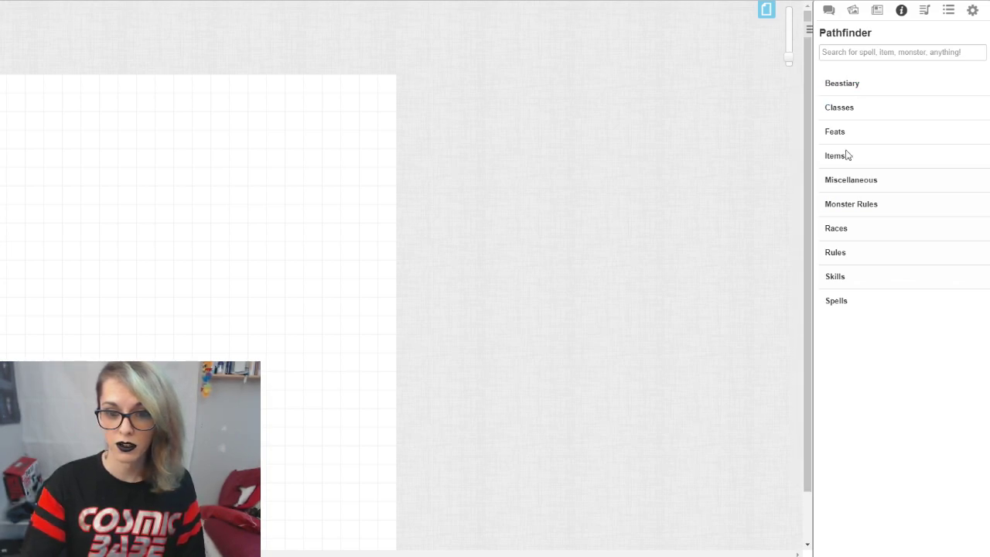
# Step: Open the Classes overview article from the Pathfinder compendium's Classes category, read through it and close it
pyautogui.click(845, 112)
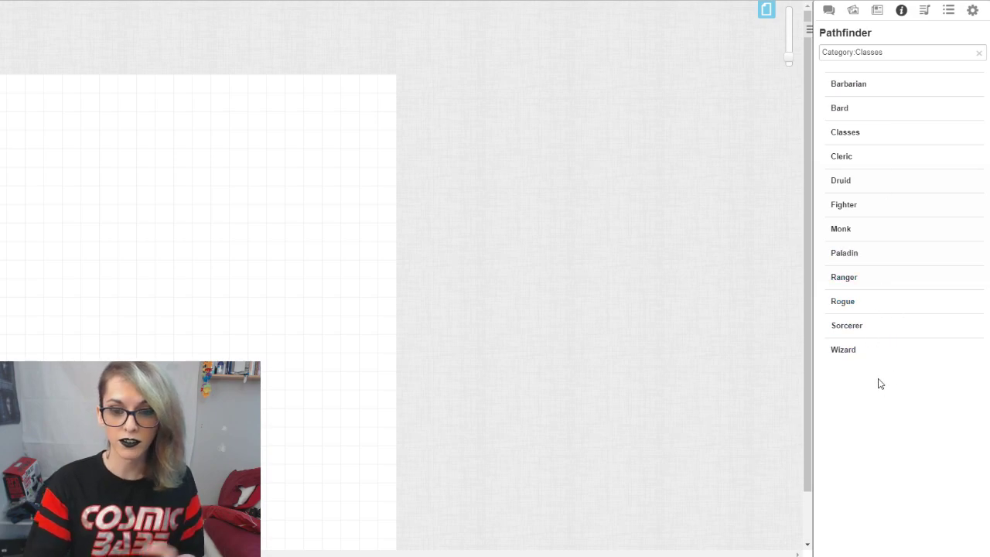
pyautogui.click(870, 145)
pyautogui.scroll(-20, 379, 329)
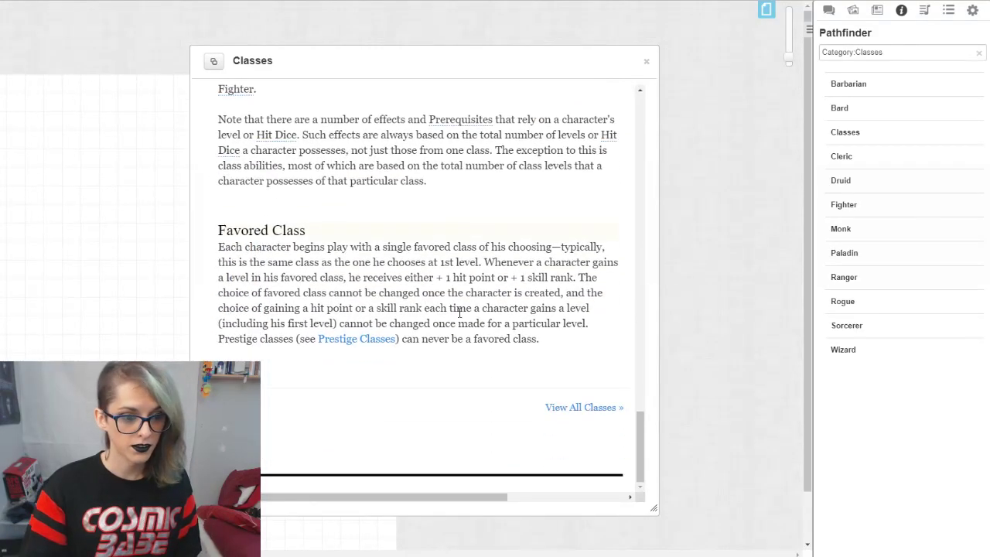
pyautogui.scroll(20, 464, 320)
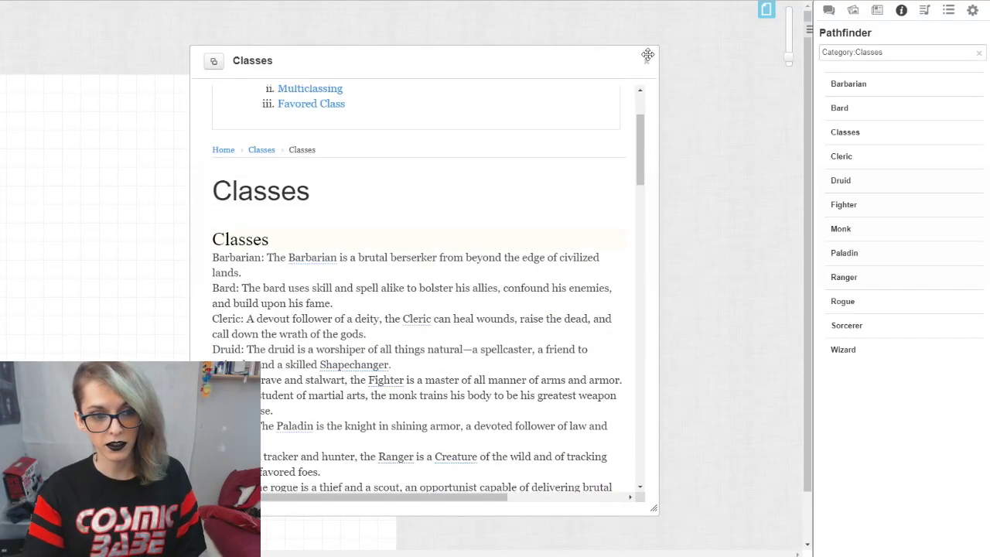
pyautogui.click(647, 60)
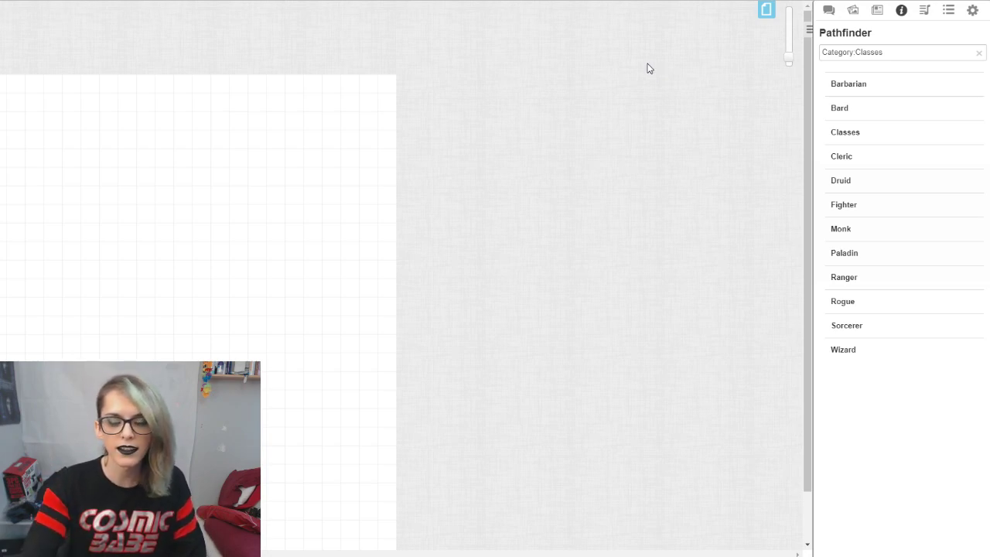
# Step: Add a new character to the game's journal
pyautogui.click(877, 9)
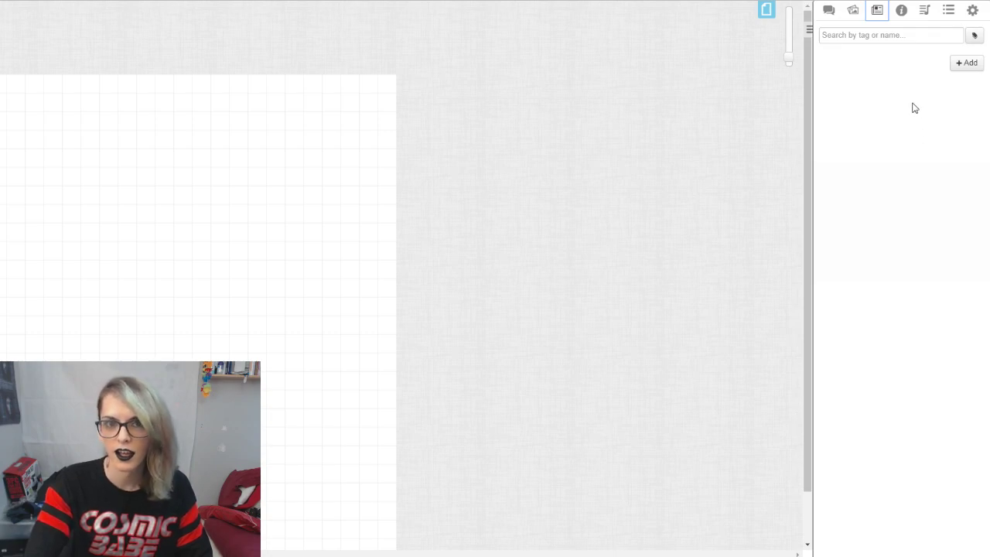
pyautogui.click(966, 62)
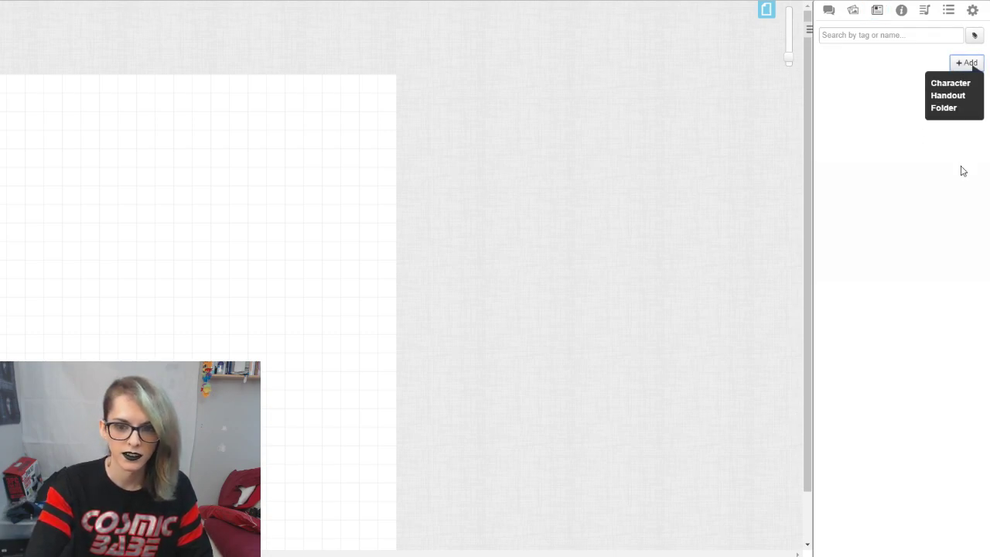
pyautogui.click(962, 85)
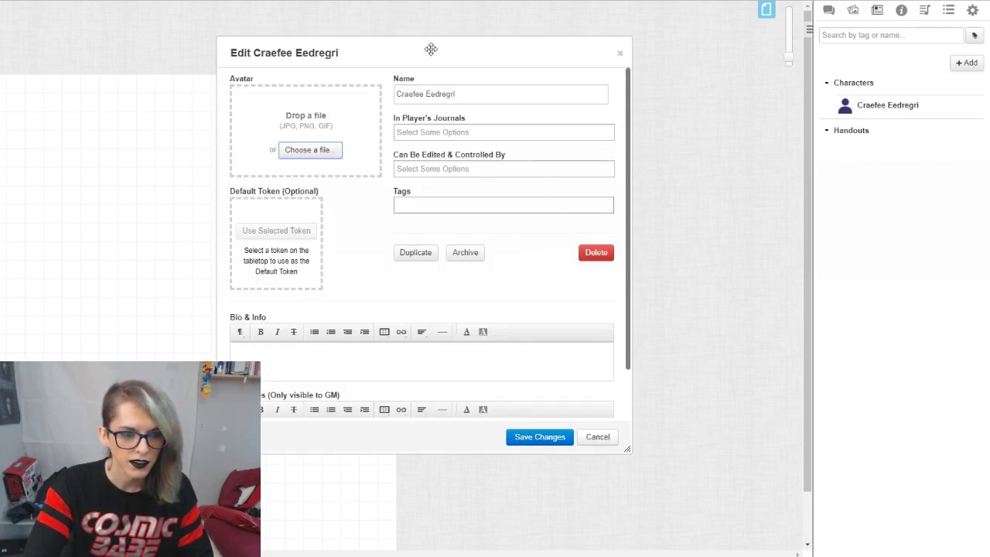
# Step: Show the character in one player's journal, make it editable and controllable by All Players, and save
pyautogui.click(468, 132)
pyautogui.click(494, 162)
pyautogui.click(494, 166)
pyautogui.click(510, 184)
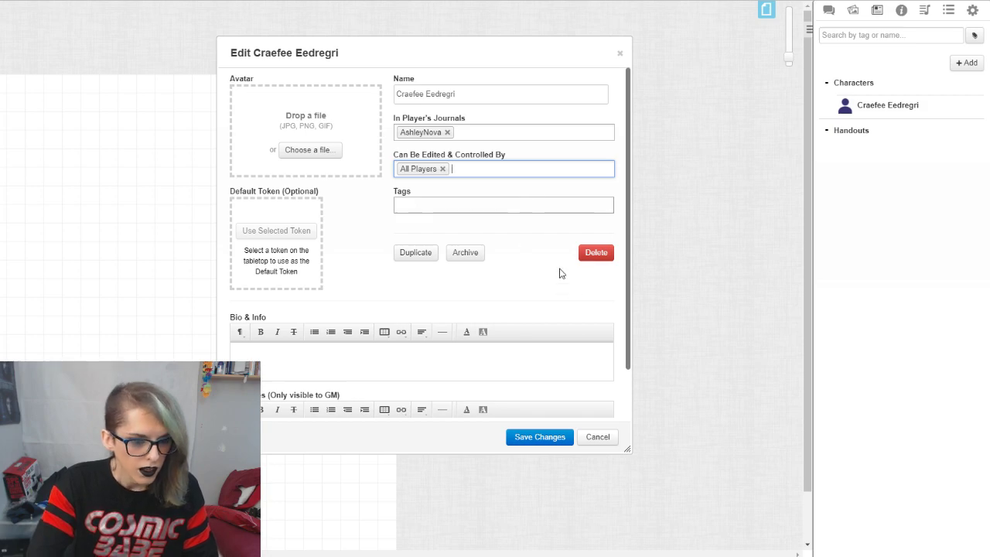
pyautogui.click(539, 434)
# Step: Display the new character's sheet and enlarge its zoom to 150%
pyautogui.click(255, 71)
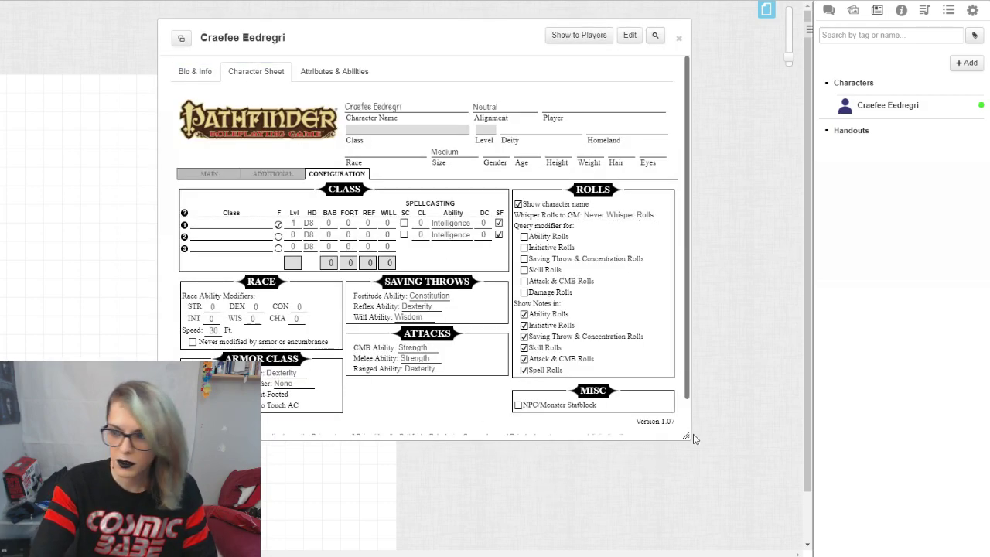
pyautogui.moveTo(364, 49); pyautogui.dragTo(486, 35)
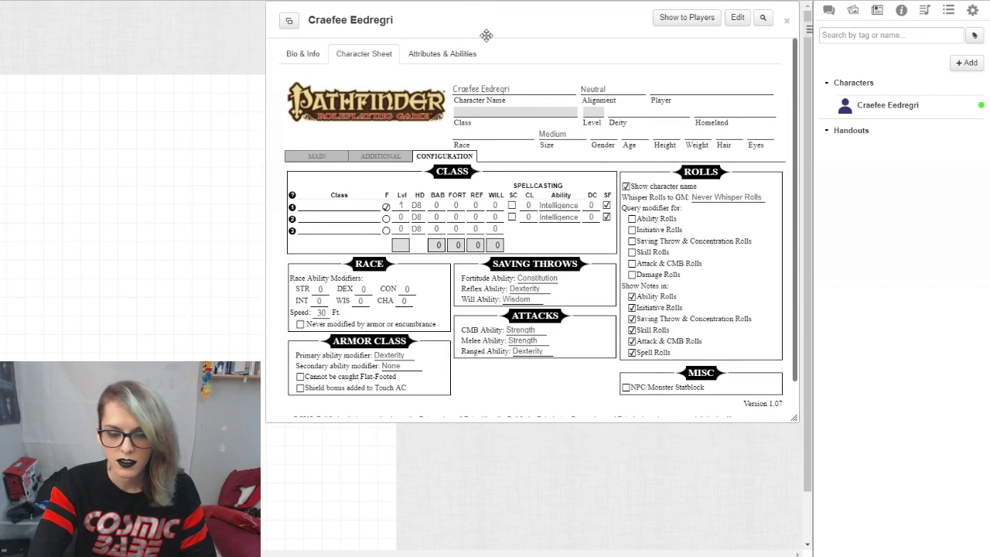
pyautogui.click(762, 21)
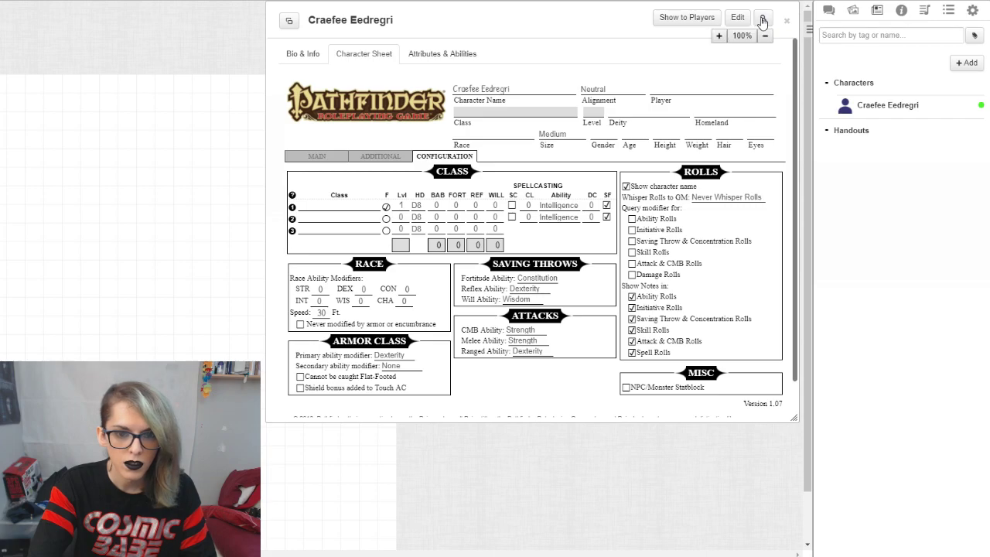
pyautogui.click(719, 37)
pyautogui.click(719, 37)
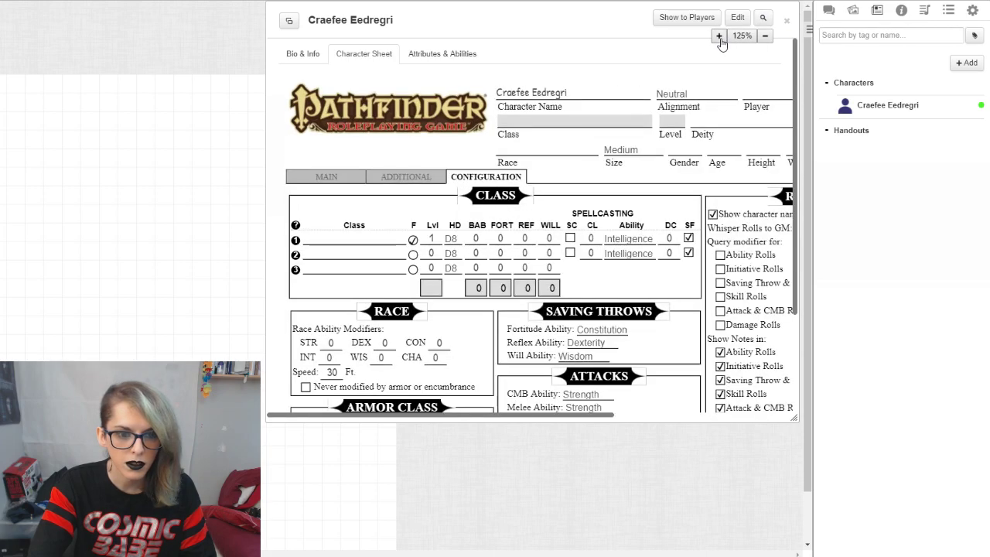
pyautogui.click(719, 37)
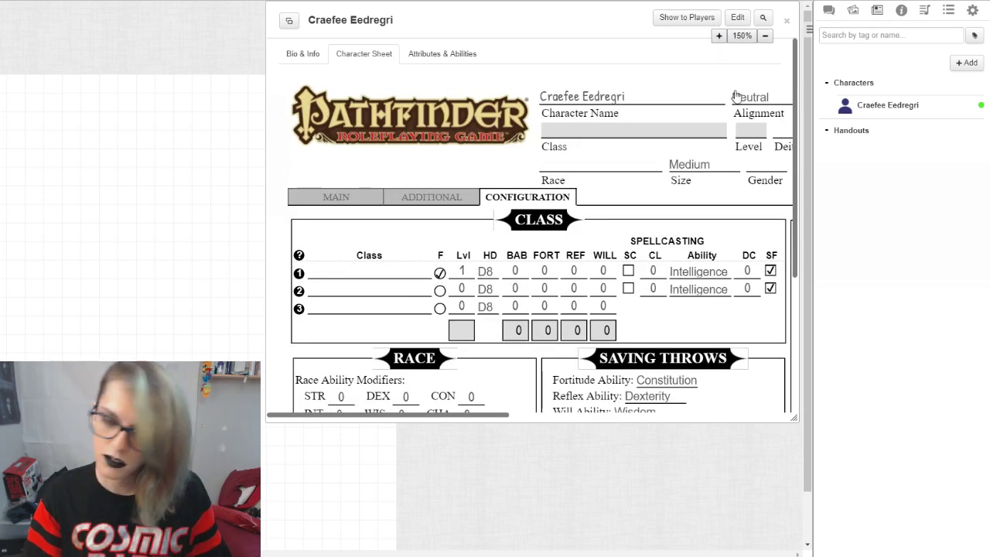
# Step: Reposition and enlarge the character sheet window so the class, race and rolls sections fit across it
pyautogui.moveTo(541, 19); pyautogui.dragTo(429, 19)
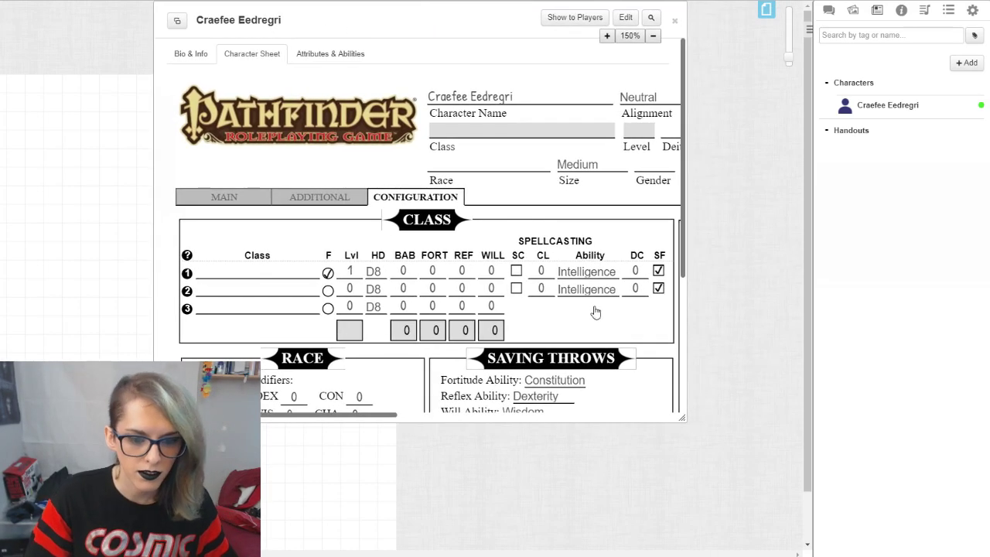
pyautogui.moveTo(691, 424); pyautogui.dragTo(945, 539)
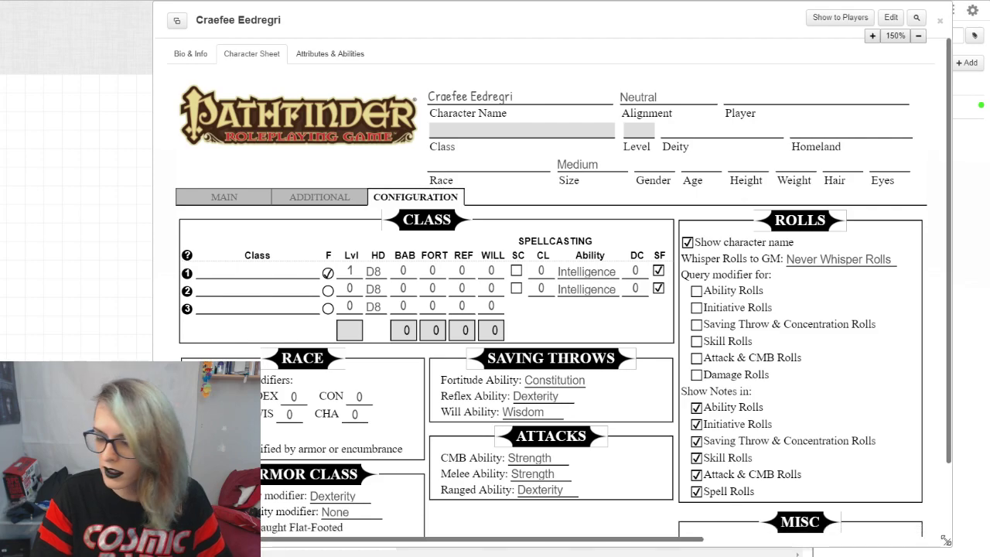
pyautogui.moveTo(537, 17); pyautogui.dragTo(566, 1)
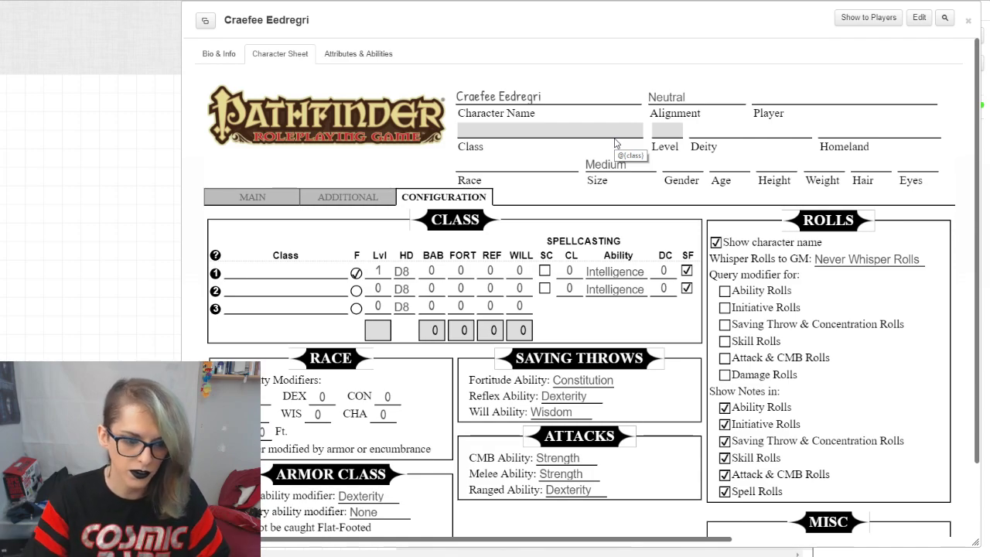
# Step: Look through the character sheet's Configuration, Main and Additional pages, ending back on Configuration
pyautogui.scroll(-1, 562, 206)
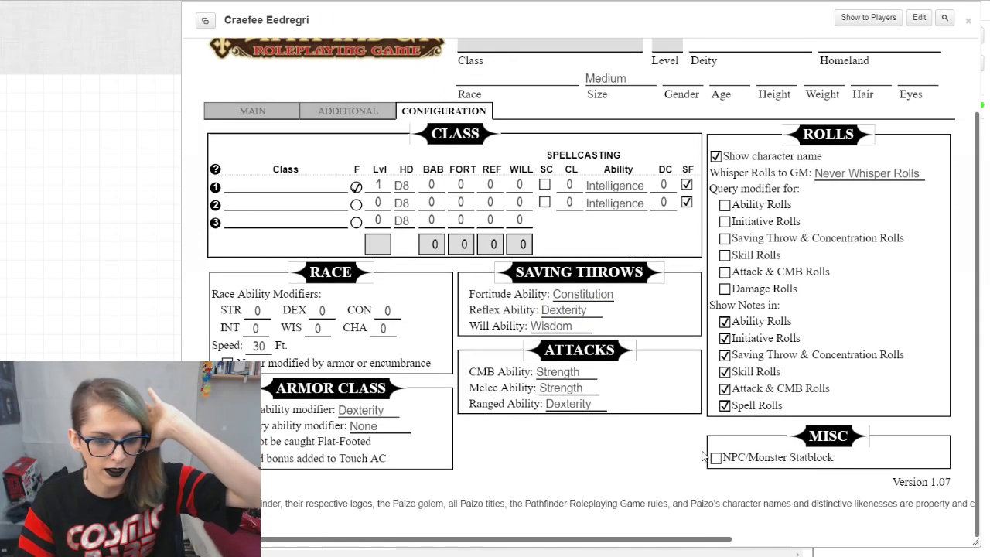
pyautogui.click(239, 112)
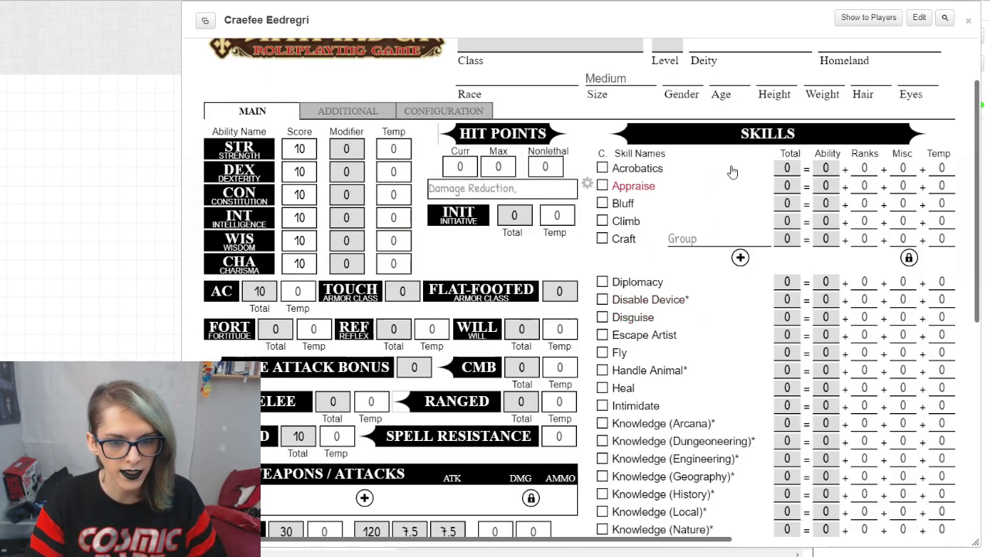
pyautogui.scroll(-5, 742, 209)
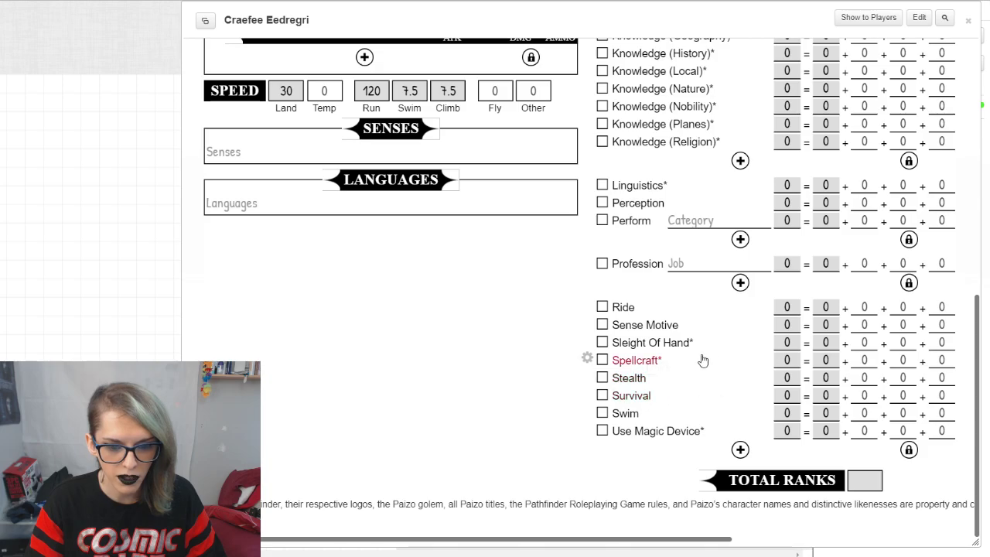
pyautogui.scroll(10, 326, 159)
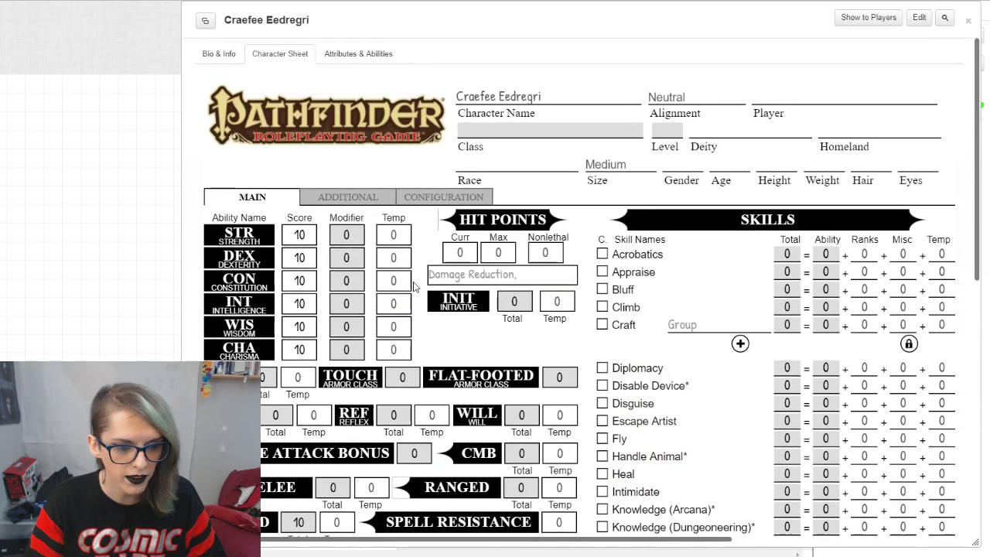
pyautogui.click(352, 197)
pyautogui.scroll(-1, 464, 147)
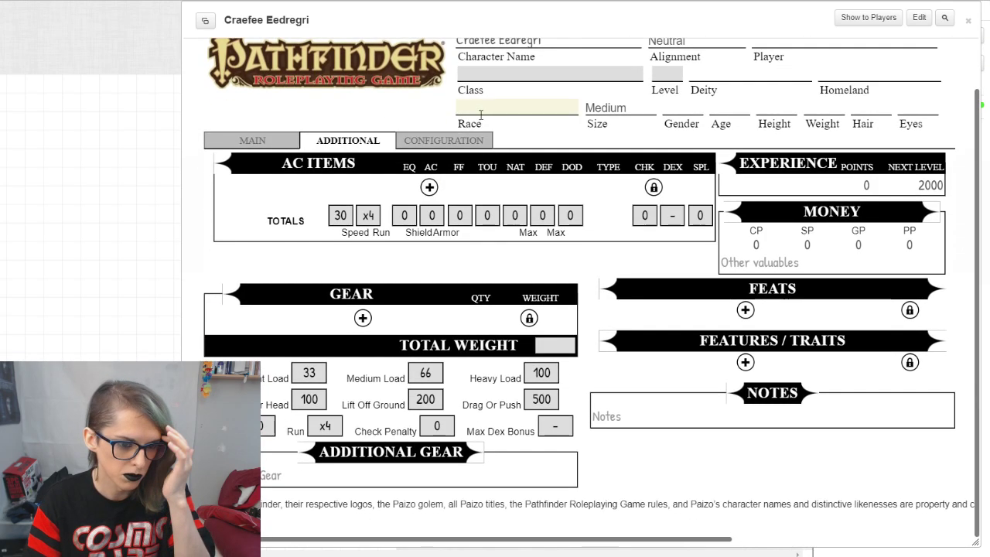
pyautogui.click(474, 143)
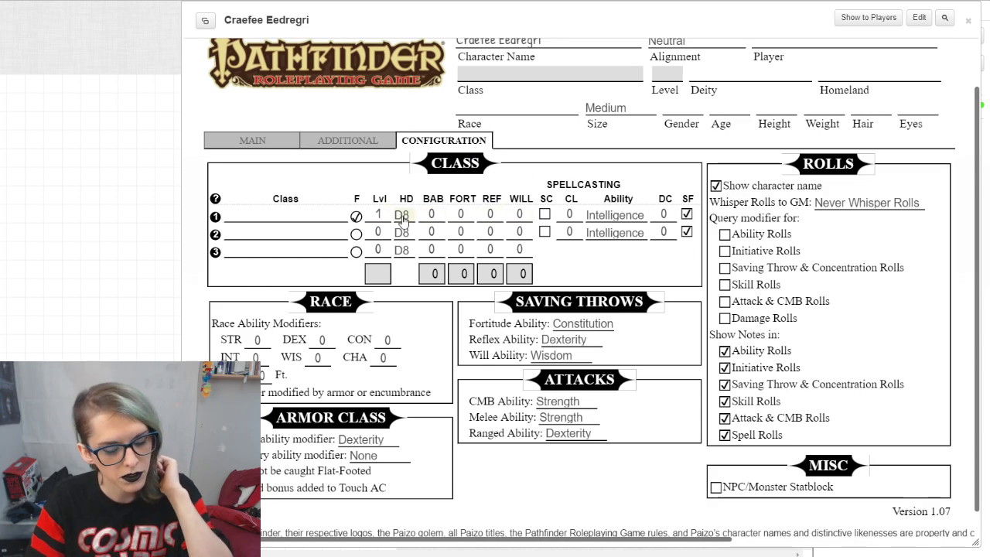
# Step: Try marking the second class as the favored class, and return the mark to the first class
pyautogui.click(228, 249)
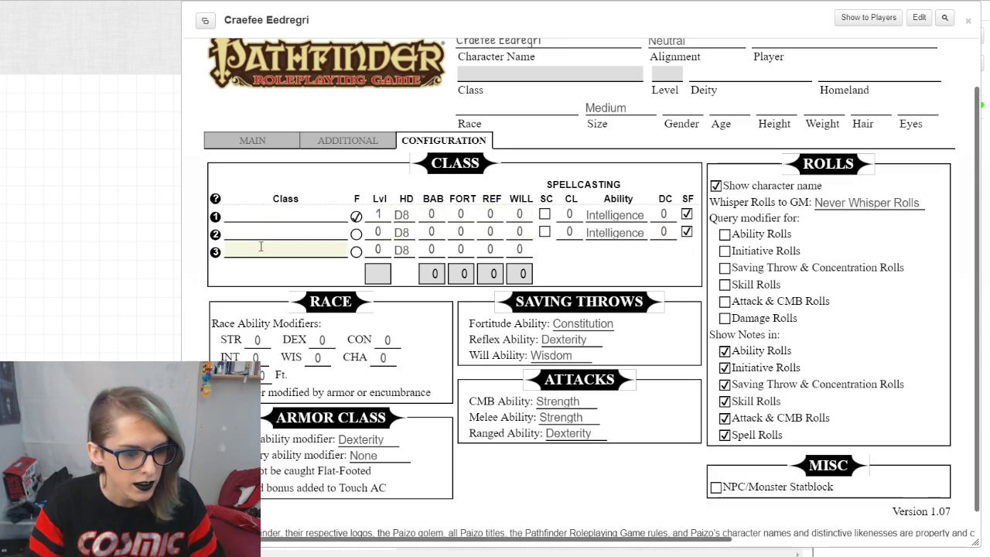
pyautogui.click(582, 273)
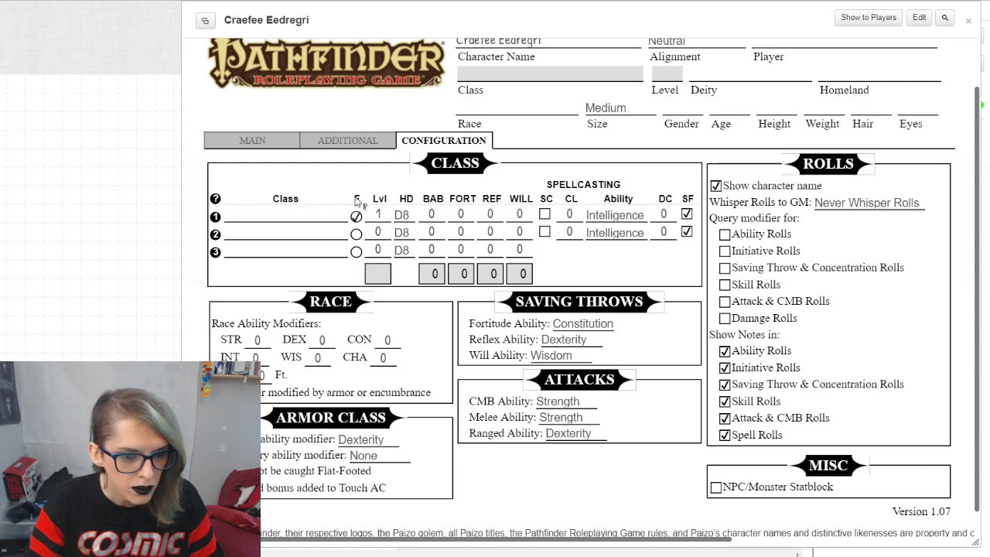
pyautogui.click(356, 233)
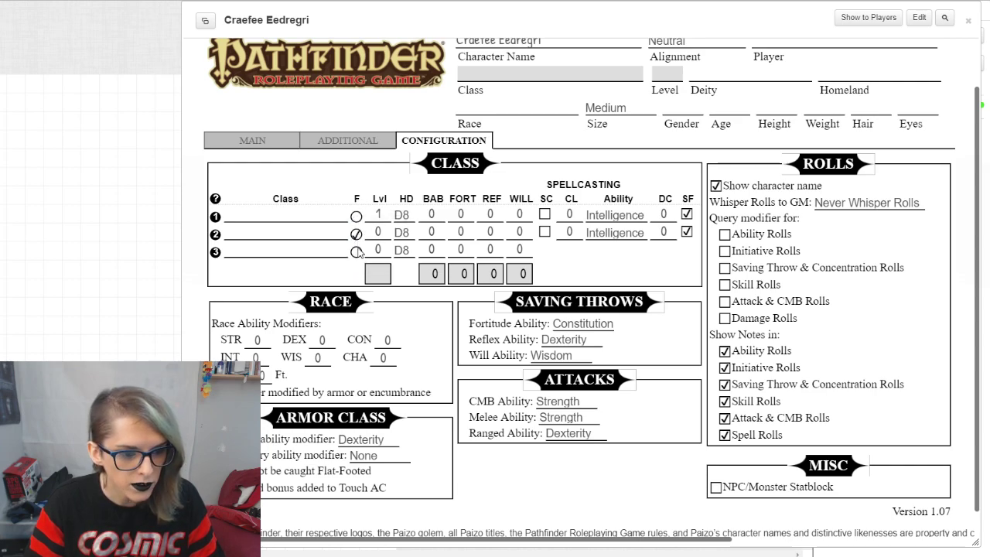
pyautogui.click(356, 216)
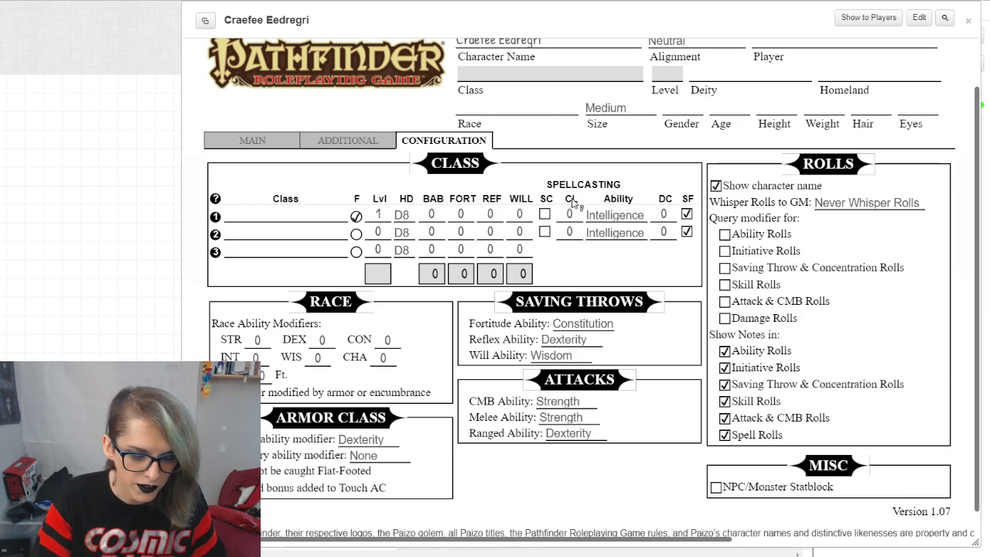
# Step: Enable spellcasting for the first class and set its hit die to D12 at level 1
pyautogui.click(544, 213)
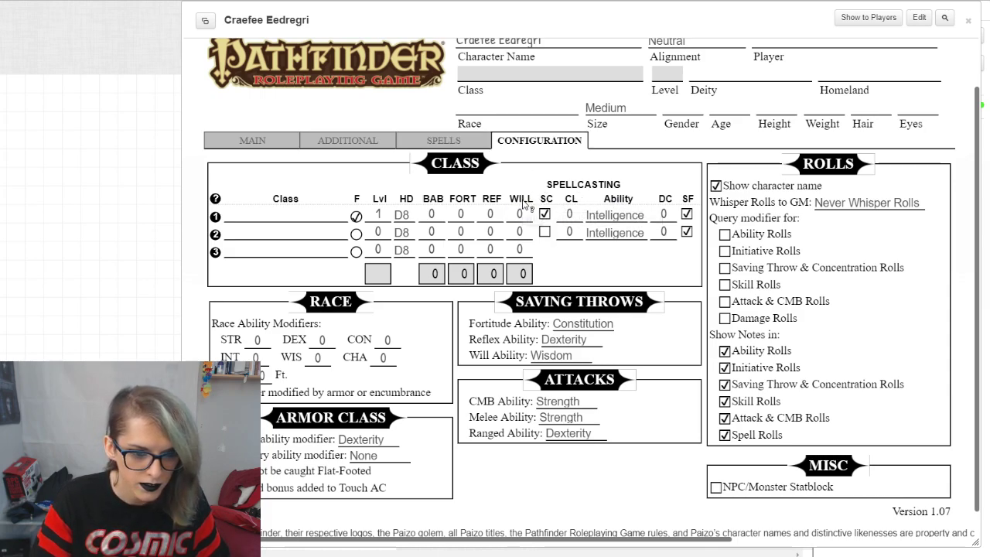
pyautogui.click(402, 215)
pyautogui.click(402, 266)
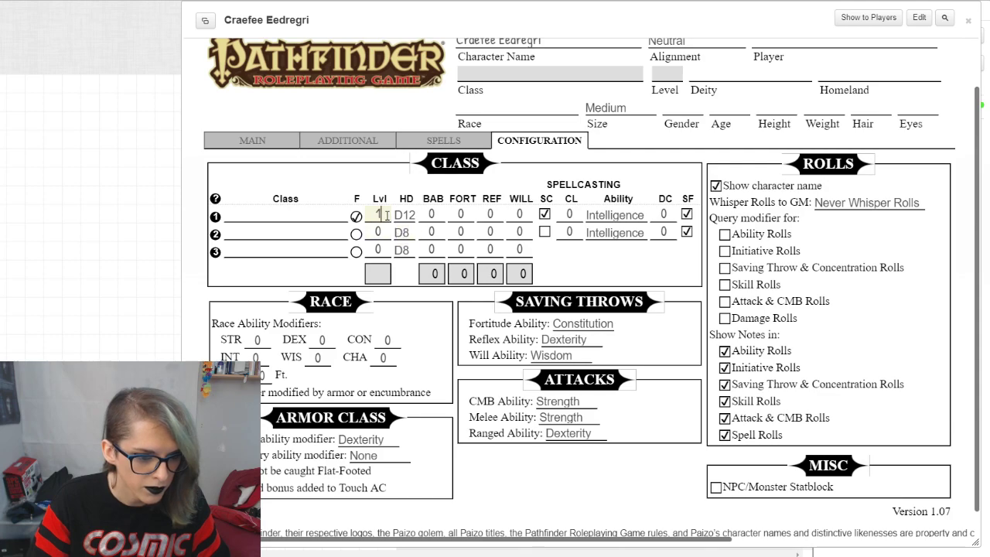
pyautogui.click(418, 291)
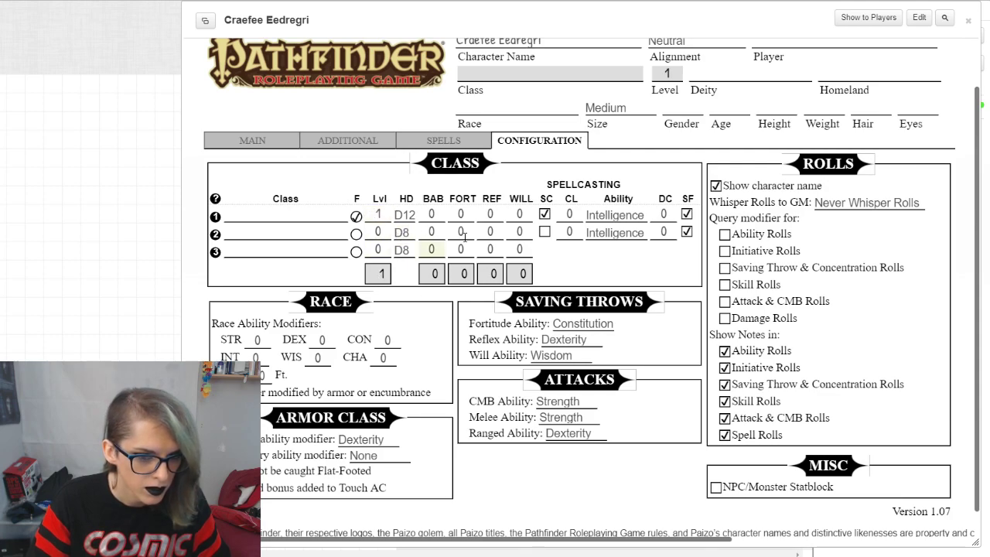
# Step: Try giving the second and third class rows a level of 1 each
pyautogui.click(378, 232)
pyautogui.write('1')
pyautogui.click(383, 250)
pyautogui.write('1')
pyautogui.click(403, 274)
pyautogui.scroll(-1, 232, 221)
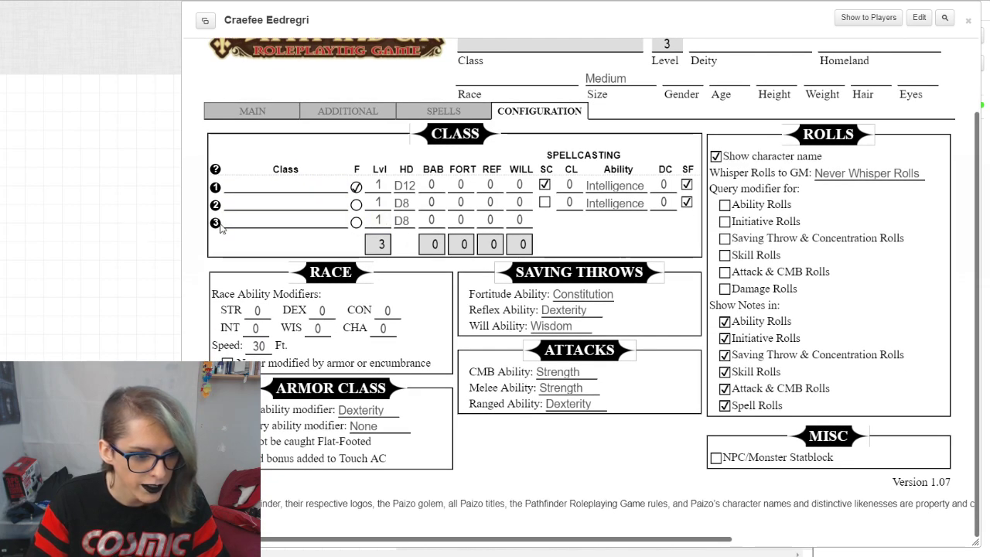
pyautogui.rightClick(217, 169)
pyautogui.press('Escape')
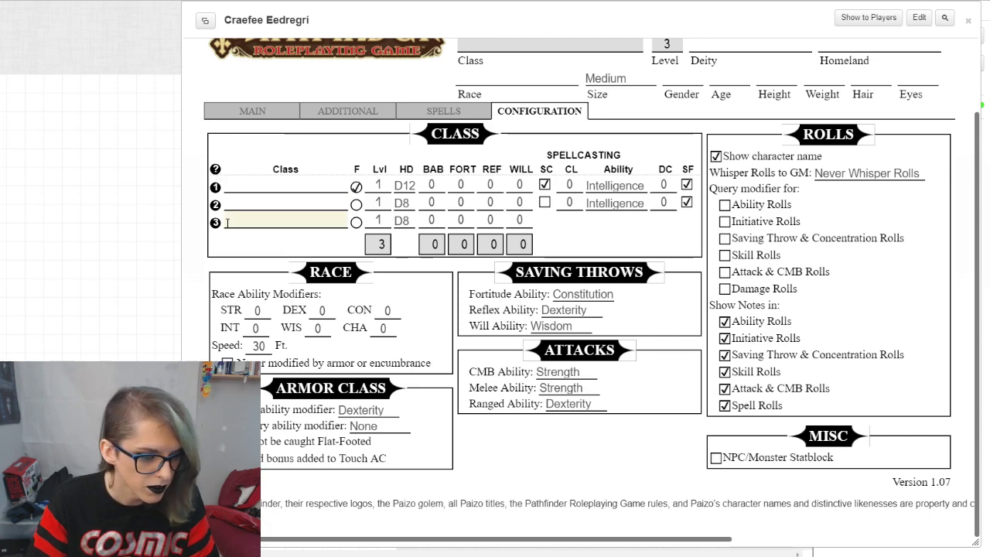
# Step: Reset the levels of the second and third class rows to 0
pyautogui.doubleClick(377, 202)
pyautogui.write('0')
pyautogui.doubleClick(378, 221)
pyautogui.write('0')
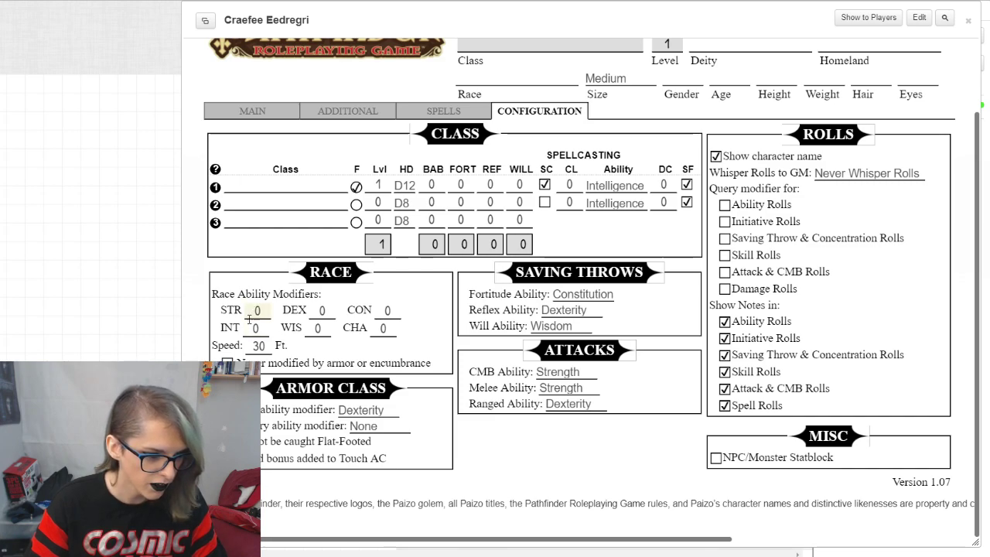
# Step: Review the ability options offered for the primary and secondary armor class modifiers
pyautogui.click(365, 411)
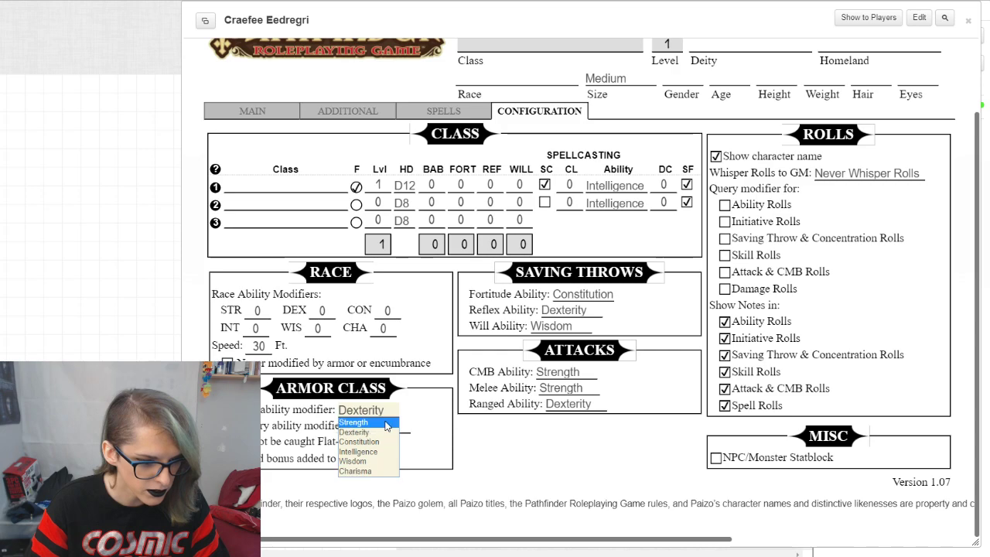
pyautogui.click(422, 410)
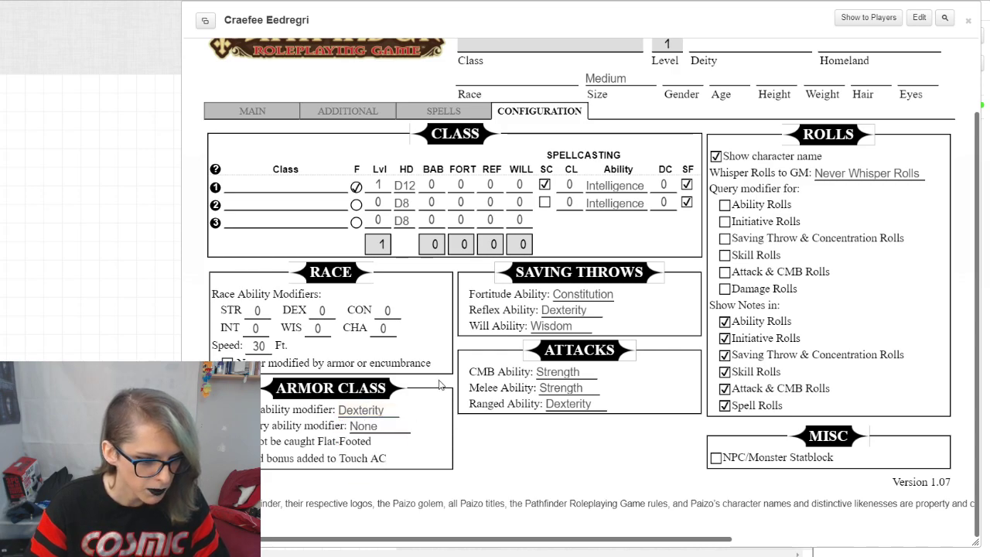
pyautogui.click(398, 426)
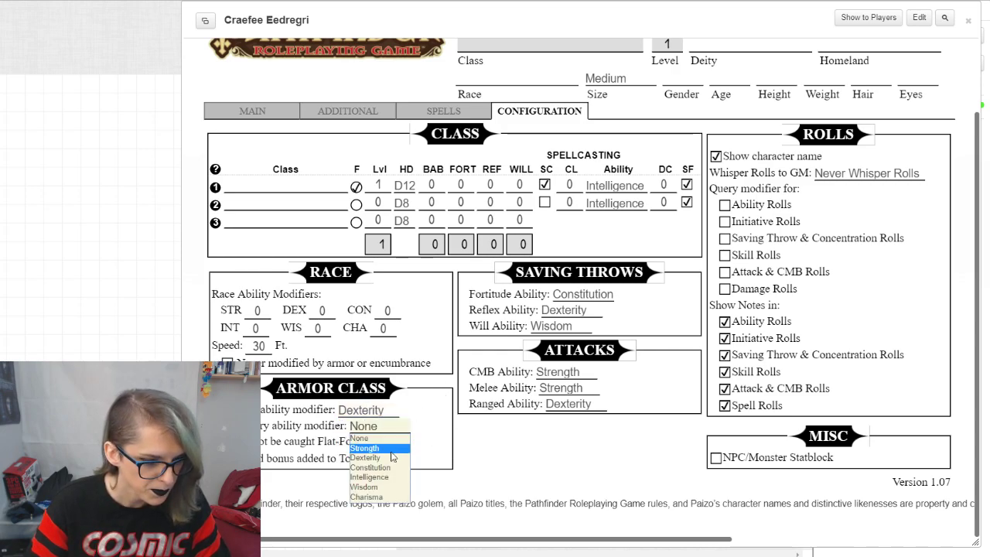
pyautogui.click(438, 462)
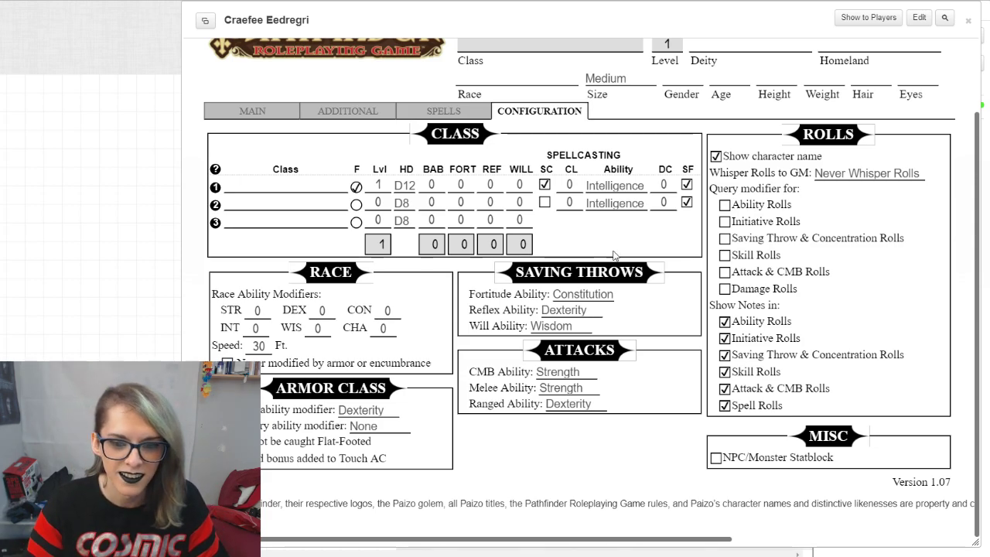
# Step: Review the ability choices for the Fortitude and Reflex saving throws
pyautogui.click(581, 295)
pyautogui.click(580, 296)
pyautogui.click(577, 298)
pyautogui.click(576, 299)
pyautogui.click(575, 311)
pyautogui.click(573, 312)
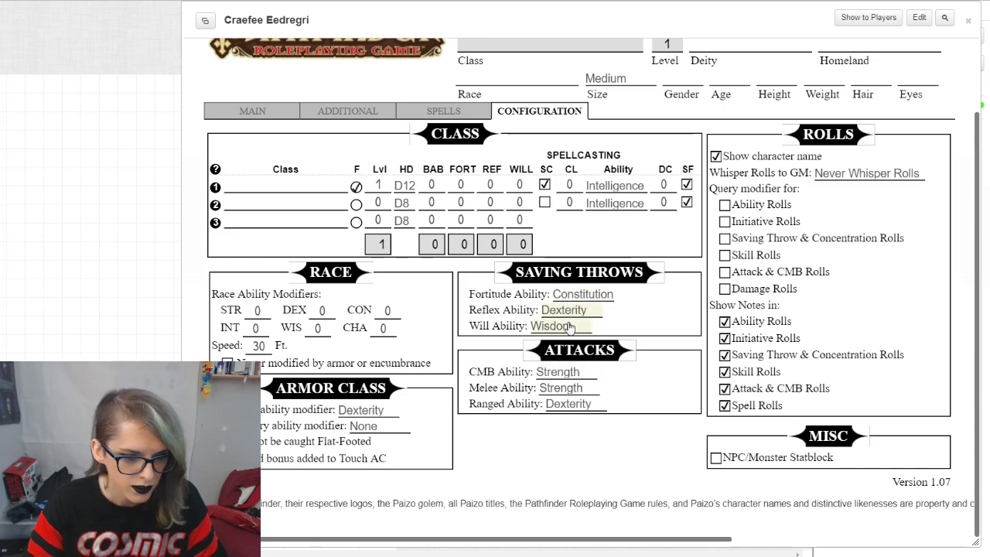
# Step: Review the ability choices for CMB, melee and ranged attacks
pyautogui.click(576, 372)
pyautogui.click(576, 374)
pyautogui.click(582, 388)
pyautogui.click(581, 388)
pyautogui.click(590, 405)
pyautogui.click(594, 405)
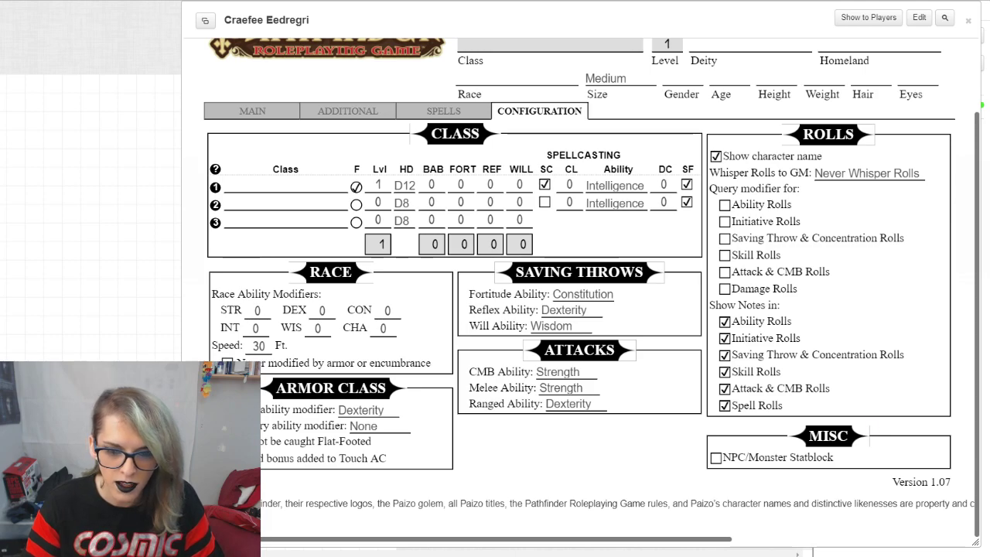
# Step: Review the options for whispering rolls to the GM, keeping Never Whisper Rolls
pyautogui.click(846, 173)
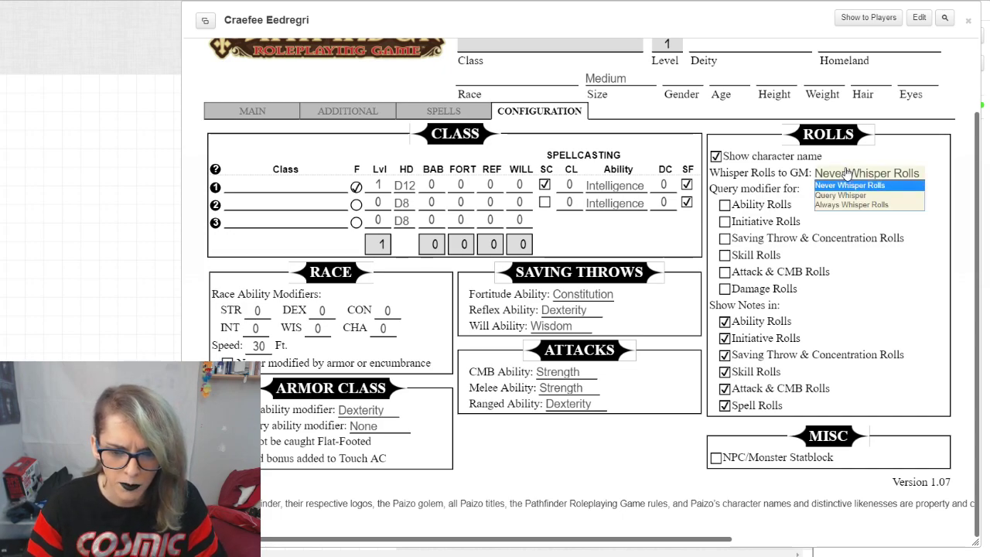
pyautogui.click(847, 172)
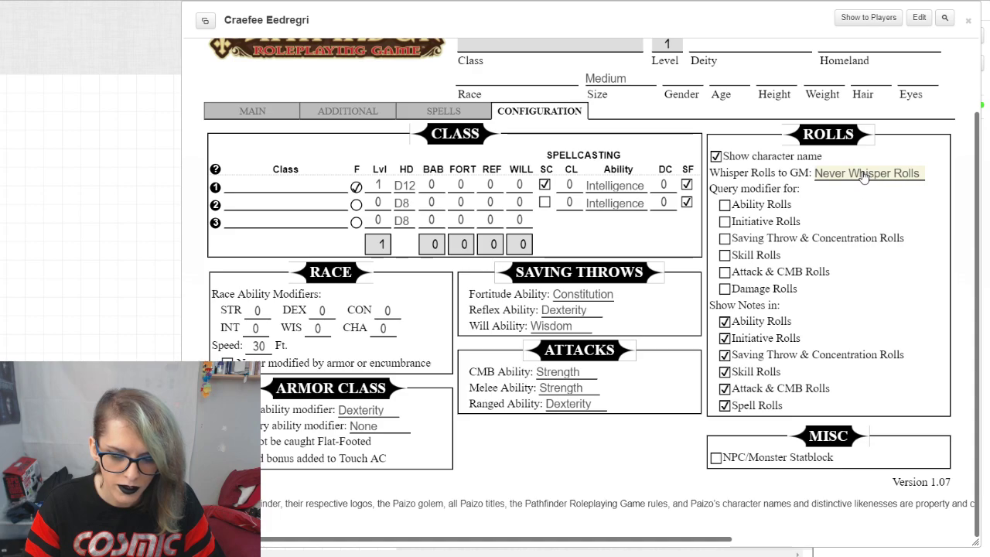
pyautogui.click(867, 180)
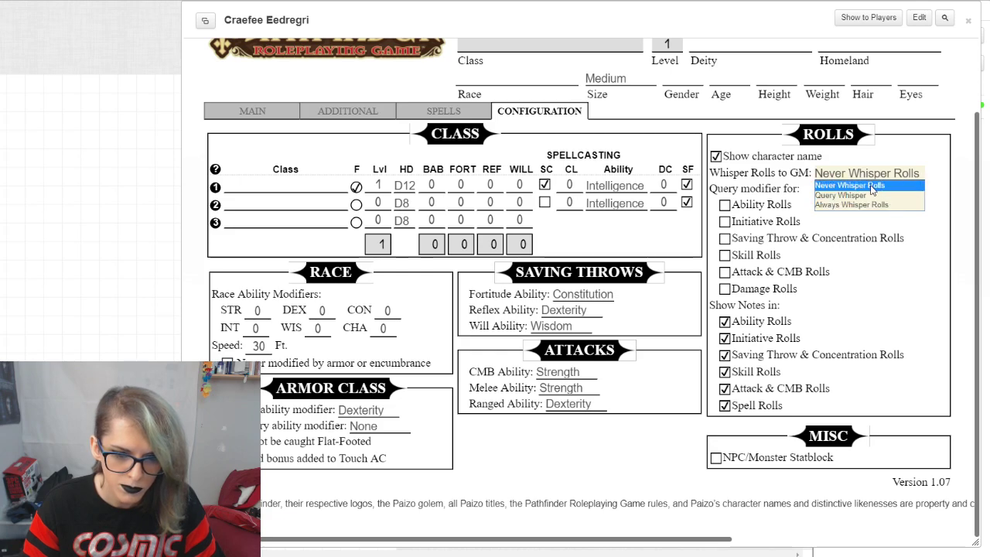
pyautogui.click(909, 290)
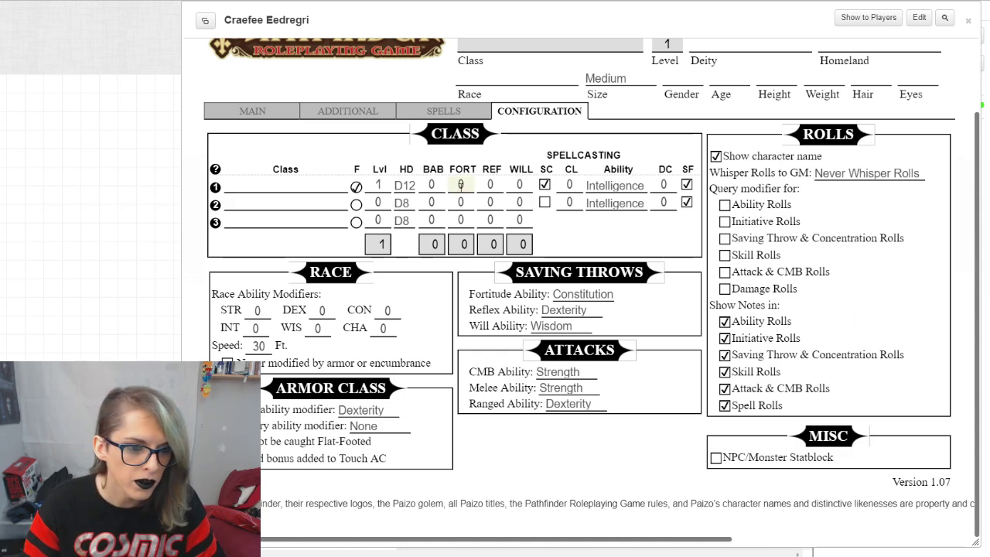
# Step: Turn off spellcasting for the first class and set its hit die to D8
pyautogui.click(545, 184)
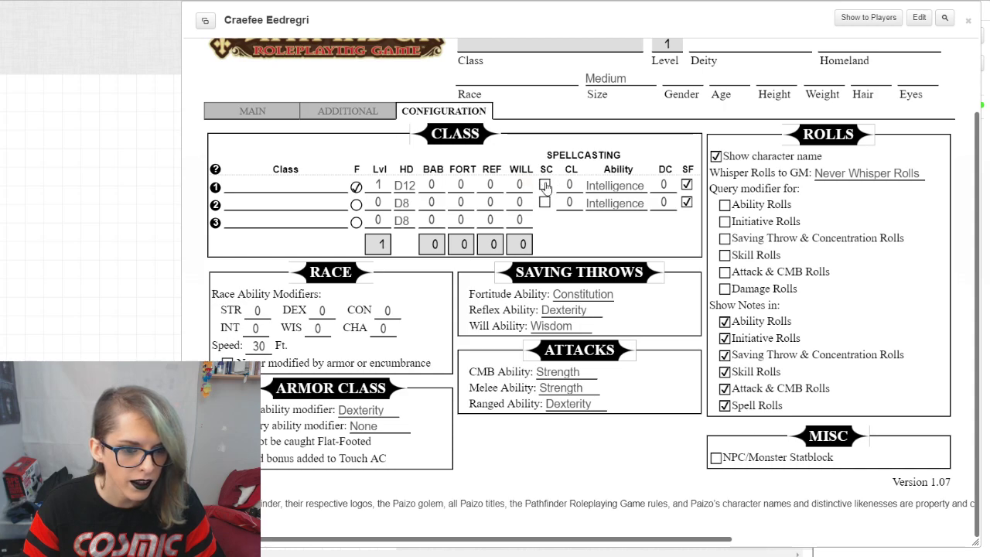
pyautogui.click(544, 184)
pyautogui.click(545, 184)
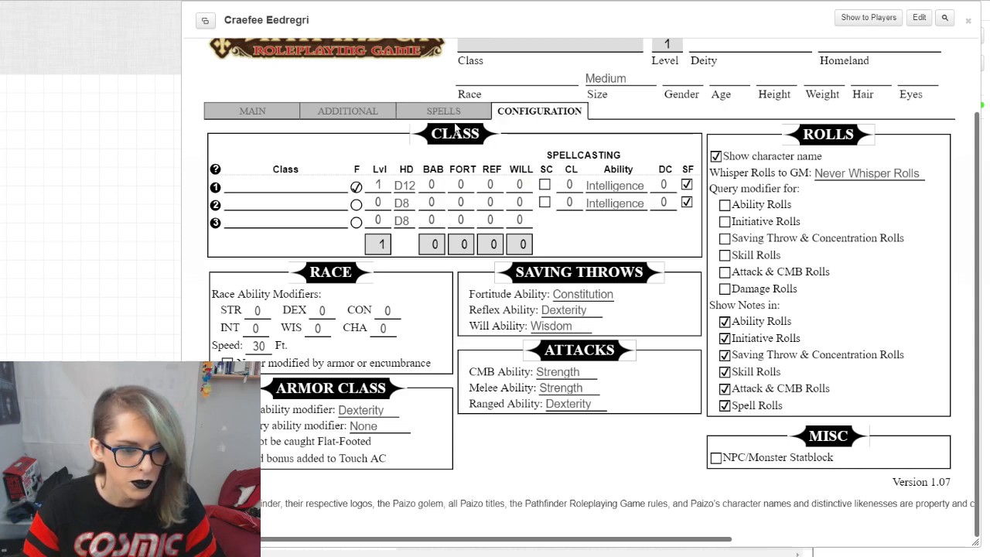
pyautogui.click(544, 185)
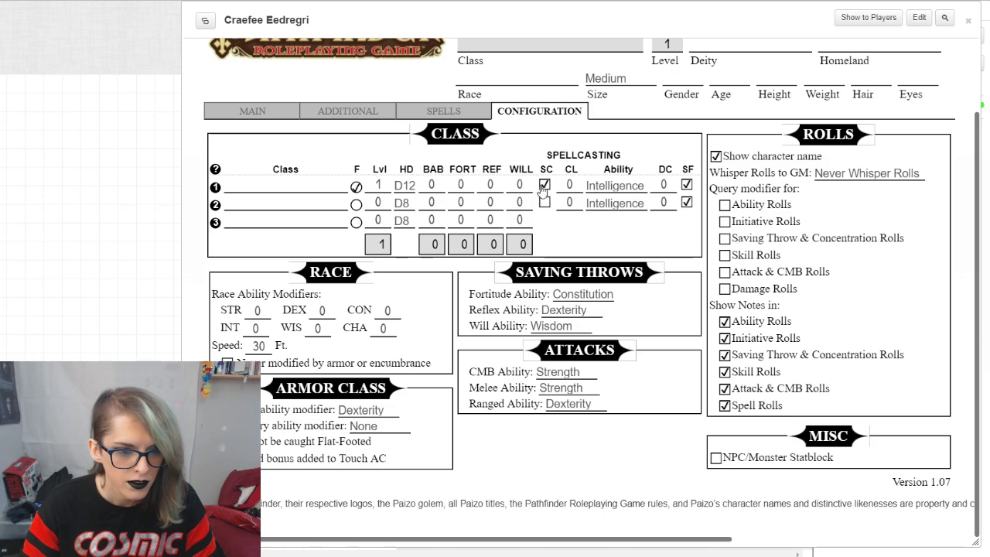
pyautogui.click(544, 184)
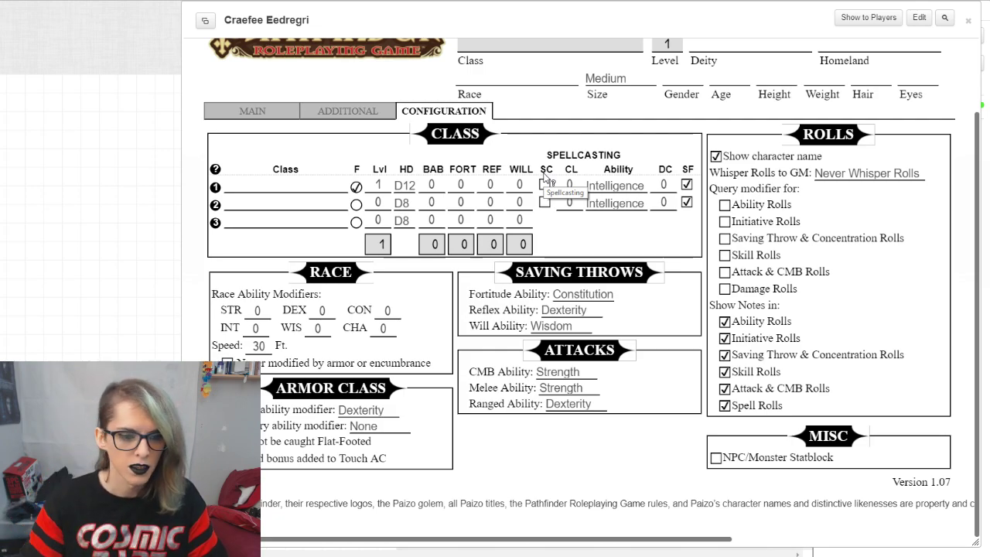
pyautogui.click(402, 186)
pyautogui.click(414, 220)
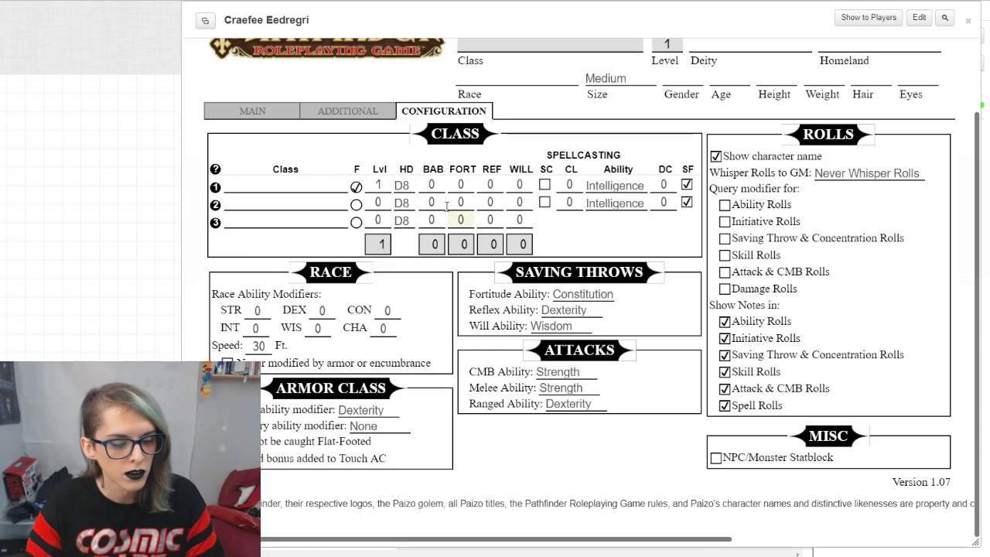
# Step: Set the Strength score to 12 on the main page of the character sheet
pyautogui.scroll(1, 430, 250)
pyautogui.scroll(-1, 430, 250)
pyautogui.click(246, 112)
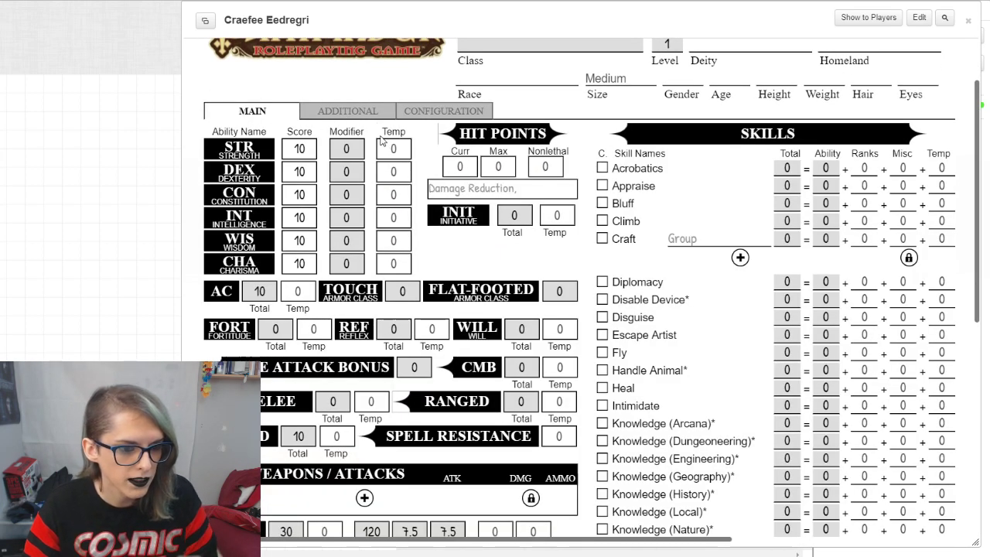
pyautogui.click(311, 153)
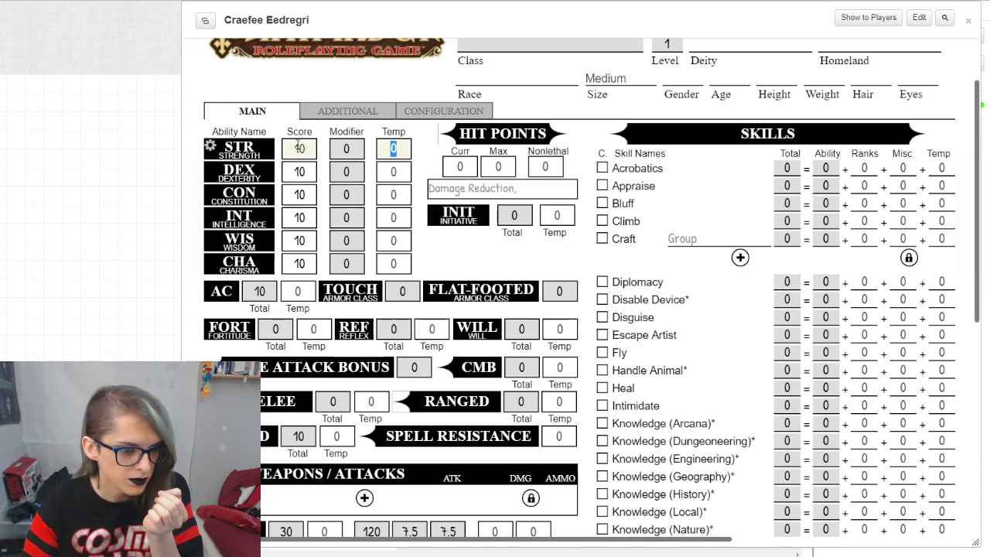
pyautogui.click(341, 153)
pyautogui.click(308, 149)
pyautogui.write('12')
pyautogui.click(333, 128)
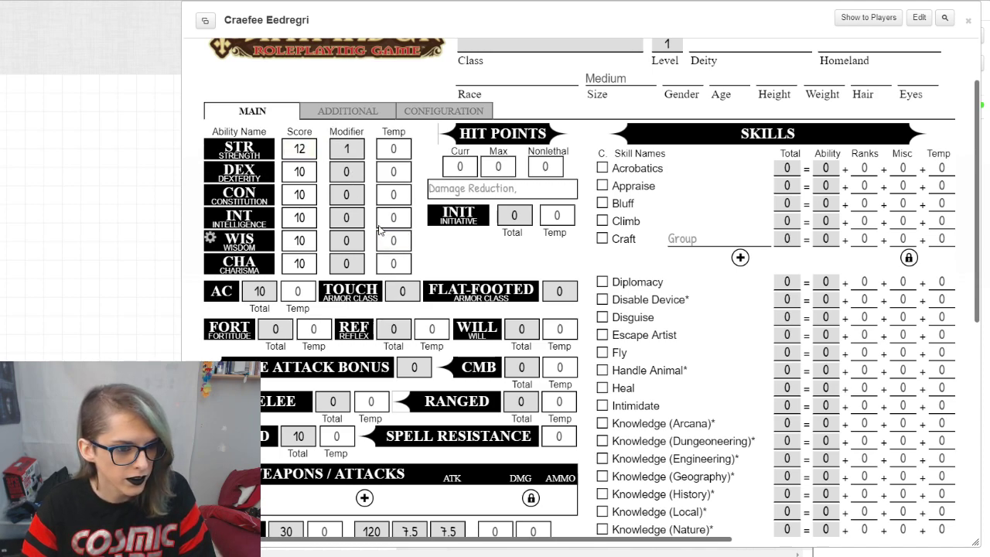
# Step: Check the notes field of Strength, and roll a Strength check to inspect its breakdown in the chat
pyautogui.click(213, 148)
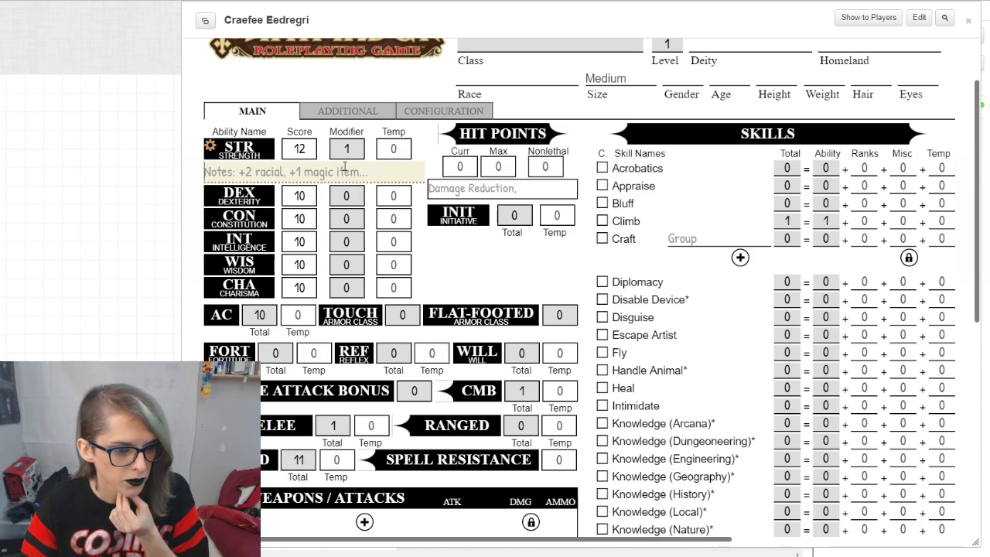
pyautogui.click(209, 147)
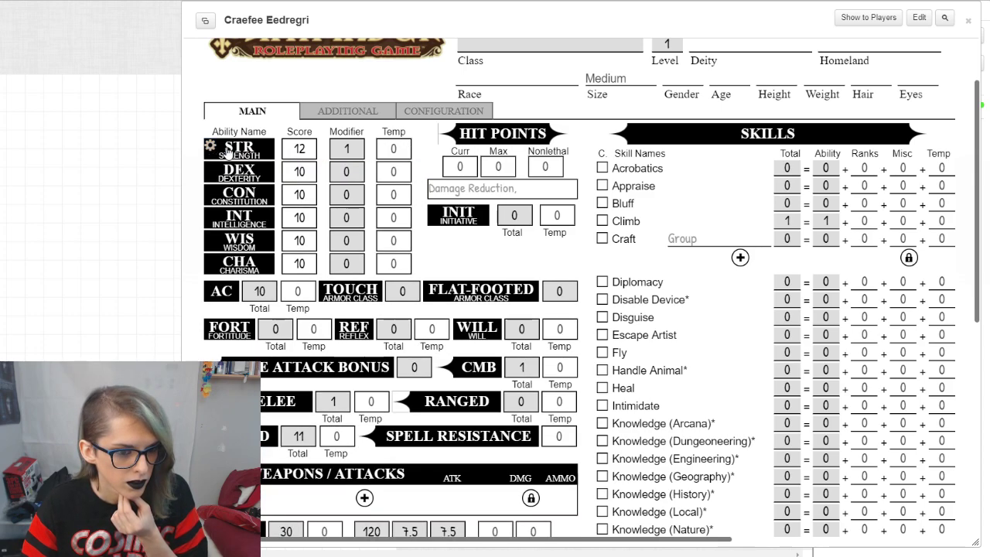
pyautogui.moveTo(677, 7); pyautogui.dragTo(387, 15)
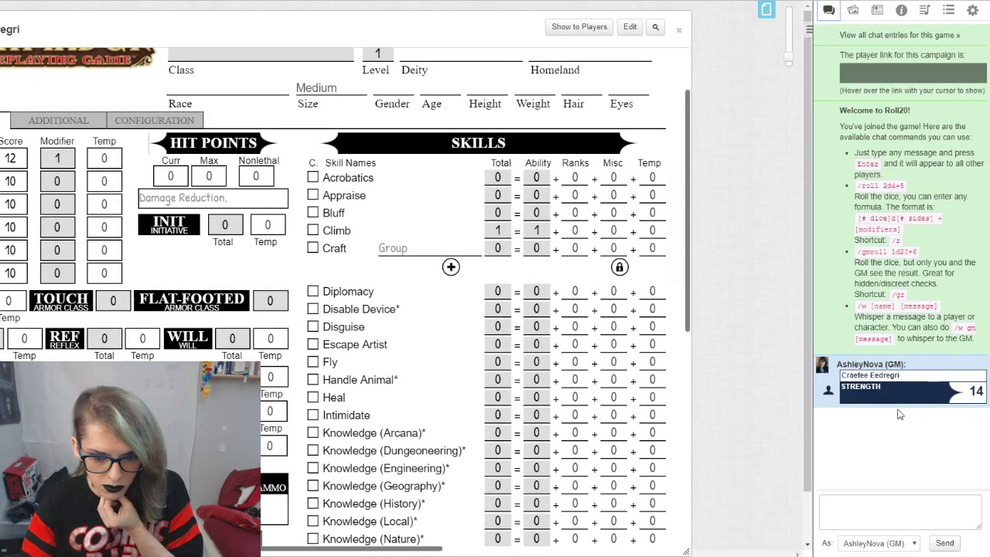
pyautogui.moveTo(979, 395)
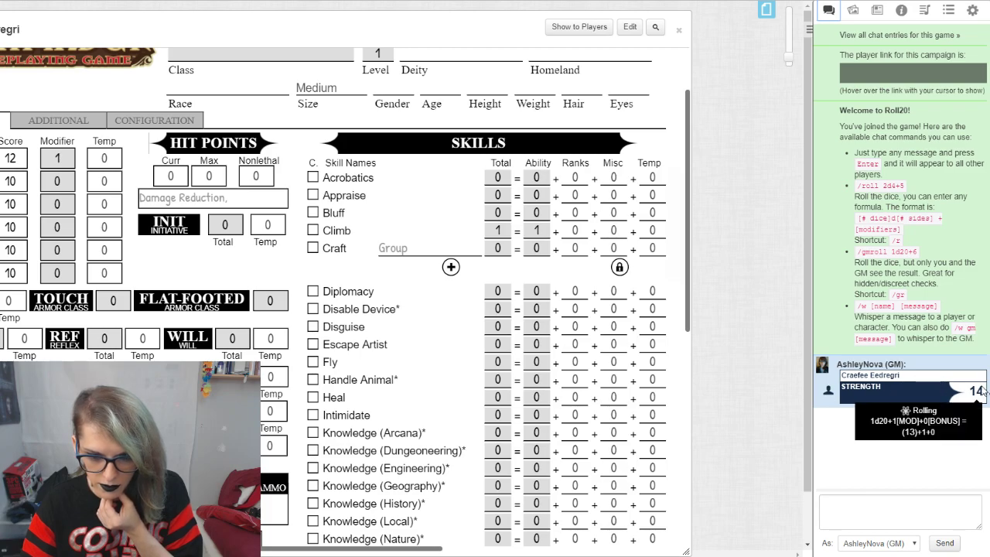
pyautogui.moveTo(147, 22); pyautogui.dragTo(310, 13)
# Step: Browse the sheet's additional and configuration pages and the character's Bio & Info and Attributes & Abilities pages
pyautogui.scroll(2, 612, 176)
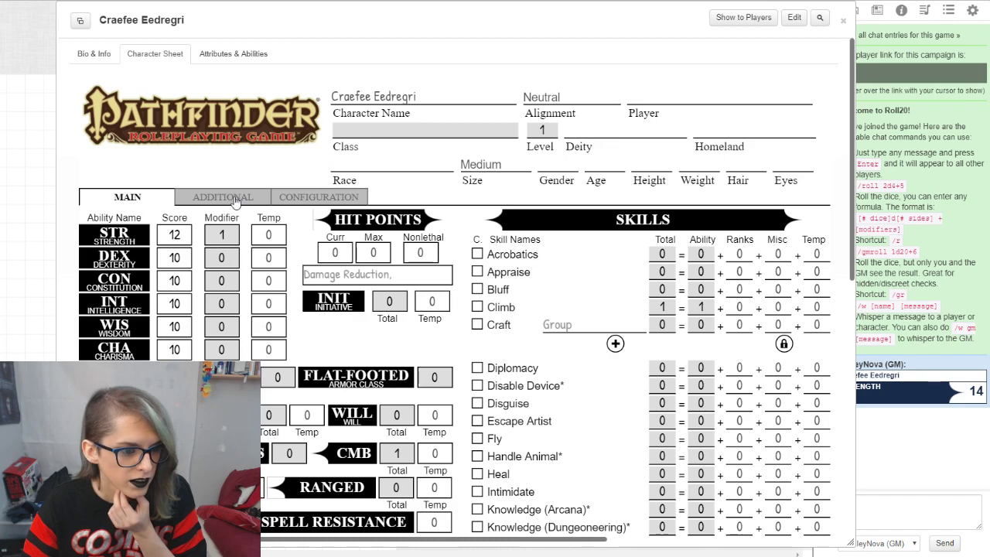
pyautogui.click(243, 195)
pyautogui.click(313, 198)
pyautogui.click(128, 200)
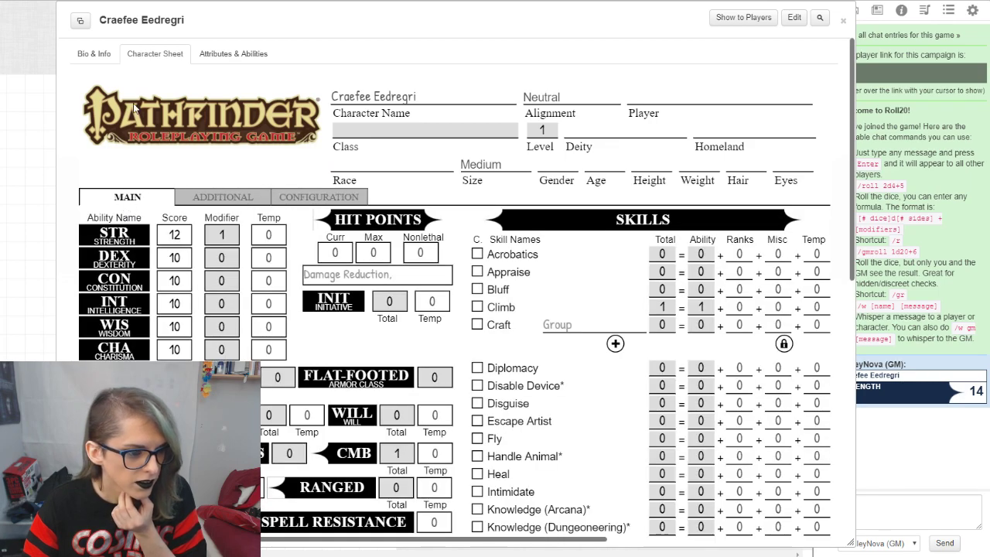
pyautogui.click(99, 56)
pyautogui.click(224, 52)
pyautogui.click(158, 52)
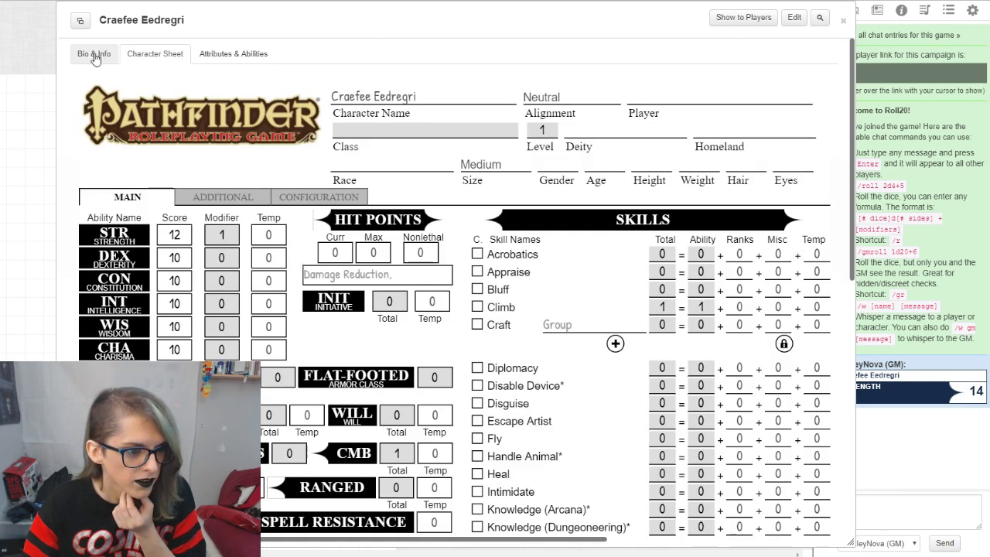
# Step: Upload the picture 5g8FBiGa as the character's avatar and save the changes
pyautogui.click(794, 17)
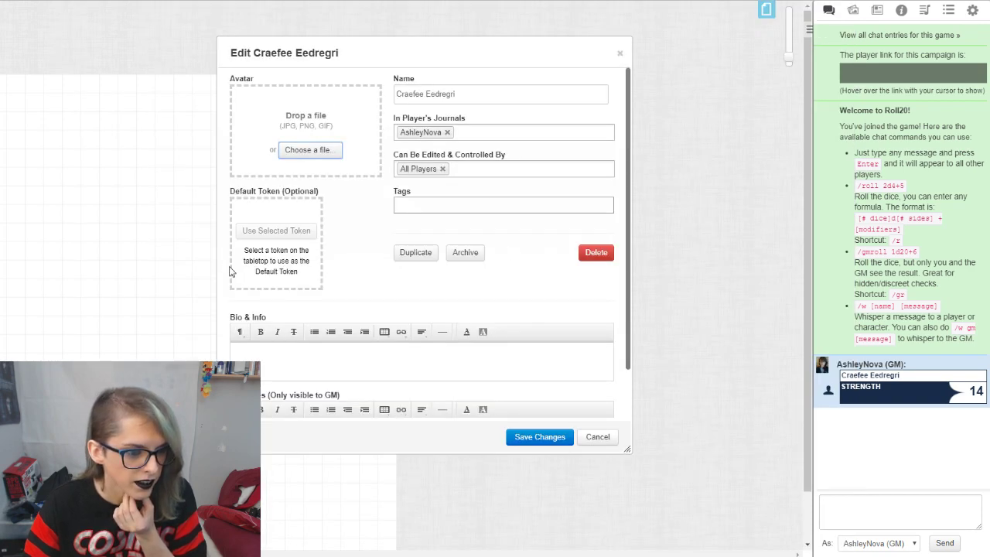
pyautogui.click(336, 151)
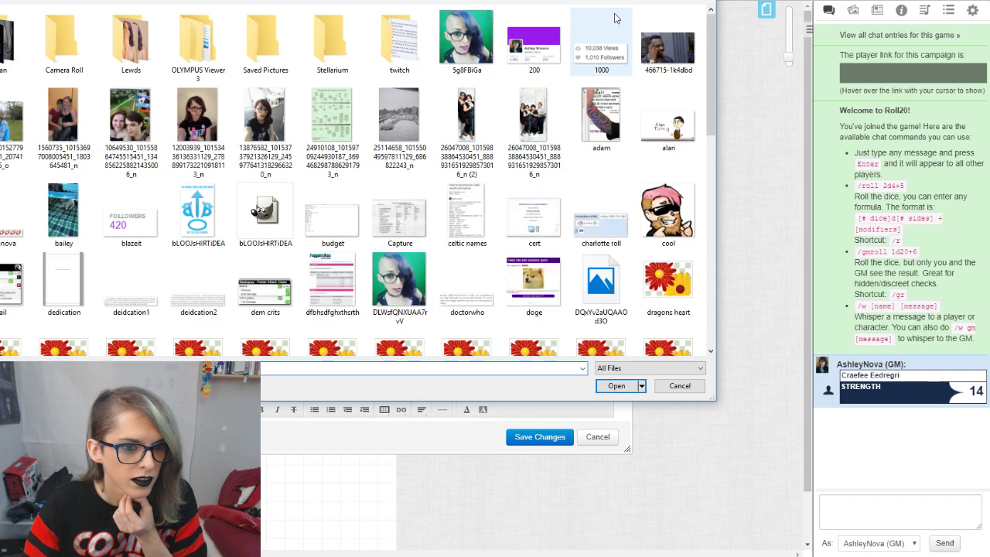
pyautogui.doubleClick(467, 37)
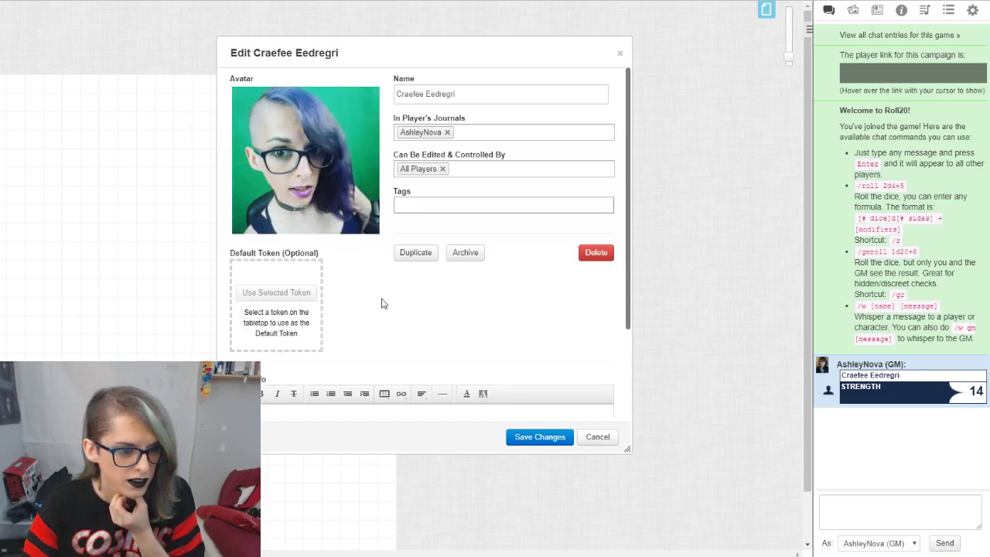
pyautogui.click(540, 437)
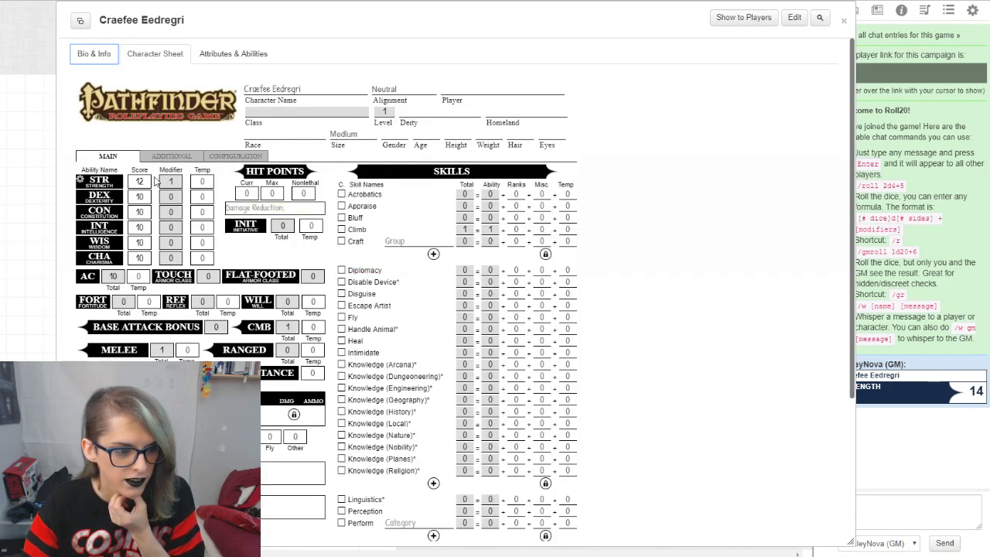
# Step: Roll another Strength check to the chat and enlarge the character sheet to 150%
pyautogui.click(98, 182)
pyautogui.moveTo(657, 27); pyautogui.dragTo(460, 27)
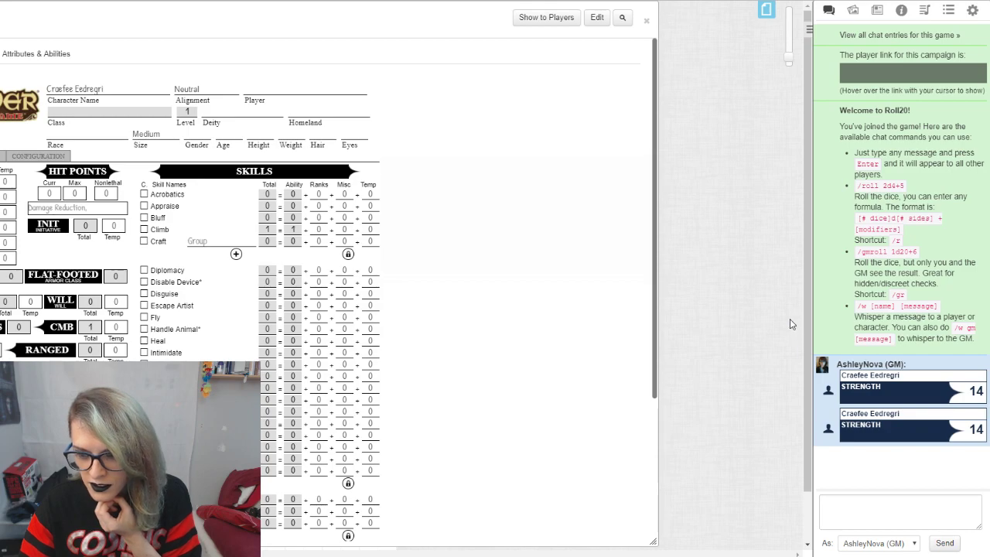
pyautogui.click(622, 17)
pyautogui.click(624, 36)
pyautogui.click(576, 36)
pyautogui.click(576, 36)
pyautogui.click(576, 36)
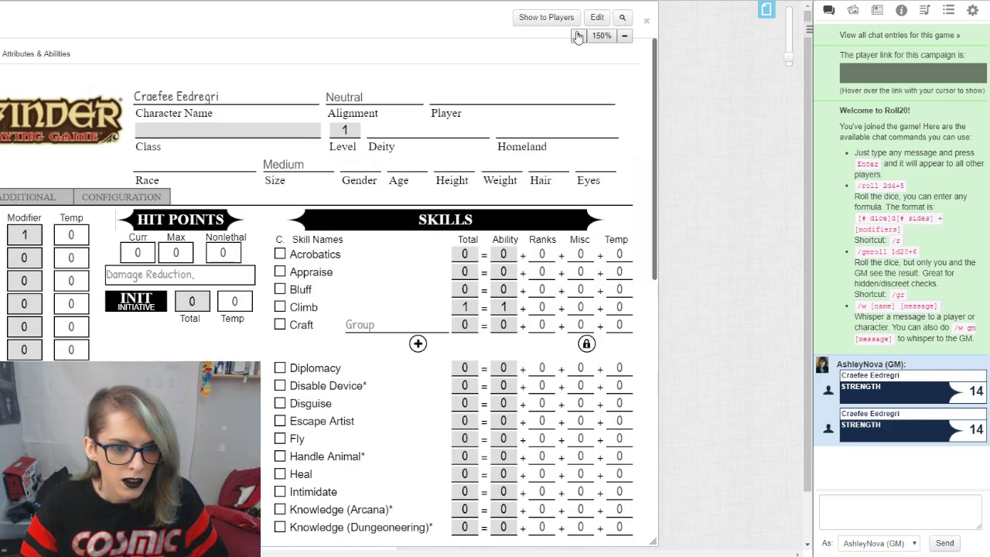
pyautogui.moveTo(439, 17); pyautogui.dragTo(594, 4)
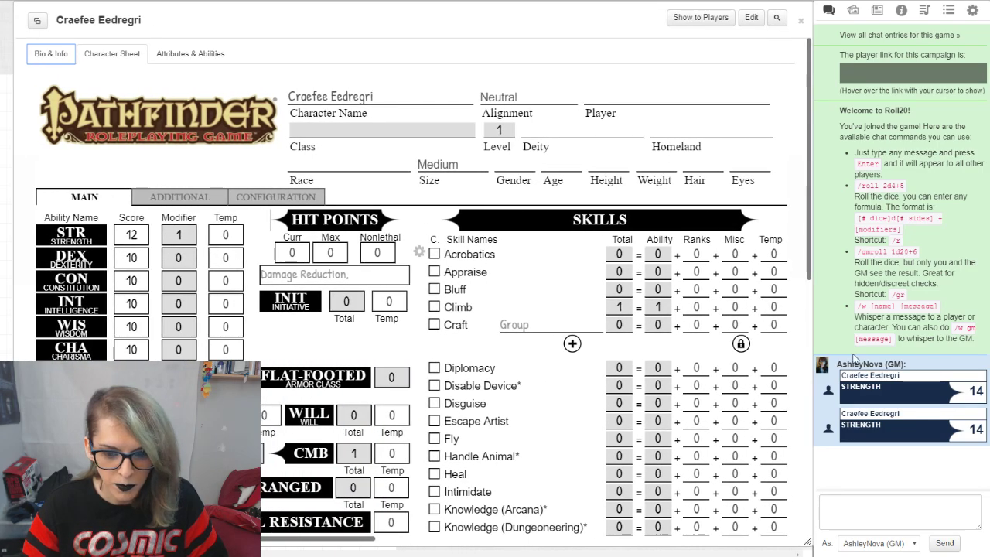
# Step: Look over the whole main page including the skills list, and open the sheet's additional page
pyautogui.scroll(-6, 794, 420)
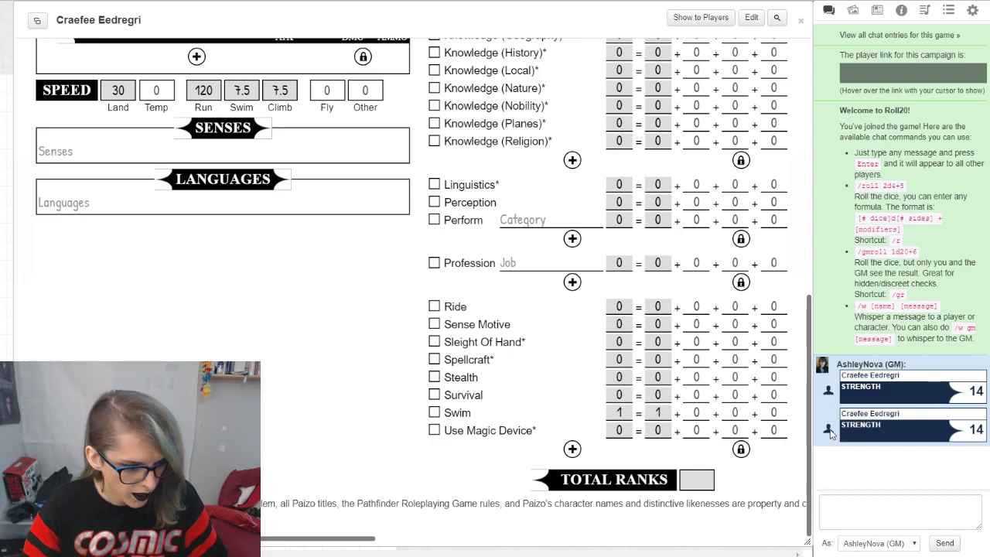
pyautogui.scroll(8, 794, 338)
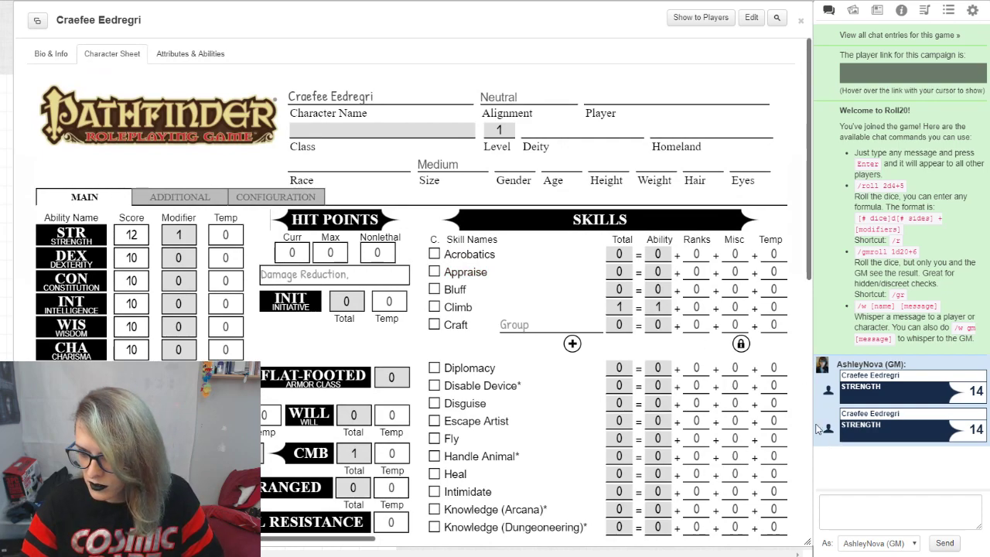
pyautogui.click(205, 198)
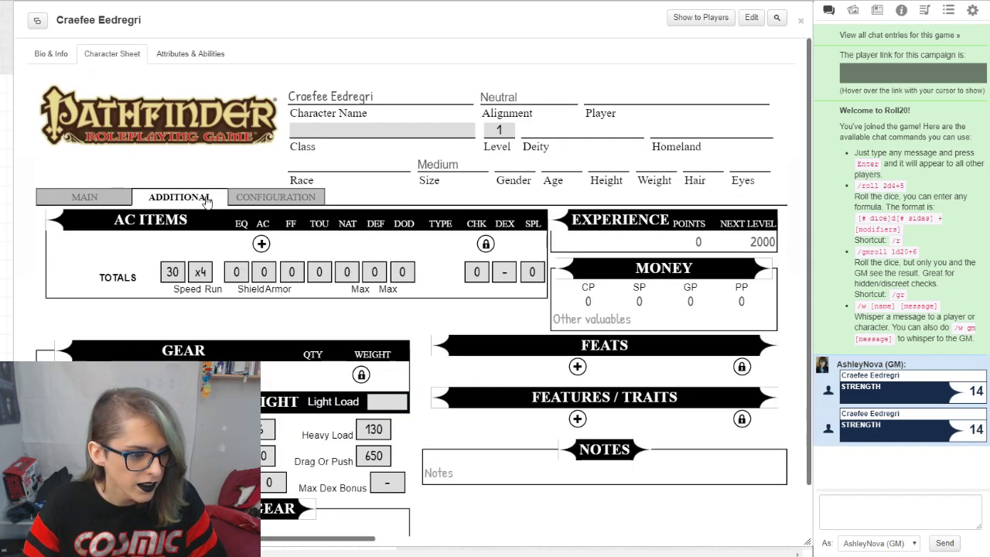
# Step: Collapse the character sheet and place the character from the journal onto the tabletop as a token
pyautogui.doubleClick(480, 24)
pyautogui.click(877, 11)
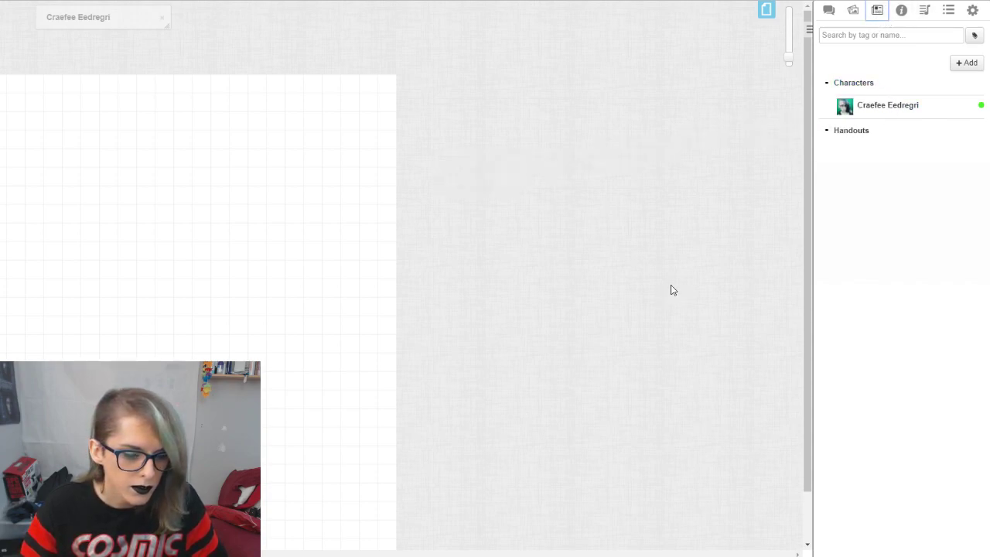
pyautogui.scroll(-3, 446, 256)
pyautogui.moveTo(883, 107); pyautogui.dragTo(150, 184)
pyautogui.scroll(3, 267, 298)
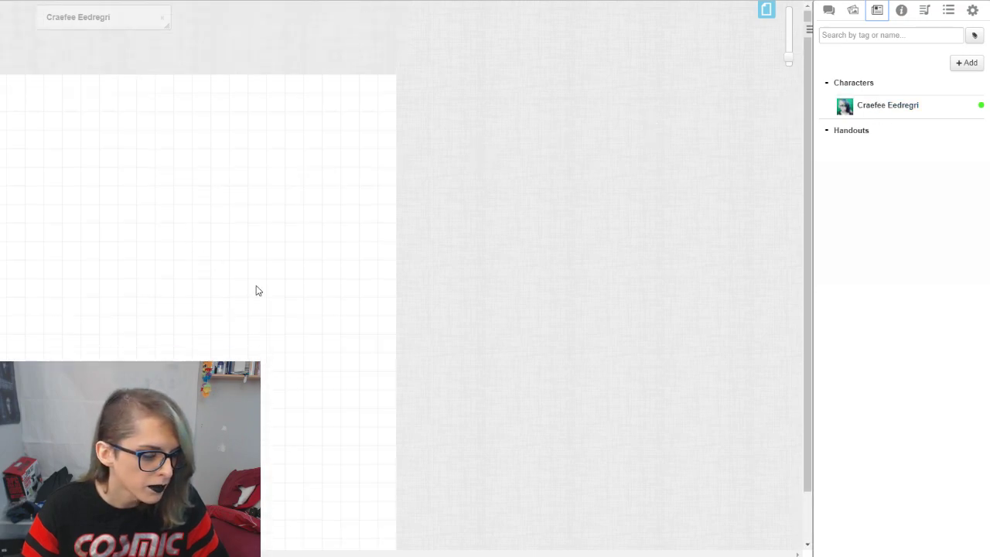
# Step: Edit the character to use the tabletop token as its default token and save the changes
pyautogui.scroll(-3, 125, 89)
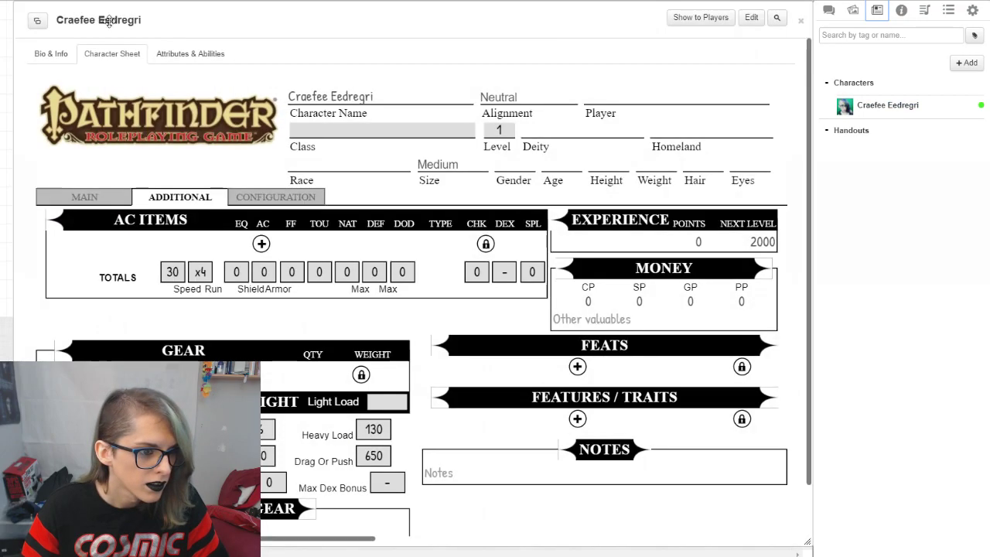
pyautogui.click(753, 17)
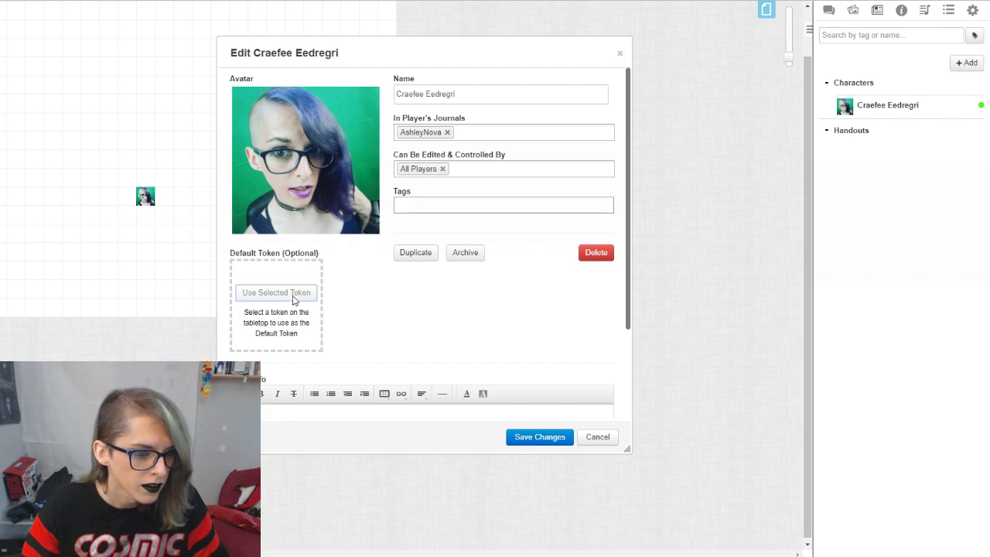
pyautogui.click(145, 195)
pyautogui.click(276, 292)
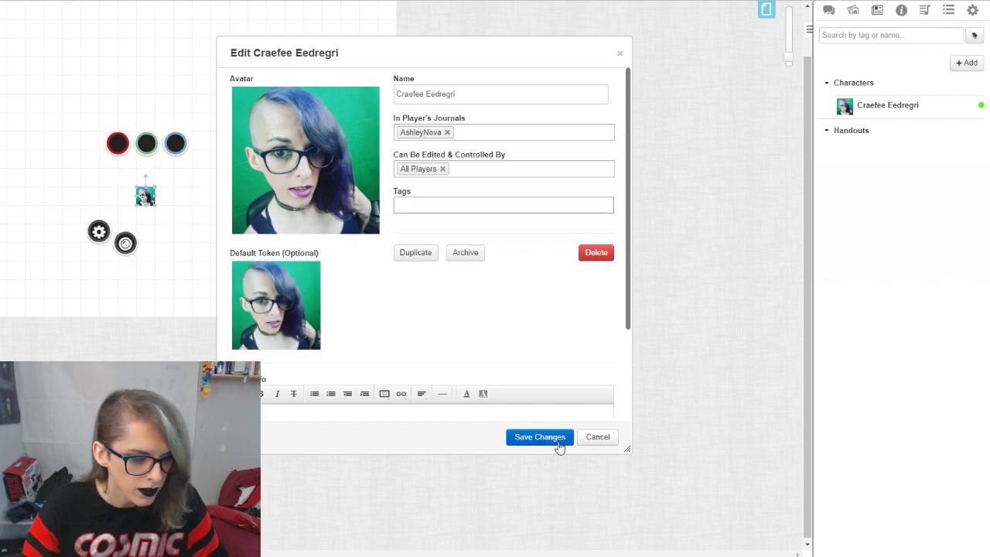
pyautogui.click(552, 437)
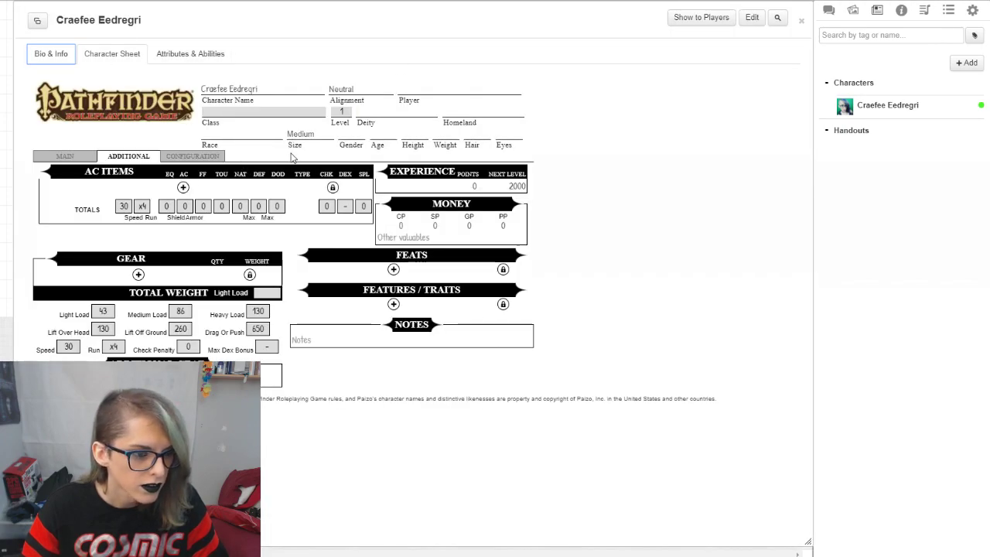
# Step: Return to the sheet's main page, show the chat and roll a Strength check
pyautogui.click(94, 158)
pyautogui.click(828, 10)
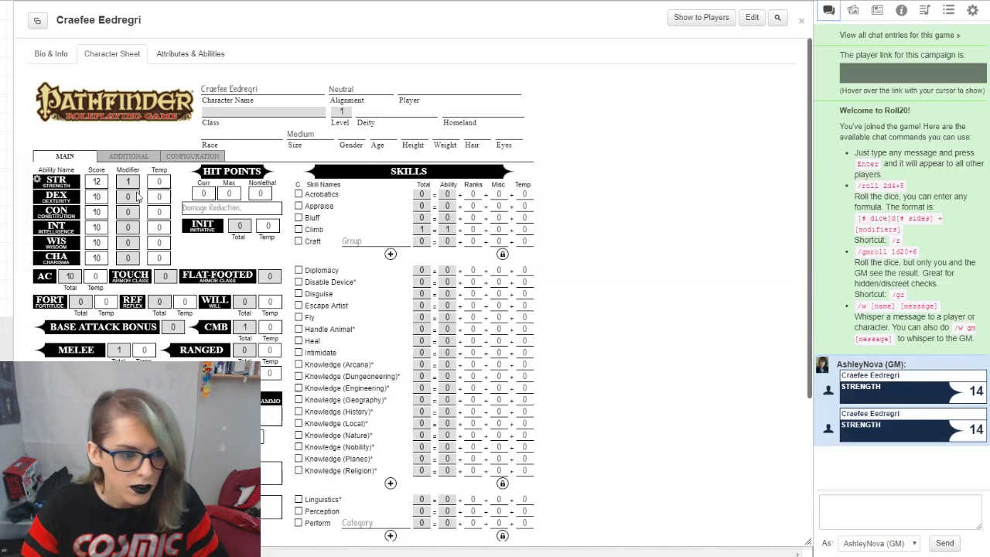
pyautogui.click(59, 184)
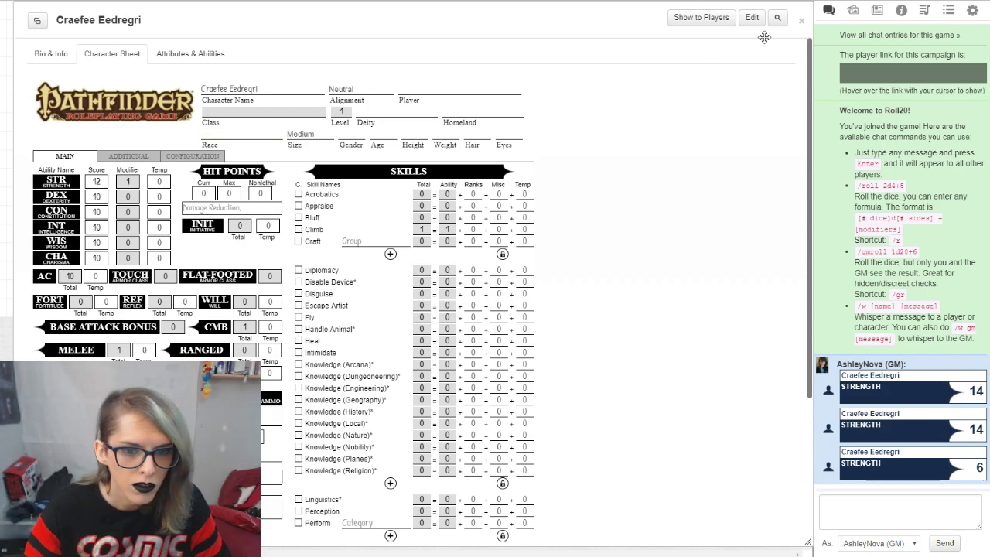
# Step: Enlarge the character sheet to 150%
pyautogui.moveTo(763, 30)
pyautogui.click(733, 37)
pyautogui.click(733, 36)
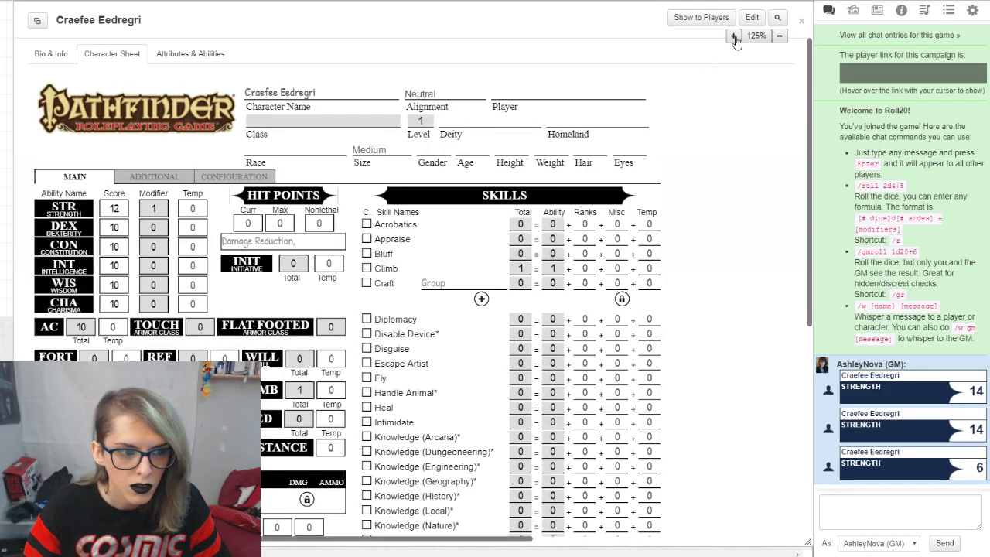
pyautogui.click(734, 36)
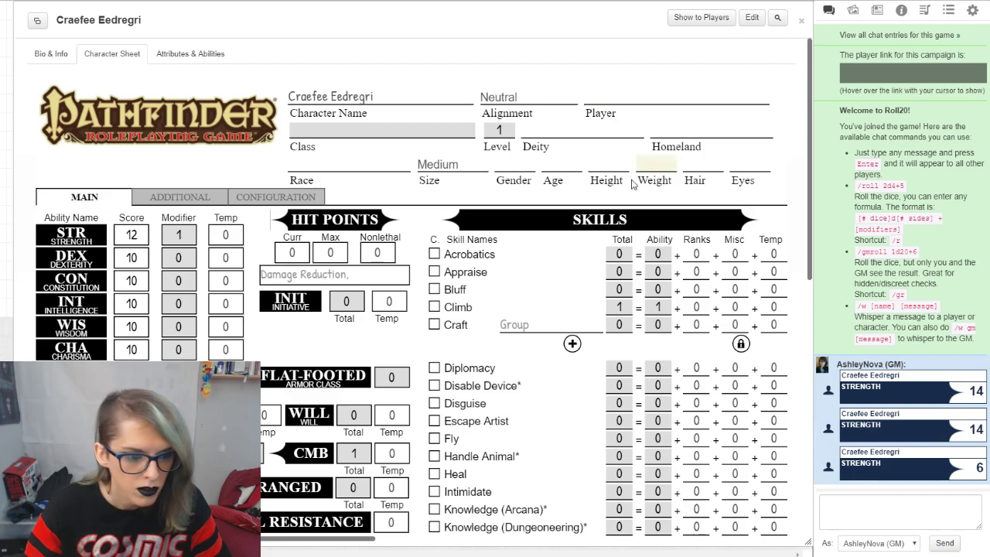
# Step: Look over the sheet's main, additional and configuration pages, including skills, gear, class and roll settings
pyautogui.scroll(-4, 639, 230)
pyautogui.scroll(-3, 570, 252)
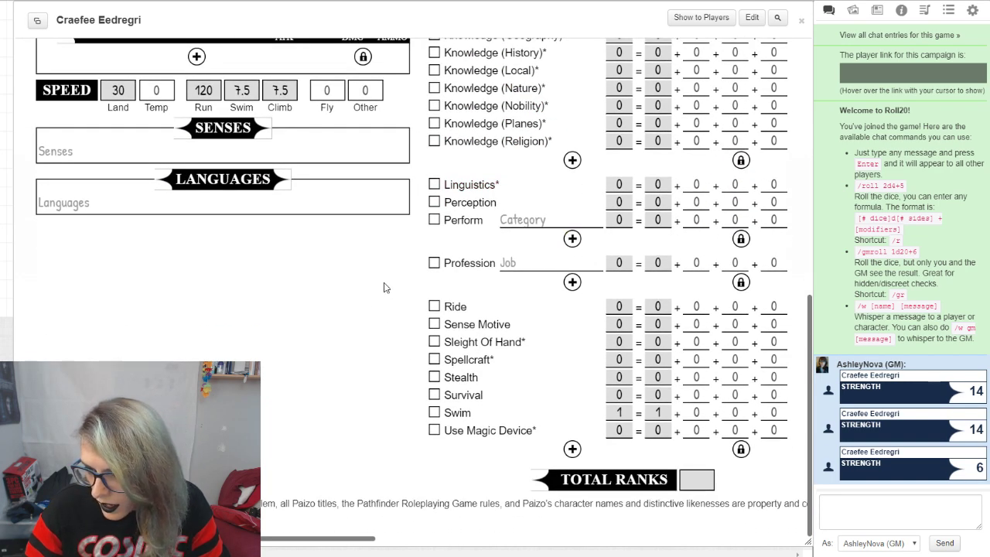
pyautogui.scroll(7, 384, 287)
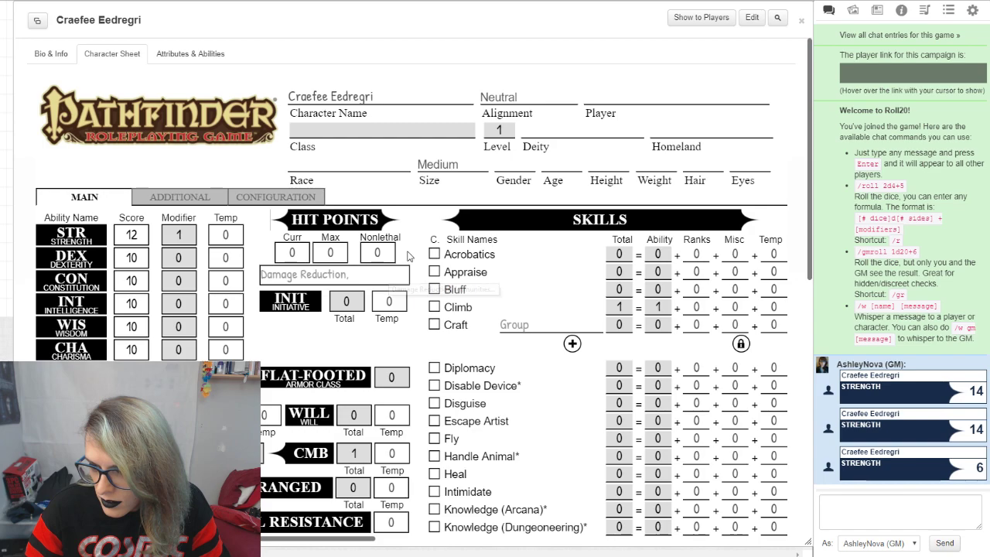
pyautogui.click(180, 196)
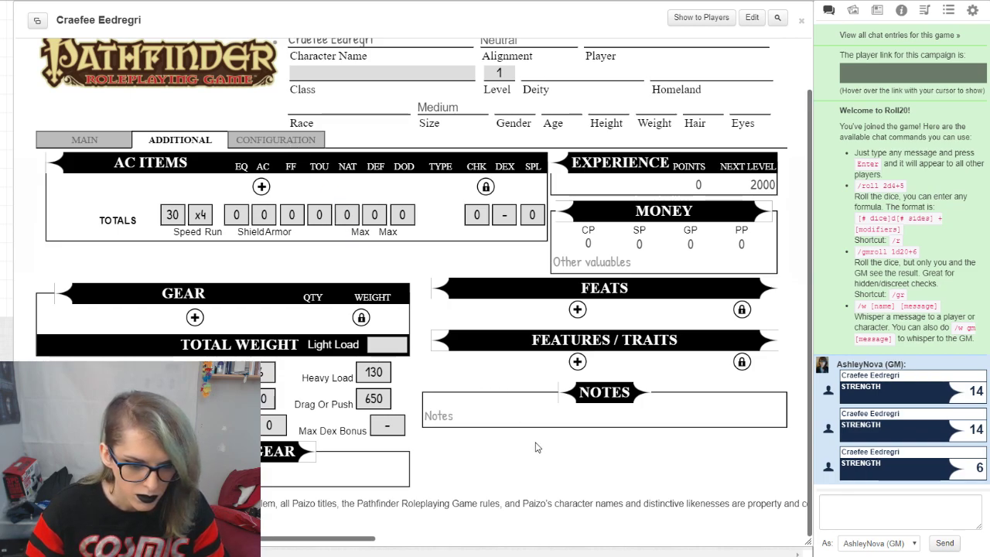
pyautogui.click(263, 147)
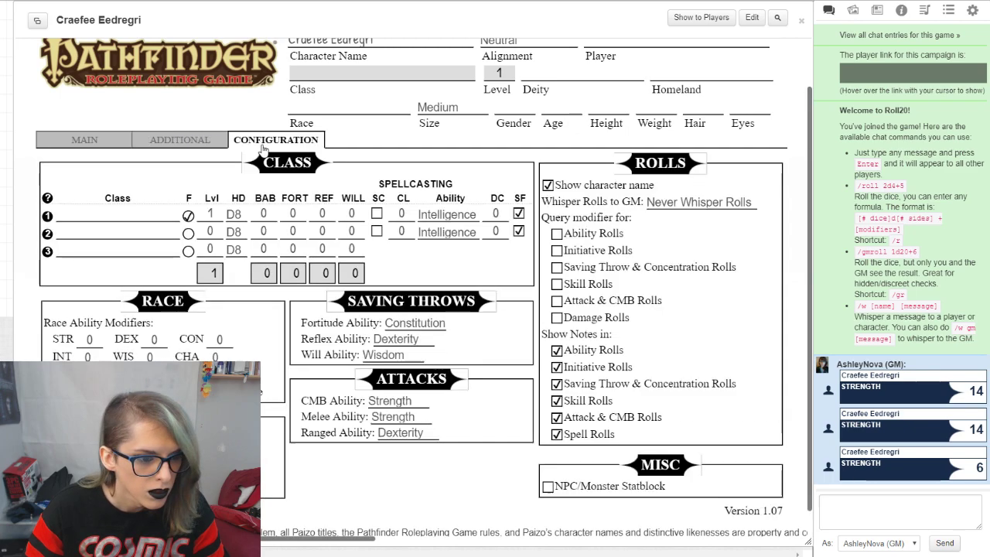
pyautogui.scroll(-1, 263, 147)
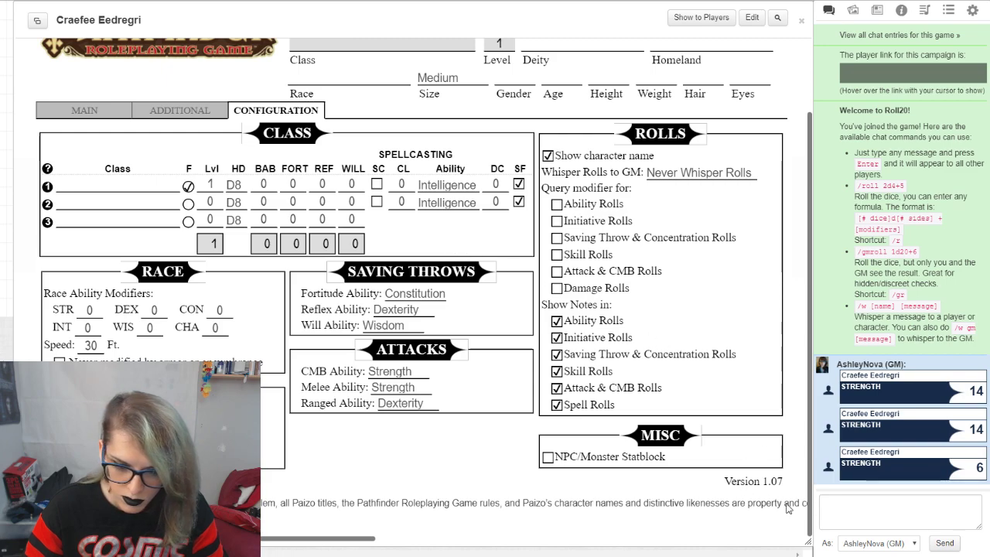
# Step: Set the chat to speak as the character instead of the GM
pyautogui.click(916, 545)
pyautogui.click(874, 529)
pyautogui.click(917, 515)
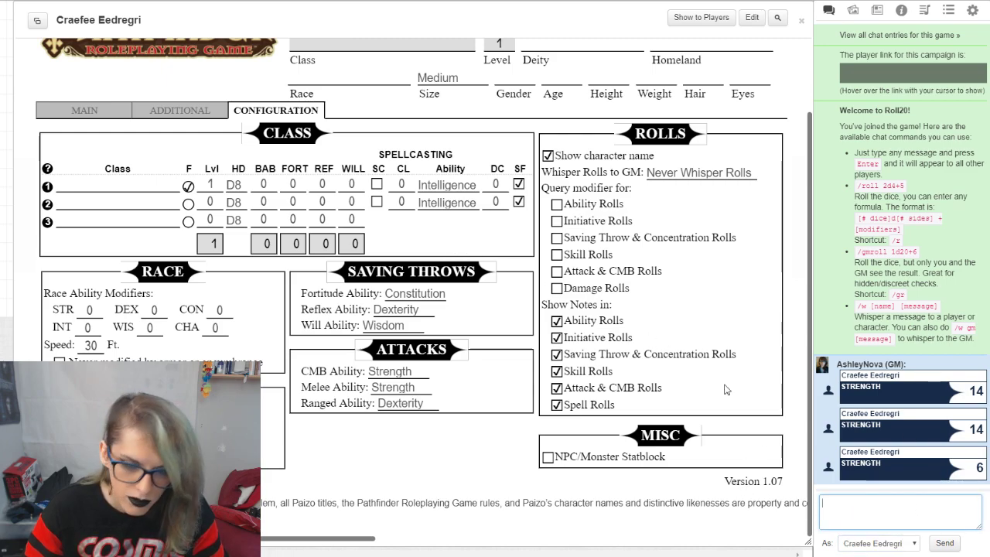
# Step: Roll a Strength check and a Dexterity check from the sheet's main page as the character
pyautogui.click(66, 114)
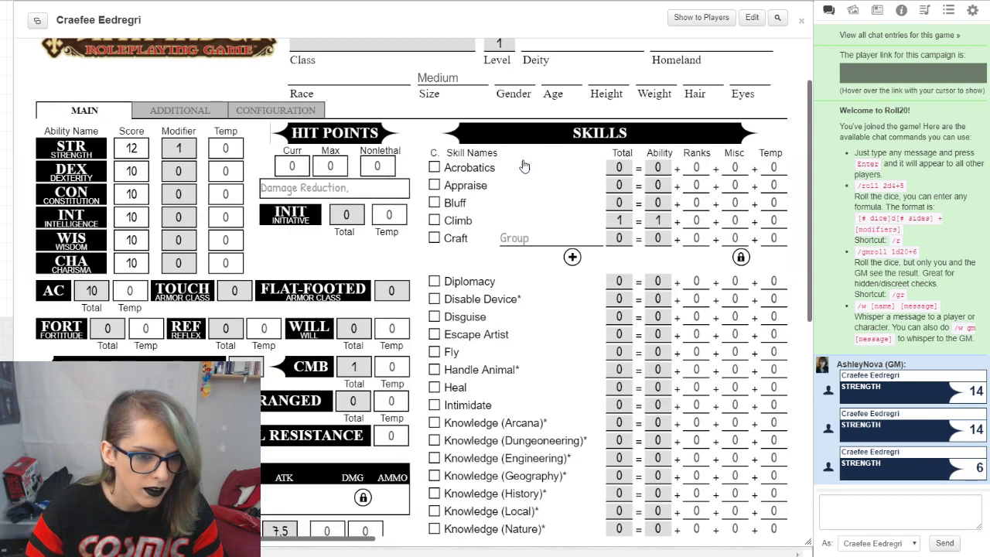
pyautogui.scroll(2, 479, 162)
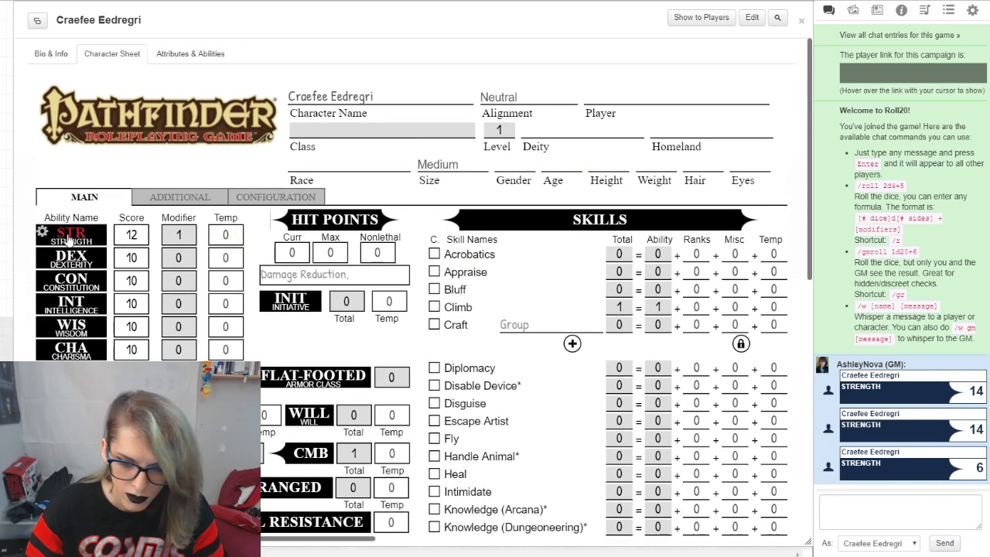
pyautogui.click(68, 238)
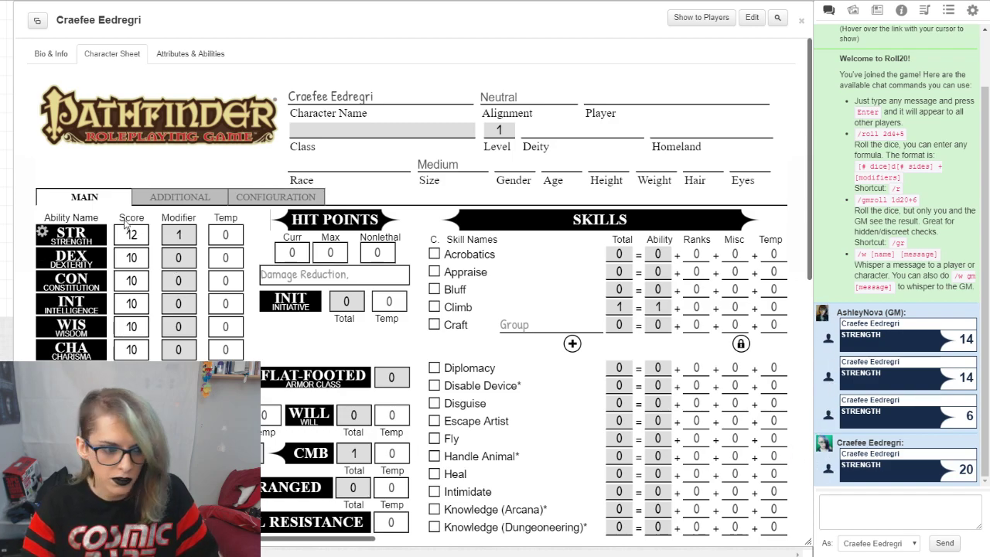
pyautogui.click(70, 258)
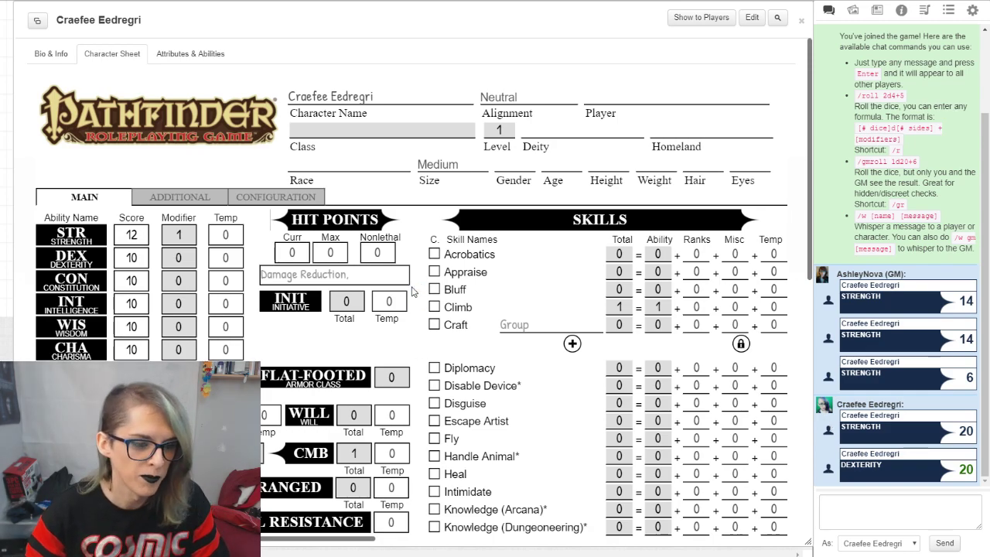
# Step: Show the Dexterity and Strength notes, enter "+2" as the Strength note and roll Strength to see the note in chat
pyautogui.scroll(-2, 431, 318)
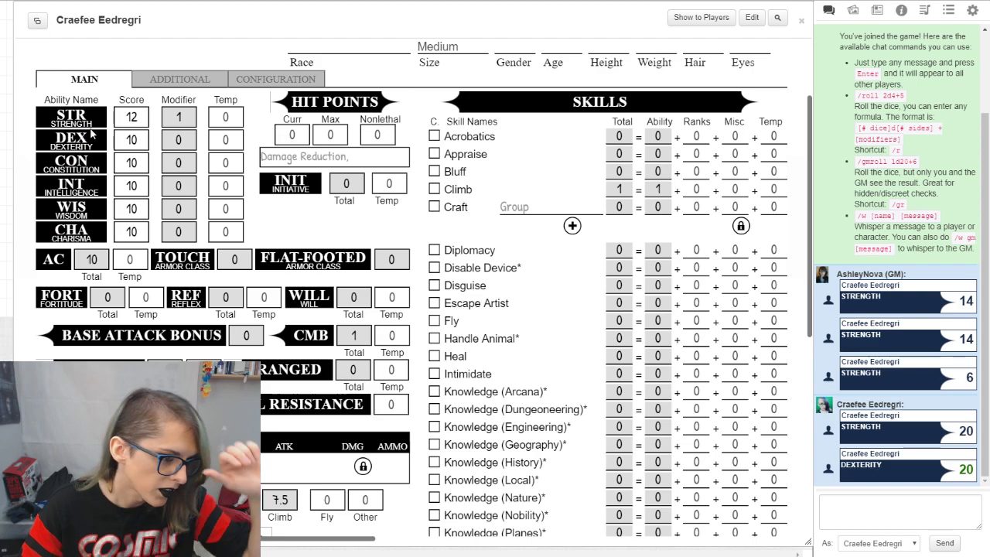
pyautogui.click(42, 137)
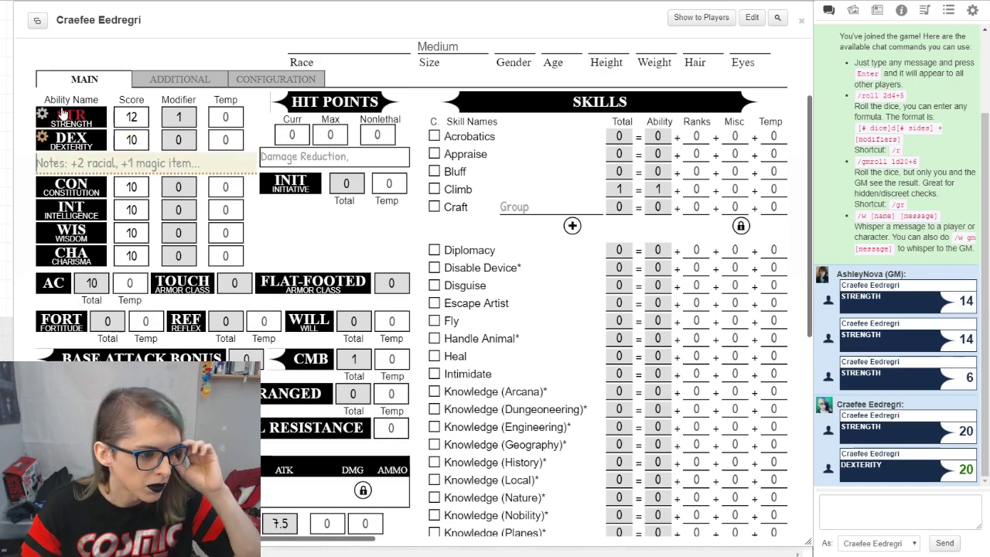
pyautogui.click(43, 114)
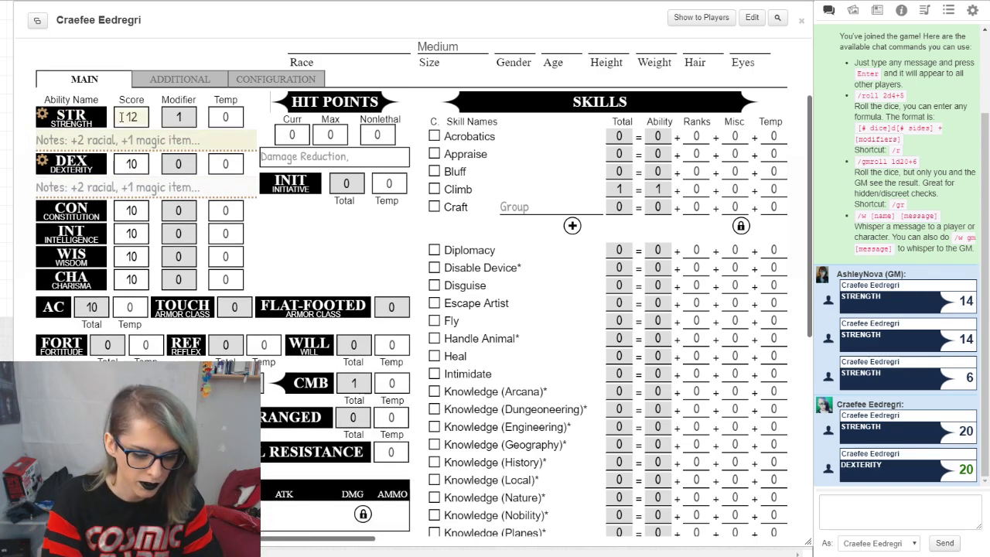
pyautogui.write('+2')
pyautogui.click(71, 116)
pyautogui.moveTo(853, 476); pyautogui.dragTo(890, 480)
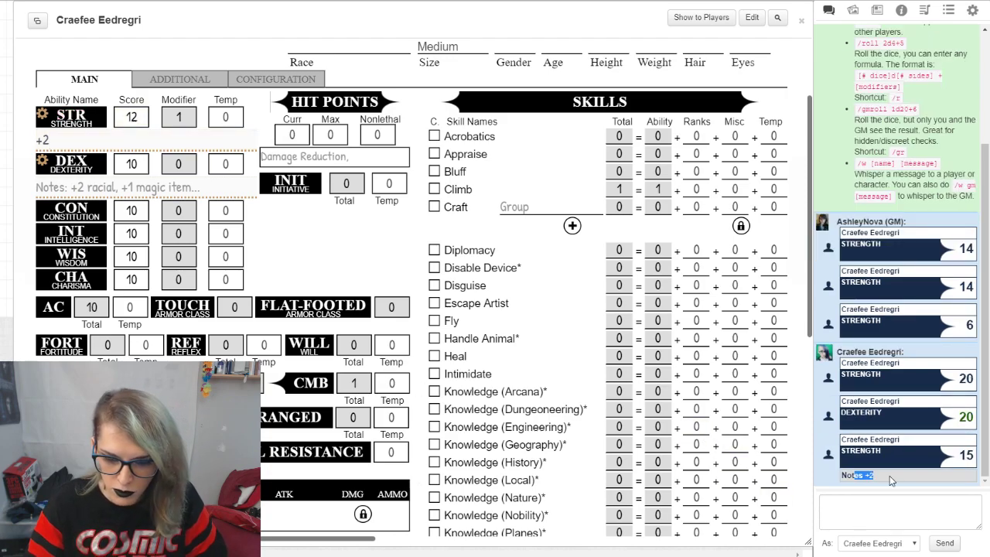
# Step: Clear the Strength note and hide the notes of both abilities
pyautogui.moveTo(116, 138); pyautogui.dragTo(34, 140)
pyautogui.press('BackSpace')
pyautogui.click(340, 274)
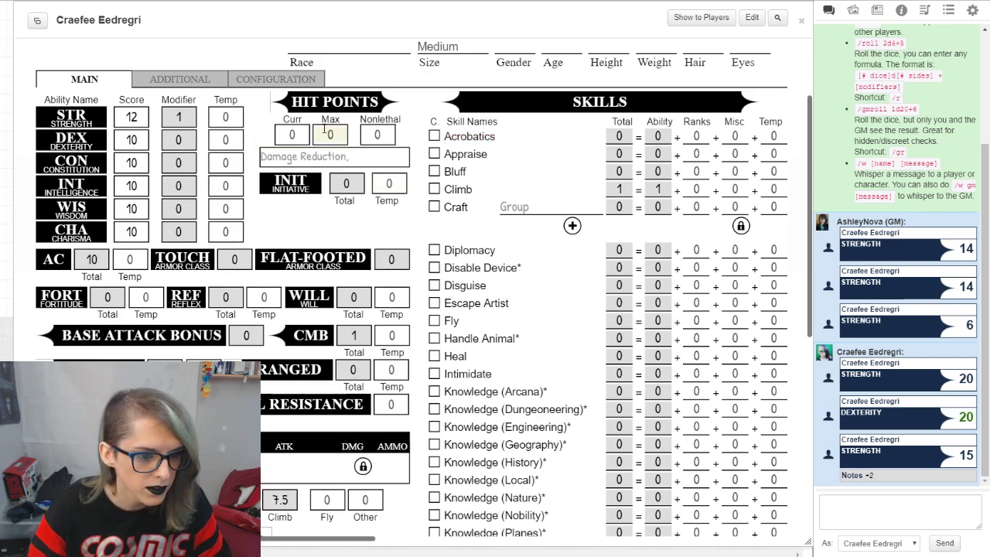
# Step: Roll the character's hit dice to the chat and inspect the roll
pyautogui.click(338, 103)
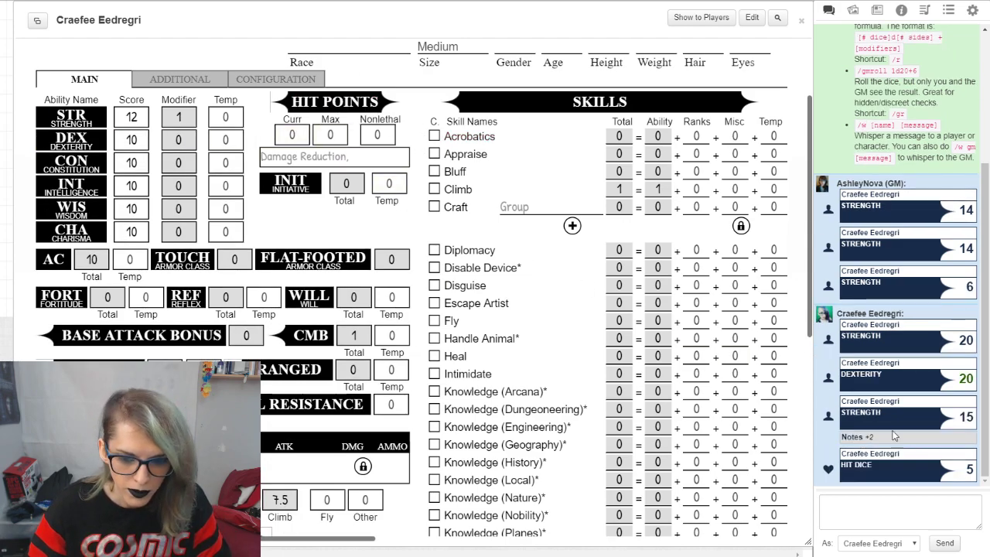
pyautogui.moveTo(973, 470)
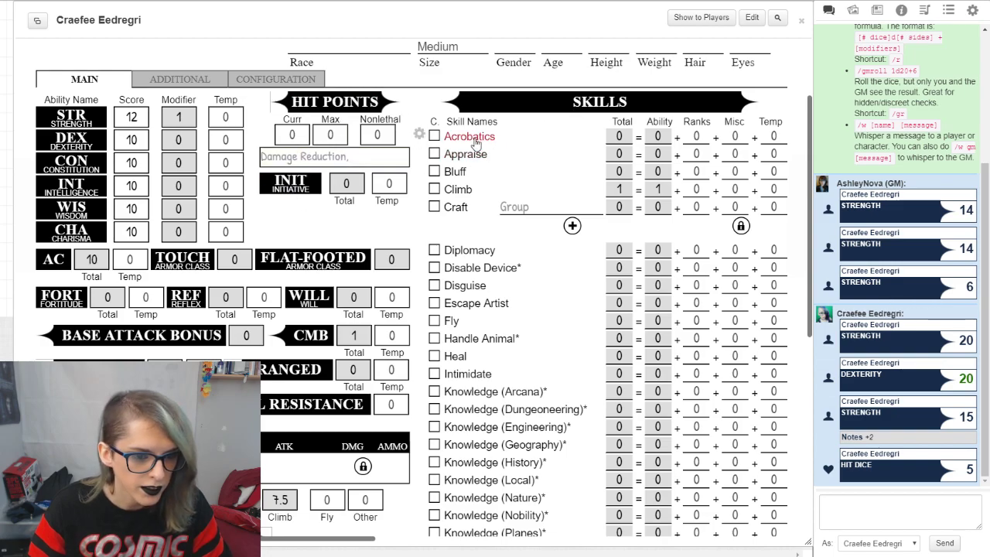
# Step: Add five extra Craft rows to the skills list
pyautogui.scroll(-3, 495, 155)
pyautogui.scroll(2, 541, 154)
pyautogui.click(575, 165)
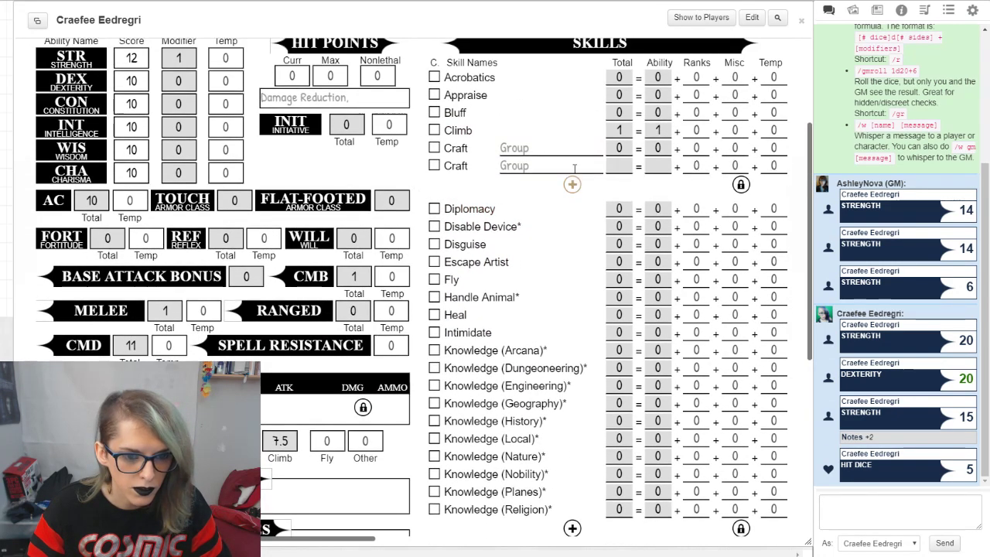
pyautogui.click(573, 184)
pyautogui.click(572, 202)
pyautogui.click(572, 220)
pyautogui.click(572, 237)
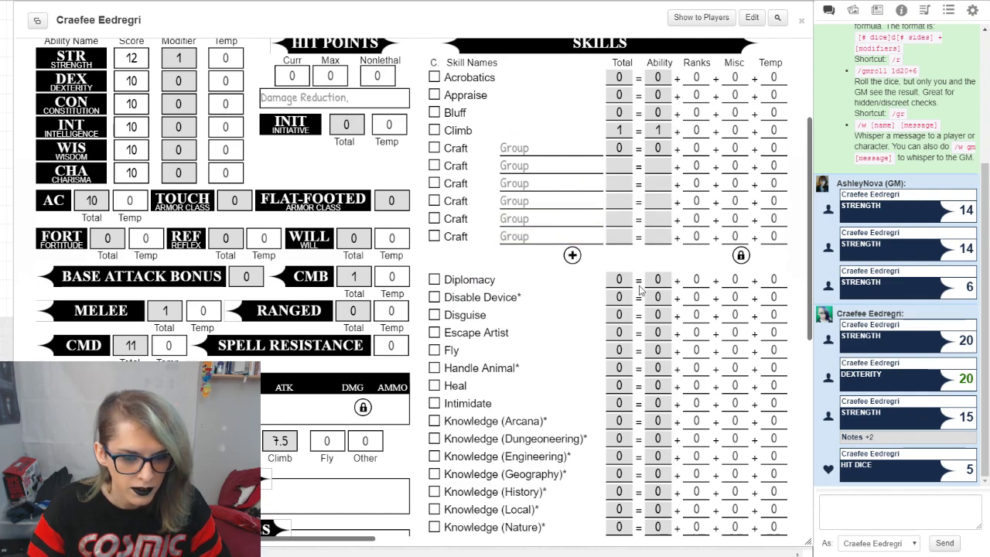
# Step: Unlock the Craft rows, delete all the added ones and lock the section again
pyautogui.click(740, 255)
pyautogui.click(776, 236)
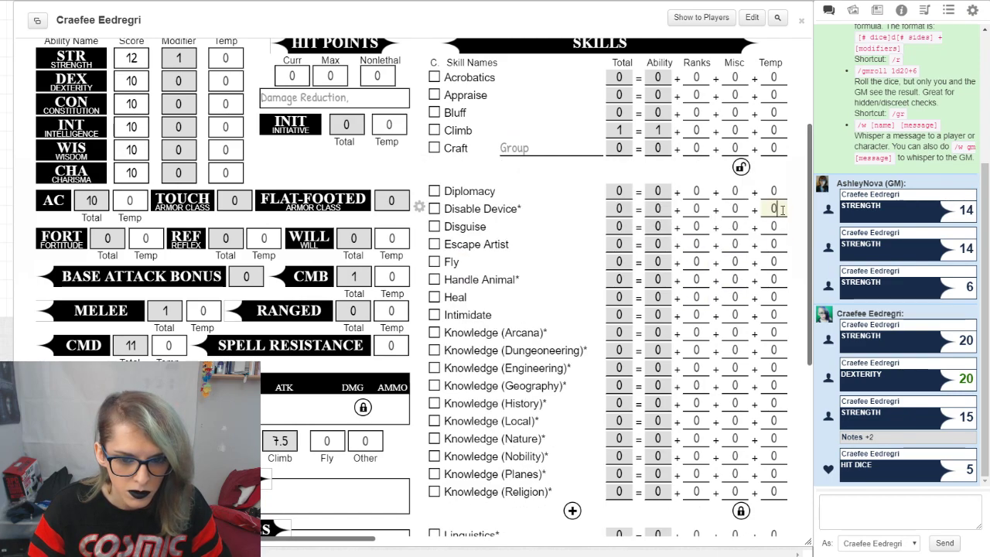
pyautogui.click(740, 167)
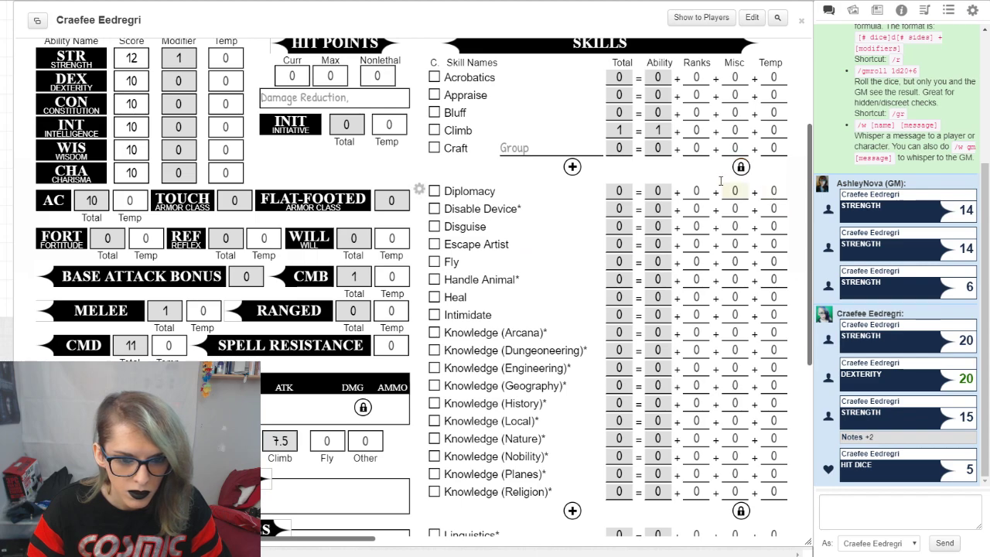
# Step: Add two Craft rows to the skills list, unlocking and relocking row editing after each one
pyautogui.click(572, 166)
pyautogui.click(740, 185)
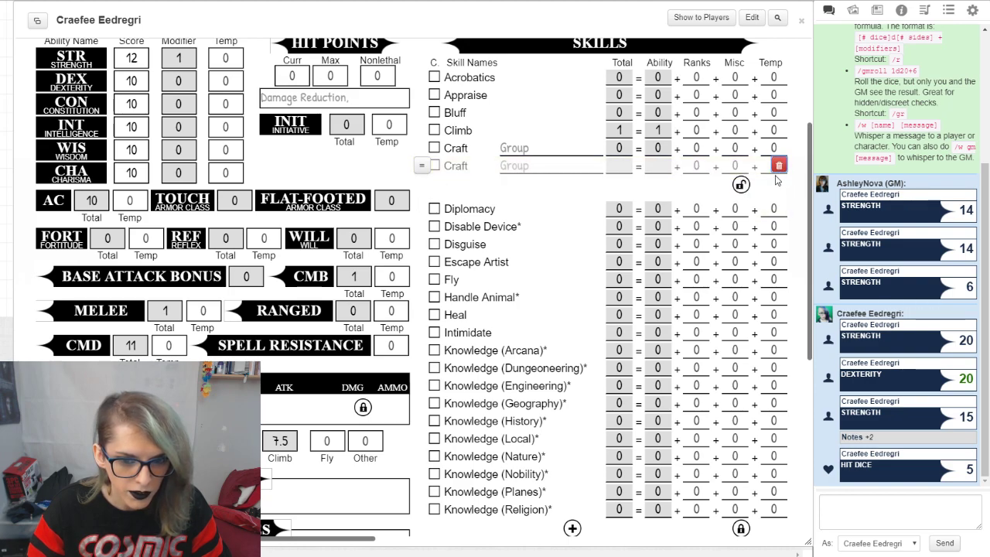
pyautogui.click(738, 188)
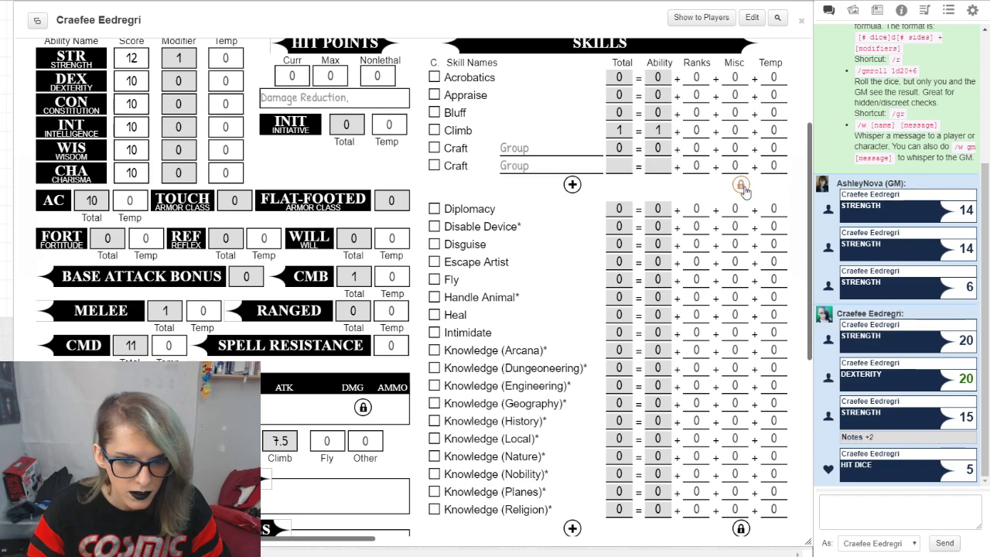
pyautogui.click(741, 202)
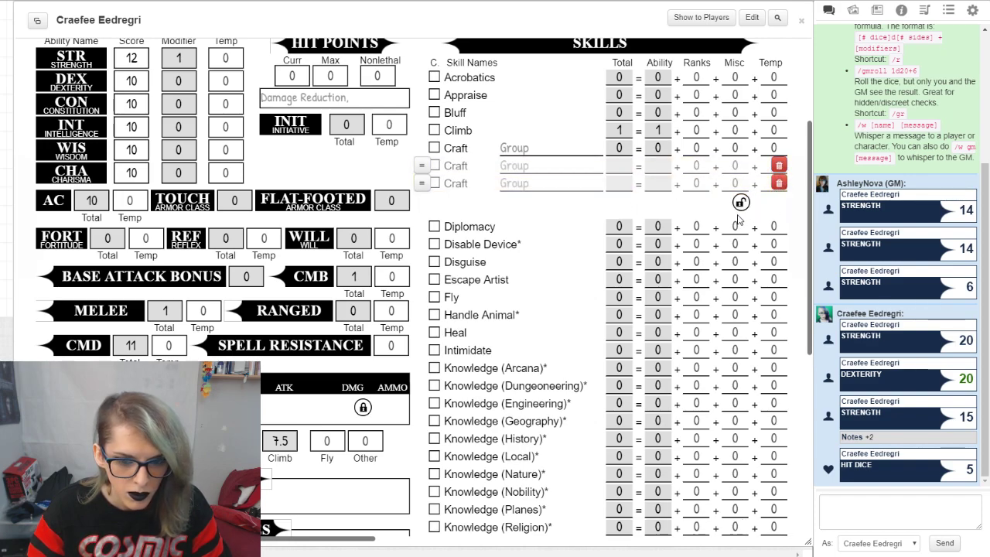
pyautogui.click(740, 202)
pyautogui.scroll(-5, 572, 309)
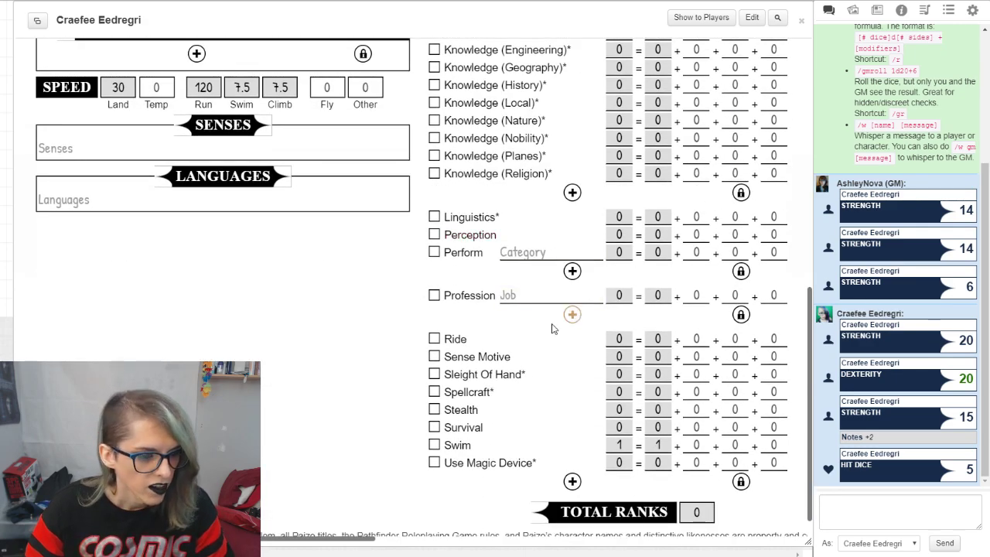
# Step: Expand the armor class breakdown and examine its armor, shield, natural, deflection and dodge components
pyautogui.scroll(6, 570, 321)
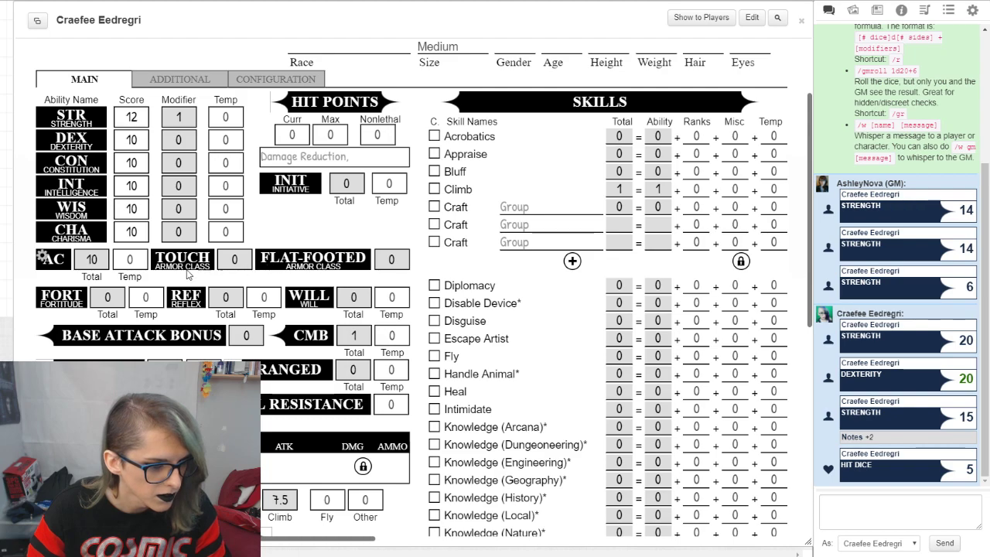
pyautogui.click(38, 261)
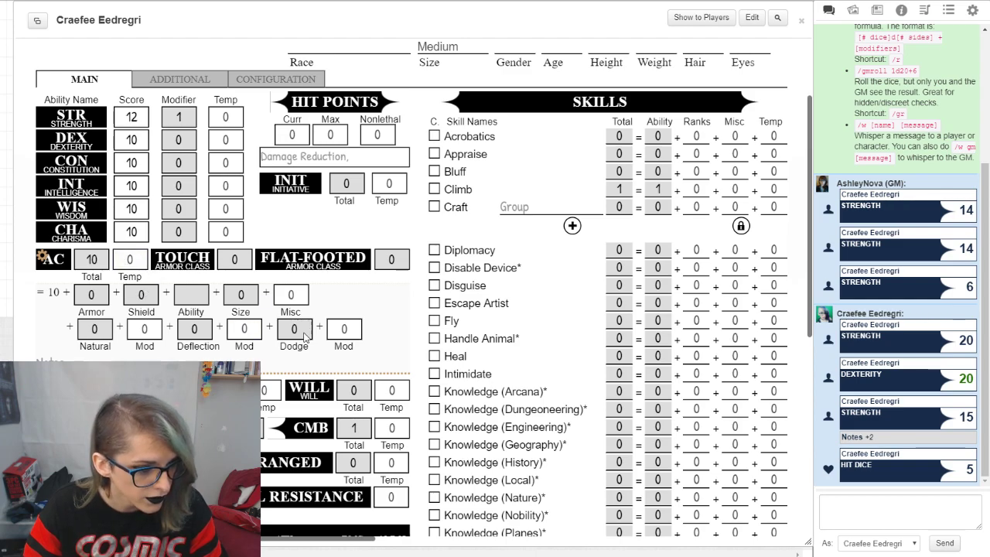
pyautogui.scroll(-1, 257, 328)
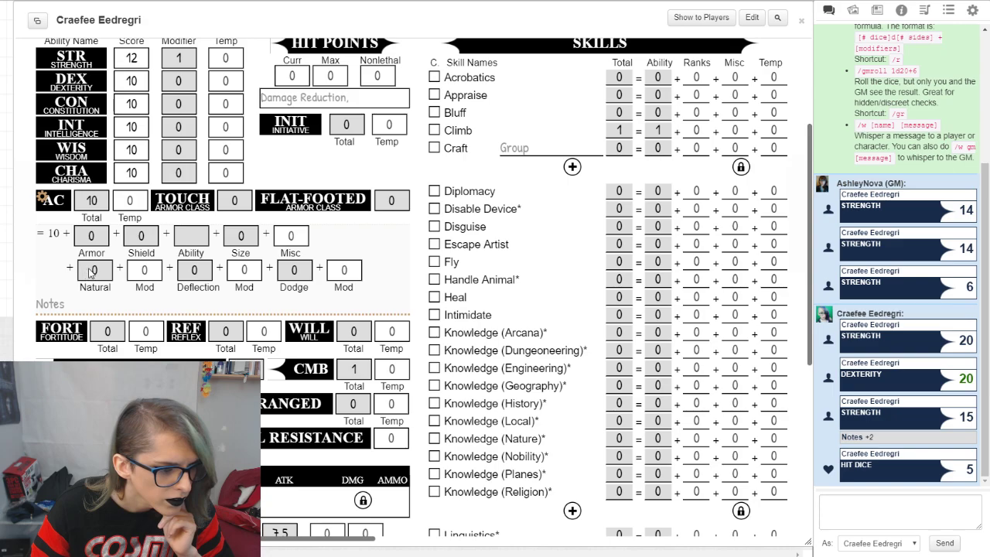
pyautogui.scroll(-5, 217, 260)
pyautogui.scroll(8, 251, 249)
# Step: Add a blank feat entry to the Feats section of the sheet's Additional page
pyautogui.click(208, 197)
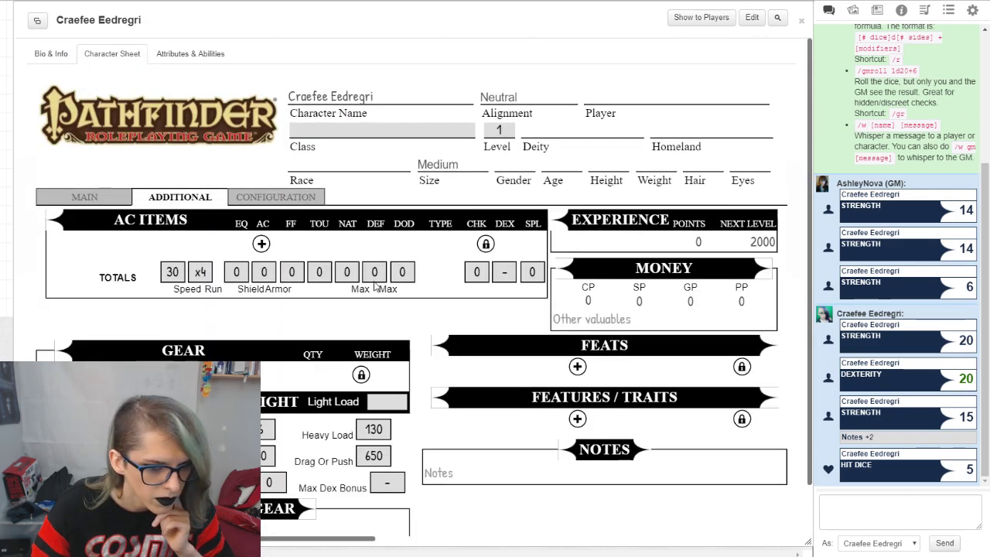
pyautogui.scroll(-1, 375, 286)
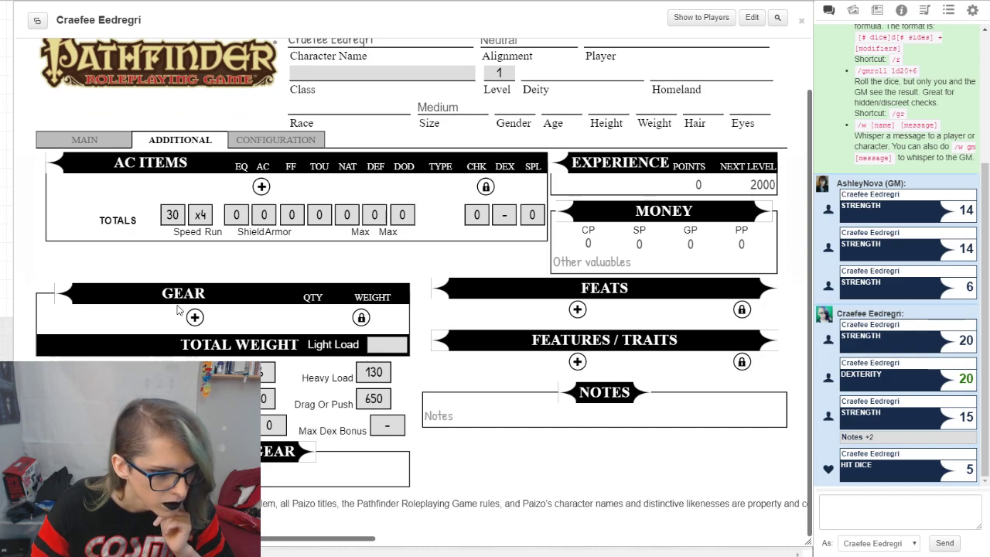
pyautogui.click(577, 310)
pyautogui.scroll(-2, 544, 311)
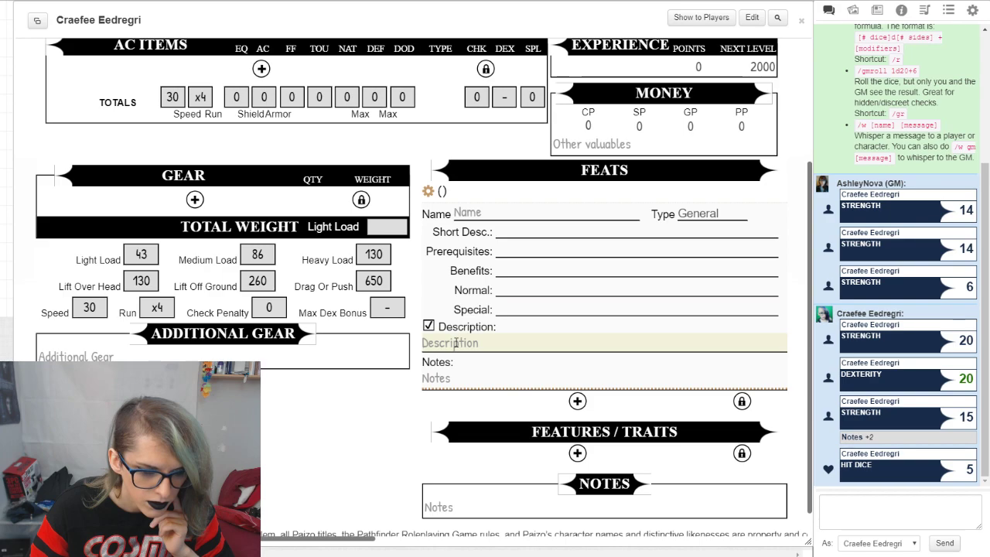
pyautogui.scroll(5, 897, 232)
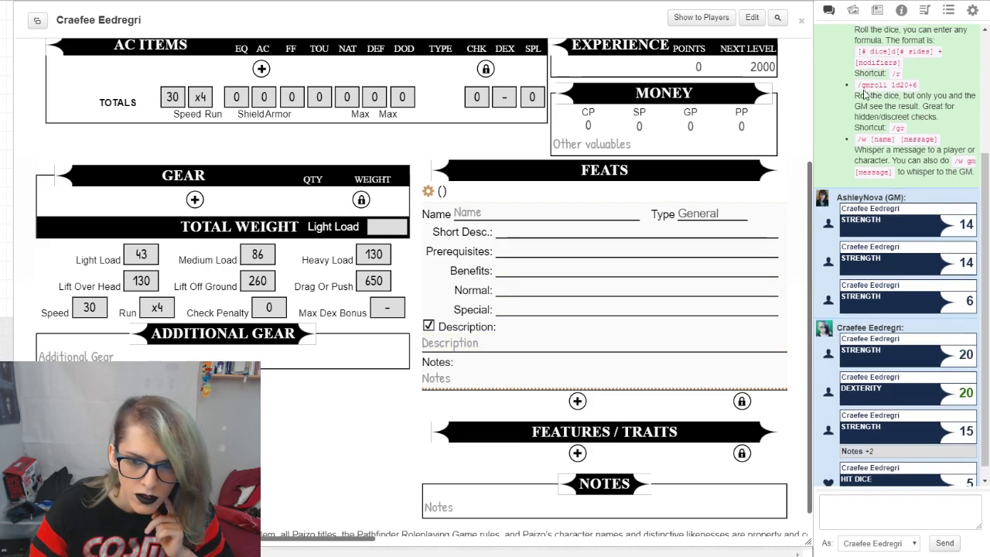
# Step: Browse the Feats category of the Pathfinder compendium and fill the blank feat entry with the Acrobatic feat
pyautogui.click(877, 10)
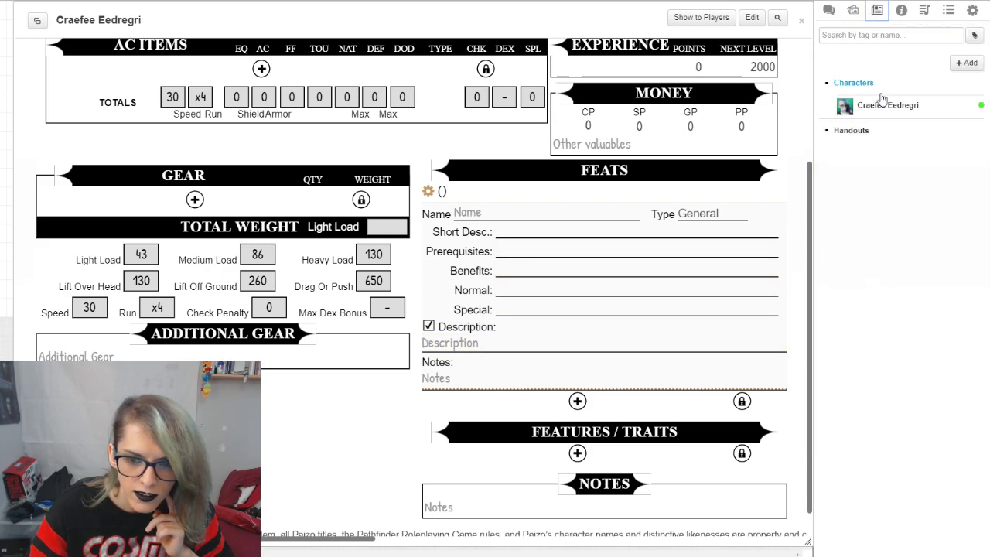
pyautogui.click(900, 11)
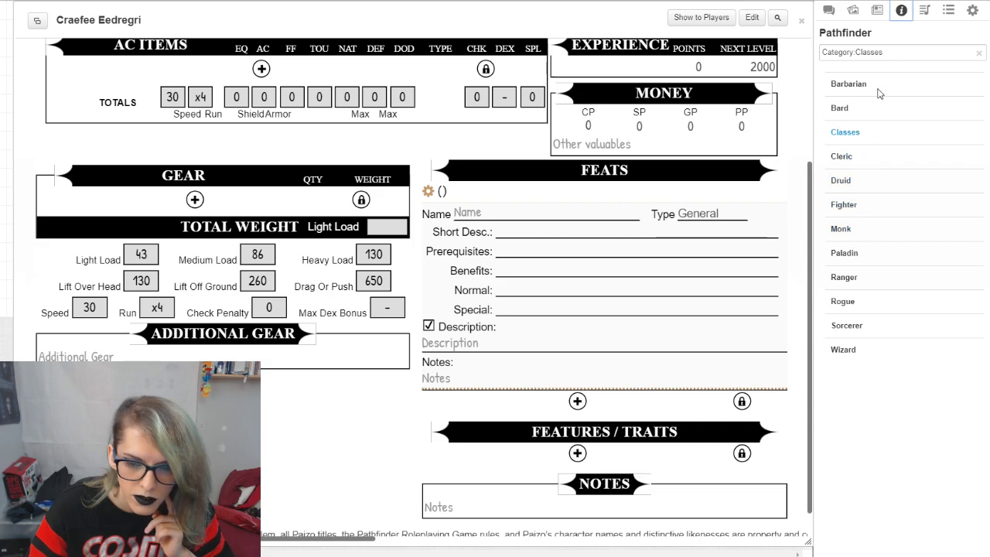
pyautogui.click(976, 54)
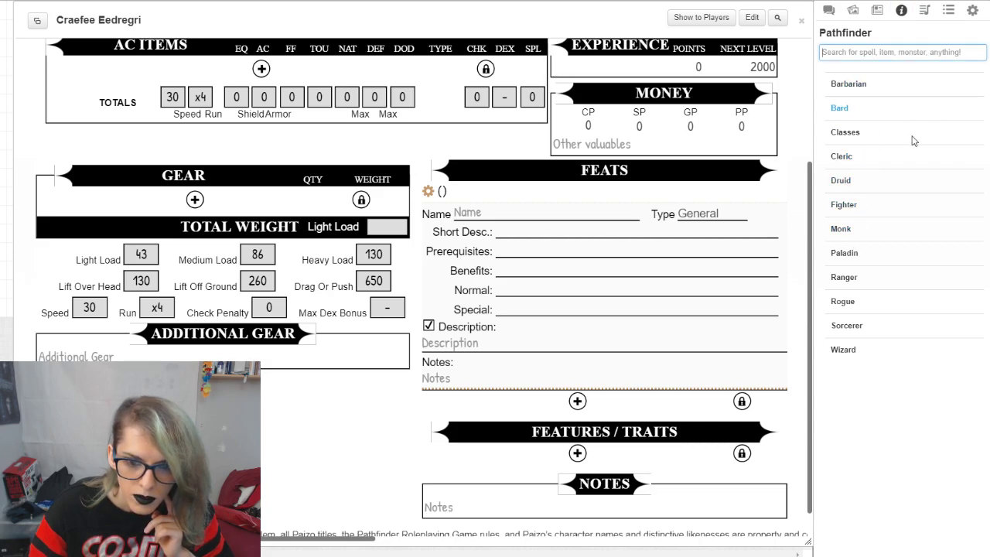
pyautogui.click(859, 135)
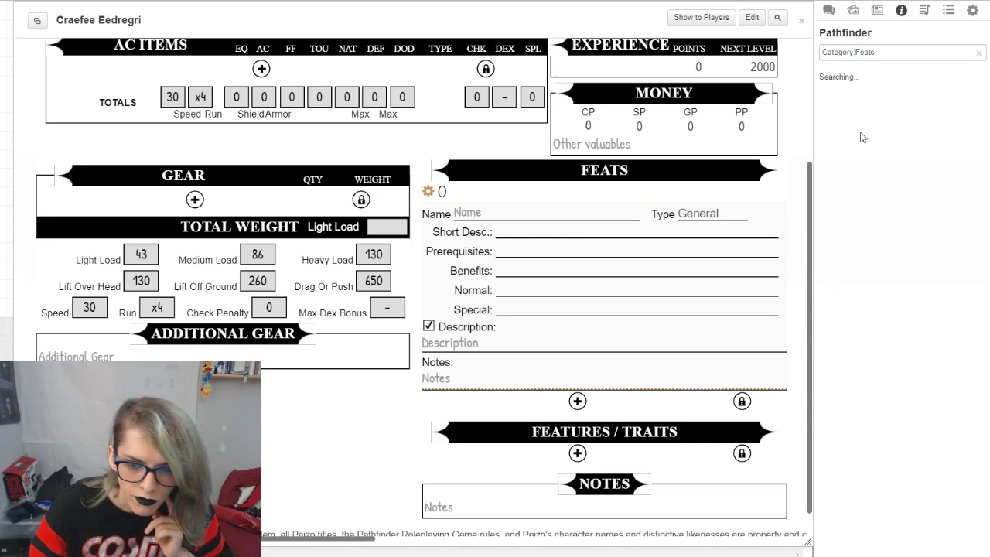
pyautogui.moveTo(897, 88); pyautogui.dragTo(567, 216)
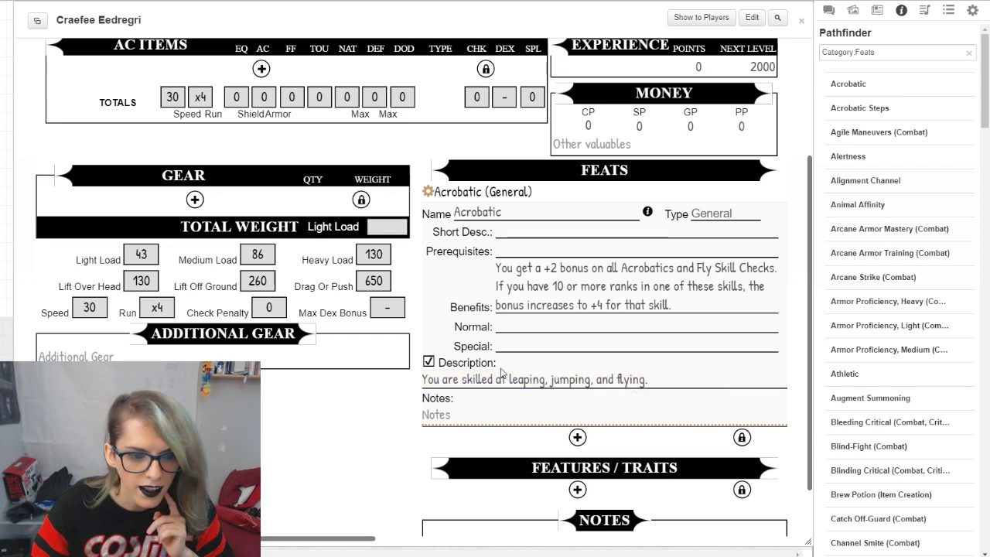
# Step: Return to the sheet's Main page and review the armor class breakdown and combat fields
pyautogui.scroll(3, 325, 324)
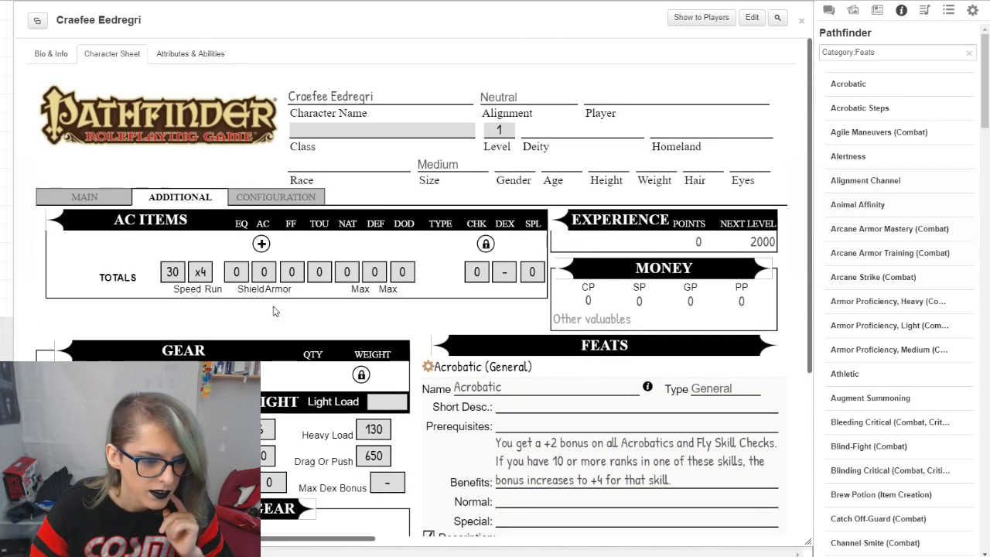
pyautogui.click(100, 202)
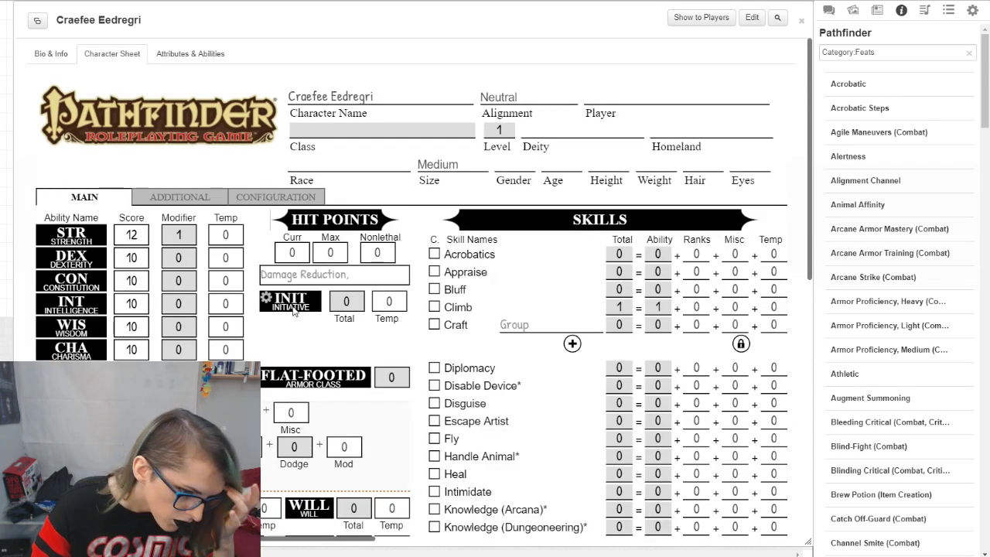
pyautogui.scroll(-2, 303, 308)
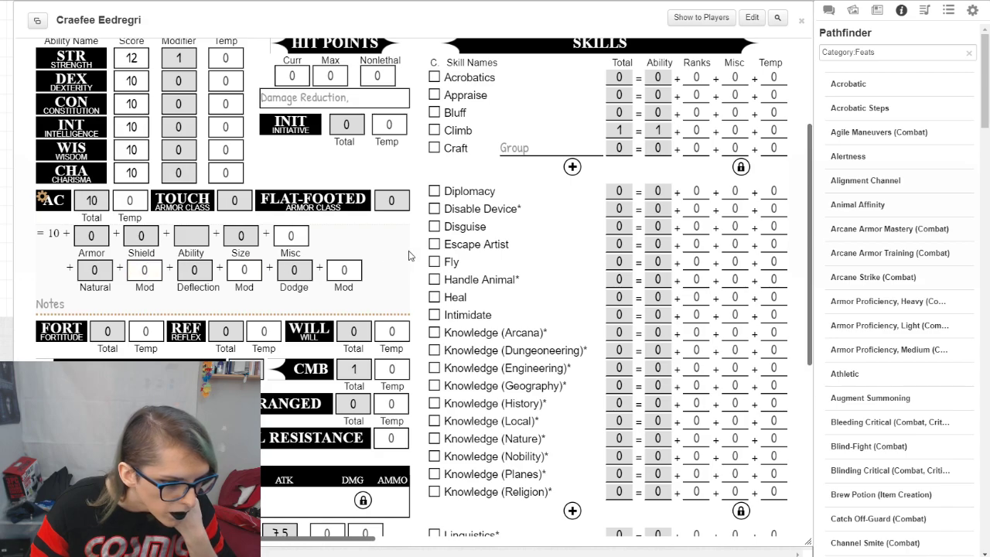
pyautogui.scroll(-5, 410, 255)
pyautogui.scroll(4, 352, 363)
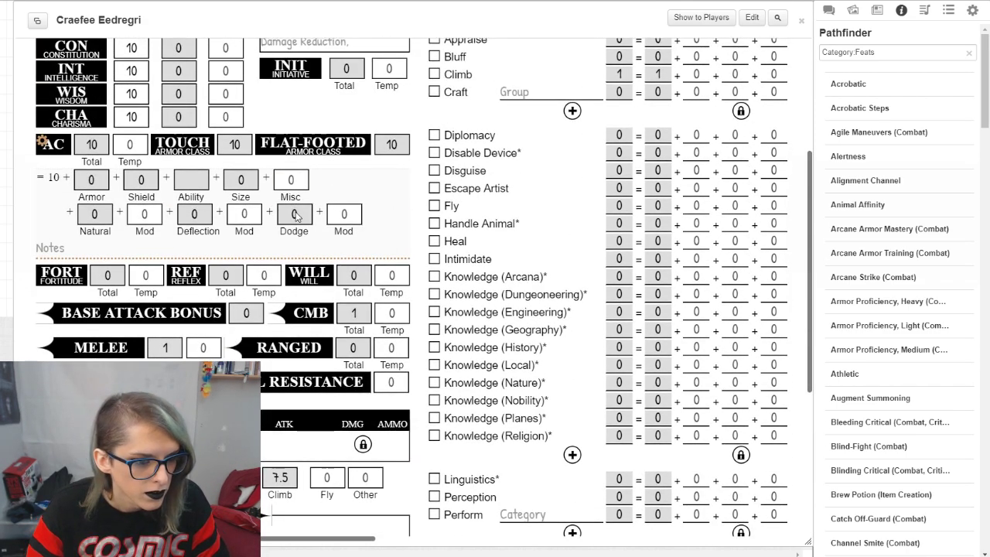
# Step: Enable the modifier query for Ability Rolls and Initiative Rolls in the sheet's configuration
pyautogui.scroll(6, 296, 215)
pyautogui.click(275, 195)
pyautogui.scroll(-1, 447, 259)
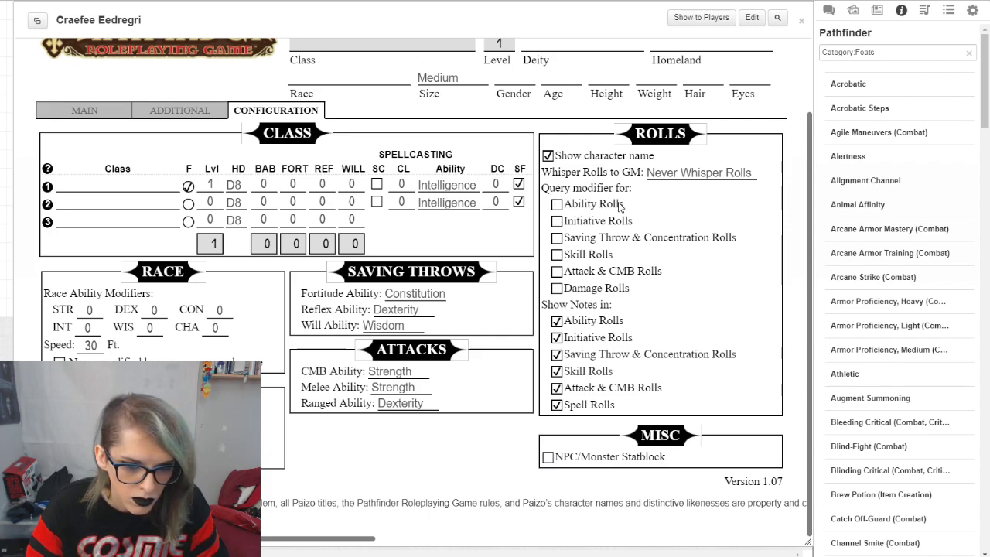
pyautogui.click(556, 204)
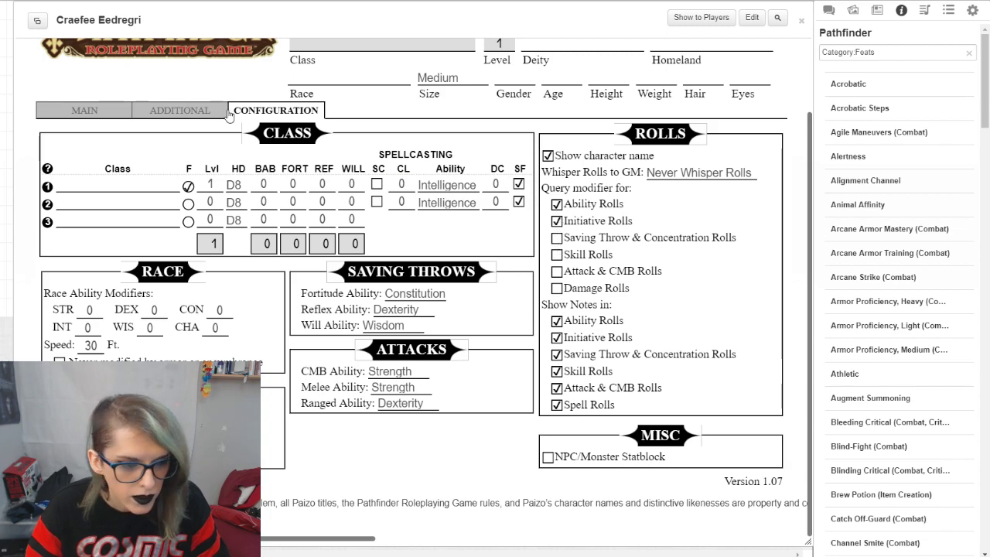
# Step: Roll Strength from the Main page with a modifier of 5 and inspect the roll in the chat
pyautogui.scroll(2, 199, 161)
pyautogui.click(95, 197)
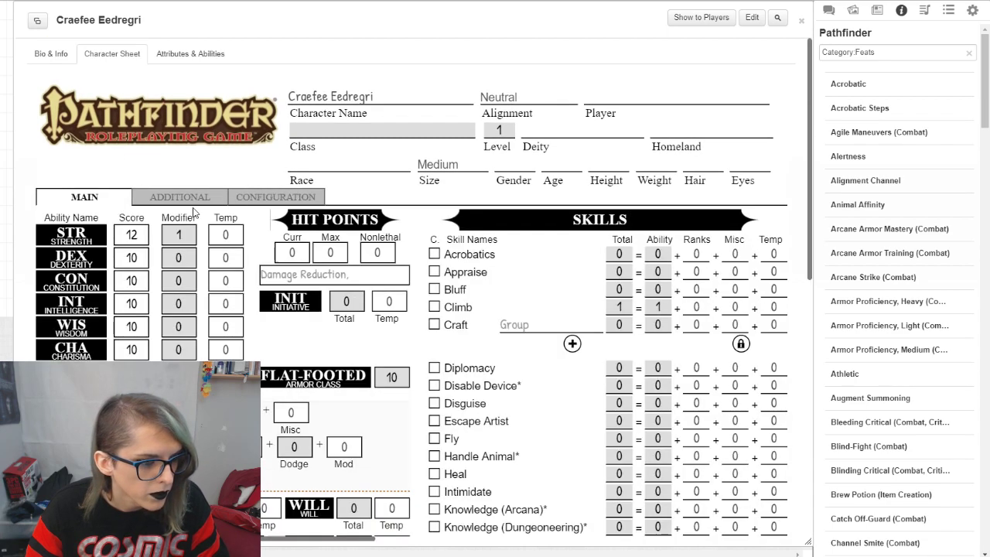
pyautogui.click(62, 241)
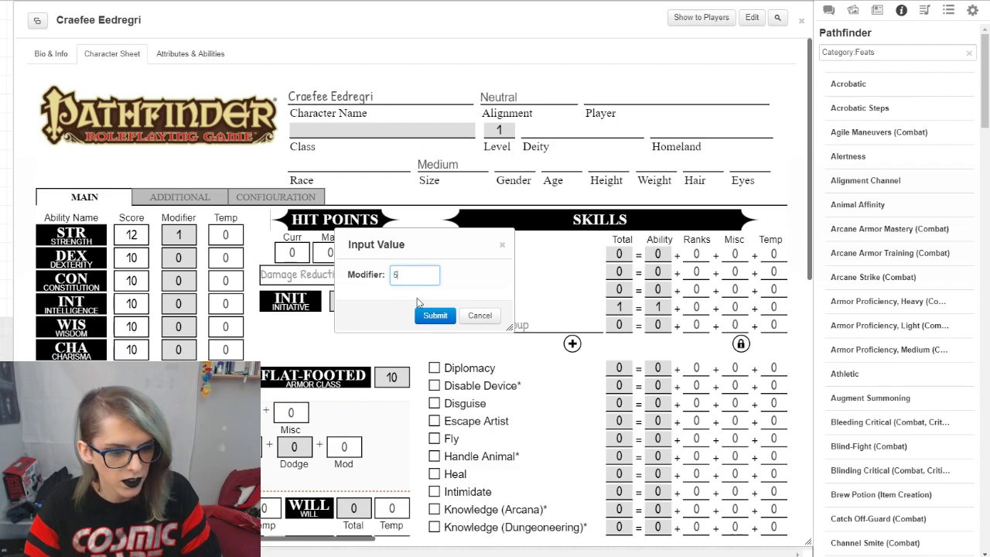
pyautogui.click(435, 315)
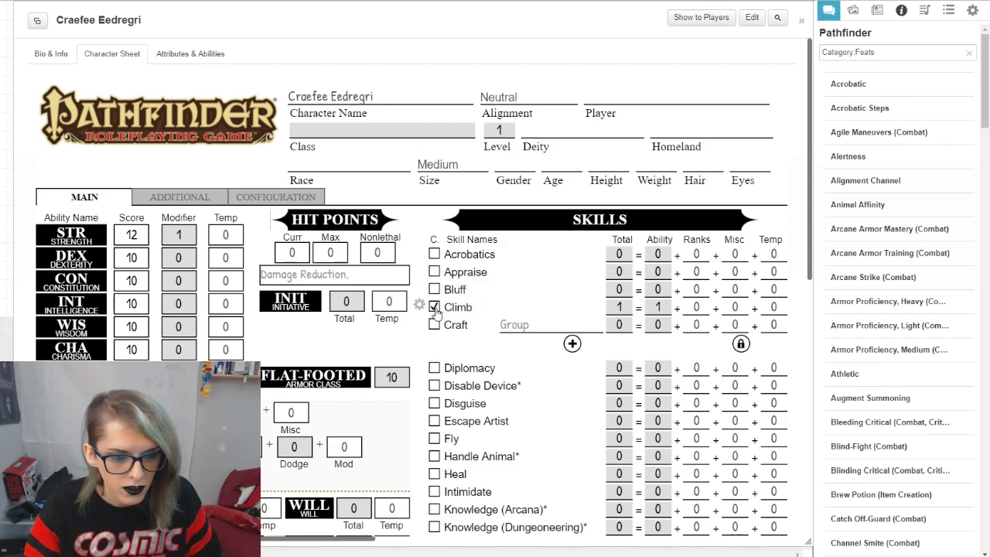
pyautogui.click(828, 10)
pyautogui.scroll(-3, 881, 429)
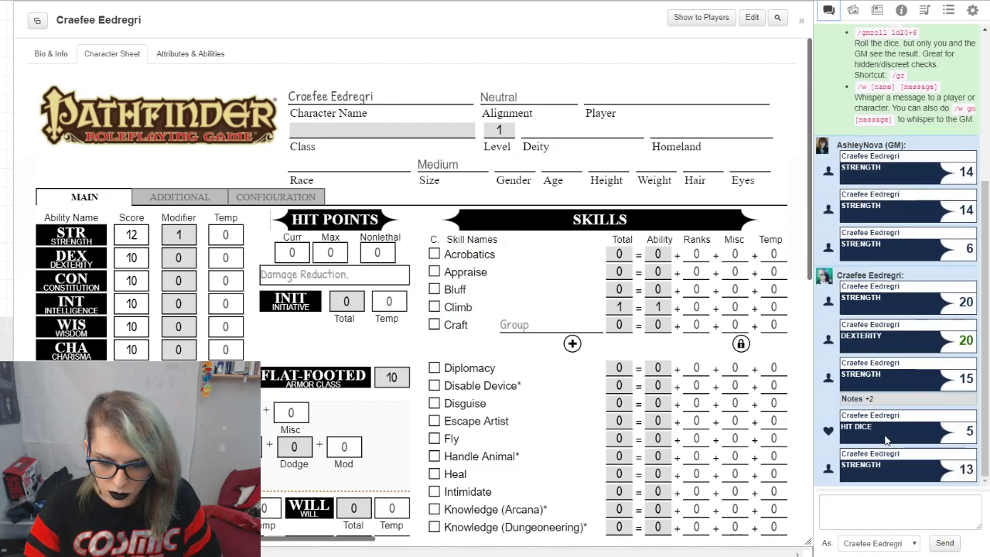
pyautogui.moveTo(962, 469)
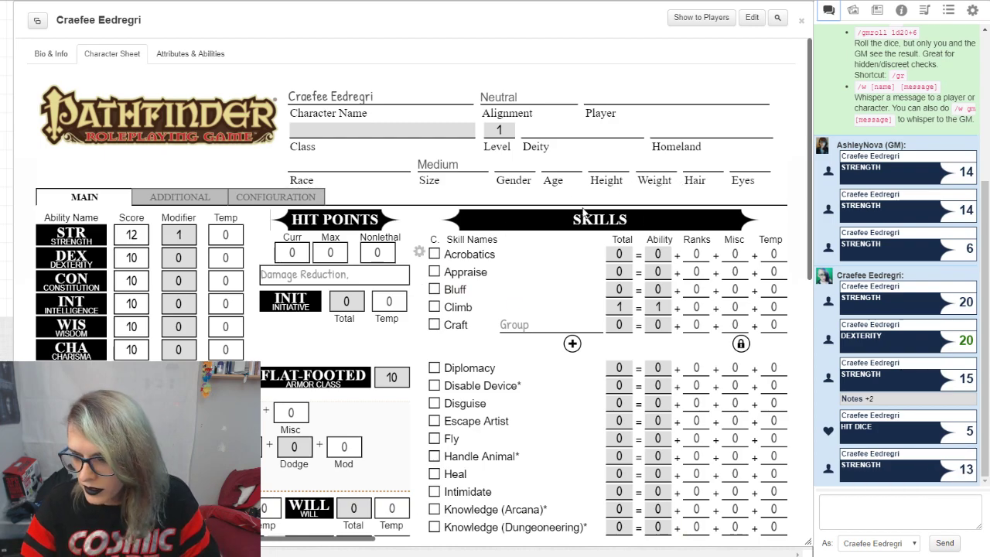
# Step: Post the armor class to the chat, and roll a Fortitude save and a melee attack
pyautogui.click(71, 377)
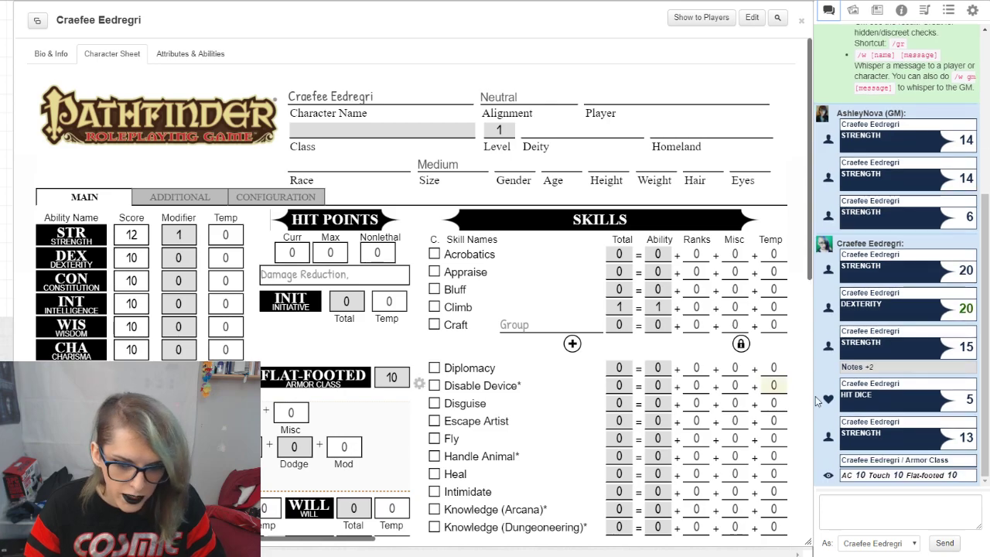
pyautogui.scroll(-3, 301, 316)
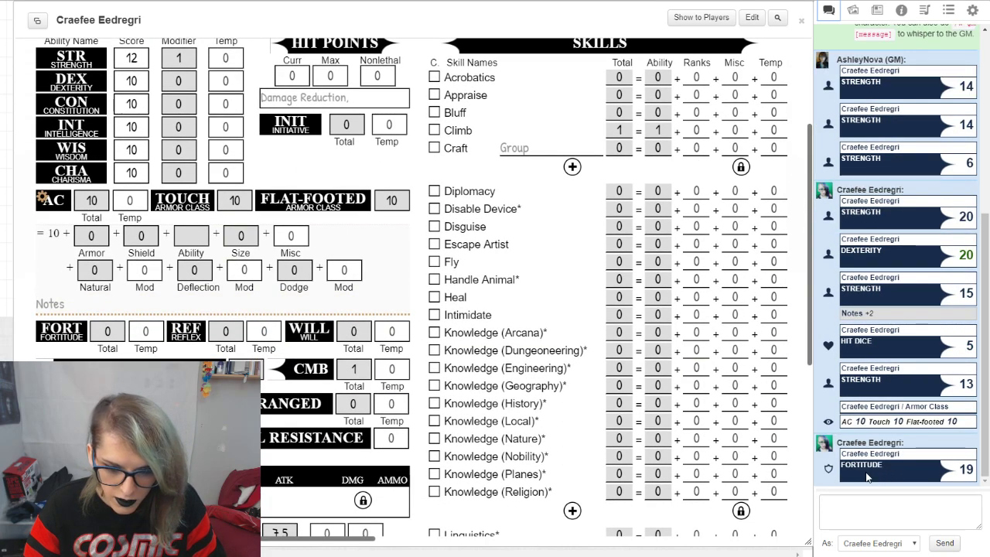
pyautogui.scroll(-3, 136, 206)
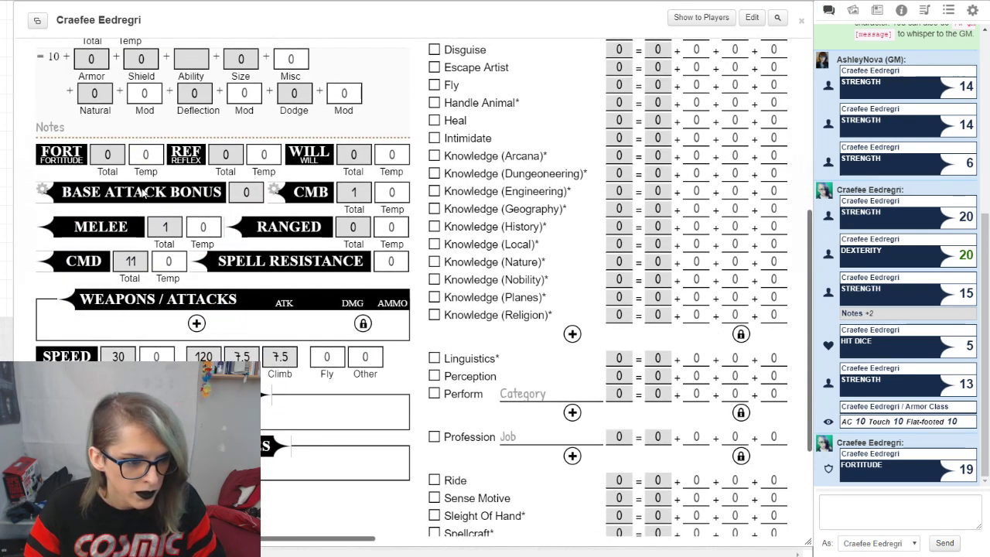
pyautogui.click(101, 227)
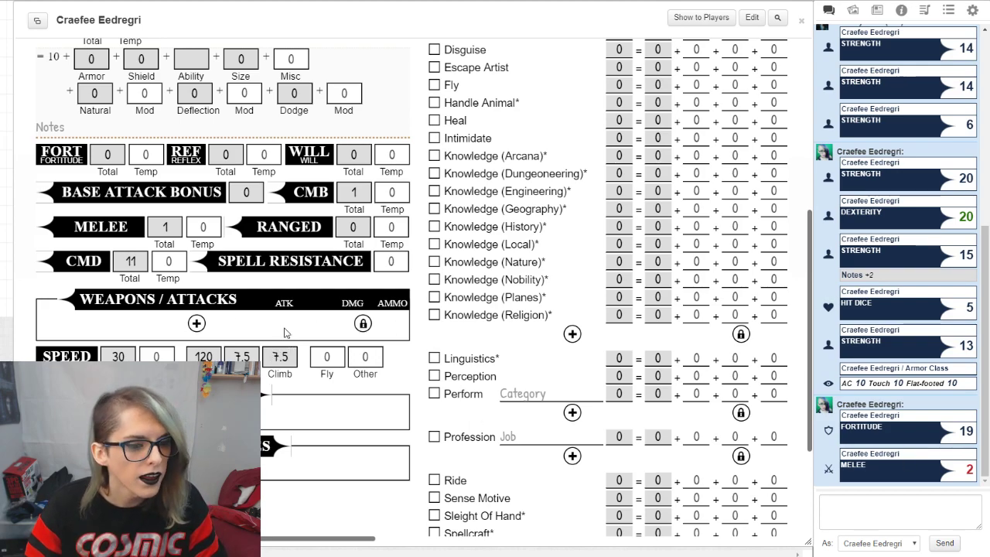
# Step: Add a blank gear row on the Additional page and delete it again, leaving row editing locked
pyautogui.scroll(3, 284, 332)
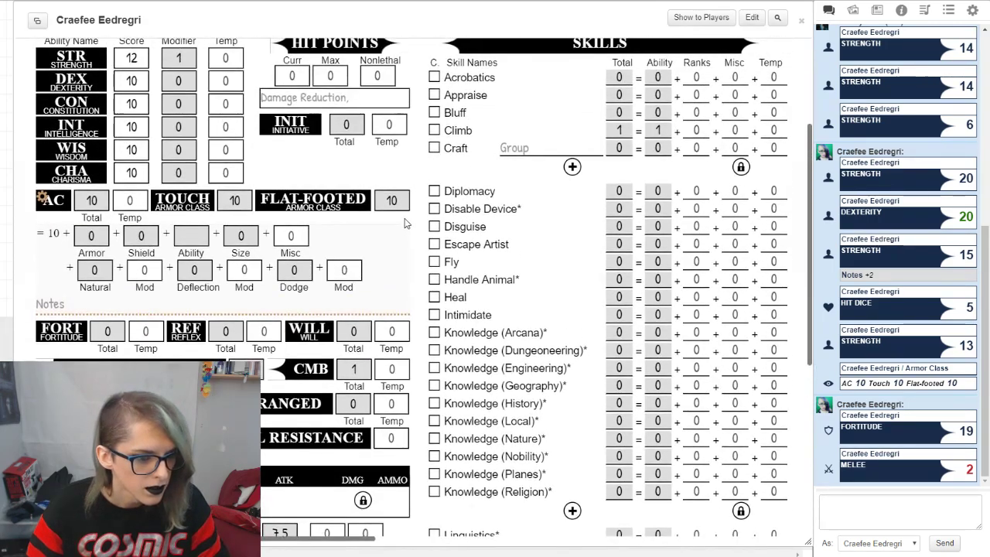
pyautogui.scroll(4, 358, 254)
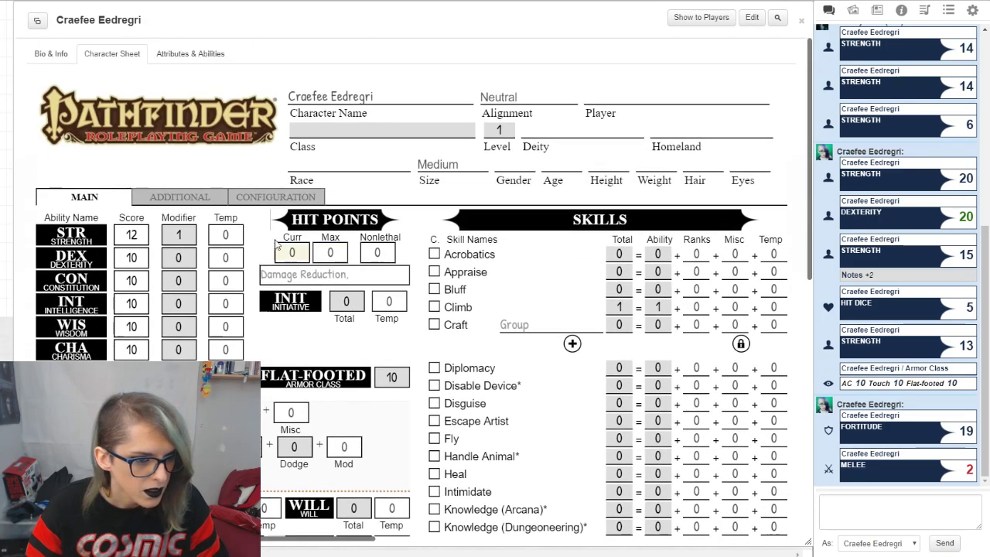
pyautogui.scroll(-15, 325, 286)
pyautogui.click(197, 142)
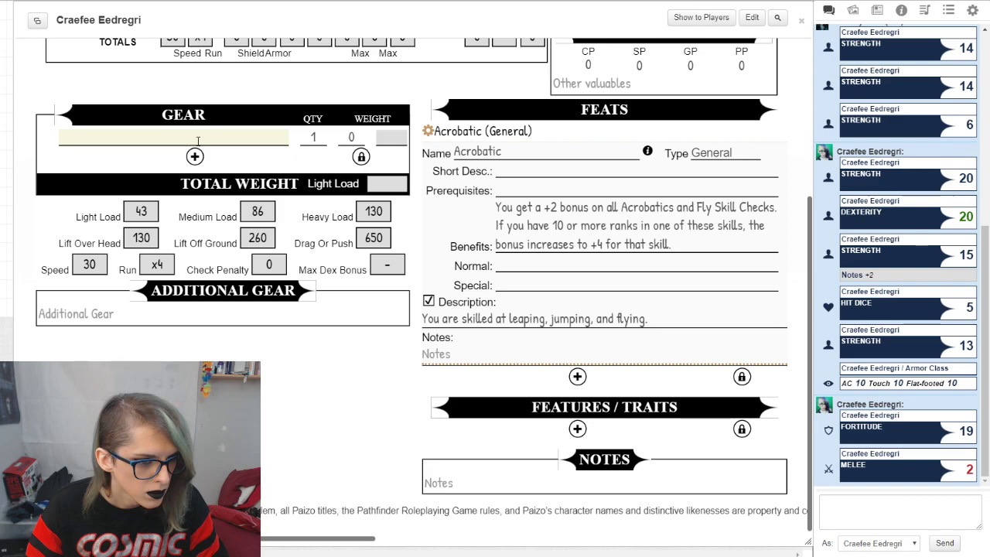
pyautogui.click(399, 137)
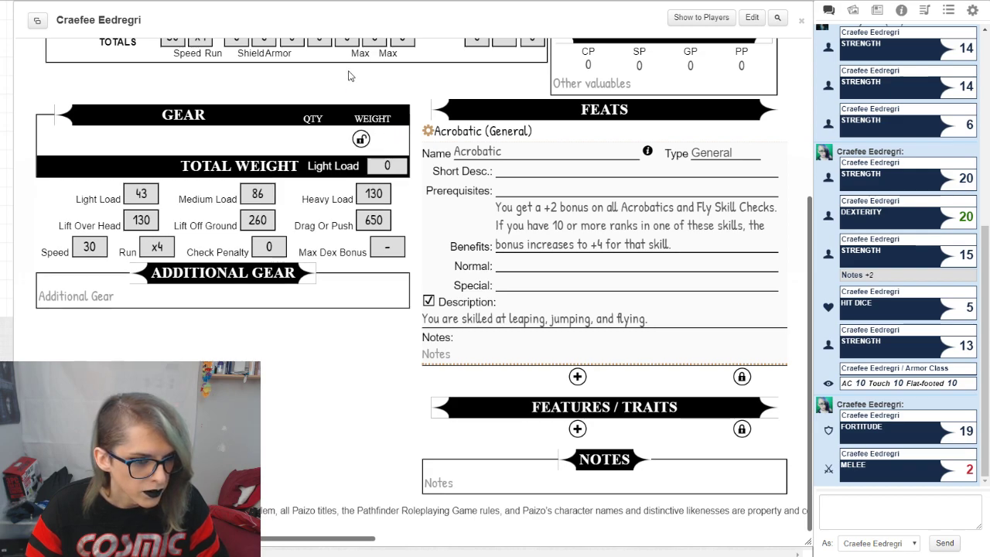
pyautogui.click(360, 138)
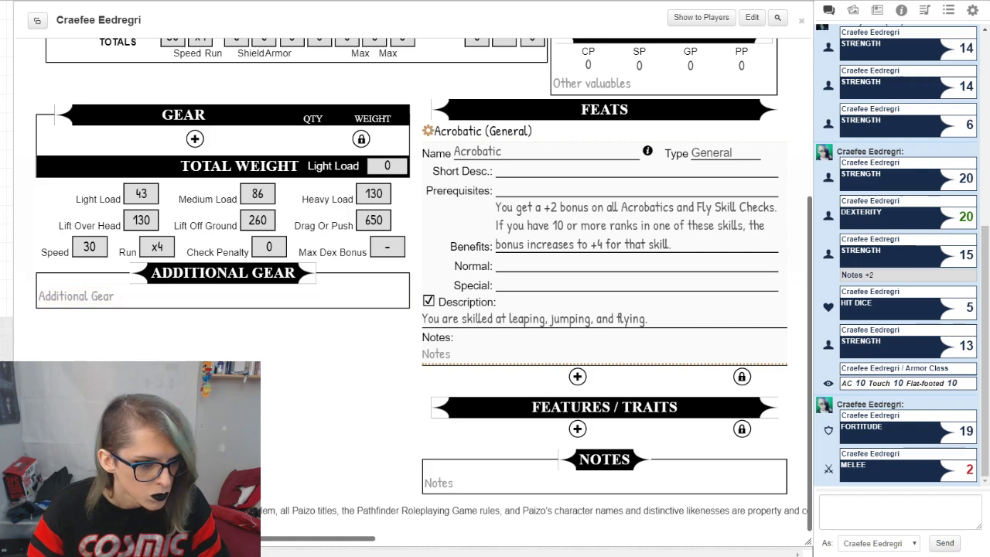
# Step: Add a blank item row to the AC Items section and select its name field
pyautogui.scroll(3, 393, 415)
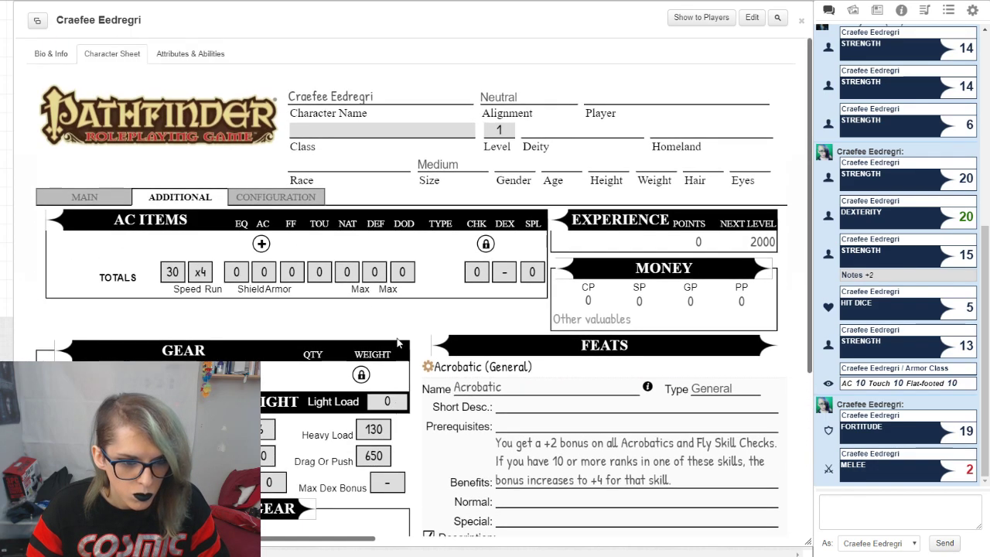
pyautogui.click(262, 244)
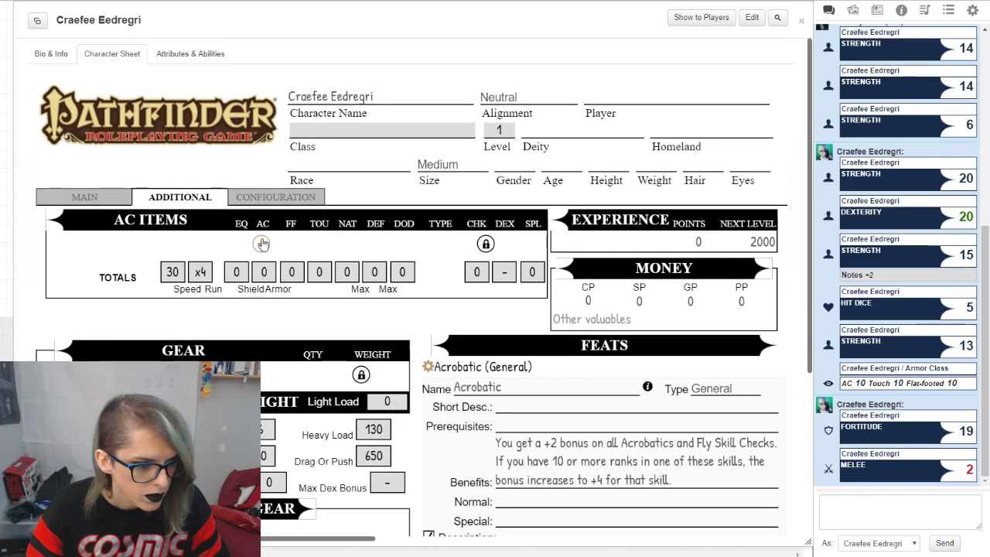
pyautogui.click(146, 244)
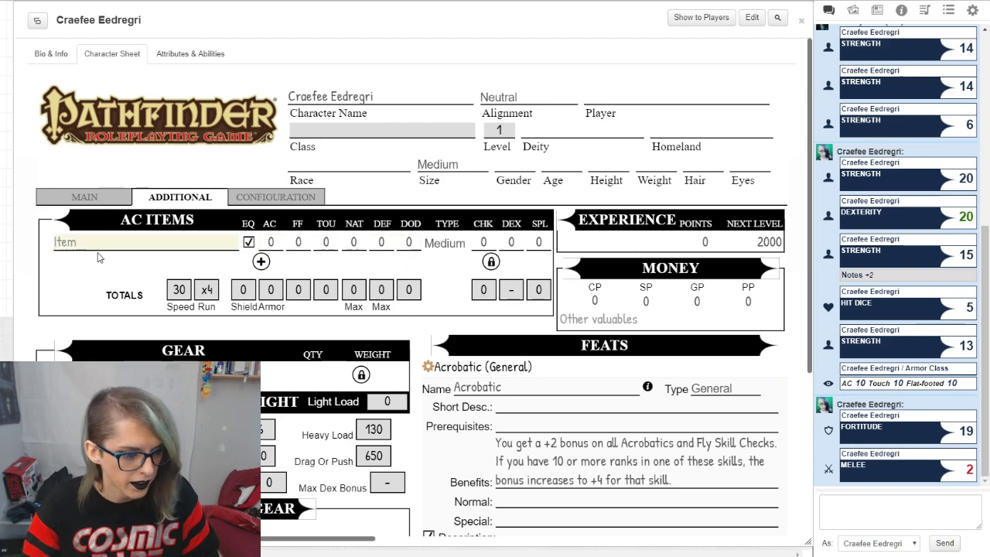
# Step: Name the new AC item Dodge and set its dodge bonus to 1
pyautogui.write('Dodge')
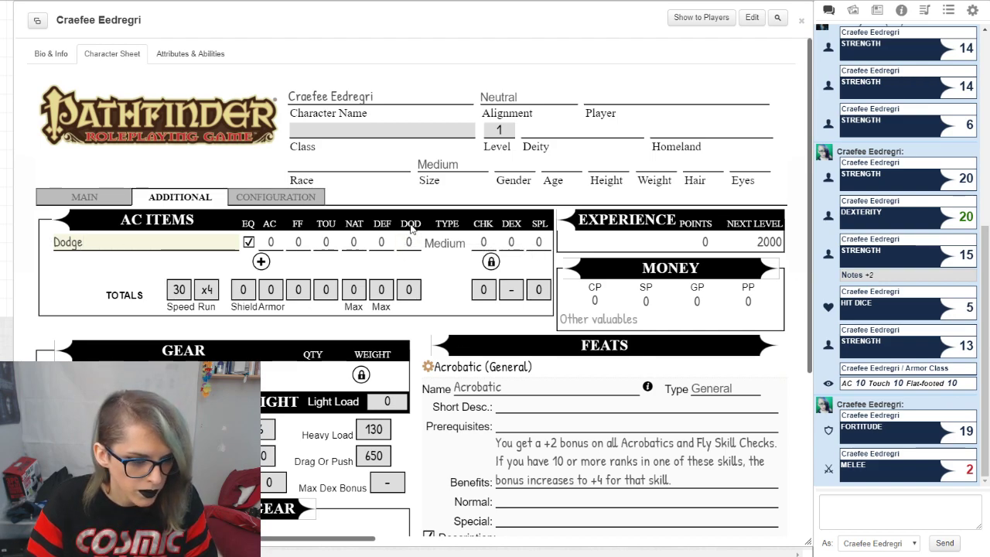
pyautogui.click(410, 242)
pyautogui.write('1')
pyautogui.click(439, 267)
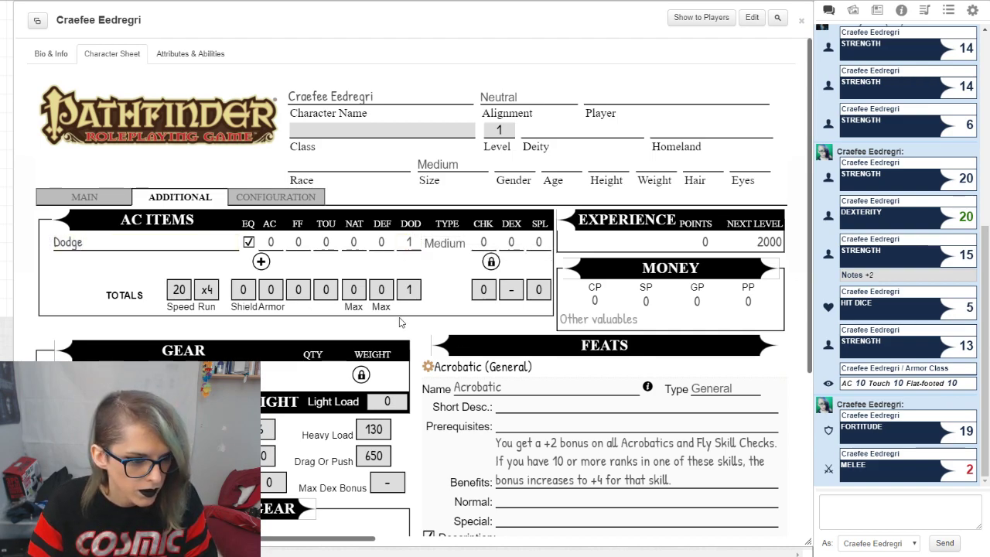
# Step: Check how the dodge bonus feeds into the armor class breakdown on the Main page
pyautogui.click(85, 197)
pyautogui.scroll(-2, 110, 198)
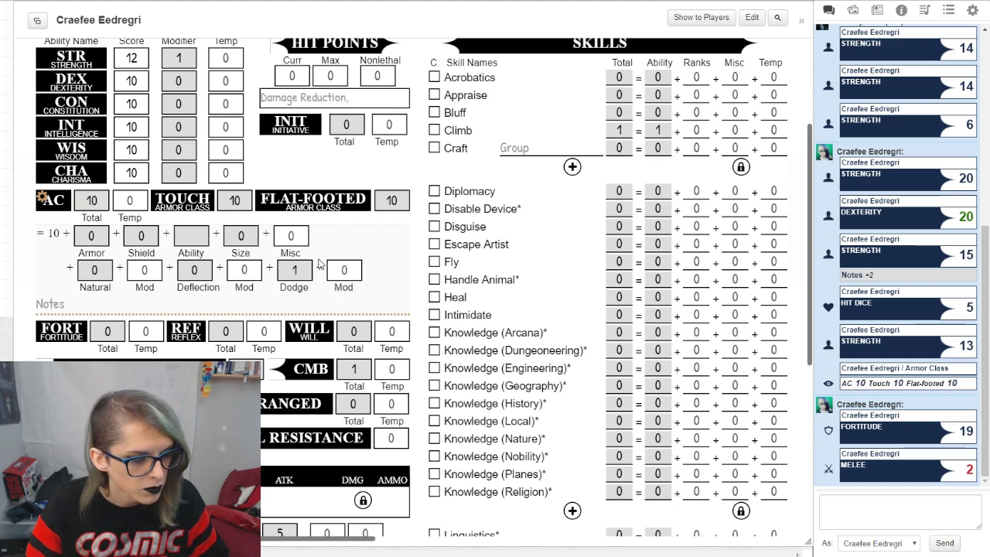
pyautogui.scroll(3, 317, 265)
# Step: Set the Dodge item's AC value to 5 on the Additional page
pyautogui.click(179, 198)
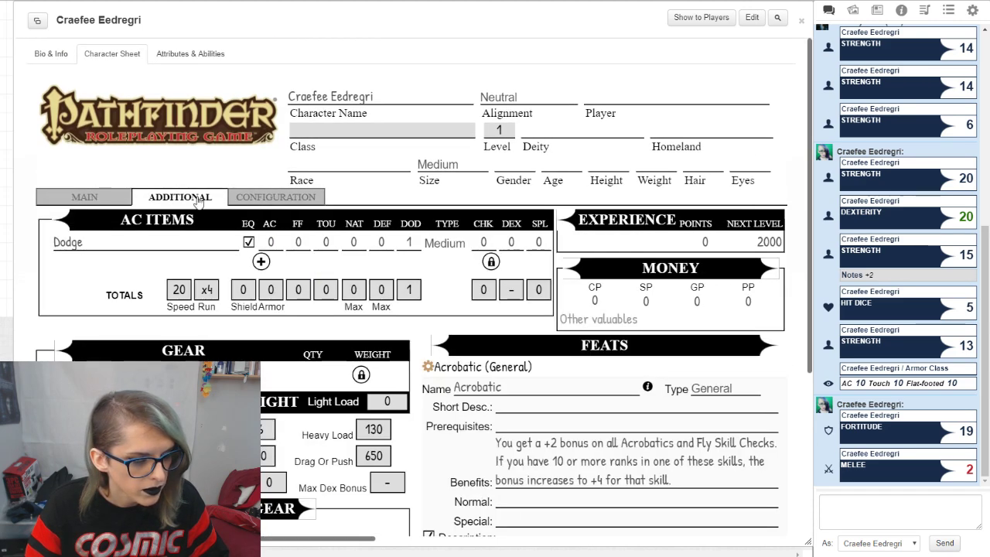
pyautogui.doubleClick(271, 242)
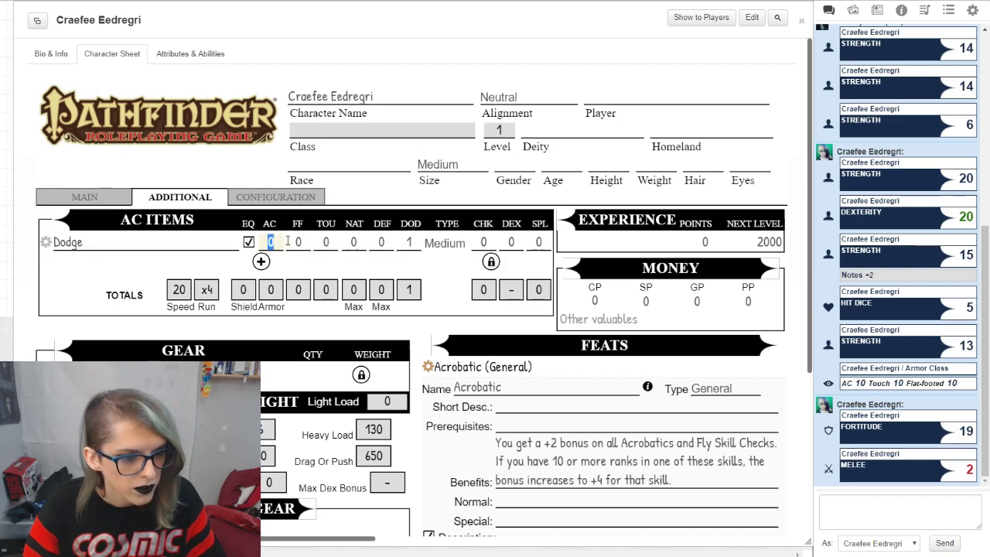
pyautogui.write('5')
pyautogui.click(346, 263)
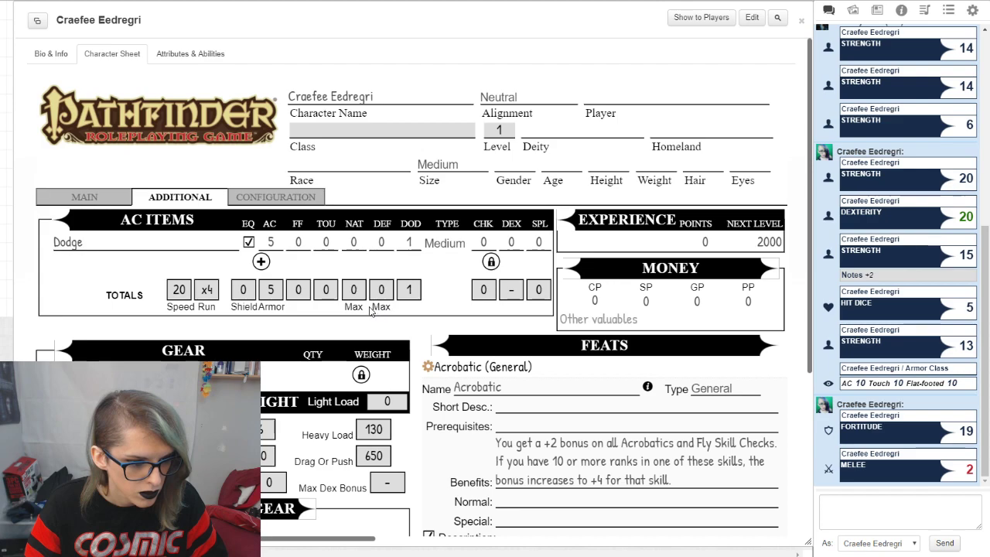
# Step: Review the updated armor class breakdown on the Main page, and briefly view the Fortitude save's details
pyautogui.click(97, 198)
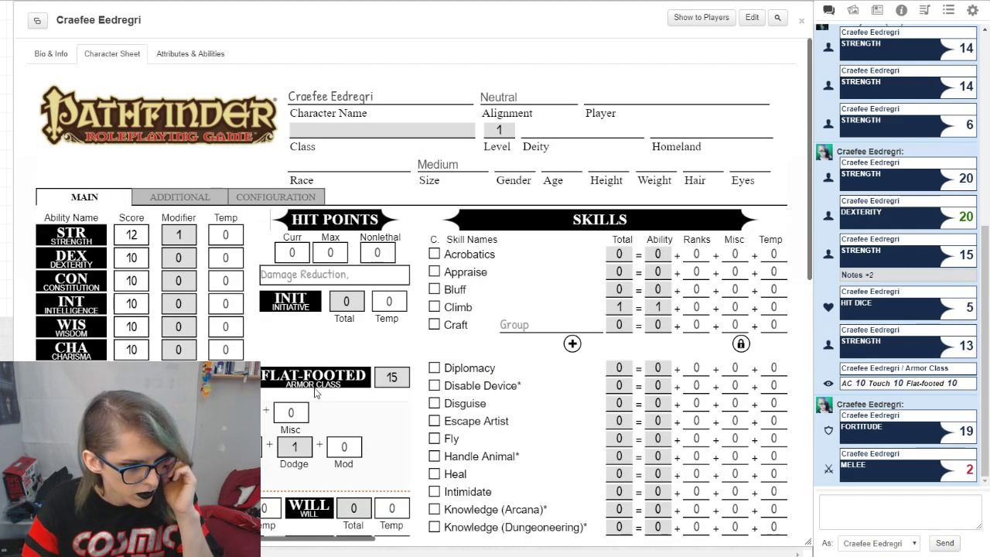
pyautogui.scroll(-3, 263, 392)
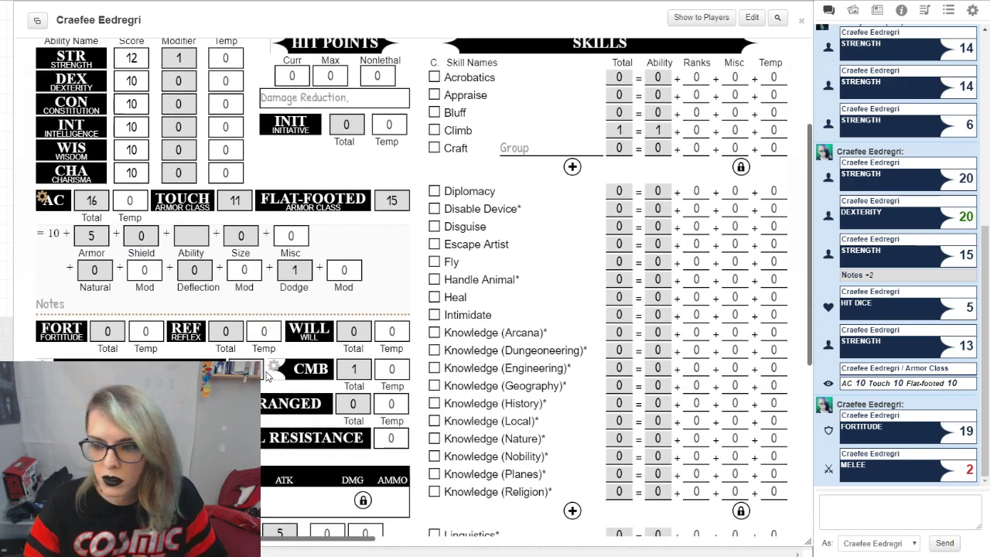
pyautogui.scroll(-3, 404, 246)
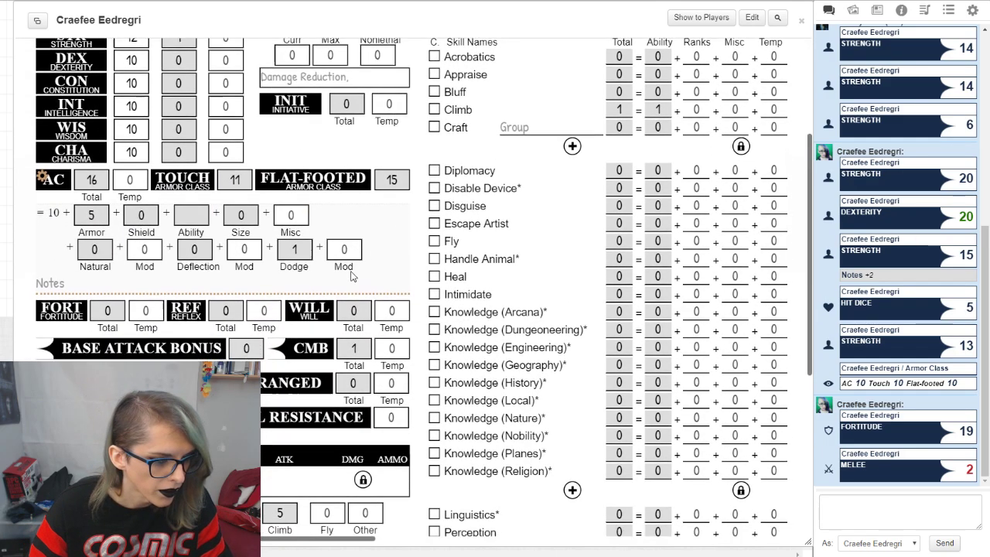
pyautogui.click(42, 152)
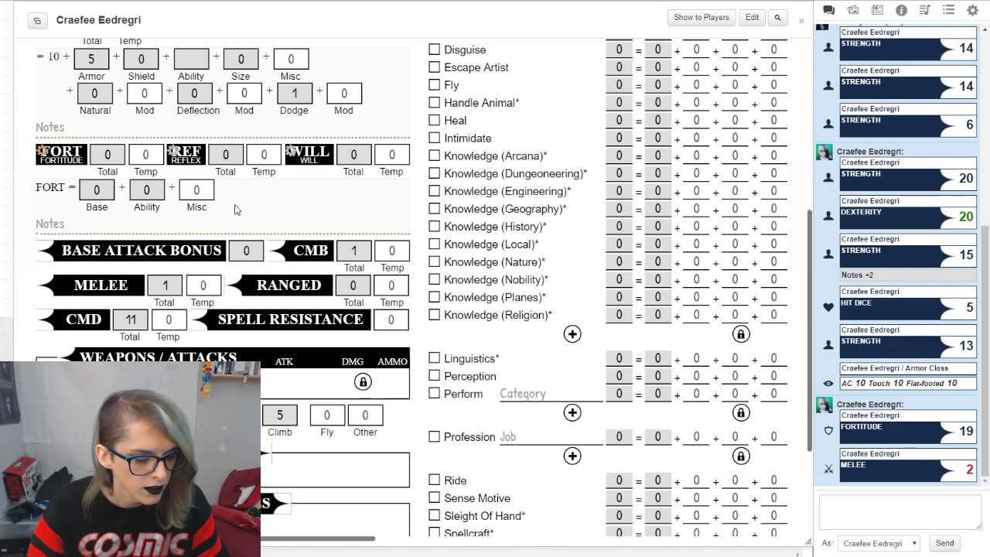
pyautogui.click(43, 152)
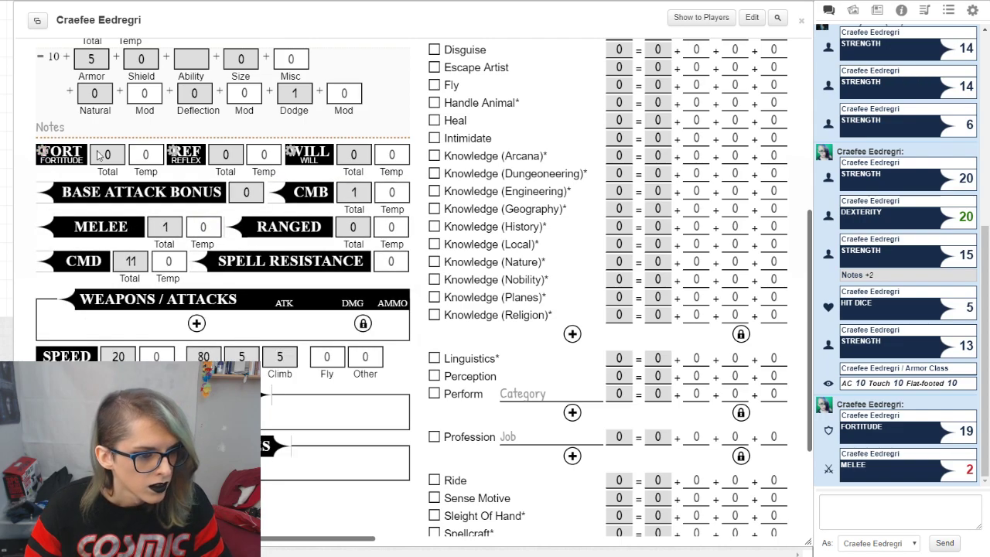
# Step: Expand the Reflex save's details and write the note "+1 resistance, +1 trap sense, +1 butts"
pyautogui.click(177, 154)
pyautogui.doubleClick(290, 189)
pyautogui.click(293, 189)
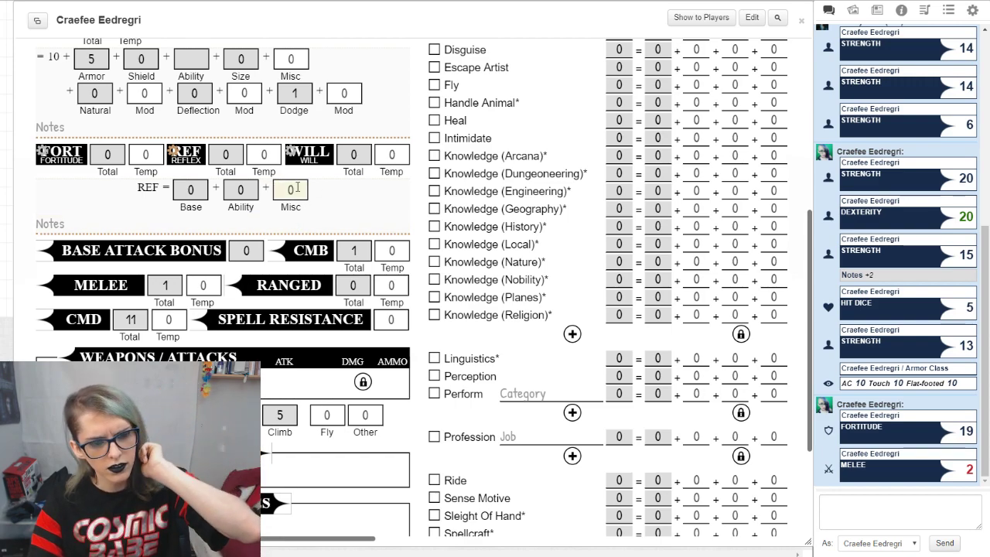
pyautogui.click(317, 195)
pyautogui.click(288, 224)
pyautogui.write('+1 res')
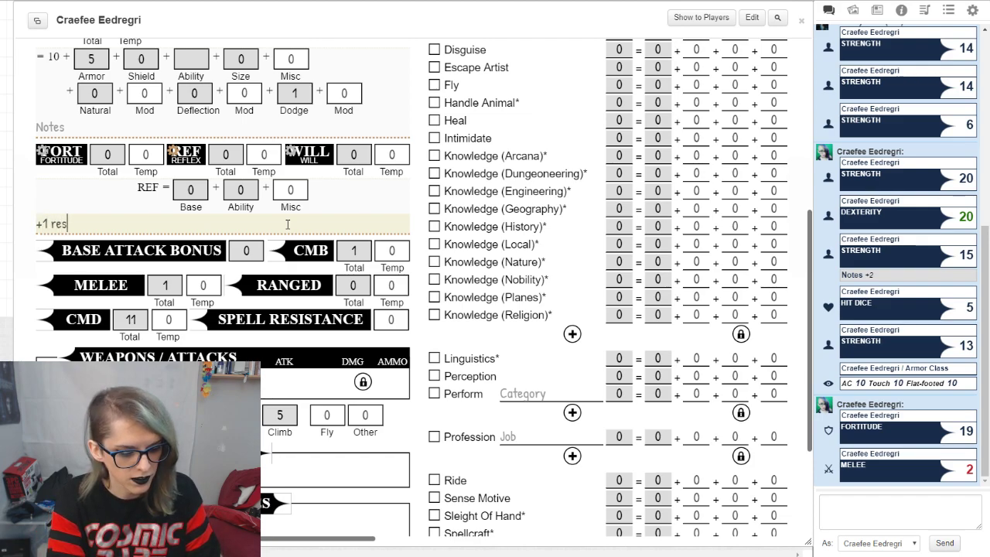
pyautogui.write('istance, +1 trap sense, +1 butts')
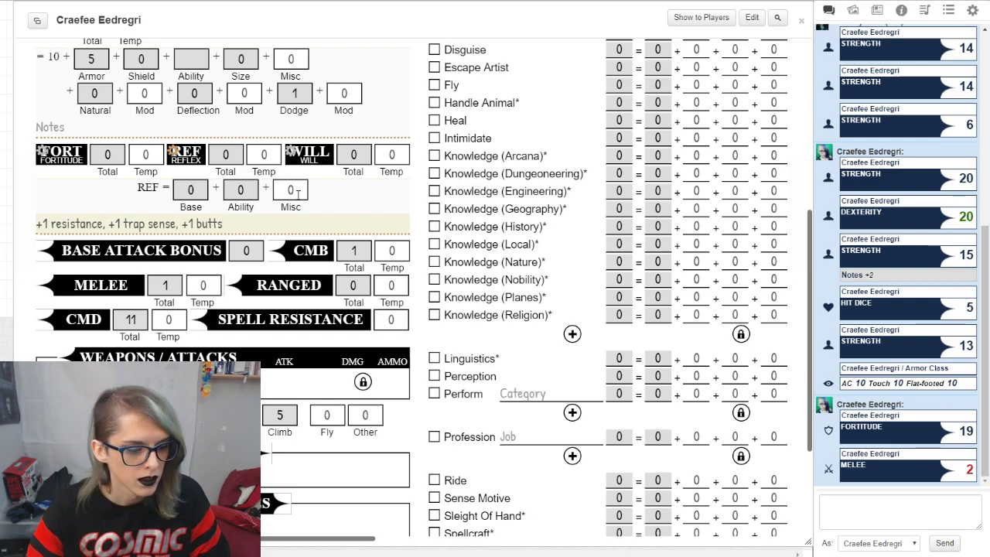
# Step: Clear the Reflex save's note and collapse its details
pyautogui.moveTo(245, 225); pyautogui.dragTo(42, 151)
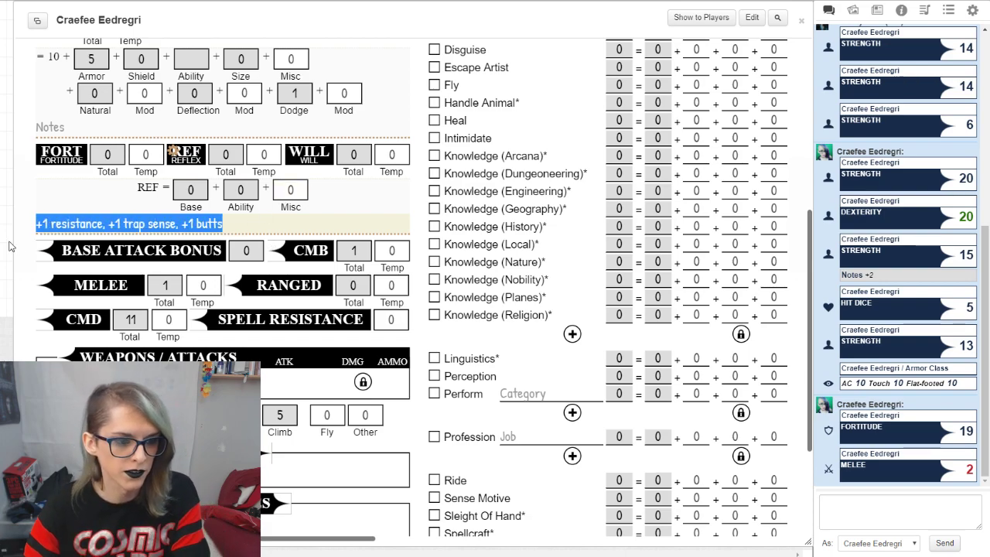
pyautogui.press('BackSpace')
pyautogui.click(352, 197)
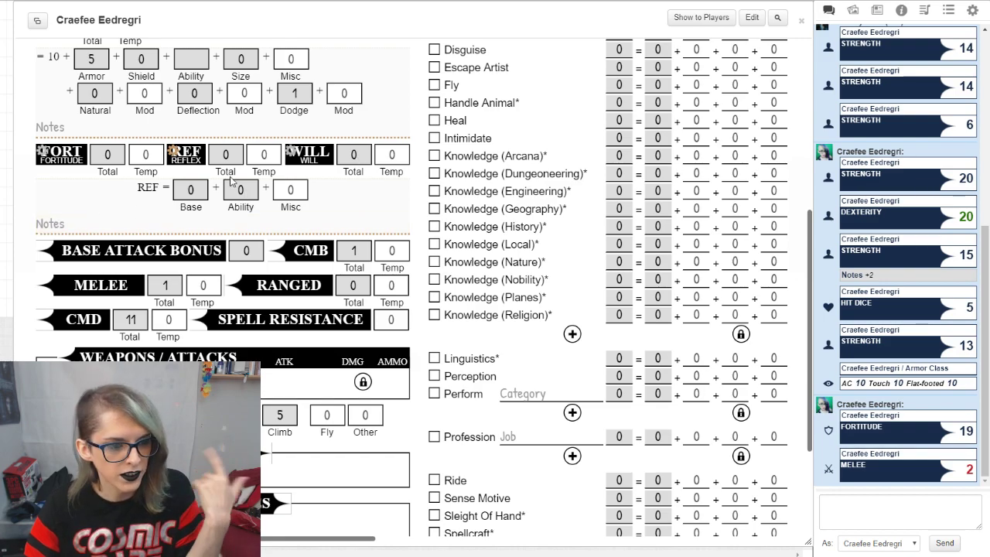
pyautogui.click(184, 155)
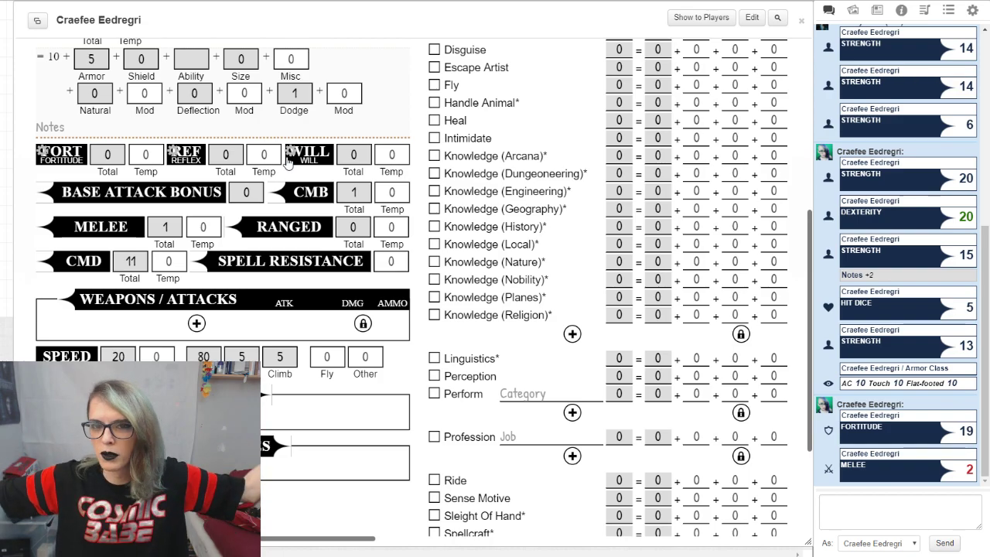
# Step: Examine the base attack bonus and CMB details and the skills list on the Main page
pyautogui.scroll(1, 288, 160)
pyautogui.scroll(2, 288, 160)
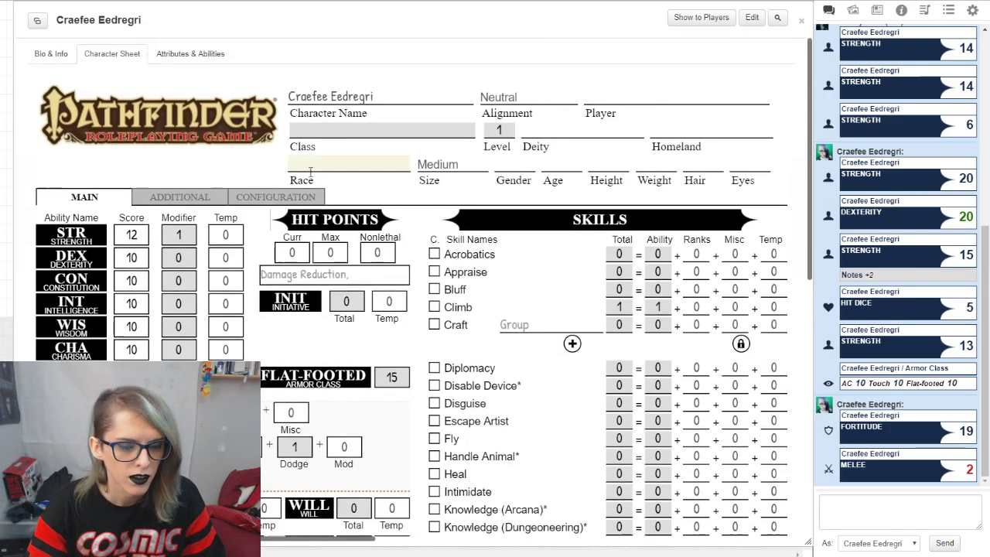
pyautogui.scroll(-5, 395, 321)
pyautogui.scroll(1, 396, 321)
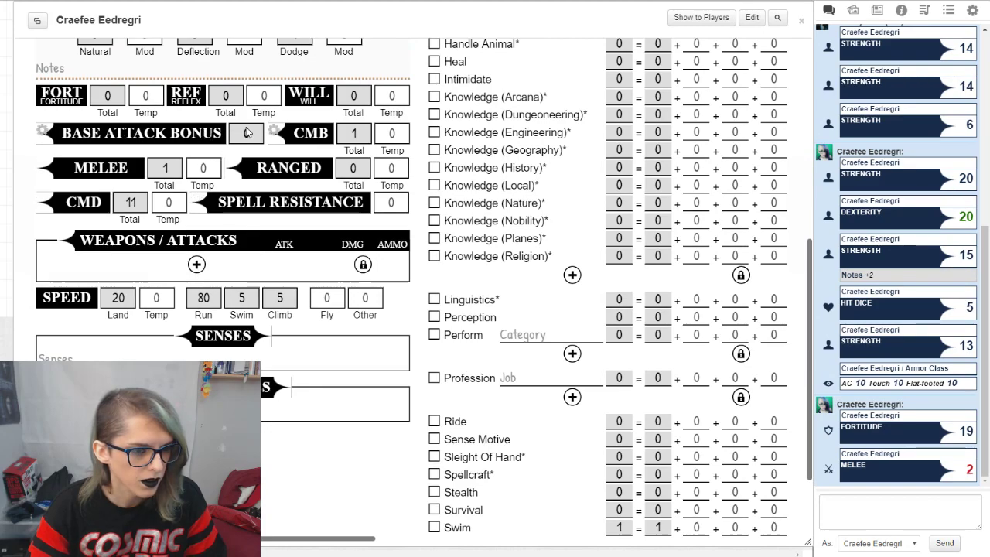
pyautogui.click(43, 132)
pyautogui.click(43, 132)
pyautogui.click(275, 132)
pyautogui.click(275, 131)
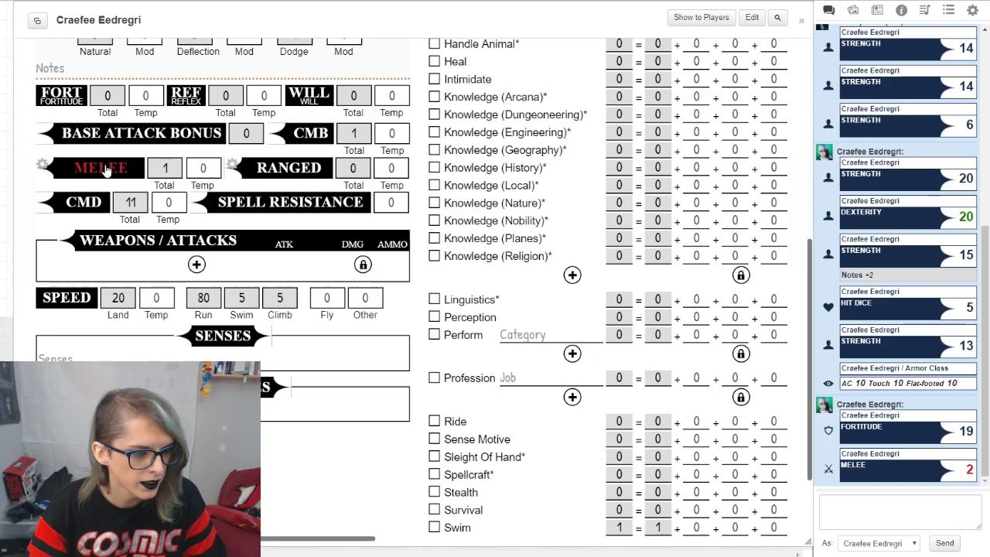
pyautogui.scroll(6, 199, 225)
pyautogui.scroll(-5, 199, 225)
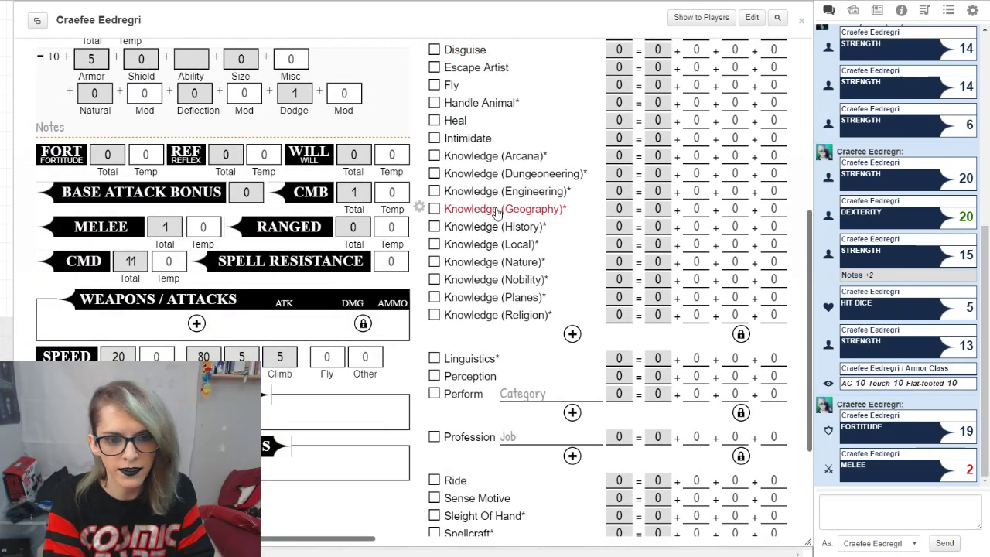
pyautogui.scroll(5, 495, 214)
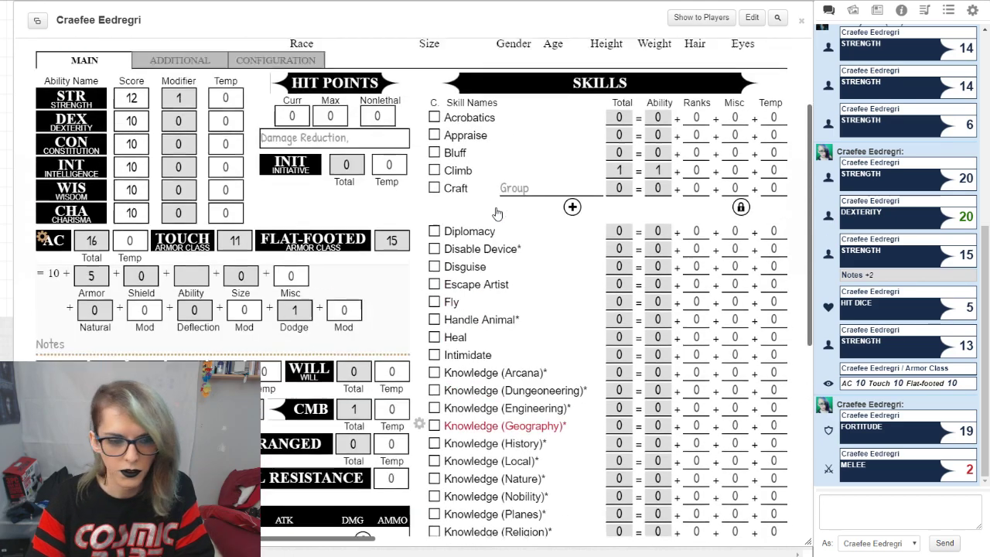
# Step: Look over the sheet's Additional page and its Configuration page
pyautogui.click(176, 198)
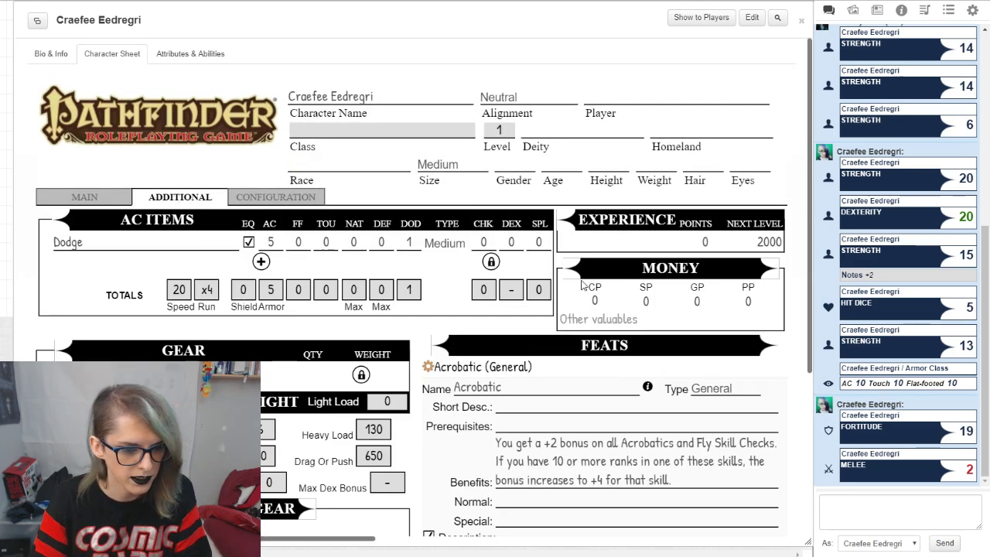
pyautogui.scroll(-2, 195, 203)
pyautogui.scroll(2, 358, 288)
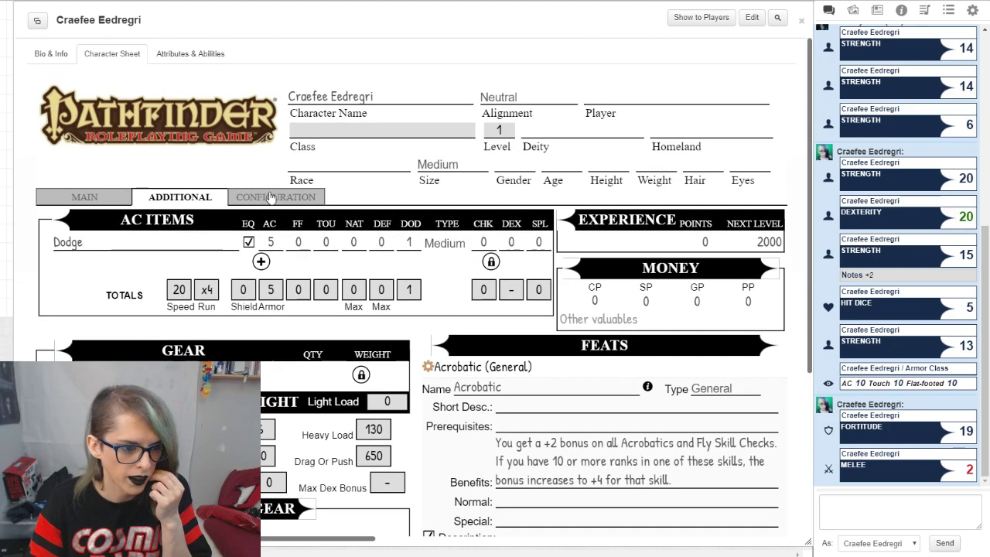
pyautogui.click(264, 200)
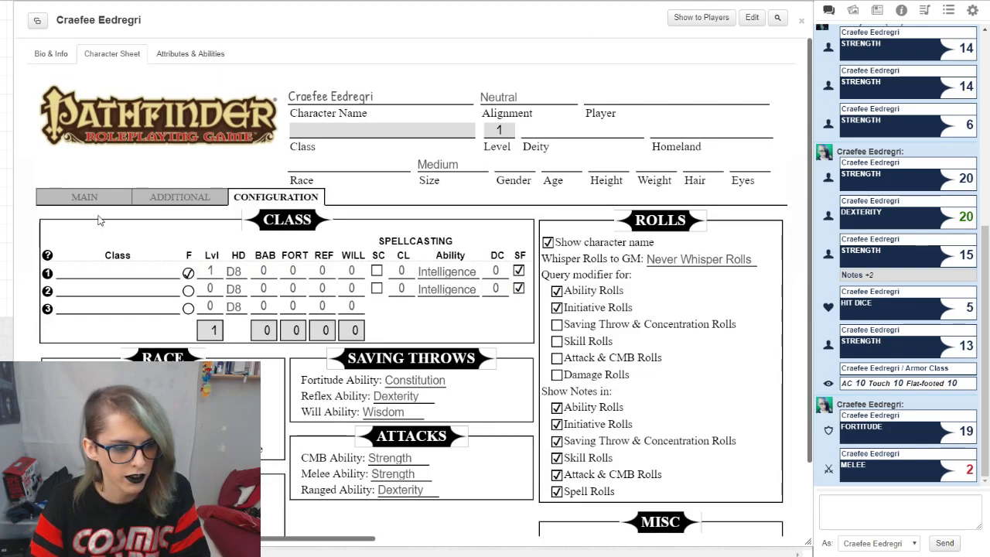
# Step: Enter "Darkvision 60 ft" as the character's senses on the Main page and post the senses to the chat
pyautogui.click(83, 198)
pyautogui.scroll(-1, 418, 286)
pyautogui.scroll(-1, 269, 258)
pyautogui.scroll(-5, 269, 257)
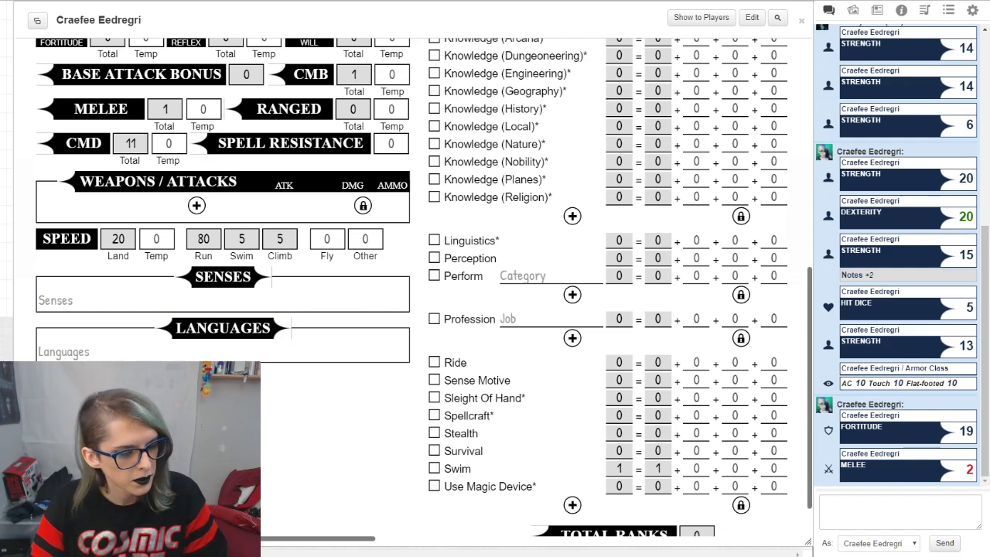
pyautogui.click(223, 277)
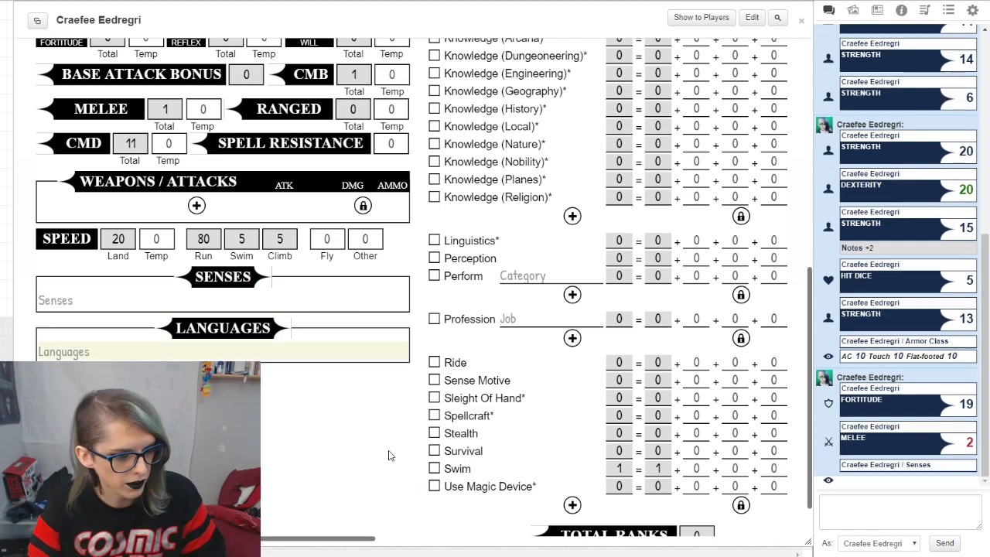
pyautogui.write('Darkvision 60 ft')
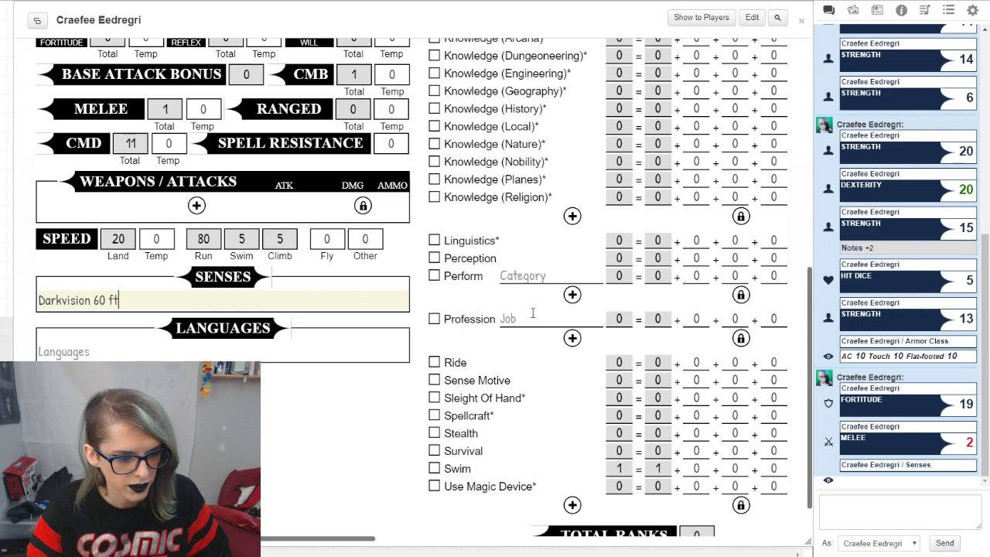
pyautogui.click(222, 276)
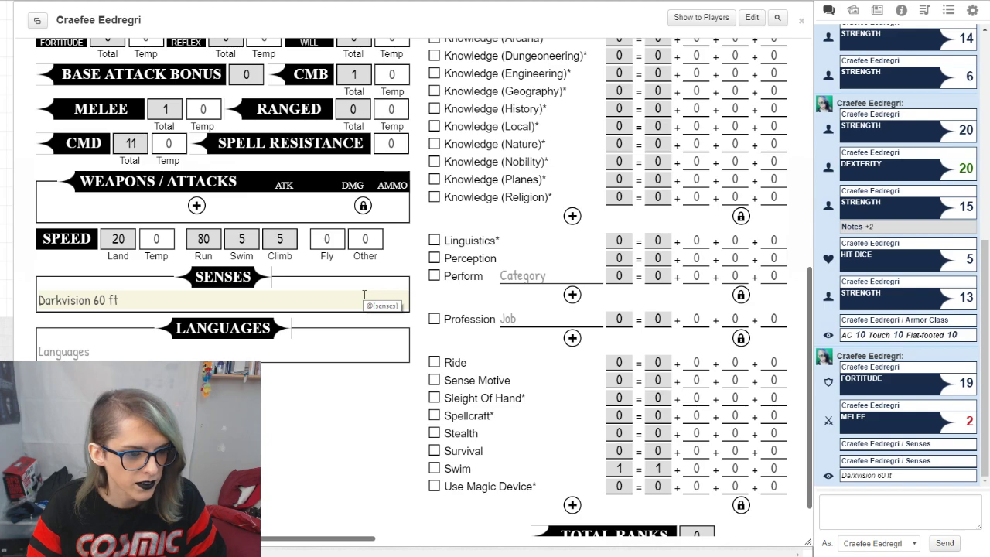
# Step: View the ability and notes settings of the Perception and Perform skills, keeping Charisma for Perform
pyautogui.click(417, 258)
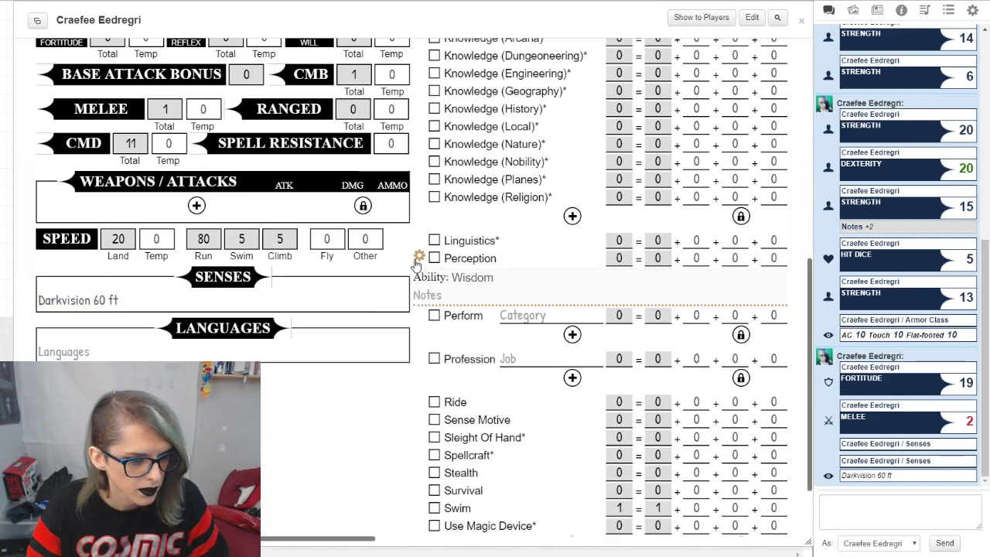
pyautogui.click(417, 258)
pyautogui.click(417, 258)
pyautogui.click(417, 258)
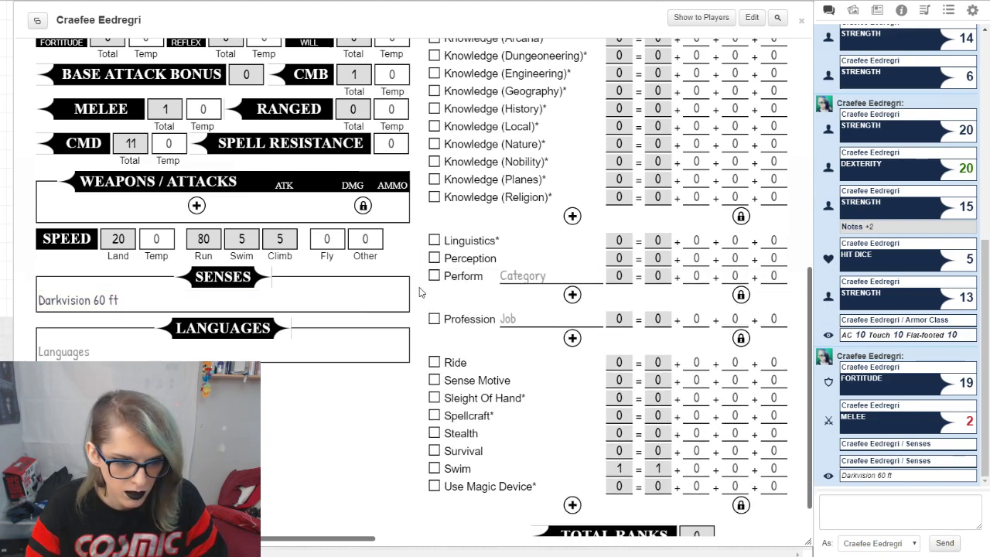
pyautogui.click(418, 275)
pyautogui.click(476, 297)
pyautogui.click(539, 311)
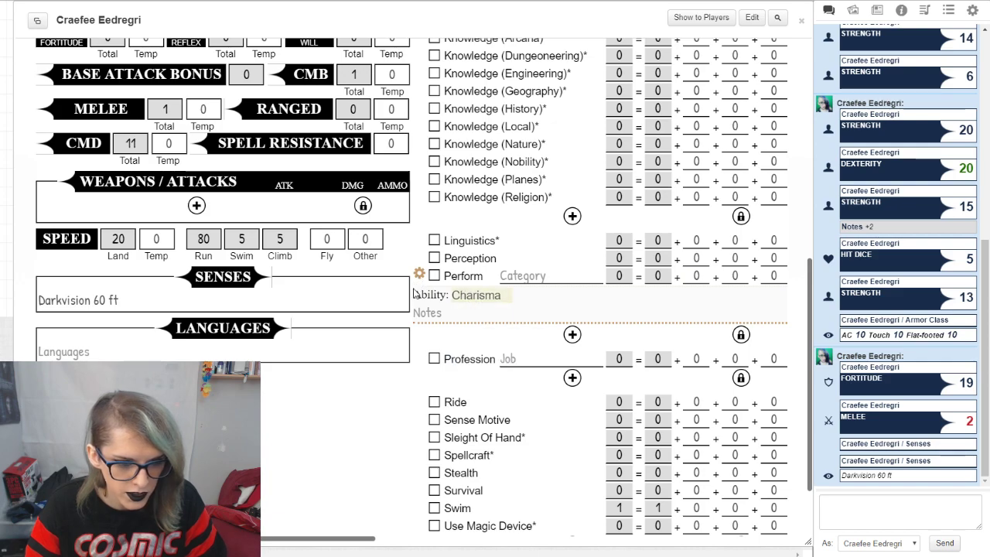
pyautogui.click(419, 276)
# Step: Roll Perception to the chat and inspect its ability choices, keeping Wisdom
pyautogui.click(419, 258)
pyautogui.click(488, 263)
pyautogui.click(480, 278)
pyautogui.click(397, 270)
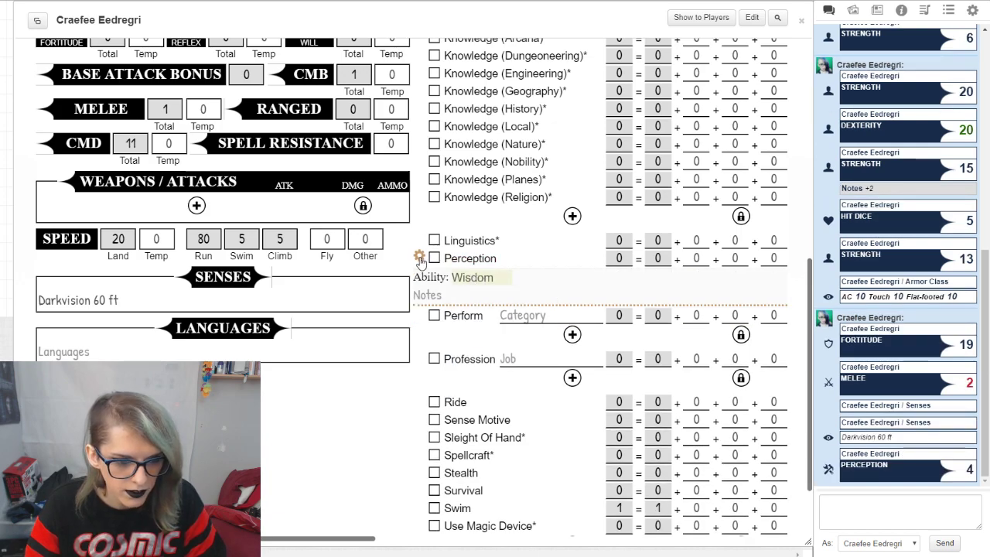
pyautogui.click(418, 258)
# Step: Change the governing ability of the Diplomacy and Bluff skills to Intelligence
pyautogui.scroll(4, 475, 258)
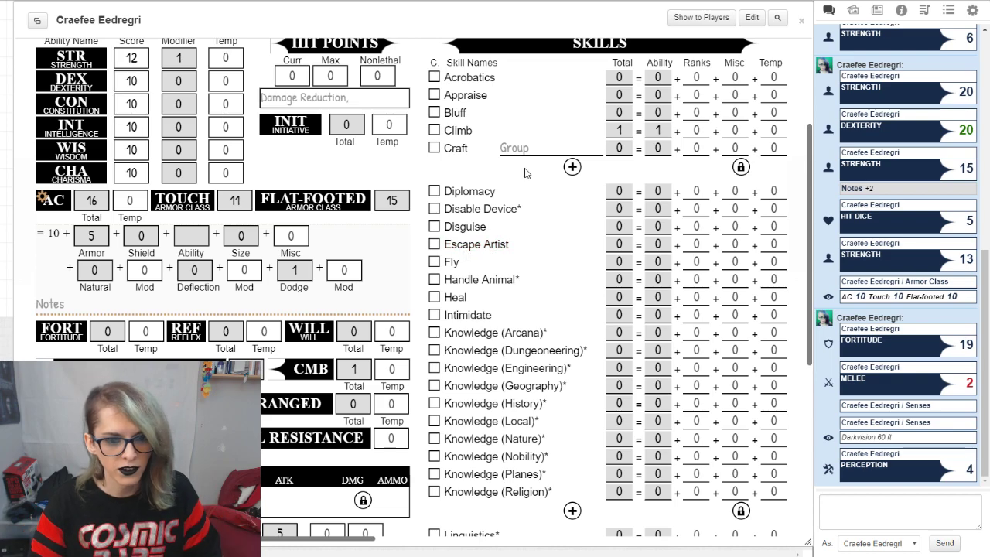
pyautogui.click(418, 190)
pyautogui.click(479, 211)
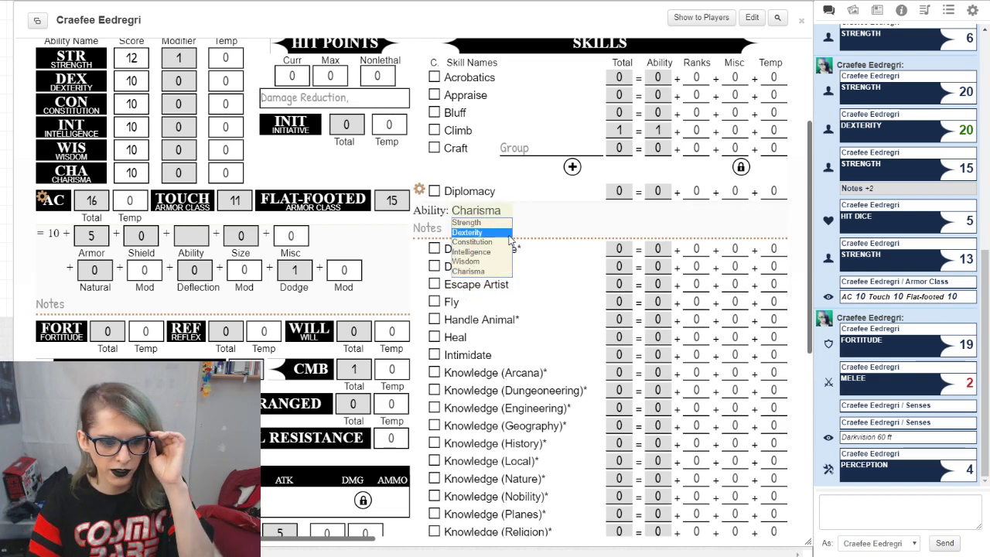
pyautogui.click(491, 254)
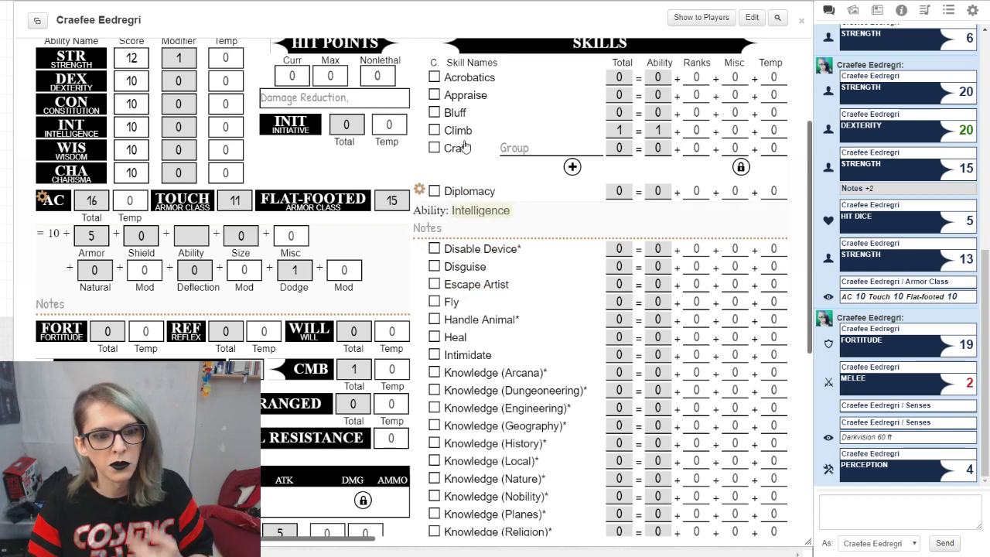
pyautogui.click(418, 110)
pyautogui.click(474, 132)
pyautogui.click(490, 174)
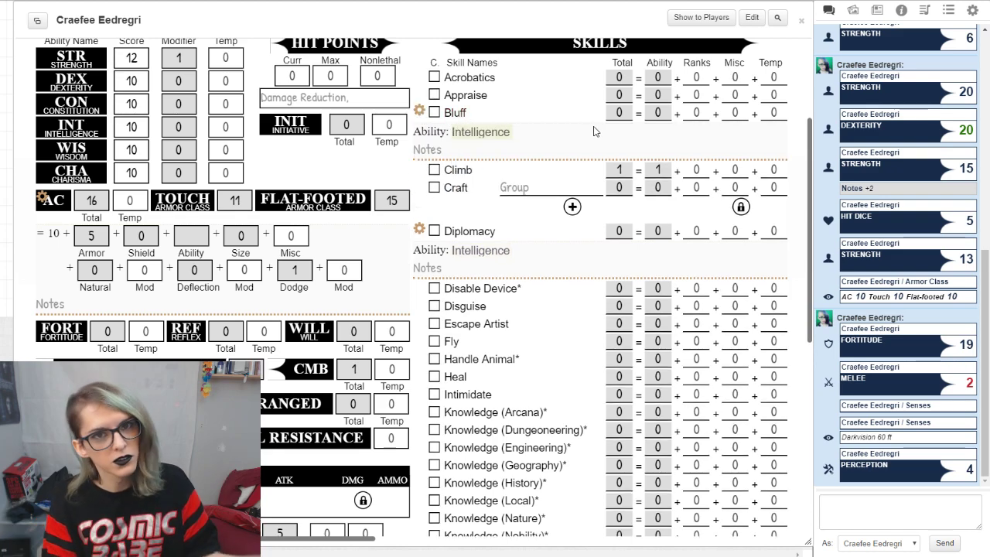
# Step: Set the ability of the Bluff and Diplomacy skills back to Charisma and collapse both skills' settings
pyautogui.click(481, 131)
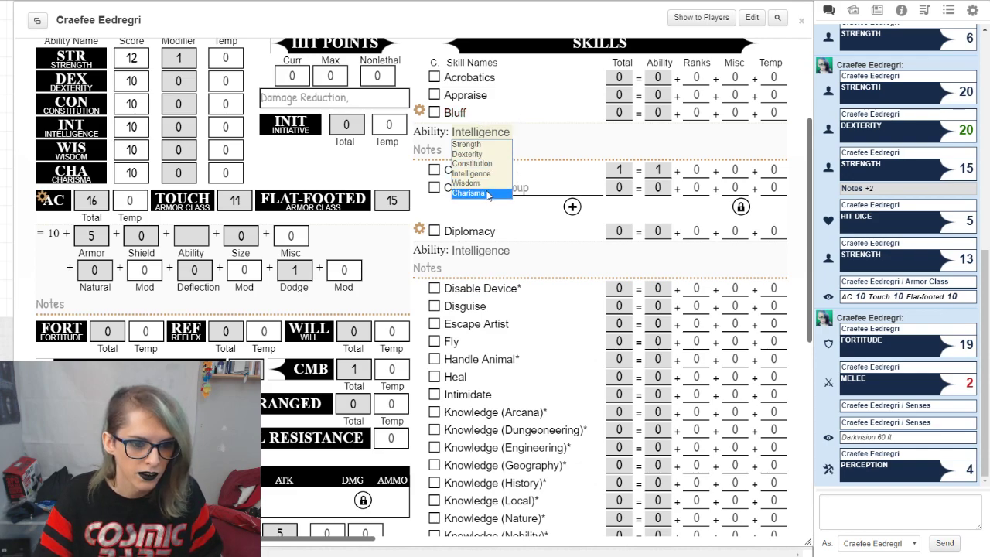
pyautogui.click(475, 193)
pyautogui.click(481, 250)
pyautogui.click(499, 313)
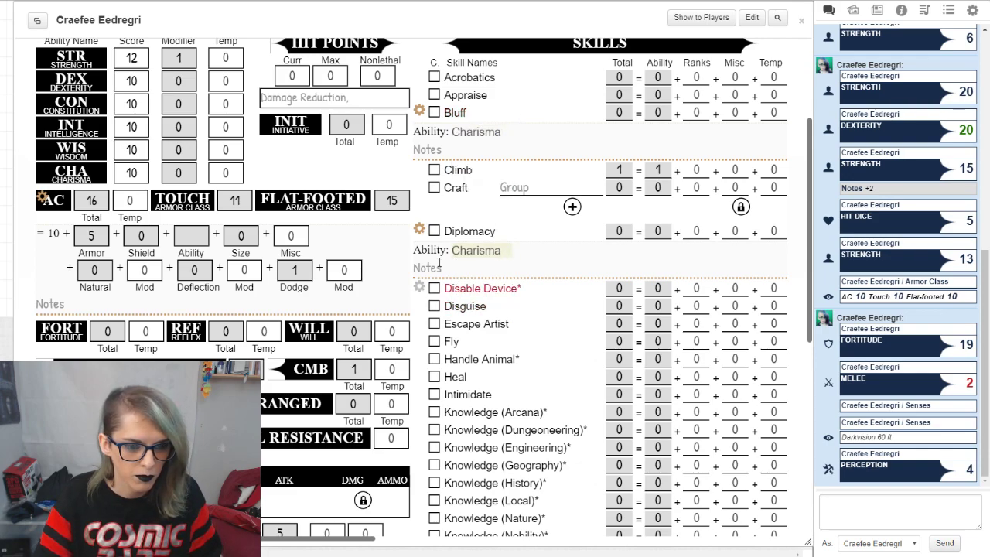
pyautogui.click(419, 231)
pyautogui.click(419, 108)
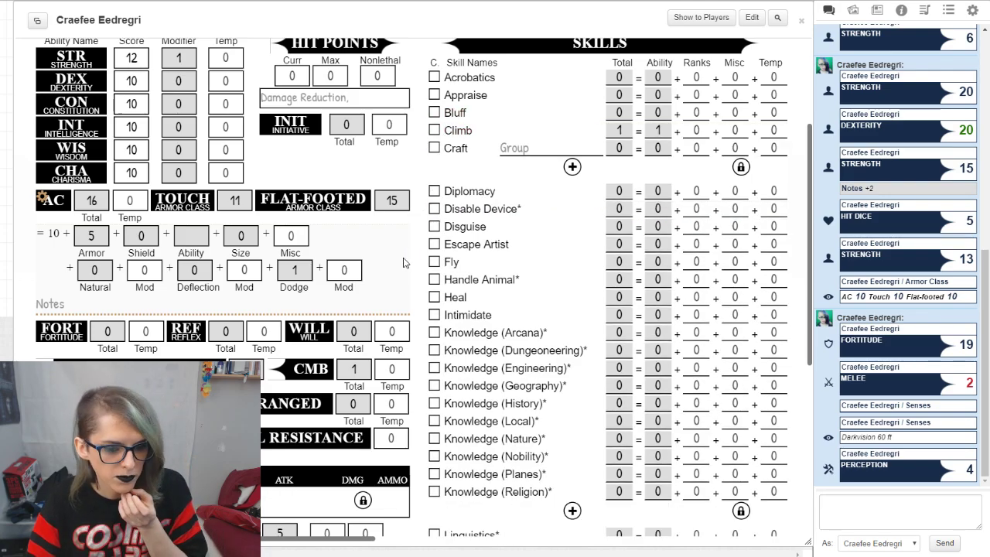
# Step: Look over the full skill list on the Main page, including its Ranks column
pyautogui.scroll(-5, 402, 263)
pyautogui.scroll(4, 391, 375)
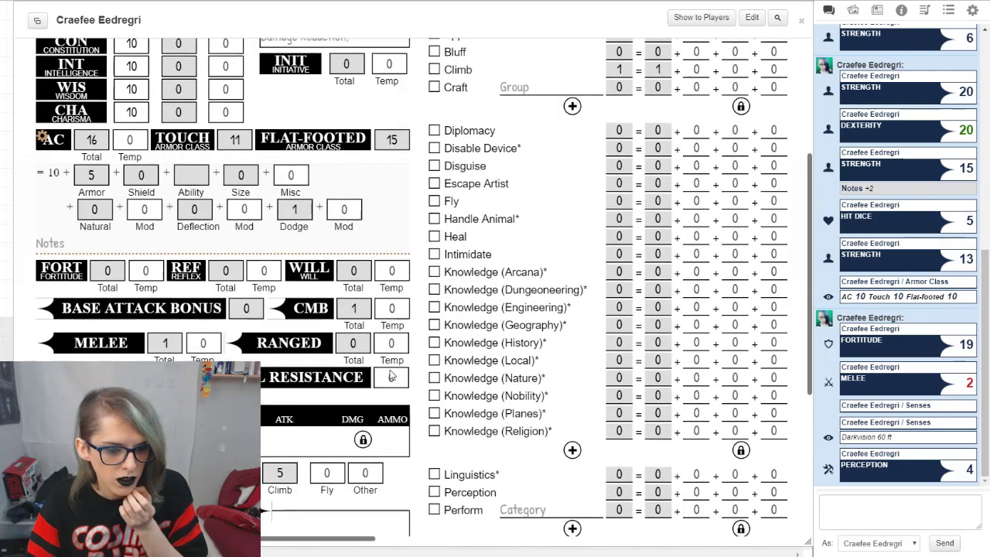
pyautogui.scroll(-3, 390, 375)
pyautogui.scroll(6, 685, 236)
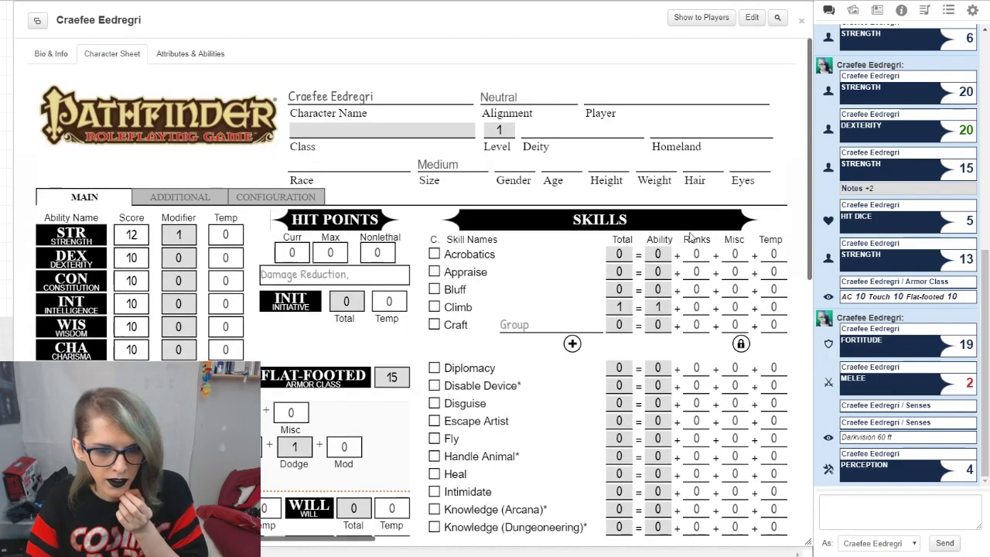
pyautogui.scroll(-4, 696, 263)
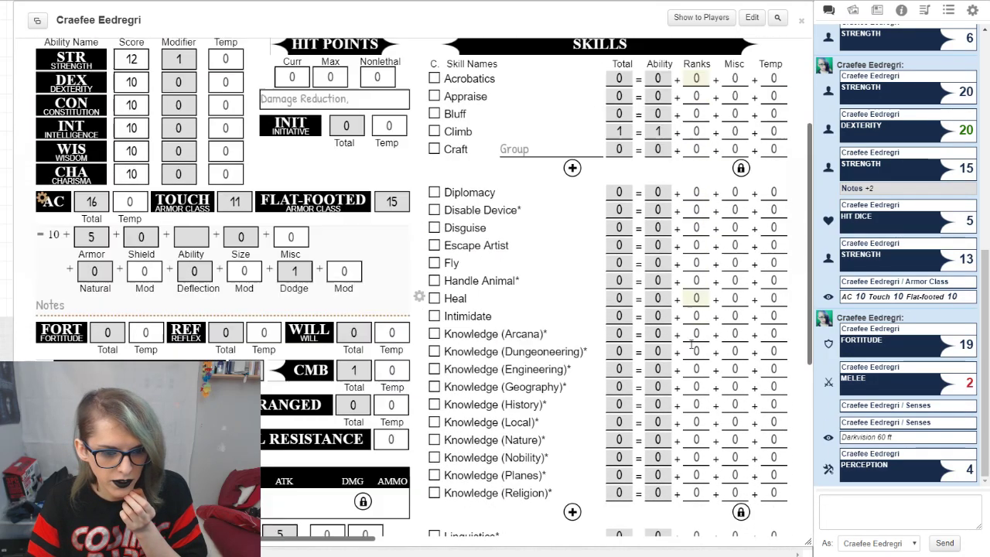
pyautogui.scroll(-3, 680, 371)
pyautogui.scroll(7, 681, 372)
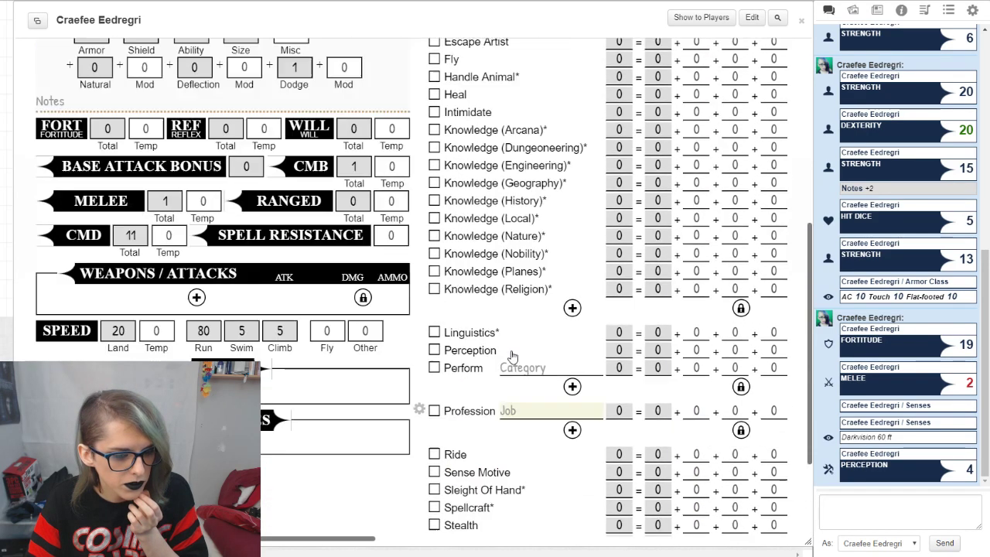
# Step: Clear the Dodge item's name, AC value and DOD value from AC Items on the Additional page
pyautogui.click(197, 195)
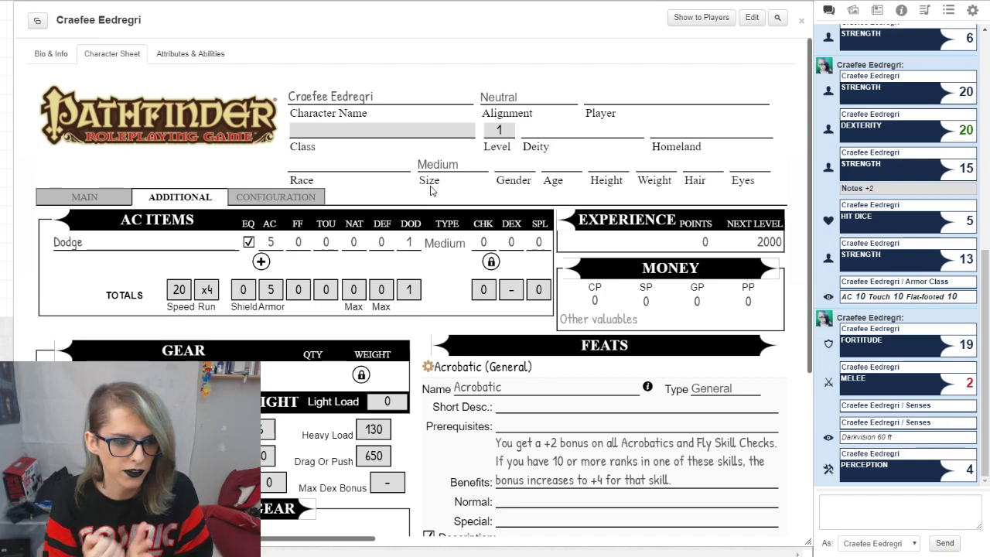
pyautogui.doubleClick(68, 242)
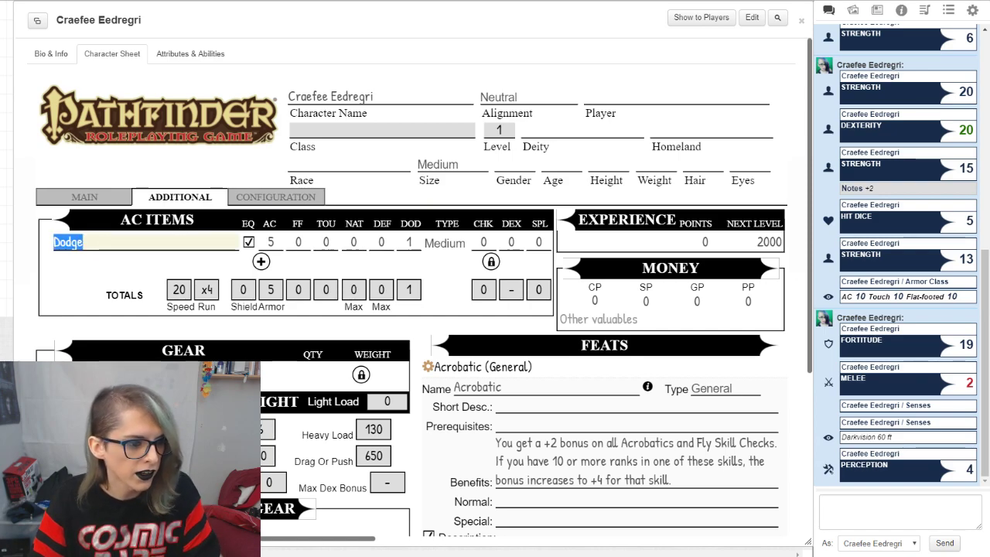
pyautogui.press('BackSpace')
pyautogui.doubleClick(270, 242)
pyautogui.press('BackSpace')
pyautogui.click(441, 269)
pyautogui.doubleClick(410, 242)
pyautogui.press('BackSpace')
pyautogui.click(445, 266)
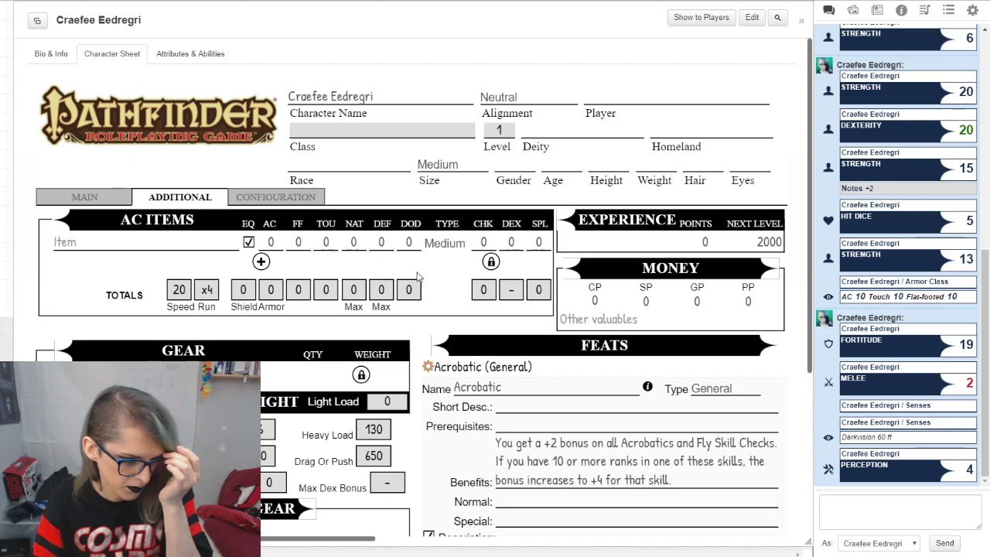
# Step: Enter Magus at level 3 as the character's first class on the Configuration page
pyautogui.click(272, 198)
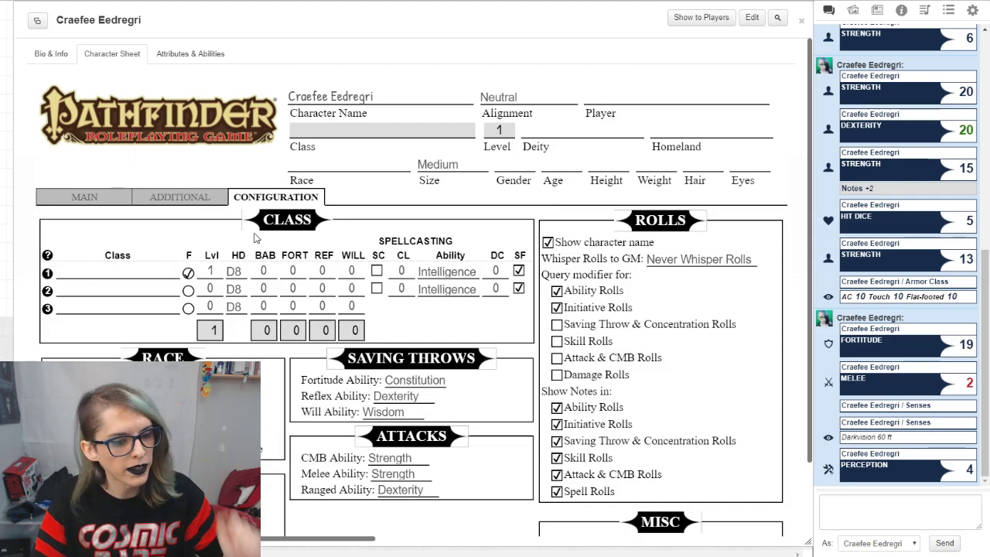
pyautogui.doubleClick(209, 270)
pyautogui.write('23')
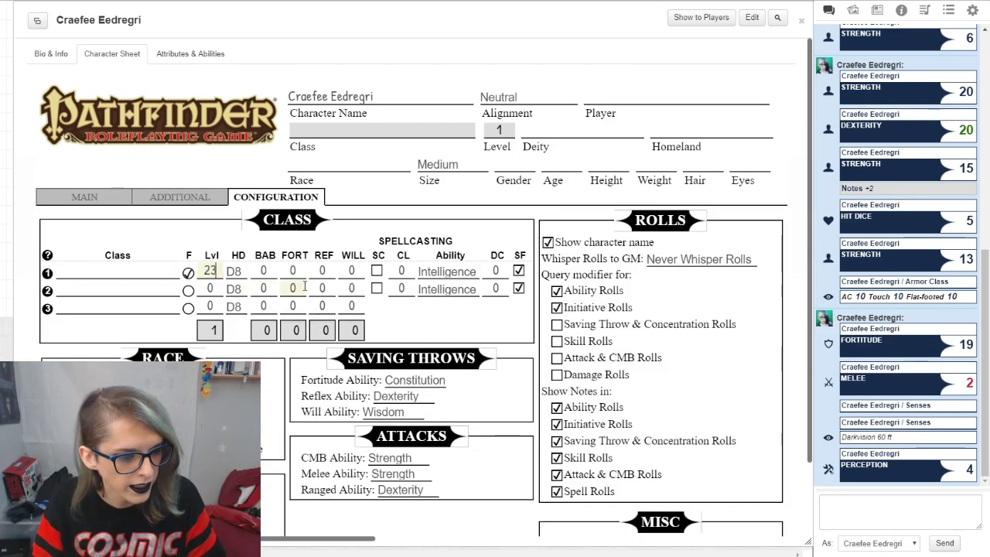
pyautogui.press('BackSpace')
pyautogui.press('BackSpace')
pyautogui.write('3')
pyautogui.click(123, 271)
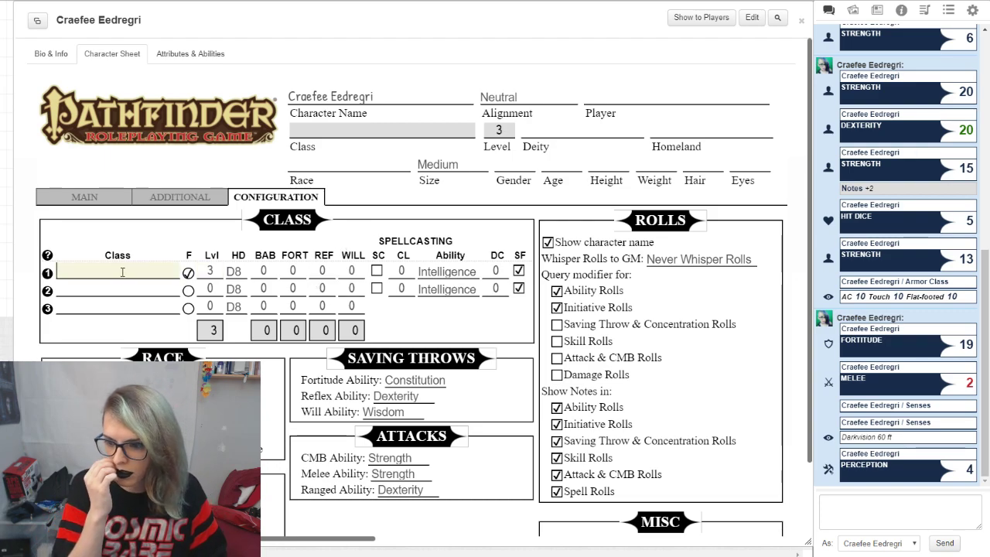
pyautogui.write('Magus')
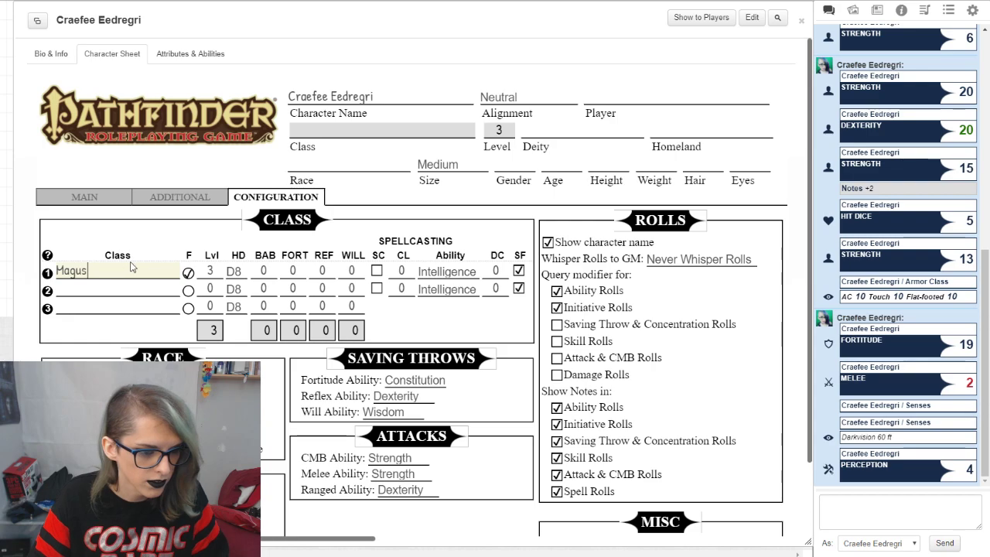
pyautogui.click(371, 192)
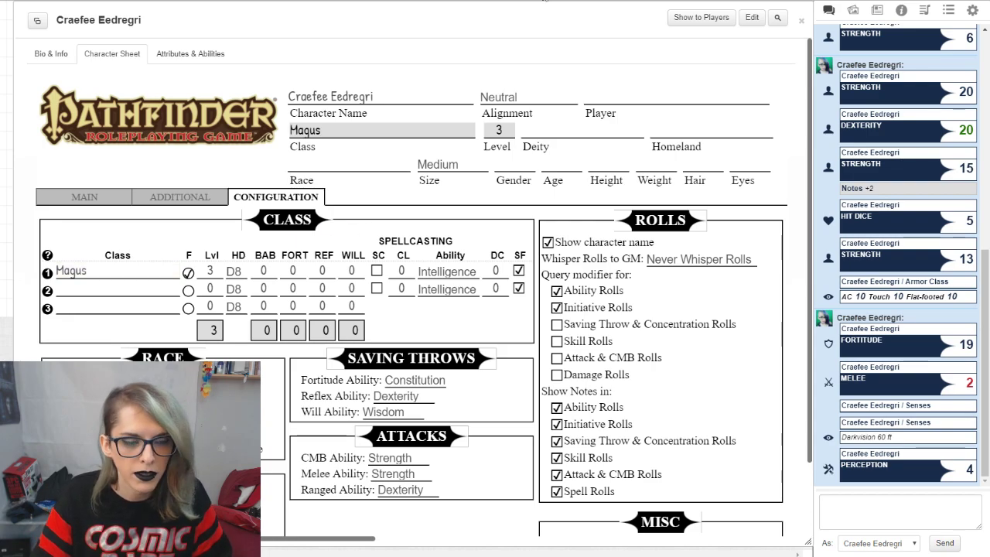
# Step: Switch to the d20pfsrd site in a new tab, dismiss its notice and bring up the Magus class's level table
pyautogui.hotkey('ctrl', 't')
pyautogui.write('d')
pyautogui.press('Return')
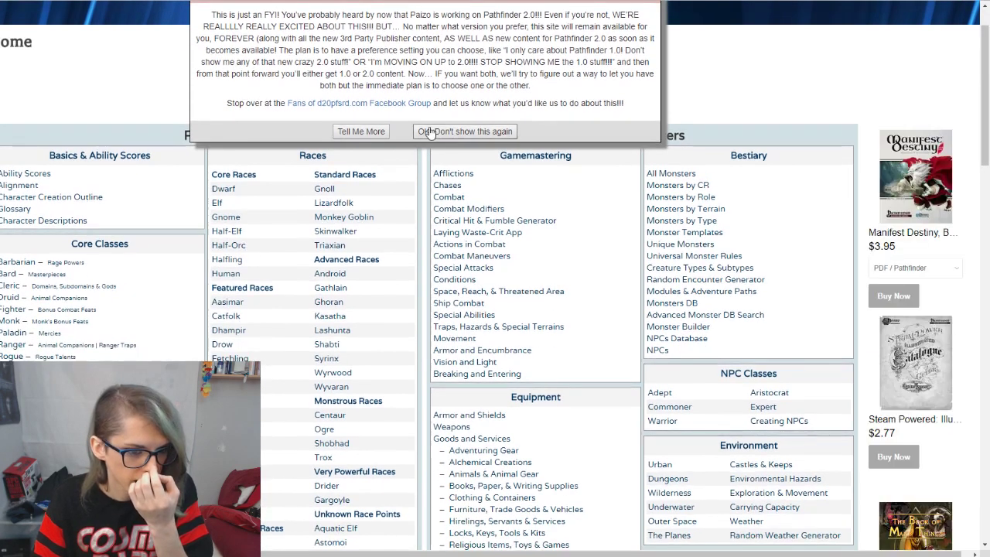
pyautogui.click(440, 131)
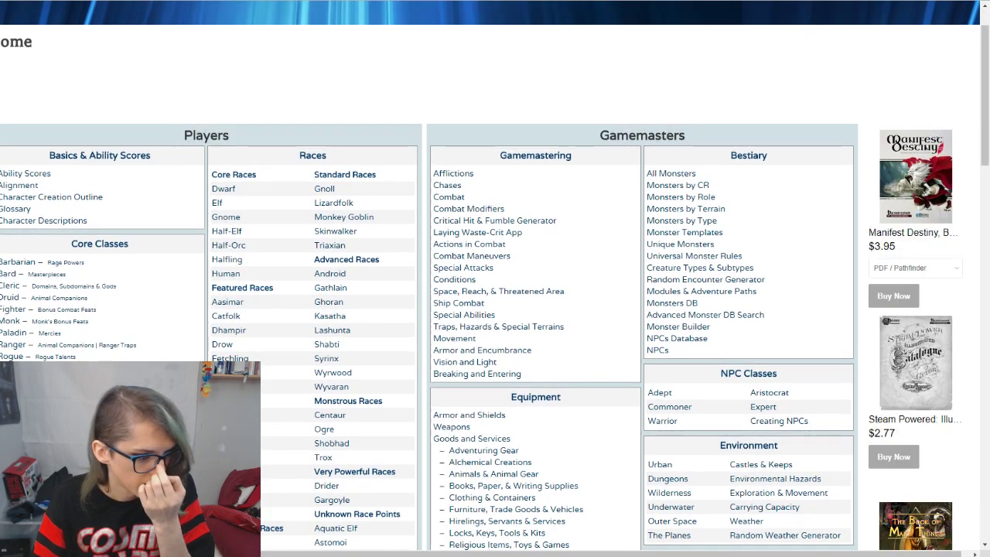
pyautogui.click(12, 469)
pyautogui.scroll(-5, 325, 357)
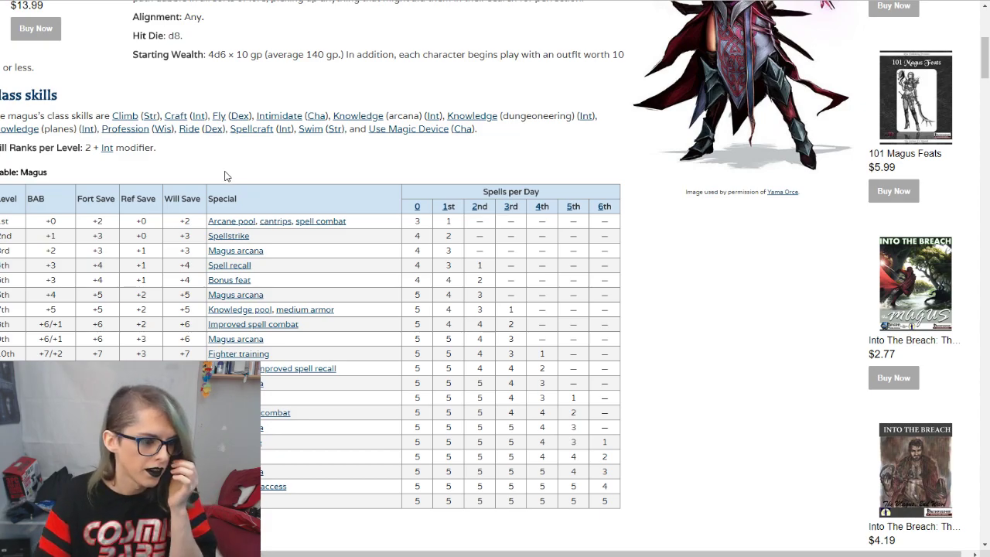
# Step: Look up the 3rd-level base attack bonus in the Magus table and set the class's BAB to 2 on the character sheet
pyautogui.moveTo(41, 251); pyautogui.dragTo(92, 254)
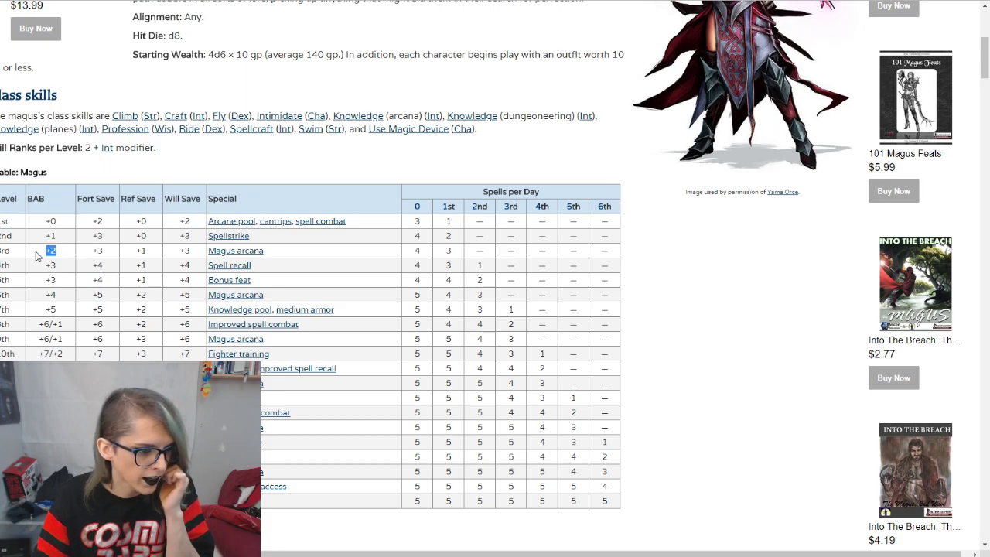
pyautogui.click(35, 253)
pyautogui.hotkey('ctrl', 'Tab')
pyautogui.hotkey('ctrl', 'Tab')
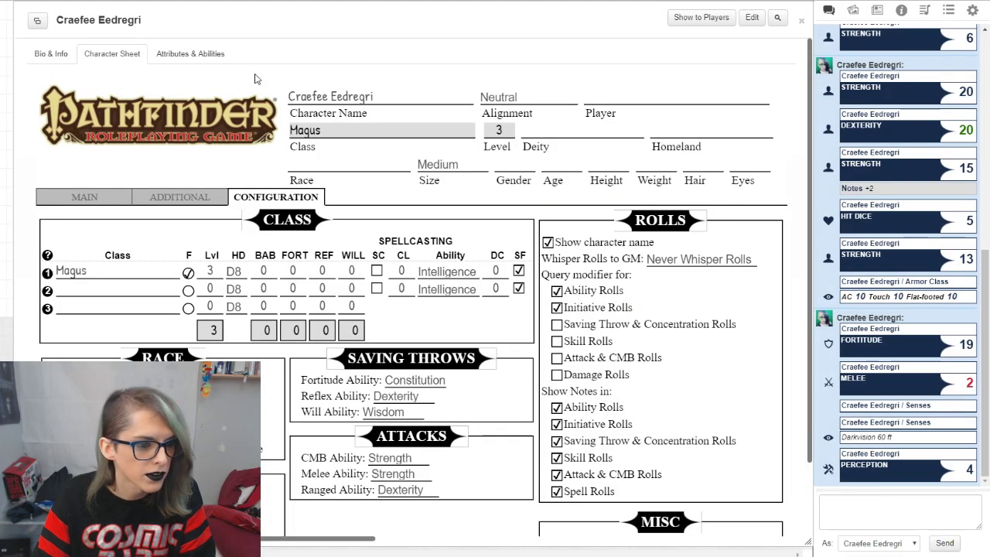
pyautogui.doubleClick(258, 270)
pyautogui.write('2')
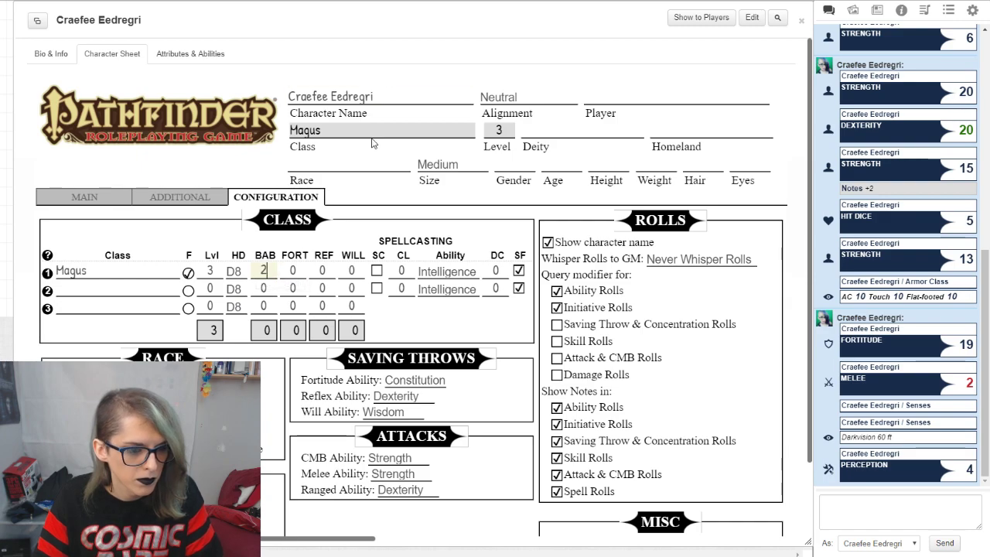
# Step: Look up the 3rd-level saves in the Magus table and set the class's FORT to 3, REF to 1 and WILL to 3
pyautogui.hotkey('ctrl', 'Tab')
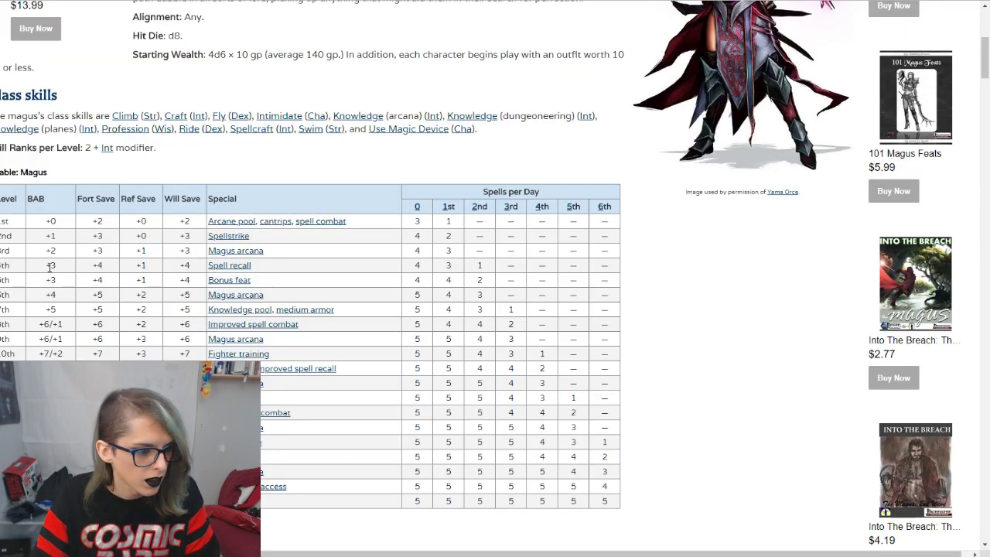
pyautogui.hotkey('ctrl', 'Tab')
pyautogui.hotkey('ctrl', 'shift', 'Tab')
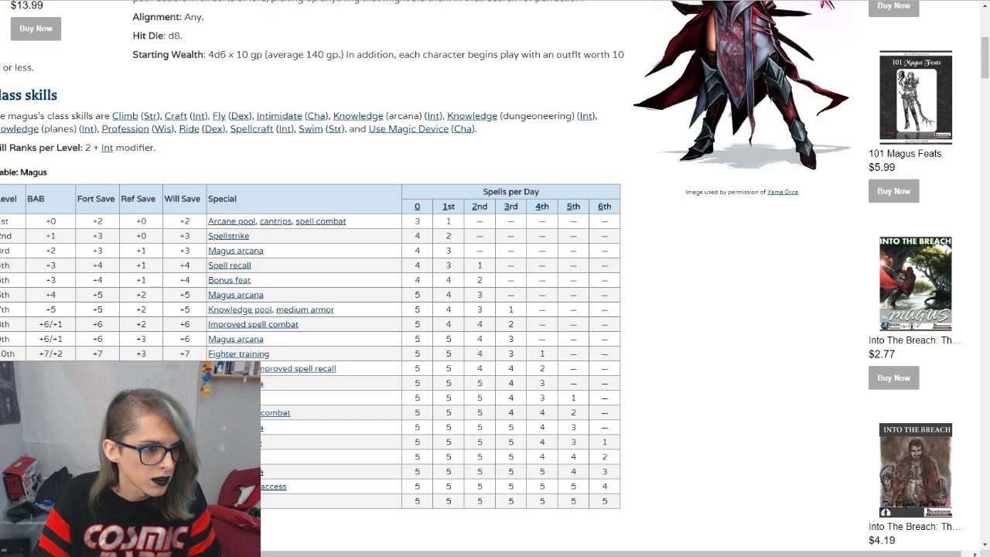
pyautogui.hotkey('ctrl', 'shift', 'Tab')
pyautogui.hotkey('ctrl', 'Tab')
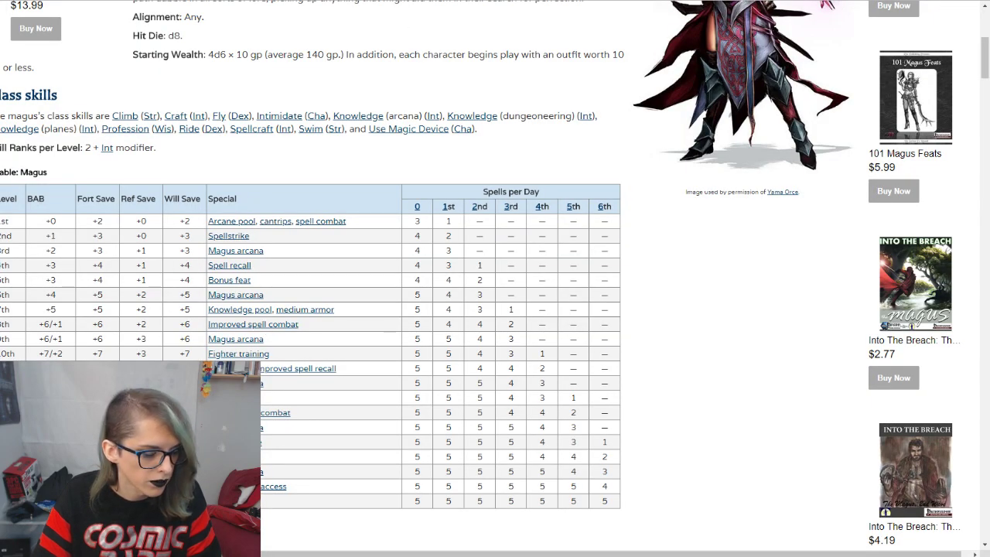
pyautogui.moveTo(91, 251); pyautogui.dragTo(198, 252)
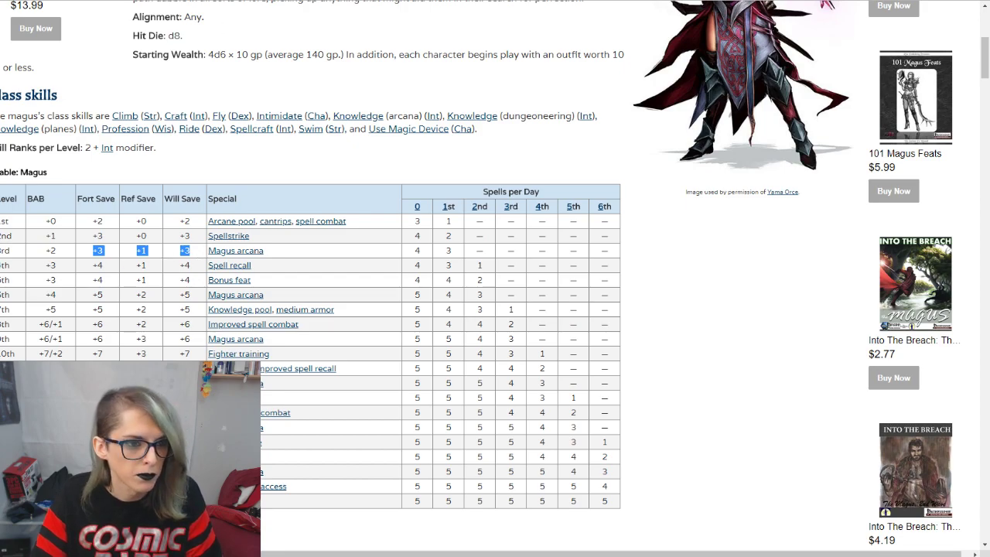
pyautogui.hotkey('ctrl', 'shift', 'Tab')
pyautogui.moveTo(281, 272); pyautogui.dragTo(328, 270)
pyautogui.write('31')
pyautogui.press('Tab')
pyautogui.write('3')
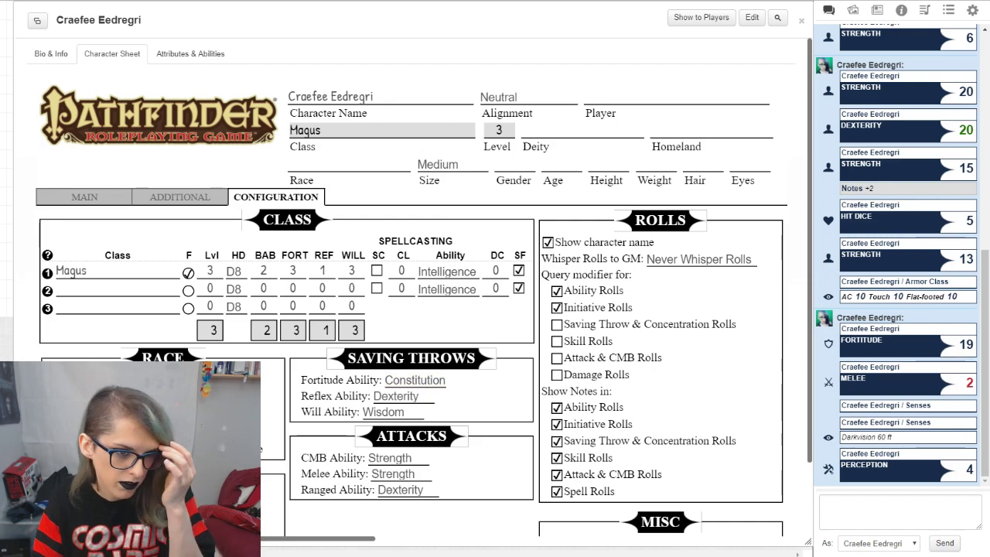
# Step: Recheck the 3rd-level save bonuses in the Magus table on the reference site
pyautogui.hotkey('ctrl', 'Tab')
pyautogui.click(322, 177)
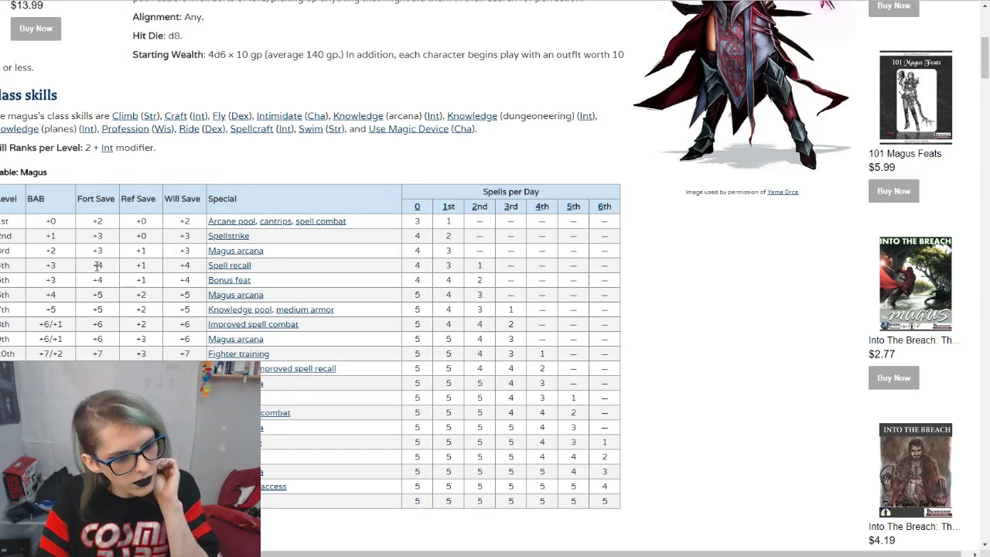
pyautogui.moveTo(132, 252); pyautogui.dragTo(160, 252)
pyautogui.click(166, 251)
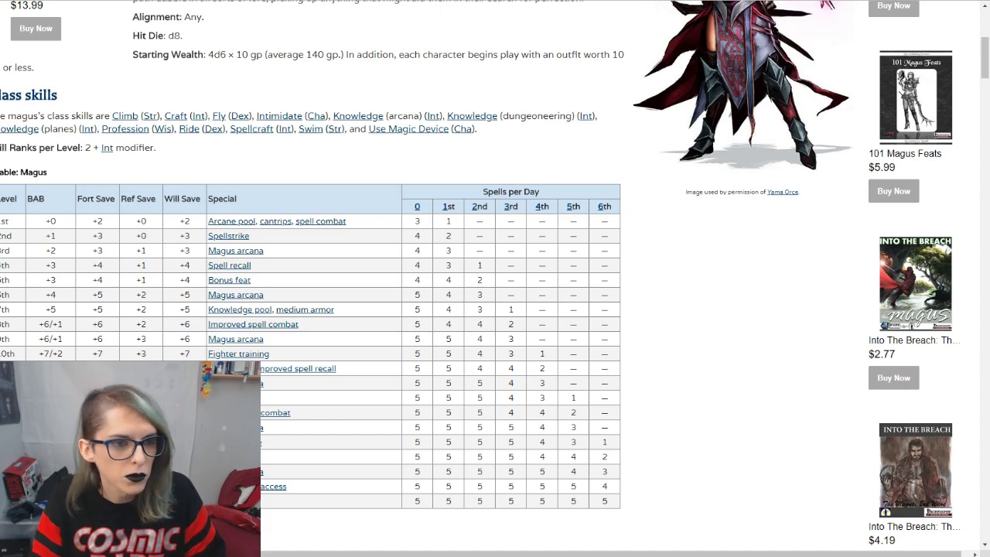
# Step: Enable spellcasting for the Magus class on the character sheet and turn off the SF option for the second class row
pyautogui.hotkey('ctrl', 'Tab')
pyautogui.click(377, 269)
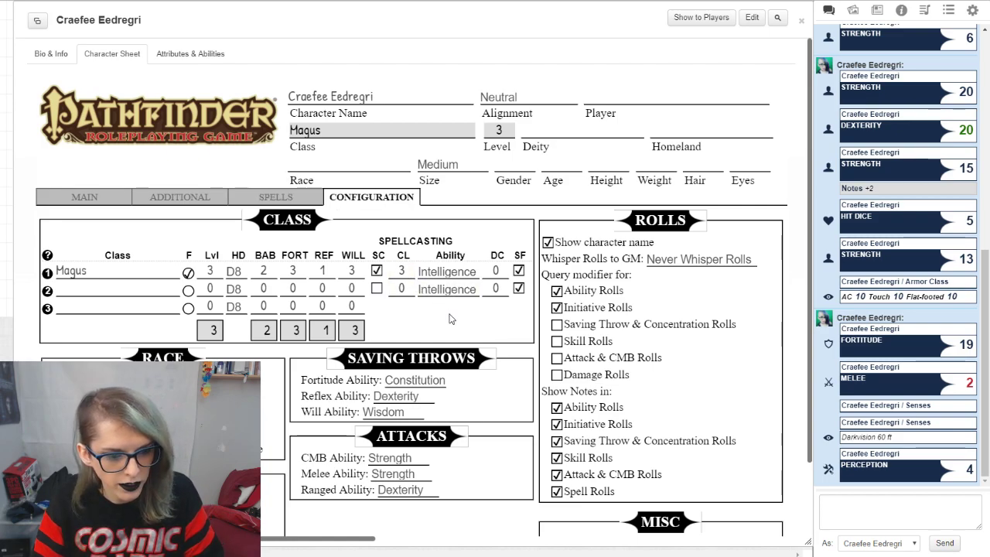
pyautogui.click(518, 288)
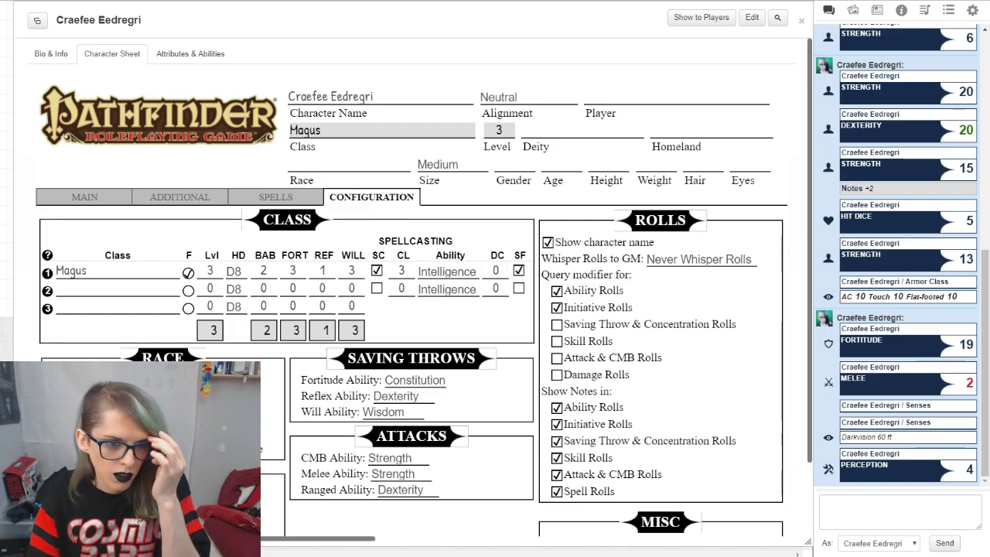
# Step: Read the Magus's Weapon and Armor Proficiency rules on arcane spell failure on the reference site and return to the character sheet
pyautogui.click(466, 1)
pyautogui.scroll(-5, 389, 205)
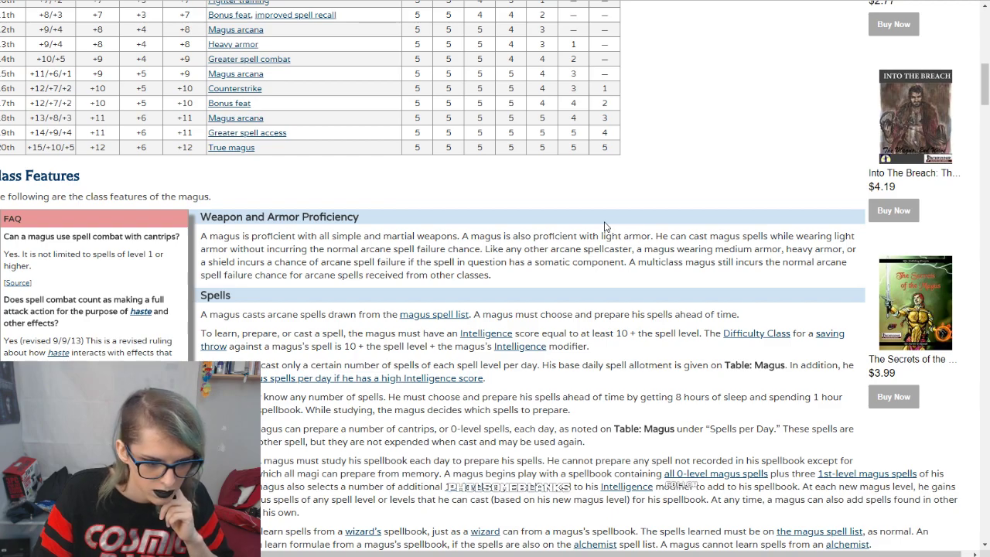
pyautogui.scroll(-3, 605, 226)
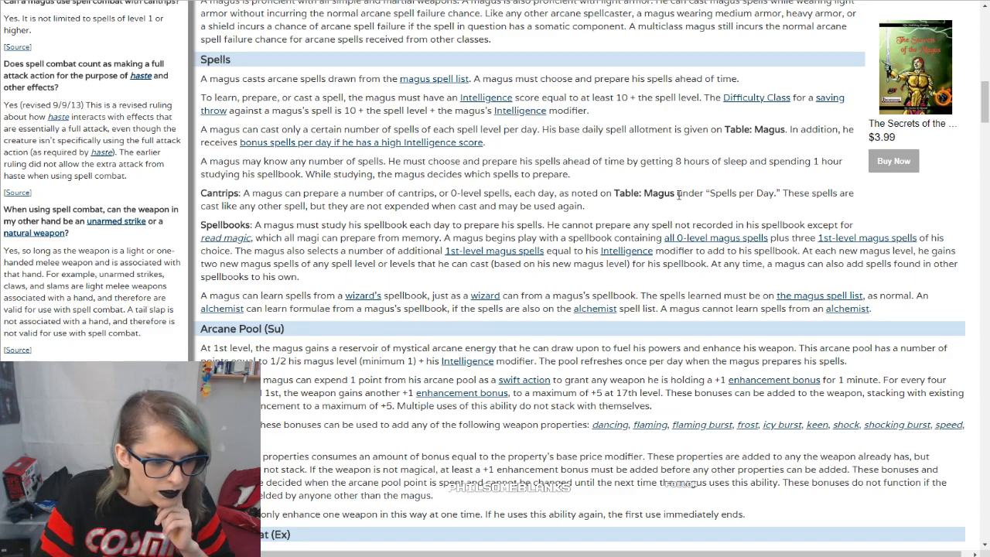
pyautogui.scroll(2, 526, 209)
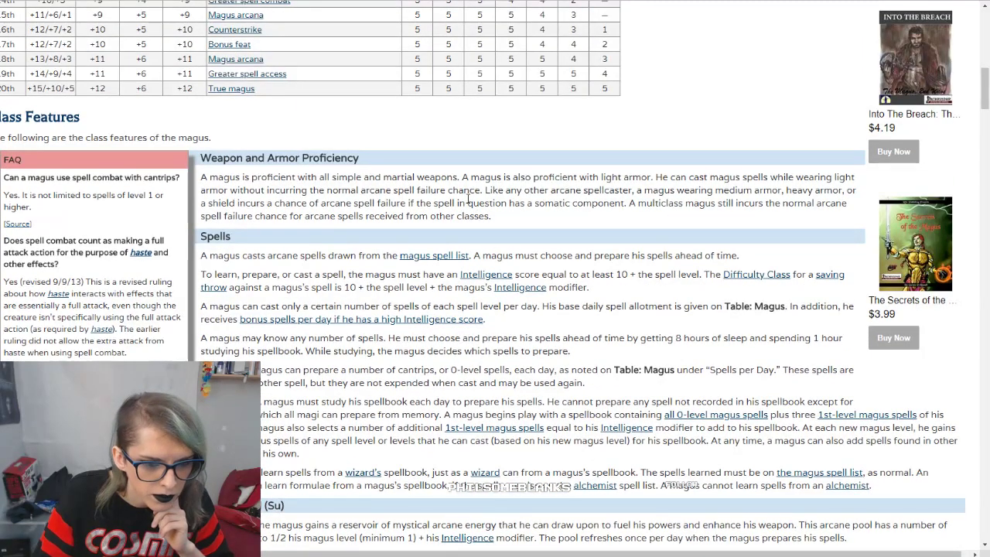
pyautogui.moveTo(260, 204); pyautogui.dragTo(365, 192)
pyautogui.click(354, 207)
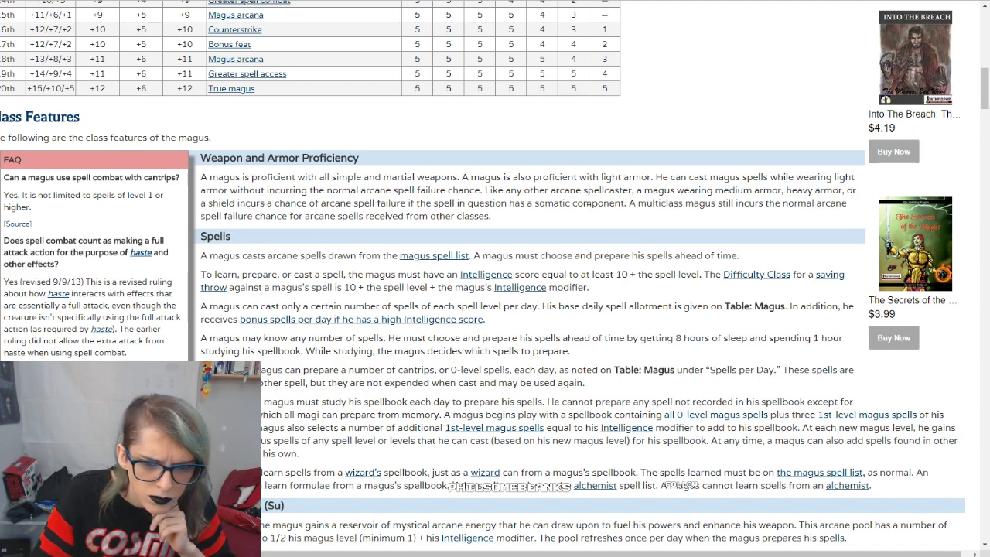
pyautogui.moveTo(677, 177); pyautogui.dragTo(819, 177)
pyautogui.moveTo(229, 190); pyautogui.dragTo(541, 192)
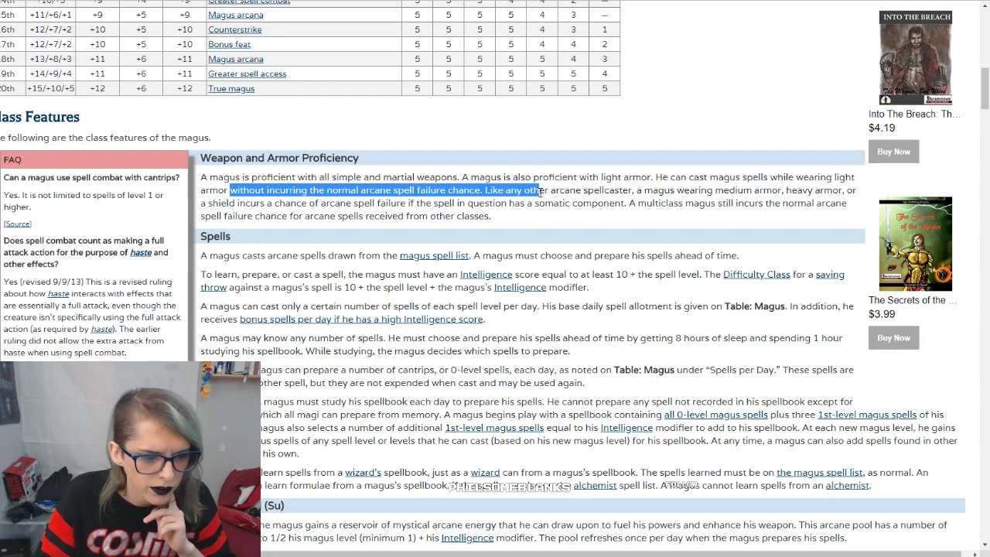
pyautogui.click(541, 192)
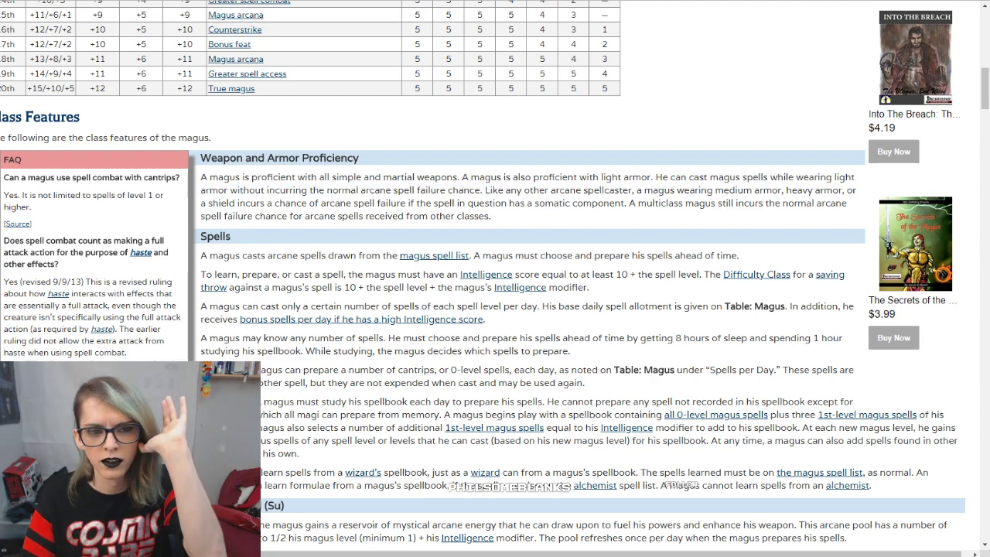
pyautogui.hotkey('alt', 'Tab')
pyautogui.click(518, 271)
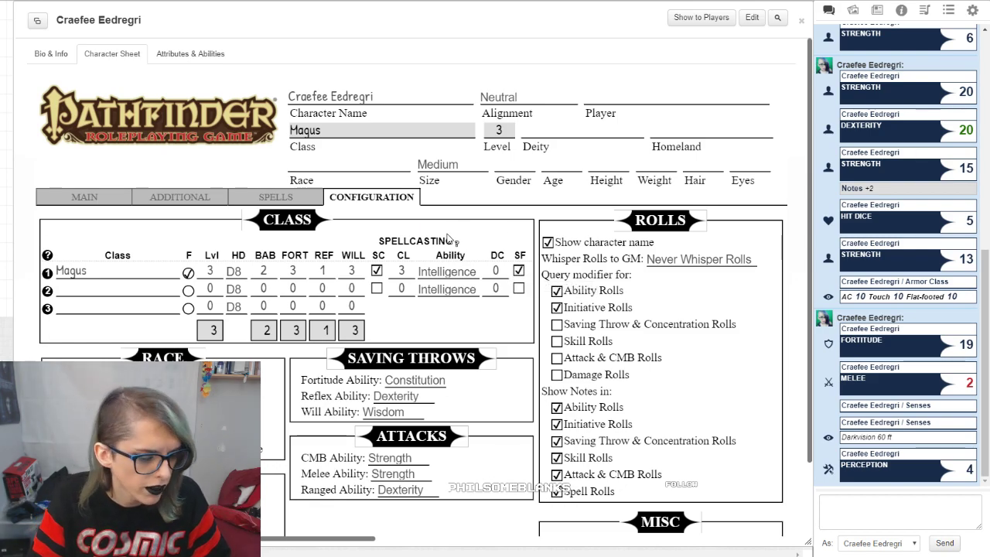
# Step: Try a racial Strength modifier of 2 on the character sheet and reset it to 0
pyautogui.scroll(-1, 433, 218)
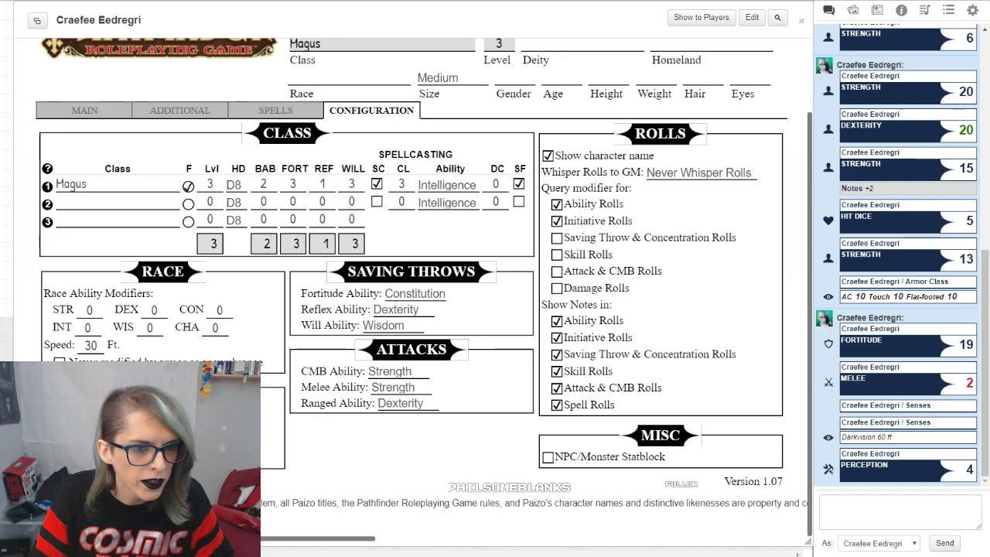
pyautogui.doubleClick(89, 309)
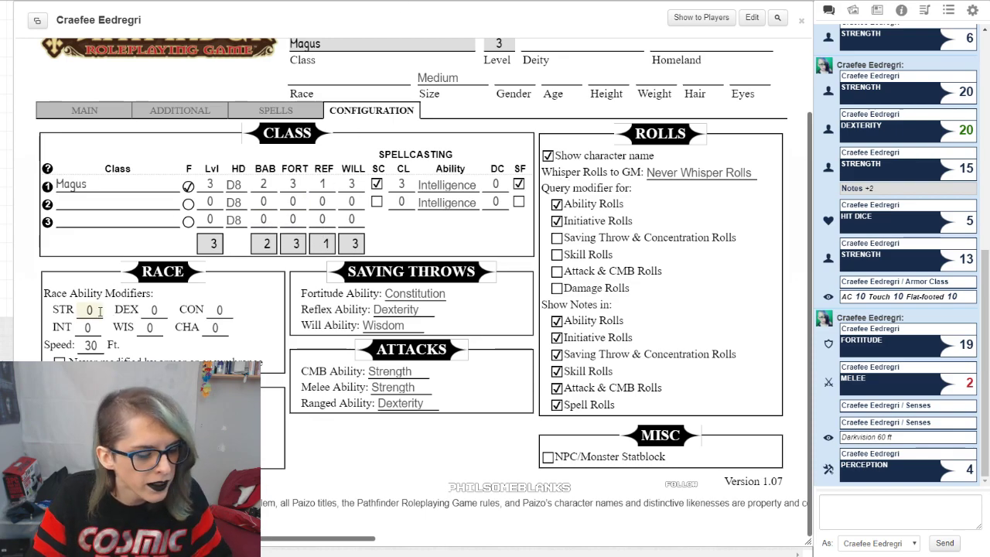
pyautogui.write('2')
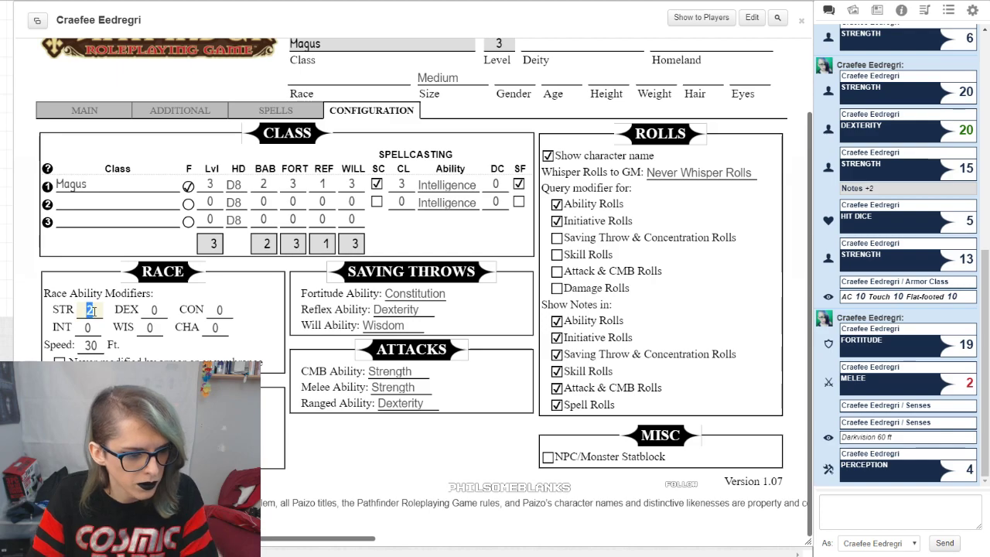
pyautogui.press('BackSpace')
pyautogui.write('0')
pyautogui.click(195, 274)
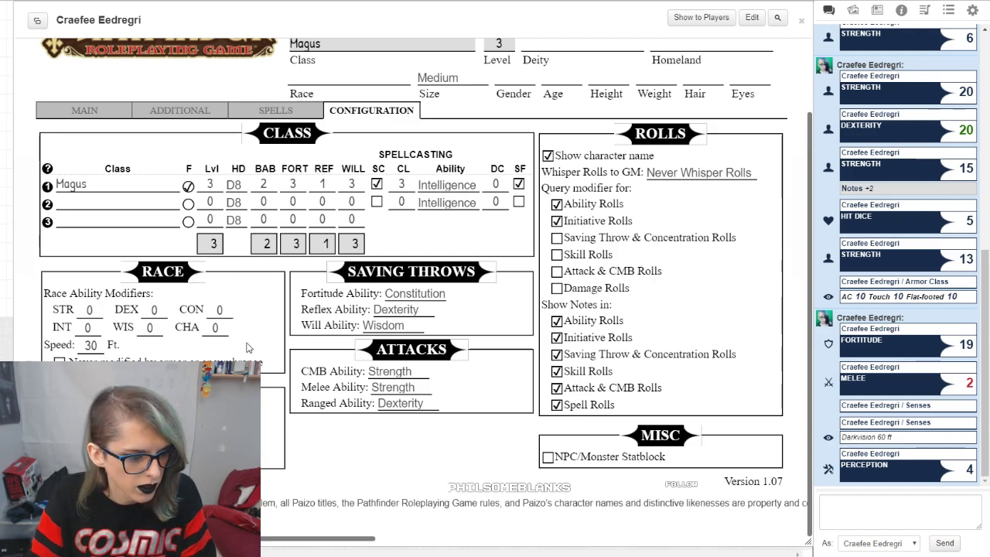
# Step: Search the compendium for elf, open the Elf race entry at its racial traits and place it beside the race settings
pyautogui.click(901, 10)
pyautogui.doubleClick(911, 51)
pyautogui.write('elf')
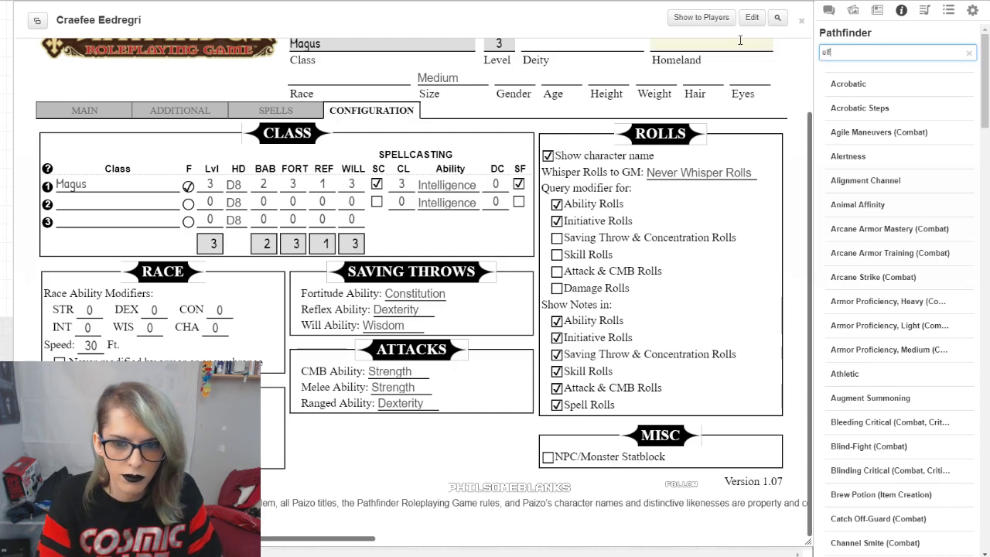
pyautogui.click(881, 114)
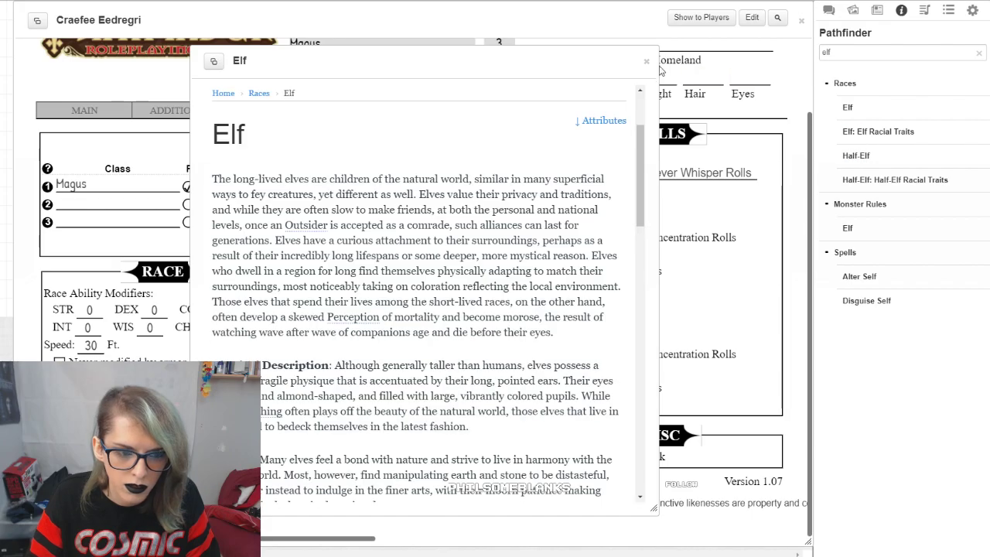
pyautogui.scroll(-8, 485, 255)
pyautogui.moveTo(443, 61); pyautogui.dragTo(743, 76)
# Step: Set the race ability modifiers to DEX 2, INT 2 and CON -2
pyautogui.click(154, 309)
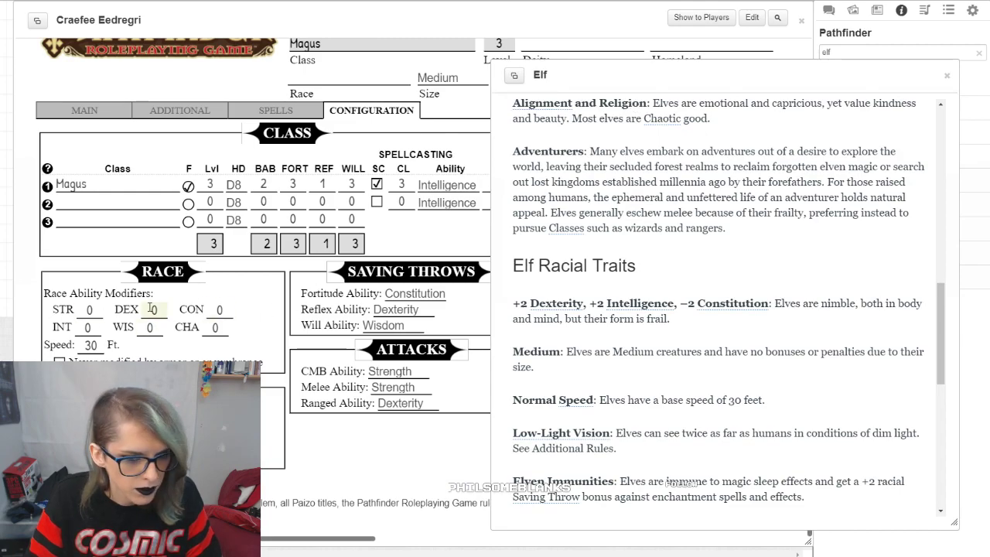
pyautogui.write('2')
pyautogui.click(97, 327)
pyautogui.write('2')
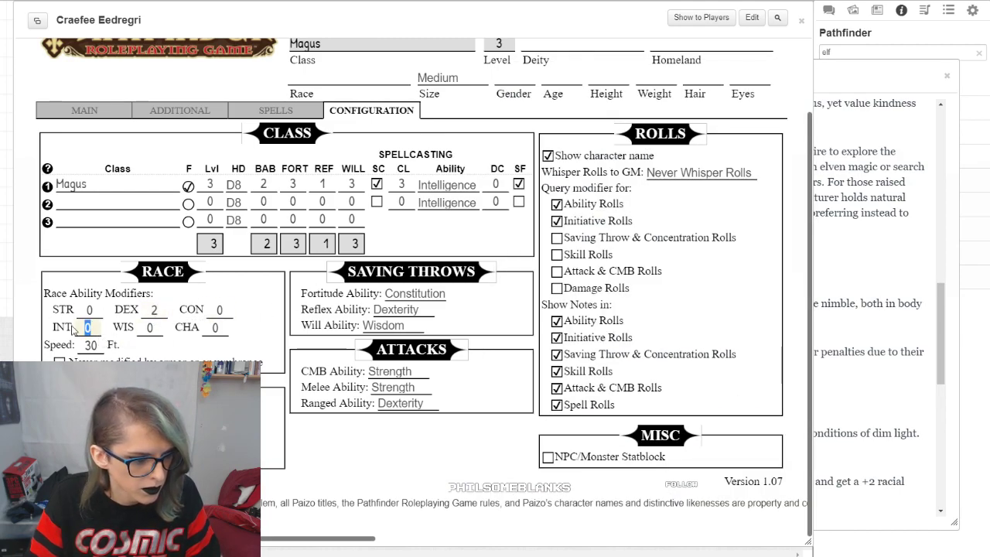
pyautogui.doubleClick(219, 310)
pyautogui.write('-2')
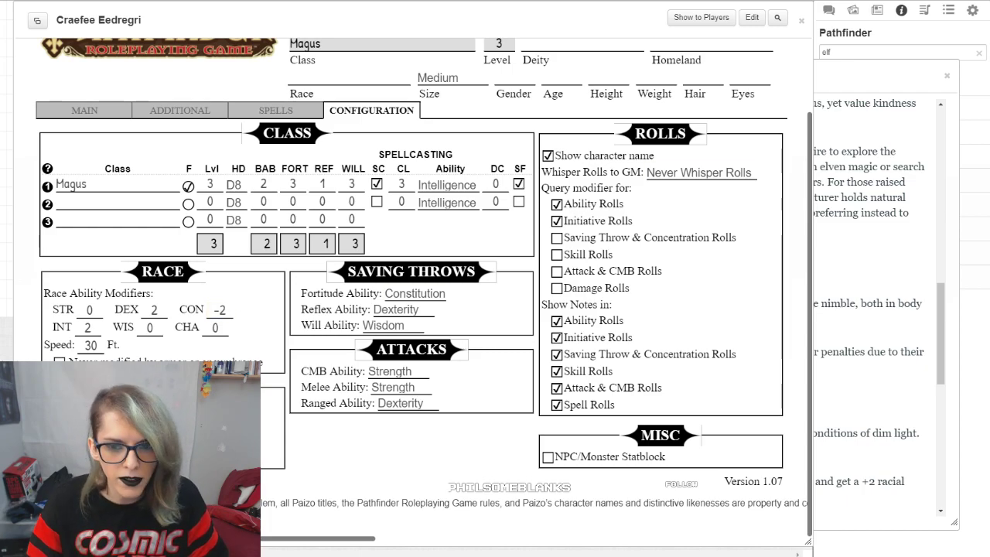
# Step: Review the remaining elf racial traits in the compendium entry and collapse its window
pyautogui.click(863, 59)
pyautogui.scroll(-5, 852, 131)
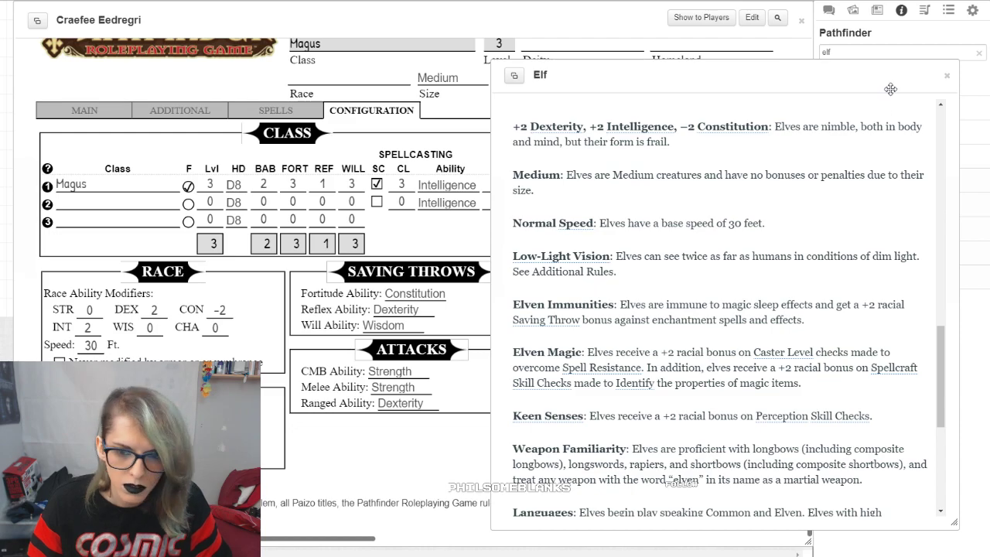
pyautogui.doubleClick(812, 75)
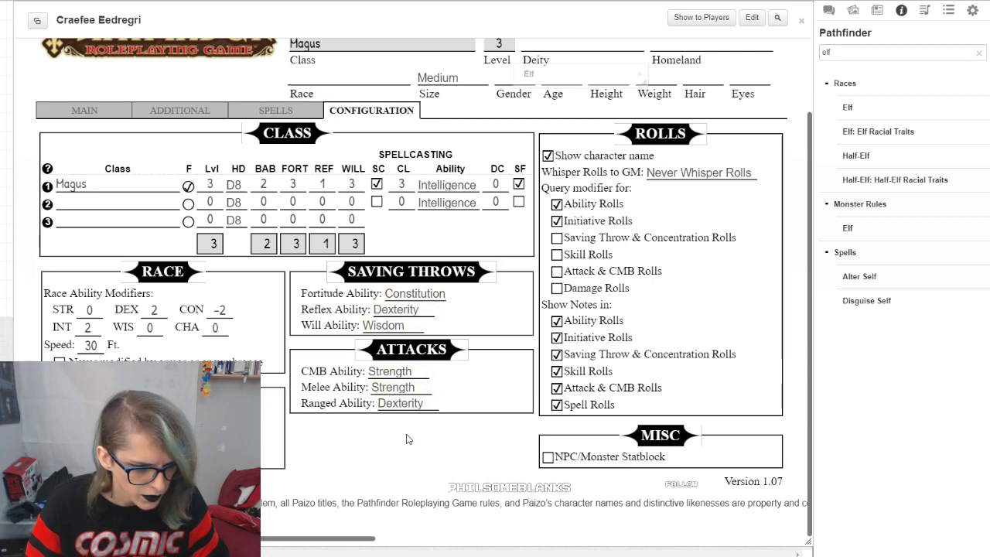
# Step: Set the melee attack ability to Dexterity and enter Elf as the character's race
pyautogui.click(394, 387)
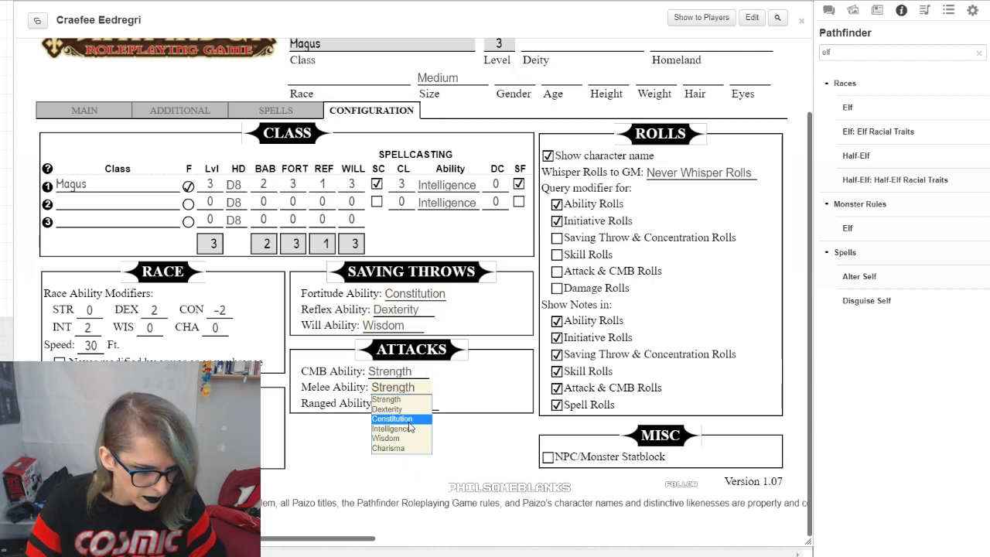
pyautogui.click(390, 413)
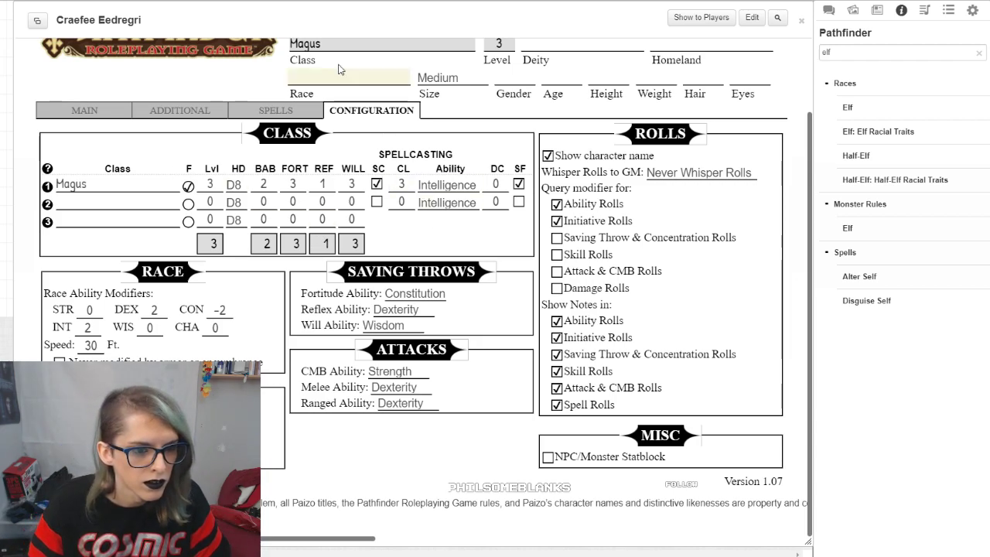
pyautogui.scroll(1, 345, 82)
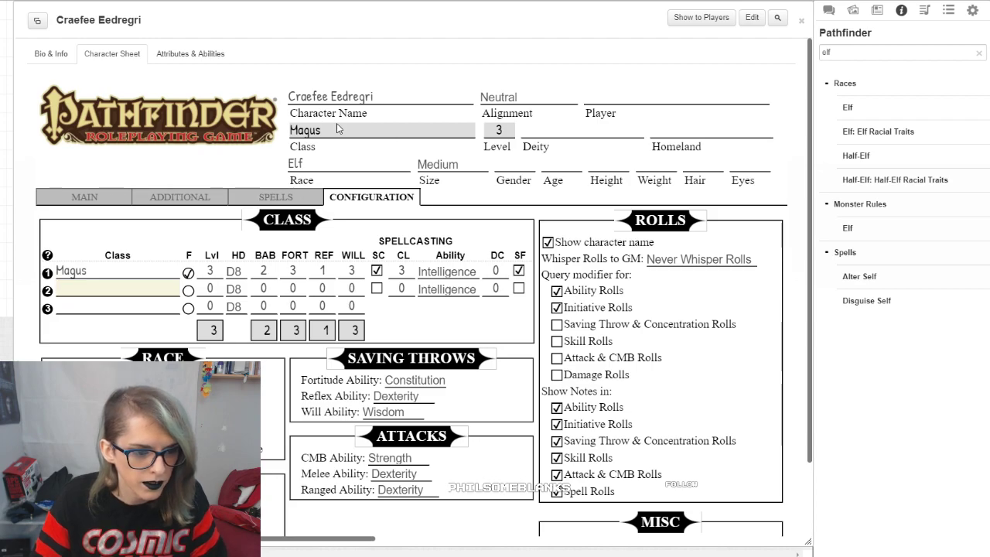
# Step: Try Fighter as a second class in the class table and clear the entry again
pyautogui.click(86, 286)
pyautogui.write('Fighter')
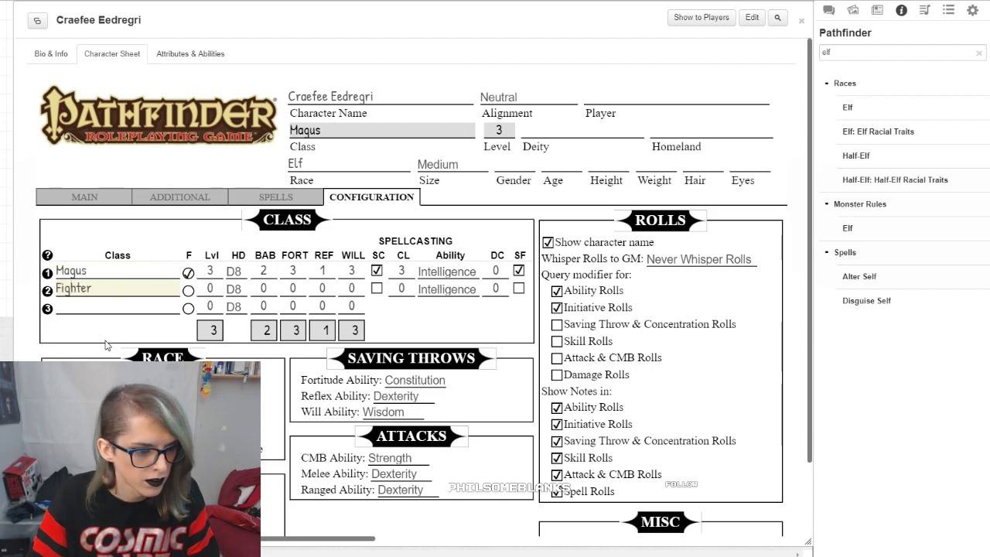
pyautogui.click(107, 344)
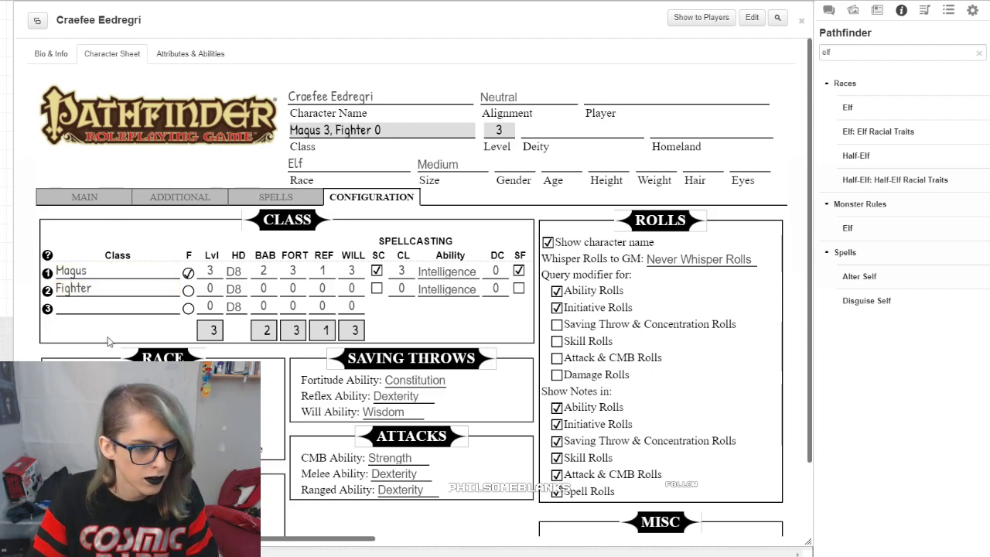
pyautogui.doubleClick(74, 287)
pyautogui.press('BackSpace')
pyautogui.click(124, 340)
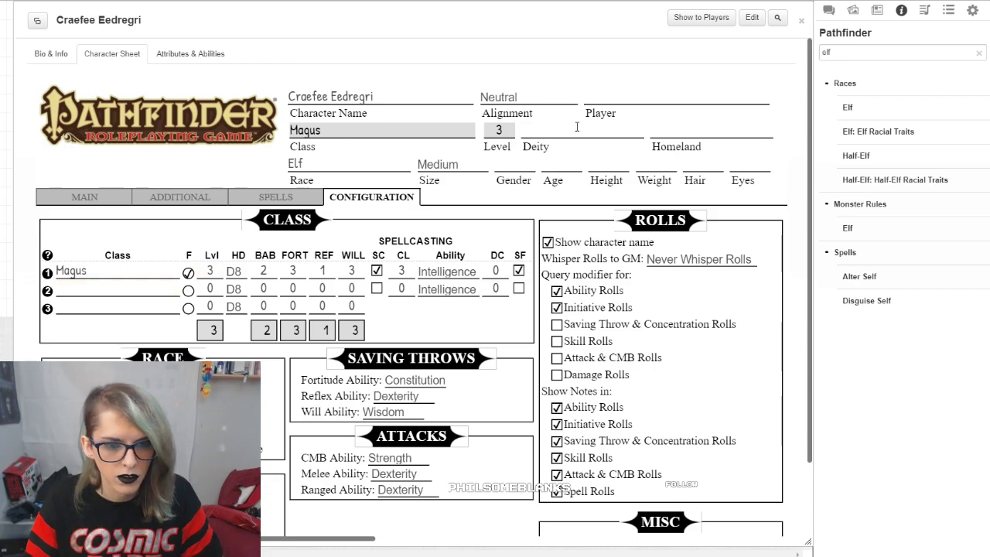
# Step: Set the character's alignment to Chaotic Good and keep the size at Medium
pyautogui.click(549, 101)
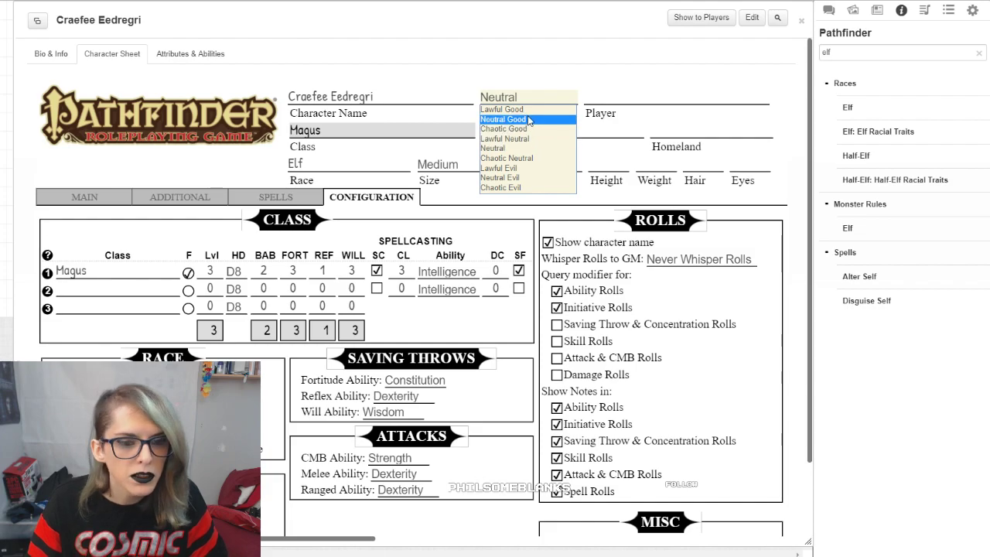
pyautogui.click(529, 130)
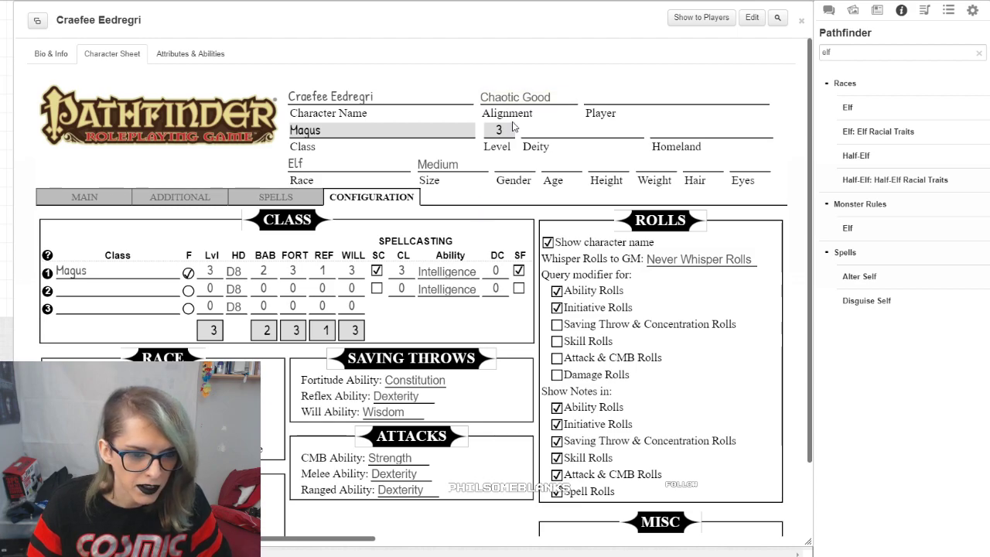
pyautogui.click(456, 164)
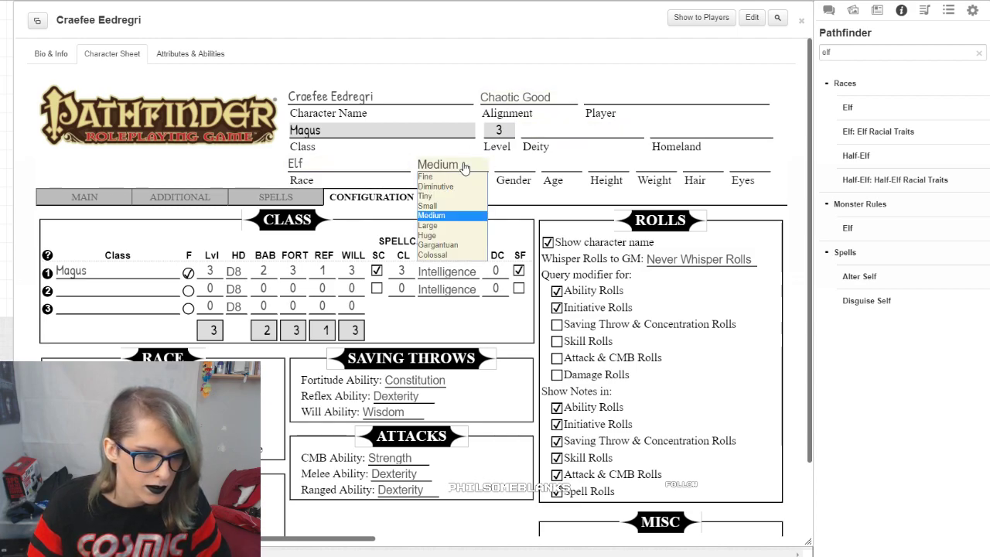
pyautogui.click(458, 164)
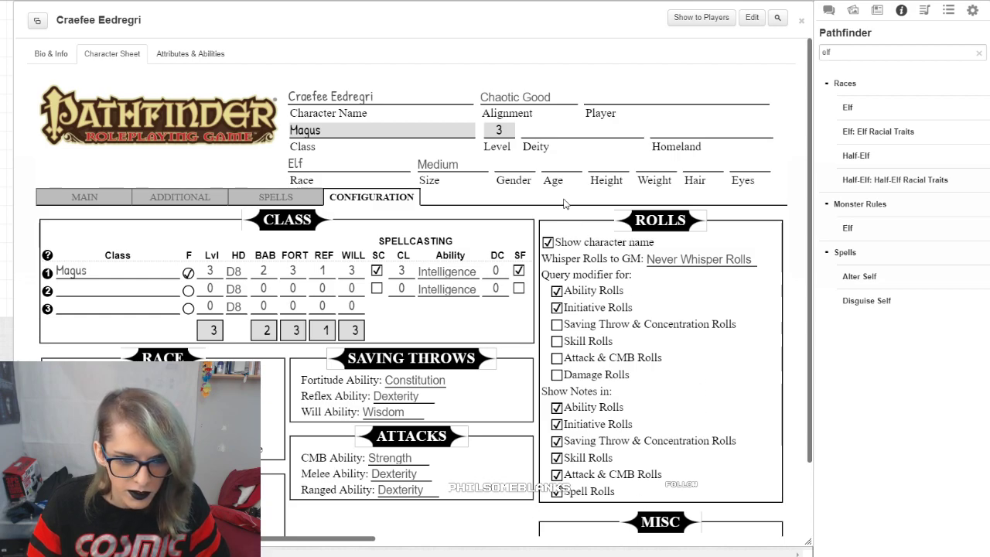
# Step: Enter Non-binary as the character's gender
pyautogui.click(505, 170)
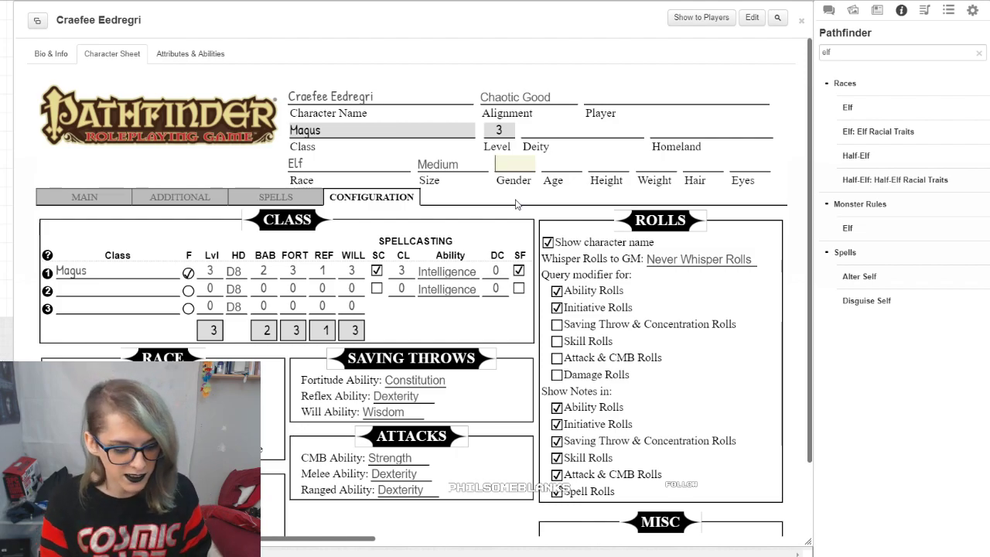
pyautogui.write('Non-binary')
pyautogui.press('Tab')
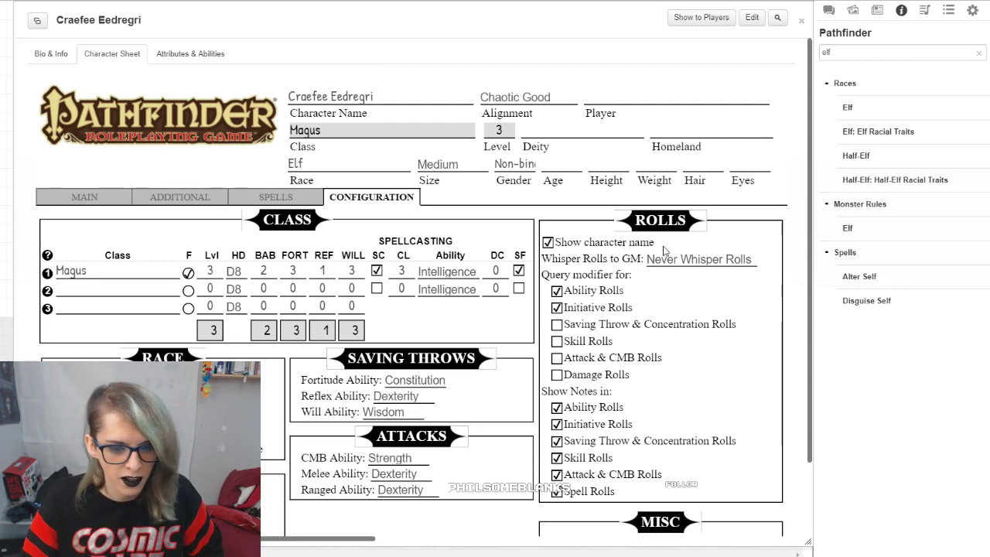
# Step: Enable the modifier query for Saving Throw & Concentration, Skill, Attack & CMB and Damage Rolls
pyautogui.scroll(-1, 663, 251)
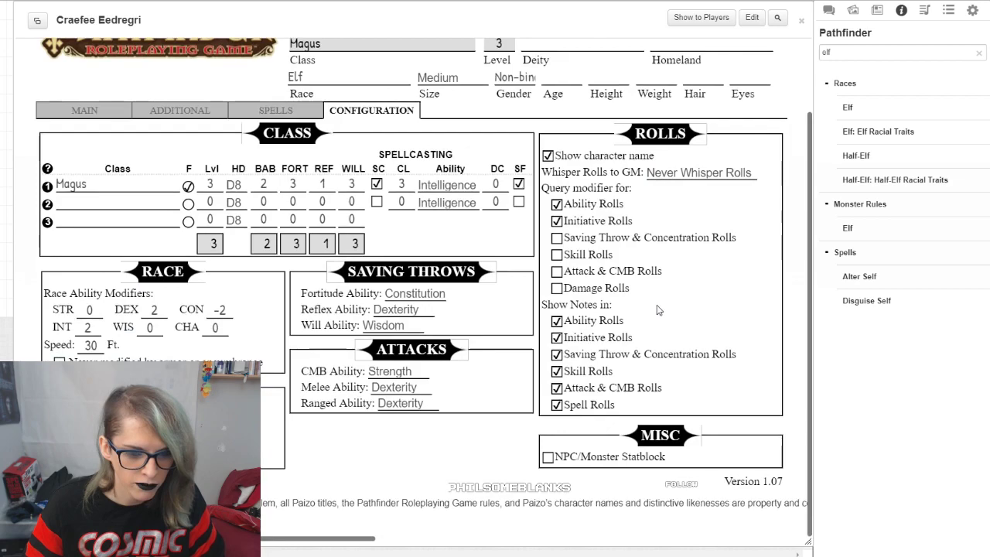
pyautogui.click(557, 237)
pyautogui.click(557, 254)
pyautogui.click(557, 271)
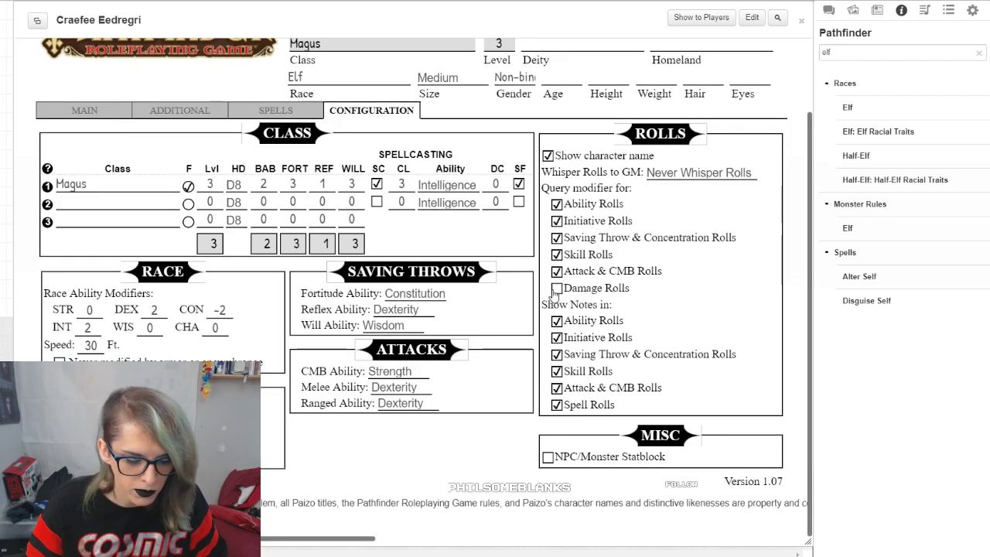
pyautogui.click(557, 288)
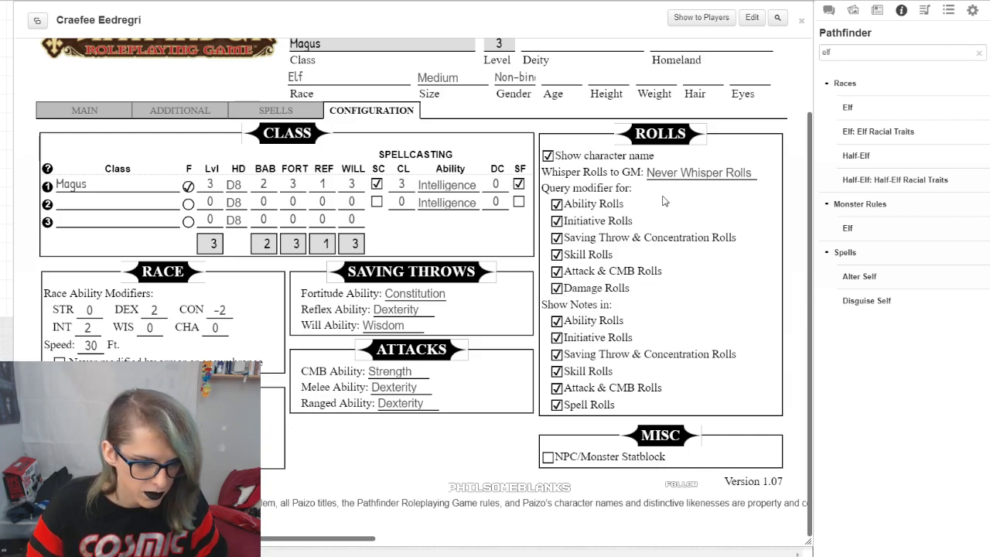
# Step: Delete the Acrobatic feat from the Feats section of the sheet's additional page
pyautogui.scroll(2, 618, 254)
pyautogui.click(210, 198)
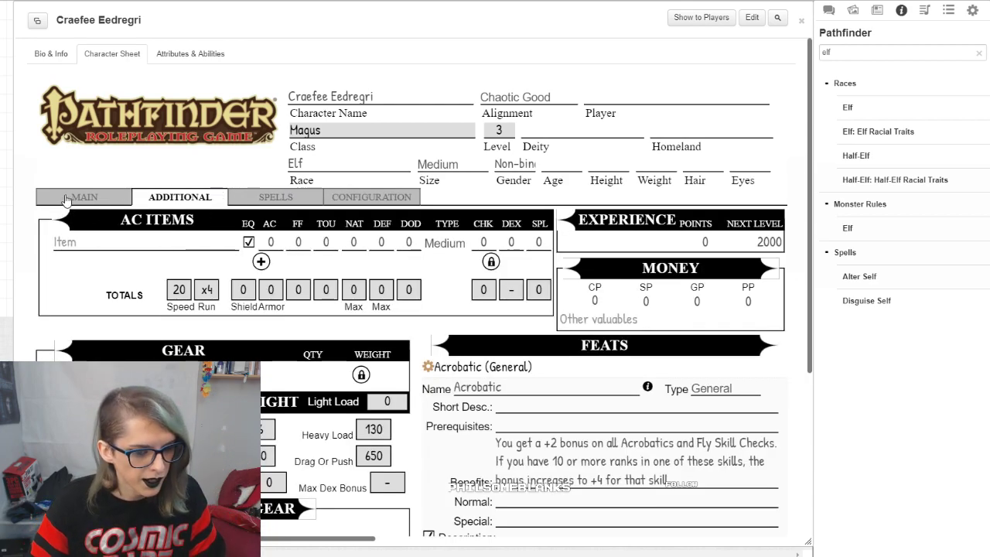
pyautogui.scroll(-3, 667, 377)
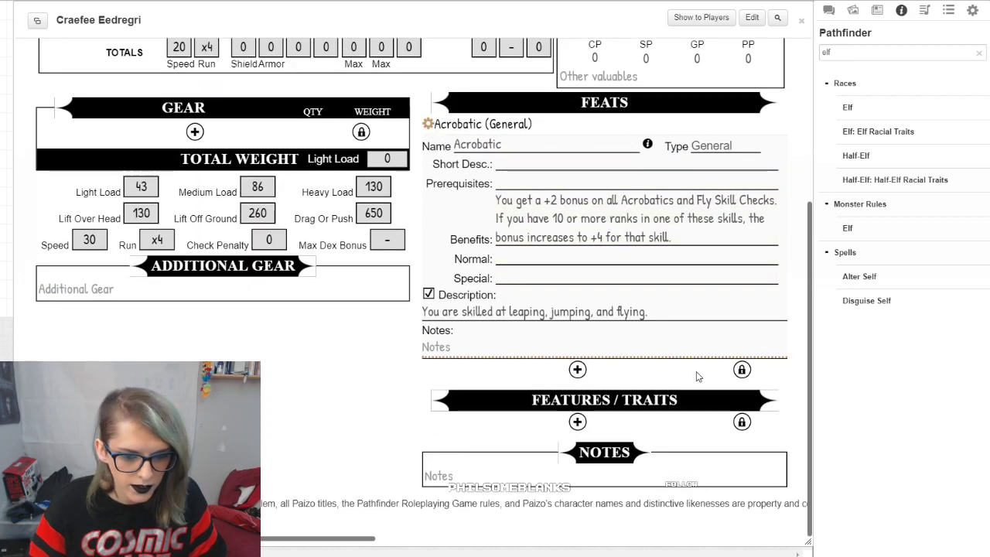
pyautogui.click(741, 371)
pyautogui.click(779, 123)
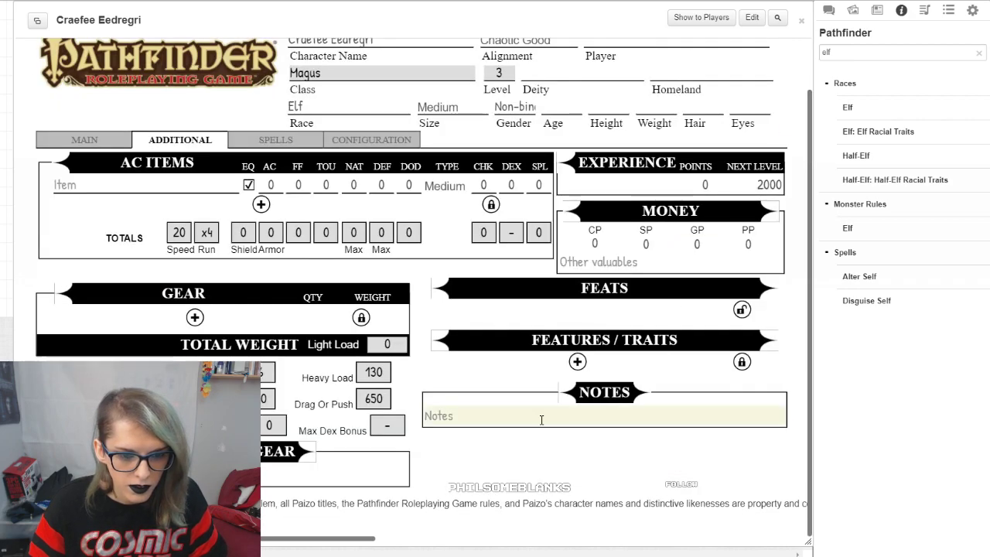
pyautogui.click(742, 309)
# Step: Add a new feat entry and fill it with Weapon Finesse (Combat) from the compendium
pyautogui.click(577, 310)
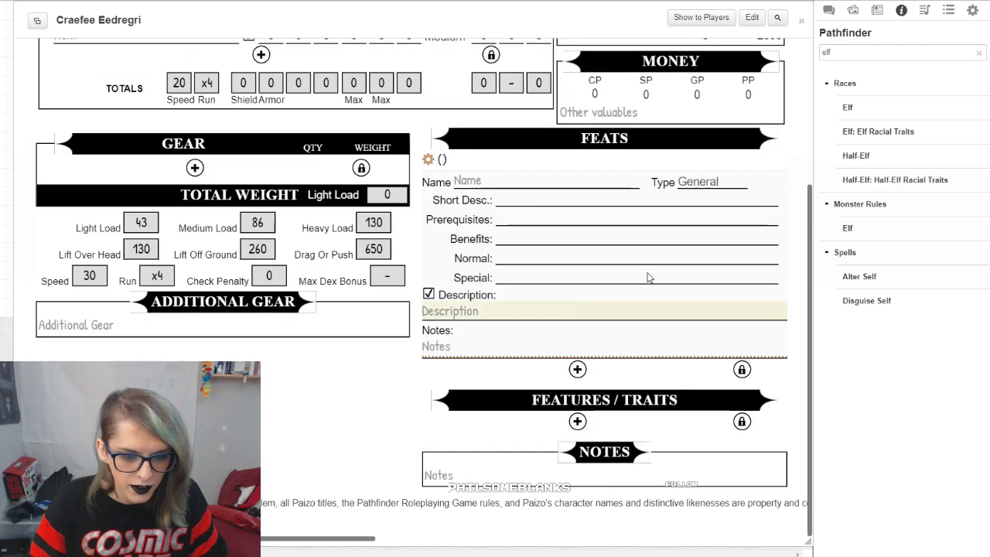
pyautogui.moveTo(870, 52); pyautogui.dragTo(785, 54)
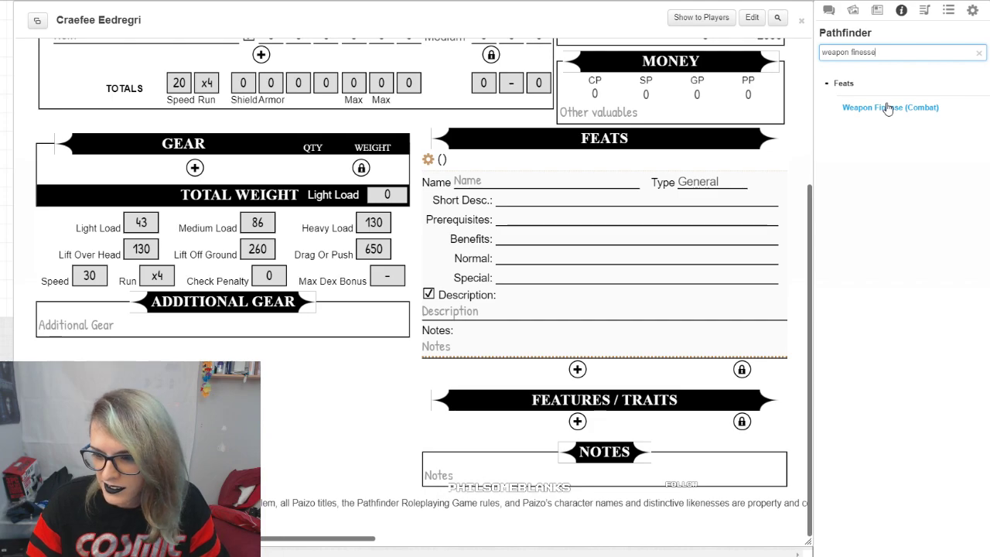
pyautogui.moveTo(895, 110); pyautogui.dragTo(629, 232)
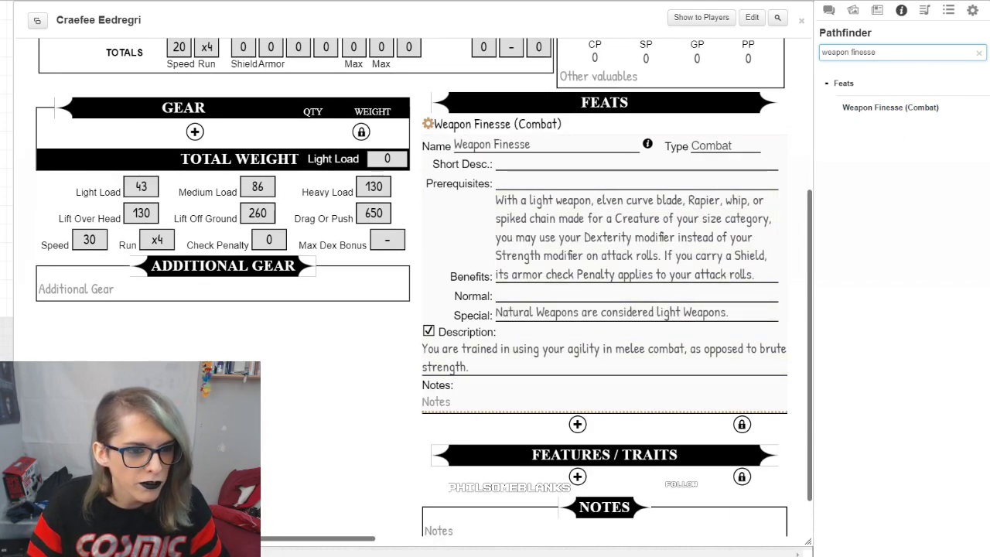
# Step: Search the compendium for "elf" and open the Elf race entry
pyautogui.tripleClick(889, 53)
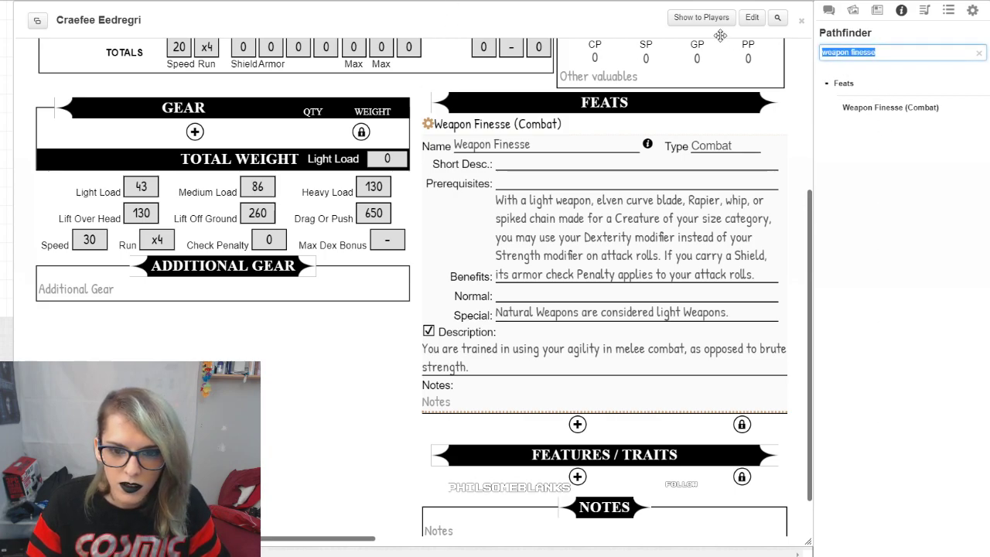
pyautogui.press('BackSpace')
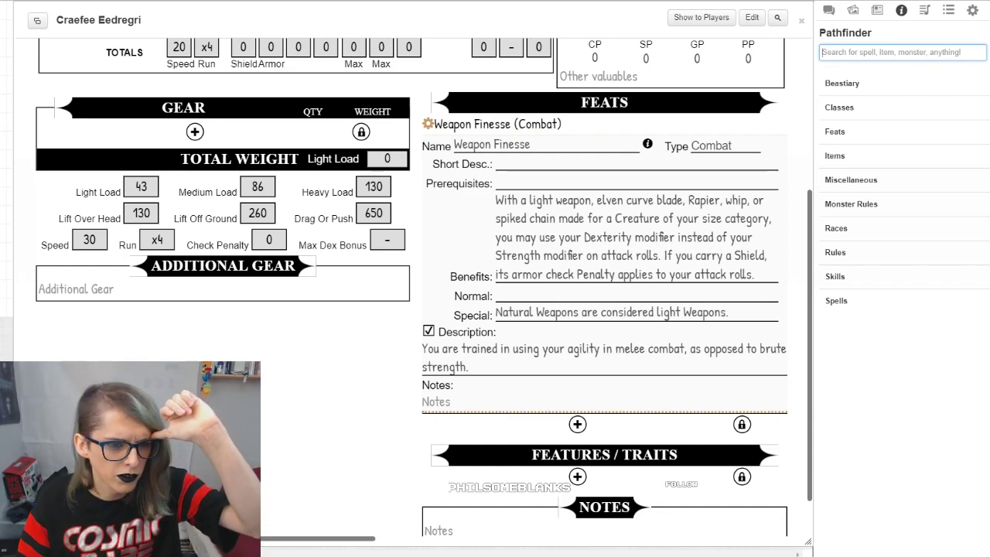
pyautogui.click(901, 51)
pyautogui.write('elf')
pyautogui.click(876, 108)
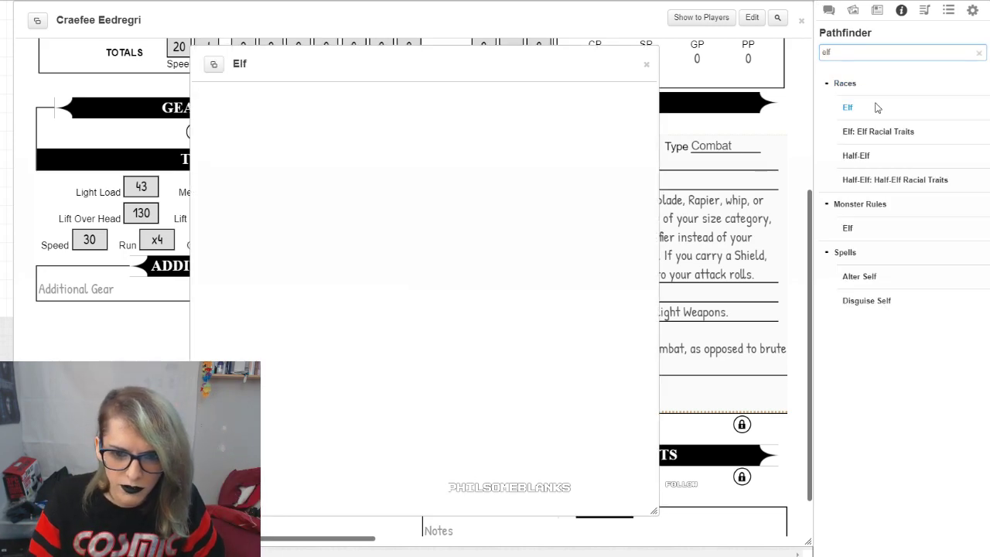
# Step: Examine the elf racial traits, including immunities, magic, keen senses and weapon familiarity, and move the Elf window aside to uncover the sheet
pyautogui.scroll(-8, 425, 266)
pyautogui.scroll(-4, 451, 267)
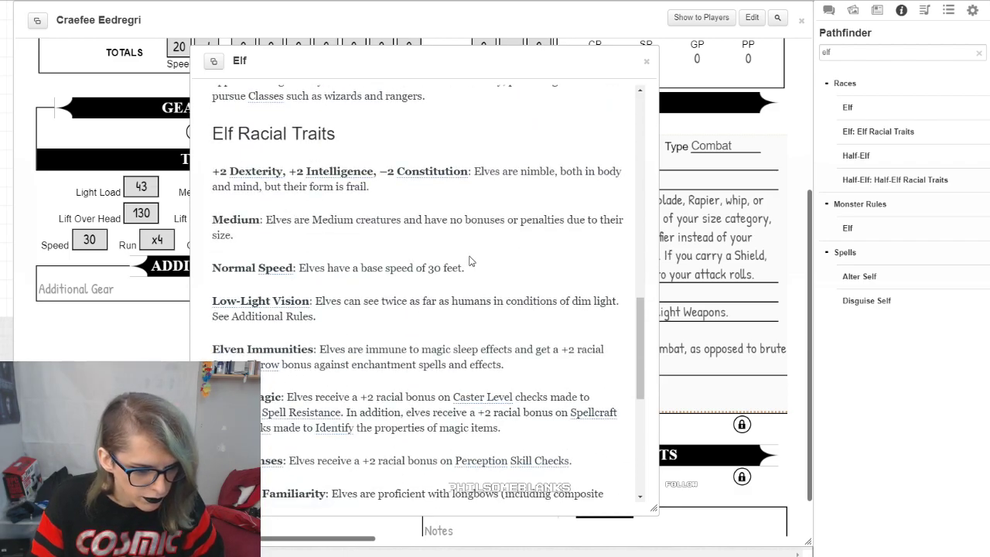
pyautogui.scroll(-3, 472, 267)
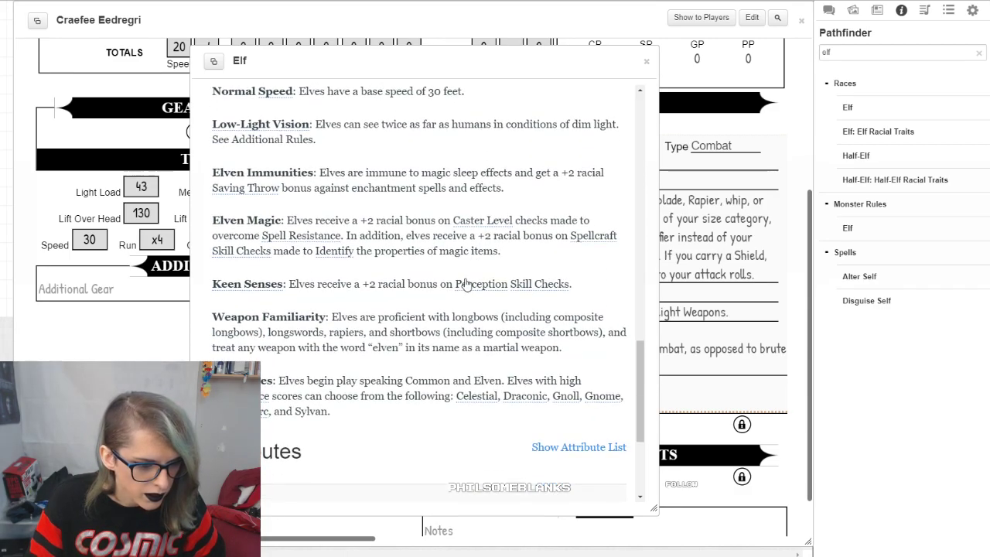
pyautogui.scroll(3, 468, 325)
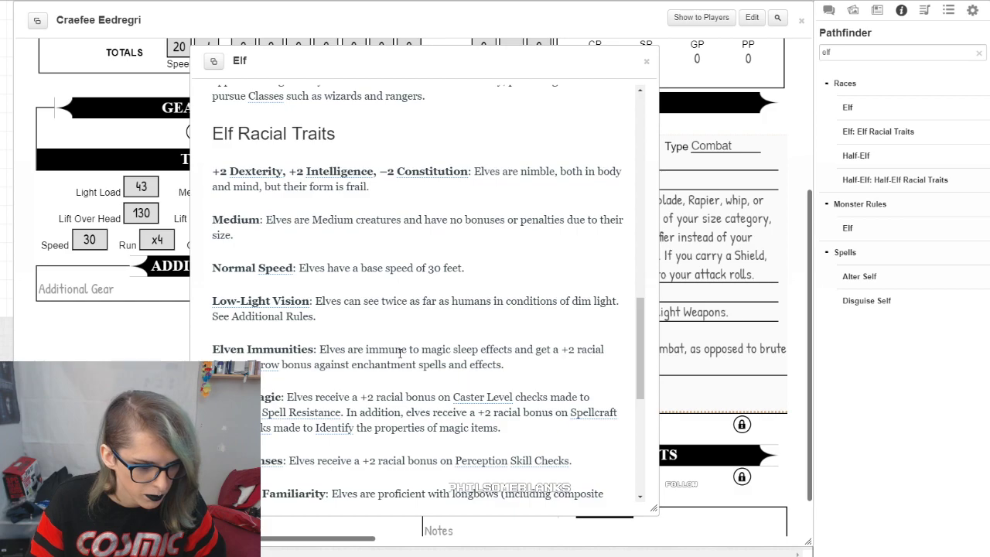
pyautogui.scroll(-1, 508, 436)
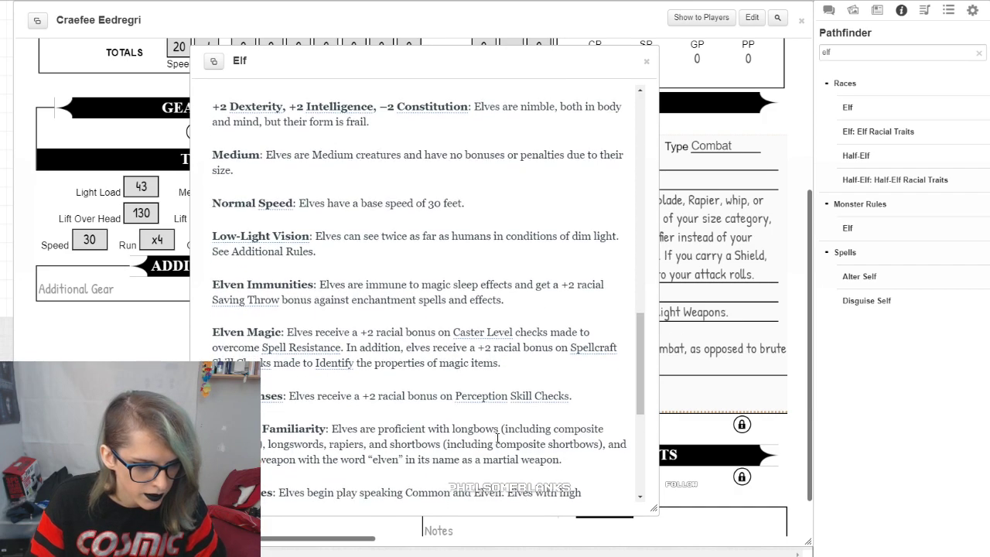
pyautogui.scroll(-2, 498, 436)
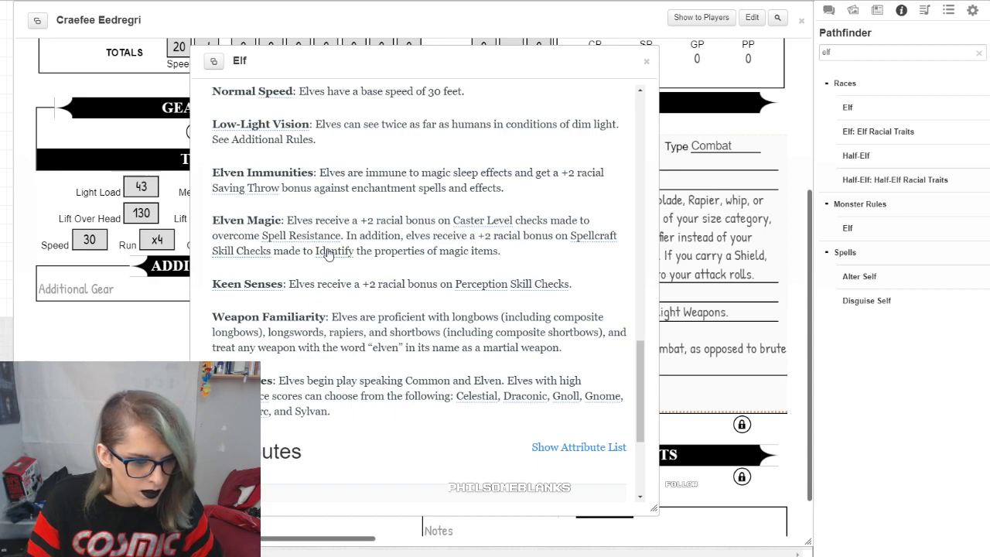
pyautogui.moveTo(406, 219); pyautogui.dragTo(571, 223)
pyautogui.click(531, 233)
pyautogui.moveTo(376, 284); pyautogui.dragTo(546, 298)
pyautogui.click(546, 303)
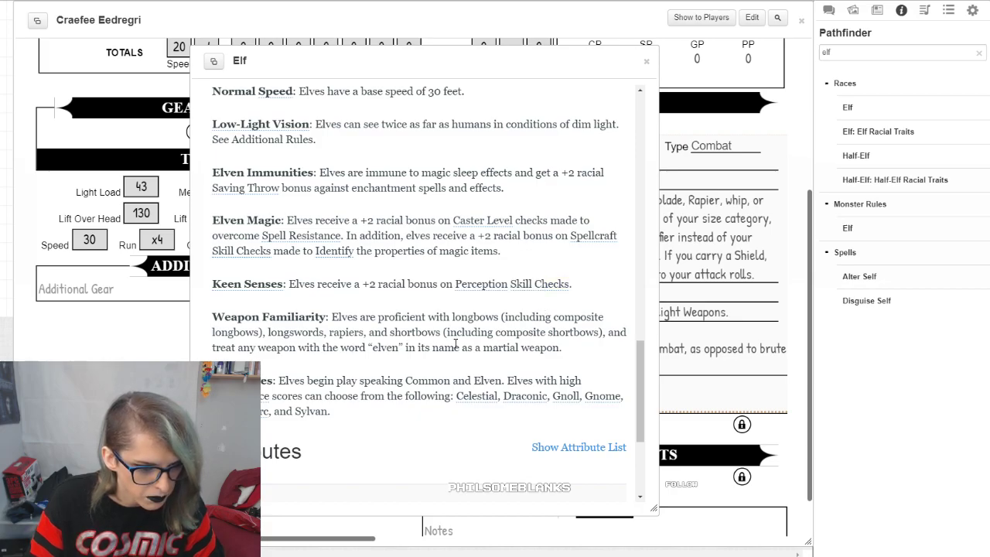
pyautogui.moveTo(467, 67); pyautogui.dragTo(770, 107)
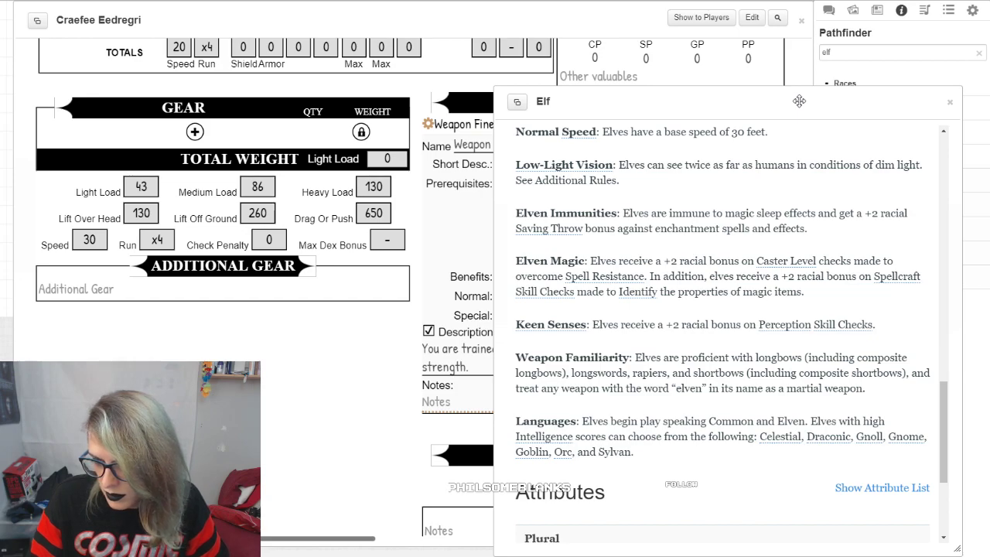
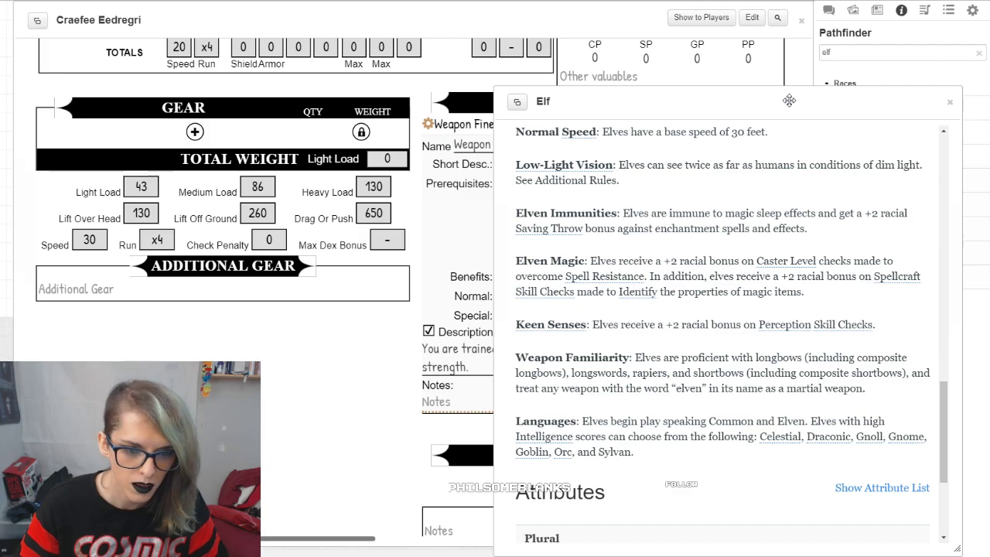
# Step: Collapse the Elf window, clear the compendium search and list the compendium's Feats category
pyautogui.press('Escape')
pyautogui.scroll(5, 232, 288)
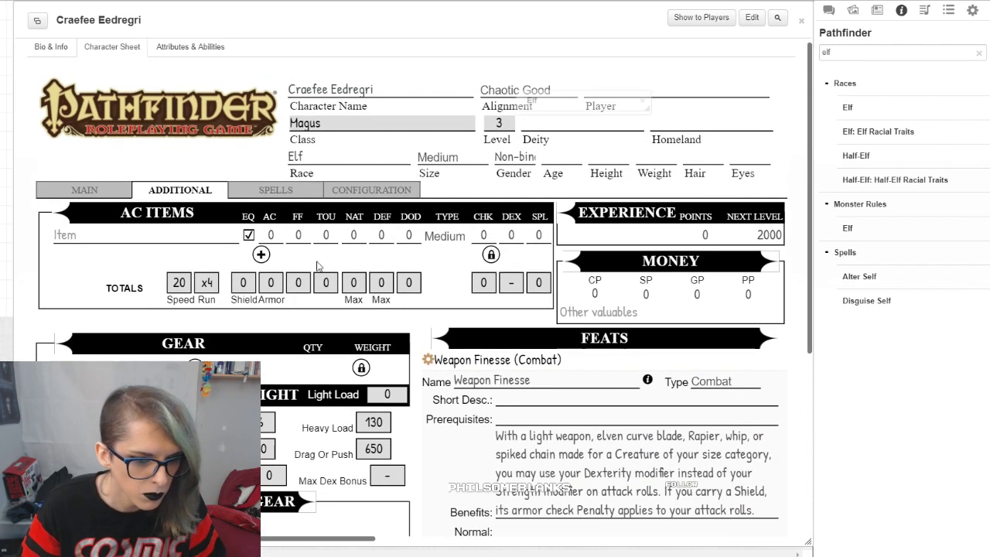
pyautogui.scroll(-3, 474, 222)
pyautogui.scroll(1, 474, 222)
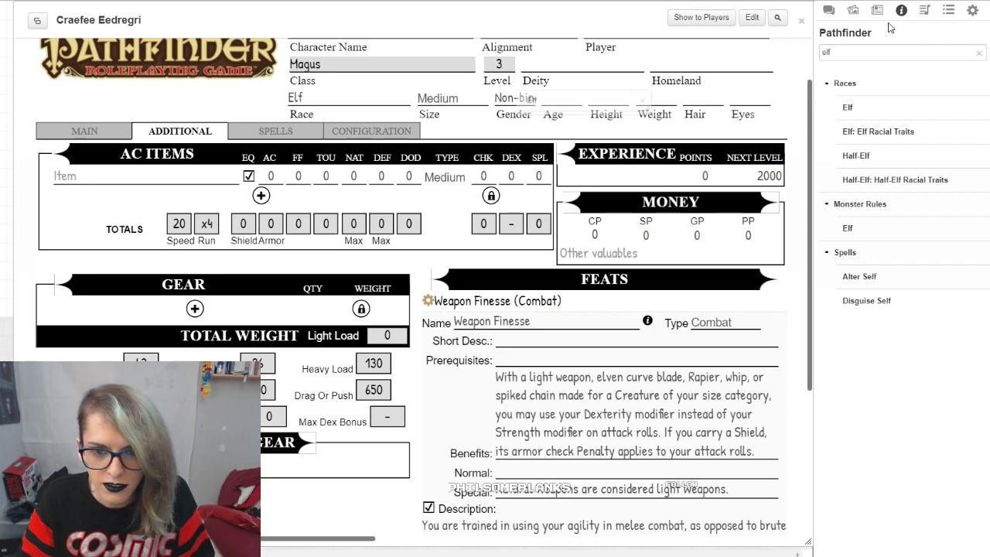
pyautogui.click(979, 53)
pyautogui.rightClick(870, 146)
pyautogui.click(876, 354)
pyautogui.click(872, 132)
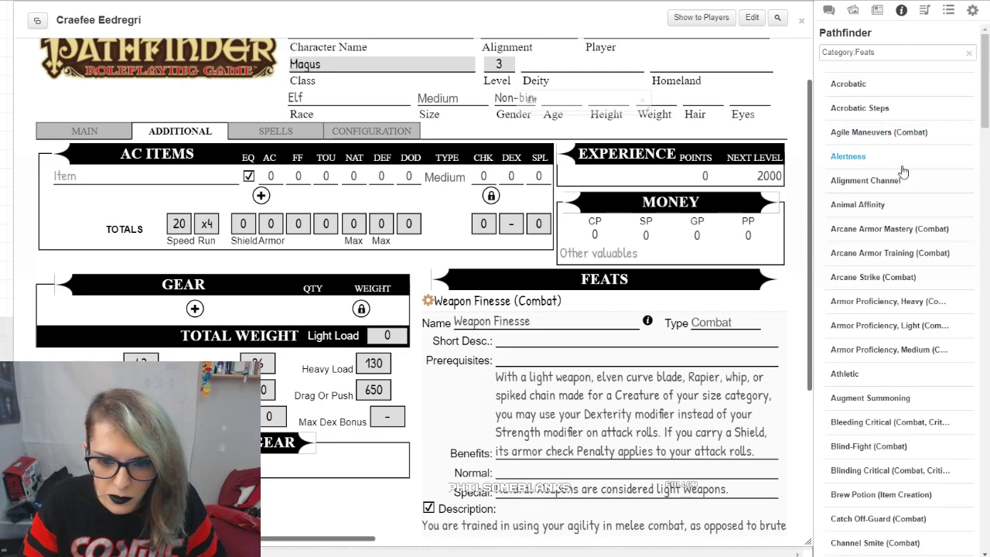
# Step: Look through the compendium's alphabetical list of feats for Dervish Dance
pyautogui.scroll(-8, 950, 181)
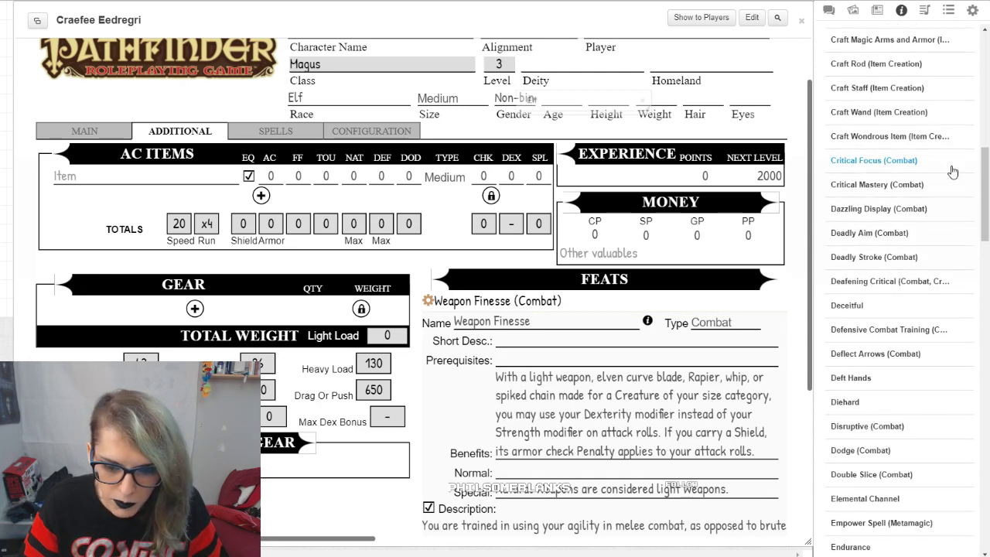
pyautogui.scroll(-3, 950, 176)
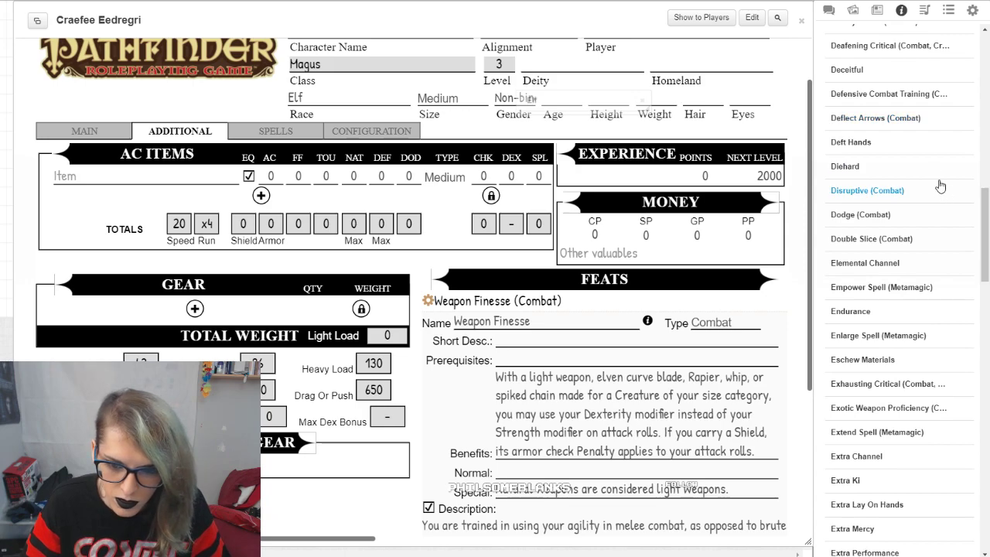
pyautogui.scroll(-5, 936, 174)
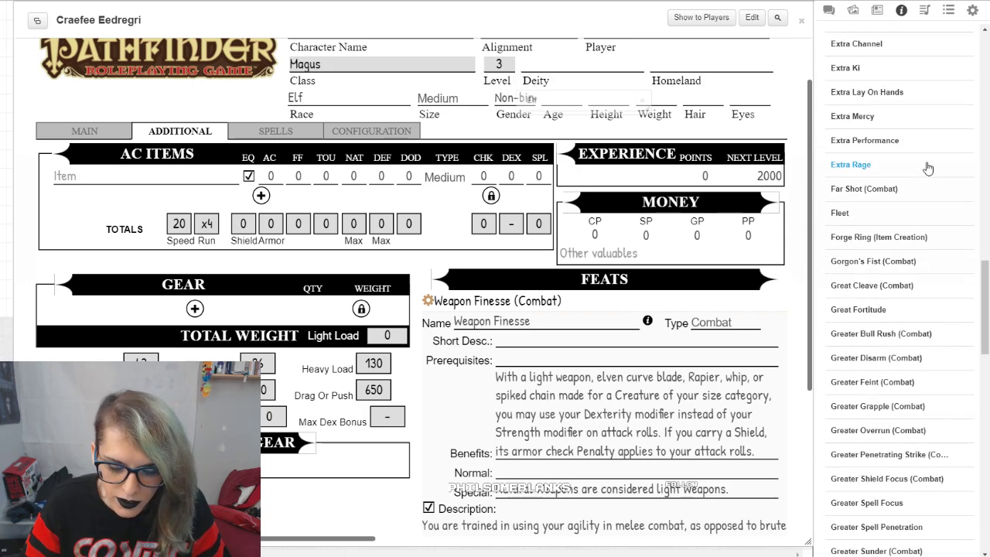
pyautogui.scroll(3, 928, 173)
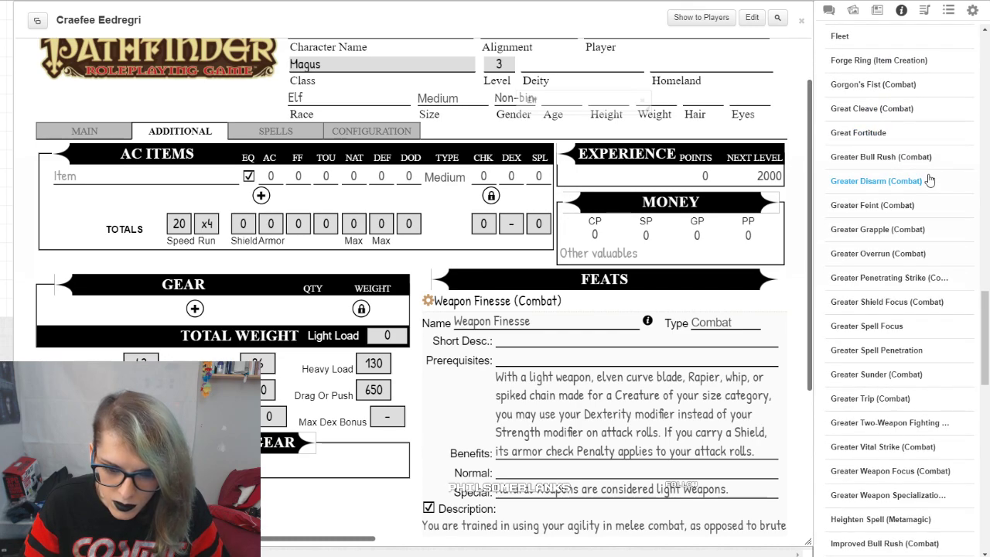
pyautogui.scroll(-12, 929, 180)
pyautogui.scroll(-1, 931, 171)
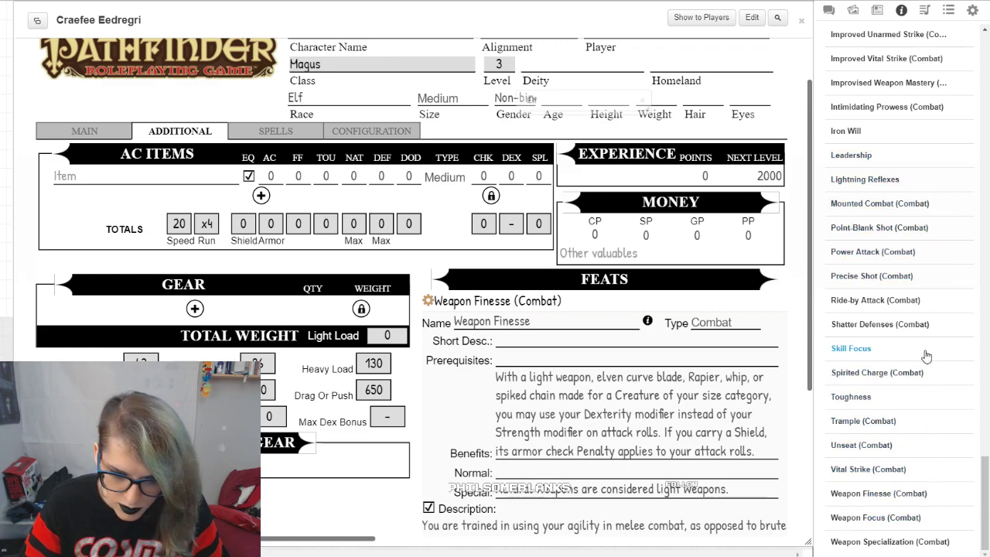
pyautogui.scroll(-2, 727, 304)
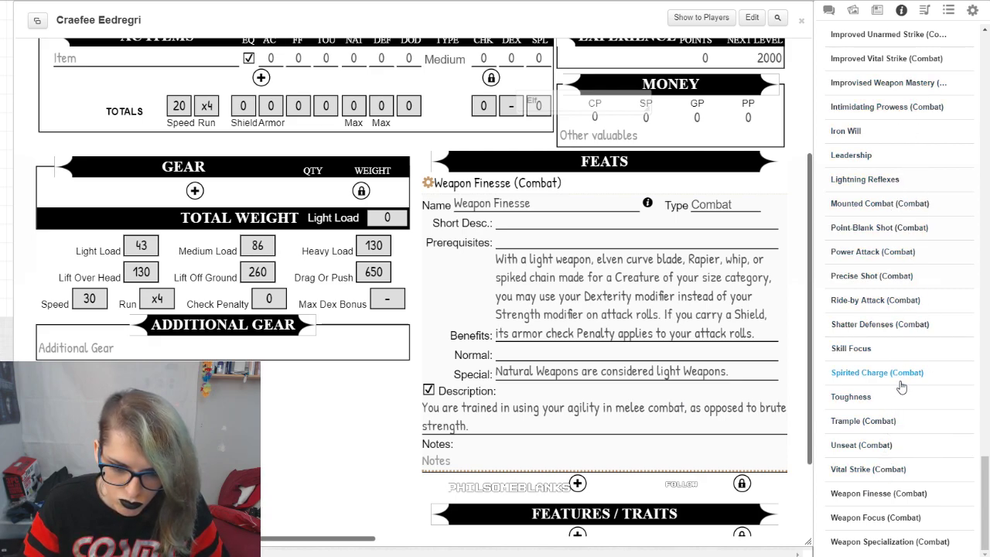
pyautogui.scroll(20, 839, 303)
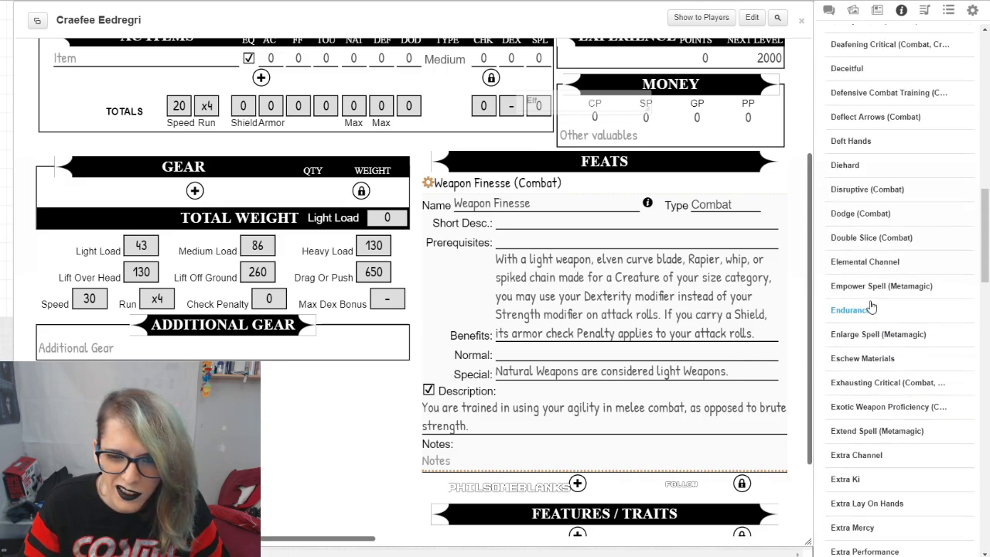
pyautogui.tripleClick(854, 51)
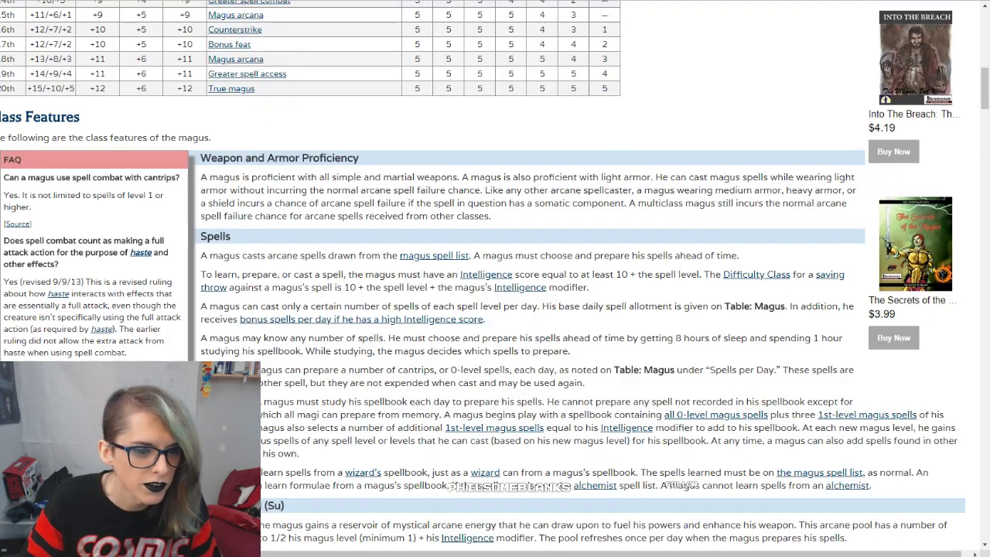
# Step: Switch to the Pathfinder SRD website, search it for "dervish dance" and open the Dervish Dance (Combat) feat page
pyautogui.scroll(10, 859, 20)
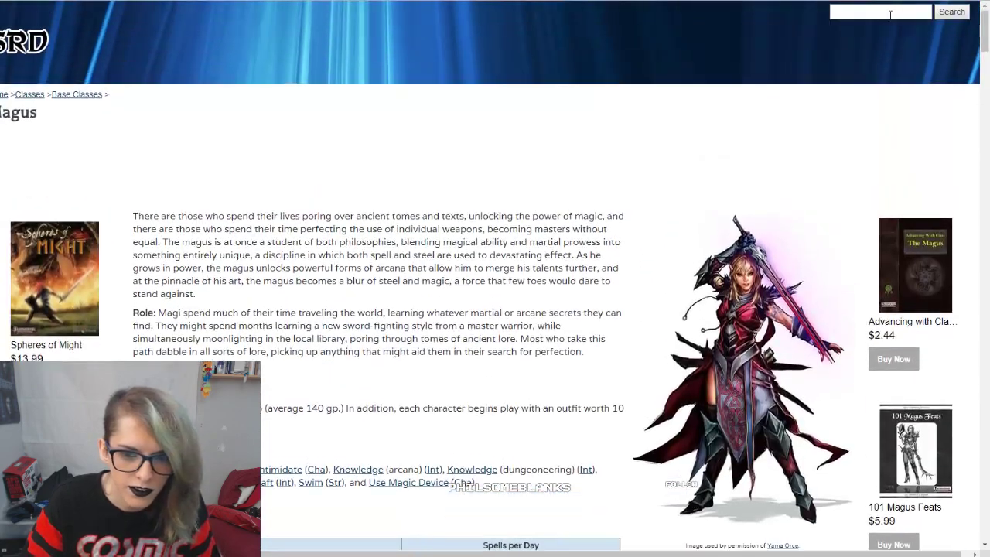
pyautogui.click(899, 12)
pyautogui.write('der')
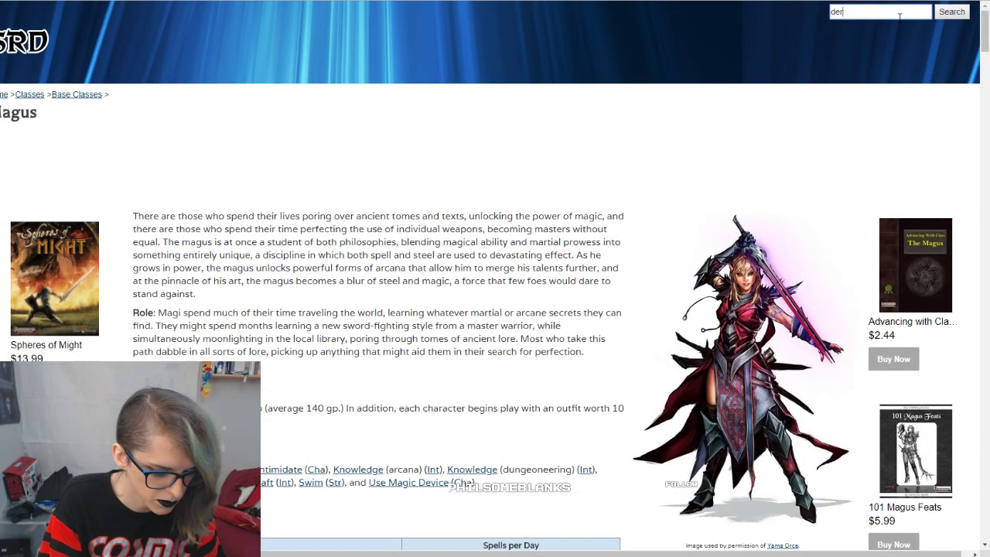
pyautogui.write('vish dance')
pyautogui.press('Return')
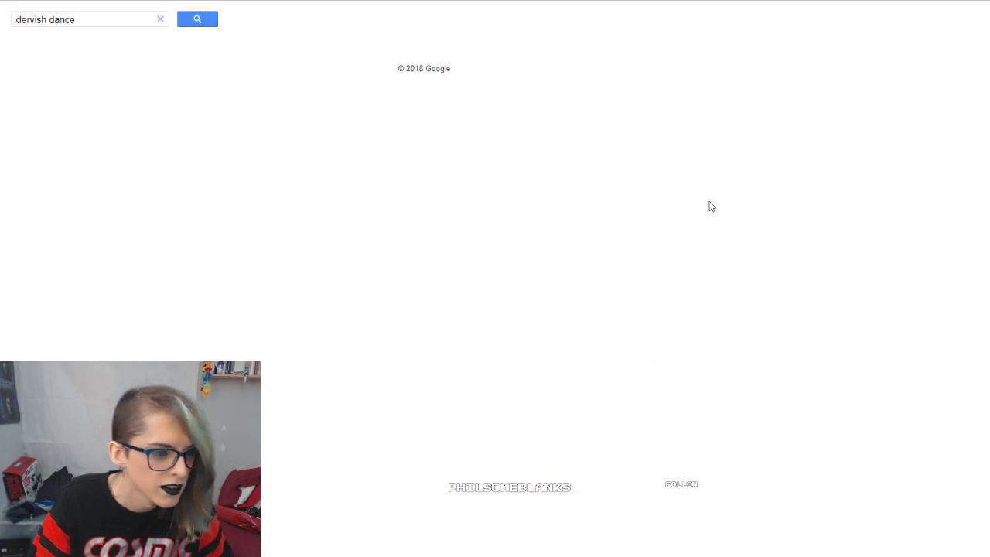
pyautogui.click(4, 143)
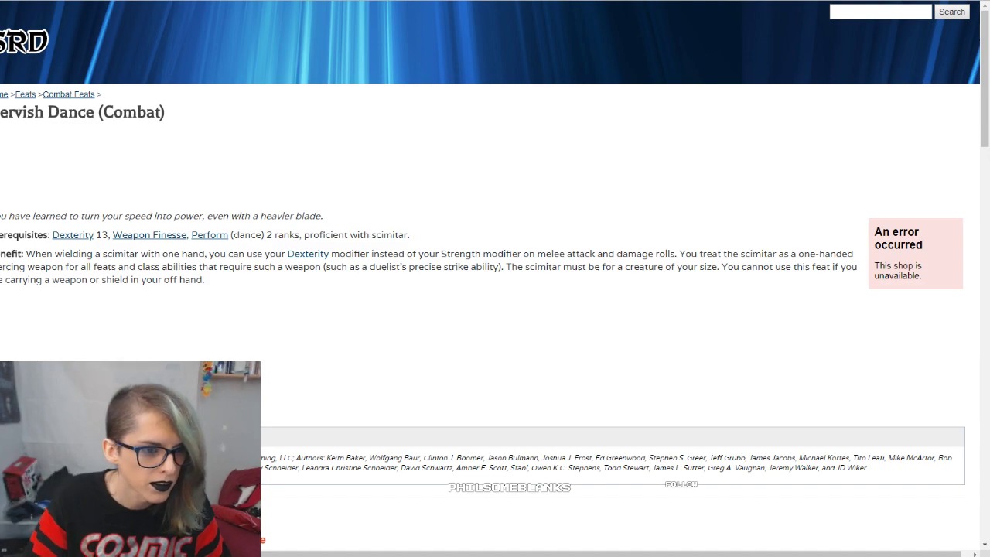
# Step: Switch back to Roll20 and search the Pathfinder compendium for "Dervish Dance"
pyautogui.hotkey('ctrl', 'Tab')
pyautogui.tripleClick(877, 52)
pyautogui.write('Dervish Dance')
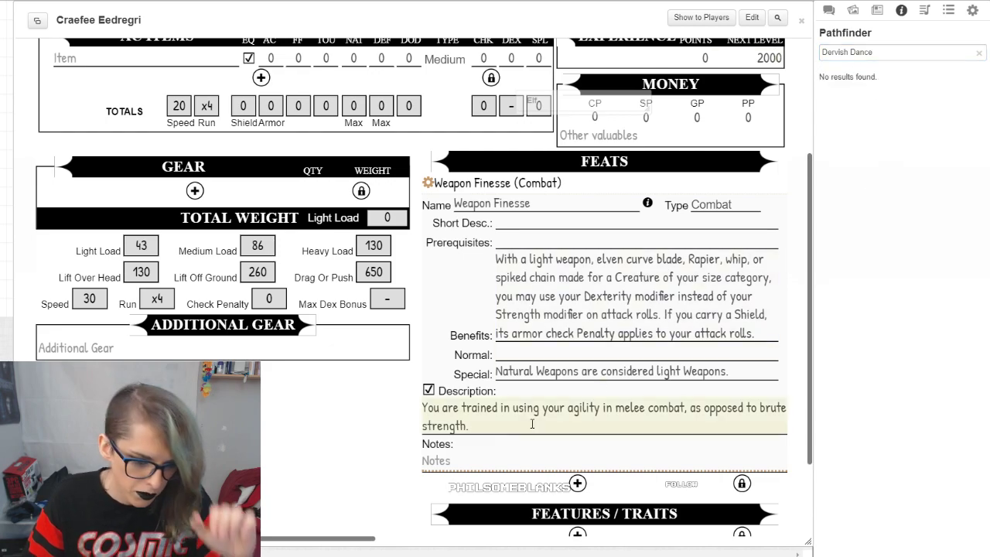
# Step: Add a new feat entry below Weapon Finesse, name it Dervish Dance and set its type to Combat
pyautogui.click(577, 484)
pyautogui.scroll(-2, 526, 347)
pyautogui.click(484, 325)
pyautogui.write('Dervish Dar')
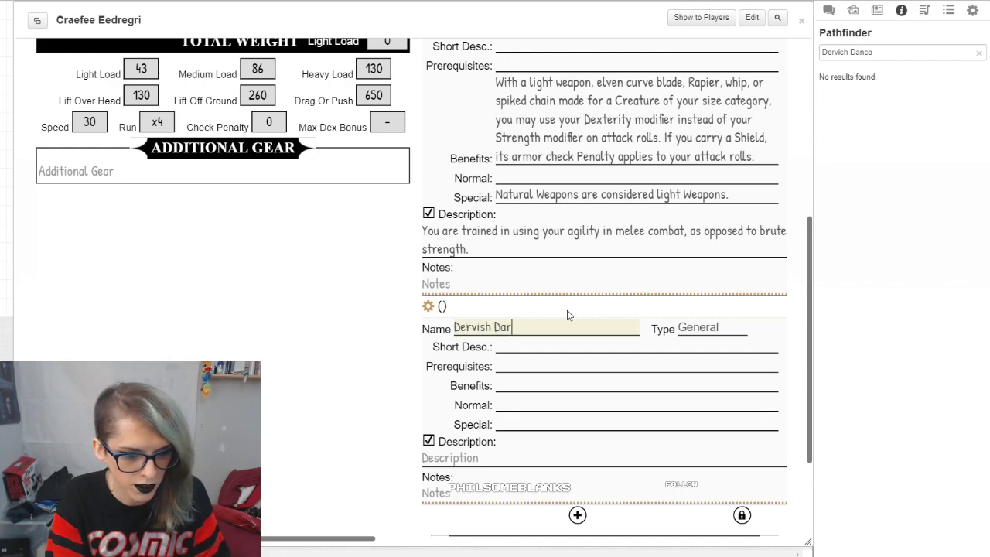
pyautogui.press('Tab')
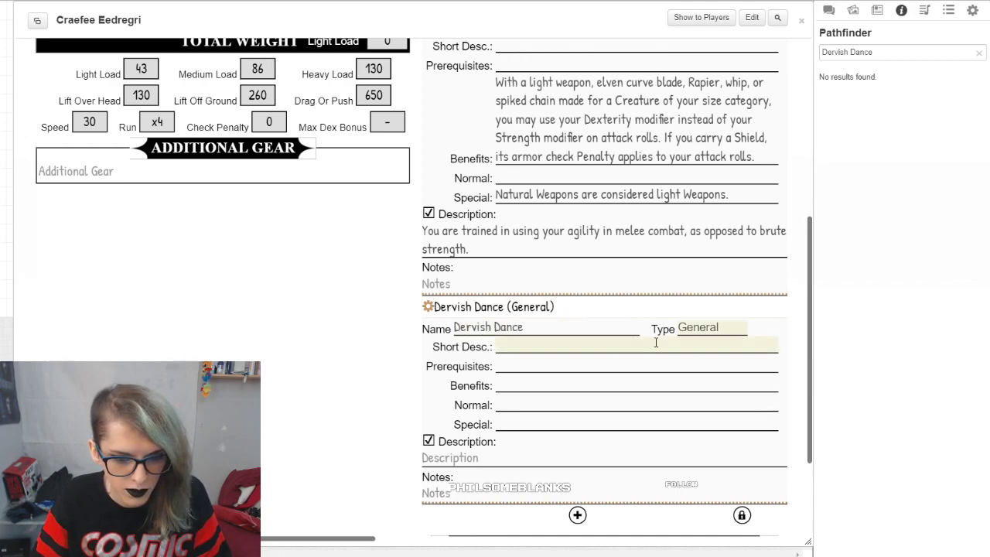
pyautogui.click(700, 328)
pyautogui.click(670, 349)
# Step: Copy the italic introductory sentence from the SRD's Dervish Dance page into the feat's Short Desc. field
pyautogui.click(599, 347)
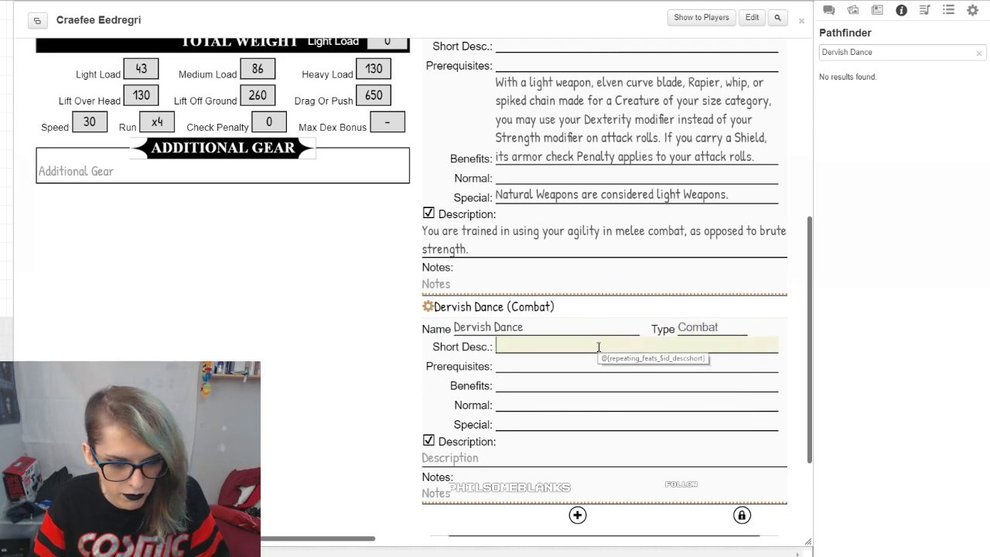
pyautogui.scroll(2, 712, 348)
pyautogui.click(143, 1)
pyautogui.moveTo(323, 217); pyautogui.dragTo(0, 215)
pyautogui.hotkey('ctrl', 'c')
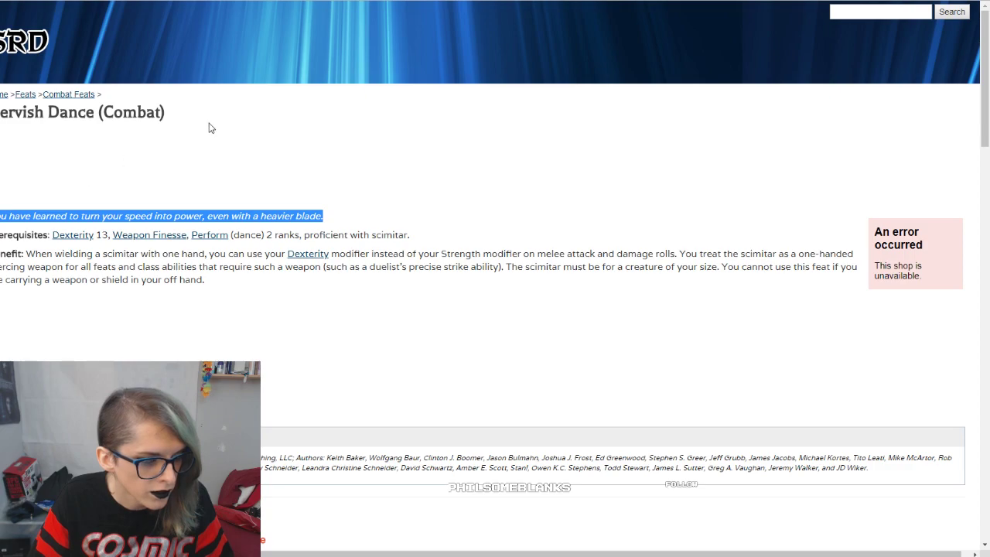
pyautogui.click(46, 1)
pyautogui.click(15, 1)
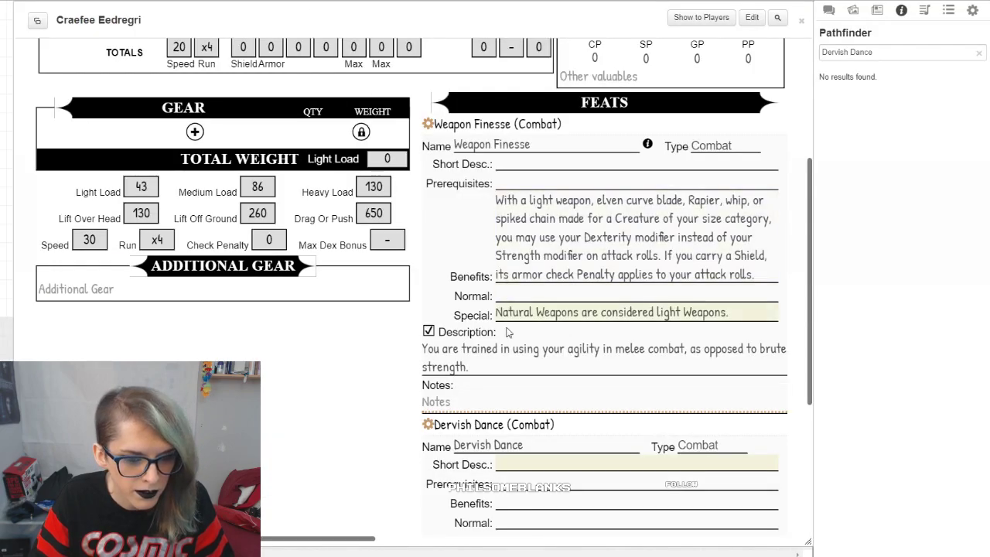
pyautogui.click(468, 403)
pyautogui.click(528, 462)
pyautogui.hotkey('ctrl', 'v')
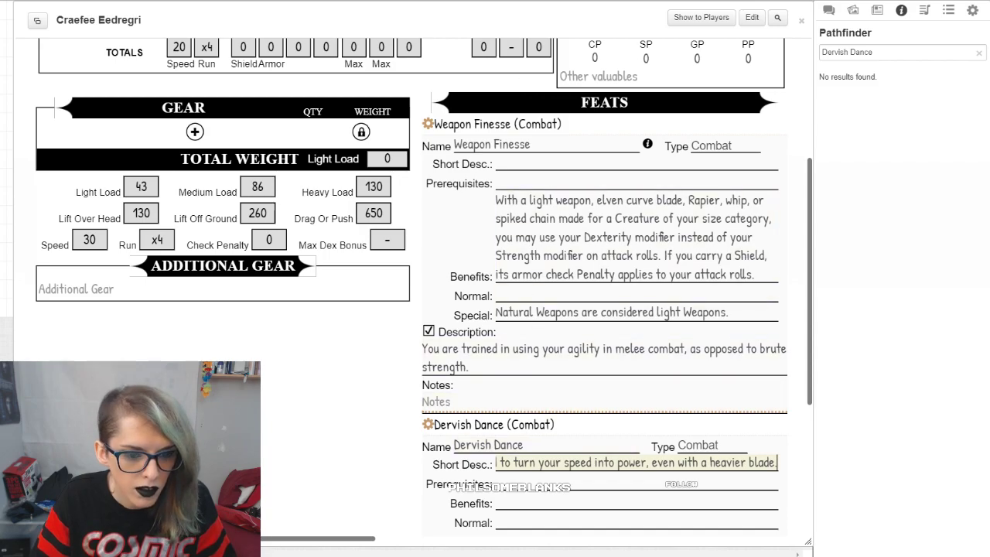
# Step: Copy the prerequisites text from the SRD page into the Prerequisites field of Dervish Dance
pyautogui.click(154, 1)
pyautogui.moveTo(410, 237); pyautogui.dragTo(50, 237)
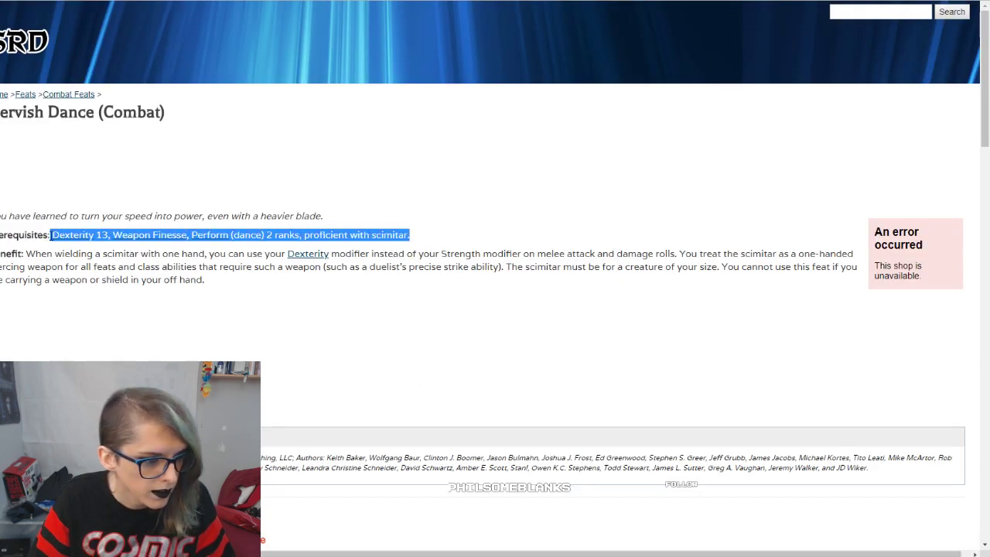
pyautogui.hotkey('ctrl', 'c')
pyautogui.hotkey('ctrl', 'Tab')
pyautogui.click(532, 497)
pyautogui.hotkey('ctrl', 'v')
# Step: Copy the full benefit paragraph from the SRD page into the Benefits field of Dervish Dance
pyautogui.hotkey('ctrl', 'Tab')
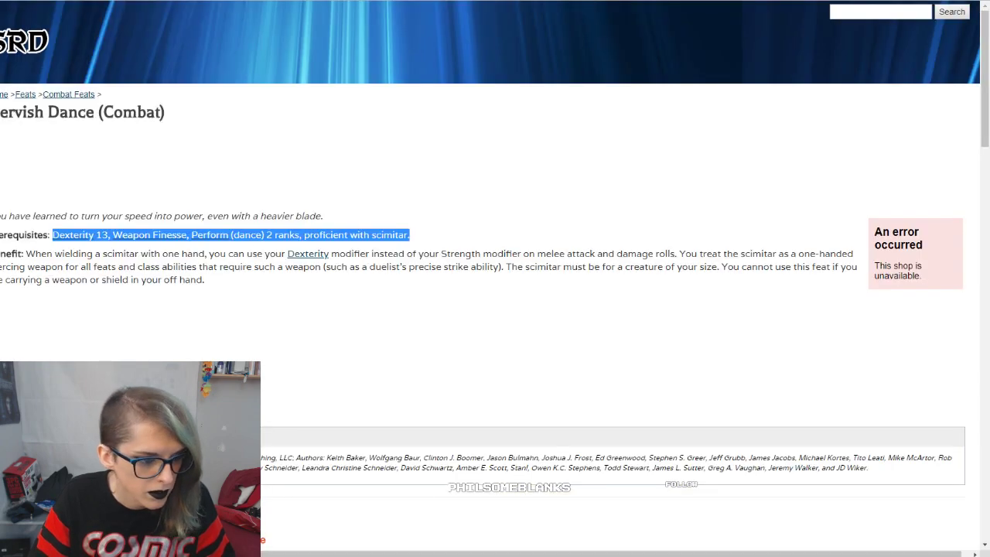
pyautogui.moveTo(241, 282); pyautogui.dragTo(11, 255)
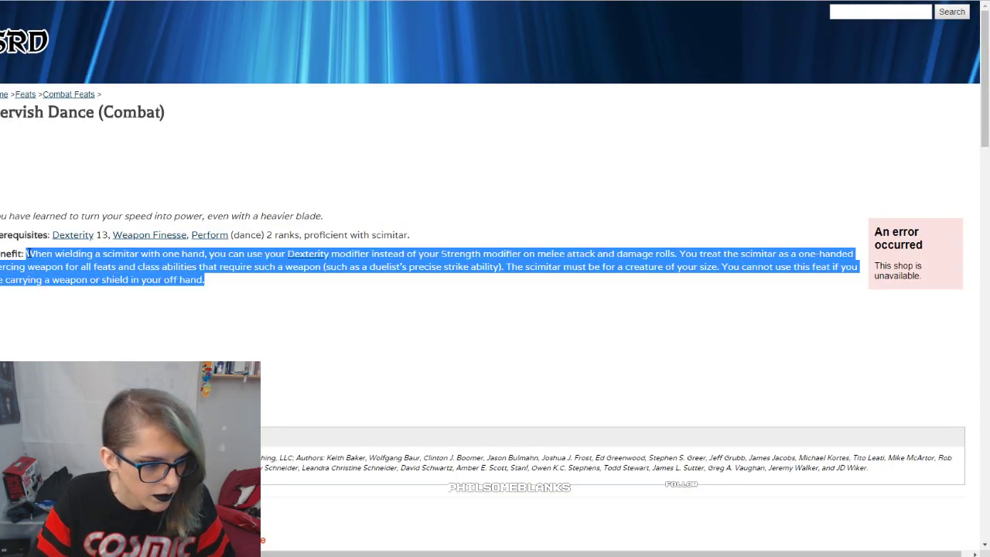
pyautogui.hotkey('ctrl', 'c')
pyautogui.hotkey('ctrl', 'Tab')
pyautogui.hotkey('ctrl', 'Tab')
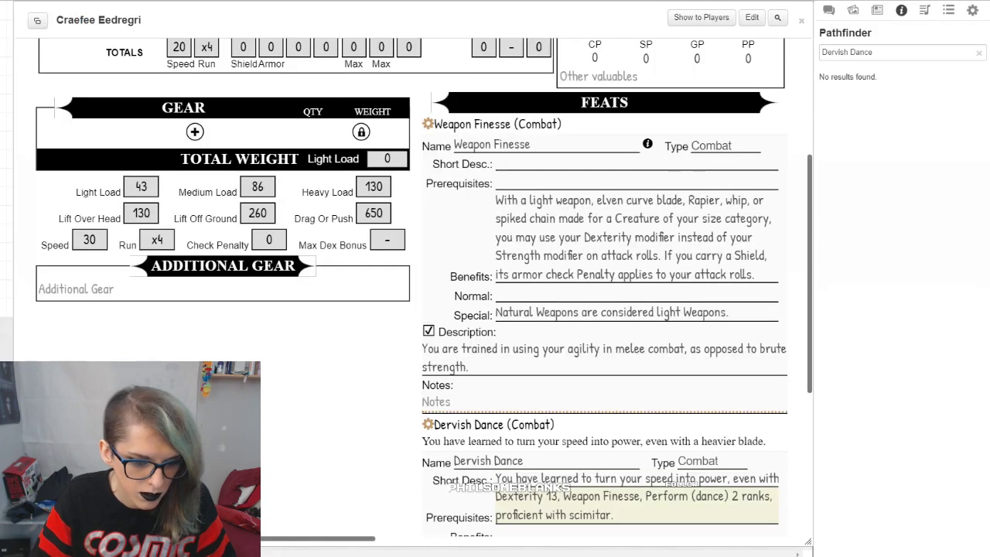
pyautogui.scroll(-1, 584, 456)
pyautogui.click(549, 418)
pyautogui.hotkey('ctrl', 'v')
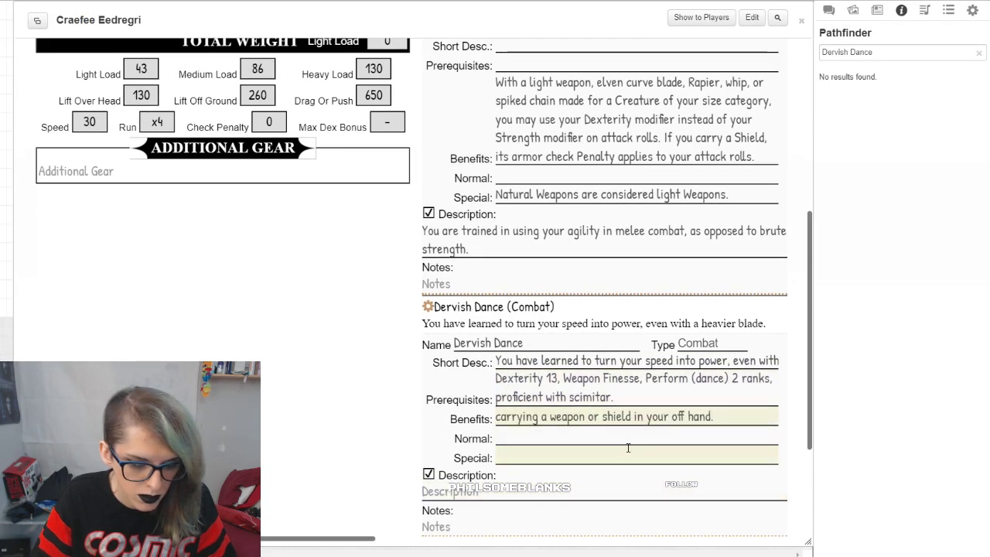
pyautogui.scroll(-3, 639, 462)
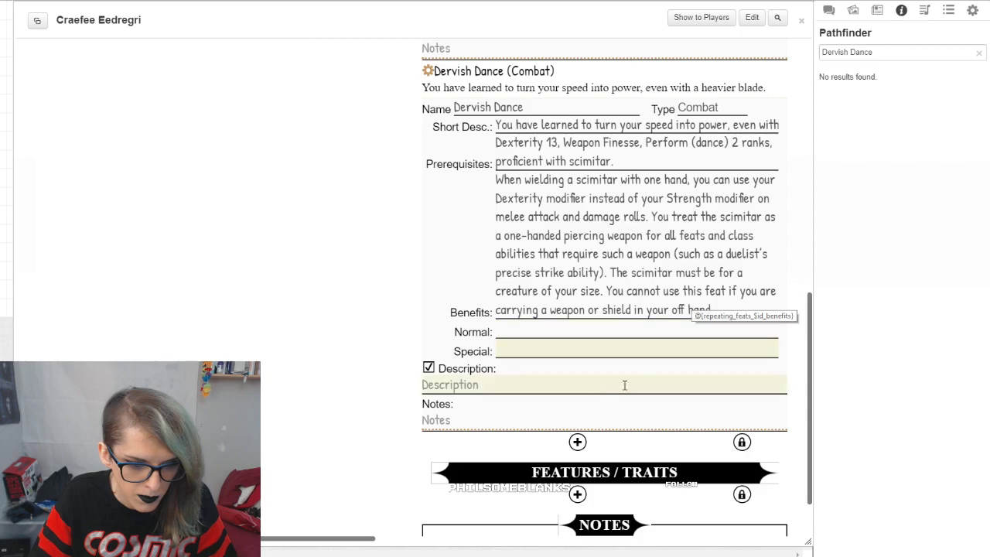
# Step: Cut the whole sentence out of the Short Desc. field of Dervish Dance
pyautogui.scroll(2, 433, 232)
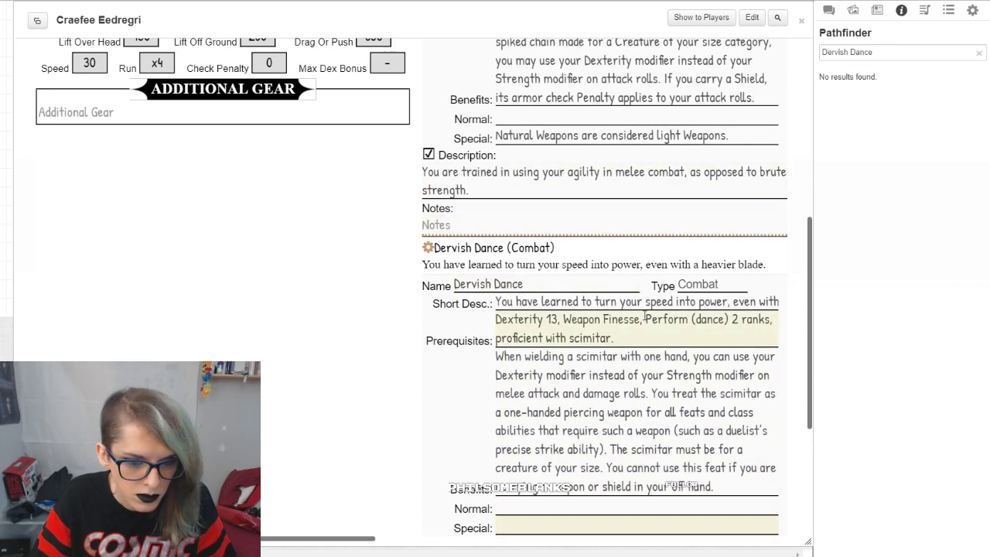
pyautogui.moveTo(497, 302); pyautogui.dragTo(913, 306)
pyautogui.scroll(-2, 607, 457)
pyautogui.middleClick(604, 442)
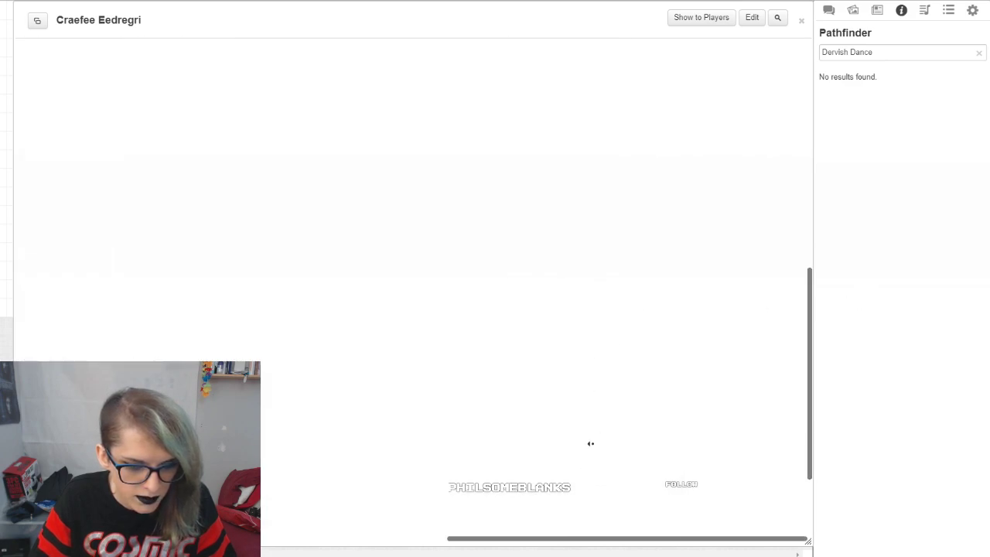
pyautogui.middleClick(603, 395)
pyautogui.moveTo(516, 185); pyautogui.dragTo(732, 193)
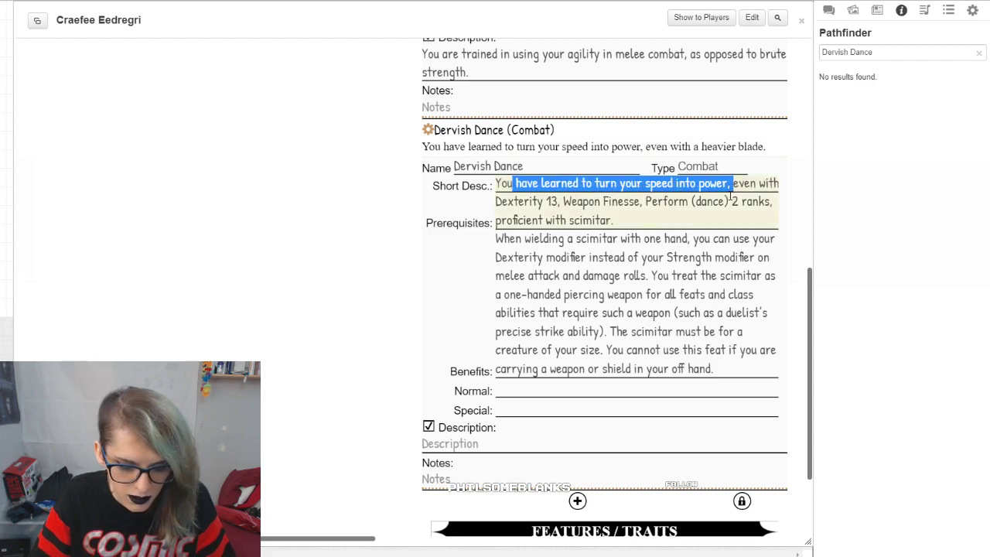
pyautogui.moveTo(497, 184); pyautogui.dragTo(855, 186)
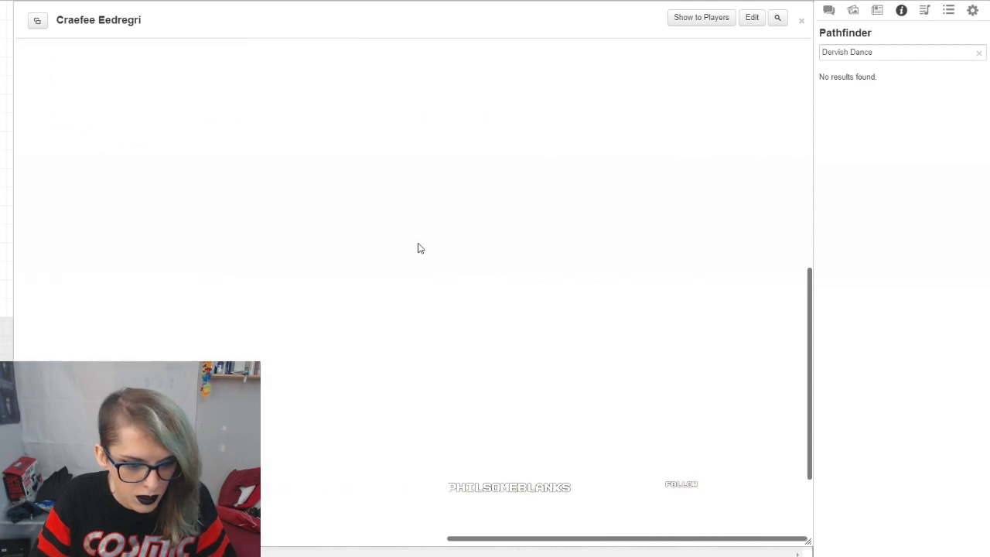
# Step: Paste the cut sentence into the Description field of Dervish Dance and bring the sheet's feat column back into view
pyautogui.middleClick(578, 372)
pyautogui.middleClick(380, 320)
pyautogui.middleClick(421, 324)
pyautogui.scroll(10, 717, 249)
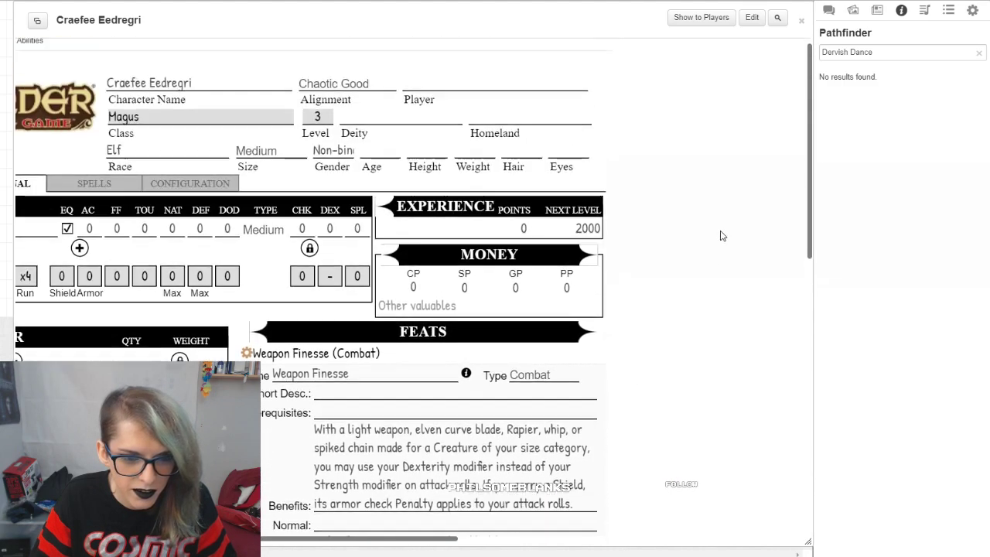
pyautogui.scroll(-8, 653, 178)
pyautogui.scroll(-2, 625, 233)
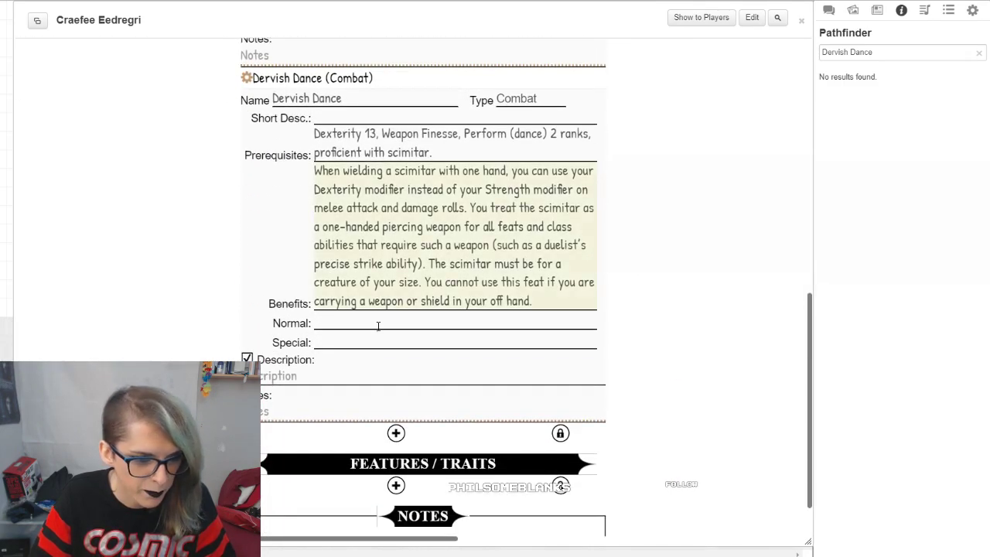
pyautogui.click(329, 369)
pyautogui.hotkey('ctrl', 'v')
pyautogui.click(662, 308)
pyautogui.click(267, 413)
pyautogui.scroll(-1, 621, 223)
pyautogui.scroll(1, 648, 285)
pyautogui.hscroll(-2, 648, 284)
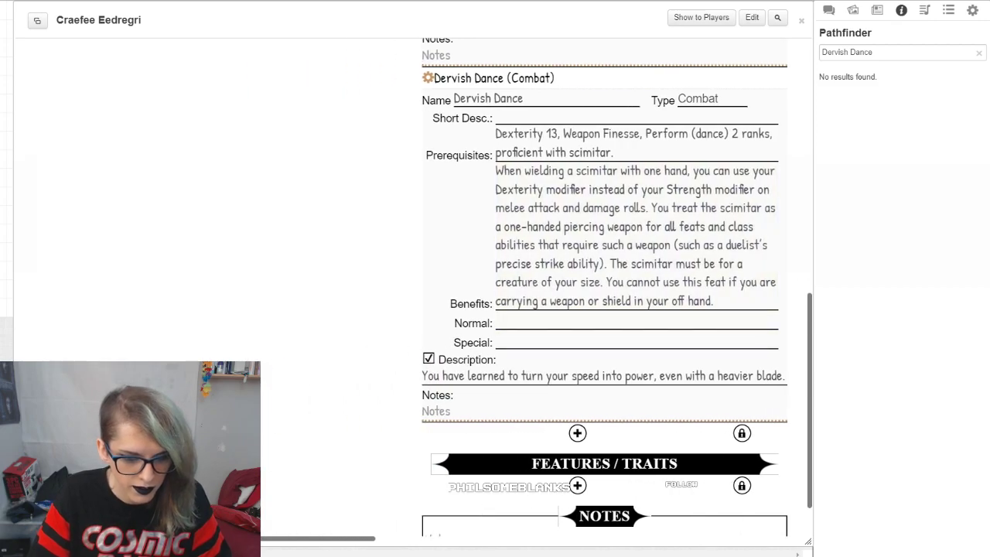
pyautogui.scroll(-1, 376, 353)
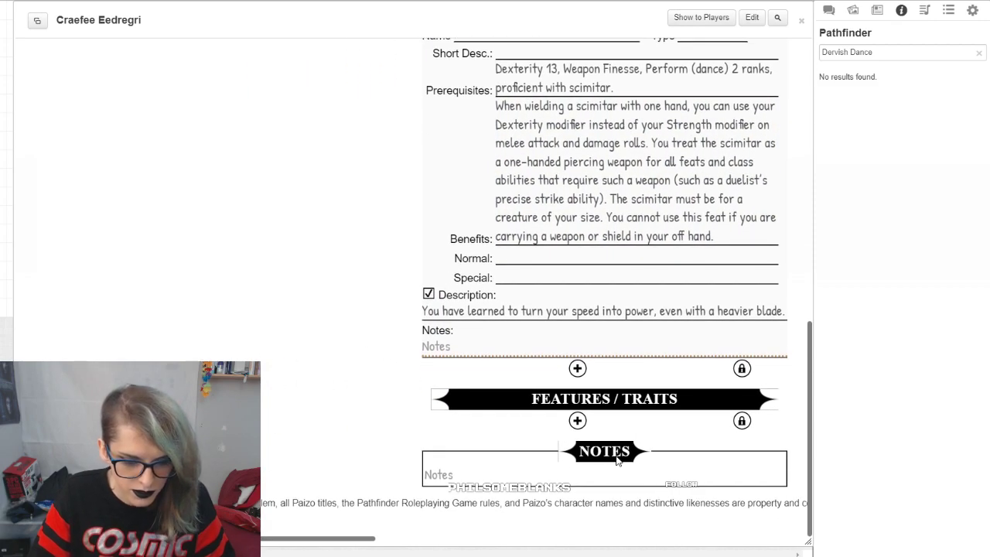
pyautogui.scroll(5, 309, 336)
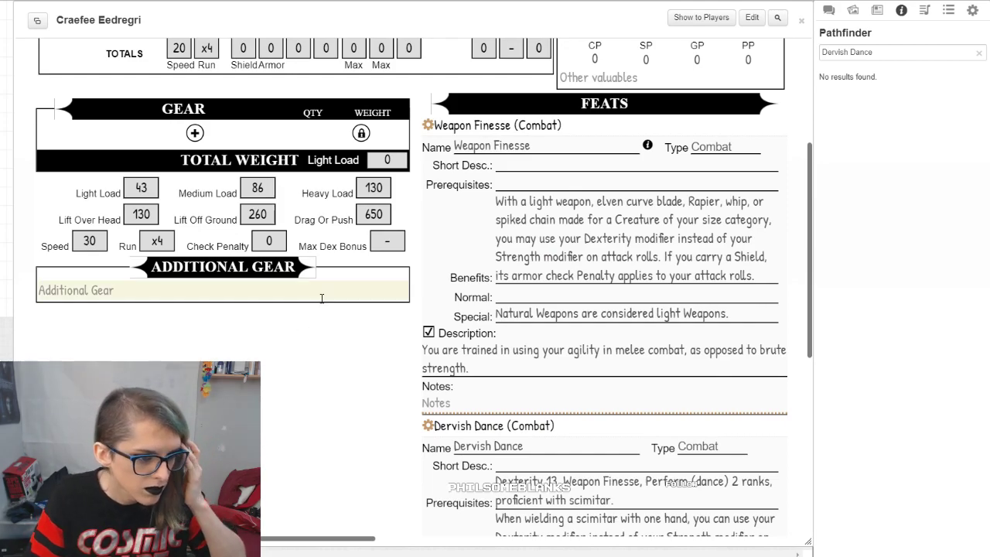
pyautogui.scroll(3, 325, 309)
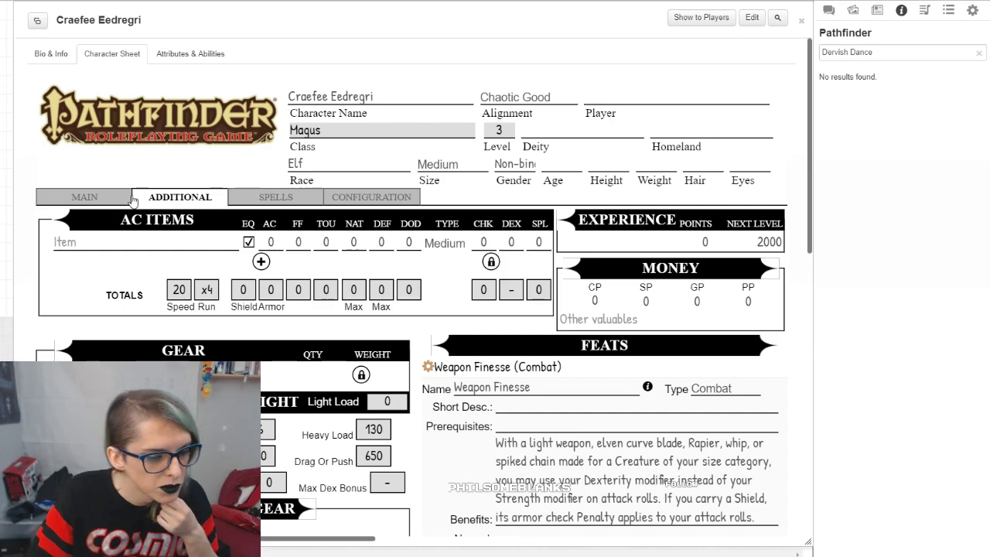
pyautogui.click(400, 199)
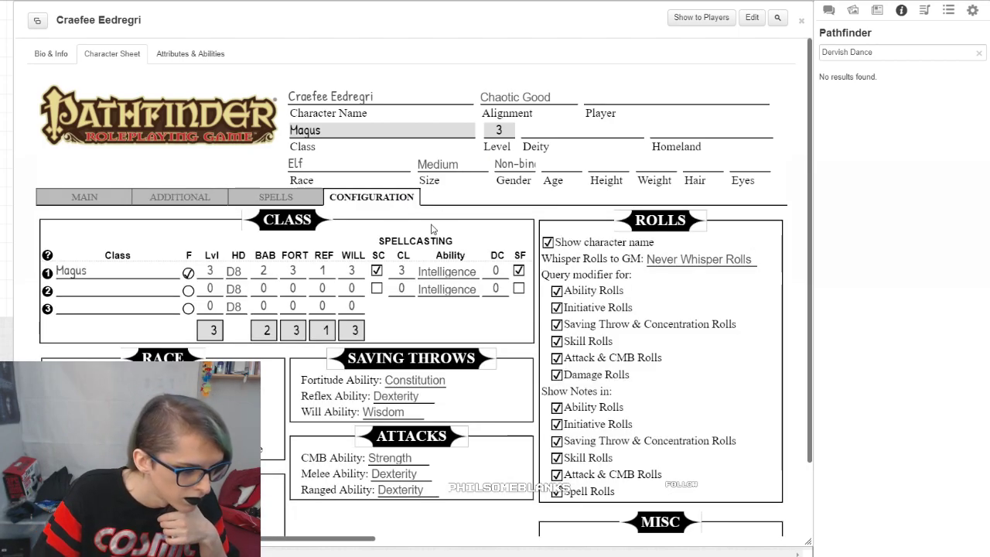
pyautogui.scroll(-1, 431, 229)
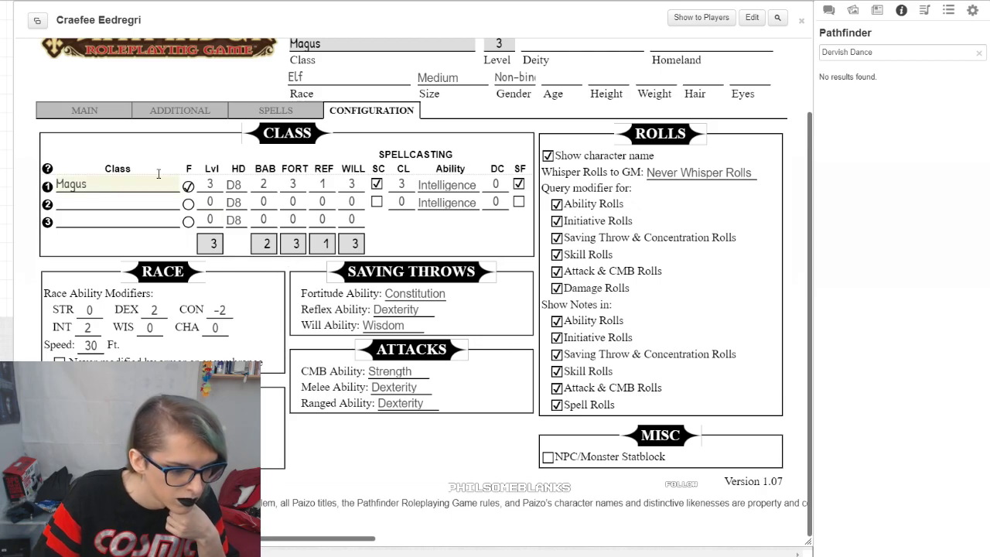
# Step: Set the base Strength and Dexterity scores to 10 among the main ability scores of the character sheet
pyautogui.click(85, 110)
pyautogui.doubleClick(128, 171)
pyautogui.write('10')
pyautogui.press('BackSpace')
pyautogui.write('2')
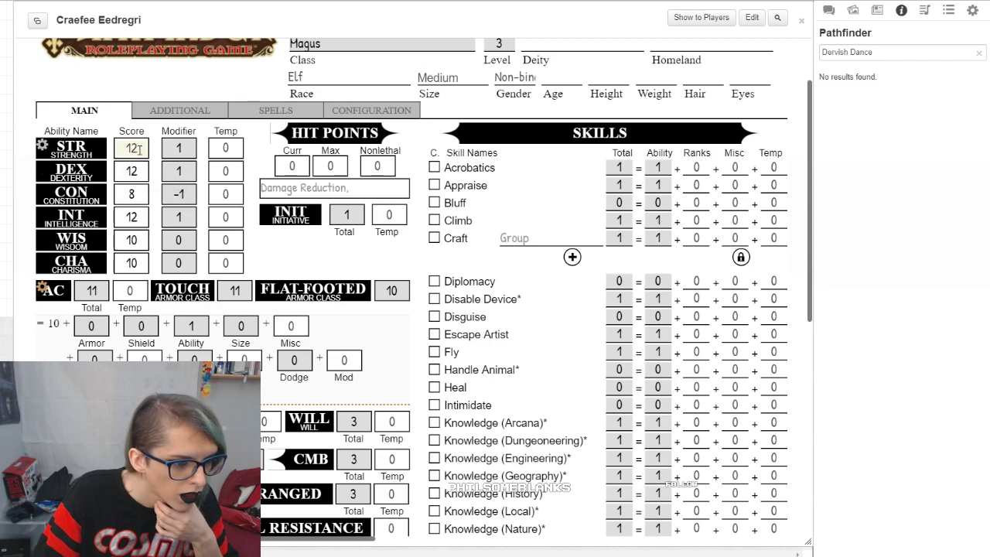
pyautogui.click(143, 145)
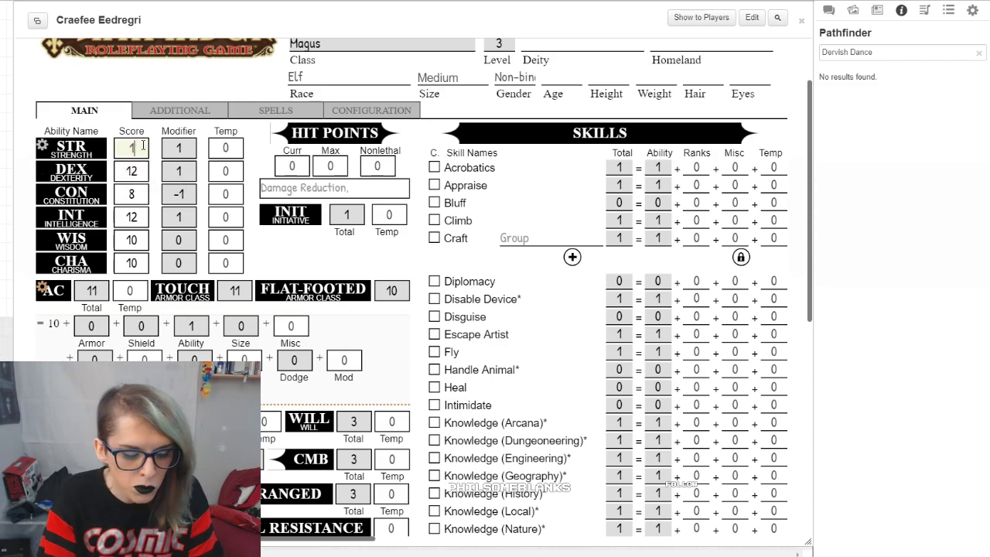
pyautogui.click(180, 110)
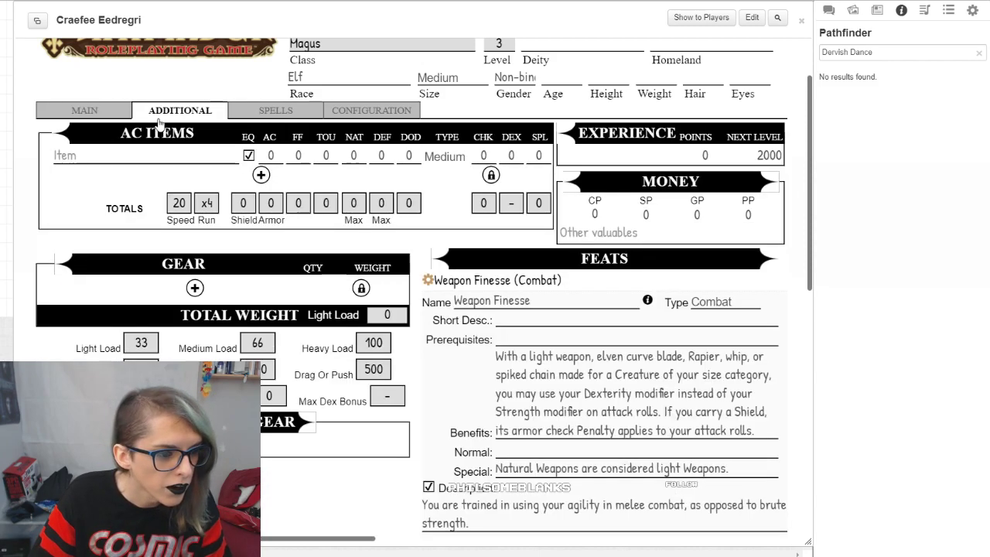
pyautogui.click(108, 112)
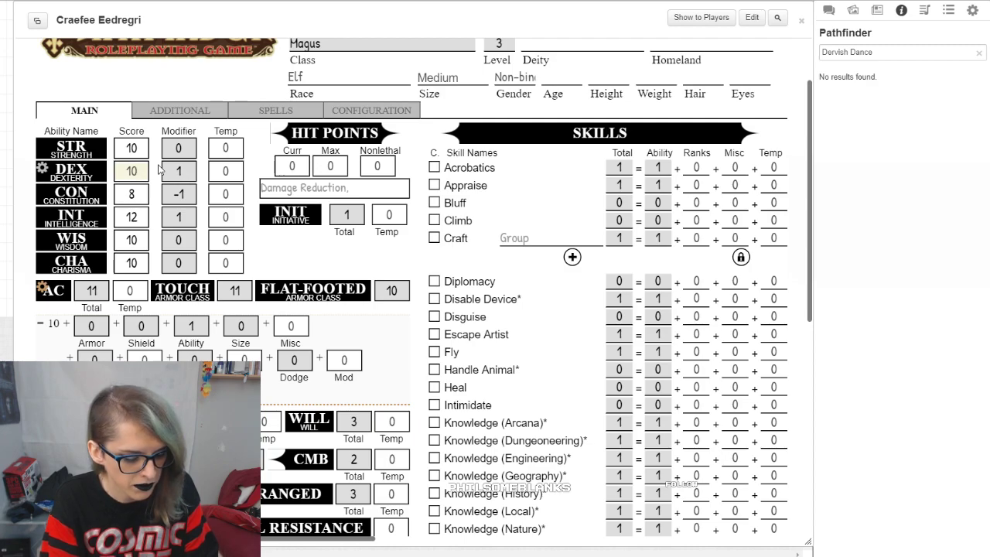
pyautogui.click(216, 144)
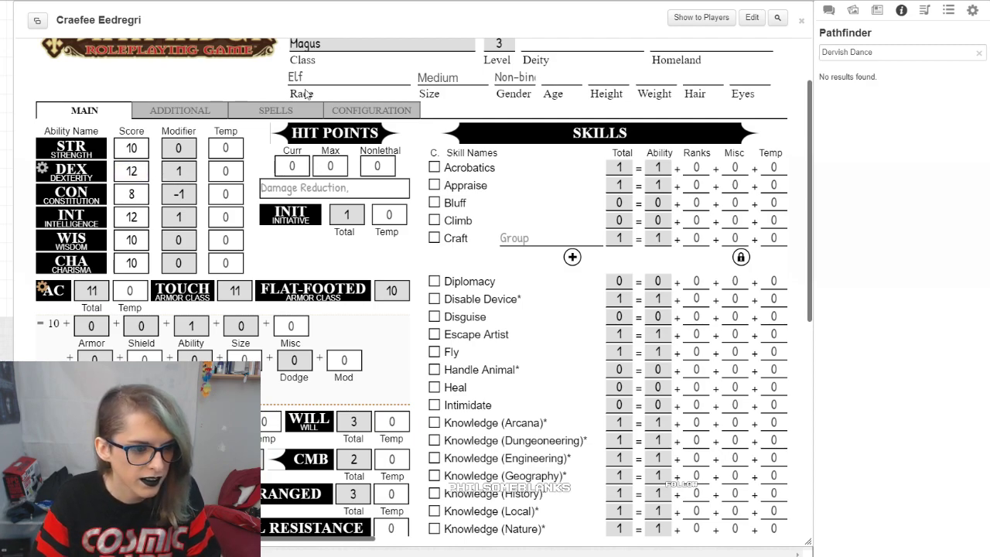
# Step: Switch to the SRD's Pathfinder ability score calculator and choose the High Fantasy: 20 budget with Elf as the race
pyautogui.hotkey('ctrl', 'Tab')
pyautogui.click(271, 208)
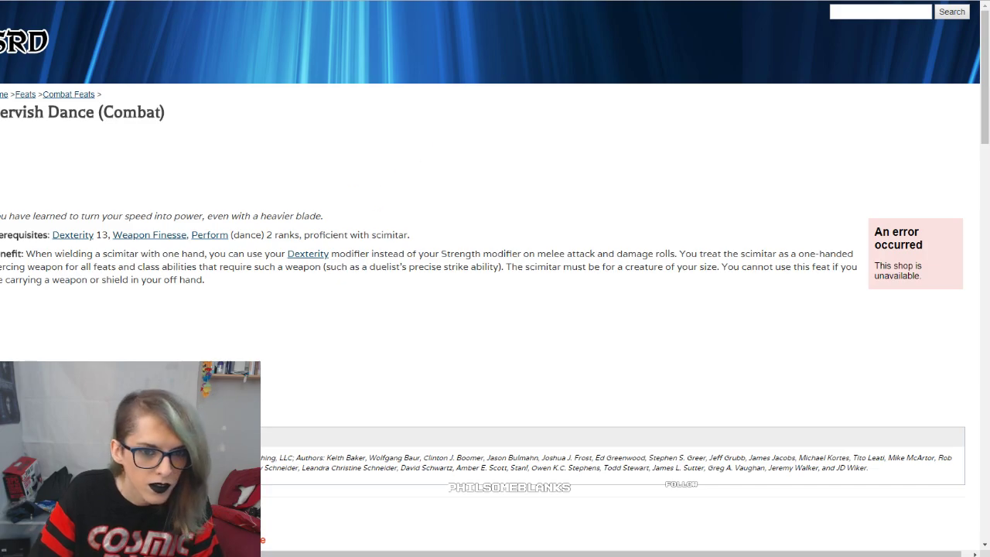
pyautogui.scroll(-12, 456, 187)
pyautogui.scroll(4, 946, 284)
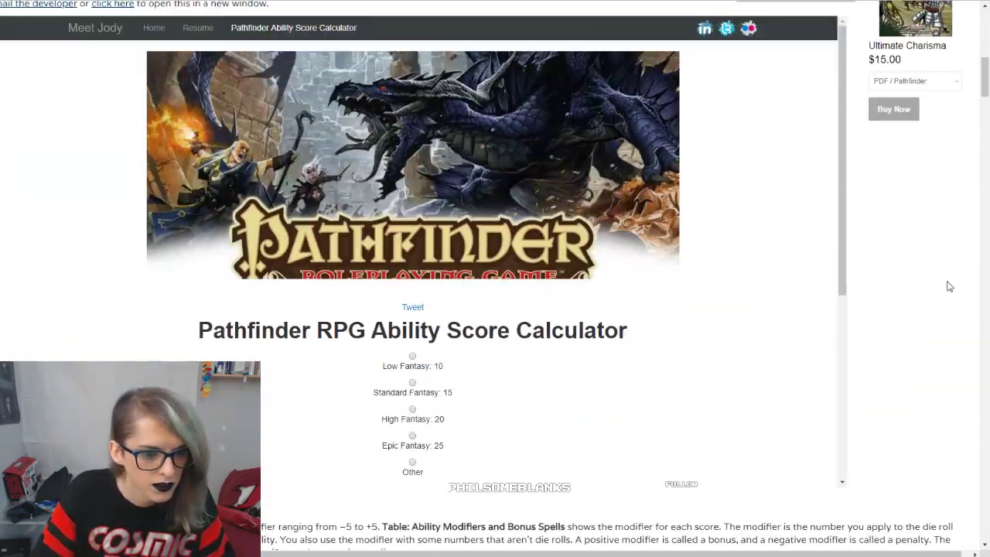
pyautogui.click(480, 348)
pyautogui.scroll(-3, 718, 157)
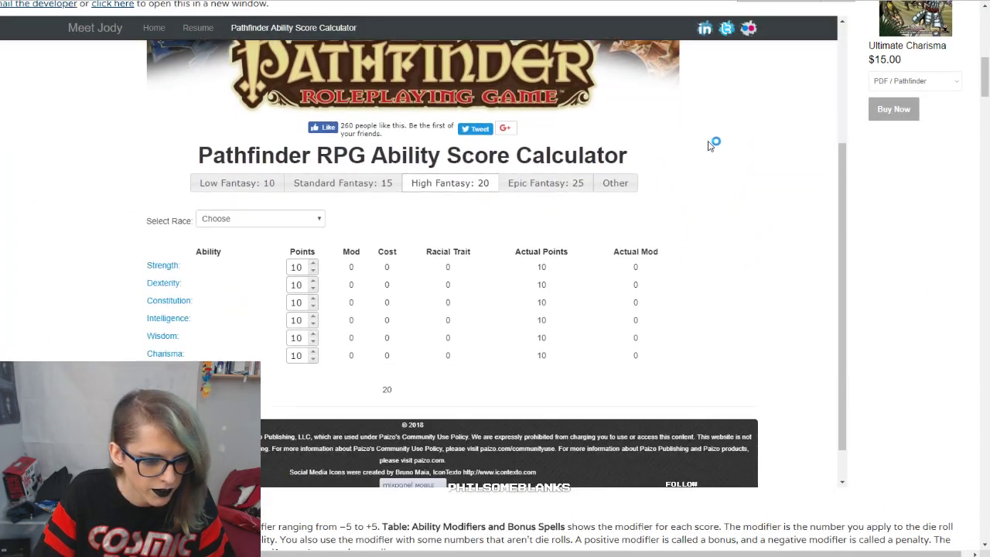
pyautogui.click(317, 205)
pyautogui.click(224, 238)
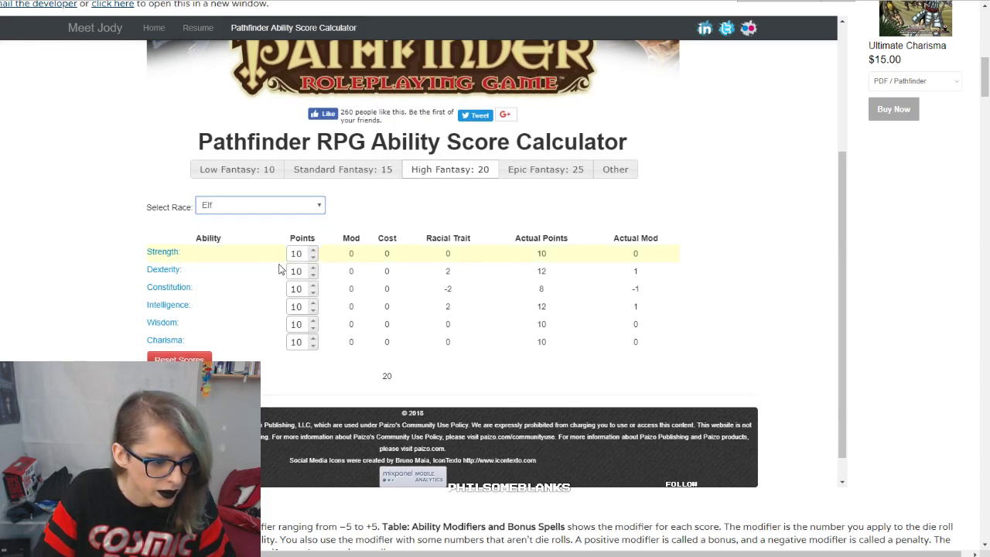
# Step: Set the calculator's points to 15 for Dexterity, 15 for Intelligence and 14 for Constitution
pyautogui.doubleClick(313, 267)
pyautogui.click(313, 266)
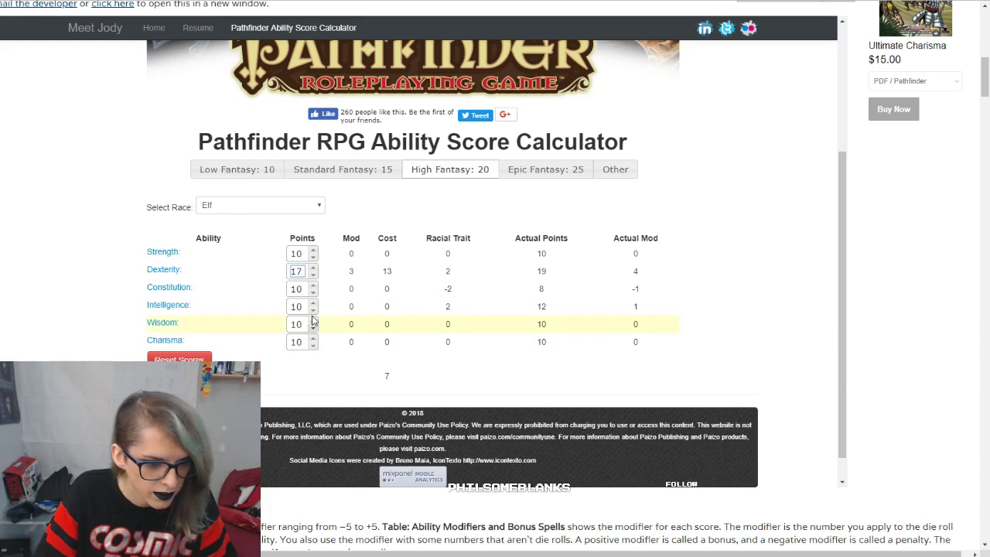
pyautogui.doubleClick(313, 274)
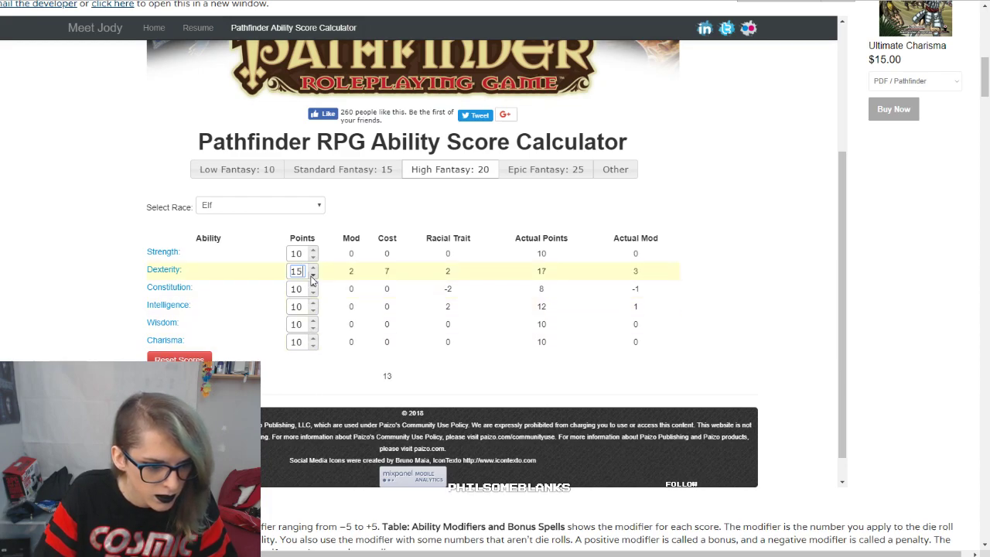
pyautogui.tripleClick(313, 302)
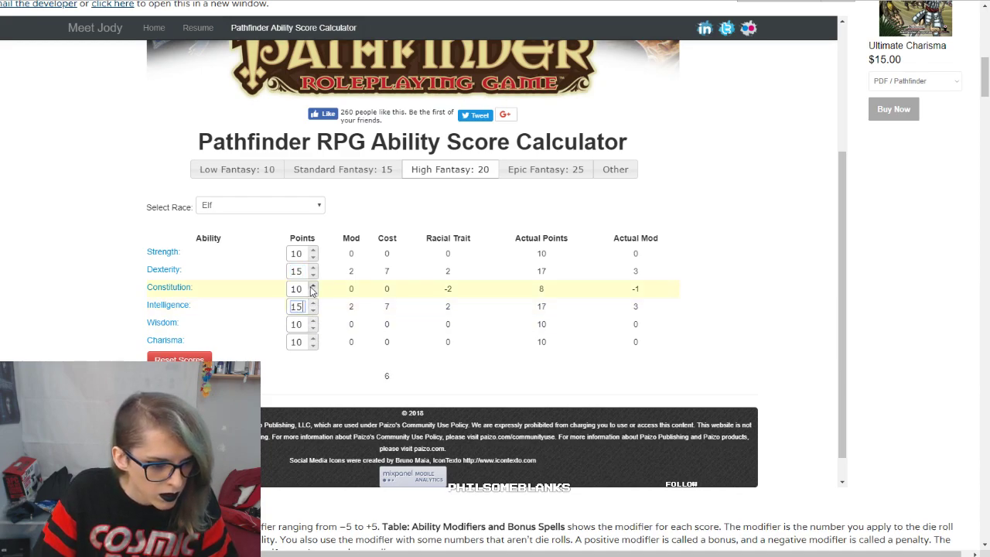
pyautogui.doubleClick(314, 285)
pyautogui.click(313, 284)
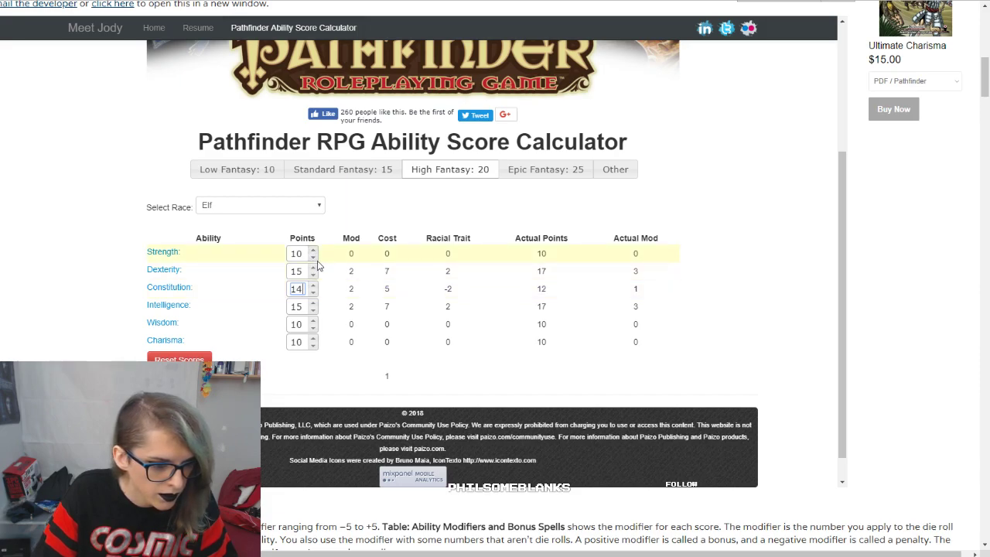
# Step: Lower Charisma to 7 points and raise Wisdom to 14 points in the calculator
pyautogui.doubleClick(313, 346)
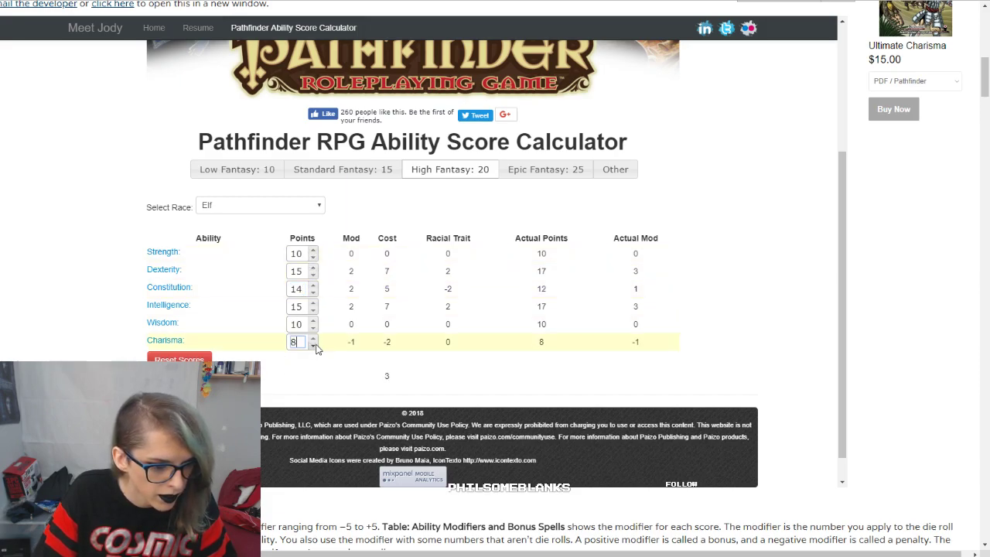
pyautogui.doubleClick(315, 323)
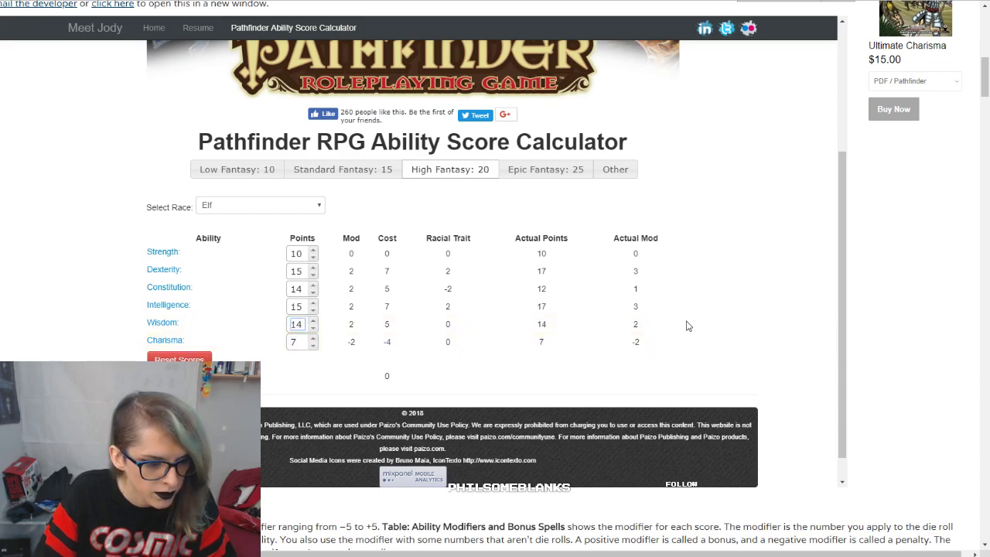
pyautogui.doubleClick(314, 327)
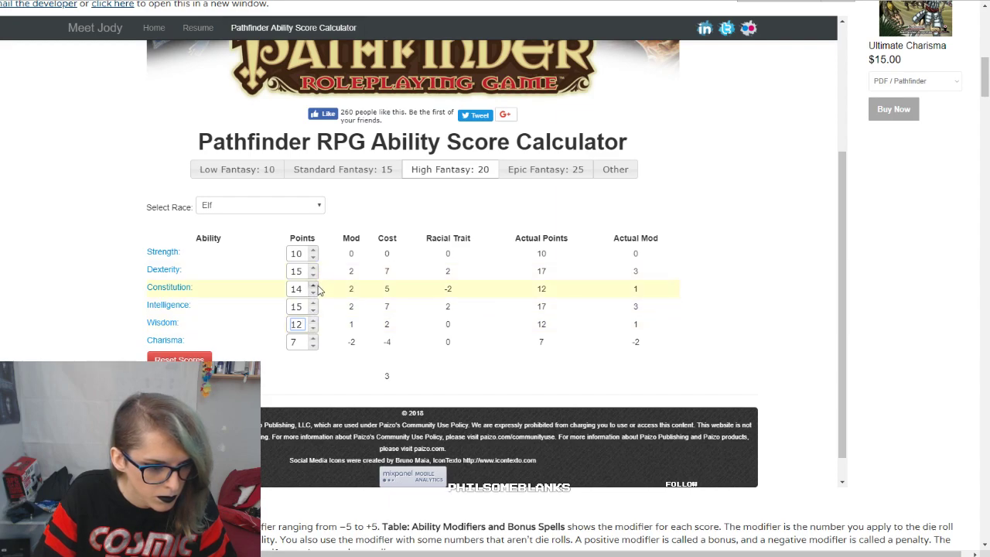
pyautogui.doubleClick(313, 319)
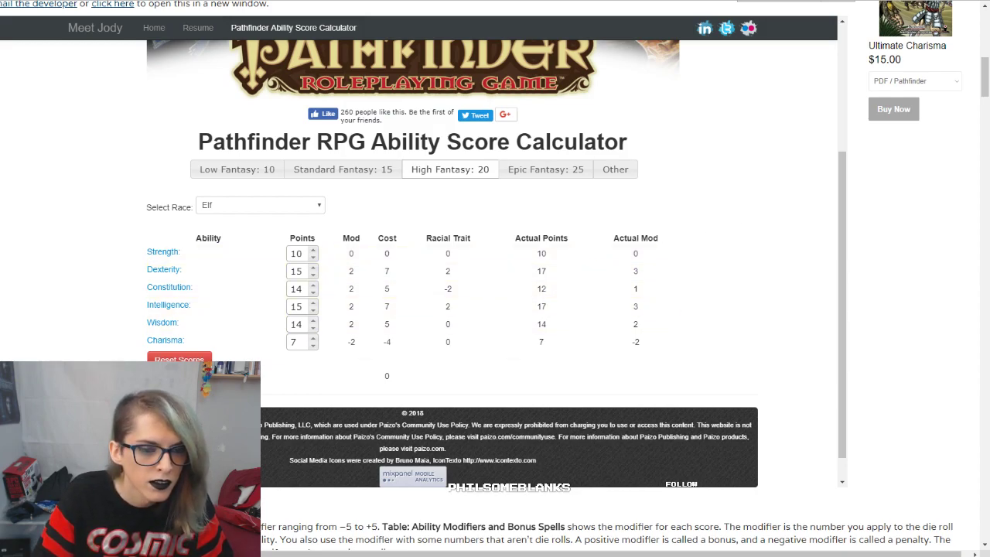
# Step: Return to the Roll20 character sheet and enter base scores of 15 for Dexterity and 14 for Constitution
pyautogui.click(285, 1)
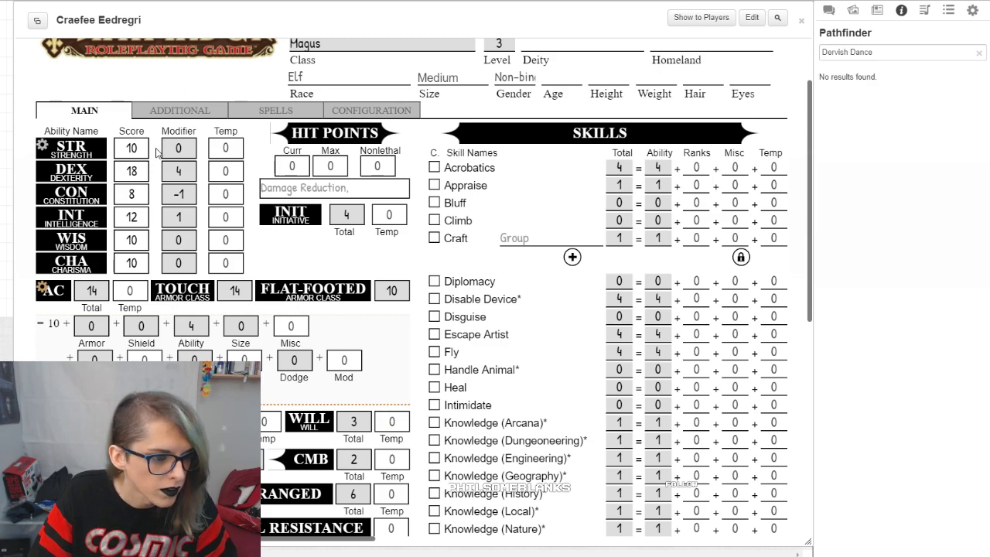
pyautogui.press('BackSpace')
pyautogui.write('5')
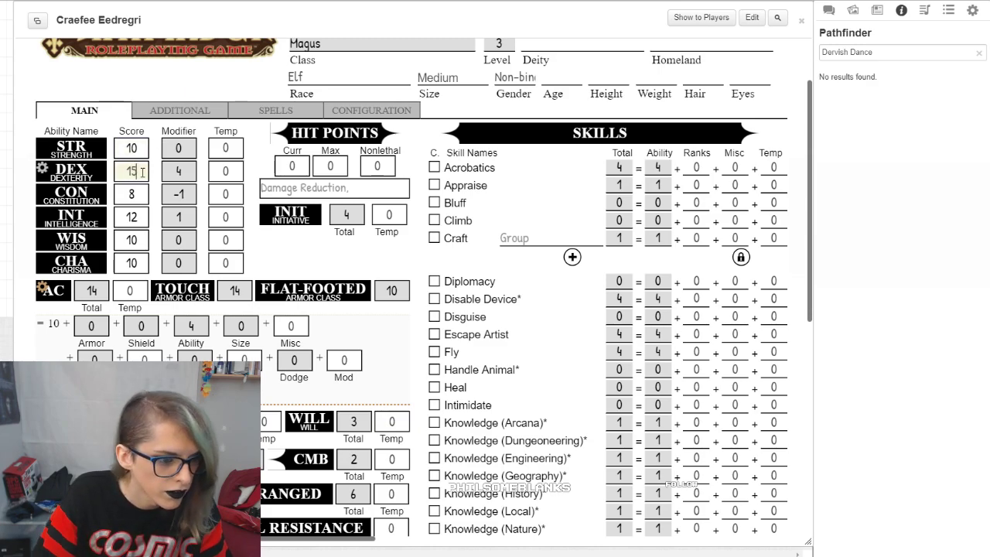
pyautogui.click(140, 193)
pyautogui.press('BackSpace')
pyautogui.write('2')
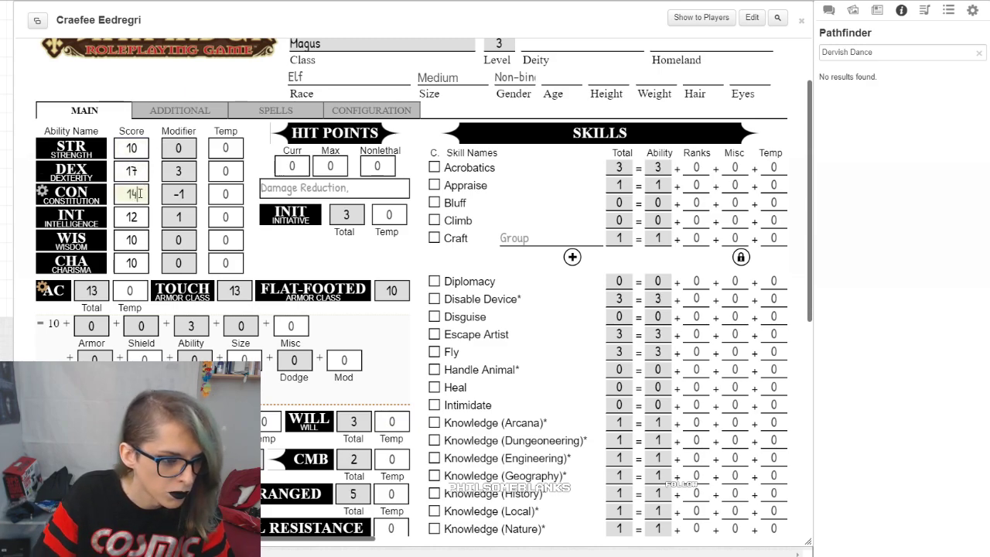
# Step: Enter base scores of 15 for Intelligence, 14 for Wisdom and 7 for Charisma, and re-enter 14 for Constitution
pyautogui.click(141, 219)
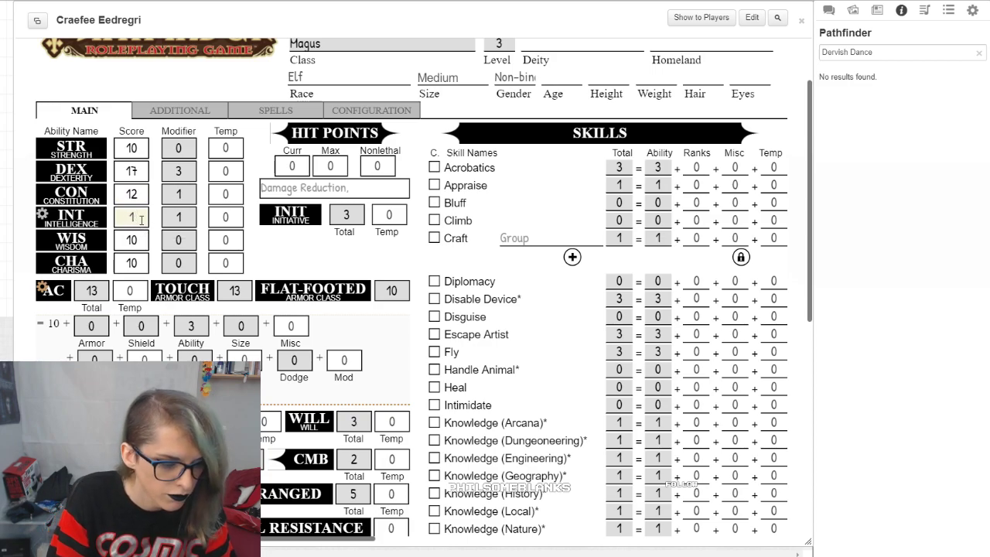
pyautogui.press('BackSpace')
pyautogui.write('7')
pyautogui.click(136, 239)
pyautogui.press('BackSpace')
pyautogui.write('4')
pyautogui.click(140, 263)
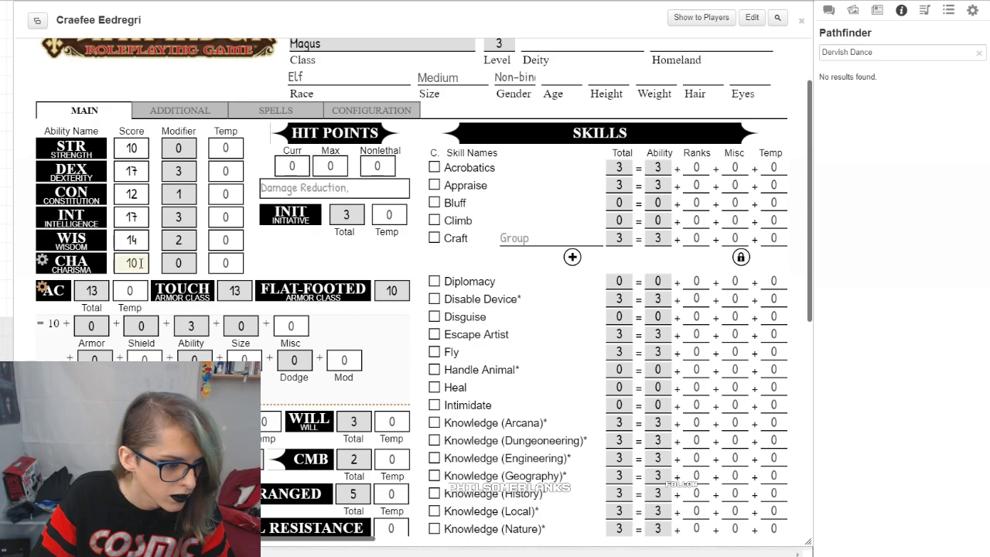
pyautogui.write('7')
pyautogui.click(292, 263)
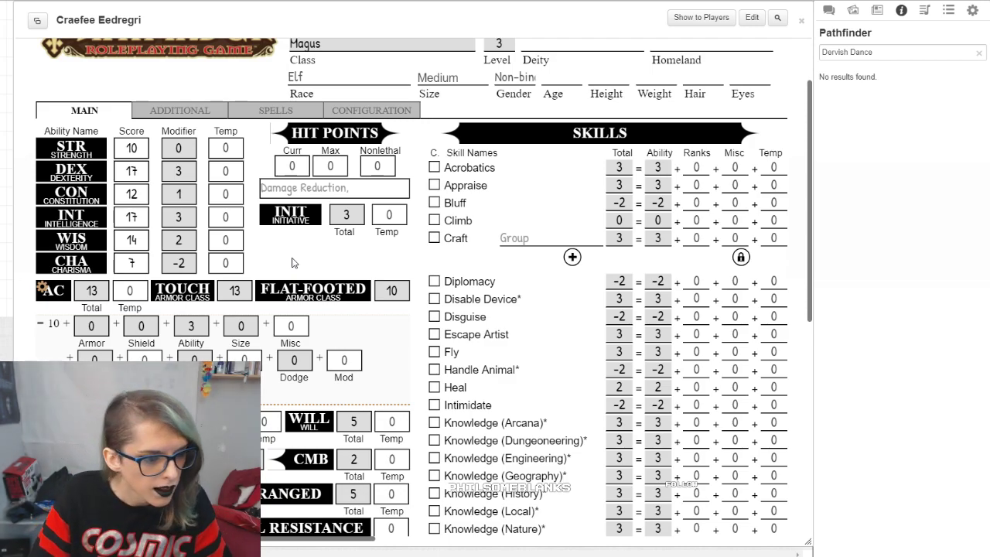
pyautogui.click(143, 188)
pyautogui.write('14')
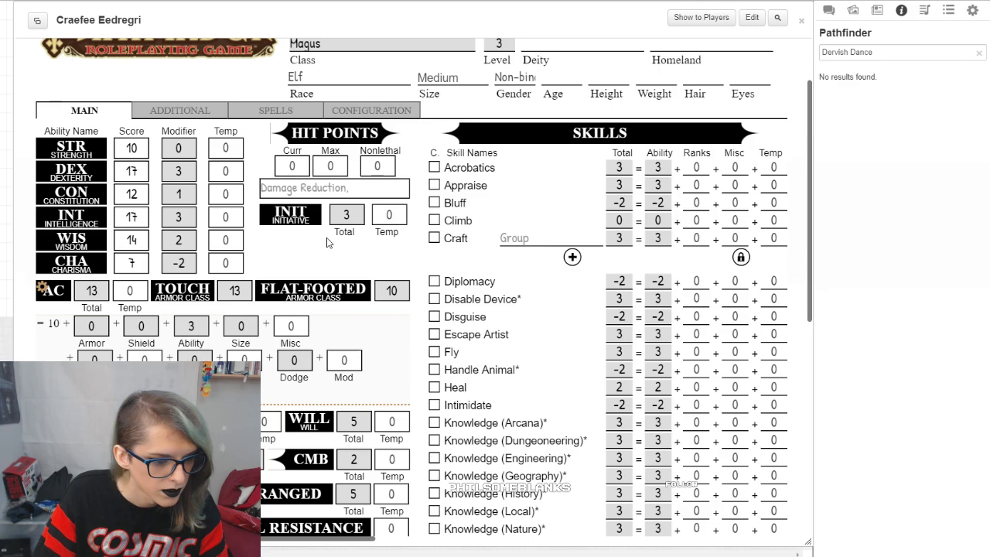
# Step: Look up the Magus class skills and skill ranks per level on the SRD class page
pyautogui.scroll(-3, 326, 242)
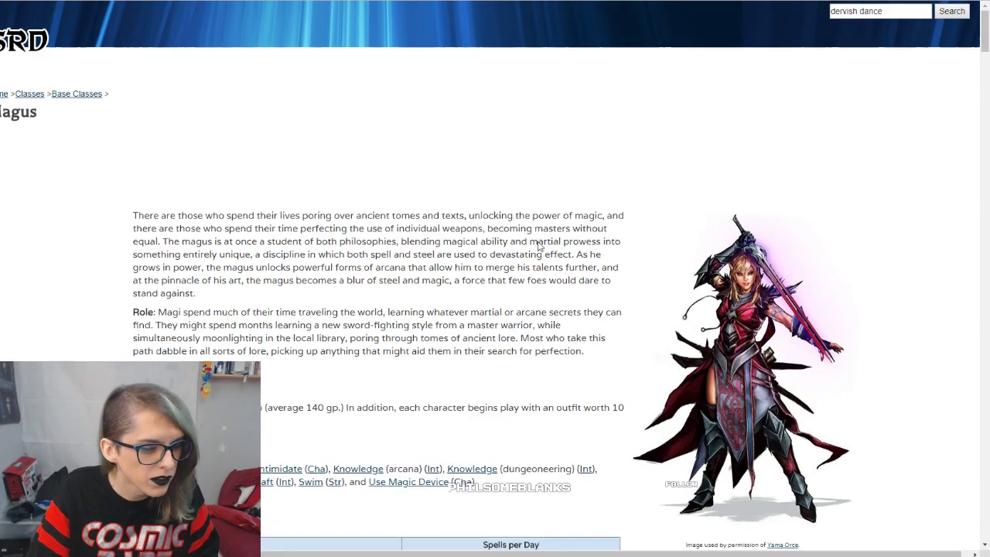
pyautogui.scroll(-5, 539, 246)
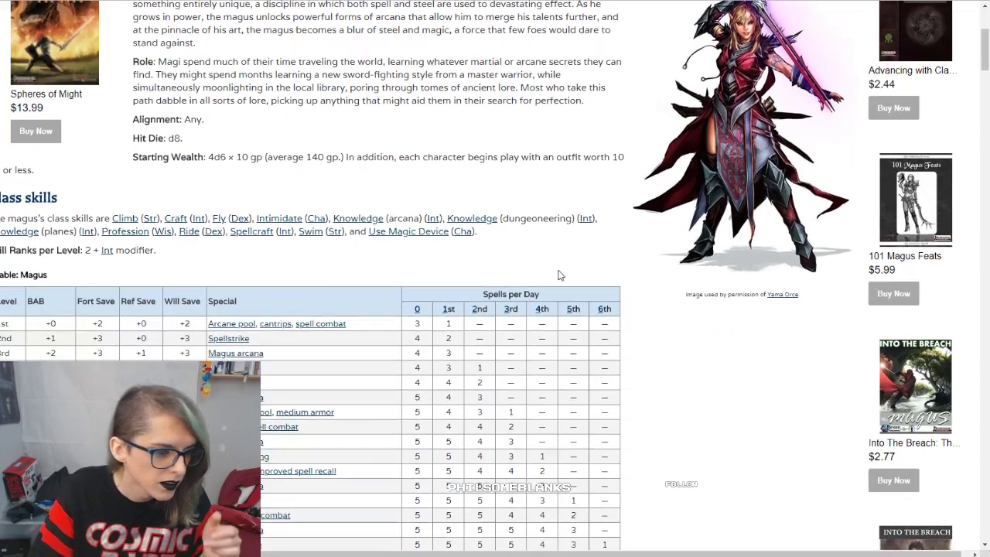
pyautogui.scroll(2, 301, 181)
pyautogui.moveTo(84, 208); pyautogui.dragTo(165, 190)
pyautogui.click(172, 208)
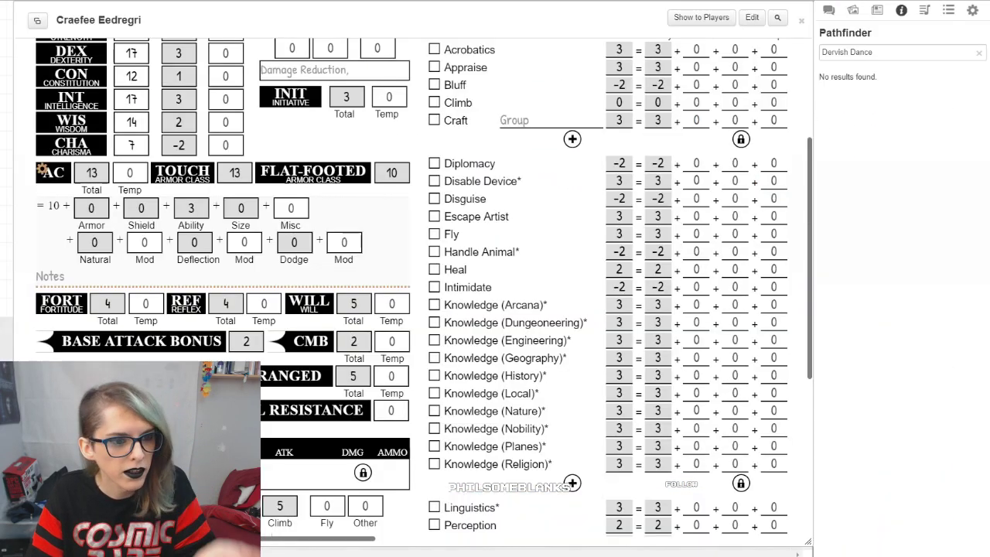
# Step: Return to the Roll20 character sheet and review the ability modifiers and the full skills list
pyautogui.scroll(1, 314, 153)
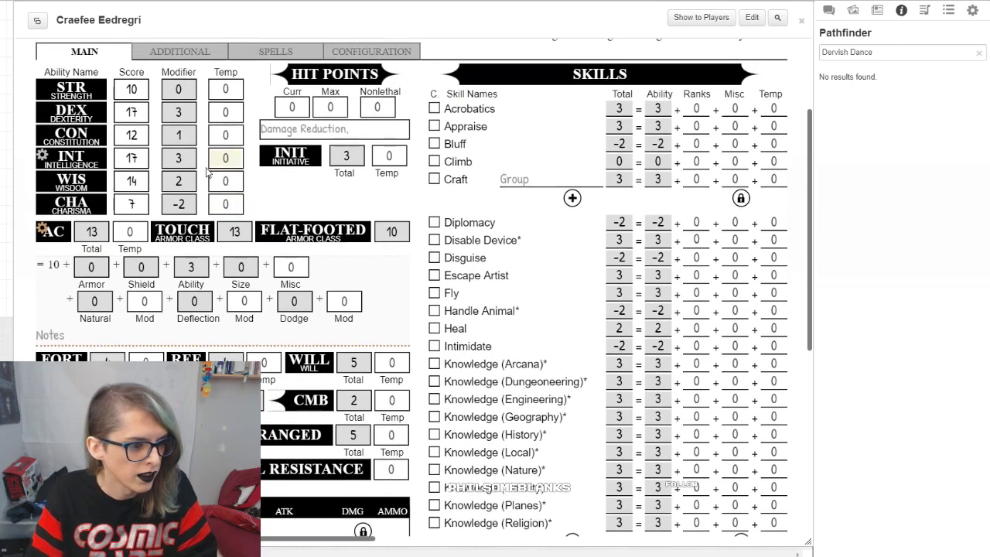
pyautogui.scroll(1, 639, 241)
pyautogui.scroll(3, 638, 241)
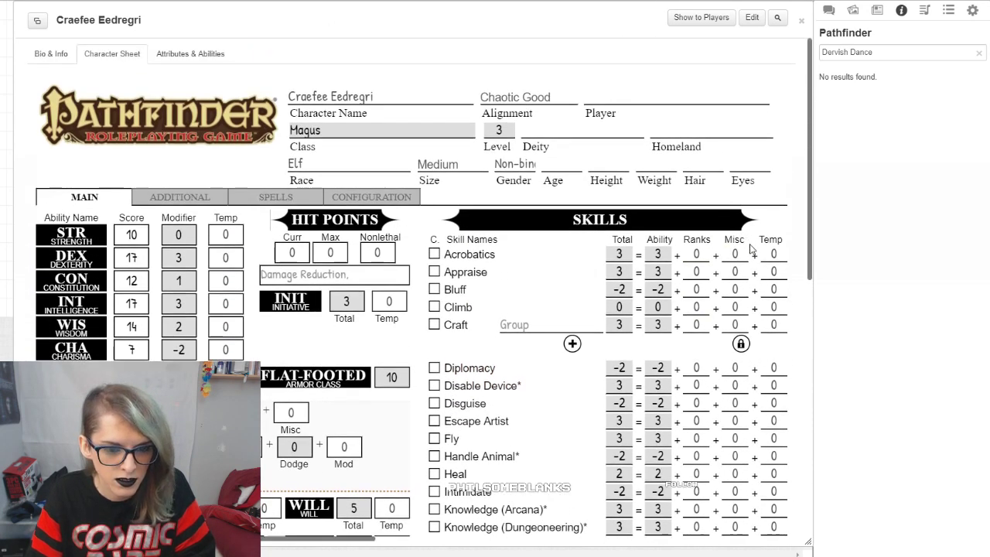
pyautogui.scroll(-5, 727, 251)
pyautogui.scroll(-4, 695, 256)
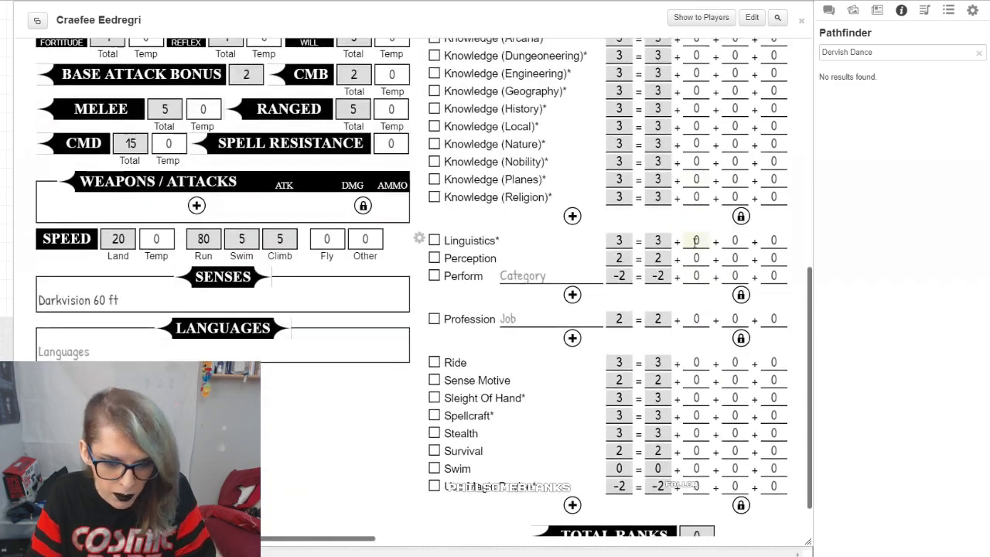
# Step: Review the skills list and allocate 3 ranks each to Knowledge (Arcana) and Knowledge (Planes)
pyautogui.scroll(6, 723, 481)
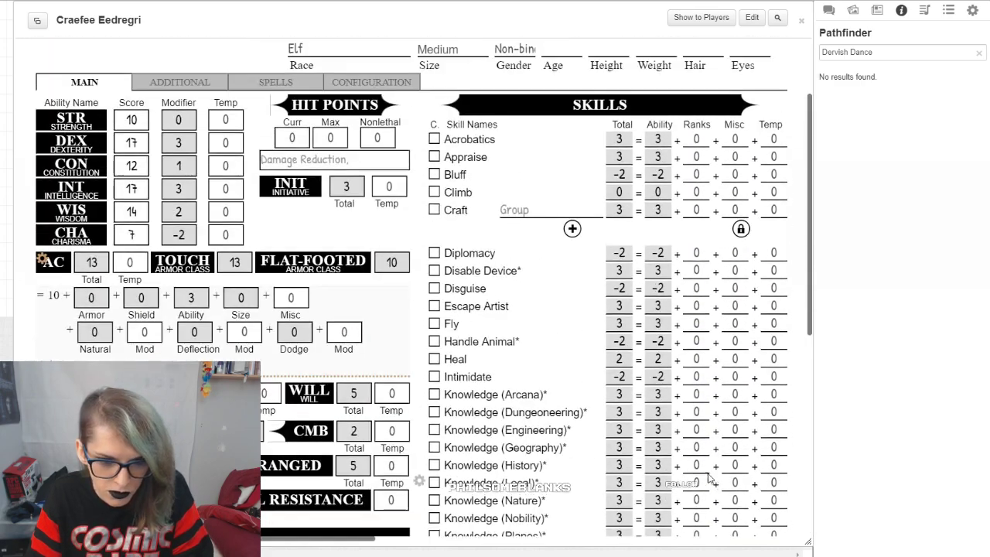
pyautogui.scroll(1, 708, 427)
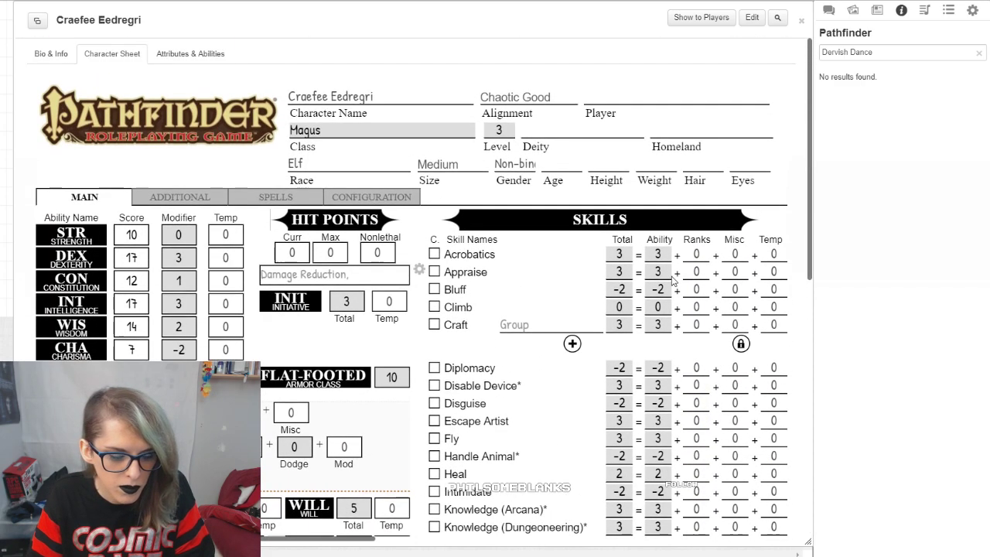
pyautogui.scroll(-2, 617, 251)
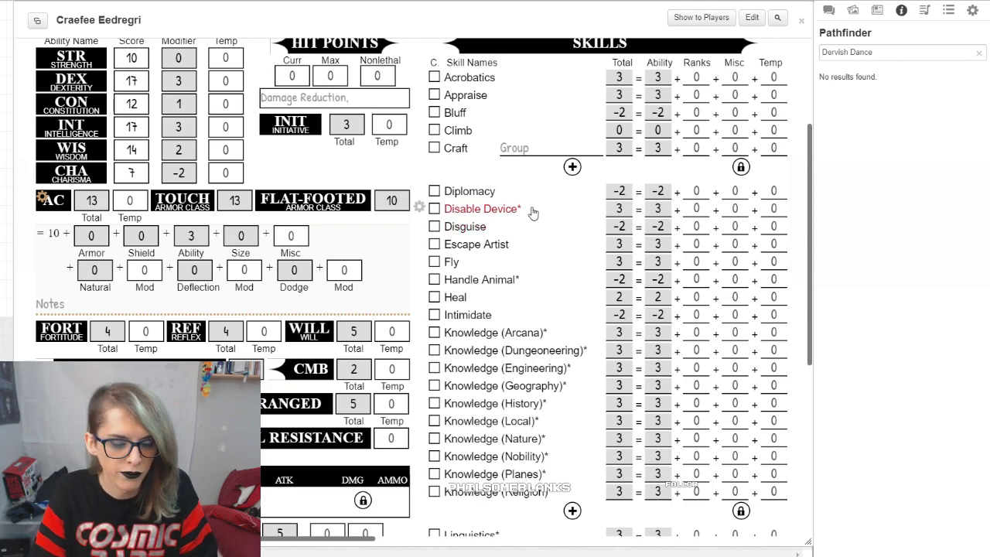
pyautogui.scroll(-4, 642, 247)
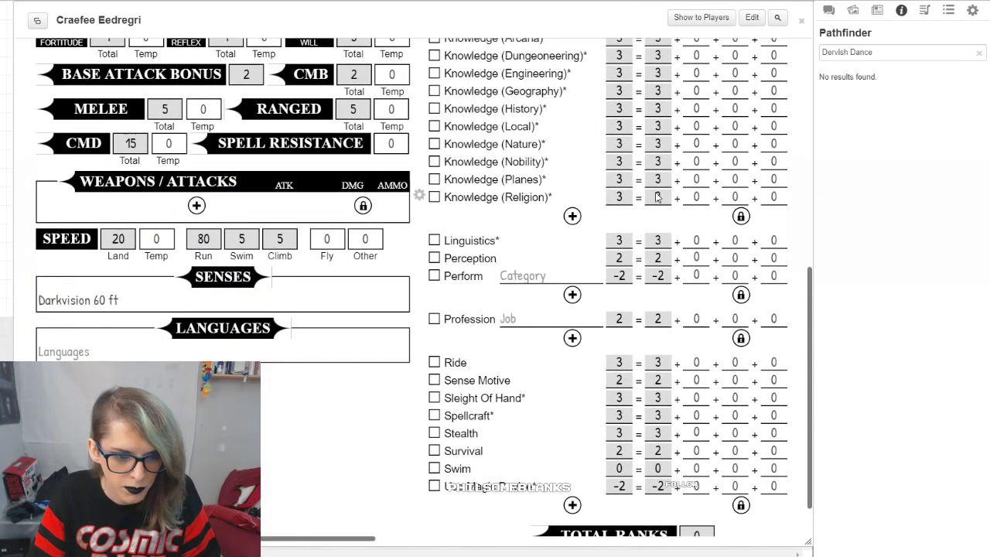
pyautogui.scroll(2, 642, 247)
pyautogui.doubleClick(695, 156)
pyautogui.write('3')
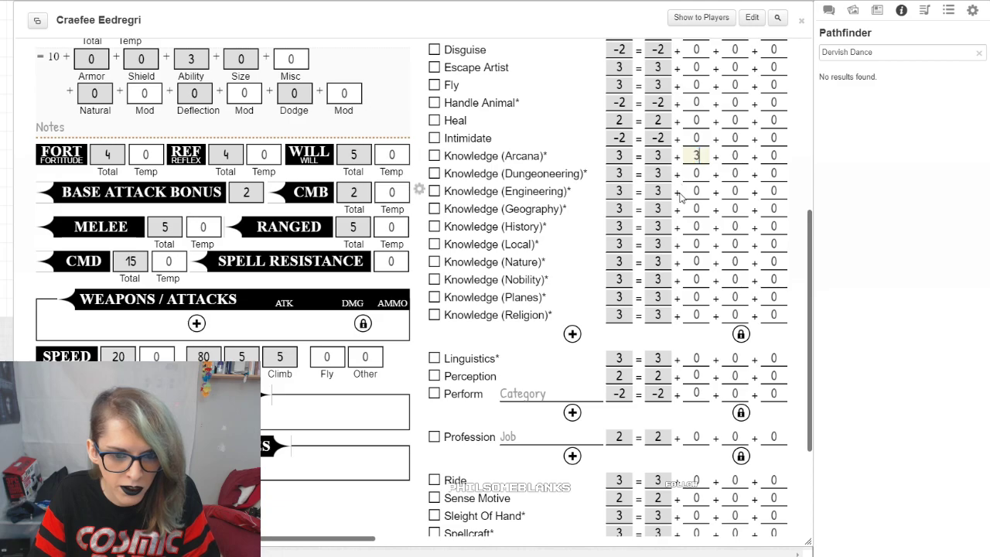
pyautogui.doubleClick(691, 297)
pyautogui.write('3')
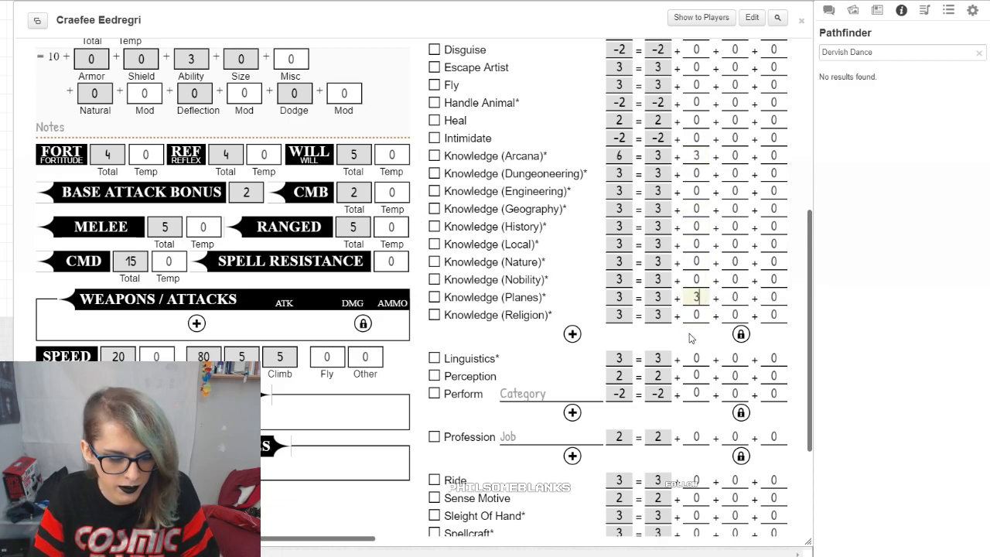
# Step: Allocate 3 ranks each to Perception and Spellcraft
pyautogui.scroll(-2, 688, 317)
pyautogui.doubleClick(700, 258)
pyautogui.write('3')
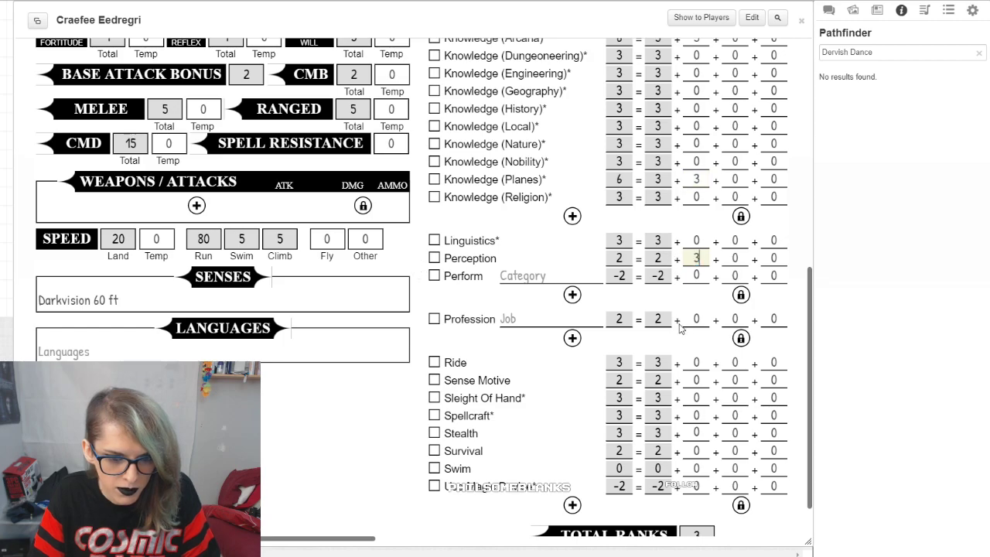
pyautogui.doubleClick(696, 415)
pyautogui.write('3')
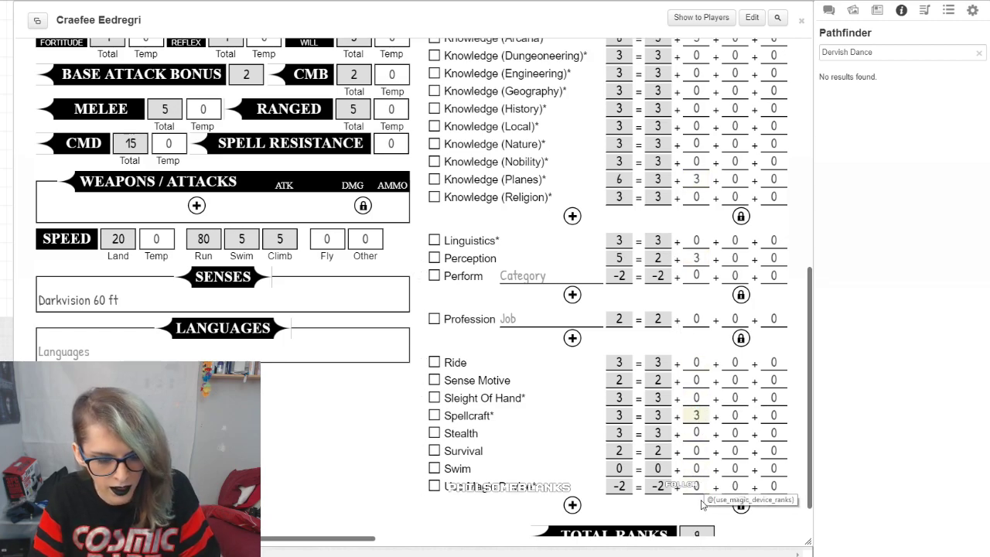
# Step: Review the remaining skills and allocate 1 rank to Swim
pyautogui.scroll(2, 704, 391)
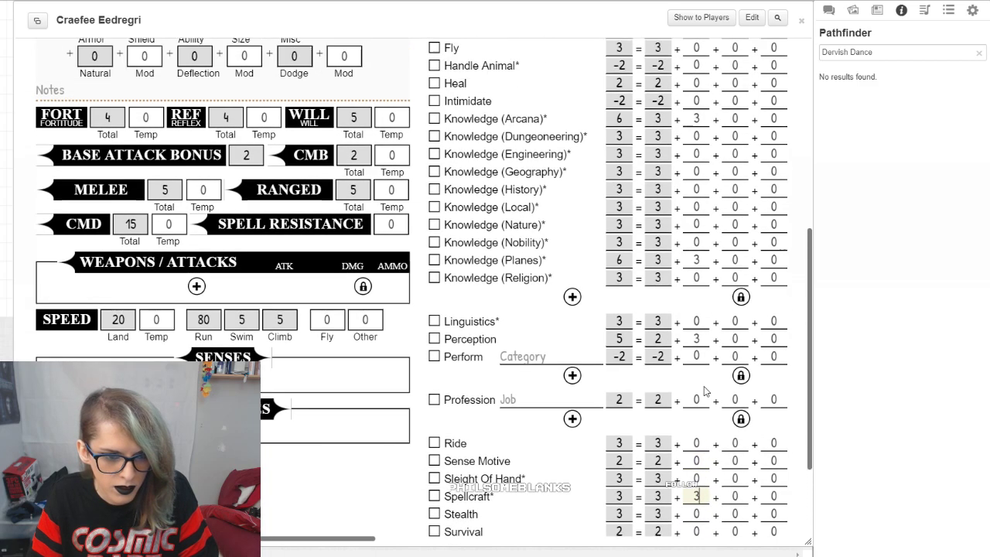
pyautogui.scroll(5, 704, 391)
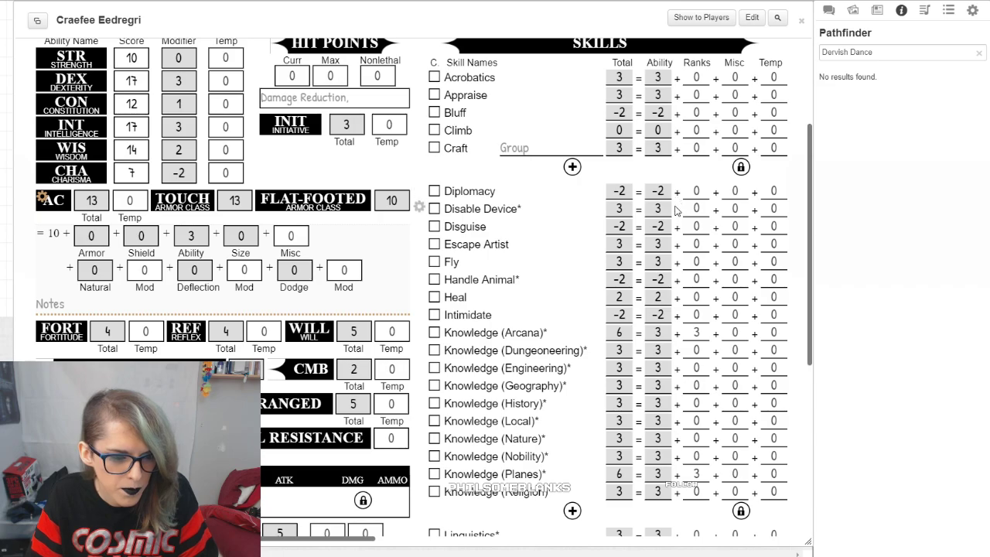
pyautogui.scroll(-3, 675, 260)
pyautogui.scroll(-6, 675, 260)
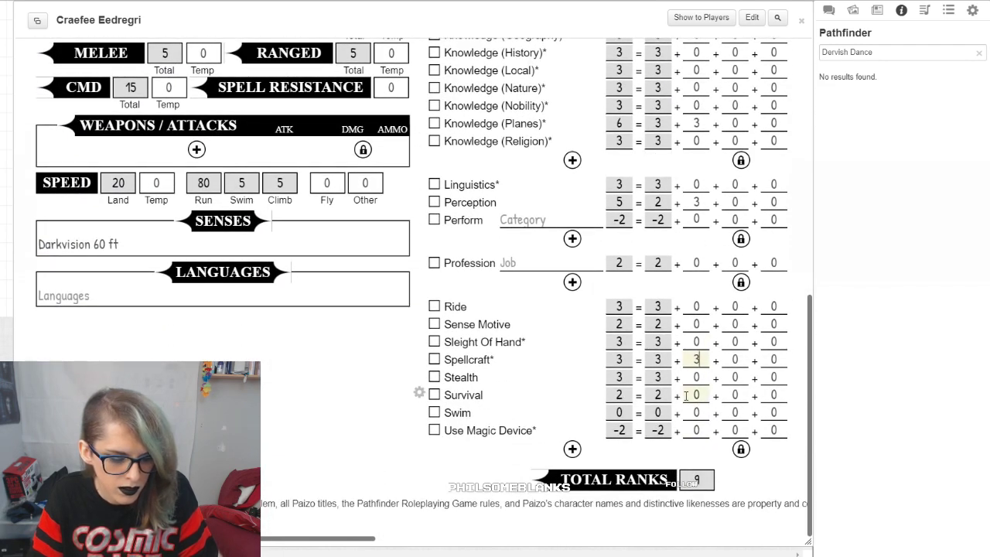
pyautogui.doubleClick(703, 431)
pyautogui.click(699, 451)
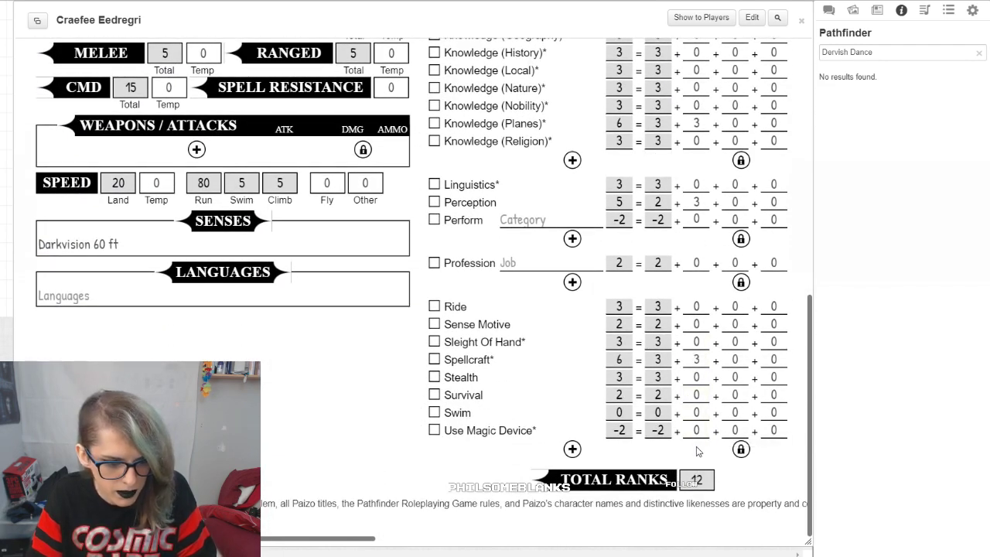
pyautogui.doubleClick(698, 413)
pyautogui.write('1')
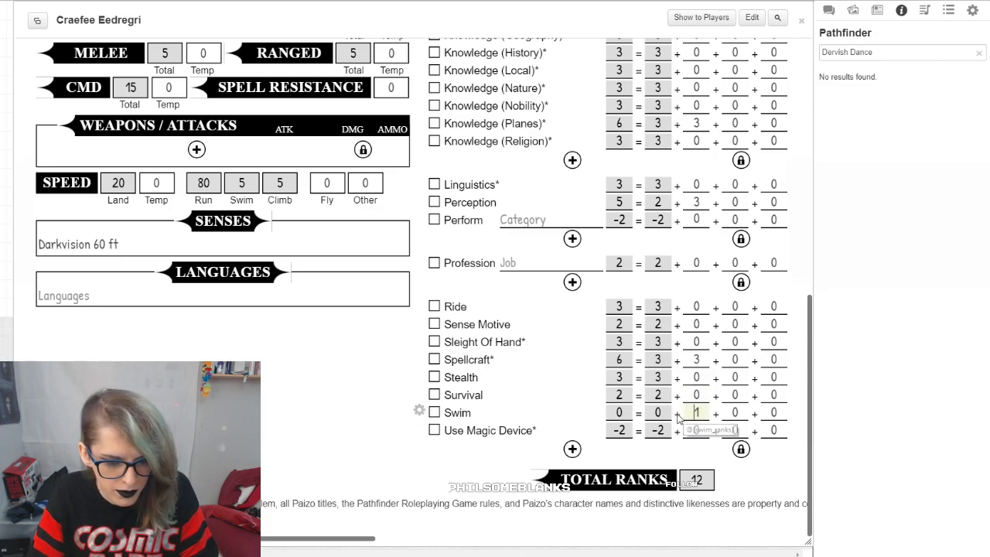
# Step: Allocate 1 rank each to Climb and Acrobatics, dismissing the roll modifier prompt
pyautogui.scroll(7, 686, 352)
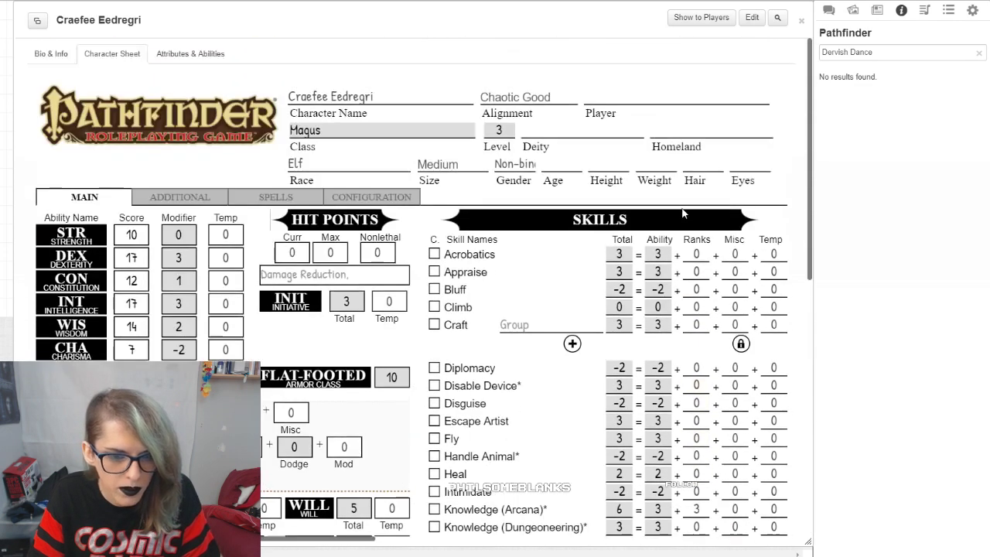
pyautogui.doubleClick(696, 307)
pyautogui.write('1')
pyautogui.doubleClick(696, 254)
pyautogui.write('1')
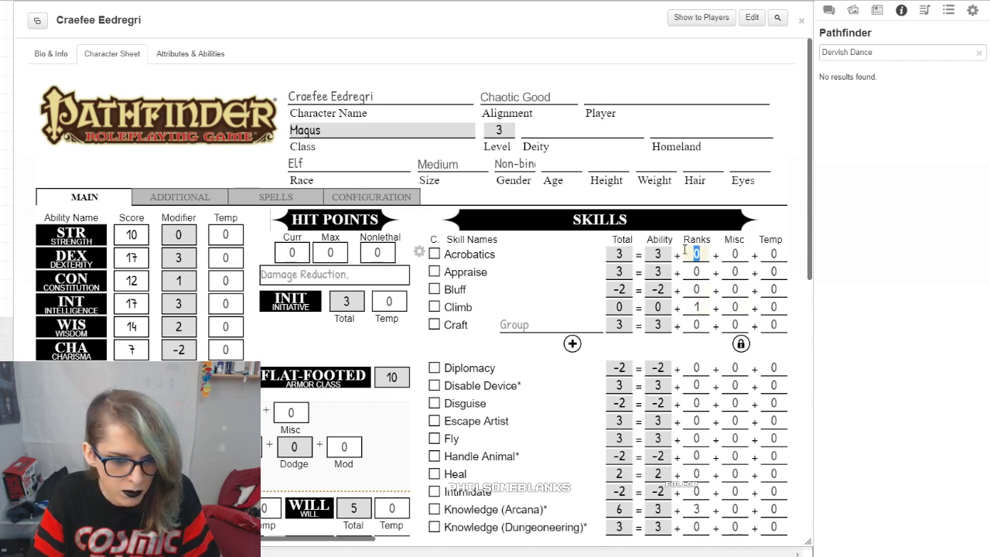
pyautogui.press('Return')
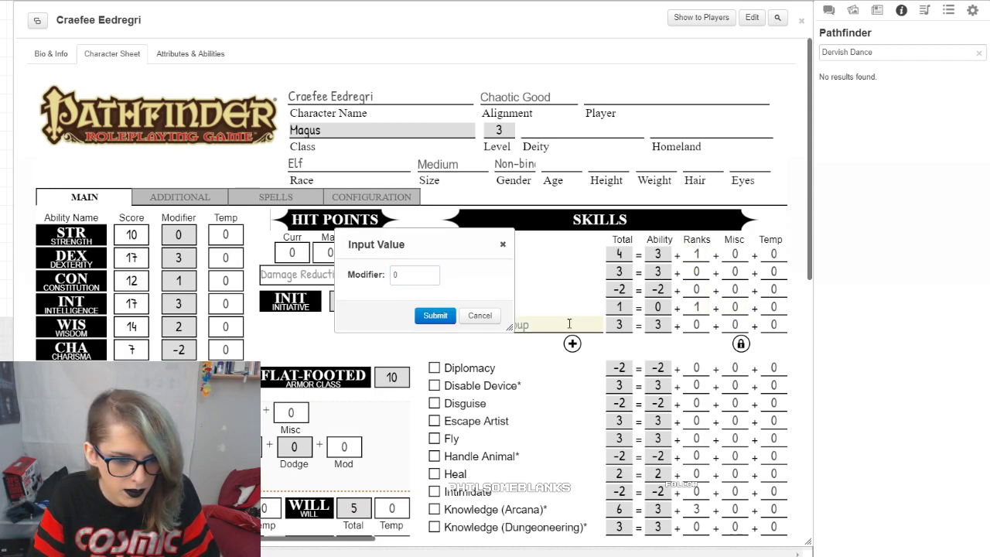
pyautogui.click(485, 316)
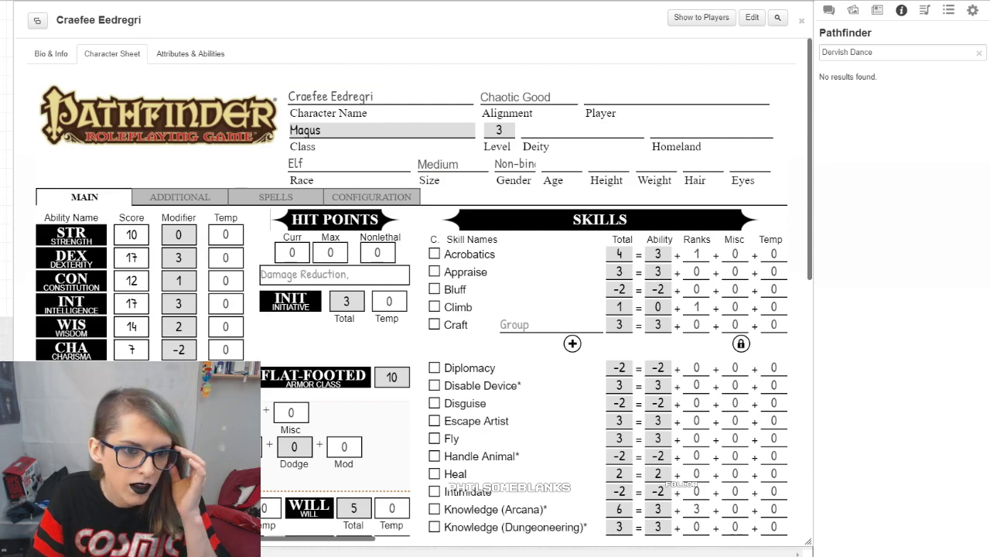
# Step: Check the Magus class skills on the SRD page and mark Climb, Craft and Fly as class skills on the Roll20 sheet
pyautogui.hotkey('ctrl', 'Tab')
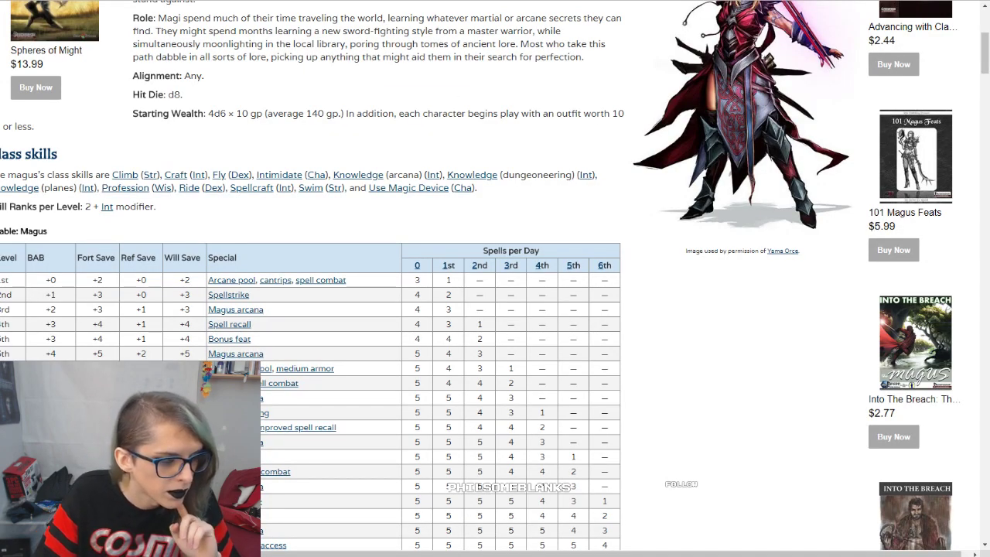
pyautogui.hotkey('ctrl', 'shift', 'Tab')
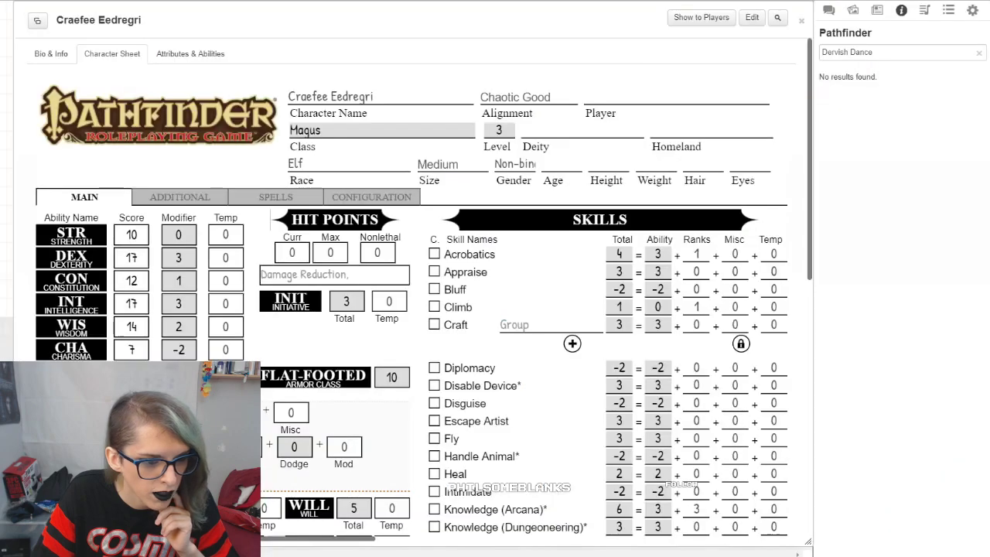
pyautogui.click(434, 306)
pyautogui.click(434, 324)
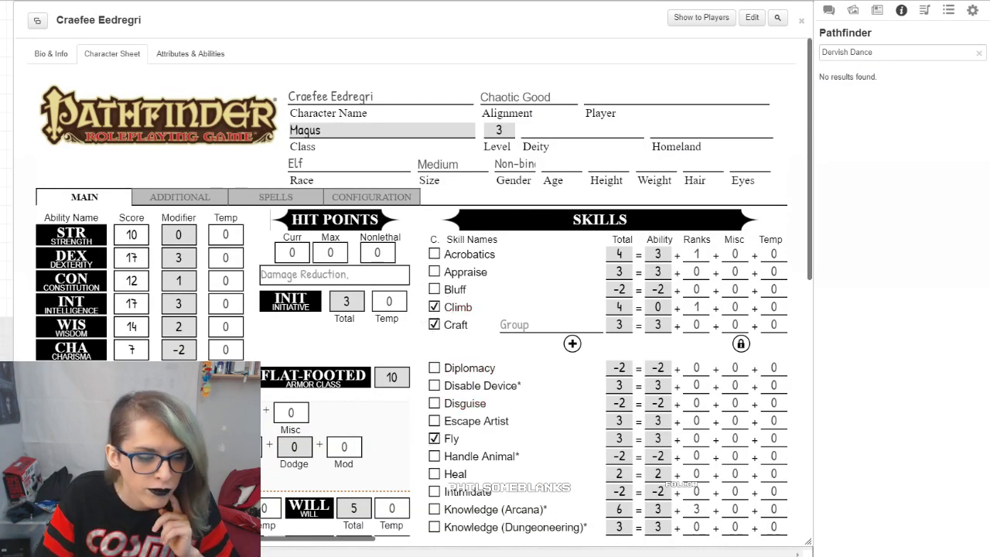
# Step: Compare the Magus class skills and ranks per level on the SRD page with the skills and total ranks on the Roll20 sheet
pyautogui.hotkey('ctrl', 'Tab')
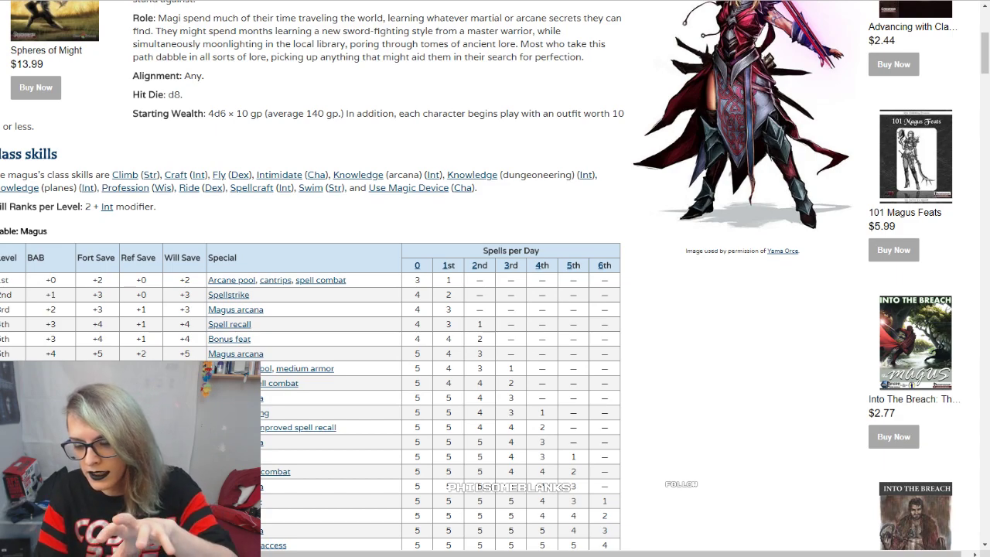
pyautogui.hotkey('ctrl', 'Tab')
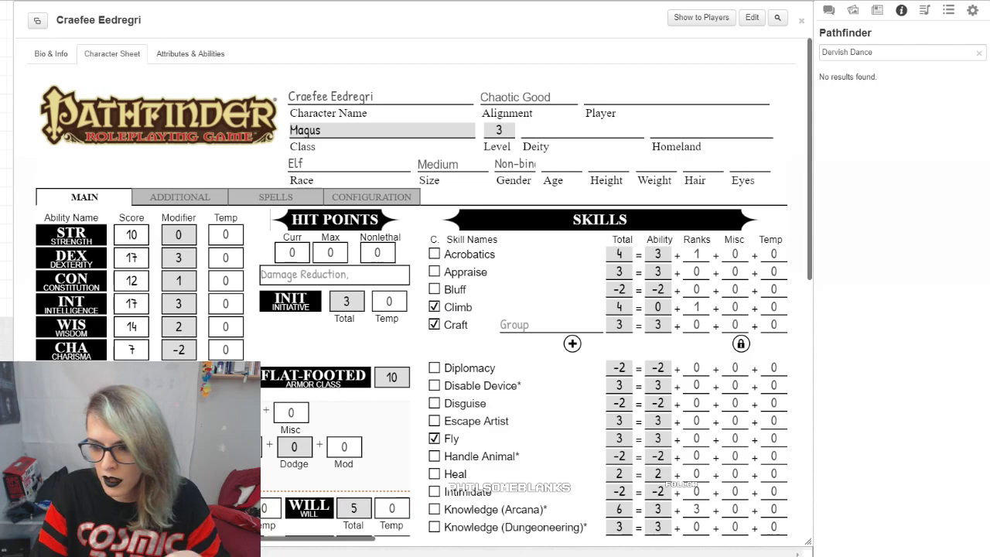
pyautogui.scroll(-7, 713, 496)
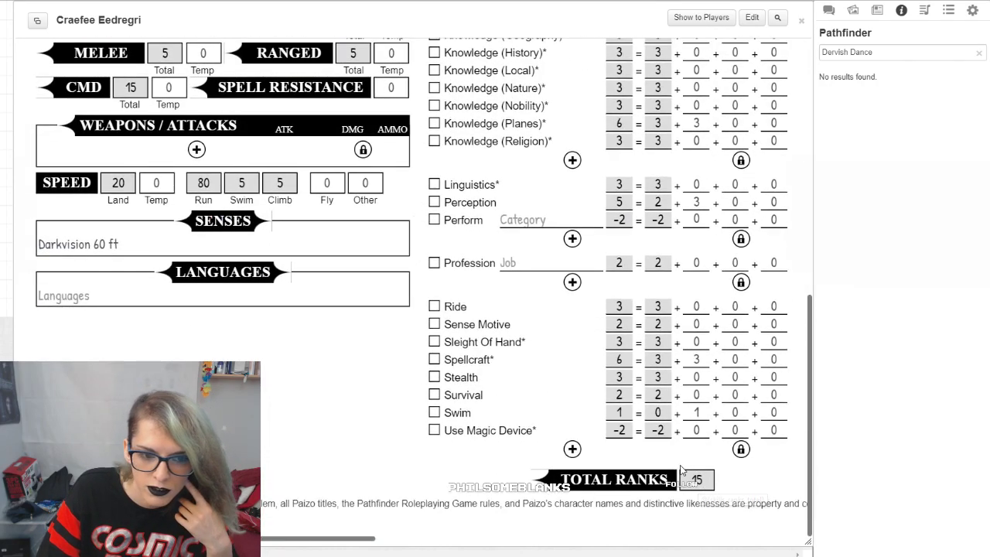
pyautogui.scroll(5, 685, 467)
pyautogui.hotkey('ctrl', 'Tab')
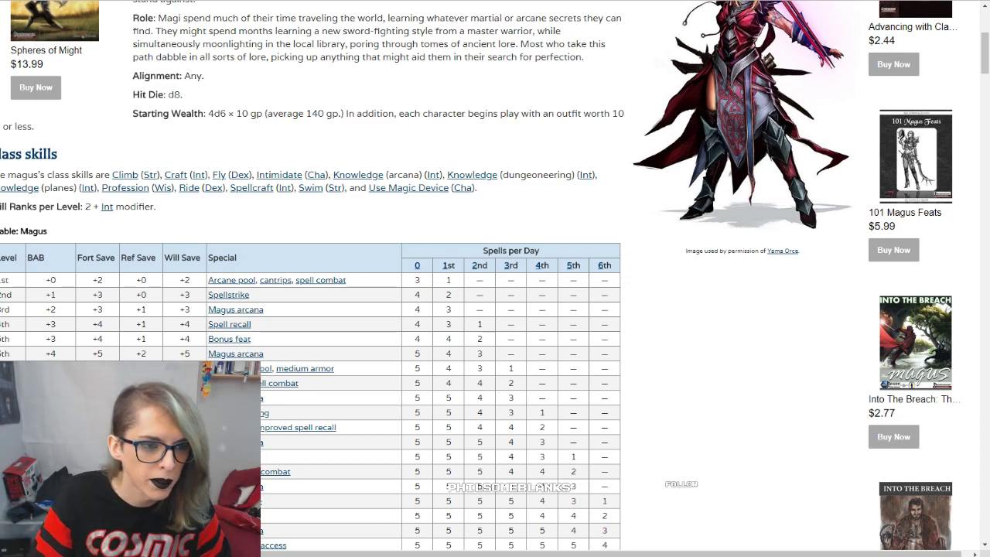
pyautogui.hotkey('ctrl', 'Tab')
# Step: Minimize the open sheet, create a new character in the journal with its default name, and open its character sheet
pyautogui.doubleClick(619, 20)
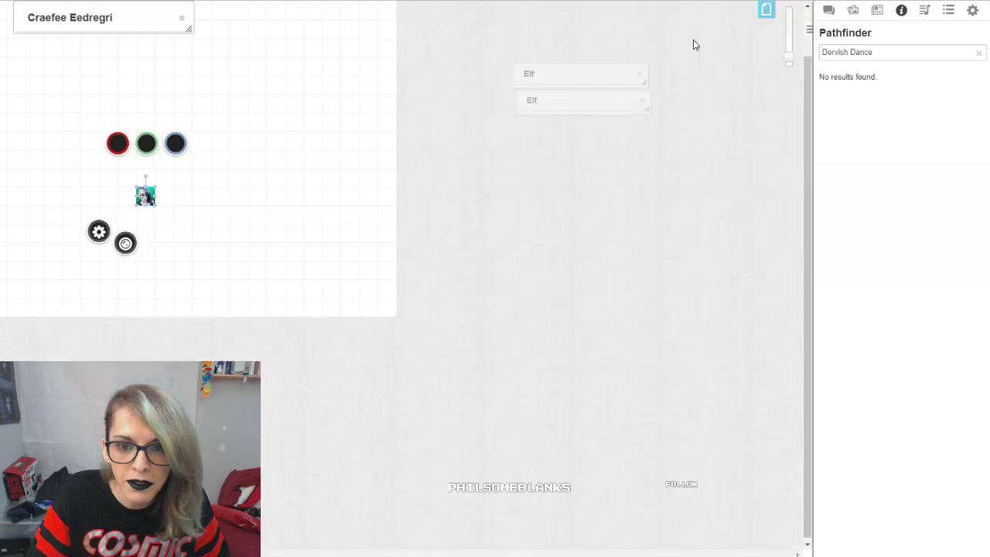
pyautogui.click(853, 10)
pyautogui.click(877, 10)
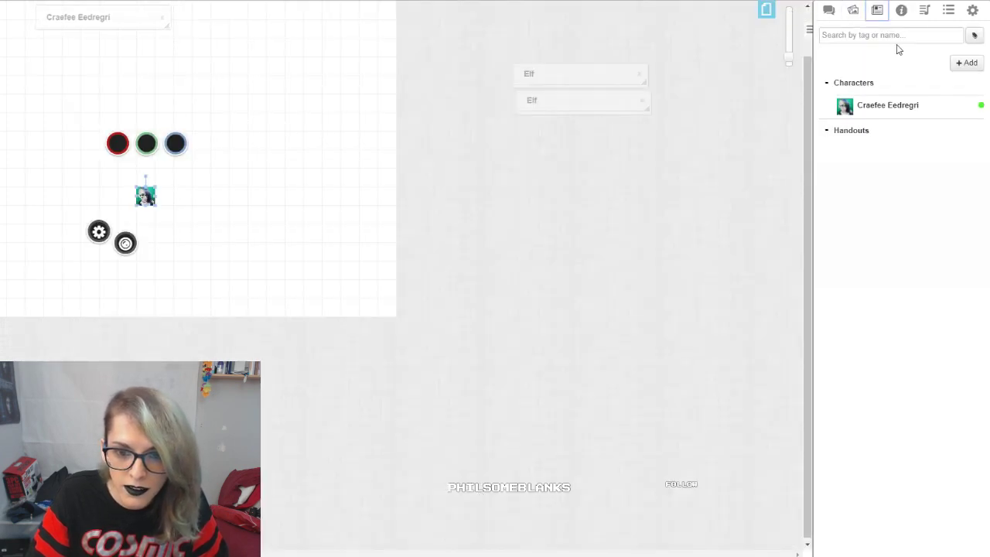
pyautogui.click(959, 63)
pyautogui.click(950, 83)
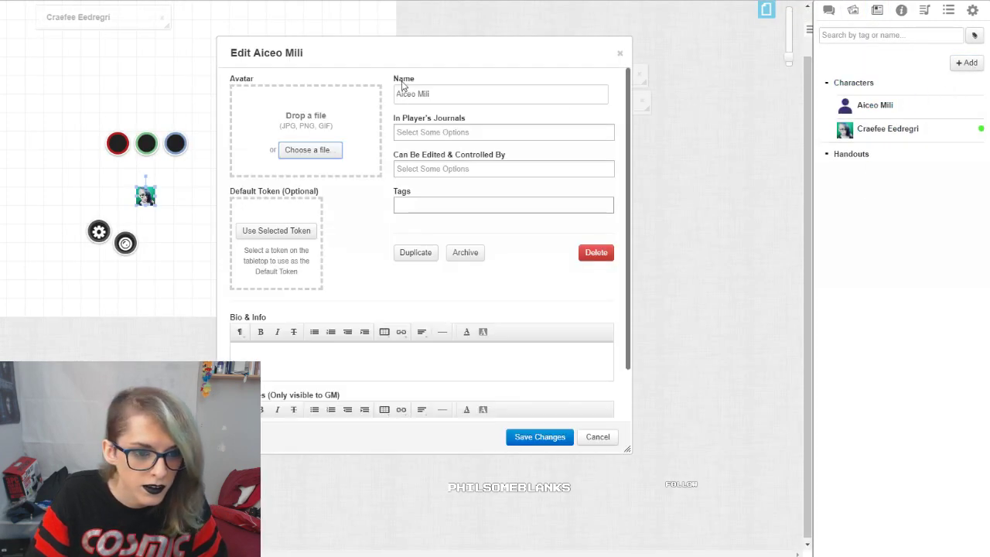
pyautogui.click(540, 437)
pyautogui.click(248, 68)
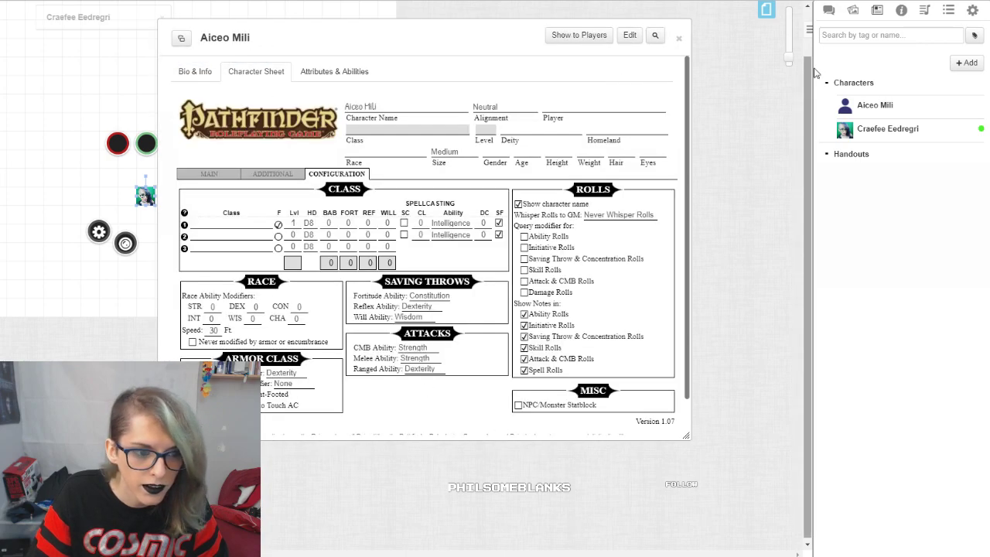
# Step: Search the compendium for "fighter" and try to apply the Fighter class to the new character sheet
pyautogui.click(901, 12)
pyautogui.moveTo(897, 54); pyautogui.dragTo(664, 41)
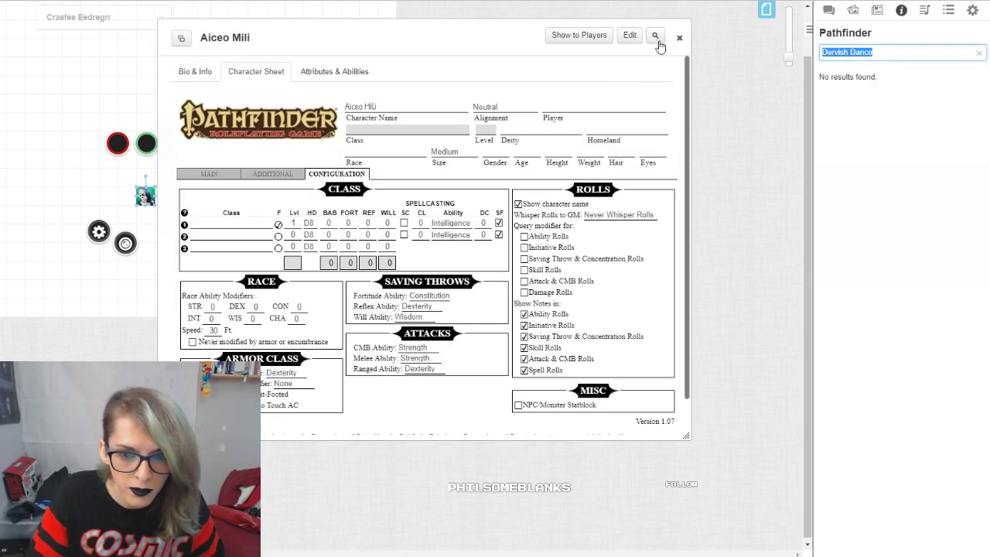
pyautogui.write('fighter')
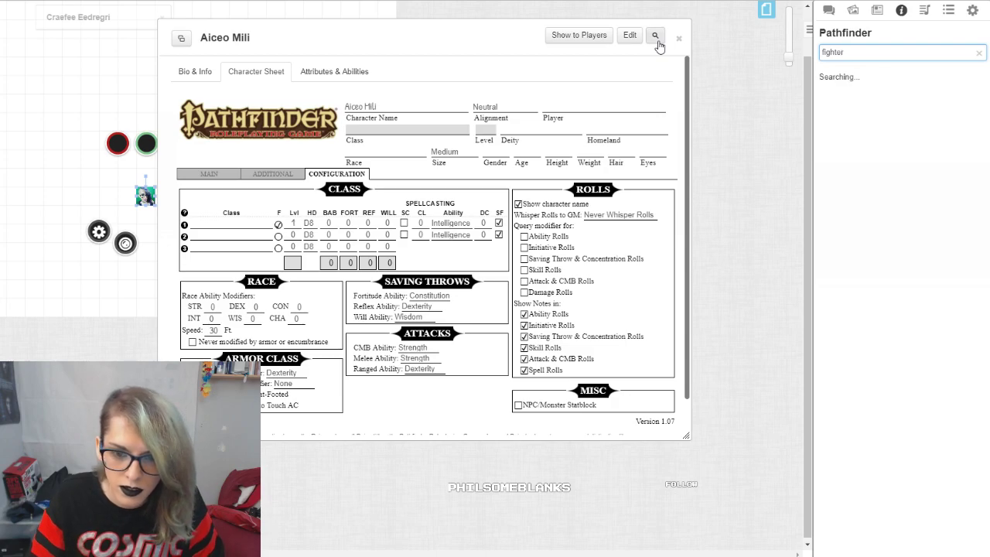
pyautogui.moveTo(852, 114); pyautogui.dragTo(261, 215)
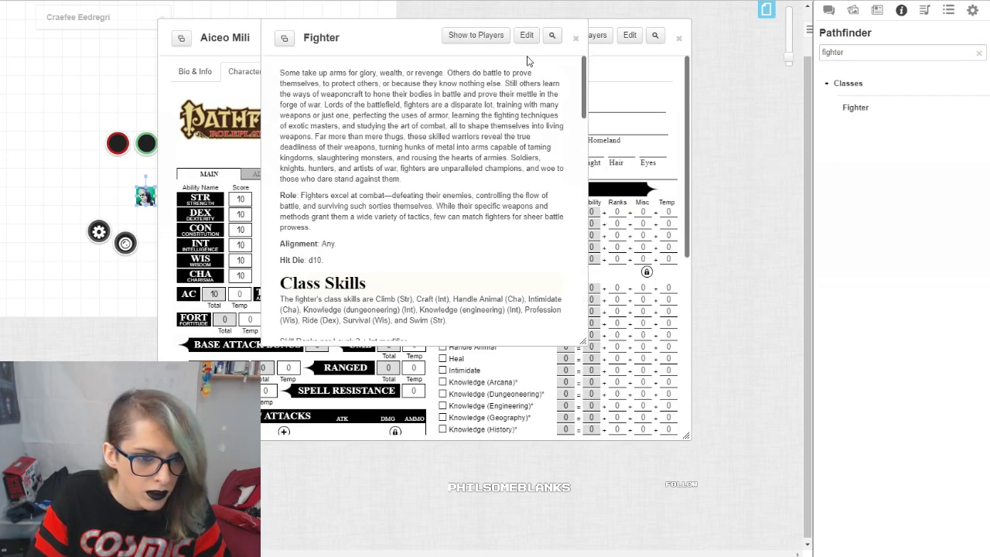
# Step: Close the Fighter entry, try again to apply the class onto the sheet's skills list, and check the skills for changes
pyautogui.click(572, 38)
pyautogui.moveTo(860, 109); pyautogui.dragTo(453, 396)
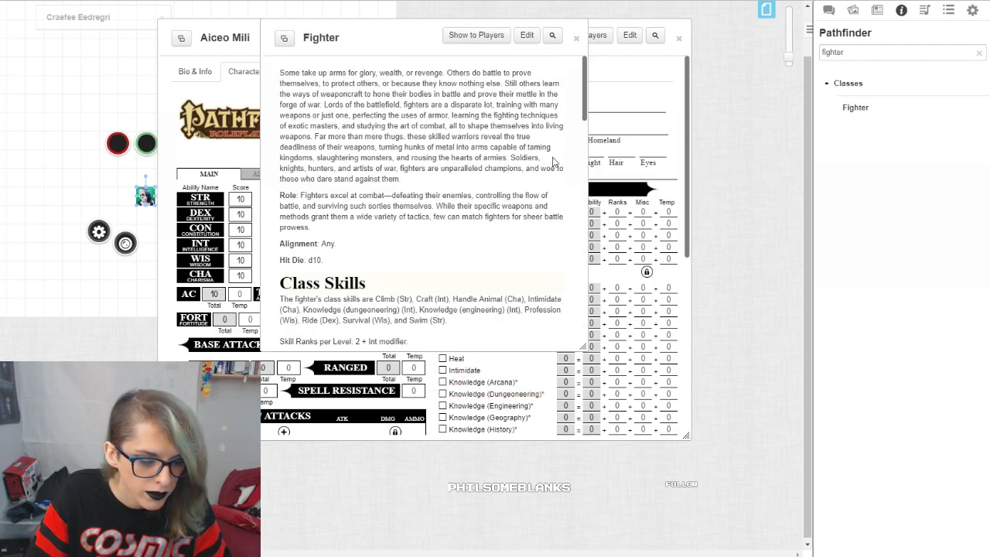
pyautogui.click(576, 39)
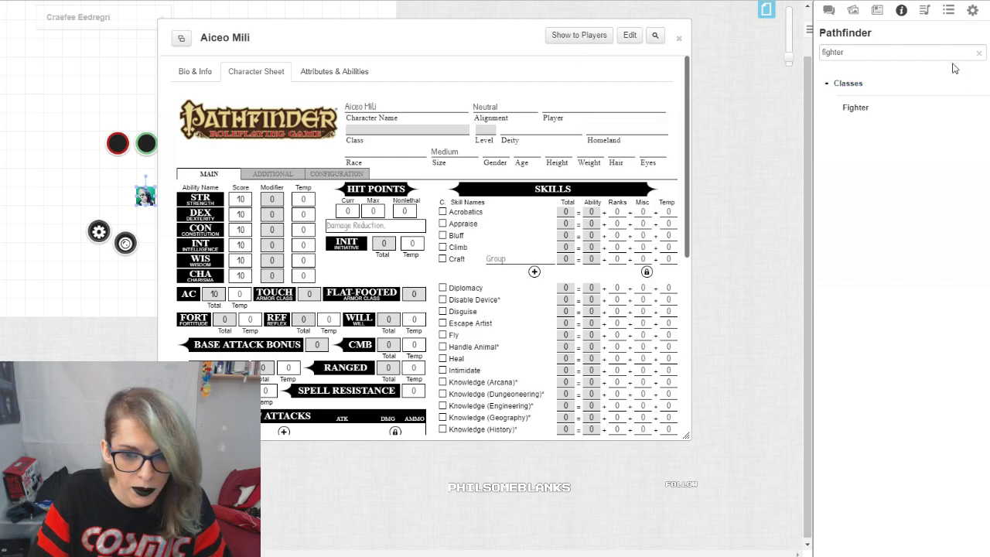
pyautogui.moveTo(865, 108); pyautogui.dragTo(448, 345)
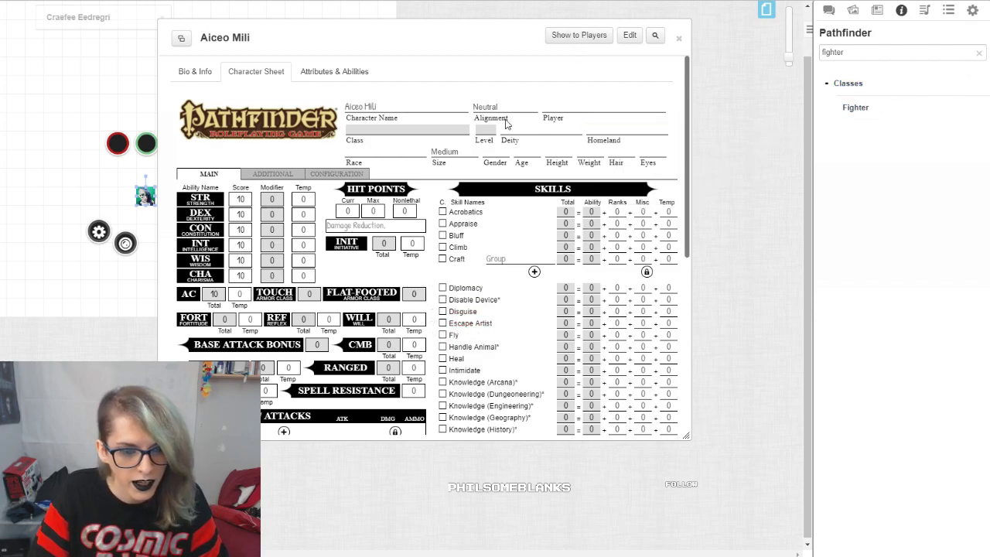
pyautogui.scroll(-5, 436, 387)
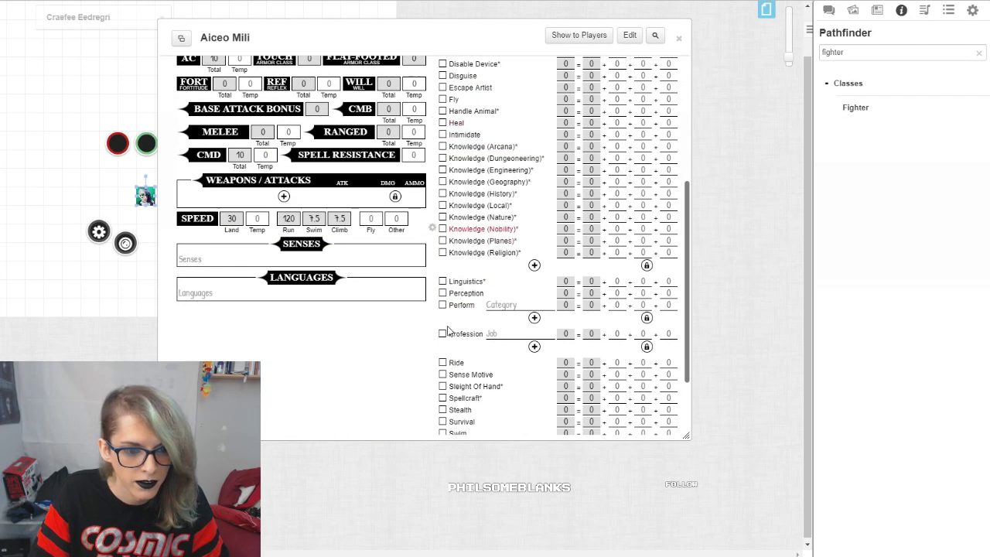
# Step: Close the test character's sheet and one of the minimized Elf windows, and restore the Magus character's sheet
pyautogui.click(678, 37)
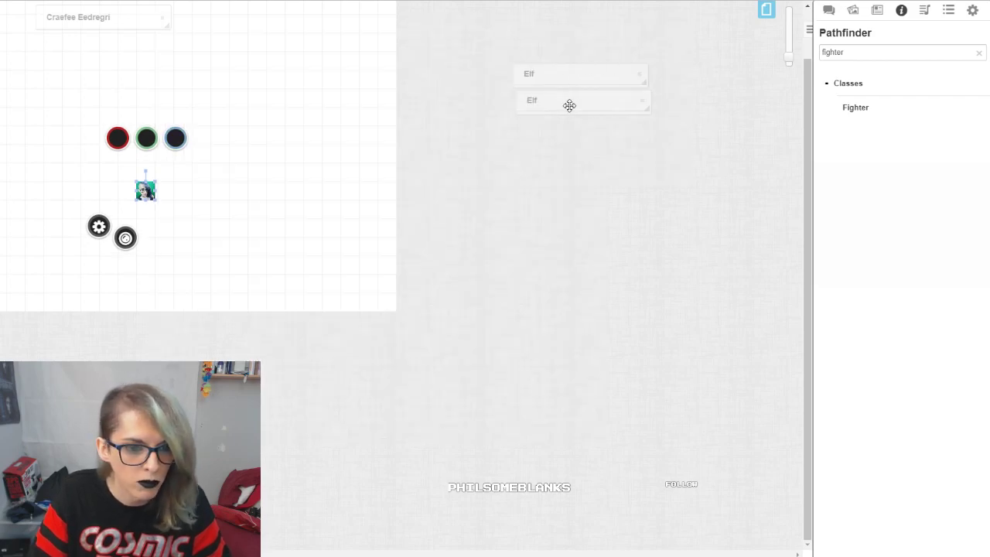
pyautogui.click(644, 102)
pyautogui.doubleClick(128, 22)
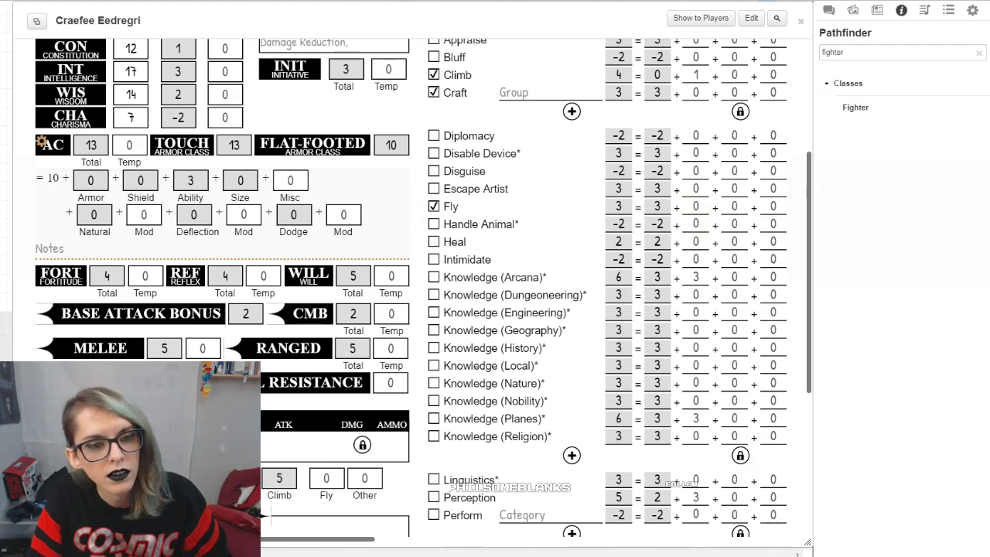
# Step: Using the SRD's Magus skill list, mark Intimidate and Knowledge (Arcana), (Dungeoneering) and (Planes) as class skills
pyautogui.hotkey('ctrl', 'Tab')
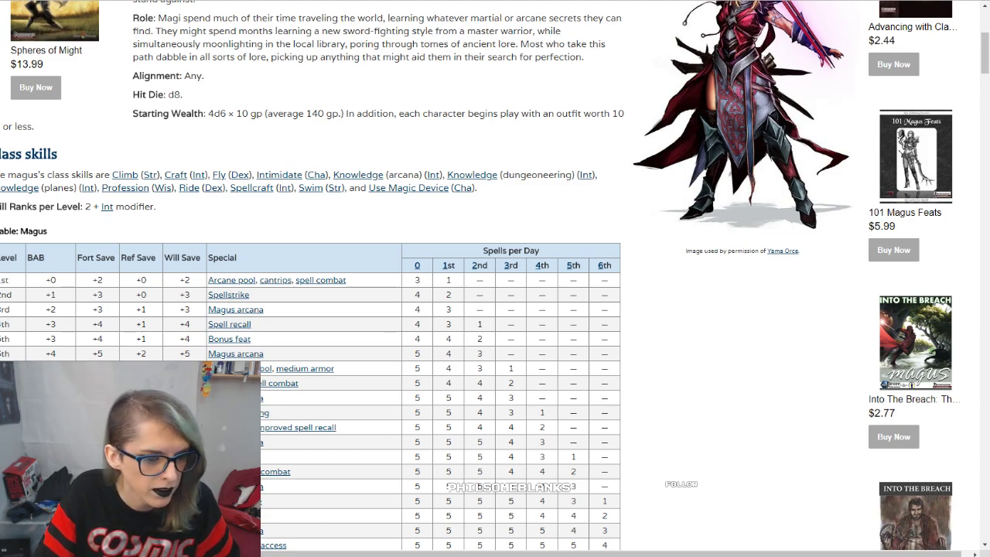
pyautogui.hotkey('ctrl', 'Tab')
pyautogui.click(434, 277)
pyautogui.click(434, 294)
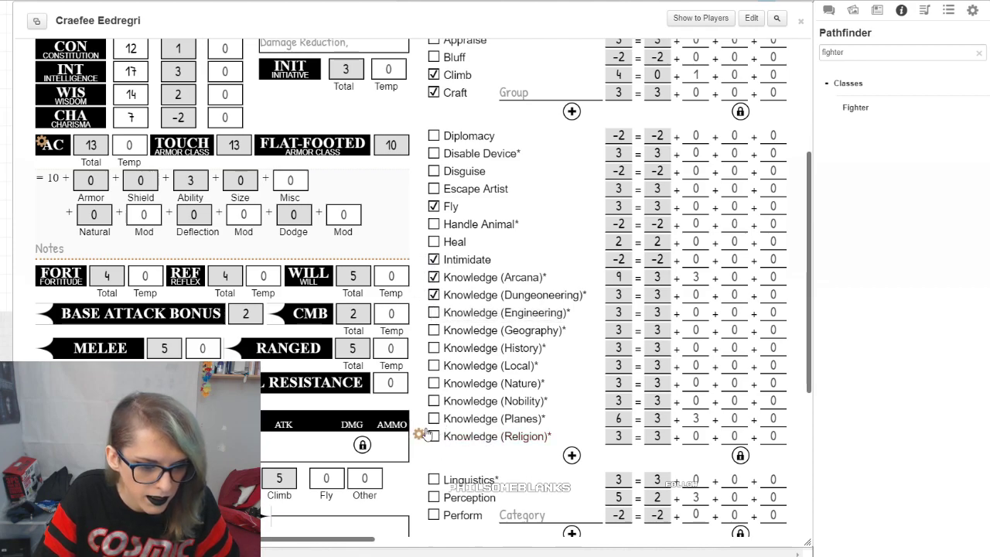
pyautogui.hotkey('ctrl', 'Tab')
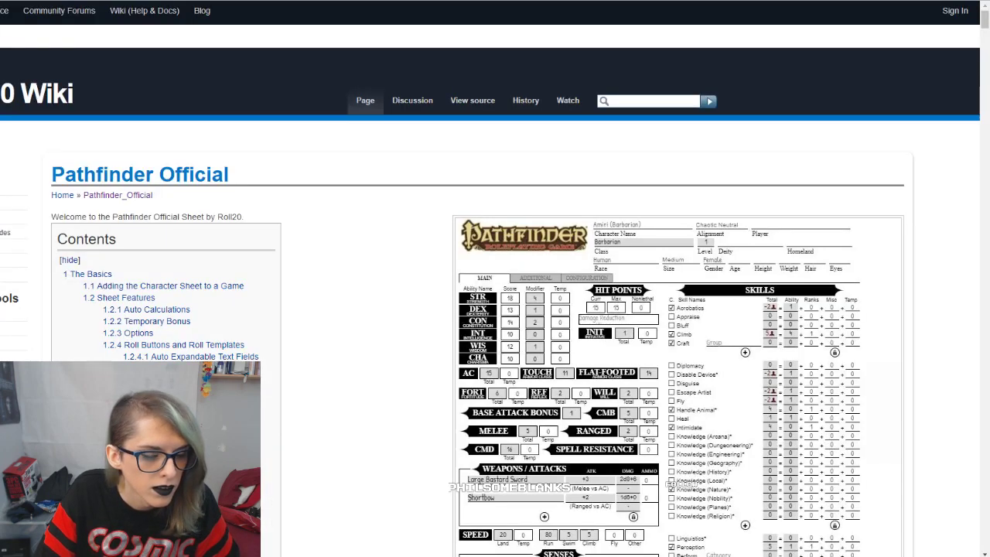
pyautogui.hotkey('ctrl', 'Tab')
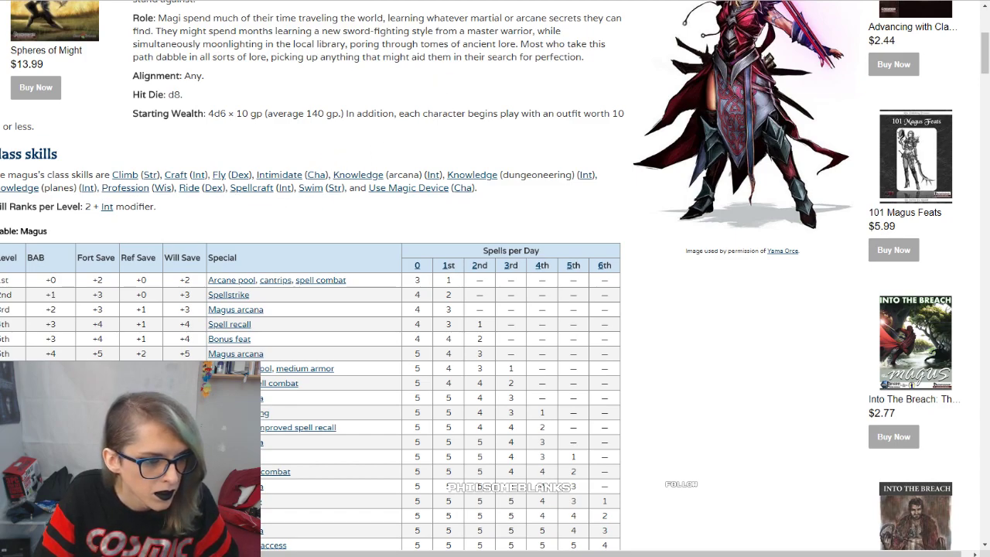
pyautogui.hotkey('ctrl', 'Tab')
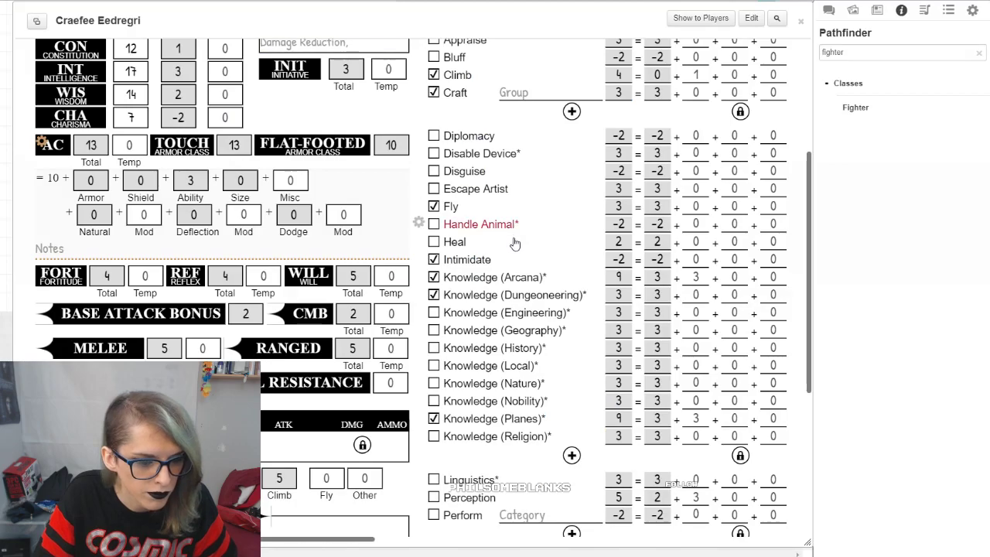
# Step: Mark Profession, Ride, Spellcraft and Use Magic Device as class skills on the Magus sheet
pyautogui.scroll(-5, 460, 232)
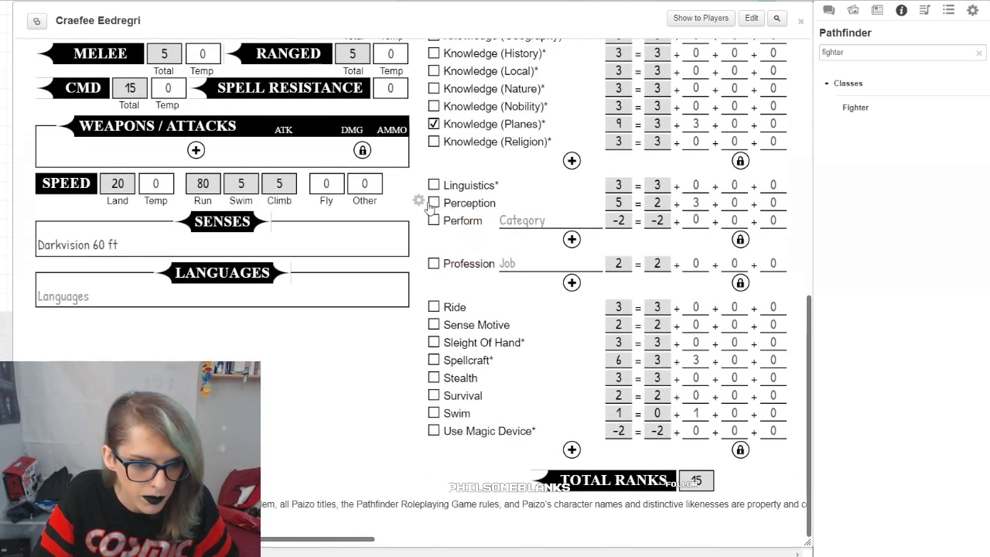
pyautogui.click(433, 264)
pyautogui.click(433, 307)
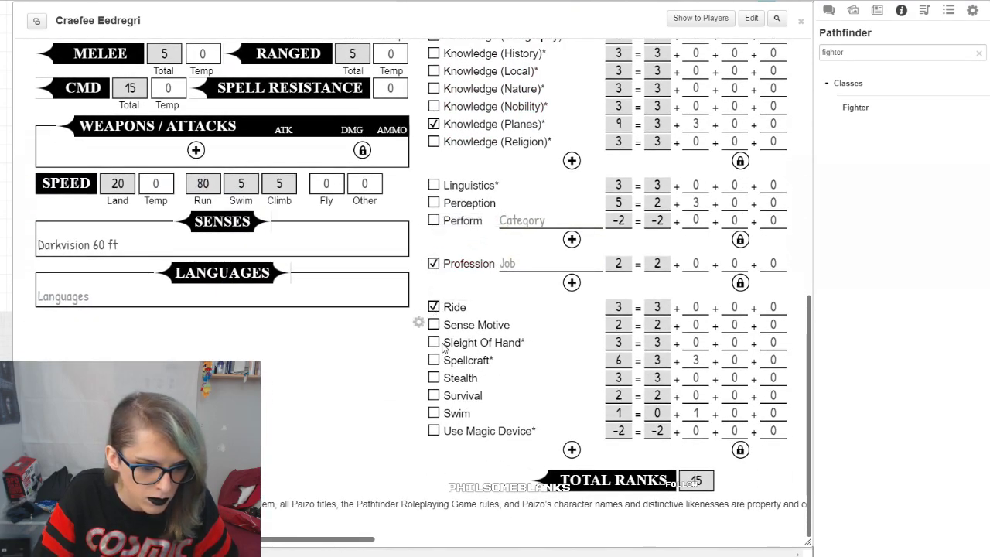
pyautogui.click(434, 360)
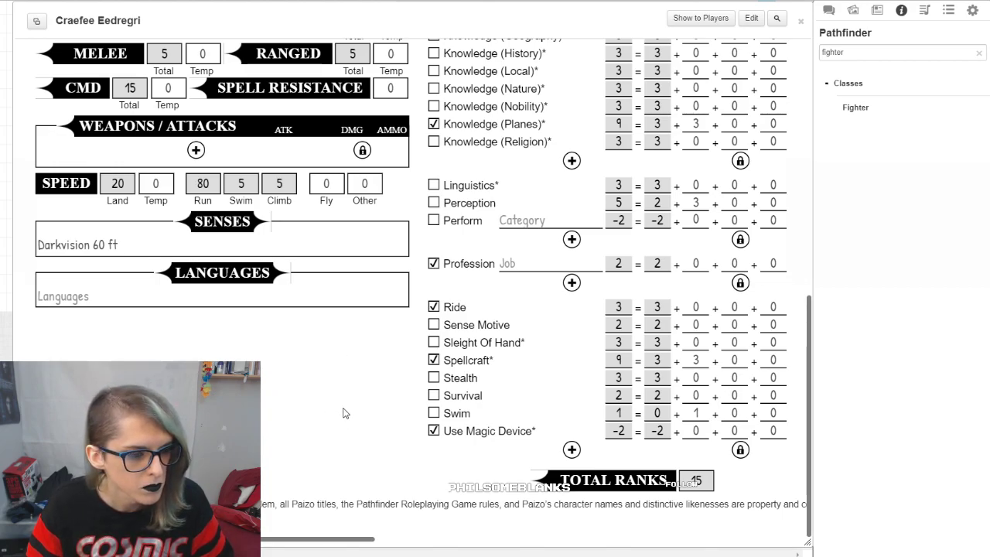
# Step: Check the land speed breakdown, and set the blank AC item's type to Light while keeping it equipped
pyautogui.scroll(3, 300, 389)
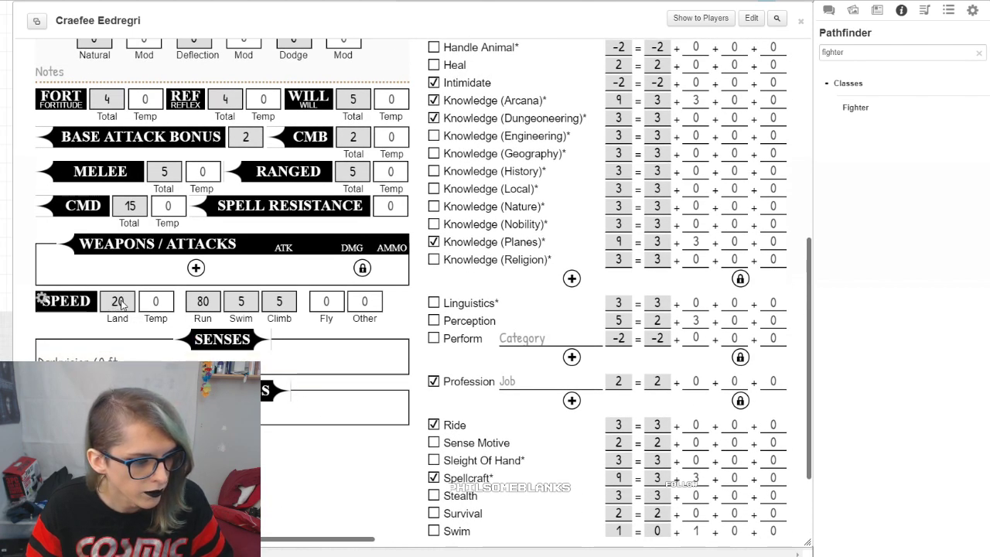
pyautogui.click(45, 300)
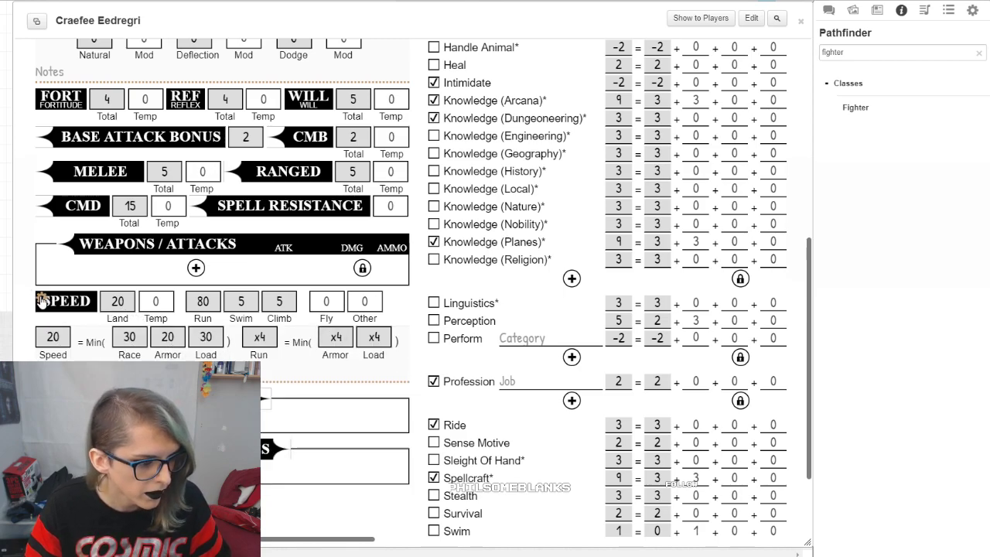
pyautogui.scroll(10, 42, 300)
pyautogui.click(197, 202)
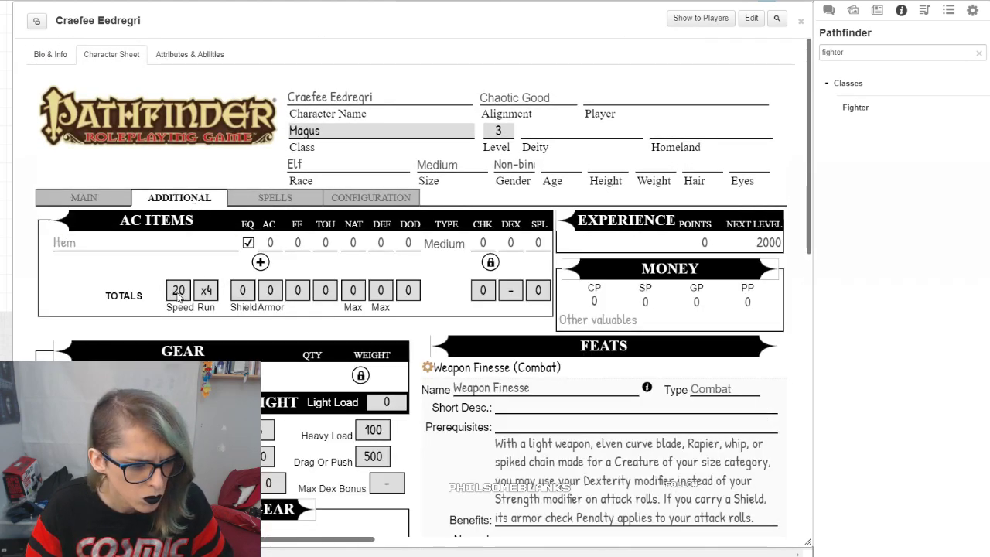
pyautogui.click(248, 243)
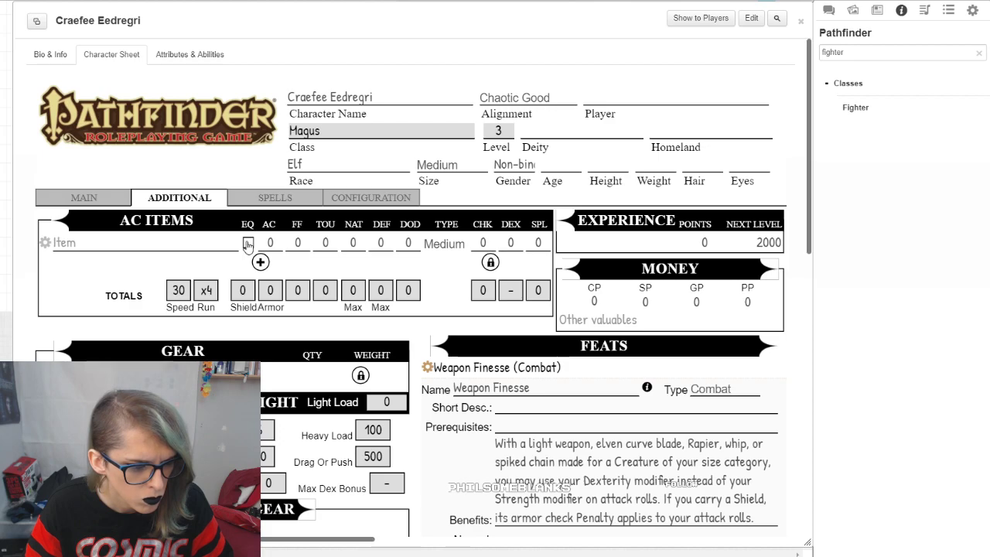
pyautogui.click(442, 244)
pyautogui.click(441, 260)
pyautogui.click(248, 242)
# Step: Name the AC item Chain Shirt and set its AC bonus to 4
pyautogui.click(101, 243)
pyautogui.write('Chain Shirt')
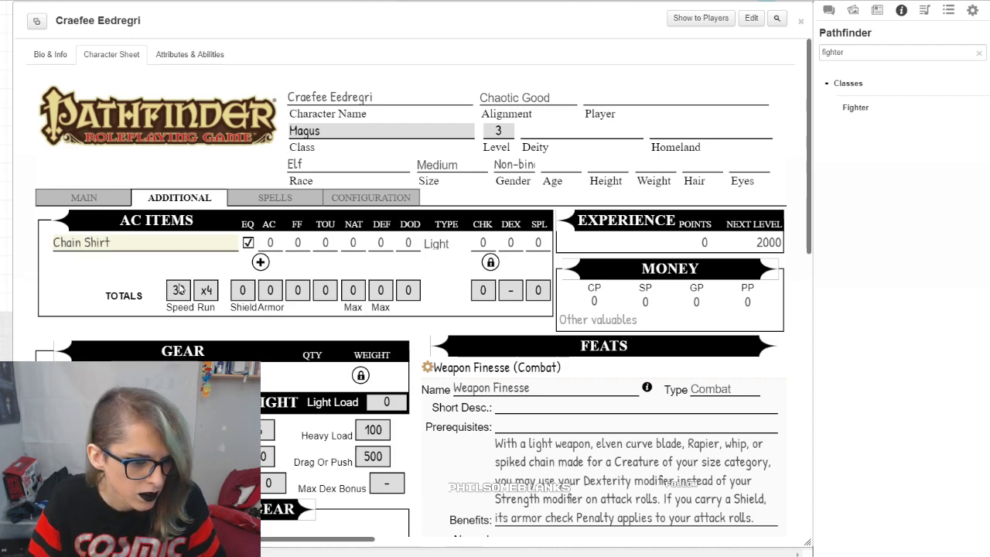
pyautogui.click(449, 274)
pyautogui.doubleClick(270, 243)
pyautogui.write('4')
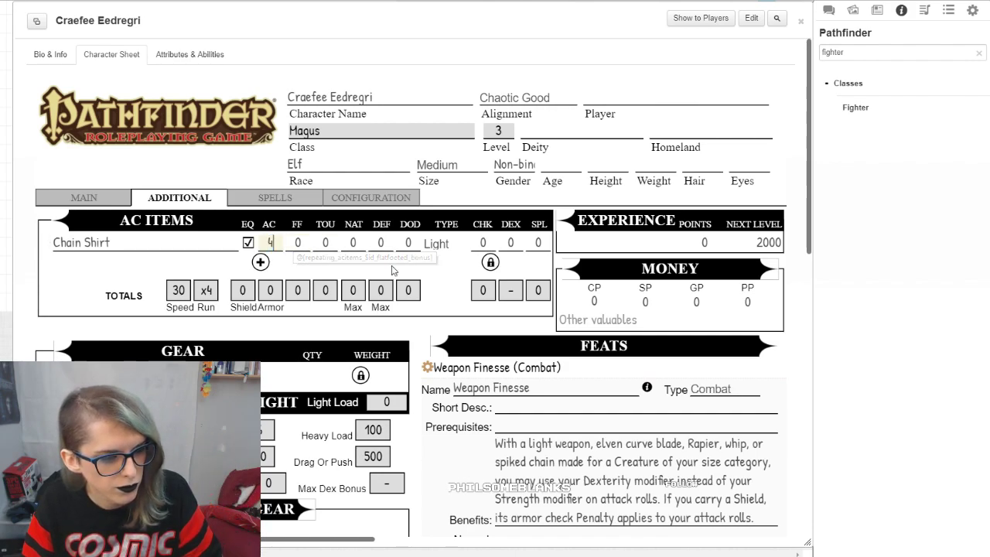
pyautogui.click(450, 280)
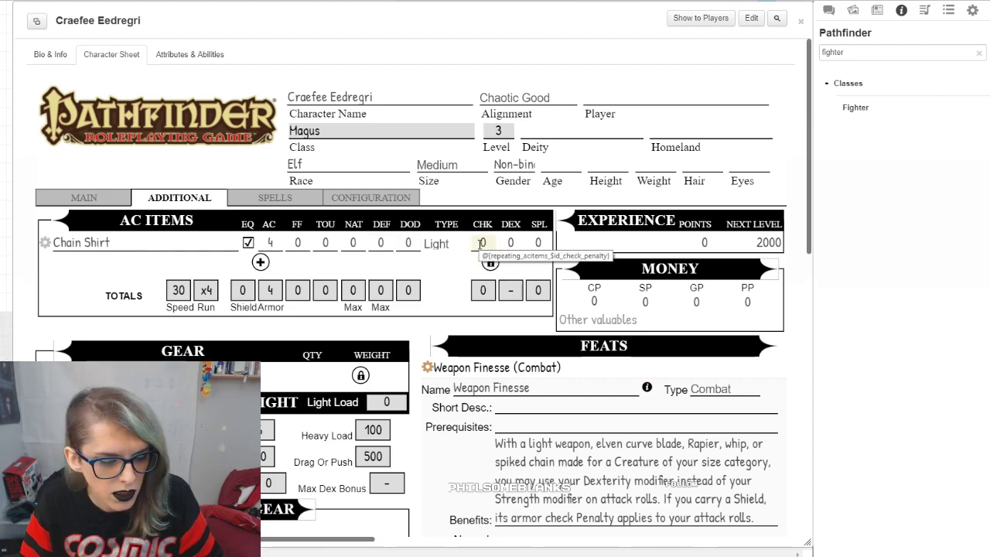
pyautogui.click(433, 0)
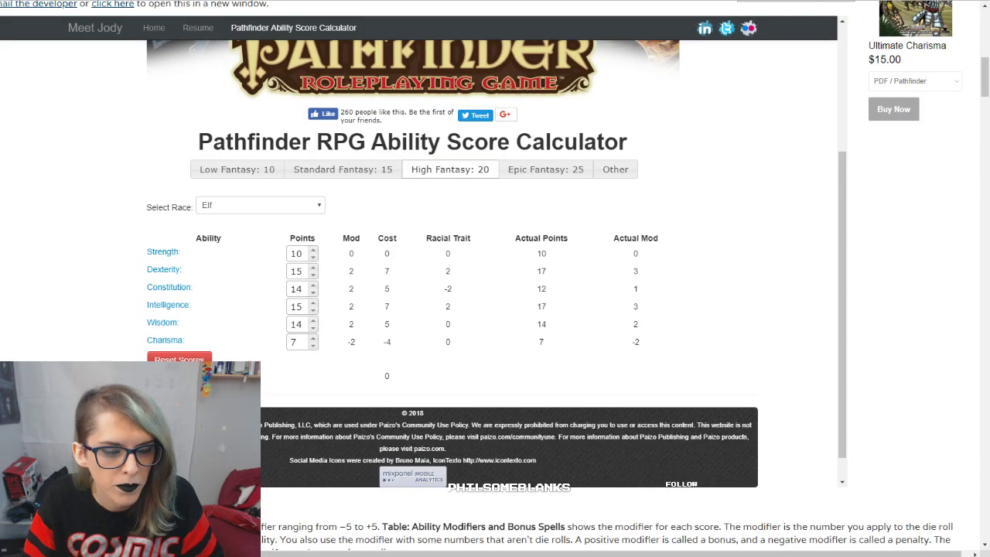
pyautogui.scroll(15, 872, 166)
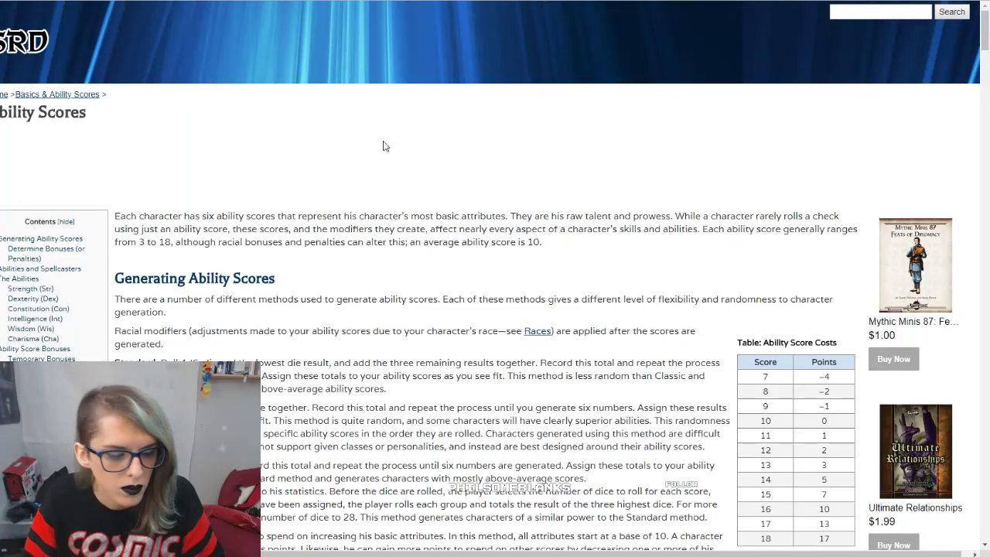
pyautogui.scroll(-5, 477, 117)
pyautogui.click(0, 0)
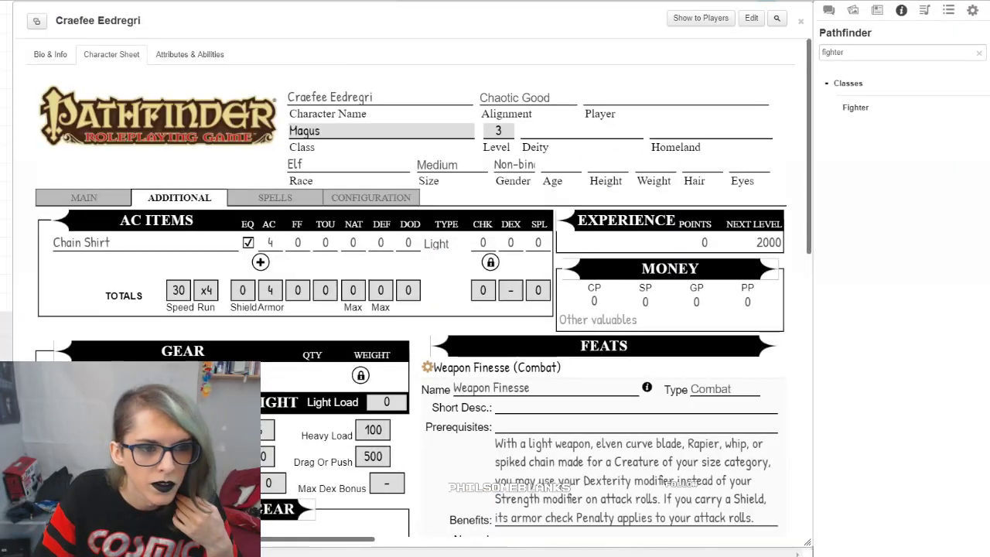
# Step: Search the compendium for "chain shirt", read the item's armor attributes, and move its entry clear of the character sheet
pyautogui.click(877, 10)
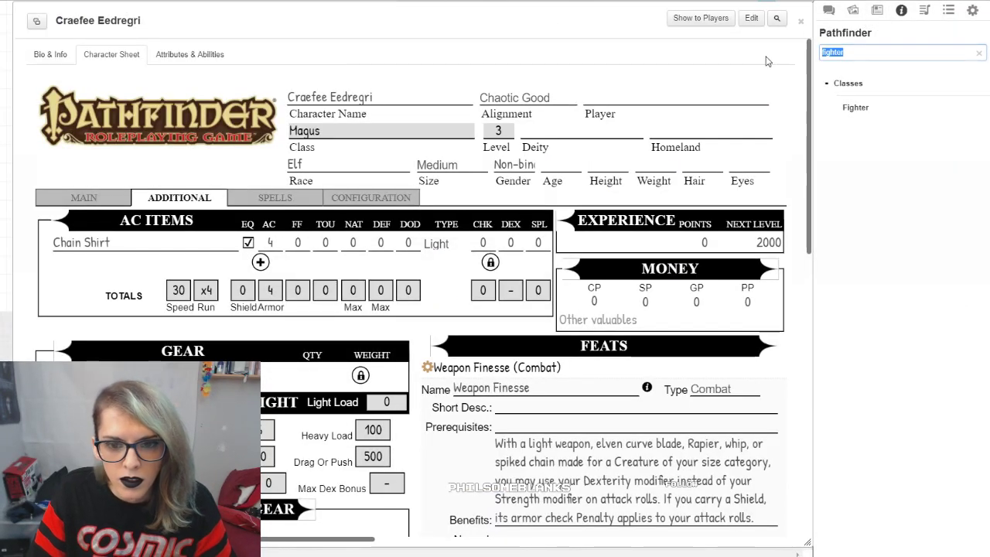
pyautogui.write('chain shir')
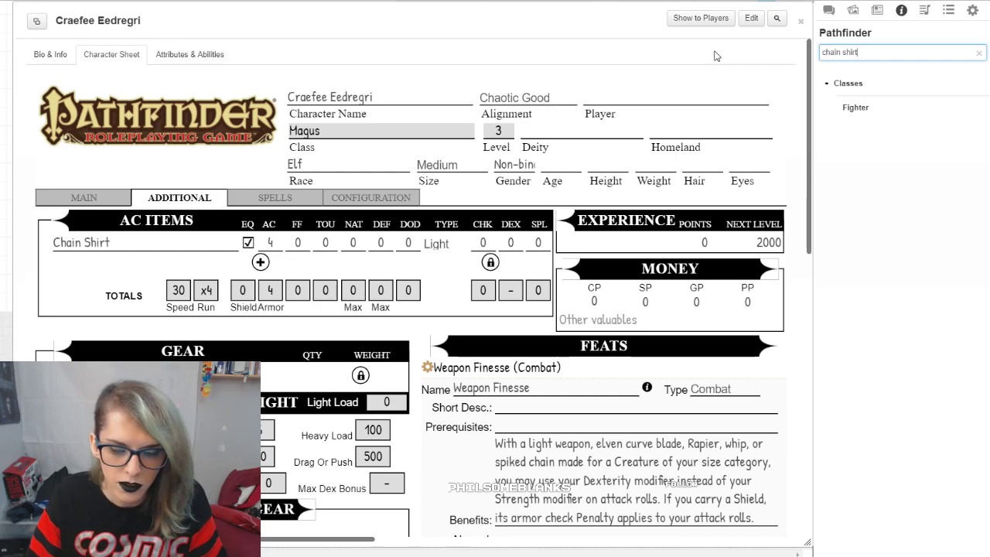
pyautogui.write('t')
pyautogui.click(862, 110)
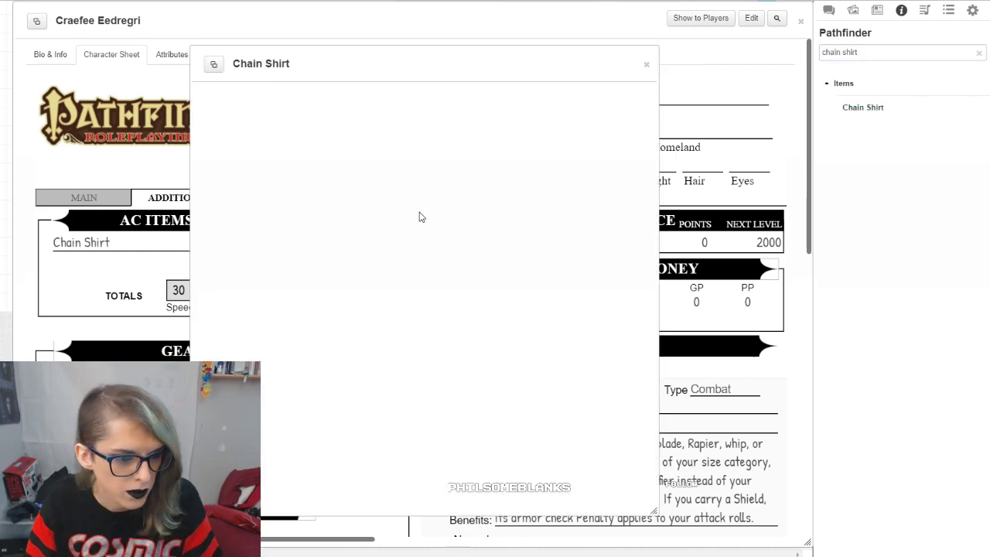
pyautogui.scroll(-3, 444, 261)
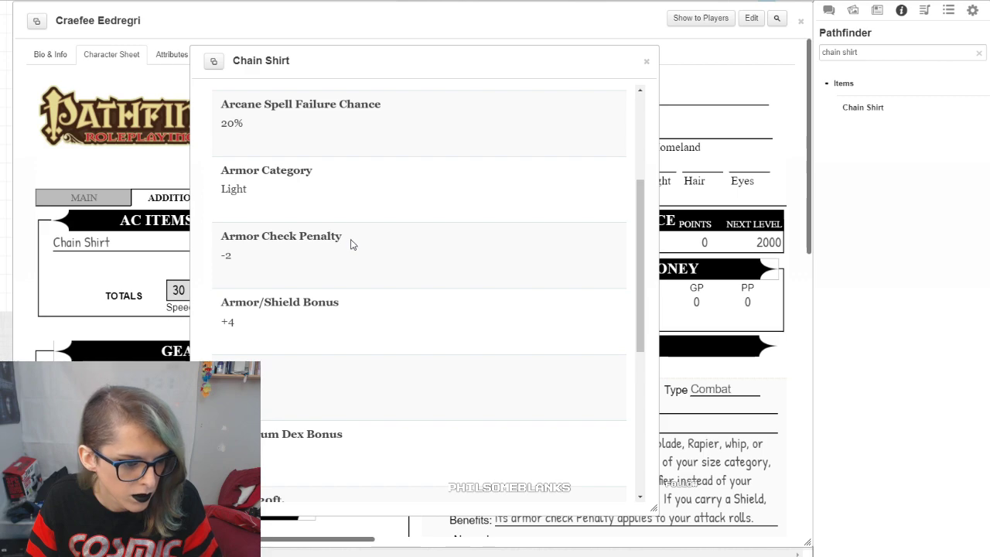
pyautogui.scroll(-5, 321, 280)
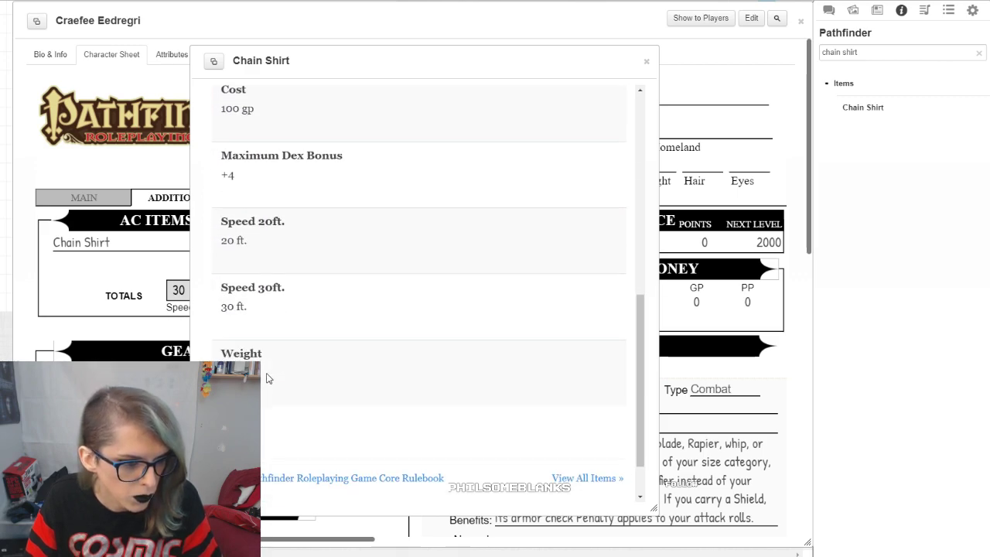
pyautogui.scroll(6, 284, 367)
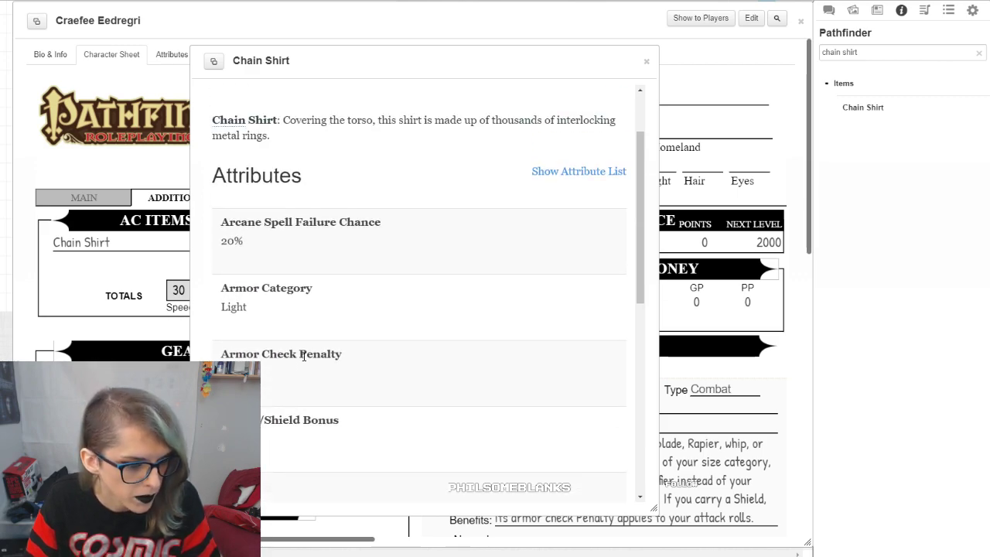
pyautogui.scroll(-1, 303, 355)
pyautogui.moveTo(504, 56); pyautogui.dragTo(750, 83)
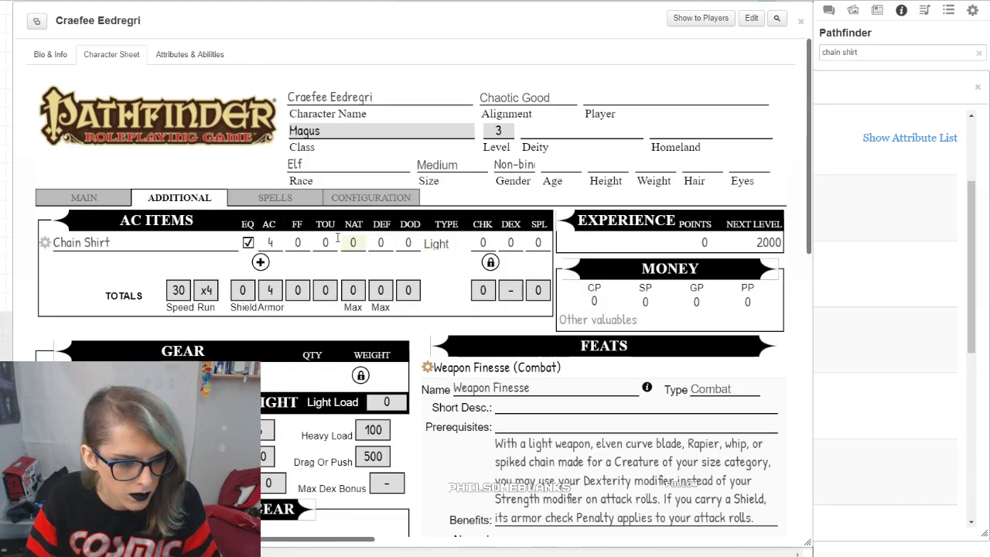
# Step: Set the Chain Shirt's check penalty to -2, its maximum Dex bonus to +4 and its spell failure to 20
pyautogui.doubleClick(483, 243)
pyautogui.write('-3')
pyautogui.press('BackSpace')
pyautogui.write('2')
pyautogui.moveTo(508, 240); pyautogui.dragTo(523, 240)
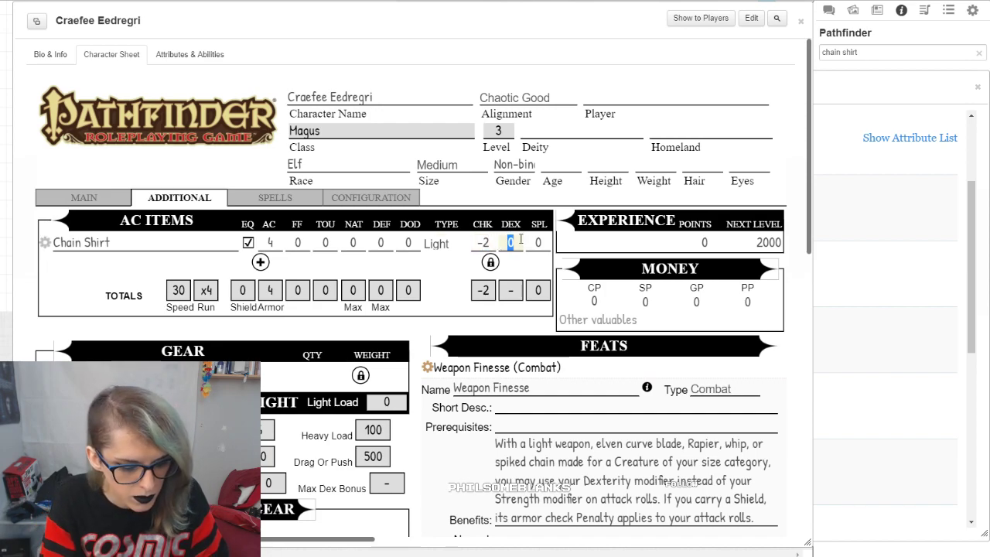
pyautogui.write('+4')
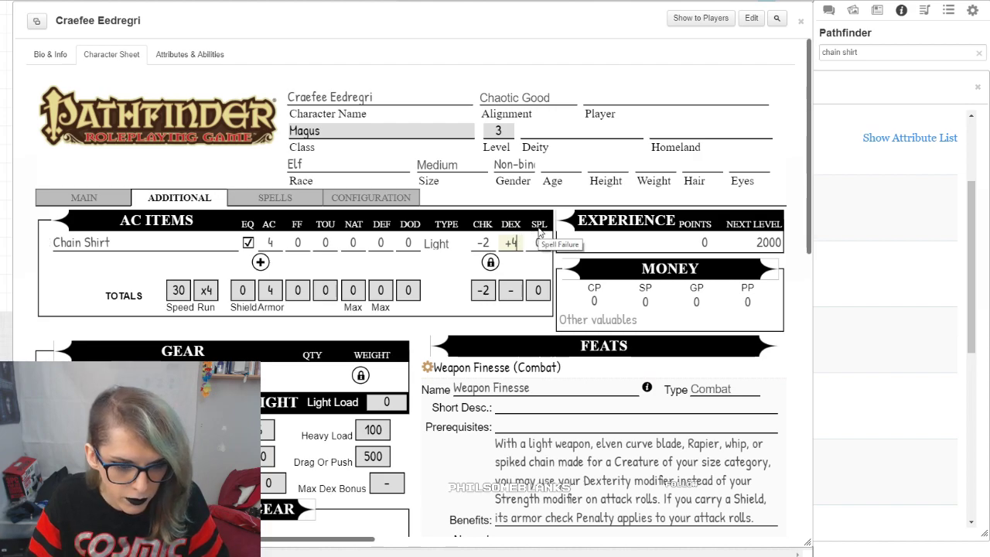
pyautogui.moveTo(534, 243); pyautogui.dragTo(549, 242)
pyautogui.write('20')
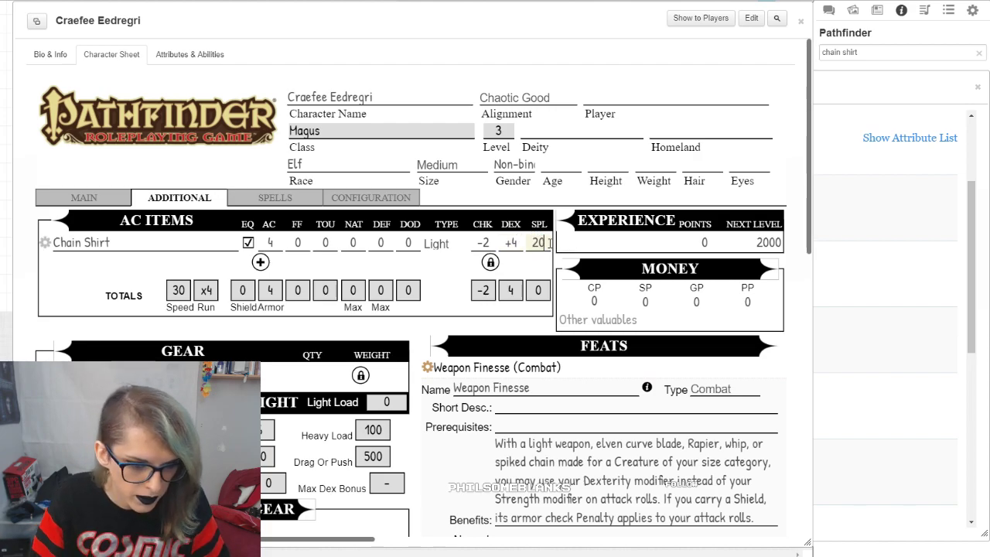
pyautogui.click(547, 266)
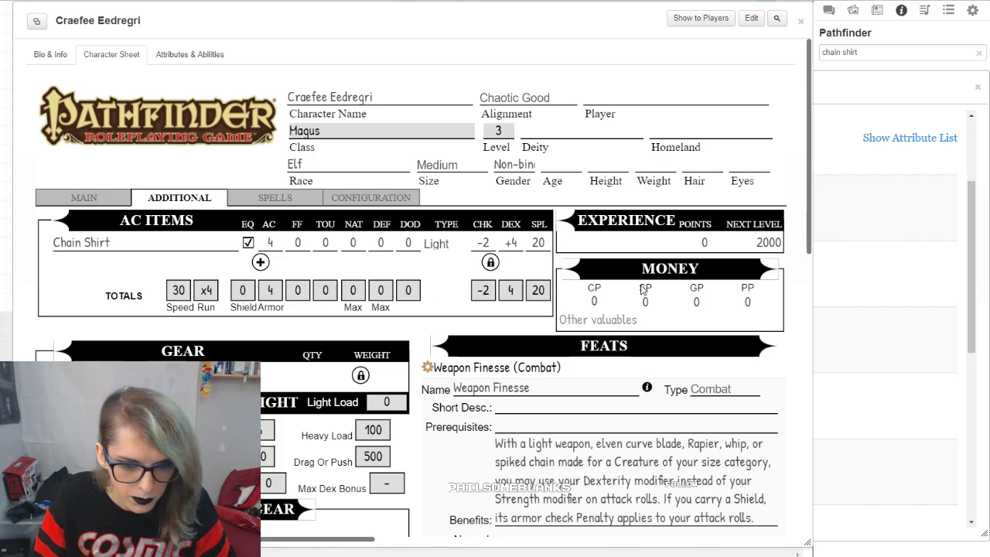
# Step: Look over the gear section, and add a blank weapon entry under Weapons / Attacks on the sheet's main page
pyautogui.scroll(-3, 305, 290)
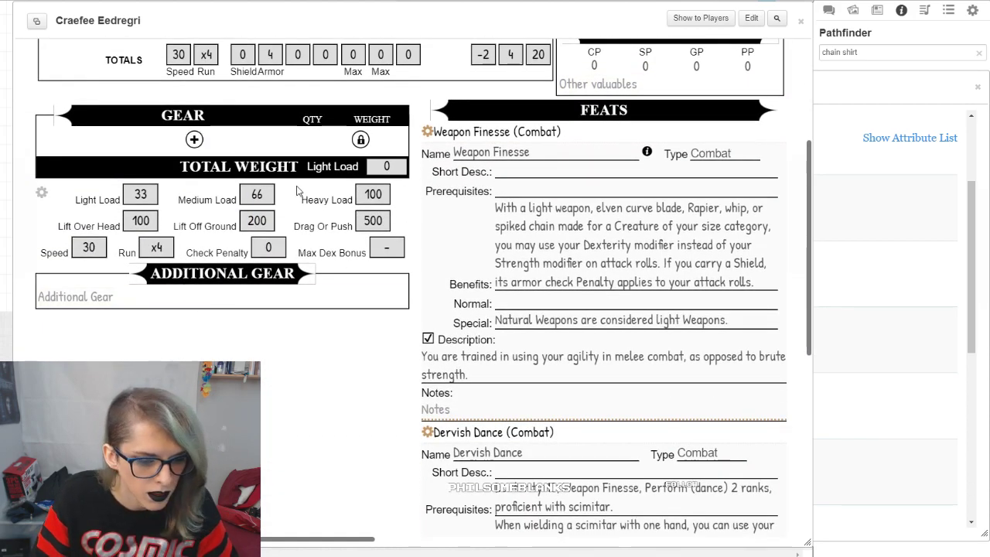
pyautogui.scroll(3, 91, 201)
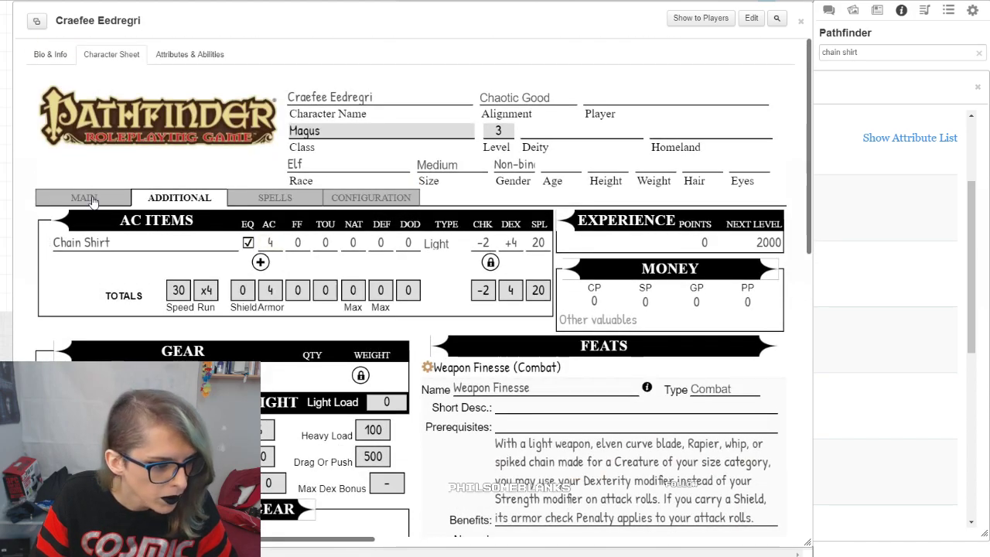
pyautogui.click(91, 200)
pyautogui.scroll(-6, 196, 212)
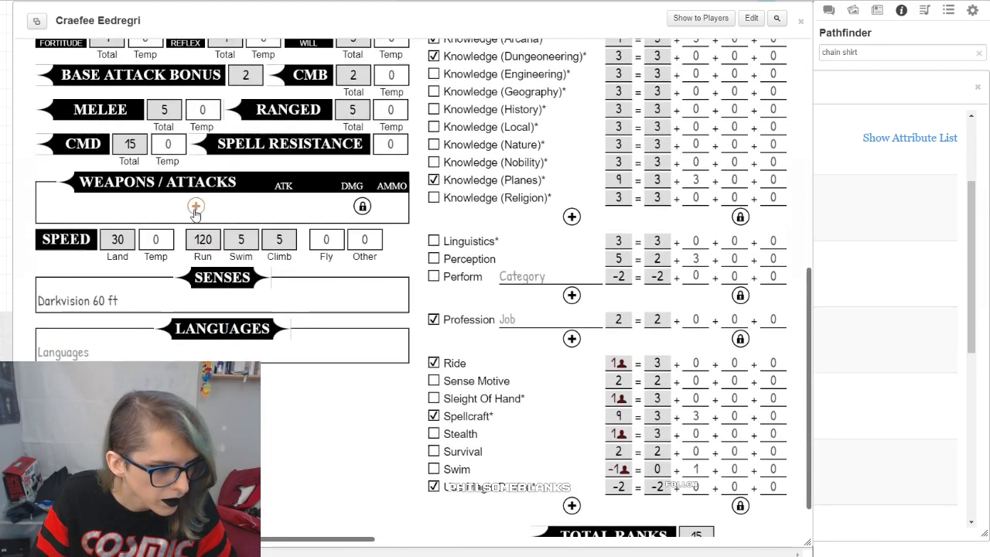
pyautogui.click(195, 207)
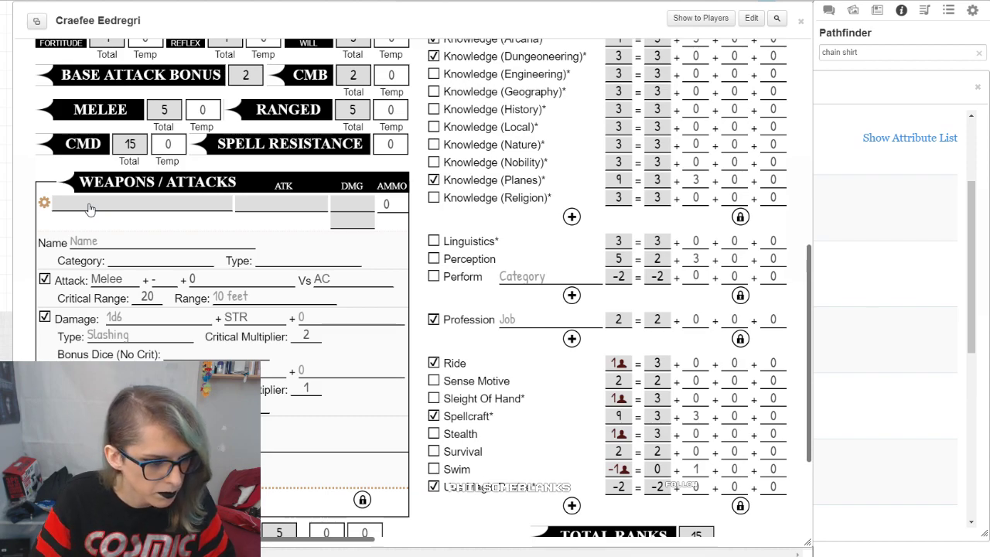
# Step: Name the blank weapon entry Scimitar +1 and enter S as its type
pyautogui.click(108, 245)
pyautogui.write('S')
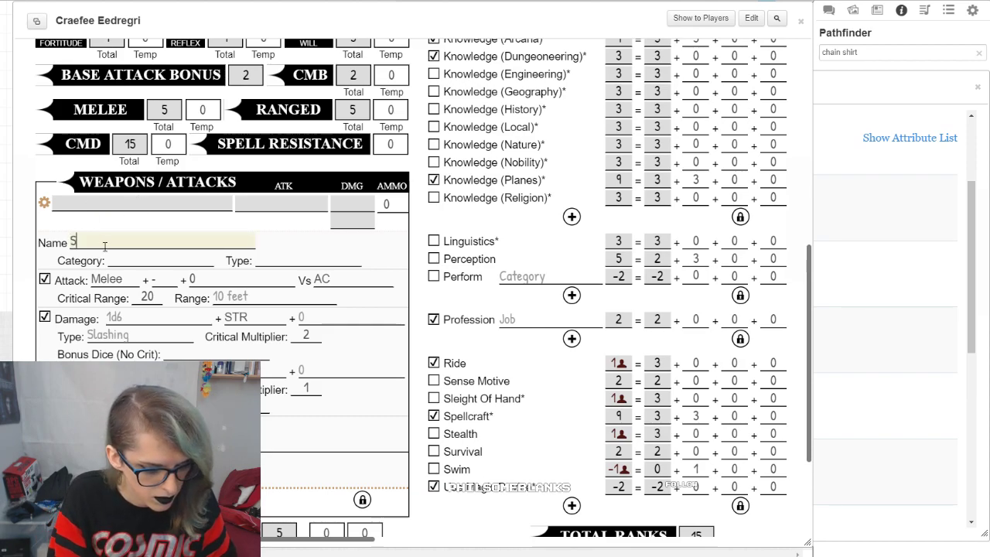
pyautogui.write('cimitar +1')
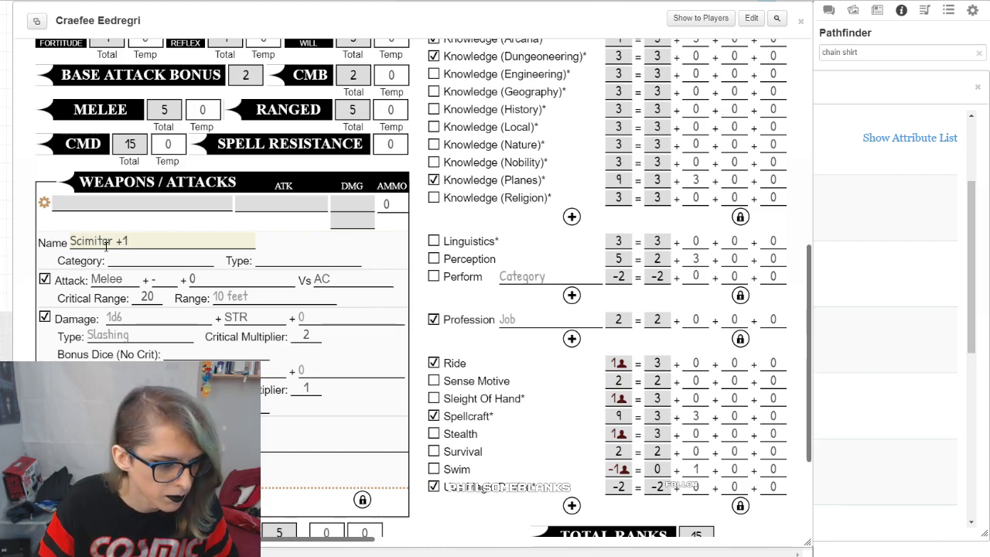
pyautogui.click(262, 243)
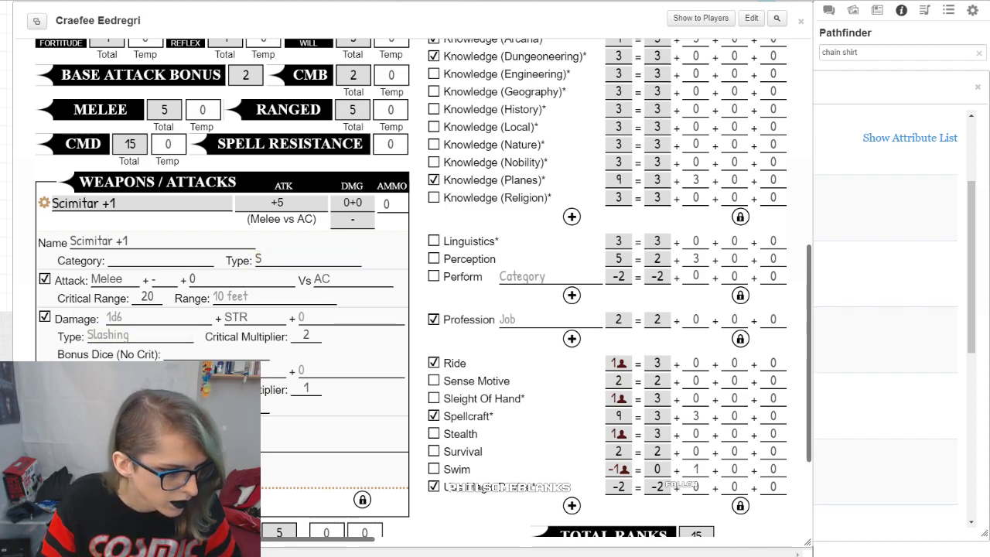
# Step: Set the Scimitar +1 attack to Melee plus DEX, and check its versus-AC setting
pyautogui.scroll(-1, 144, 317)
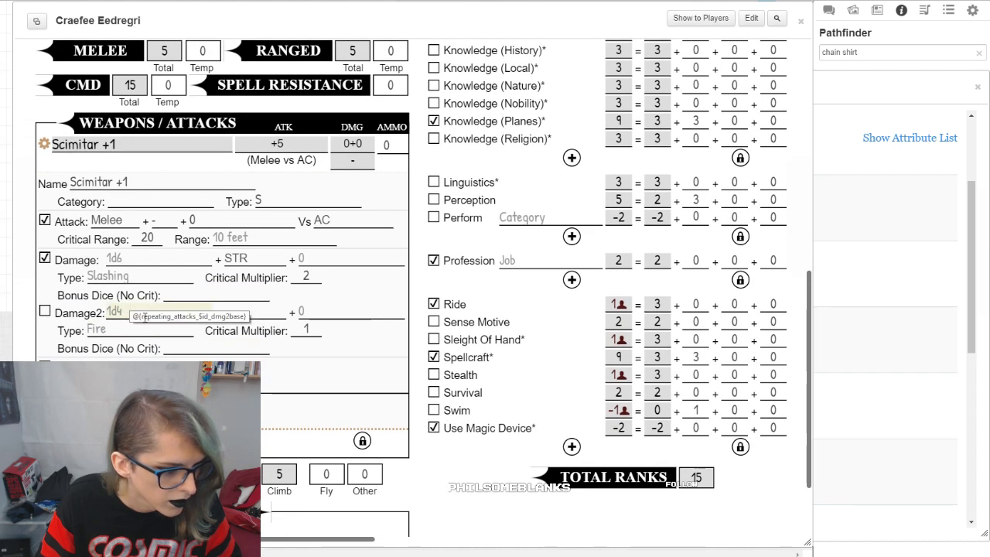
pyautogui.click(116, 223)
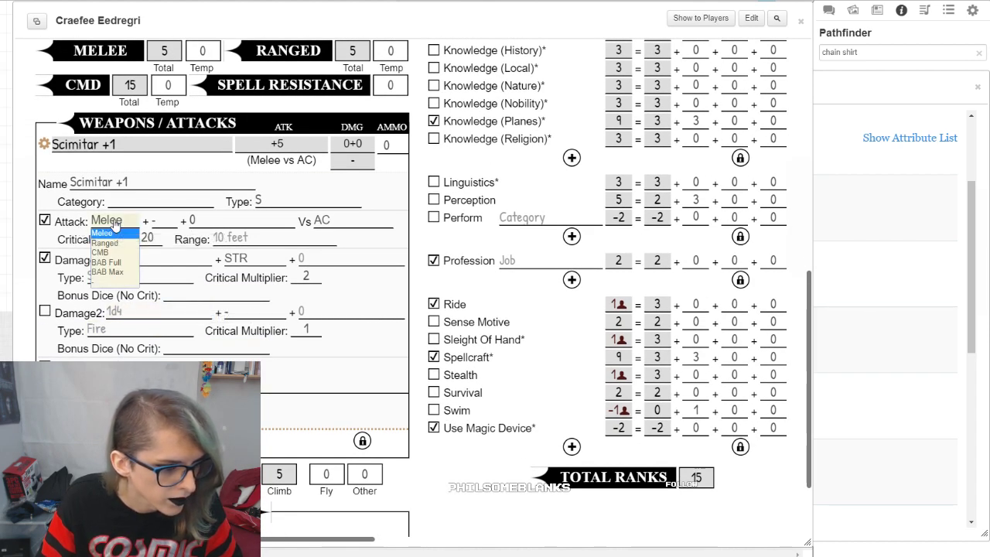
pyautogui.click(109, 232)
pyautogui.click(164, 225)
pyautogui.click(165, 255)
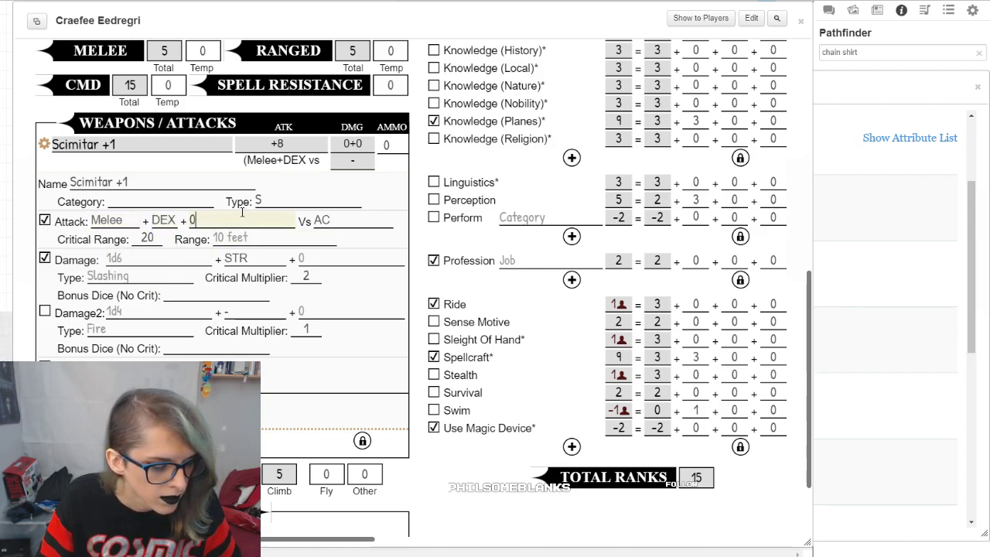
pyautogui.click(347, 222)
pyautogui.click(349, 223)
# Step: Search the compendium for "scimitar" and look up the item's critical attributes for the weapon's critical range
pyautogui.moveTo(164, 240); pyautogui.dragTo(126, 241)
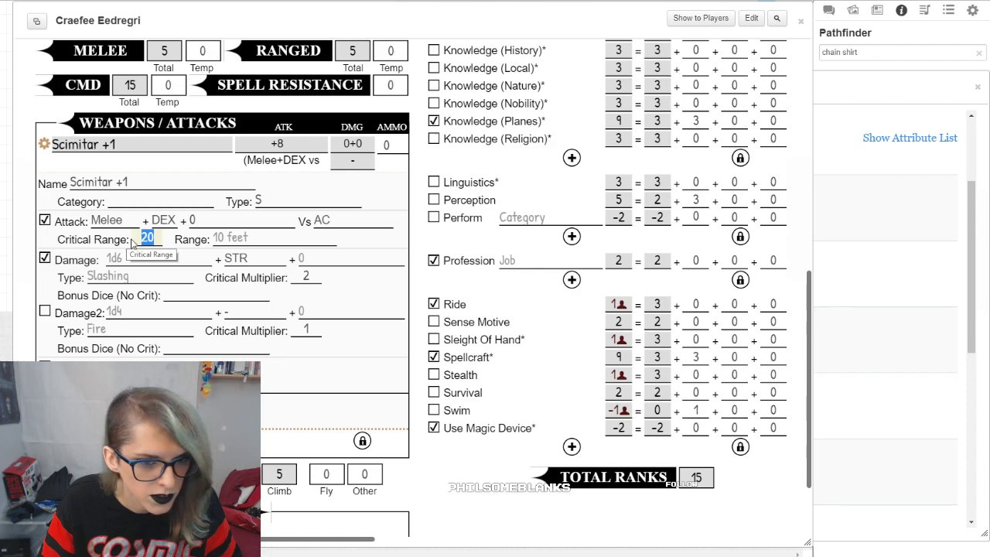
pyautogui.click(866, 53)
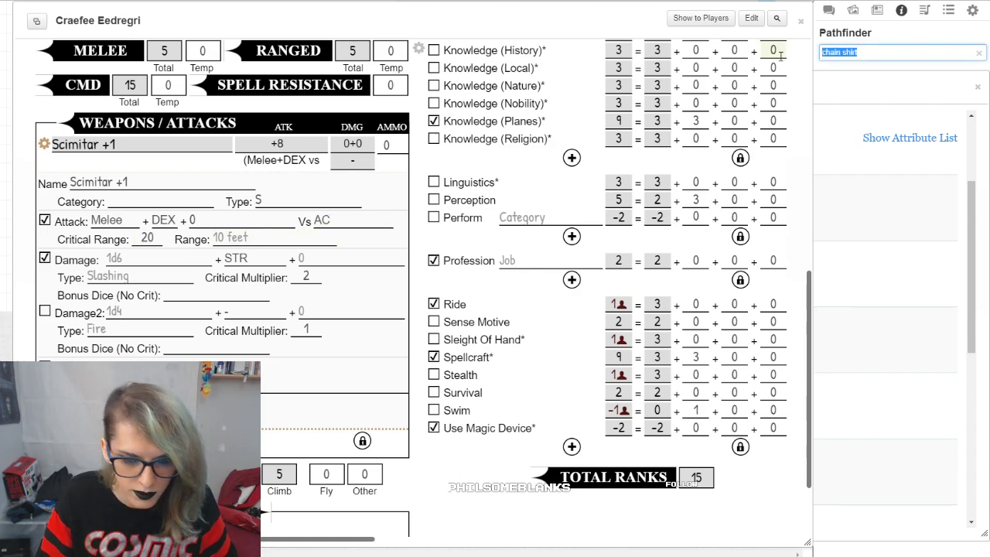
pyautogui.write('scimitar')
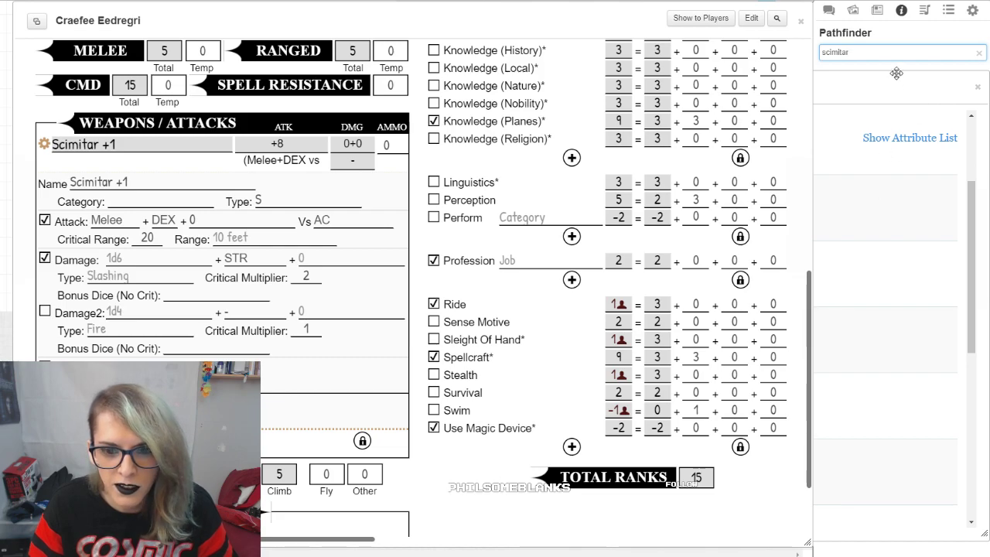
pyautogui.press('Return')
pyautogui.click(874, 112)
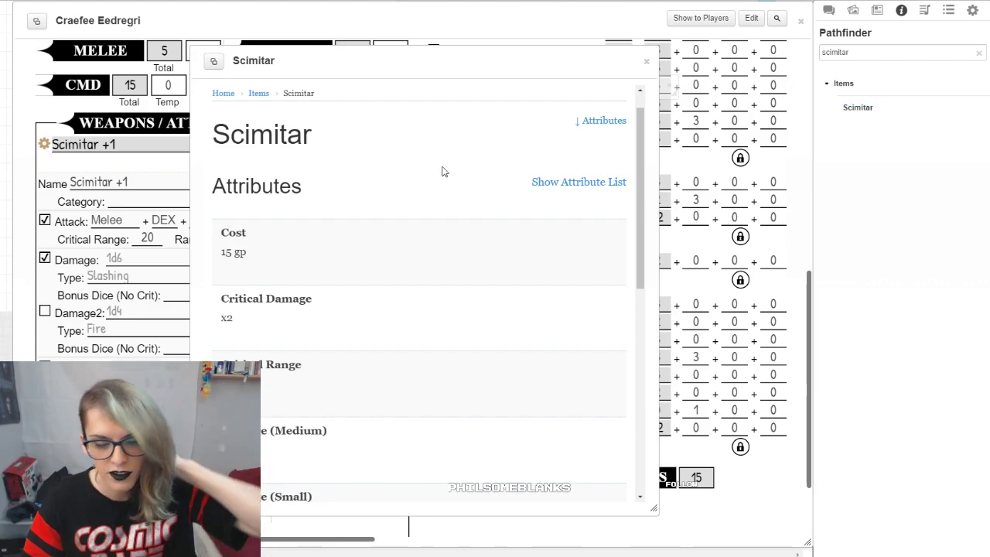
pyautogui.click(216, 32)
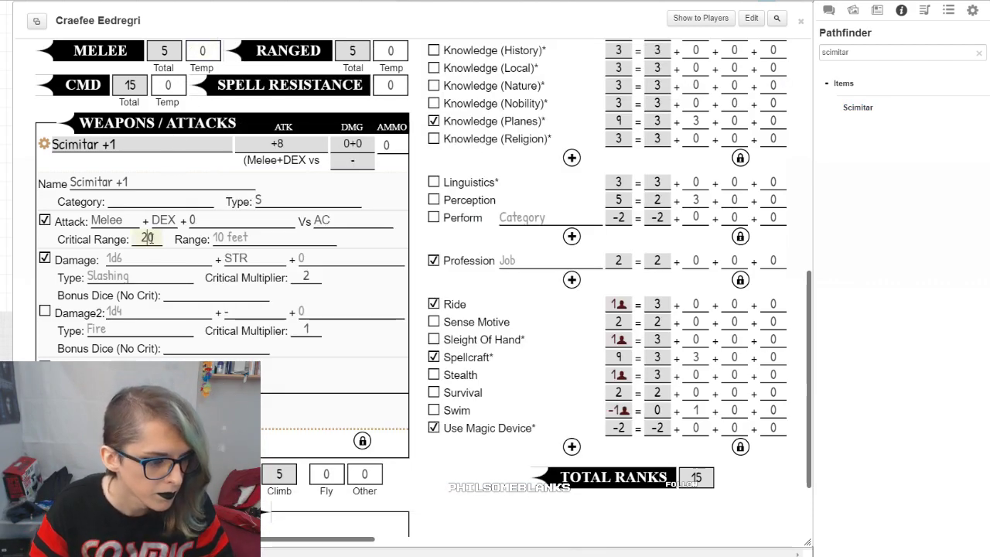
# Step: Set the Scimitar +1 critical range to 18
pyautogui.press('BackSpace')
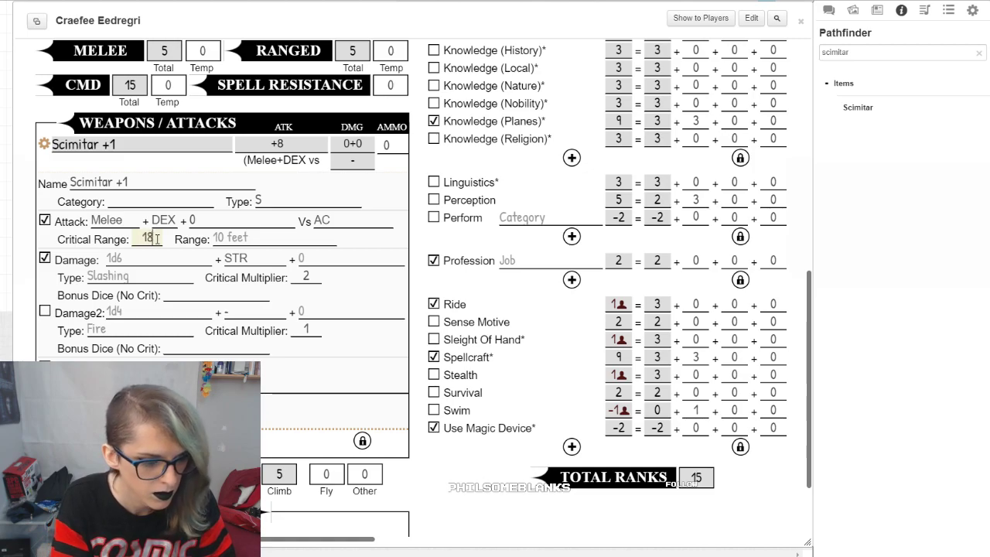
pyautogui.write('8-20')
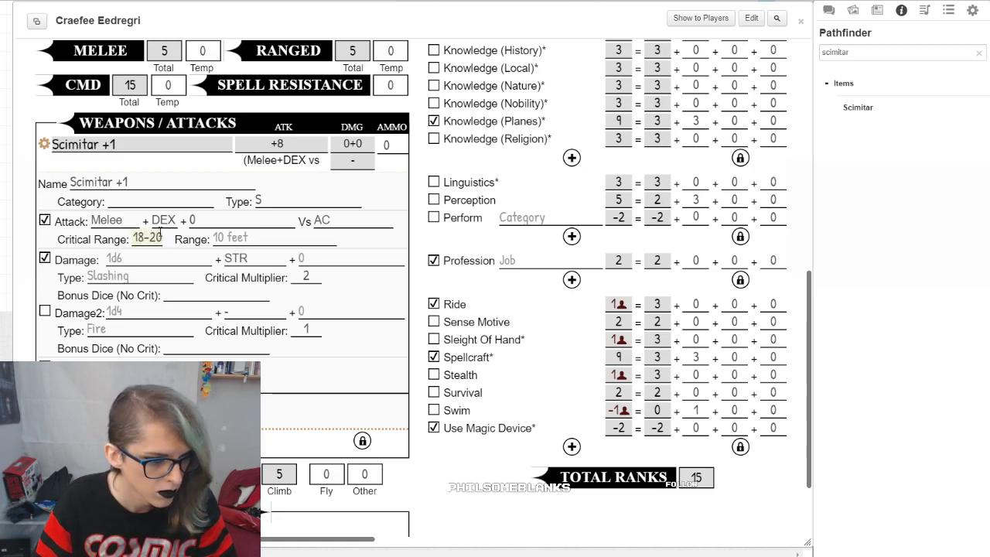
pyautogui.press('Tab')
pyautogui.doubleClick(156, 238)
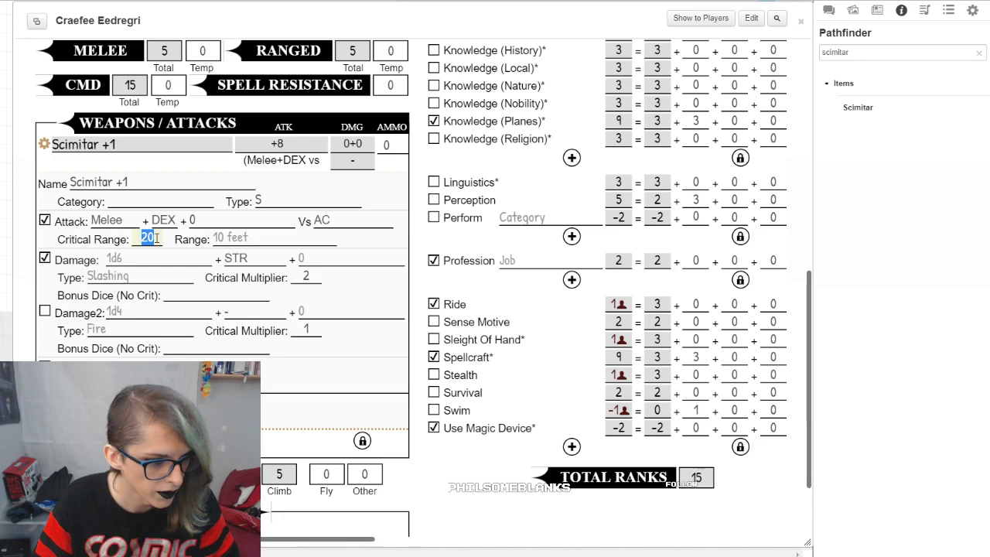
pyautogui.write('18')
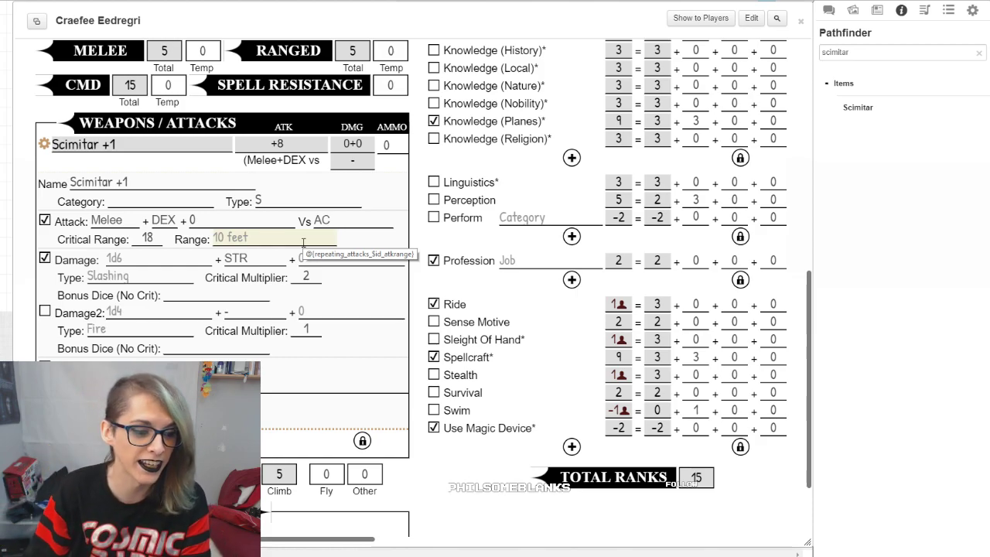
# Step: Set the scimitar's first damage line to add DEX and enter Slashing as its damage type
pyautogui.click(267, 256)
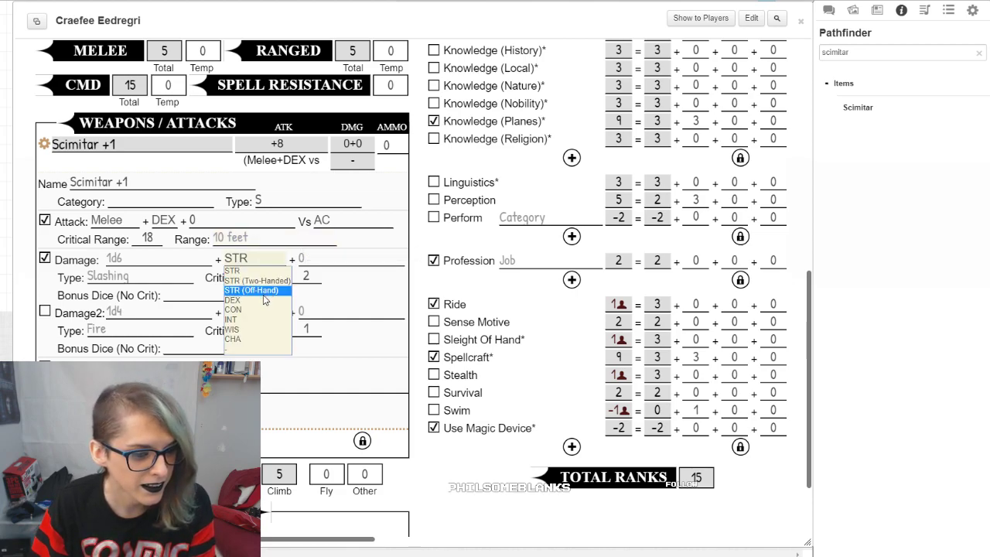
pyautogui.click(251, 301)
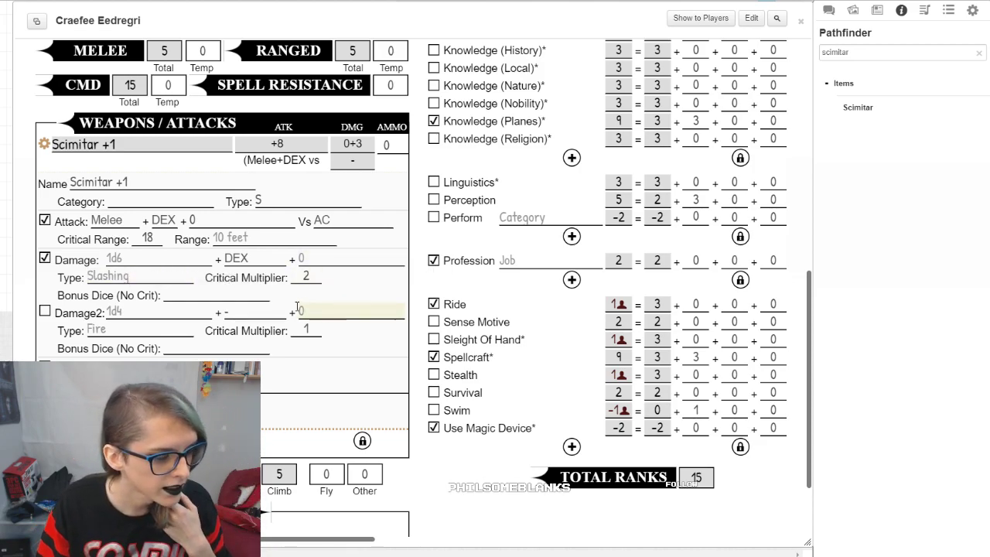
pyautogui.click(155, 279)
pyautogui.write('Slashing')
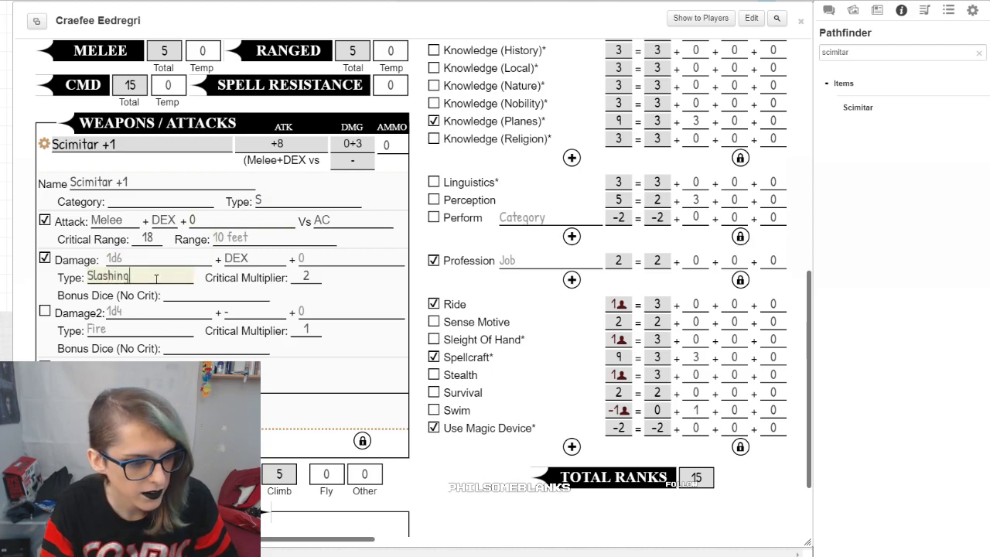
# Step: Clear the weapon's own Type field above the attack line
pyautogui.click(273, 198)
pyautogui.write('S')
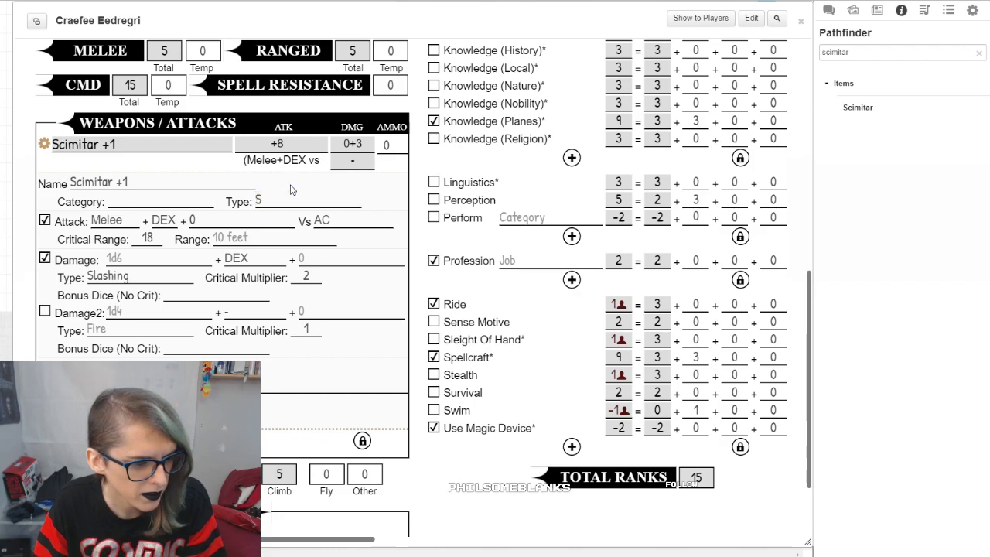
pyautogui.press('BackSpace')
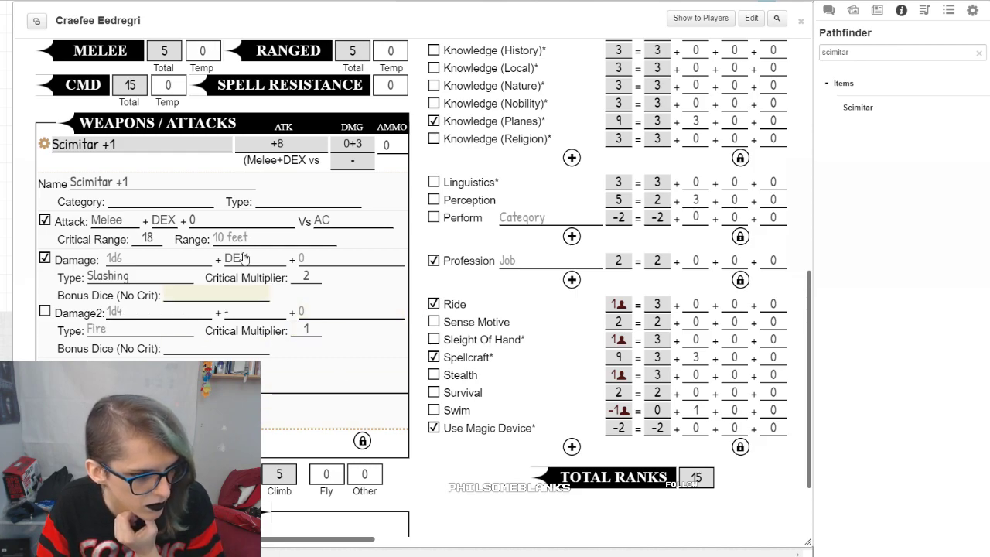
# Step: Show the chat log and set the scimitar's base damage dice to 1d6
pyautogui.click(828, 10)
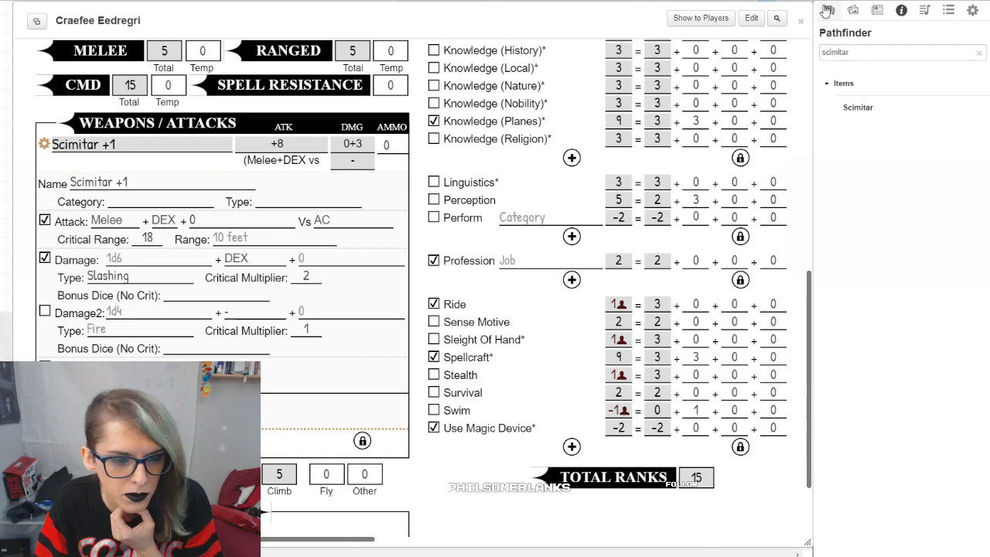
pyautogui.click(129, 256)
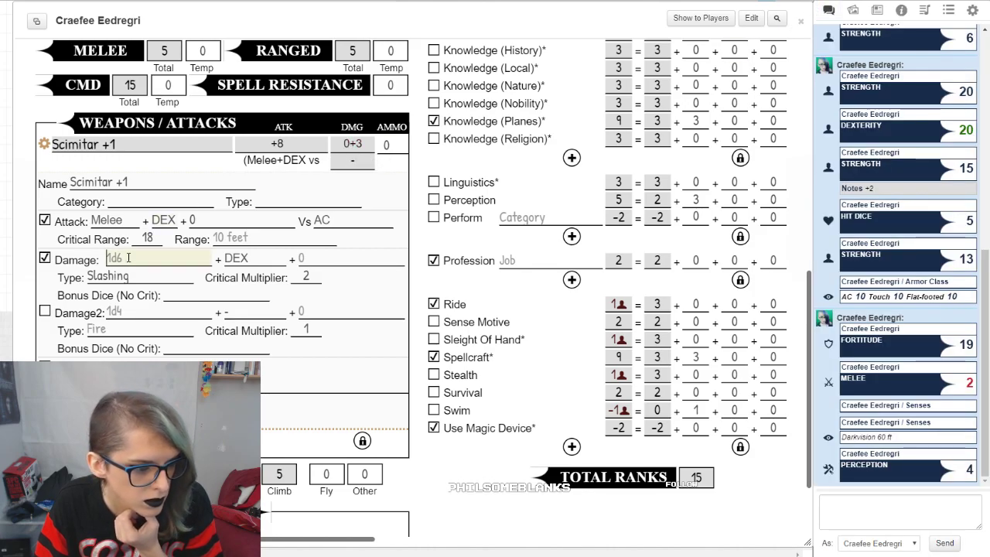
pyautogui.write('1d6')
pyautogui.click(309, 195)
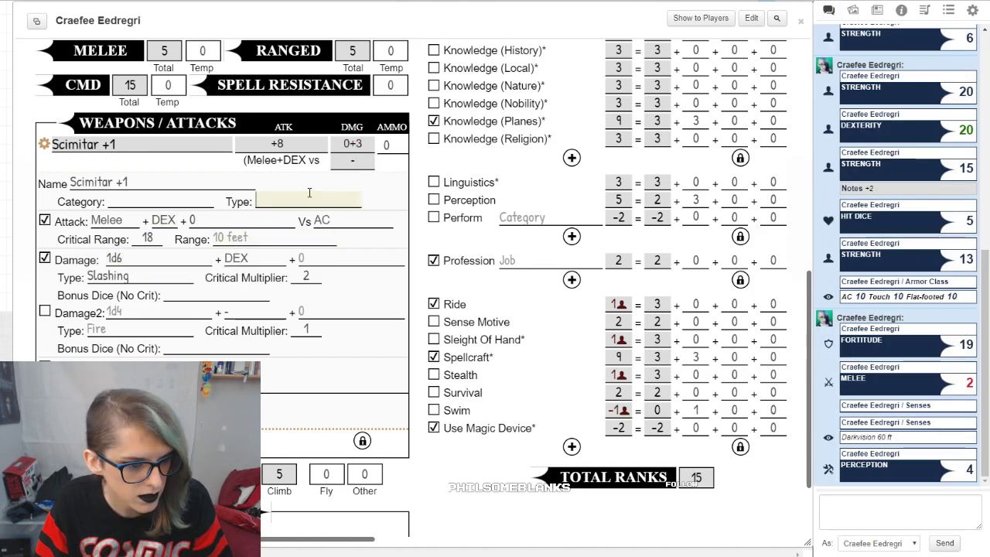
# Step: Roll a Scimitar +1 attack with the attack modifier left at 0, and examine the roll in the chat log
pyautogui.click(44, 145)
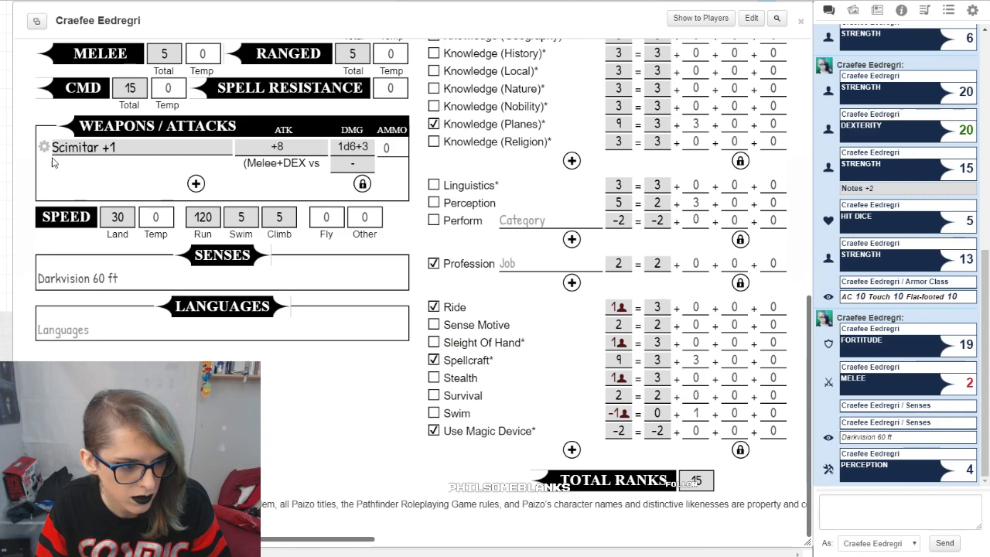
pyautogui.click(44, 146)
pyautogui.click(110, 147)
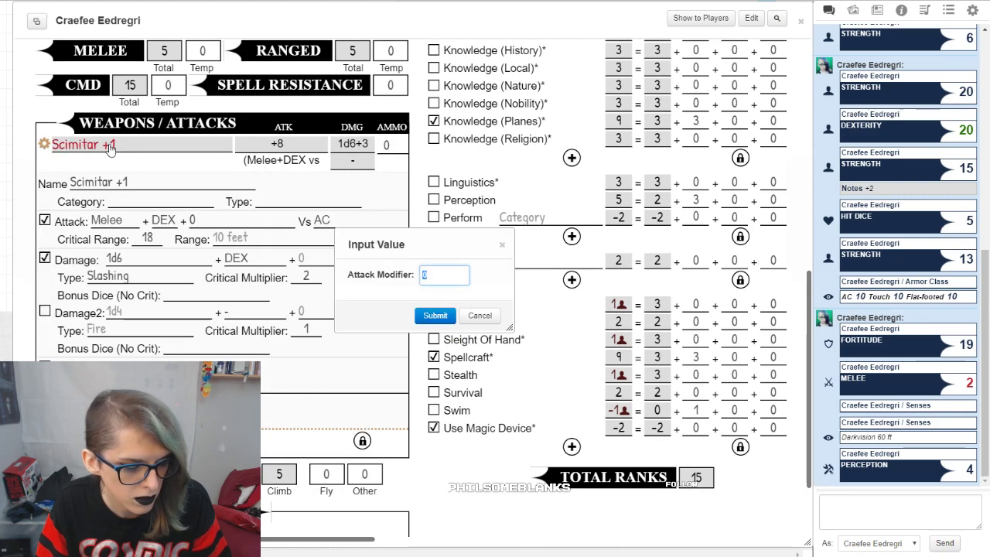
pyautogui.click(435, 314)
pyautogui.click(434, 315)
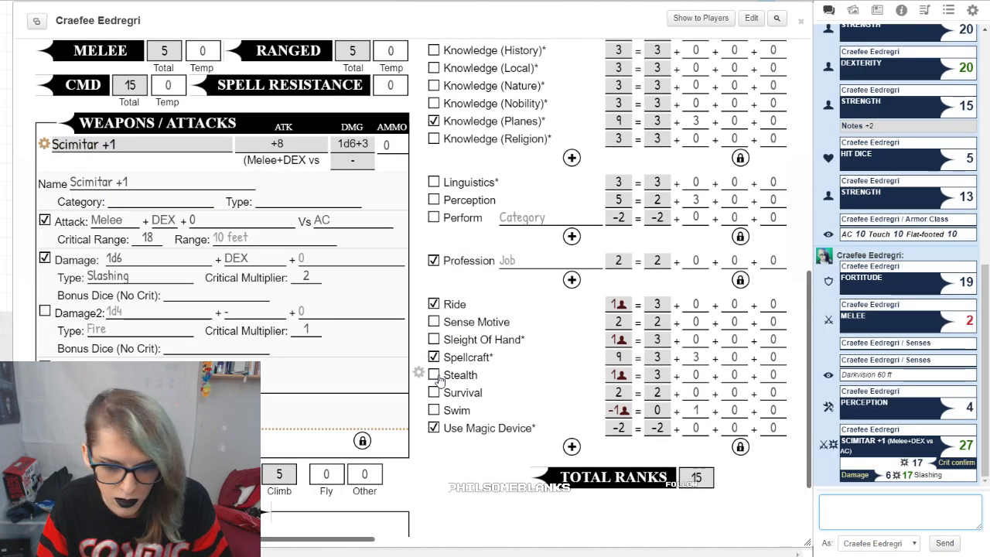
pyautogui.moveTo(965, 447)
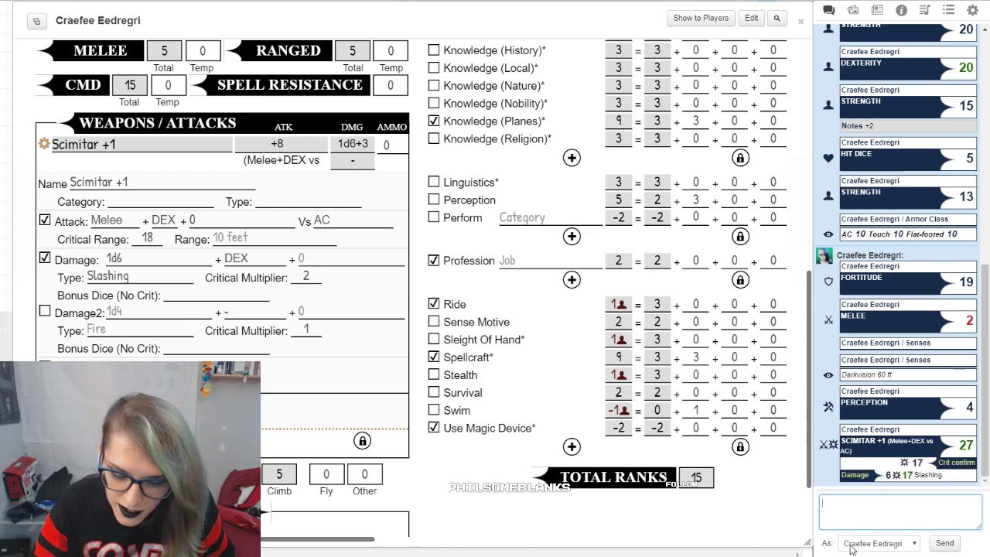
pyautogui.moveTo(924, 466)
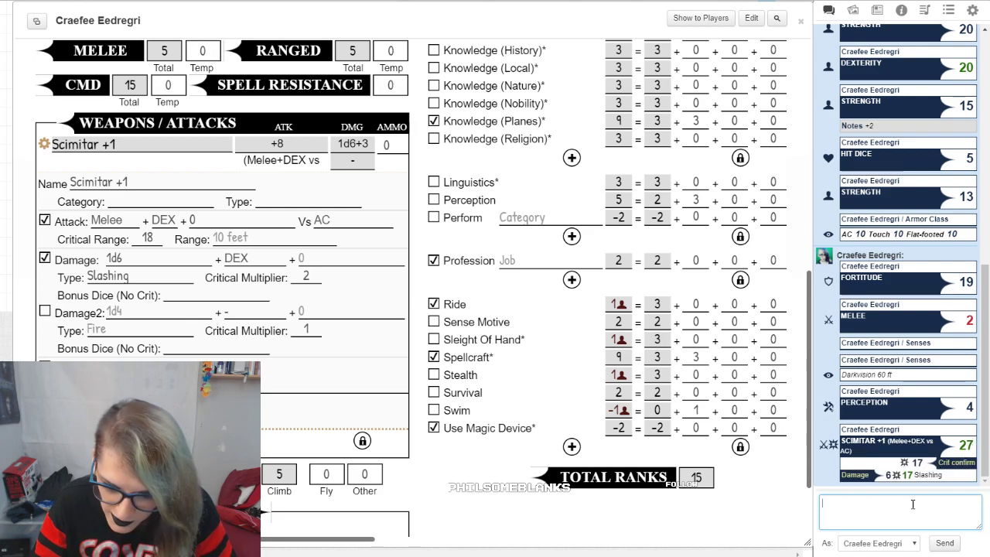
pyautogui.moveTo(906, 481)
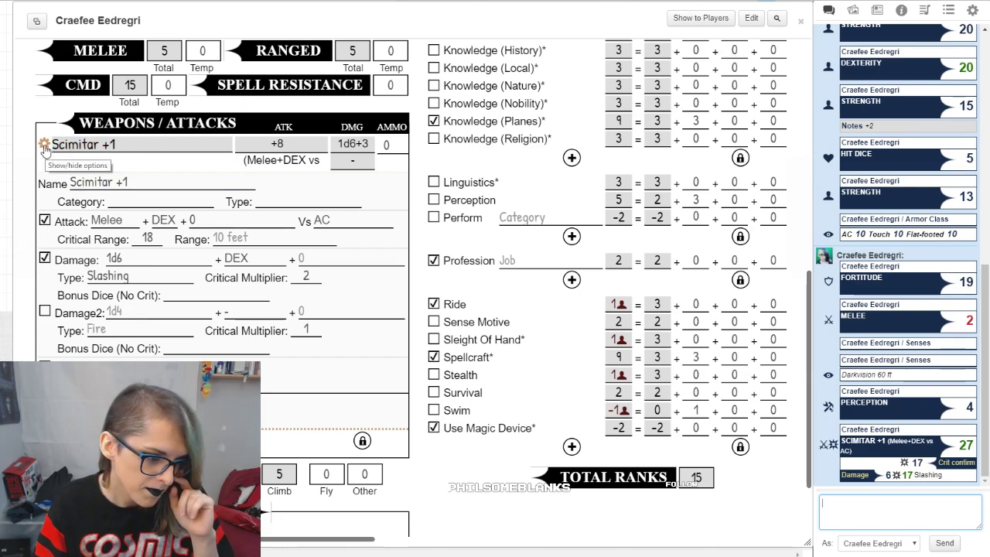
# Step: Roll the Scimitar +1 attack again with attack and damage modifiers of 0
pyautogui.click(85, 144)
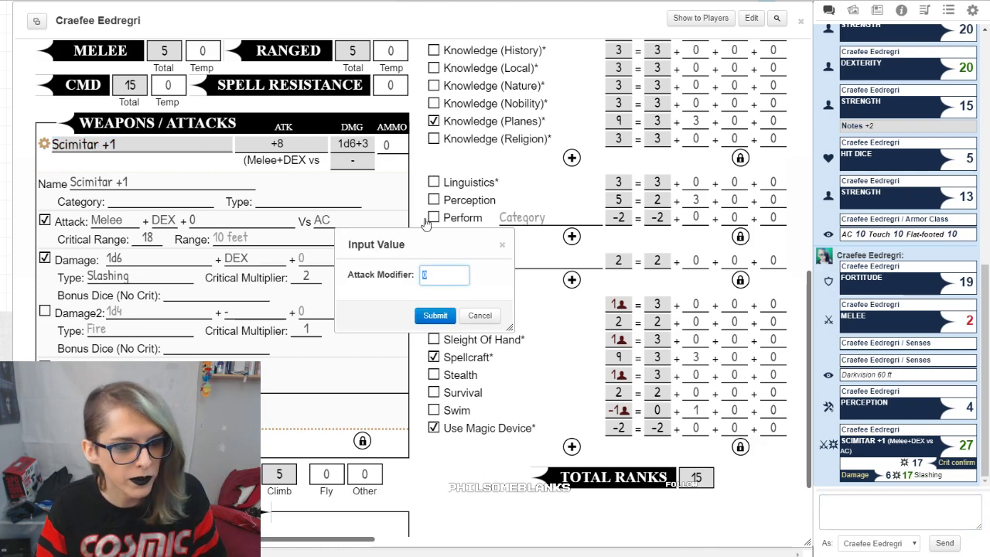
pyautogui.press('Return')
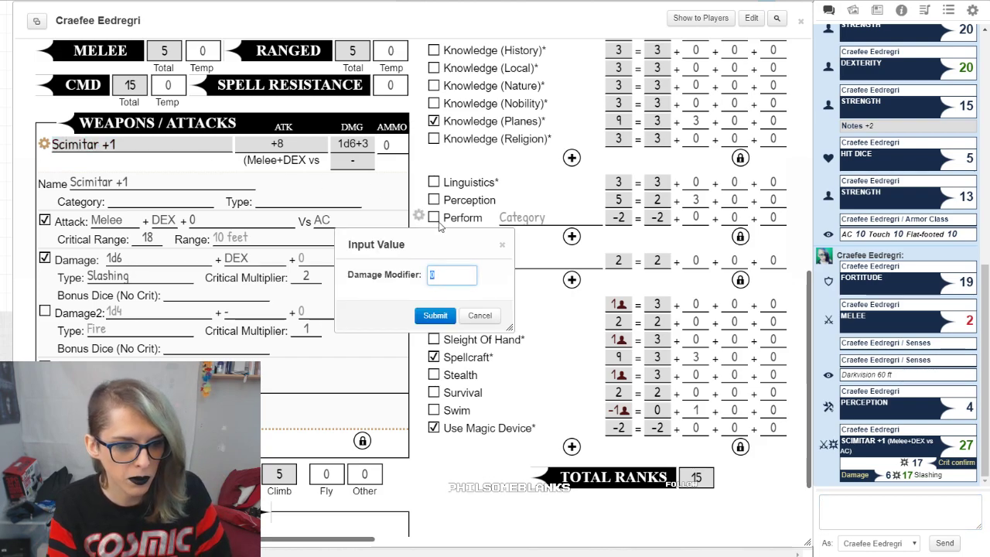
pyautogui.press('Return')
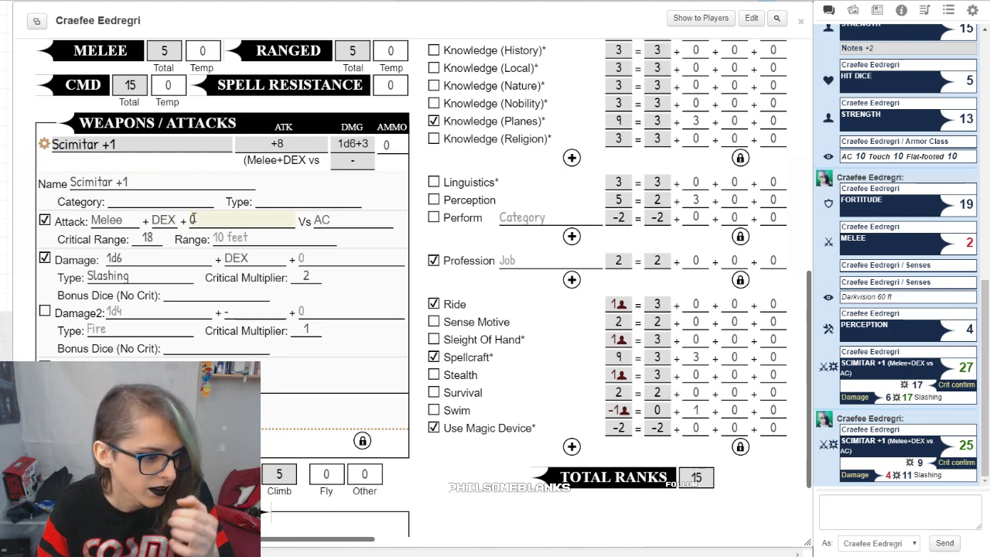
# Step: Hide the Scimitar +1 entry's options, and toggle the weapon list's lock off and back on
pyautogui.click(44, 143)
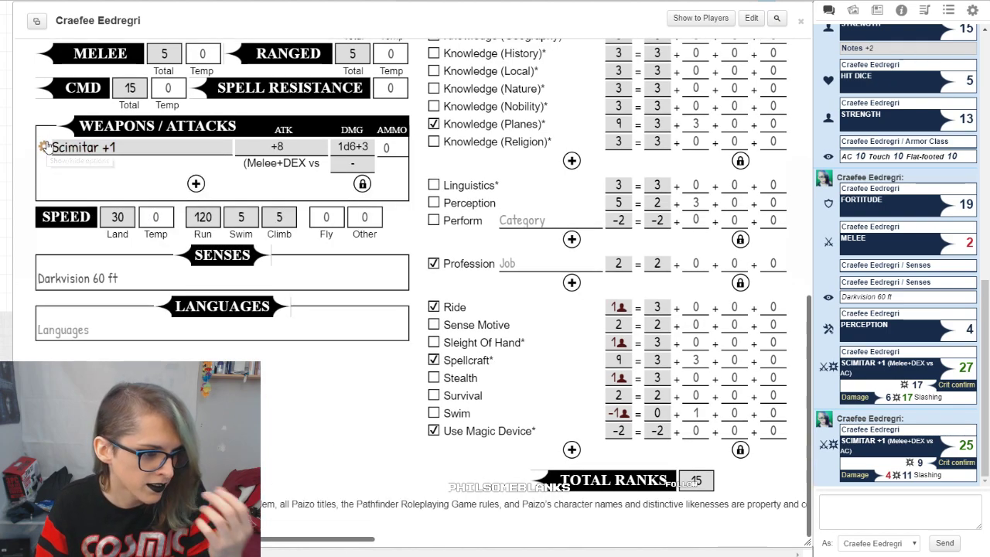
pyautogui.click(361, 184)
pyautogui.click(362, 185)
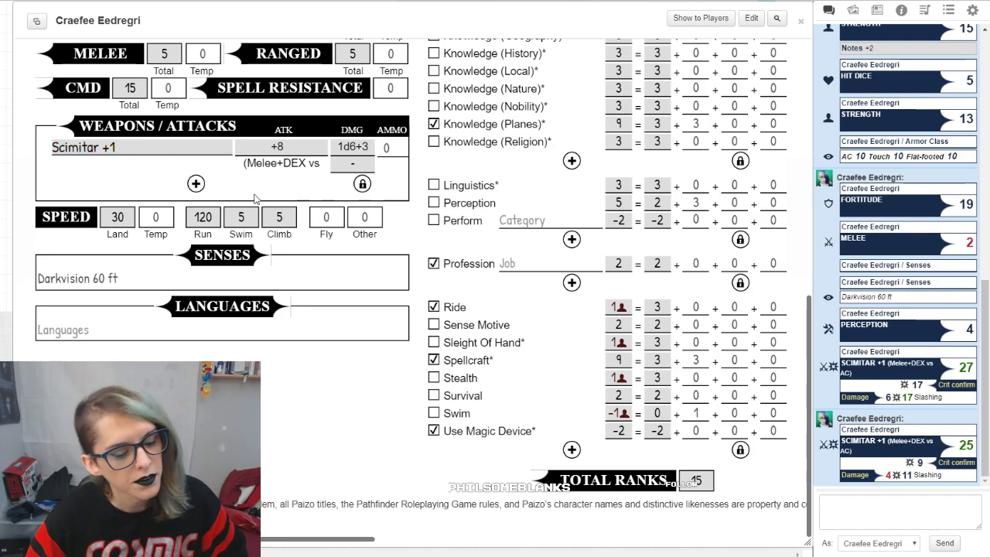
pyautogui.scroll(2, 251, 200)
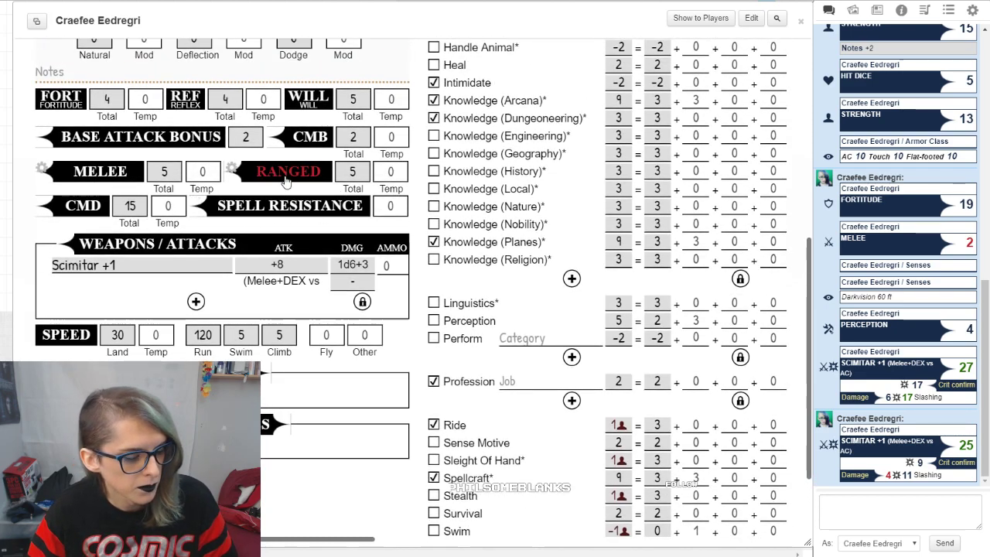
# Step: Roll the Ranged attack from the character sheet, and enter Low Light vision under Senses
pyautogui.click(286, 180)
pyautogui.click(441, 317)
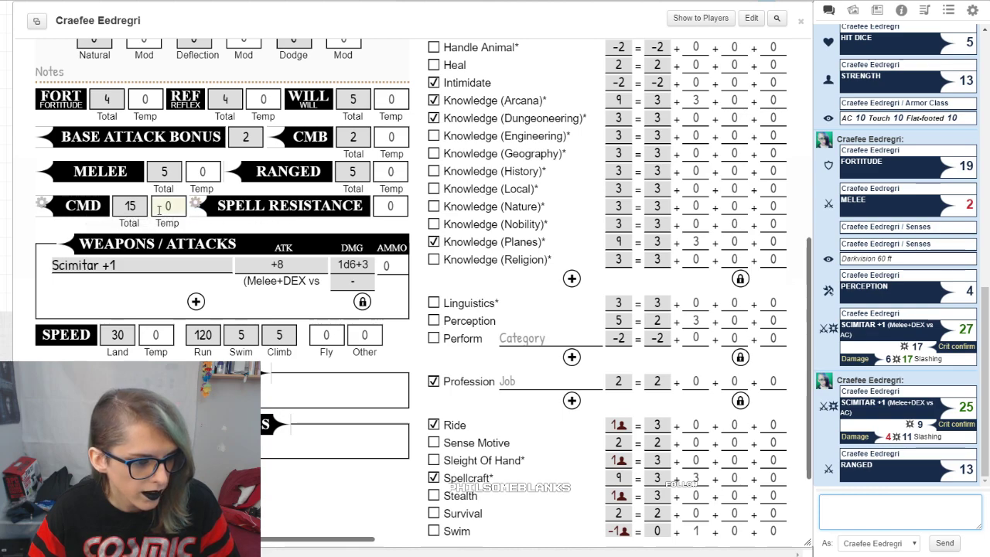
pyautogui.scroll(-1, 165, 342)
pyautogui.tripleClick(166, 342)
pyautogui.write('Low Light vision')
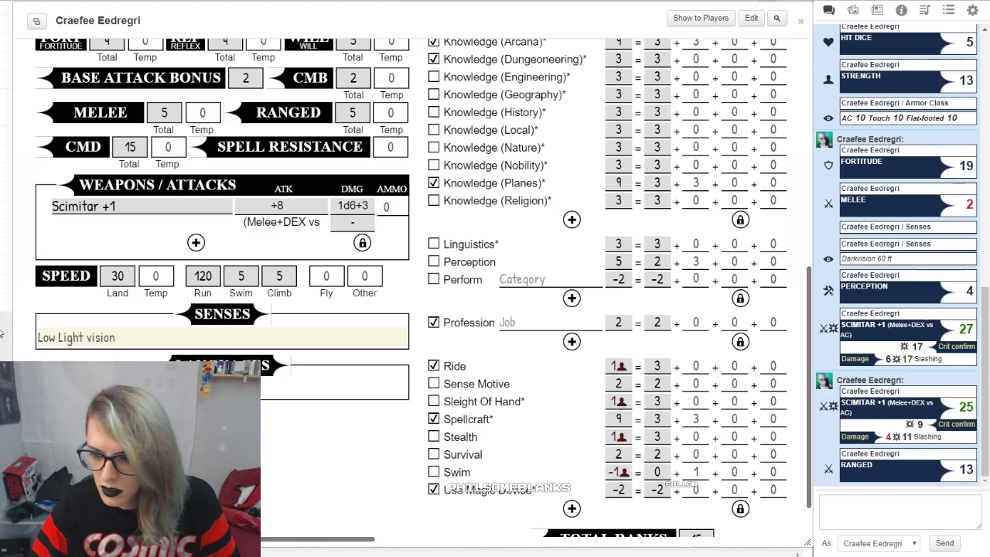
pyautogui.click(232, 433)
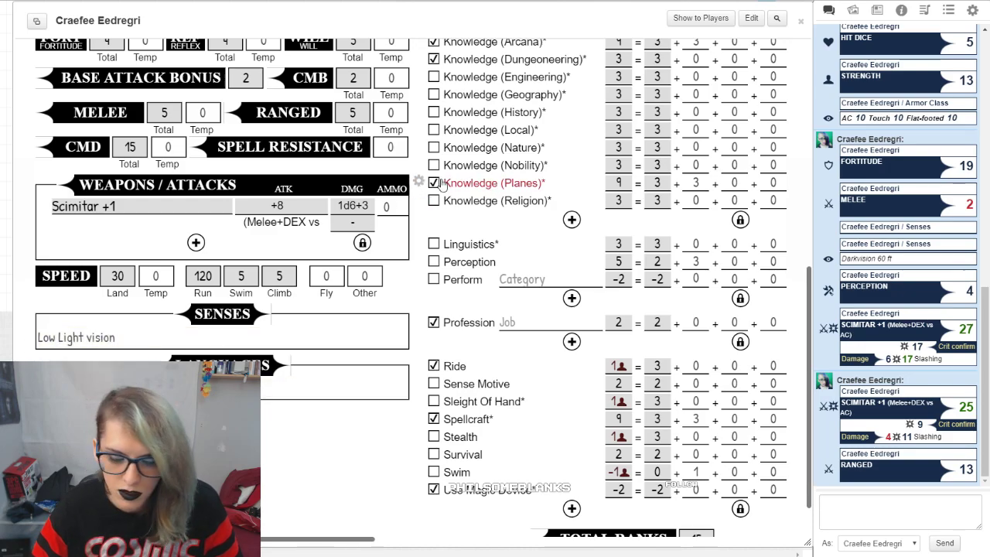
# Step: Show the sheet's Spells page, and look up the 3rd-level spells per day in the Magus table on the class reference page
pyautogui.scroll(6, 447, 186)
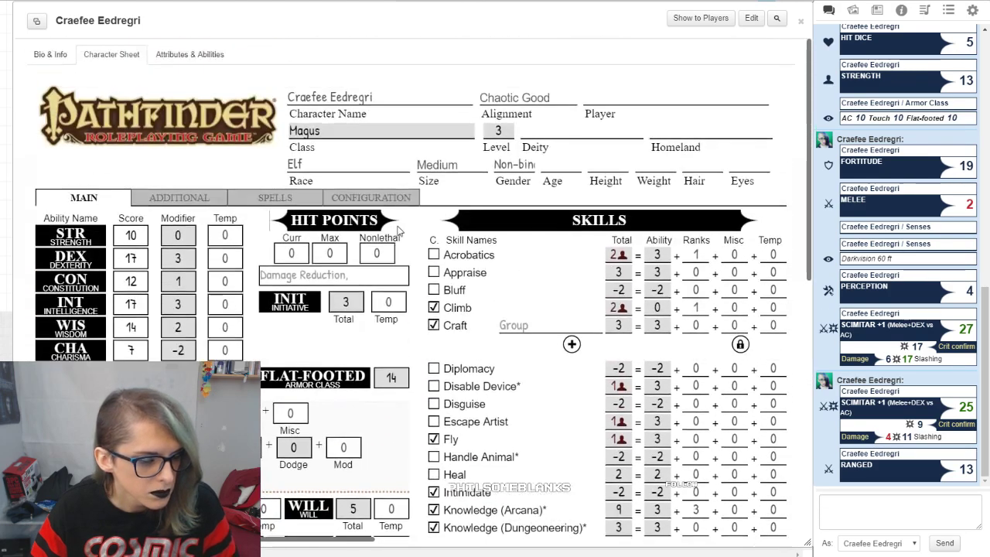
pyautogui.click(303, 199)
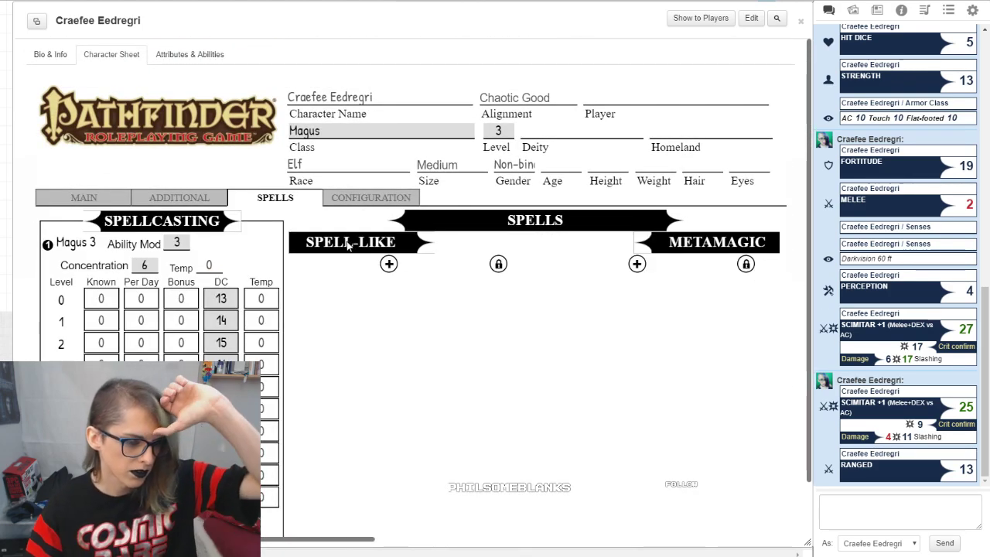
pyautogui.scroll(-1, 346, 300)
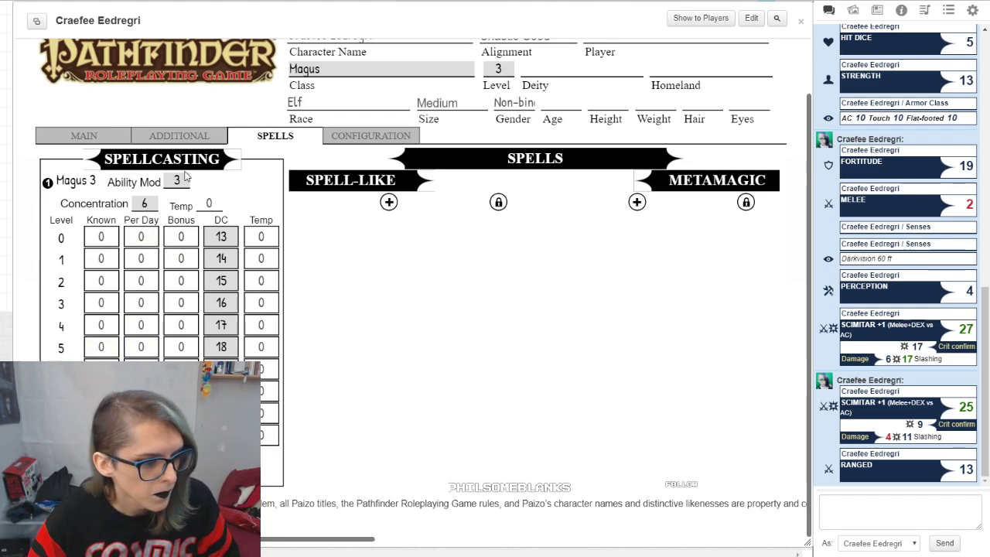
pyautogui.click(420, 1)
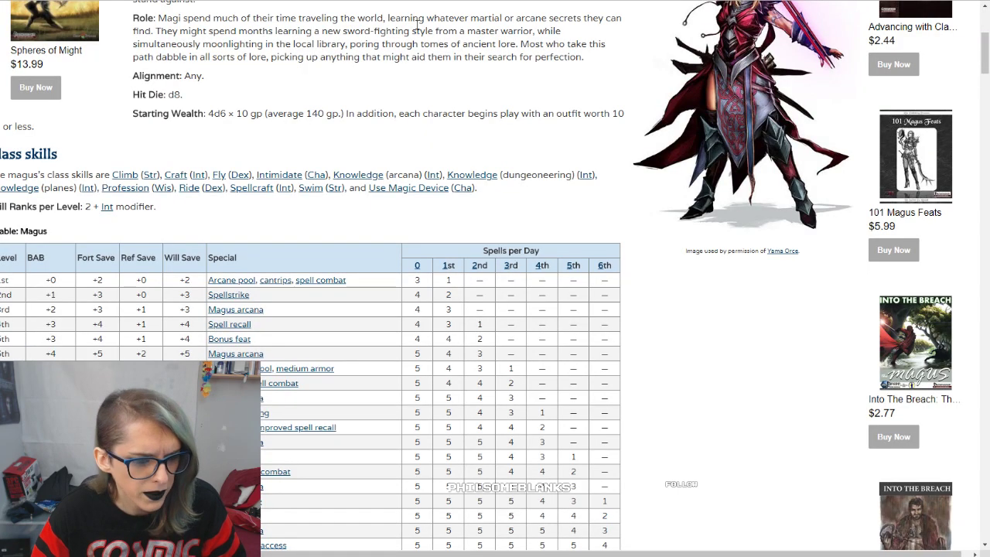
pyautogui.moveTo(417, 310); pyautogui.dragTo(455, 310)
pyautogui.click(459, 315)
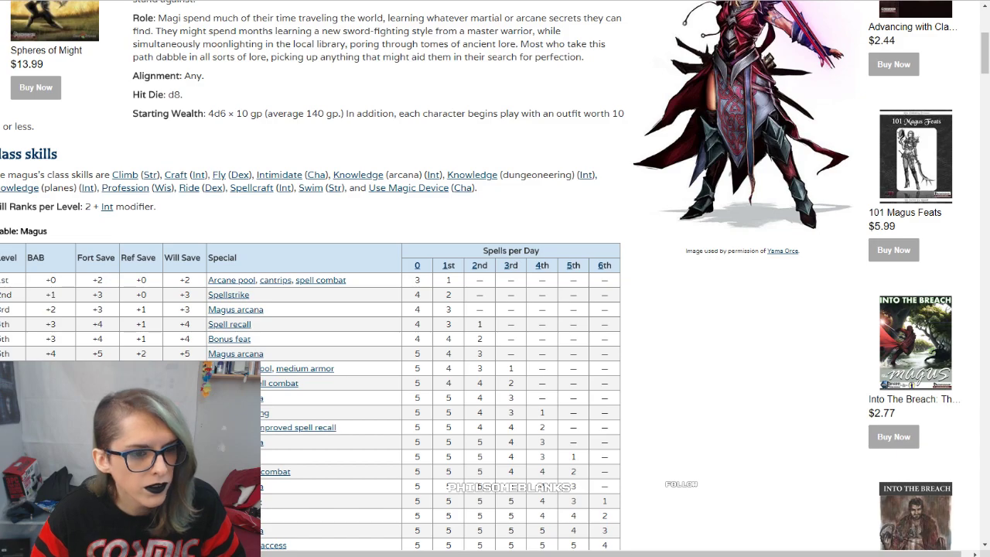
# Step: Return to the character sheet in Roll20 and set the Magus spells per day to 4 for level 0 and 3 for level 1
pyautogui.click(294, 2)
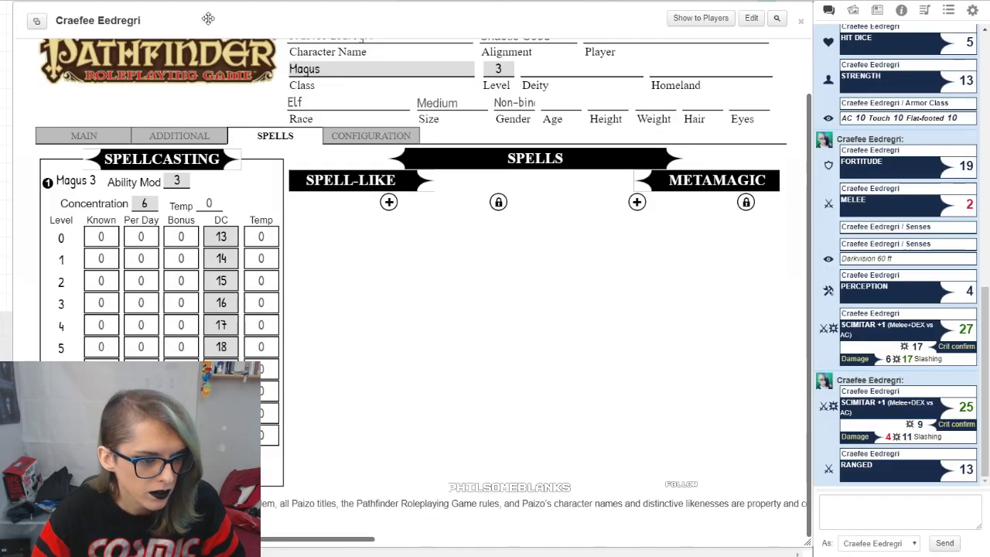
pyautogui.doubleClick(100, 237)
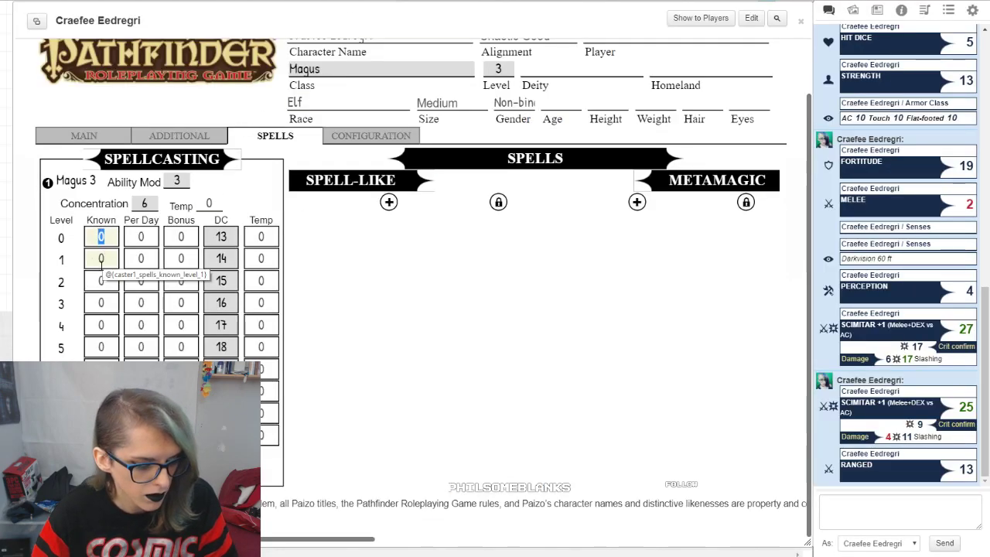
pyautogui.press('Tab')
pyautogui.write('4')
pyautogui.doubleClick(153, 259)
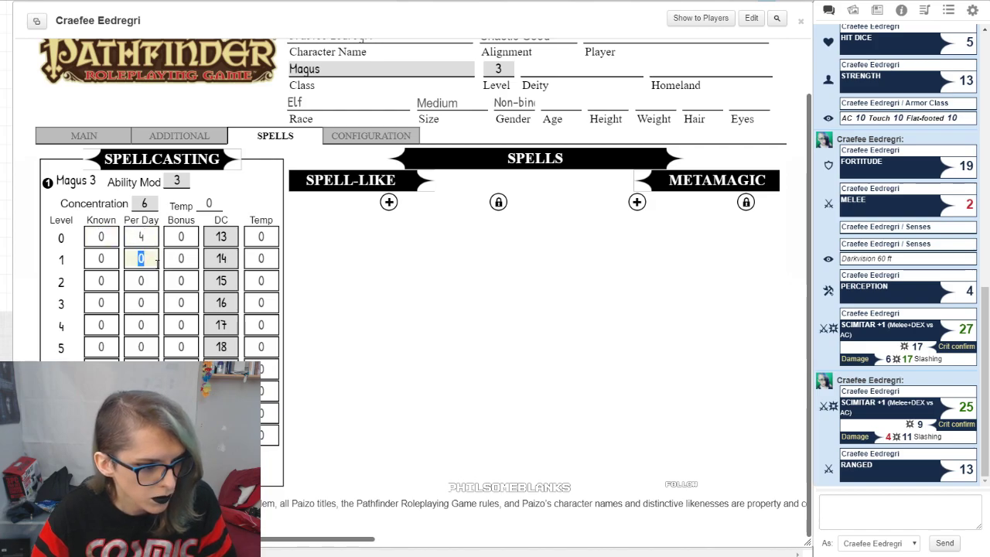
pyautogui.write('3')
pyautogui.click(453, 395)
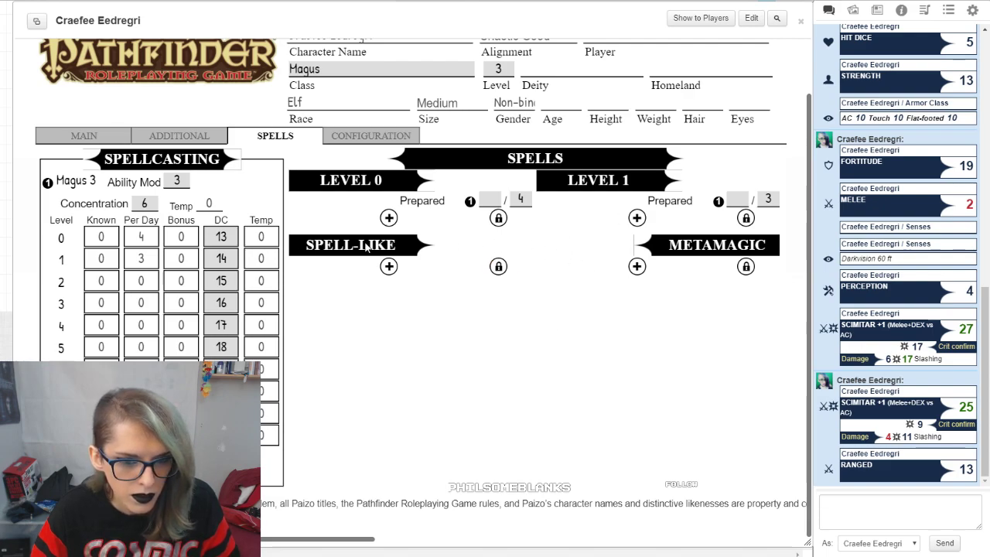
# Step: Add a level 1 spell entry, find Shocking Grasp in the Pathfinder compendium, and fill the entry with it
pyautogui.click(637, 218)
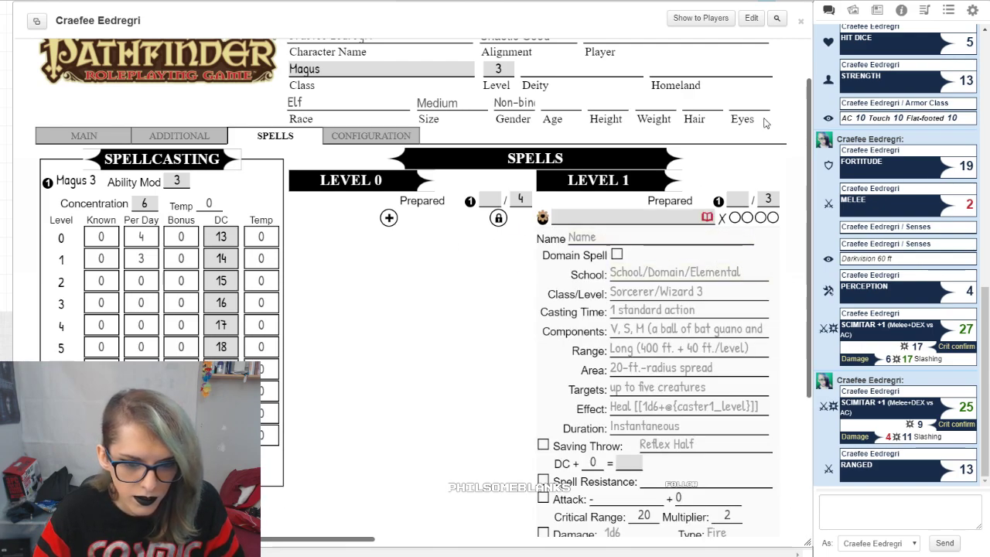
pyautogui.click(877, 10)
pyautogui.click(901, 11)
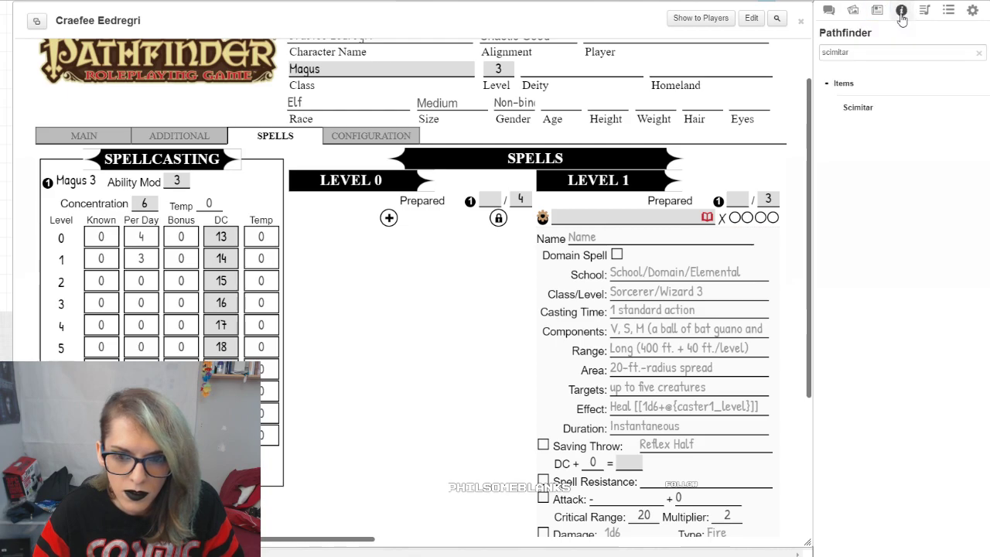
pyautogui.doubleClick(889, 54)
pyautogui.write('S')
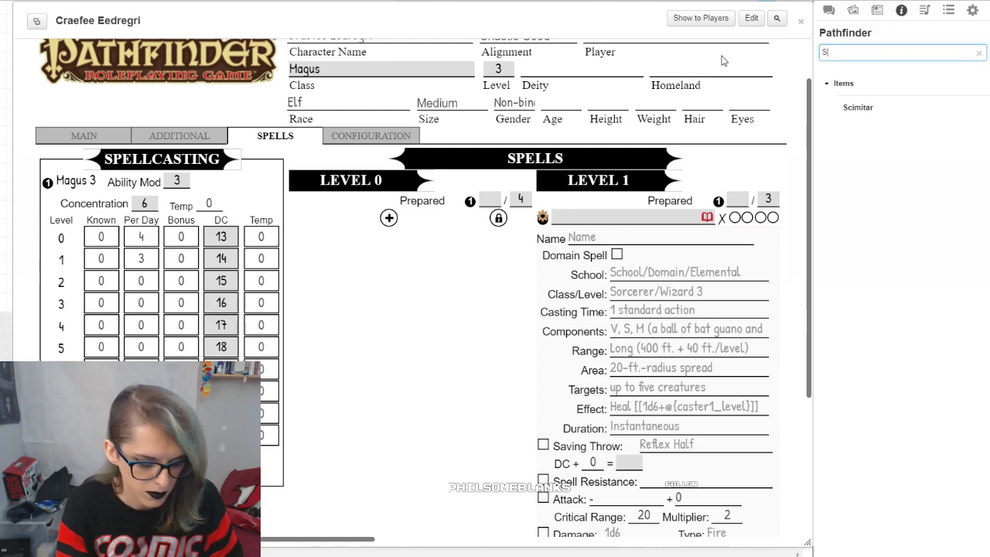
pyautogui.write('ho')
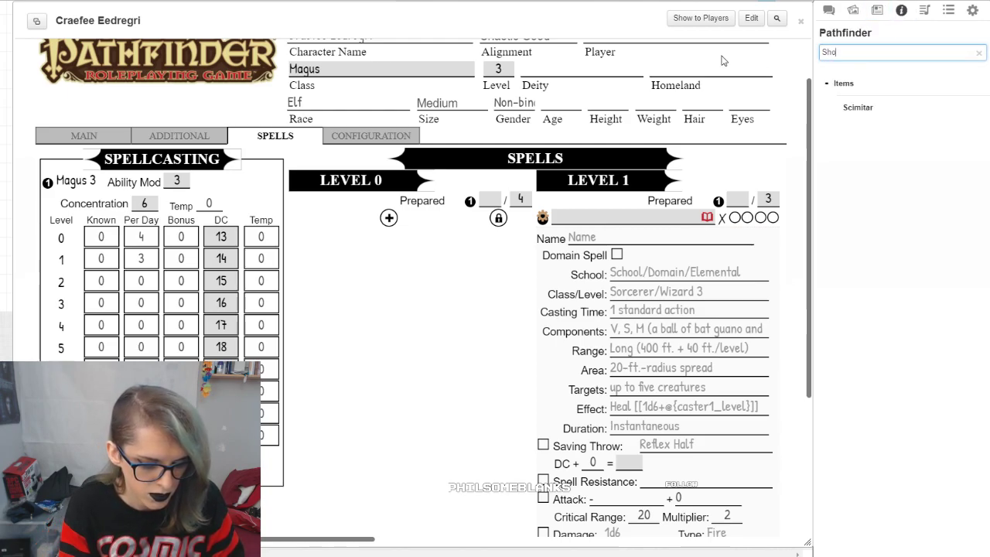
pyautogui.write('cking Grasp')
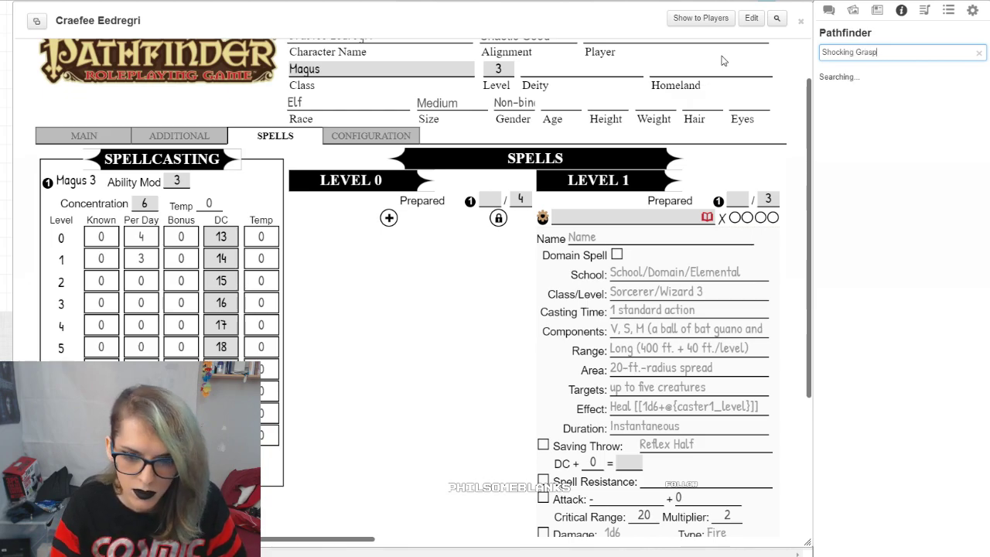
pyautogui.moveTo(881, 109); pyautogui.dragTo(663, 306)
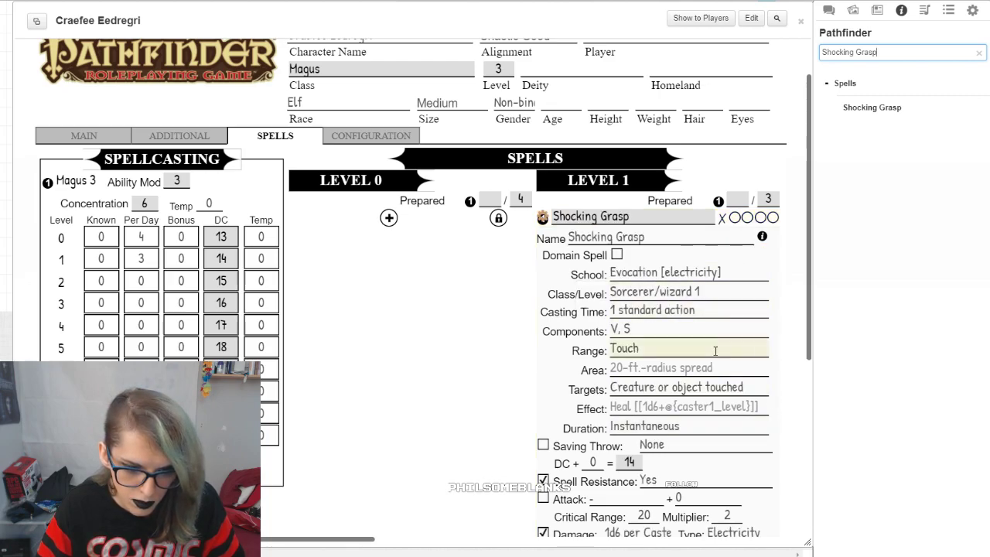
# Step: Show the chat log, cast Shocking Grasp with a damage modifier of 0, and examine its damage roll
pyautogui.scroll(-2, 720, 350)
pyautogui.click(828, 10)
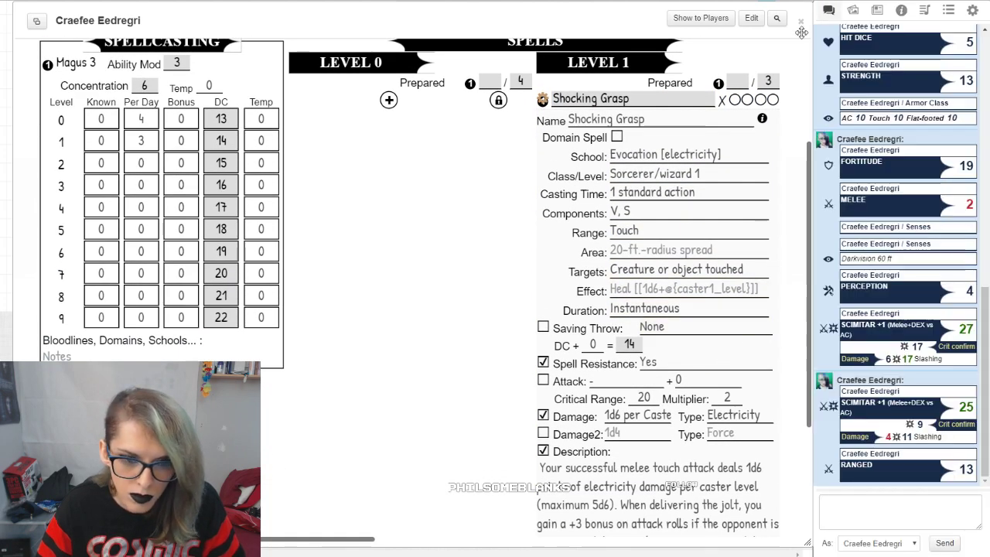
pyautogui.click(578, 99)
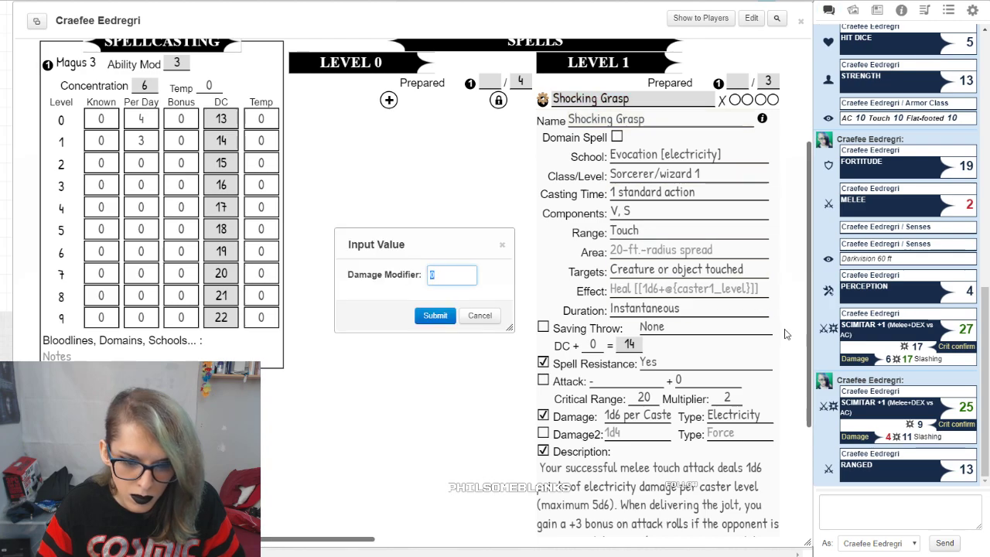
pyautogui.click(435, 315)
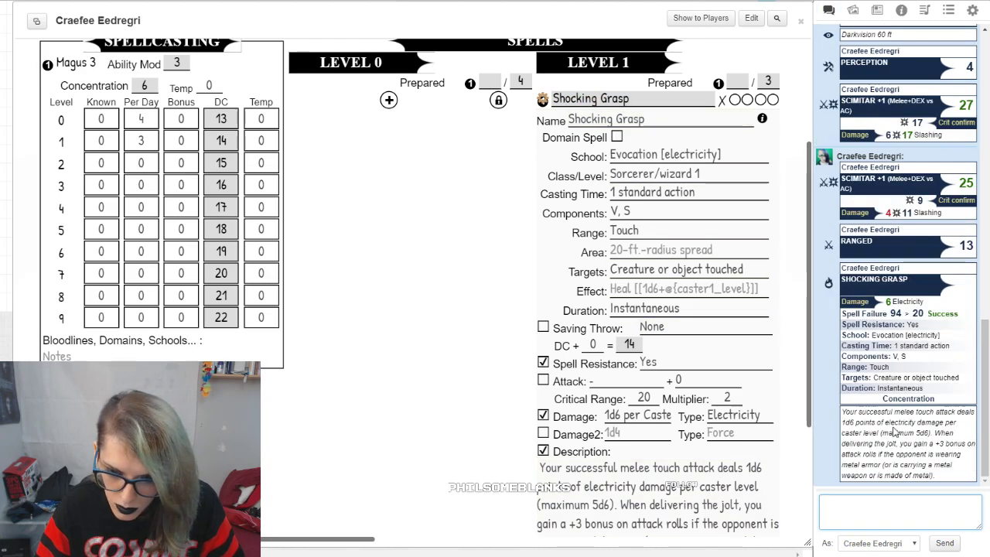
pyautogui.moveTo(890, 306)
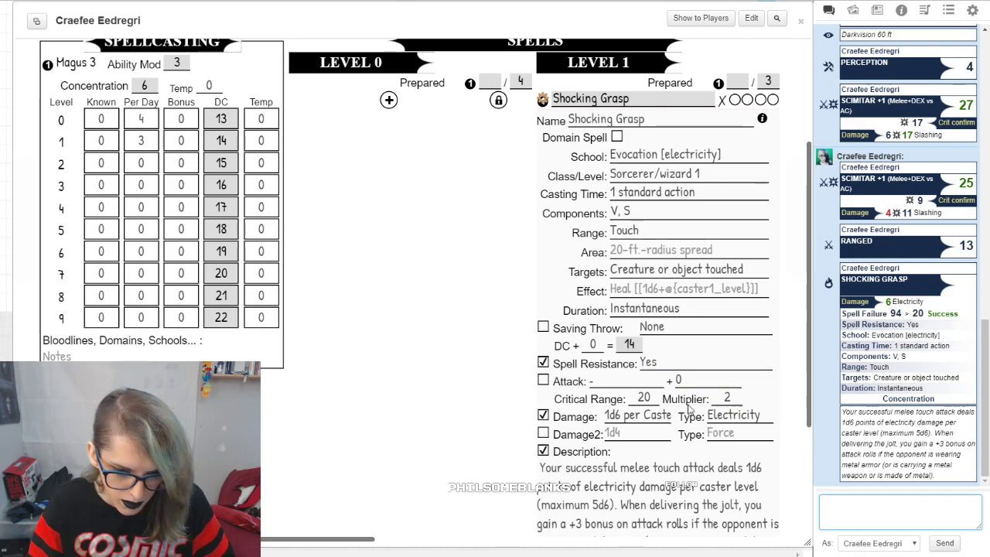
# Step: Set Shocking Grasp's damage dice to 3d6
pyautogui.scroll(-2, 671, 439)
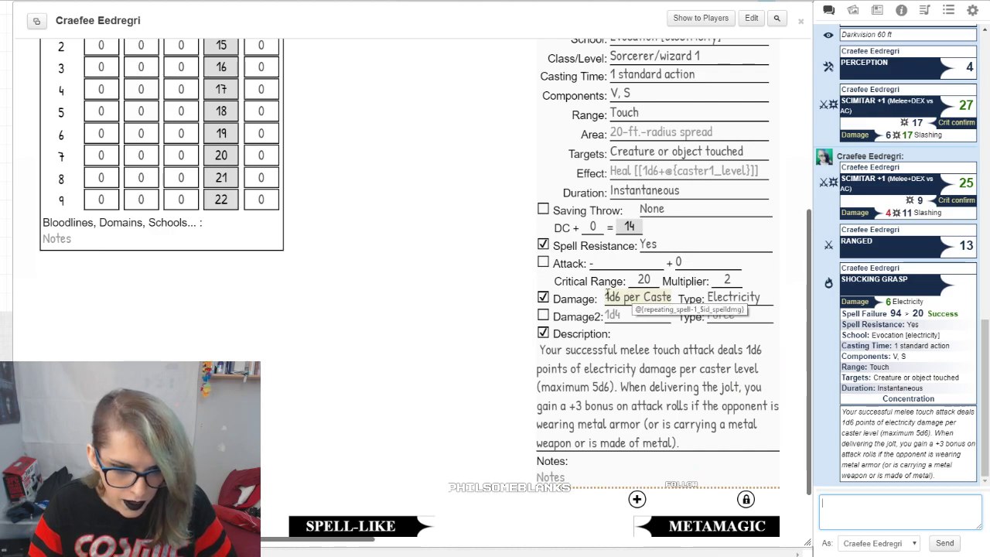
pyautogui.moveTo(608, 297); pyautogui.dragTo(704, 297)
pyautogui.write('3d6')
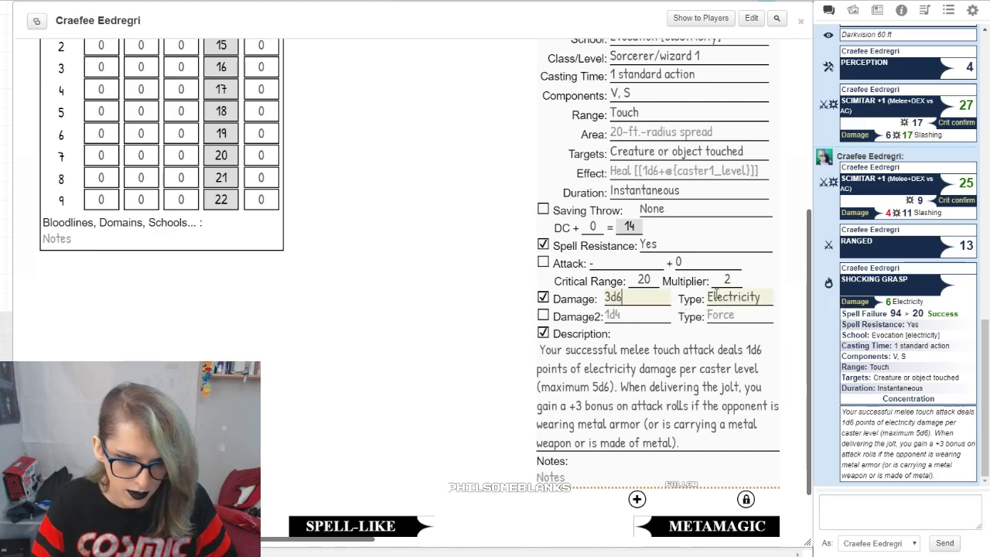
pyautogui.click(400, 354)
# Step: Cast Shocking Grasp again with the damage modifier left at its default, and examine the new damage roll
pyautogui.scroll(2, 636, 288)
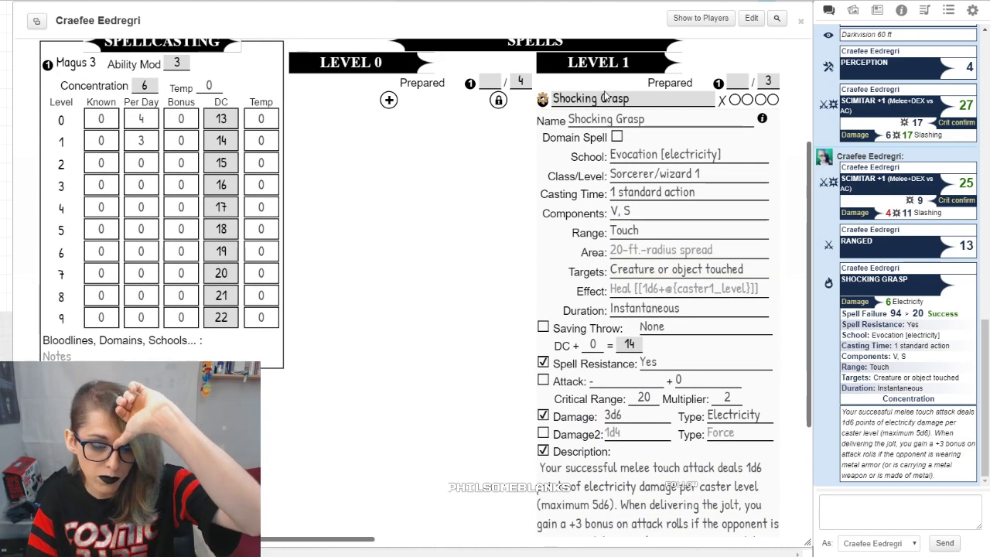
pyautogui.click(580, 99)
pyautogui.click(433, 316)
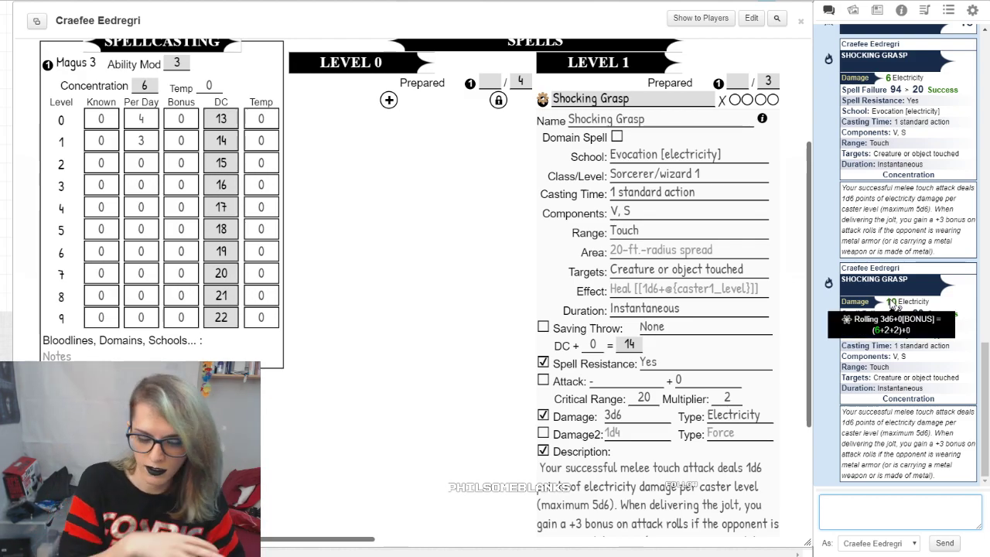
# Step: Cut the damage dice out of Shocking Grasp's first damage entry
pyautogui.click(702, 288)
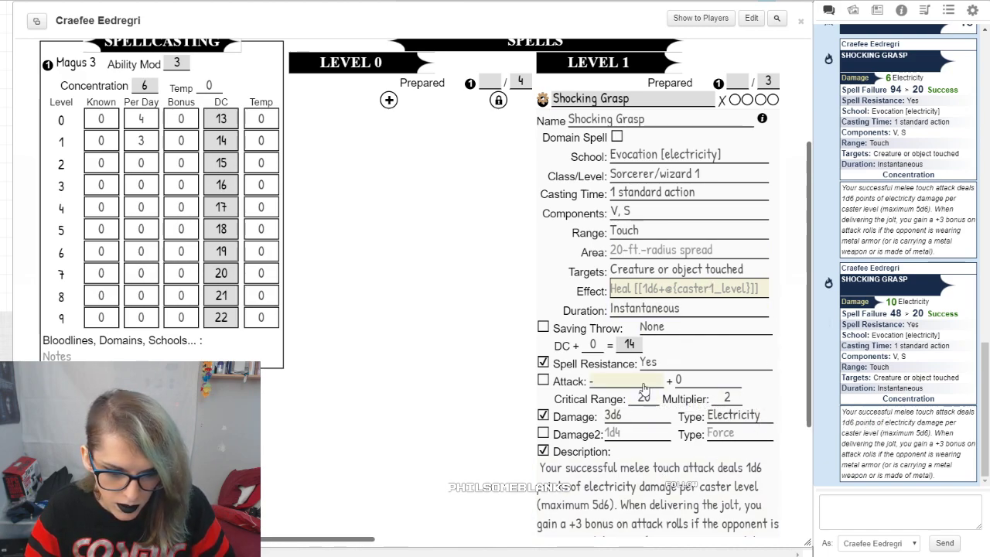
pyautogui.moveTo(638, 420); pyautogui.dragTo(592, 419)
pyautogui.hotkey('ctrl', 'x')
pyautogui.click(675, 292)
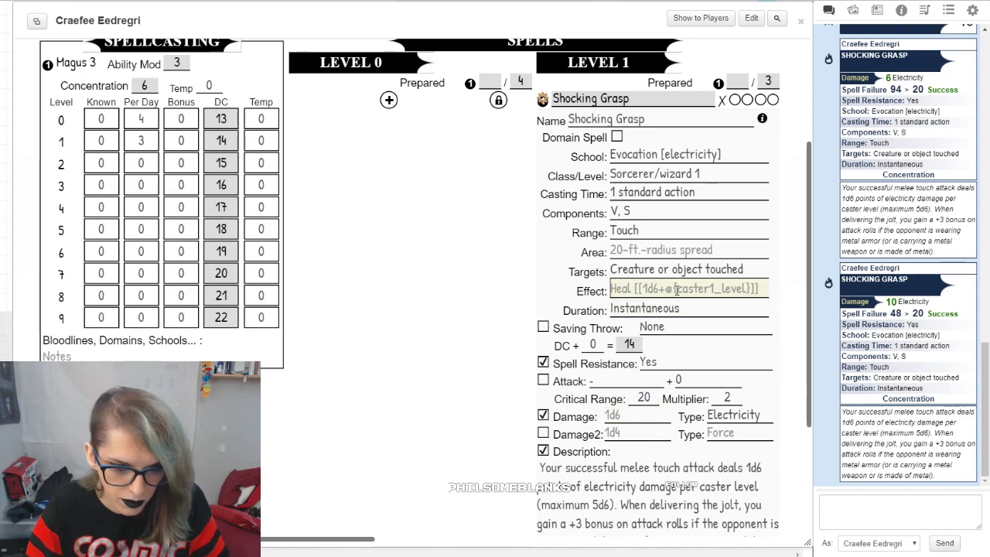
pyautogui.write('[[1d6*')
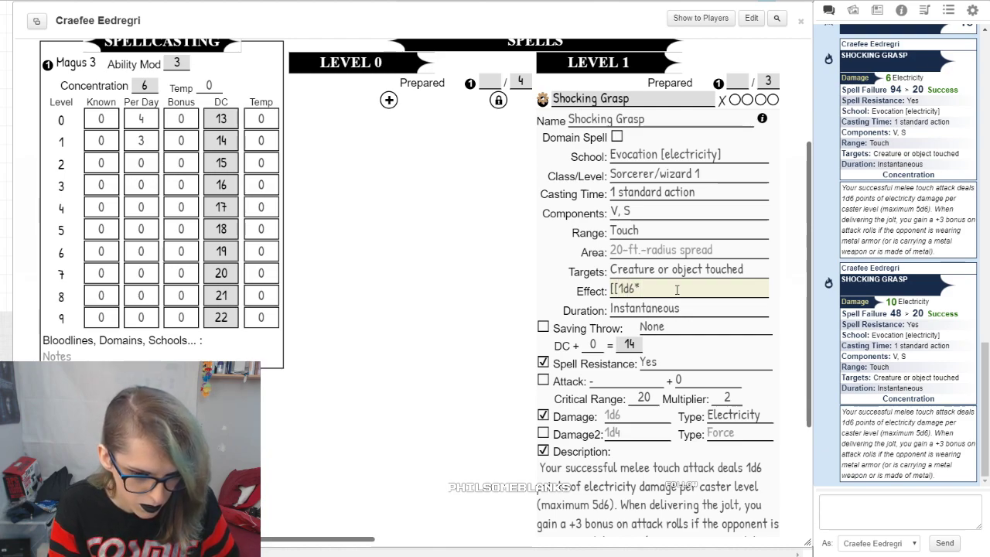
pyautogui.press('BackSpace')
pyautogui.press('BackSpace')
pyautogui.press('BackSpace')
pyautogui.press('BackSpace')
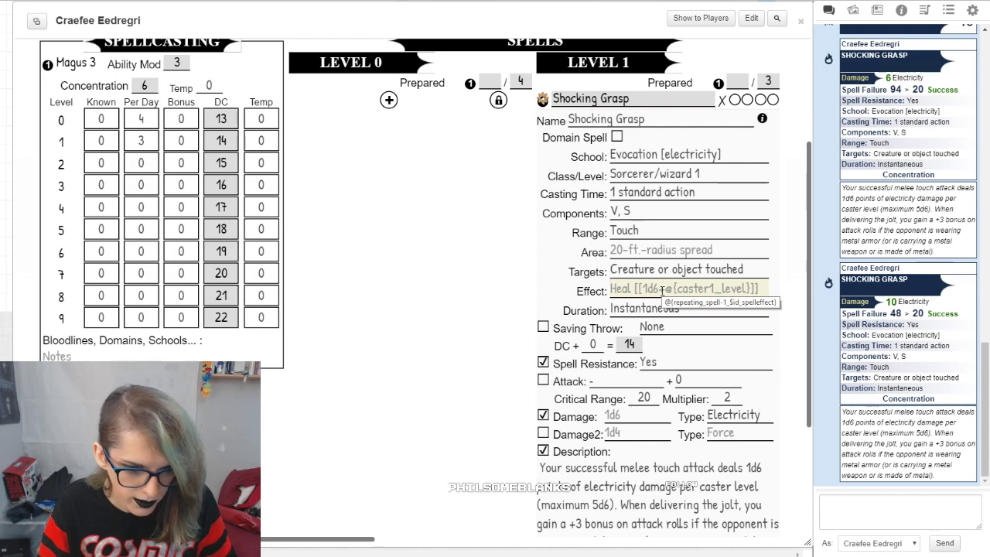
# Step: Enter the inline roll [[@{caster_level}d6]] as Shocking Grasp's effect
pyautogui.write('[[@')
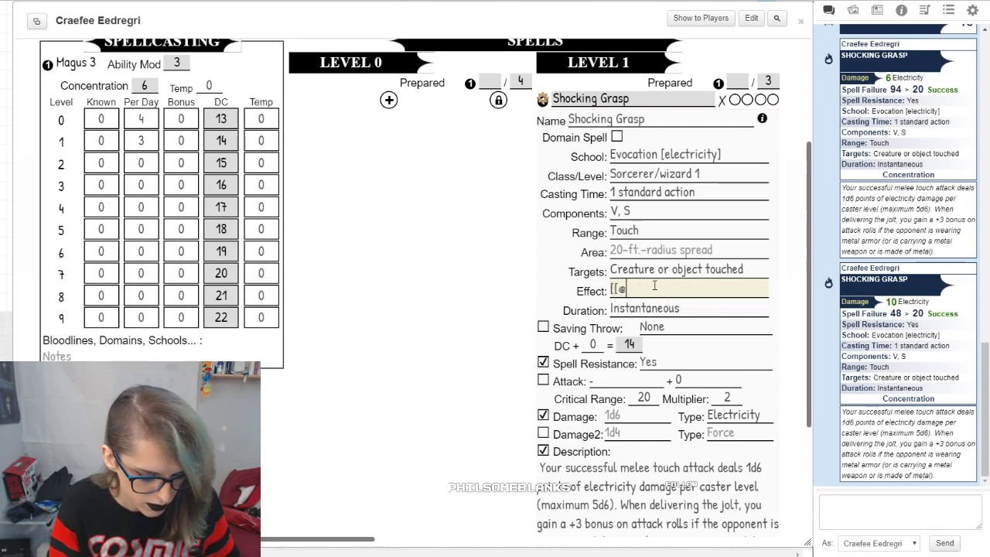
pyautogui.write('caster')
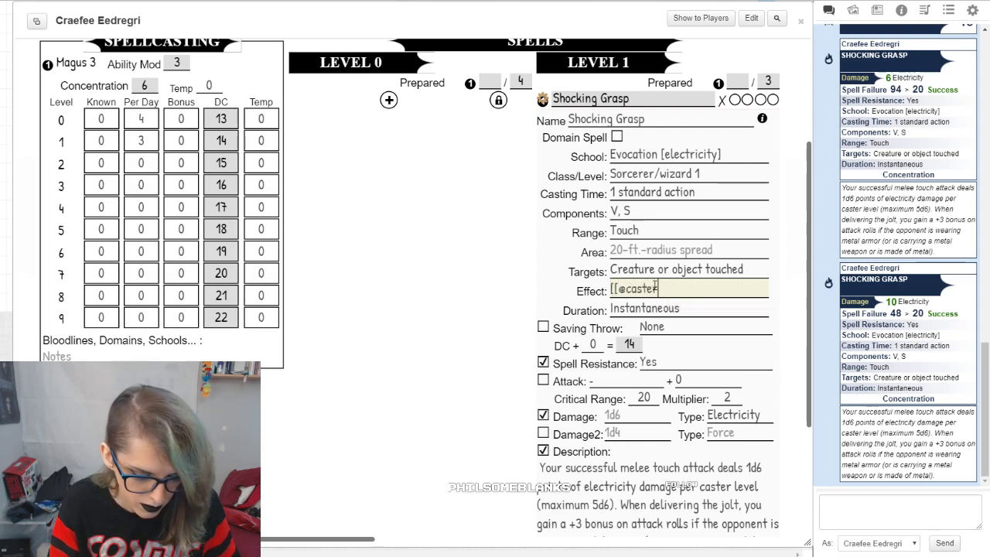
pyautogui.write('_')
pyautogui.press('BackSpace')
pyautogui.press('BackSpace')
pyautogui.press('BackSpace')
pyautogui.press('BackSpace')
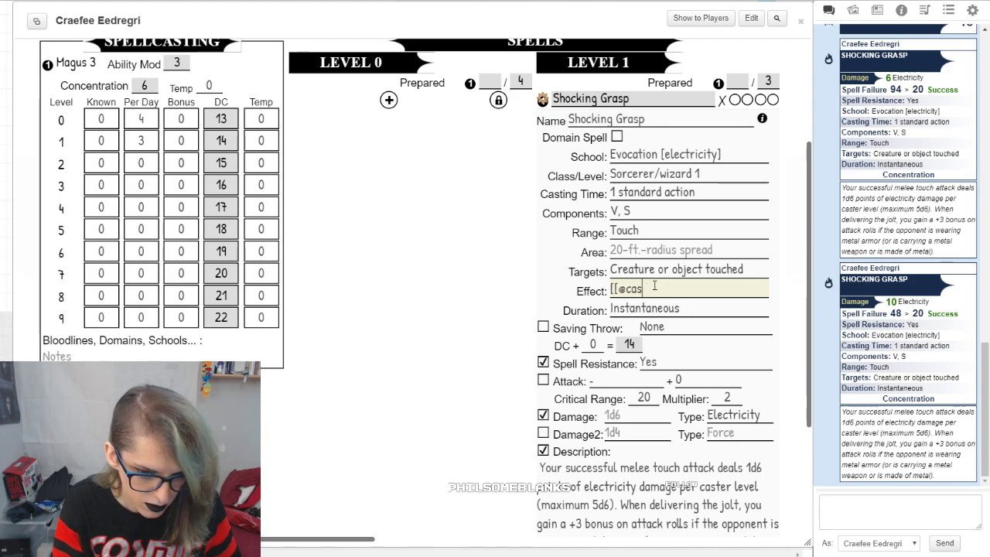
pyautogui.press('BackSpace')
pyautogui.write('{caste')
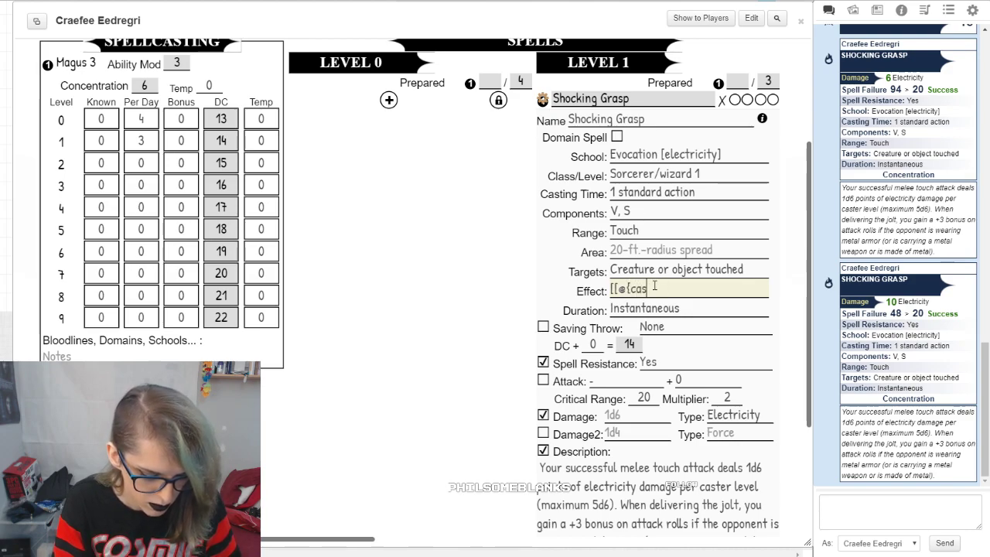
pyautogui.write('r_level}d6')
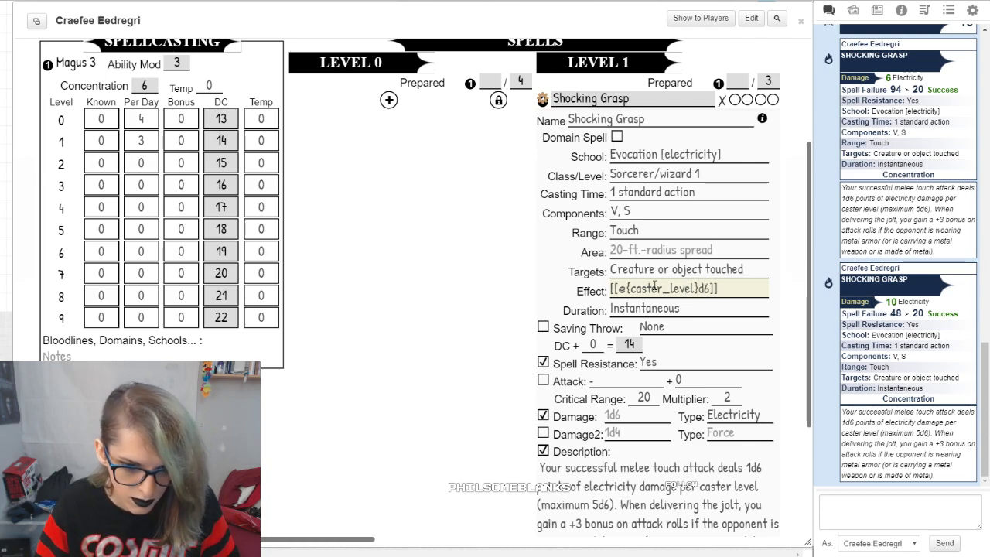
# Step: Cast Shocking Grasp with the damage modifier left at its default to test the effect's inline roll
pyautogui.click(477, 283)
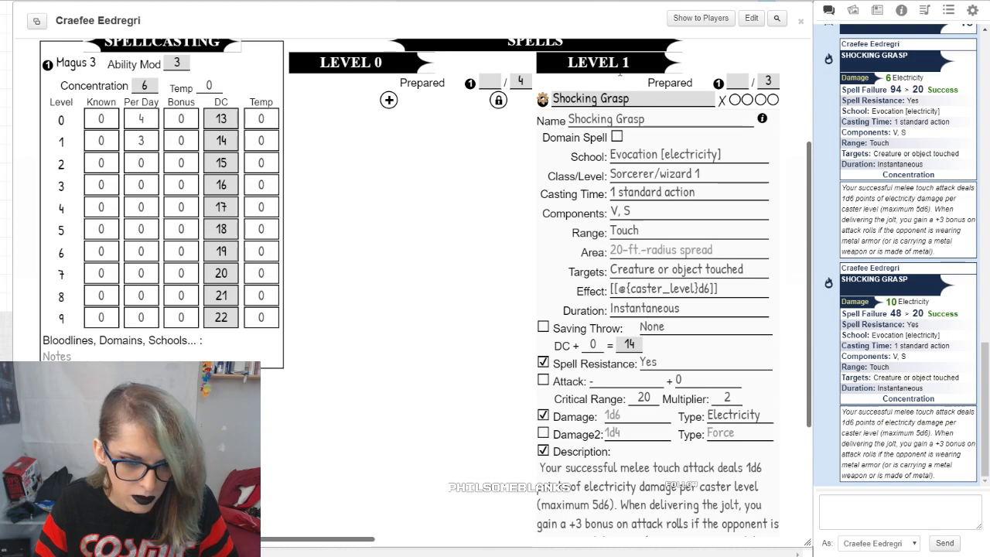
pyautogui.click(569, 99)
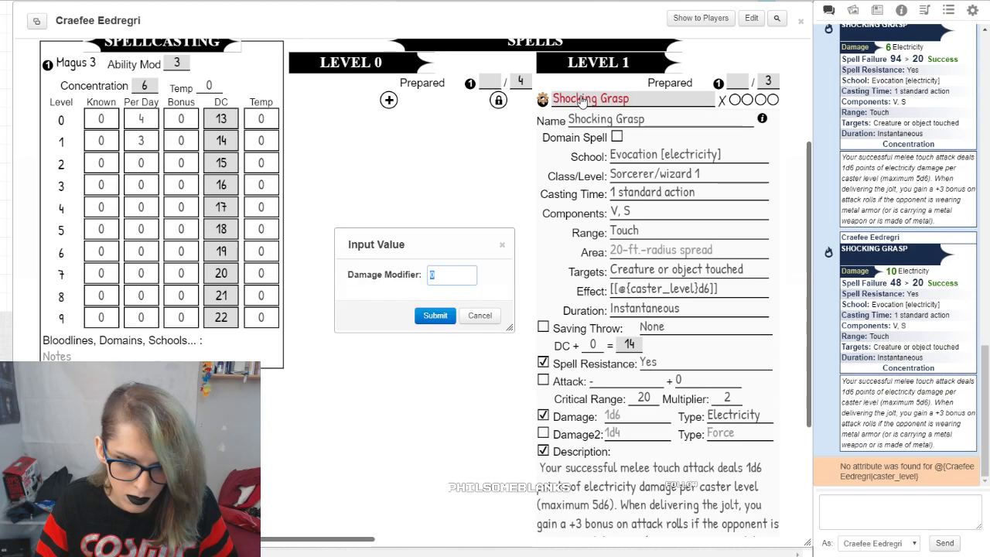
pyautogui.click(435, 316)
# Step: Correct the attribute in Shocking Grasp's effect so the inline roll reads [[@{caster1_level}d6]]
pyautogui.click(731, 288)
pyautogui.moveTo(731, 288); pyautogui.dragTo(555, 283)
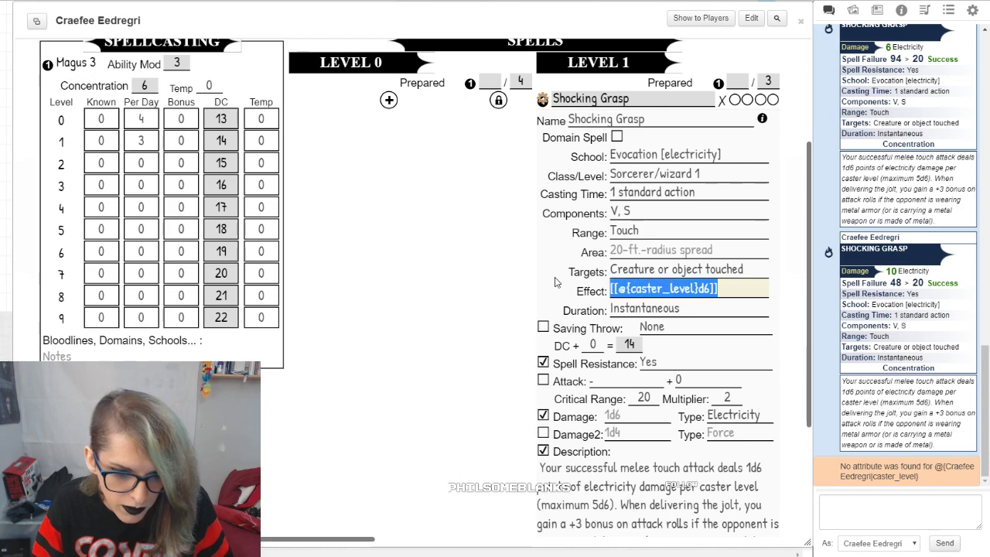
pyautogui.hotkey('ctrl', 'v')
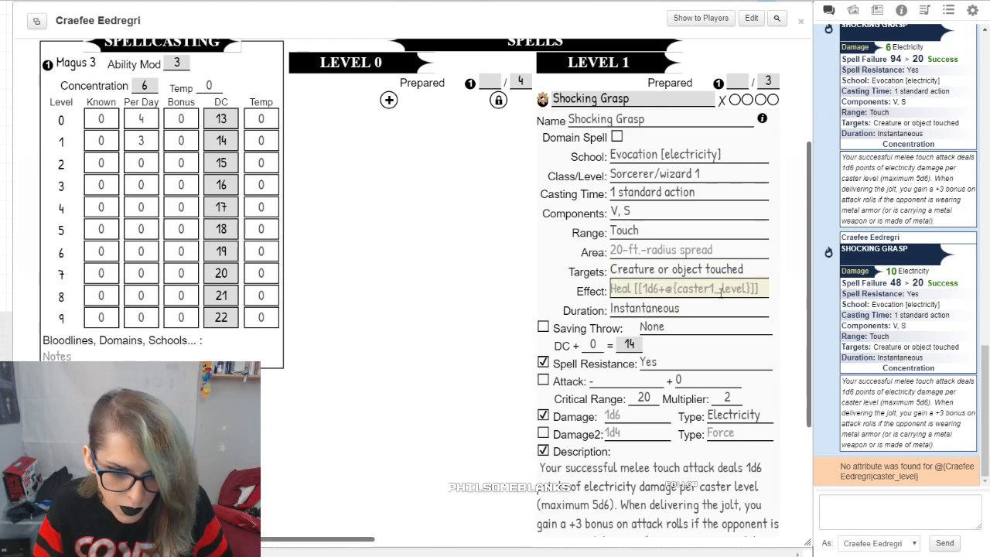
pyautogui.hotkey('ctrl', 'z')
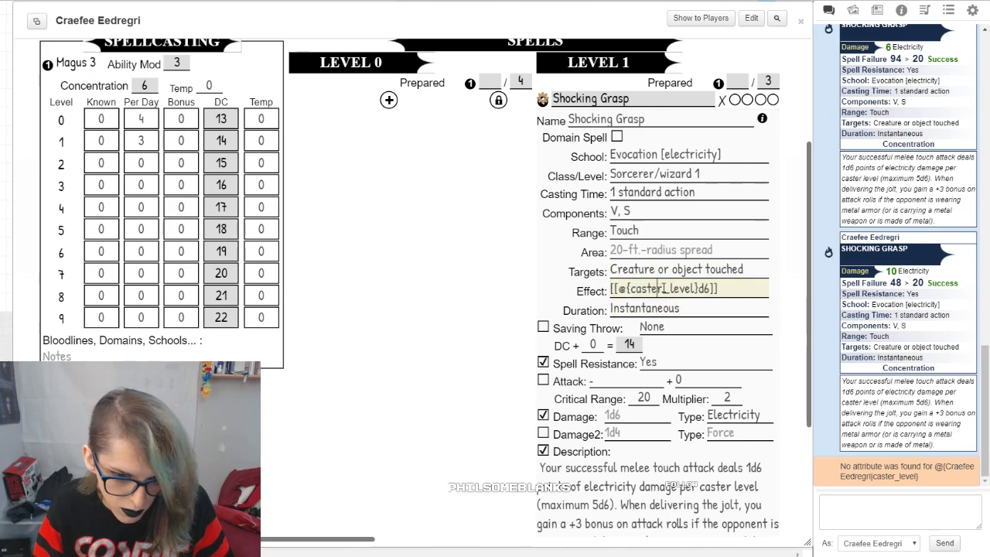
pyautogui.write('1')
# Step: Cast Shocking Grasp with the corrected effect formula, leaving the damage modifier at its default, and examine the effect roll in chat
pyautogui.click(562, 98)
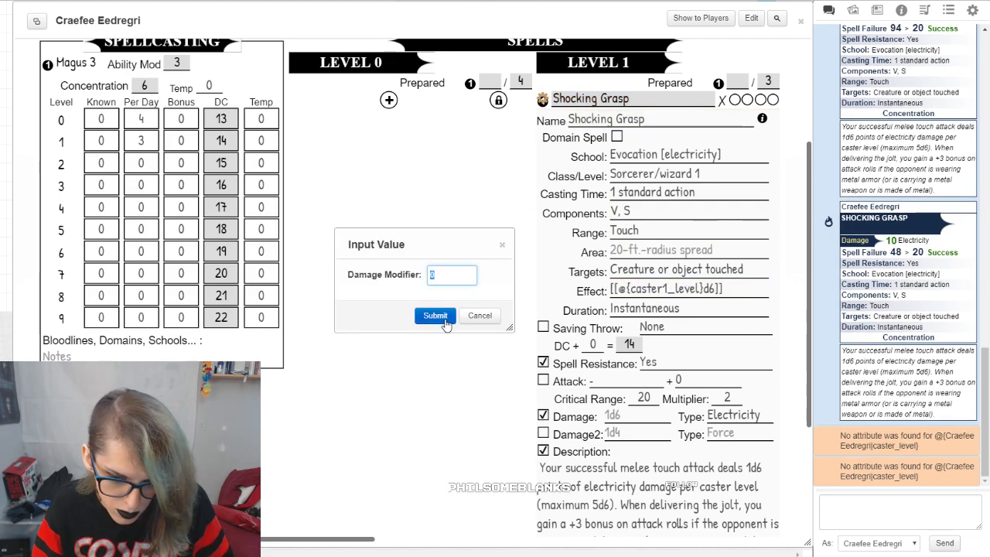
pyautogui.click(436, 319)
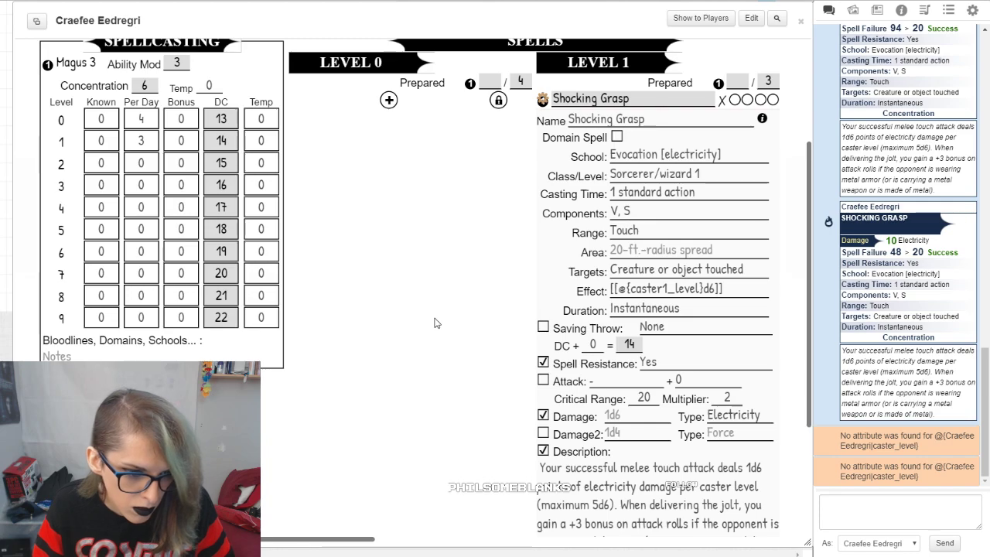
pyautogui.click(572, 98)
pyautogui.click(437, 318)
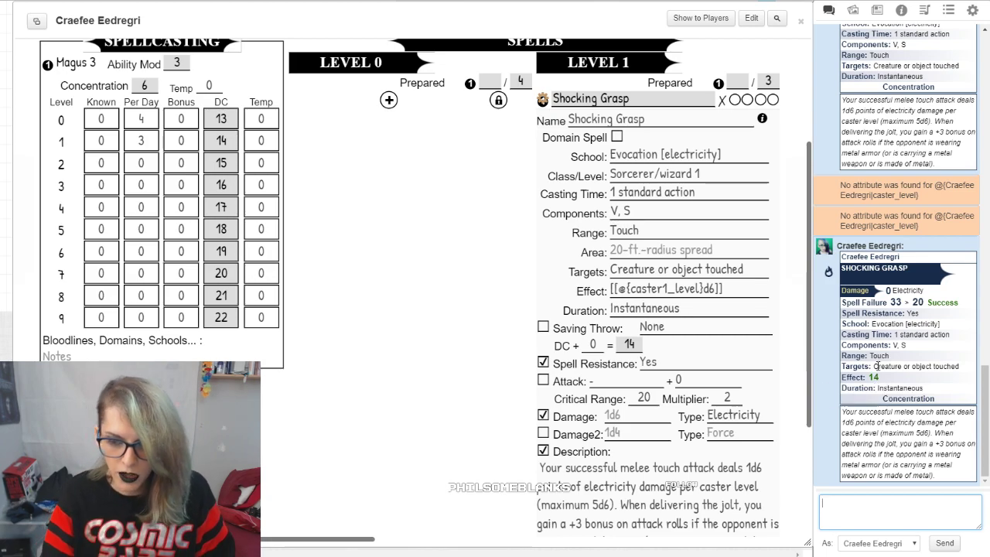
pyautogui.moveTo(879, 378)
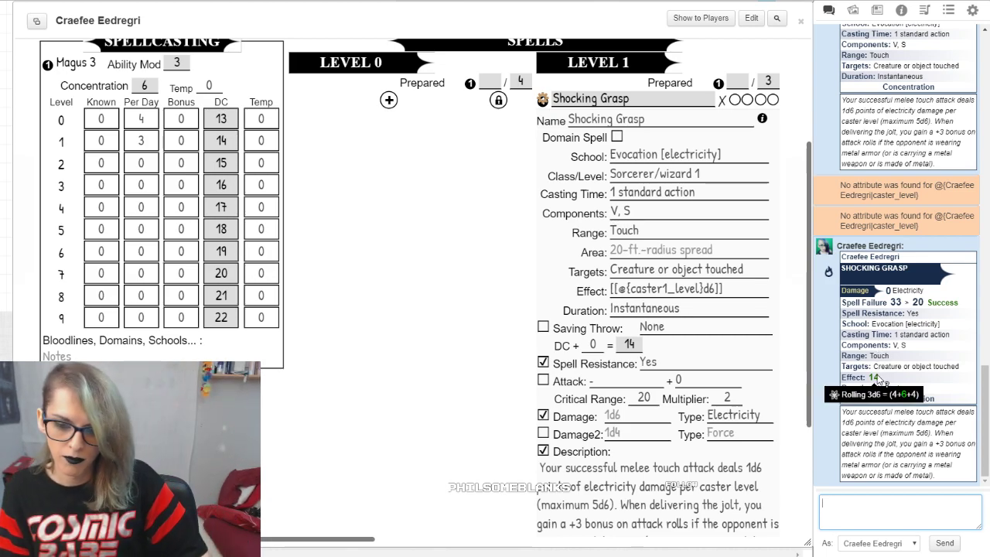
# Step: Review Shocking Grasp's effect formula and its description text
pyautogui.click(713, 286)
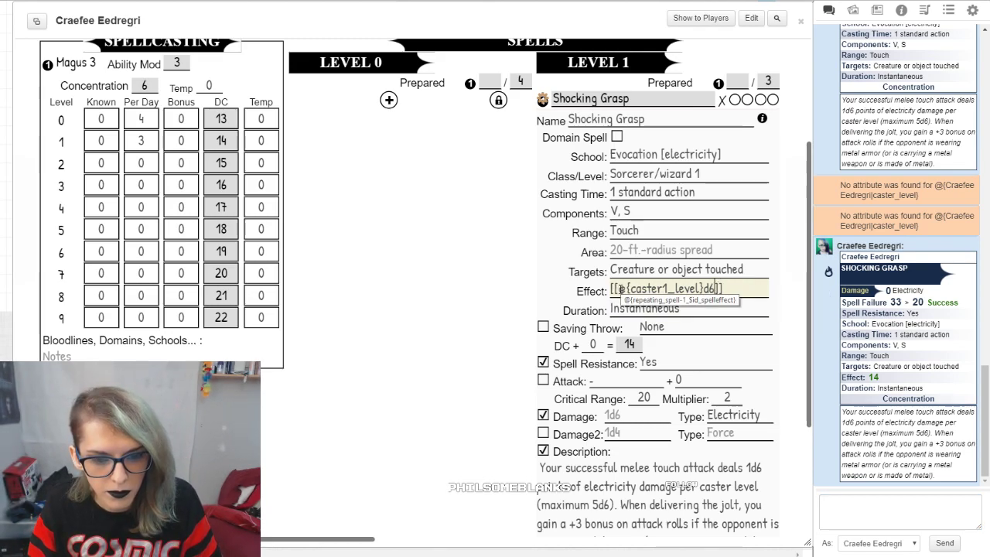
pyautogui.click(620, 289)
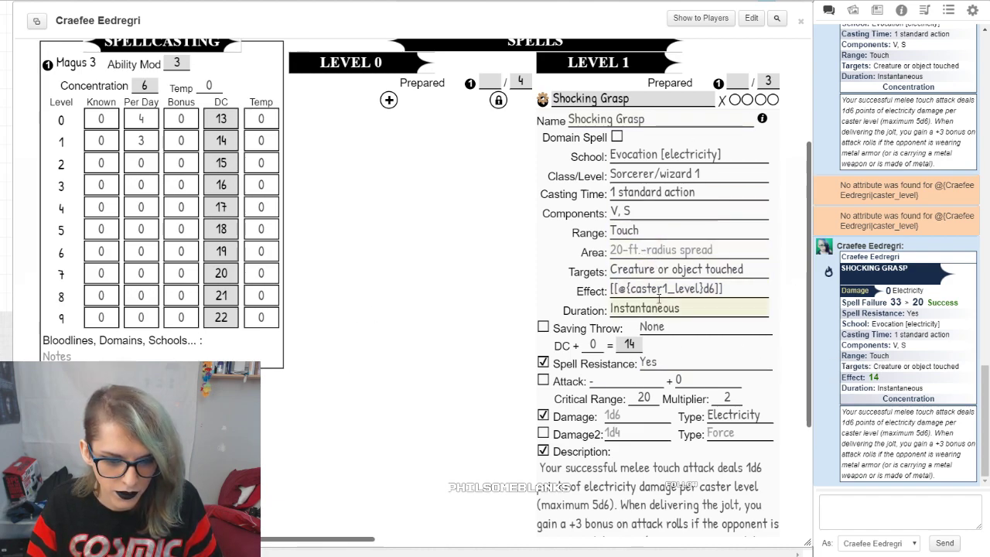
pyautogui.moveTo(723, 289); pyautogui.dragTo(586, 296)
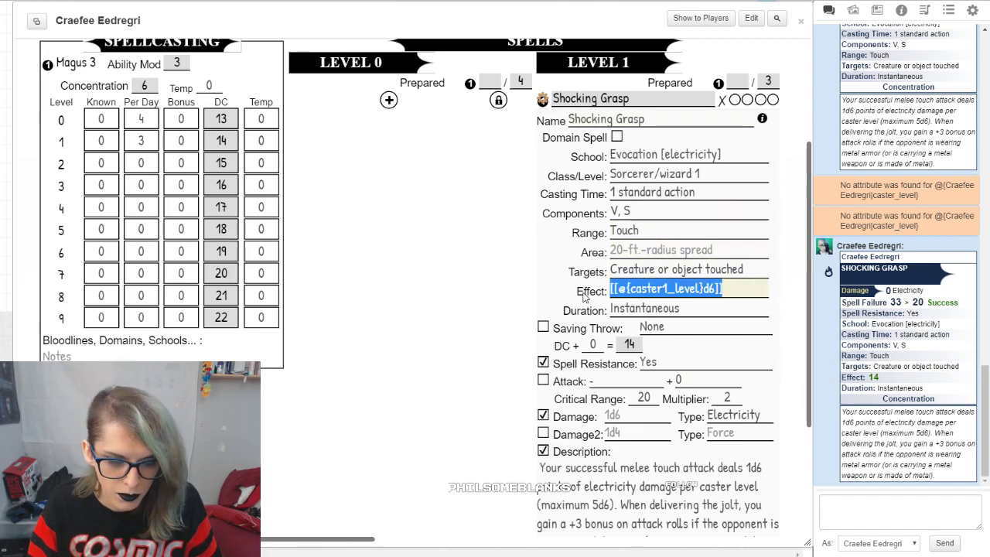
pyautogui.click(583, 292)
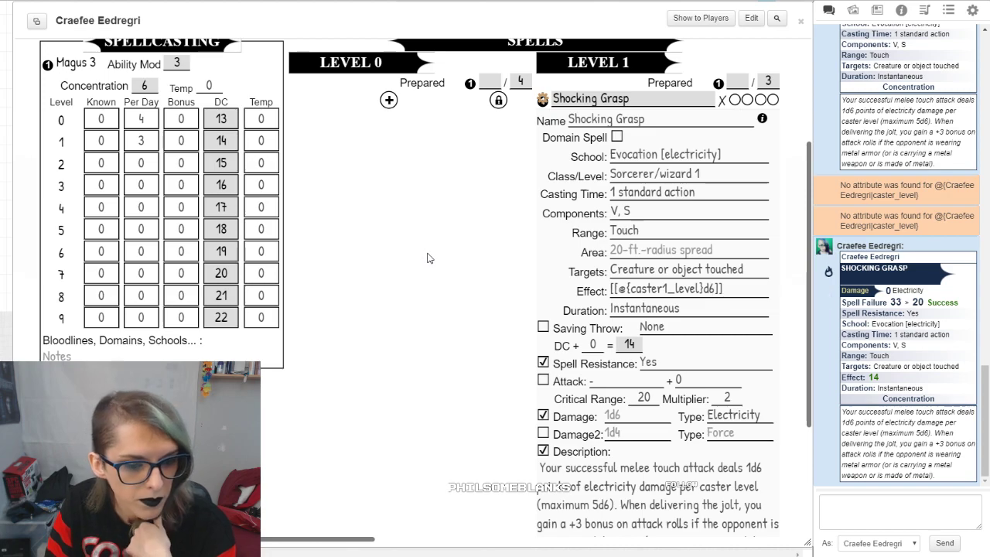
pyautogui.scroll(-3, 480, 311)
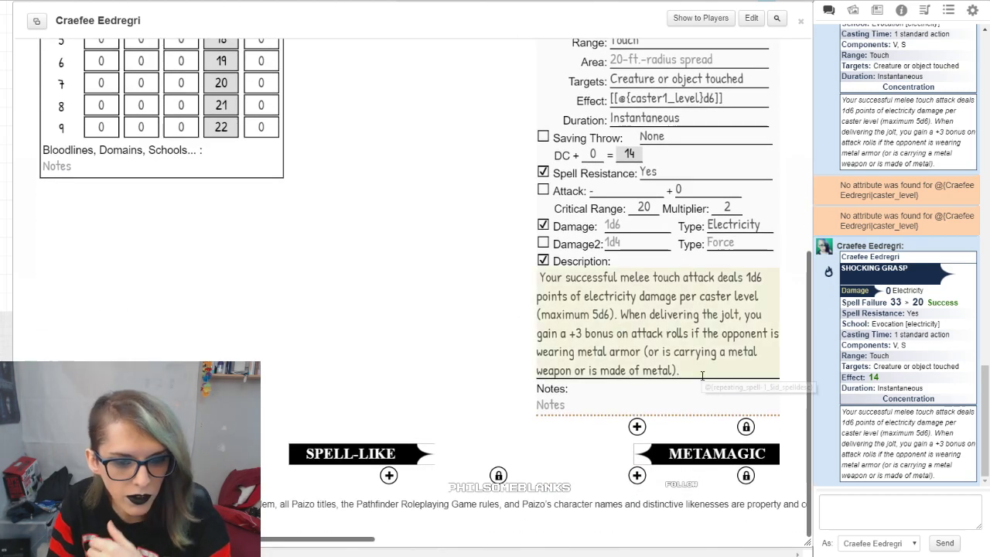
pyautogui.moveTo(700, 374); pyautogui.dragTo(488, 287)
pyautogui.click(478, 286)
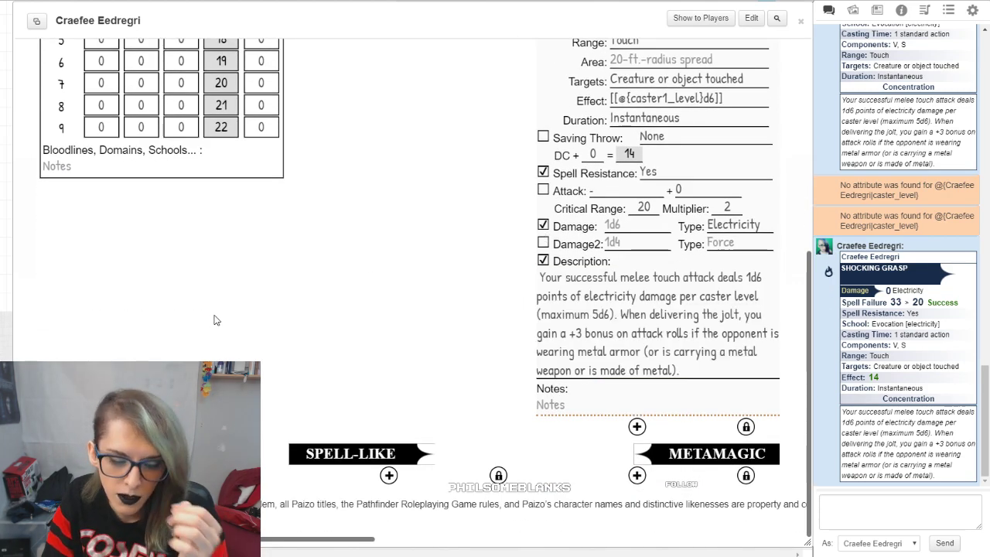
# Step: Inspect the attack type choices and the spell resistance entry of Shocking Grasp, leaving the attack type blank
pyautogui.click(626, 191)
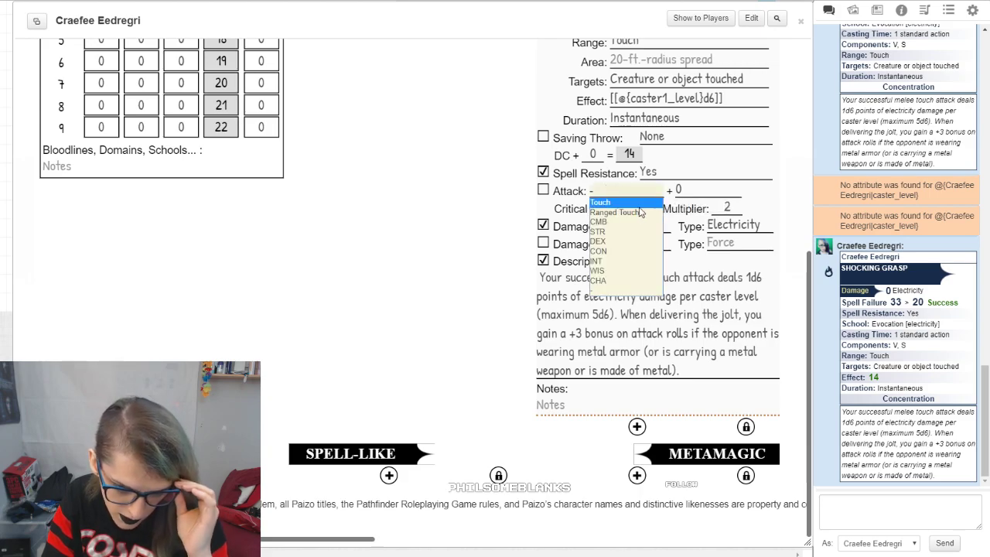
pyautogui.click(634, 289)
pyautogui.click(626, 191)
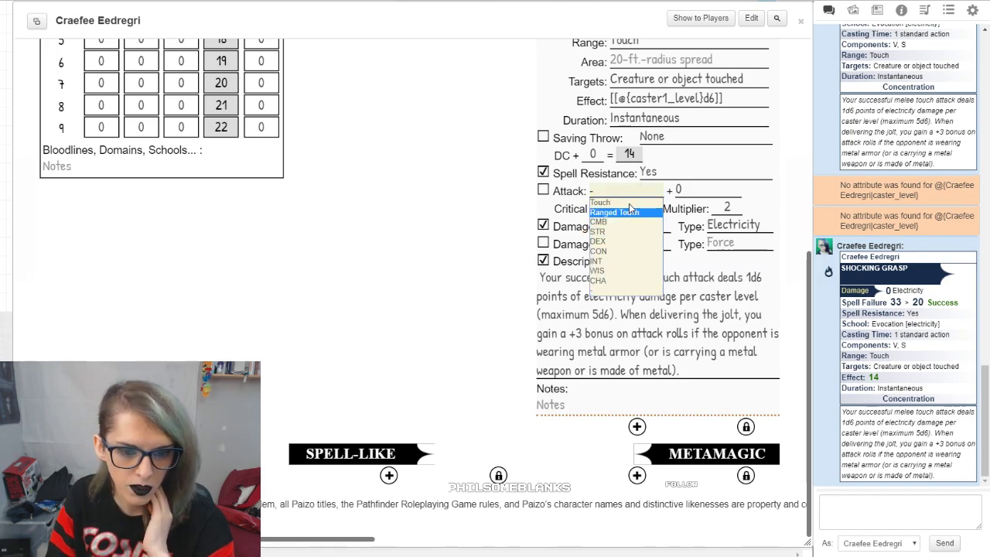
pyautogui.click(334, 234)
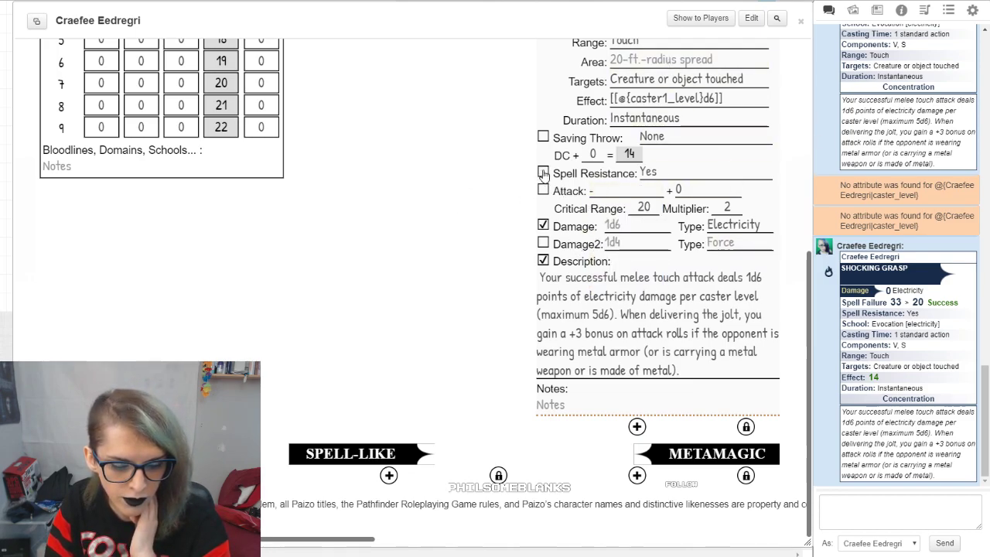
pyautogui.click(665, 176)
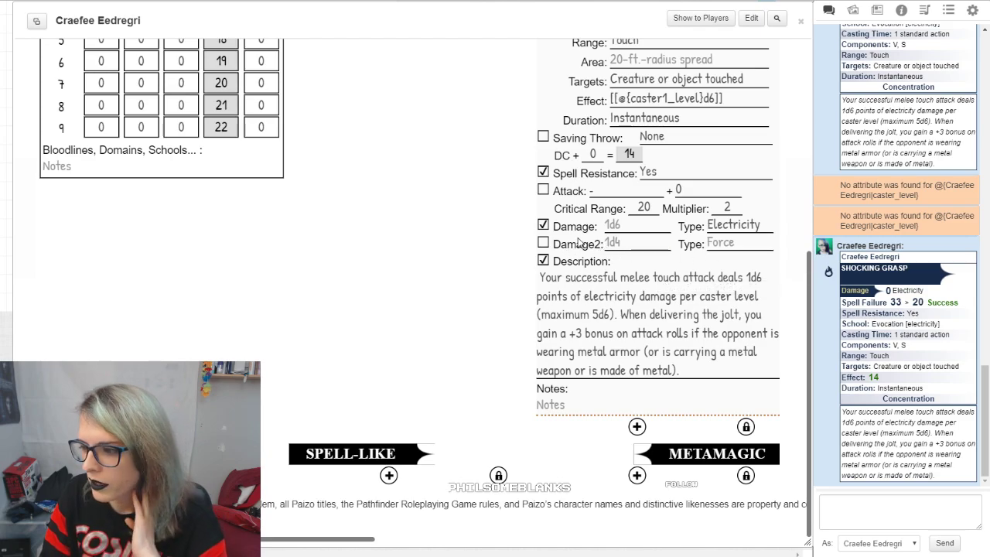
pyautogui.scroll(2, 419, 317)
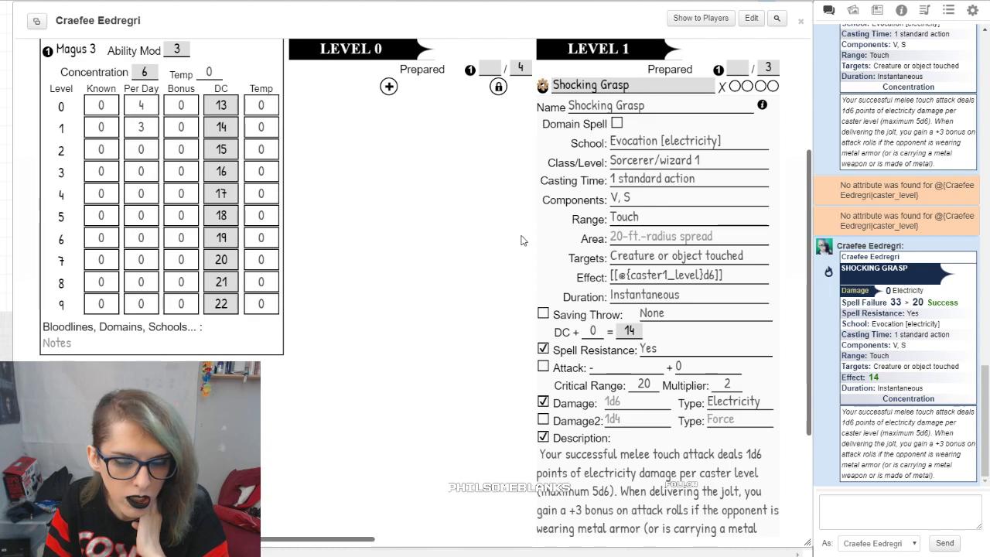
# Step: Mark three prepared uses of Shocking Grasp
pyautogui.click(735, 86)
pyautogui.click(747, 86)
pyautogui.click(760, 85)
pyautogui.scroll(1, 796, 108)
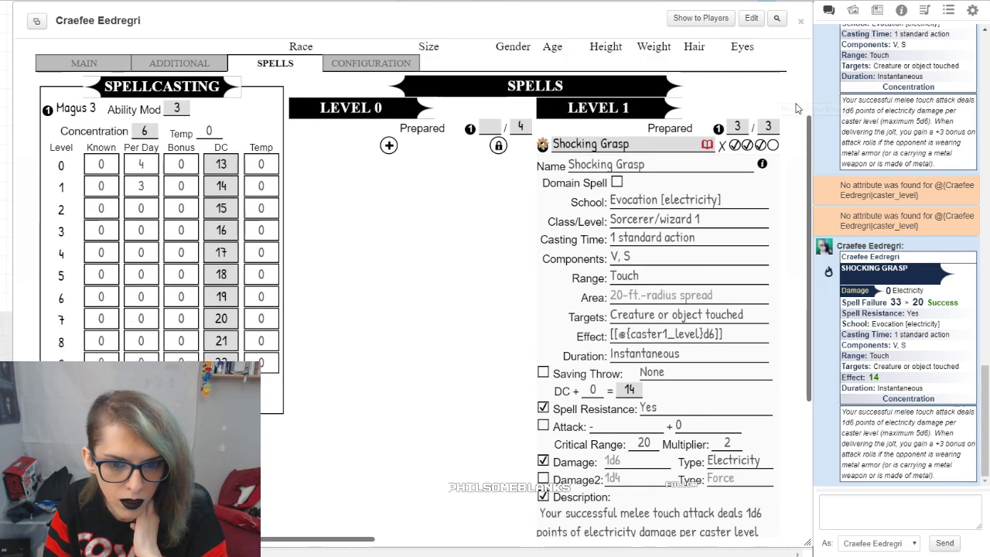
# Step: Reduce Shocking Grasp's prepared uses to one, and clear them all
pyautogui.click(761, 144)
pyautogui.click(747, 145)
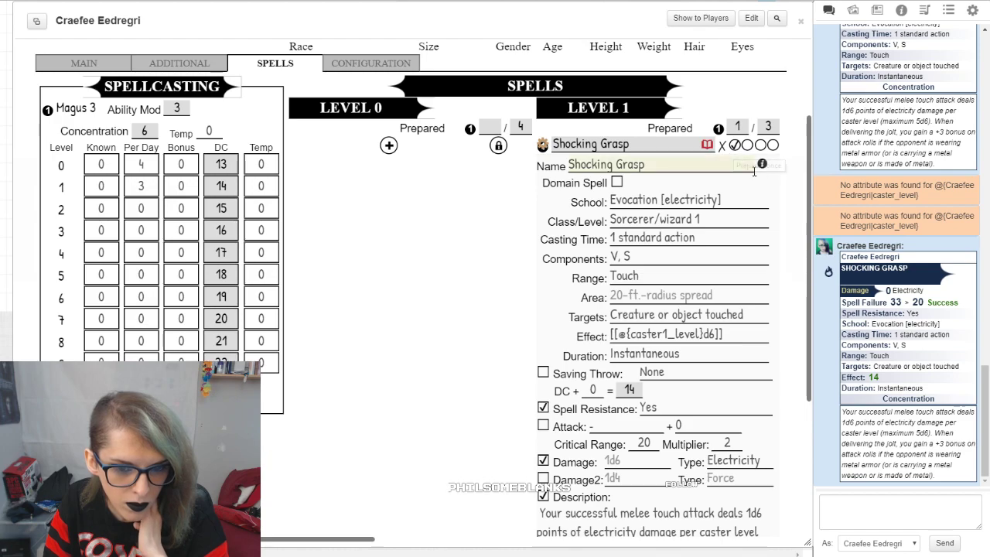
pyautogui.click(721, 147)
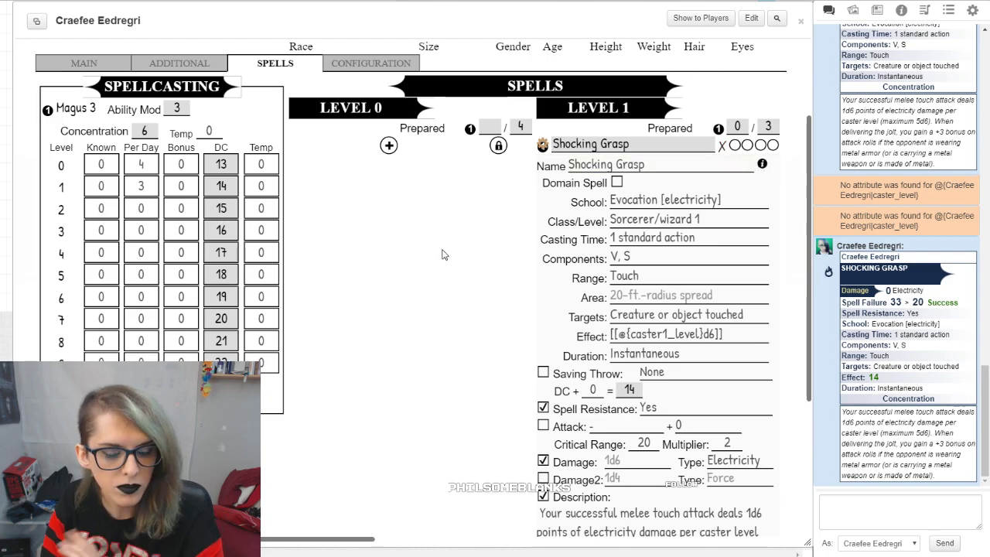
pyautogui.scroll(-2, 578, 236)
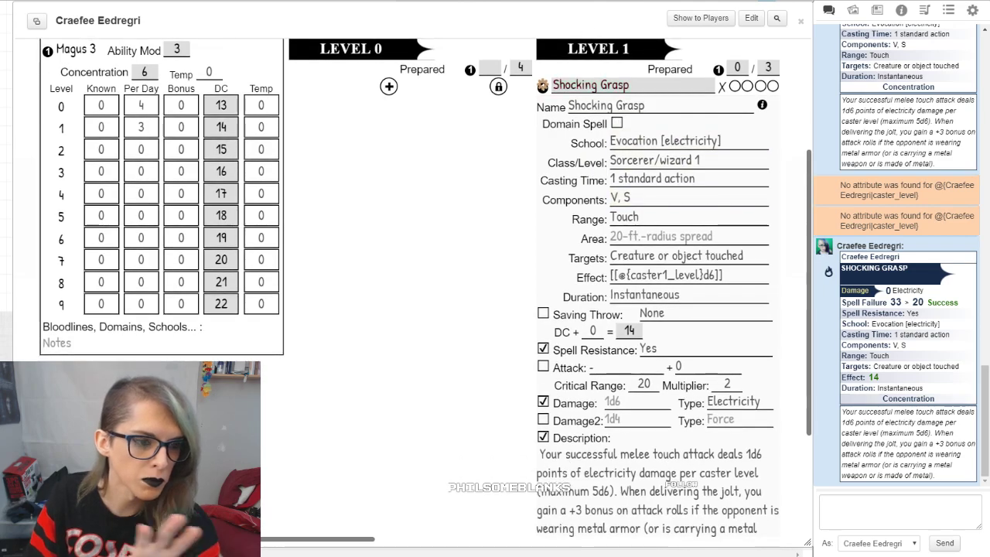
pyautogui.scroll(3, 556, 262)
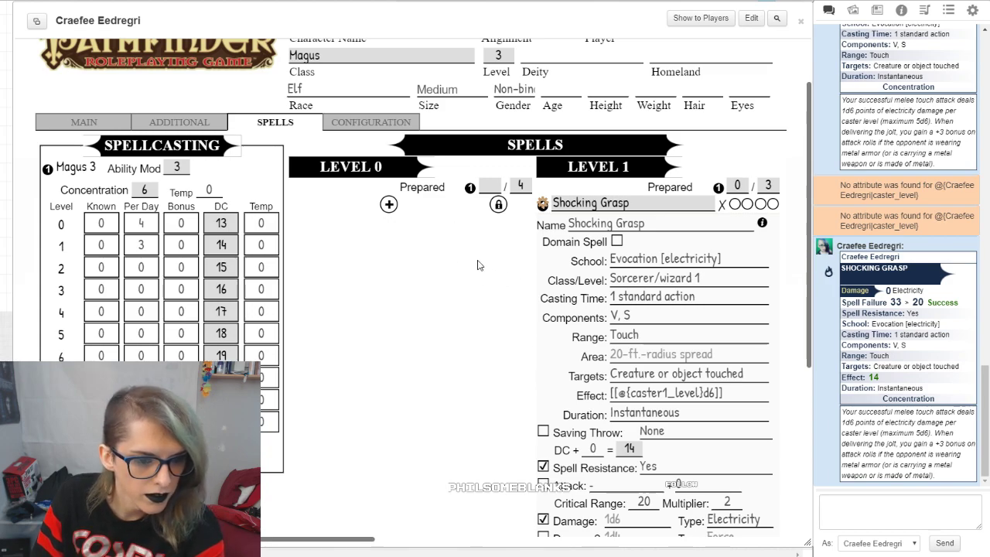
pyautogui.scroll(-5, 483, 287)
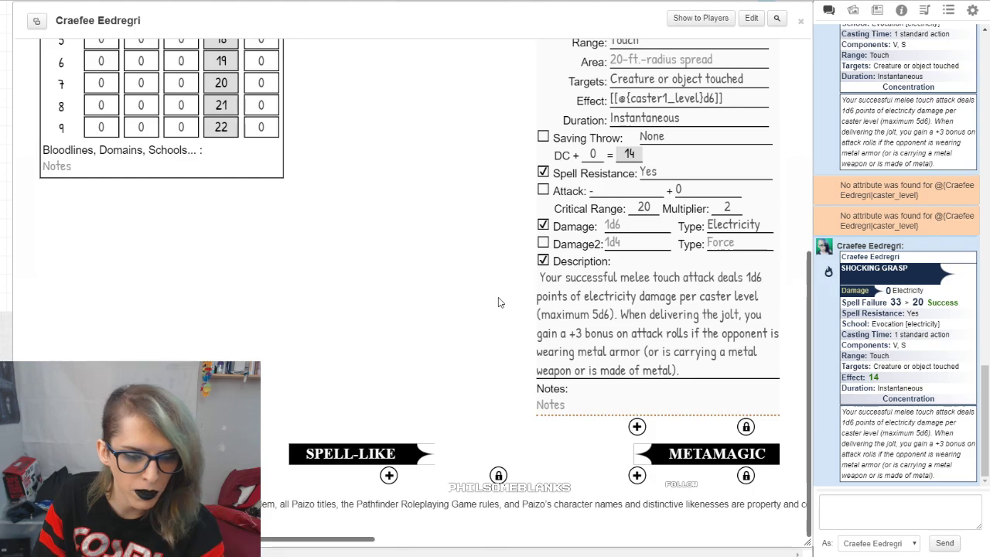
pyautogui.scroll(5, 503, 309)
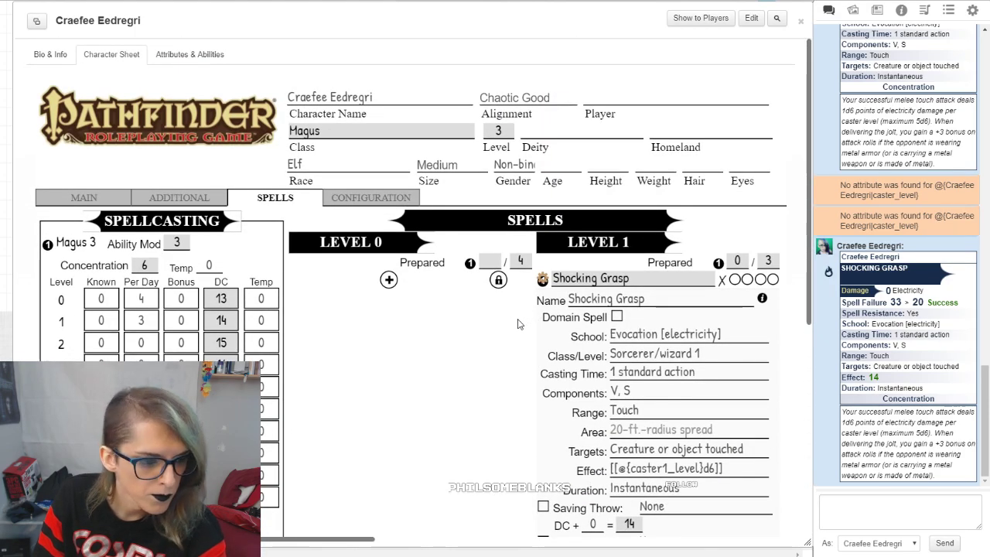
pyautogui.scroll(-2, 414, 341)
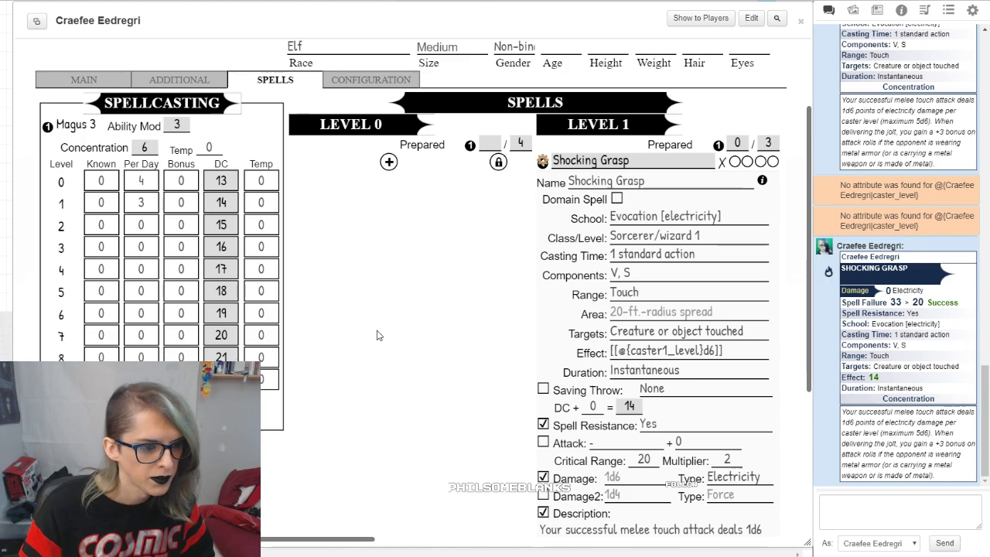
# Step: Add a blank metamagic entry below the spell lists and view its fields
pyautogui.scroll(-5, 376, 335)
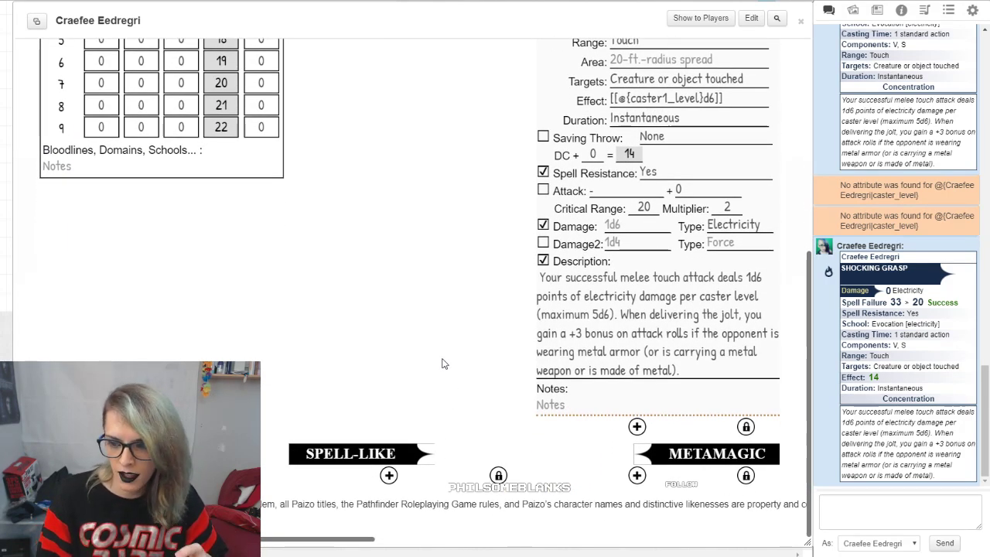
pyautogui.click(637, 474)
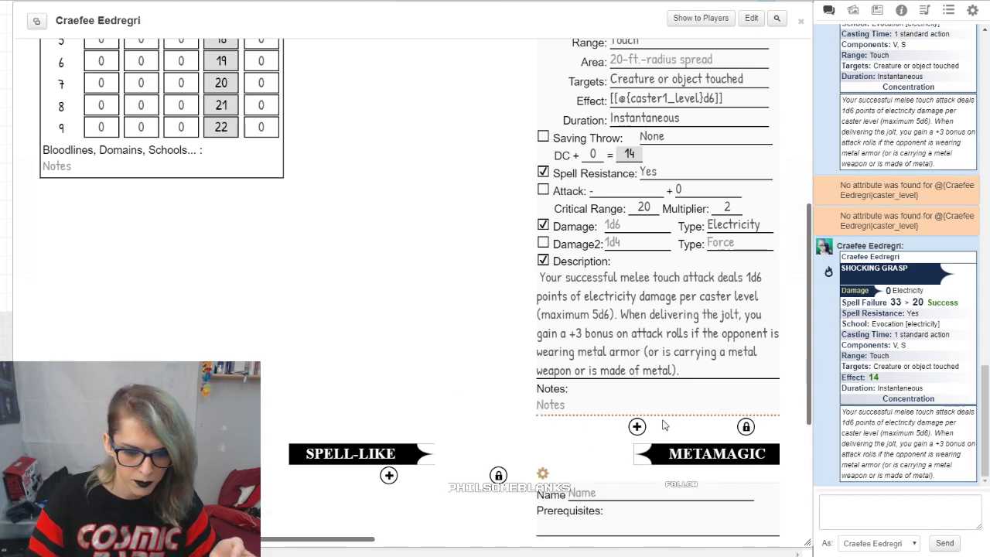
pyautogui.scroll(-5, 661, 433)
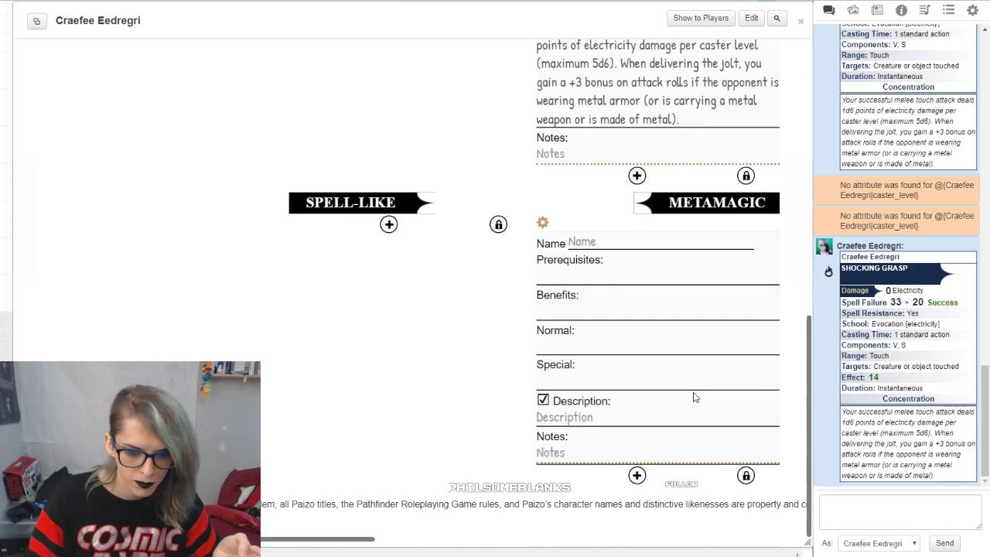
# Step: Unlock the metamagic list to show its reorder and delete controls, and lock it again with the blank entry kept
pyautogui.click(746, 475)
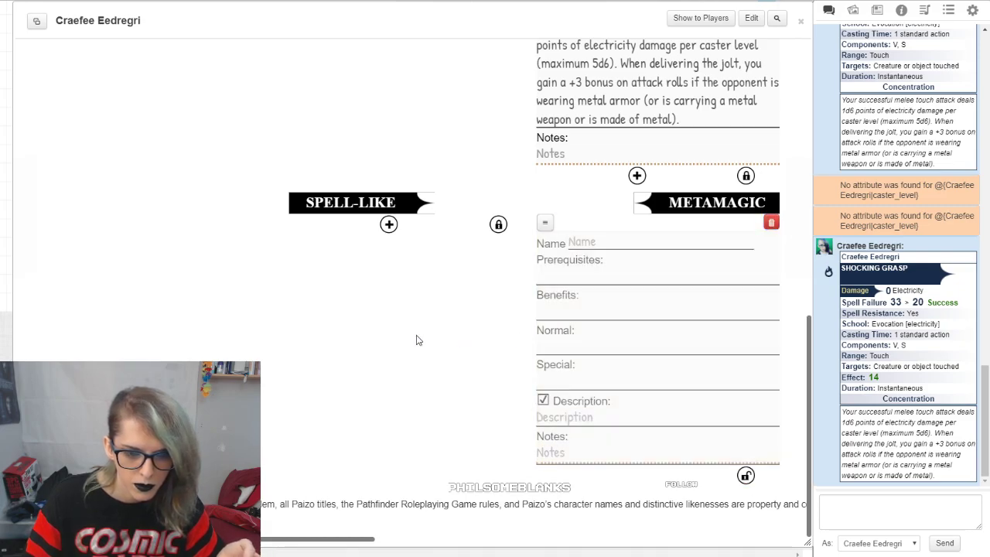
pyautogui.scroll(6, 514, 290)
pyautogui.scroll(-6, 519, 315)
pyautogui.scroll(1, 735, 487)
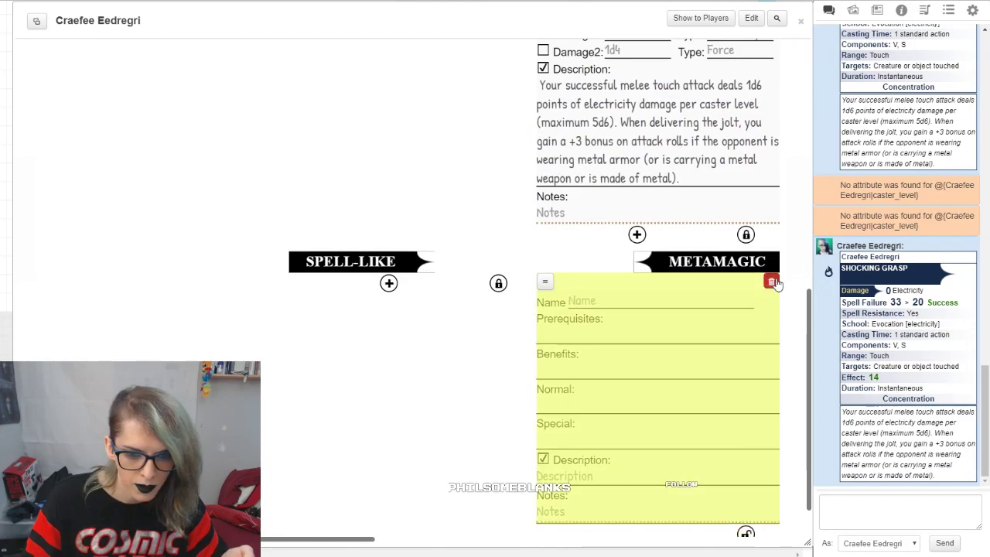
pyautogui.click(747, 532)
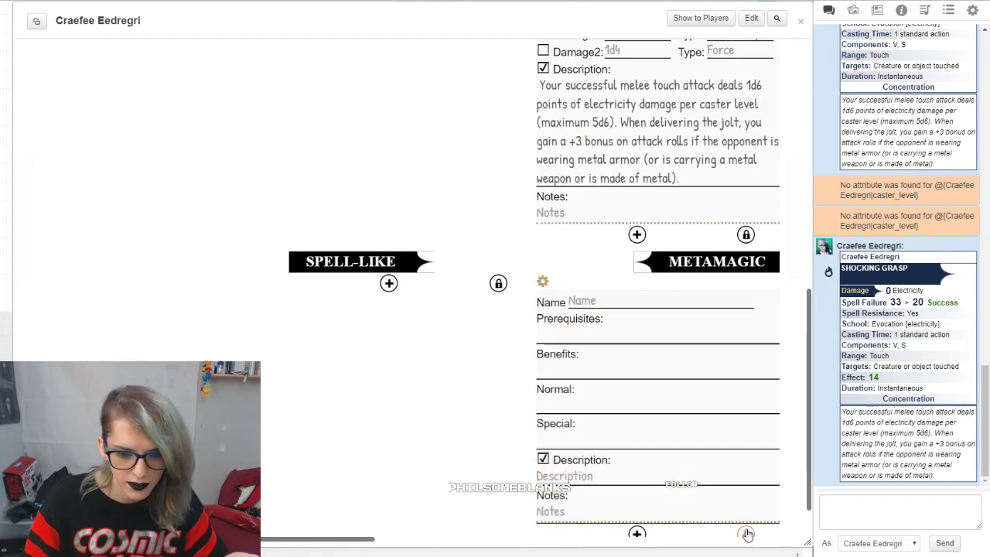
pyautogui.scroll(4, 427, 224)
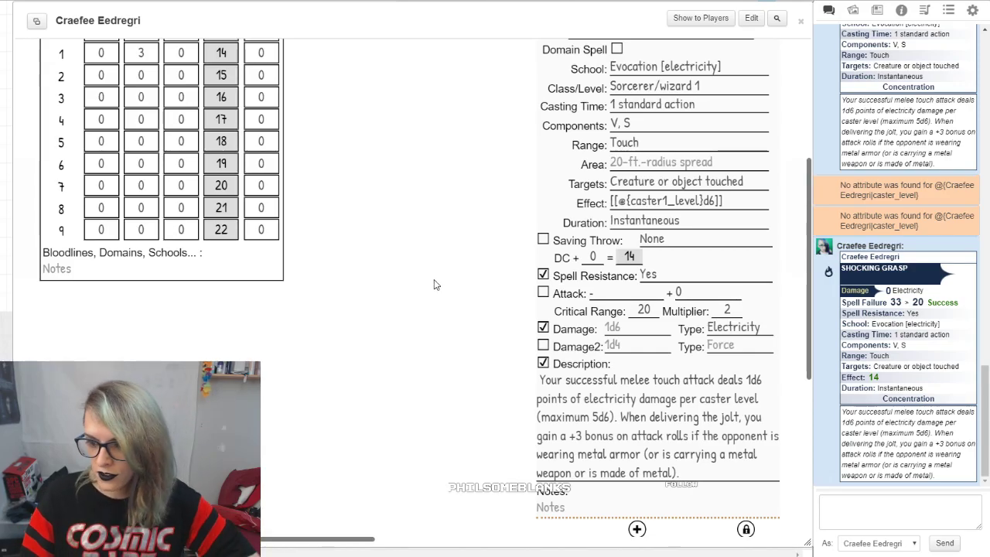
# Step: Mark three prepared uses of Shocking Grasp in the level 1 spell list
pyautogui.scroll(3, 422, 287)
pyautogui.scroll(-2, 425, 367)
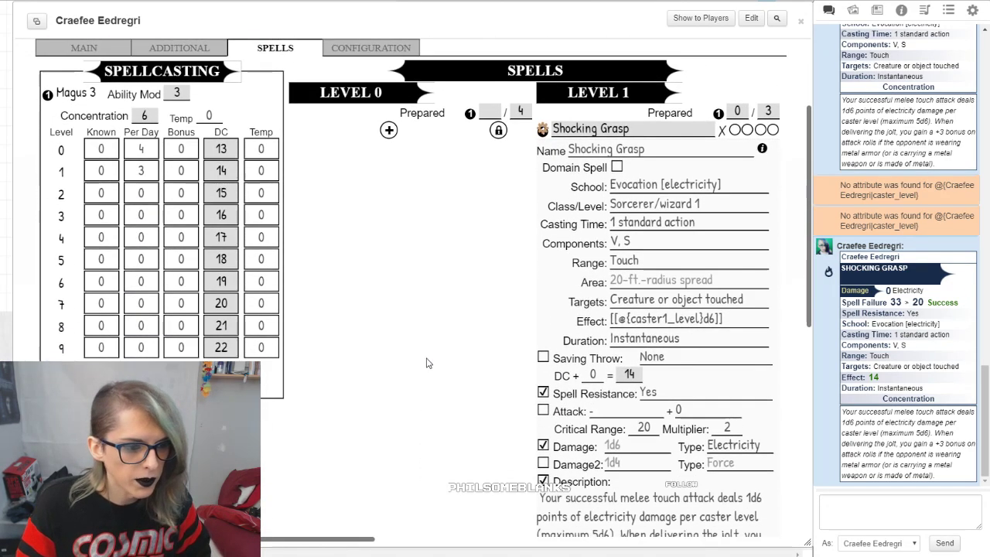
pyautogui.scroll(-1, 433, 376)
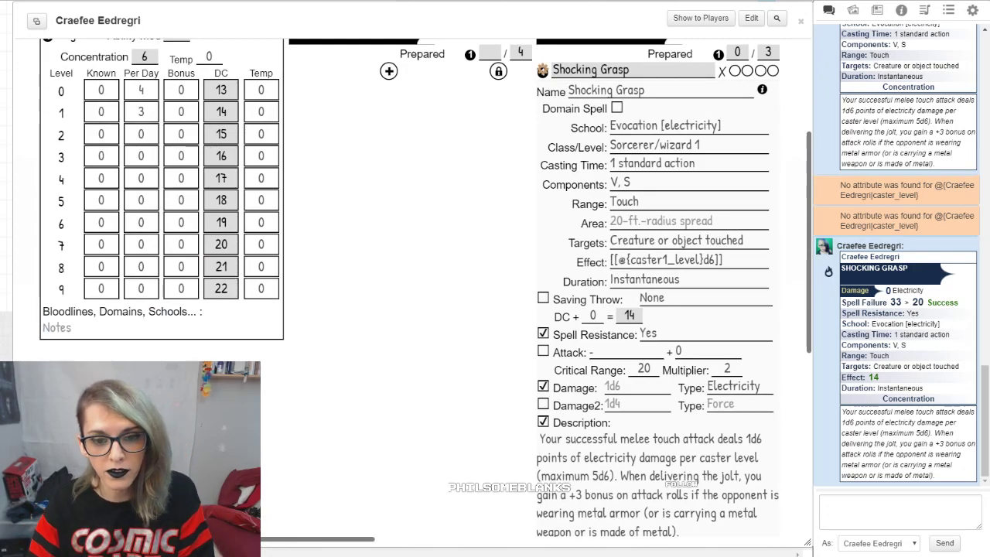
pyautogui.click(735, 70)
pyautogui.click(747, 70)
pyautogui.click(759, 70)
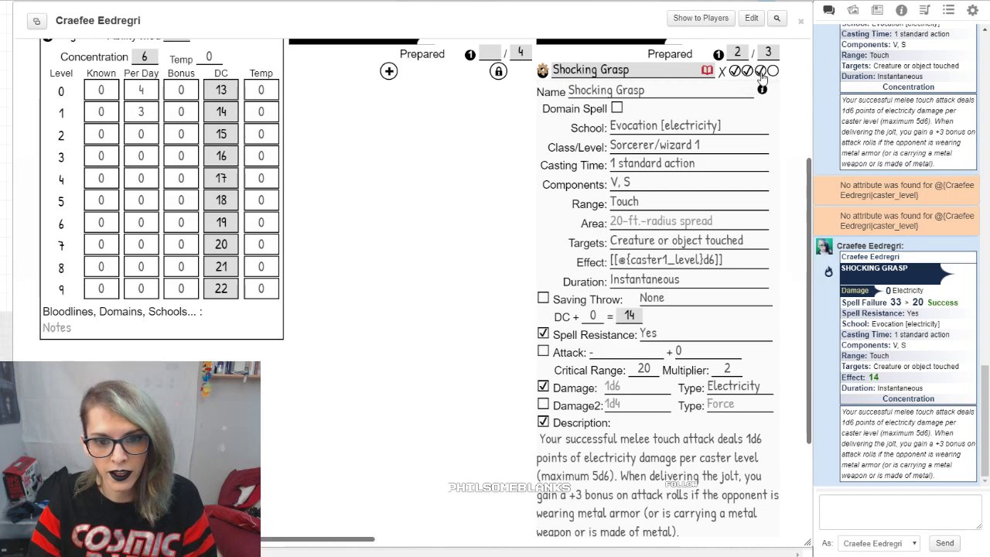
pyautogui.scroll(1, 428, 234)
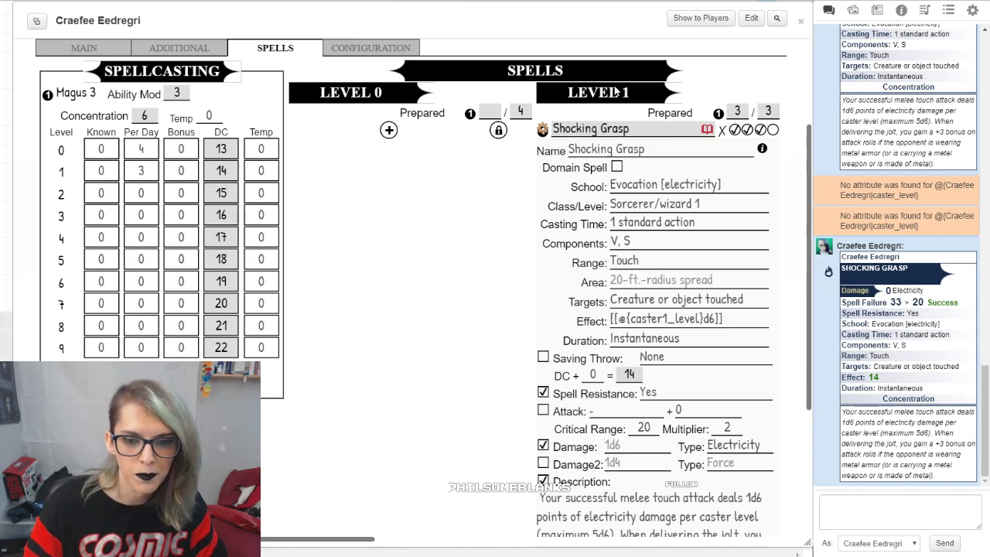
# Step: Clear Shocking Grasp's three prepared uses one by one
pyautogui.click(748, 131)
pyautogui.click(737, 132)
pyautogui.click(724, 131)
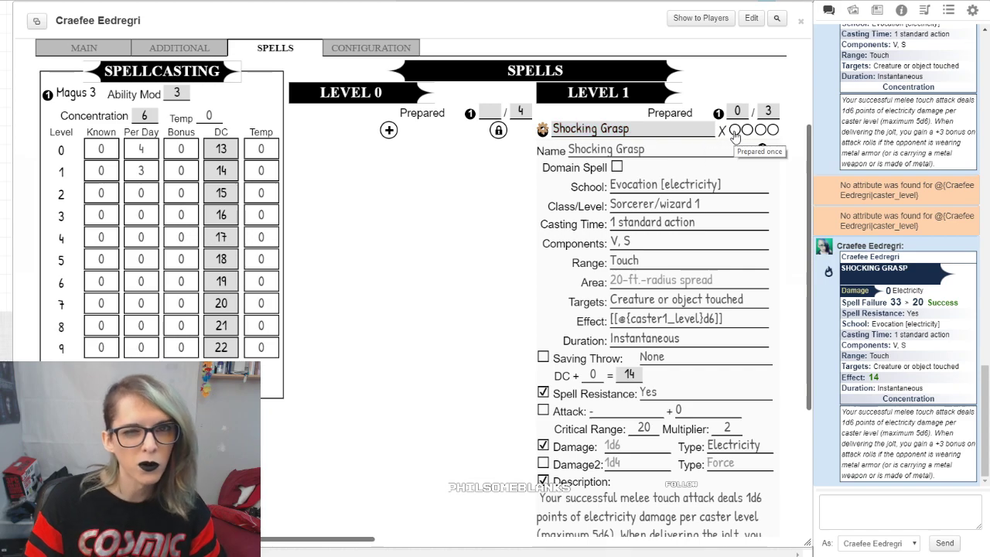
# Step: Prepare Shocking Grasp three times again
pyautogui.click(734, 129)
pyautogui.click(746, 130)
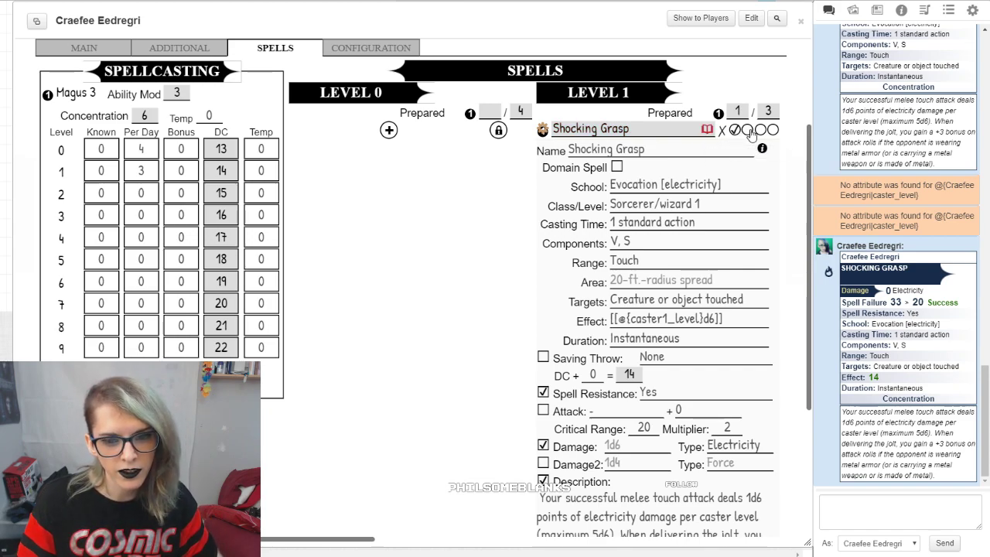
pyautogui.click(761, 130)
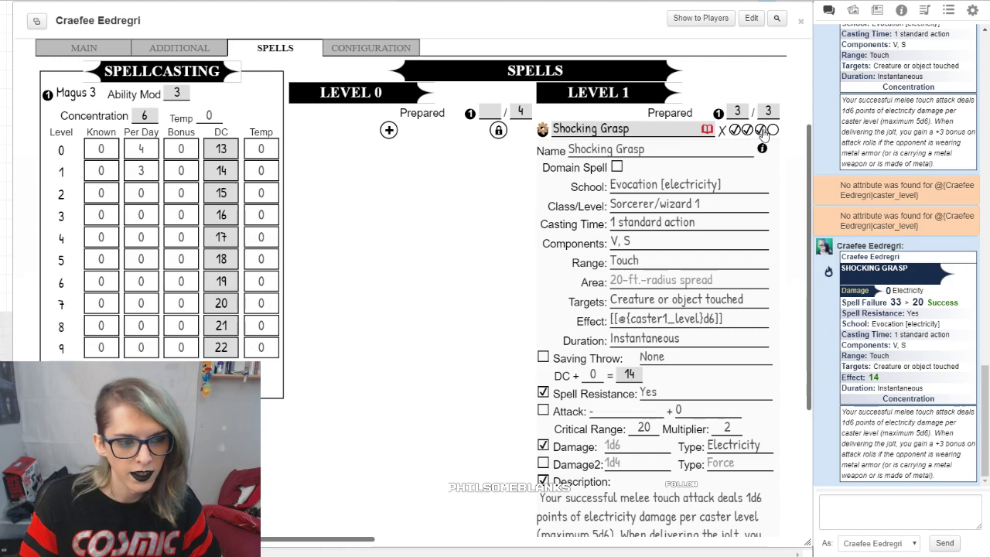
# Step: Reduce Shocking Grasp's prepared uses to one, and clear the last one
pyautogui.click(747, 132)
pyautogui.click(744, 132)
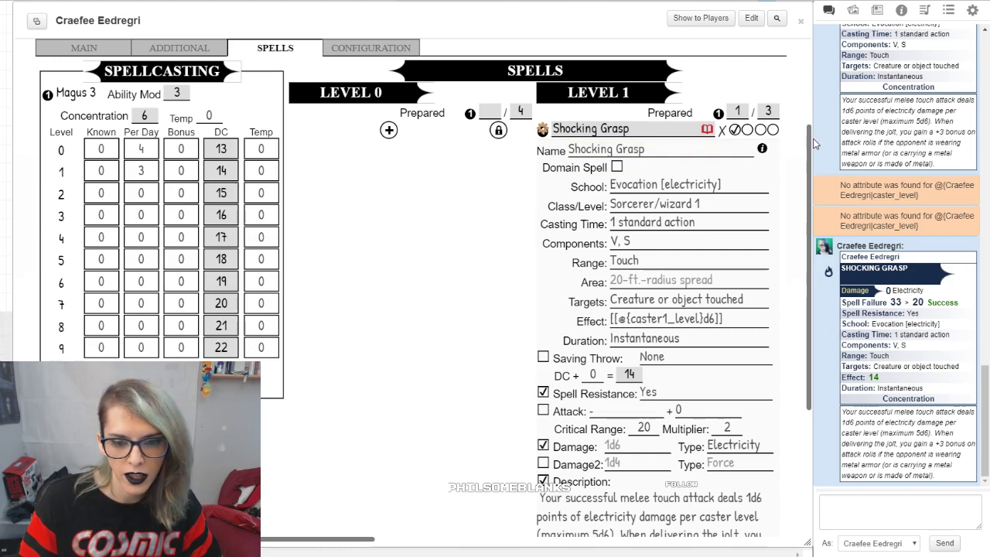
pyautogui.click(734, 131)
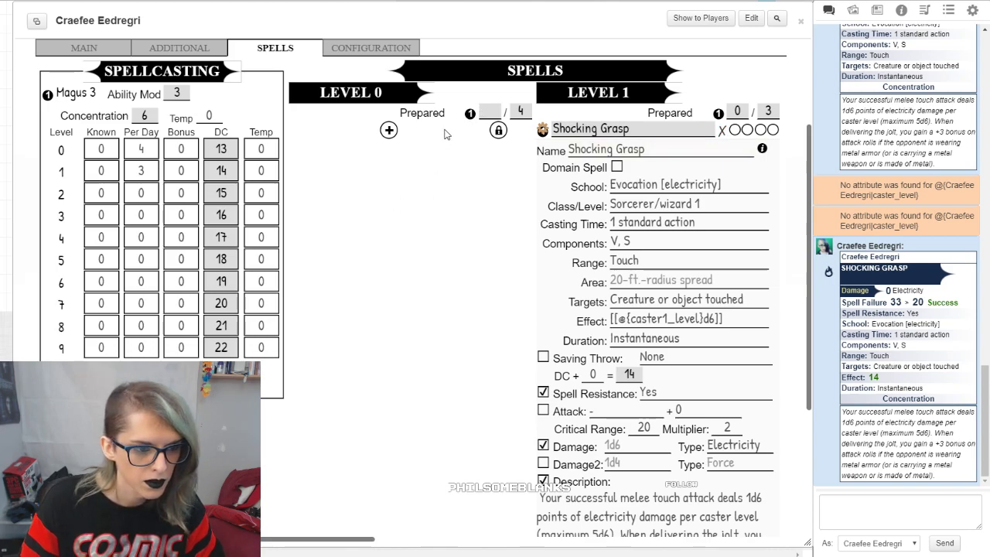
# Step: Review the sheet's spell lists, main statistics and skills, and the additional armor and feats page
pyautogui.scroll(-3, 411, 212)
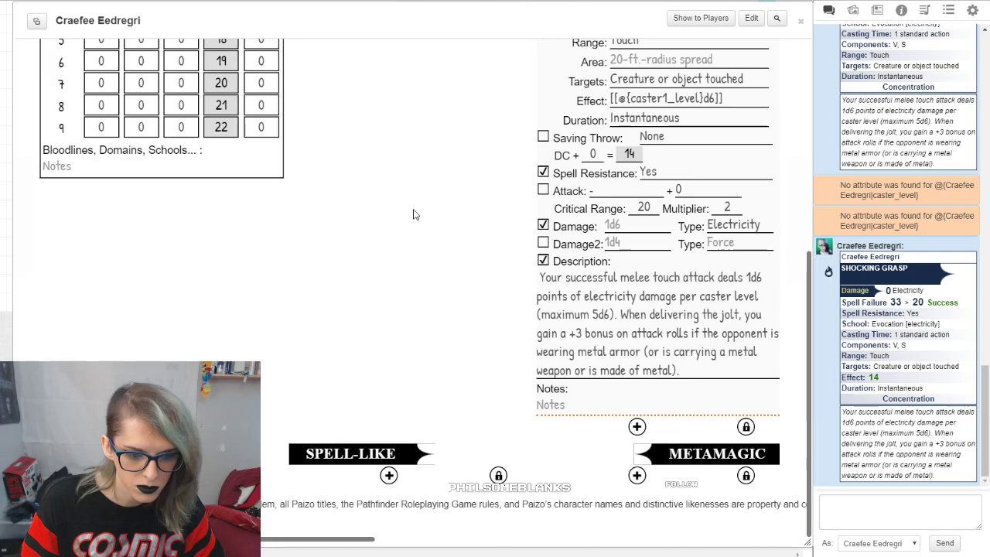
pyautogui.scroll(4, 413, 215)
pyautogui.scroll(2, 413, 215)
pyautogui.click(96, 198)
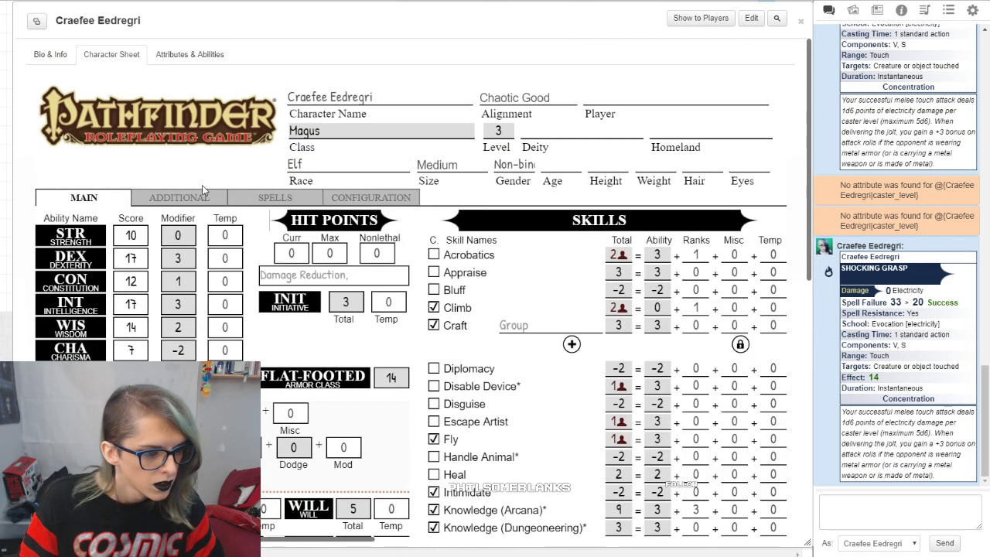
pyautogui.scroll(-4, 329, 269)
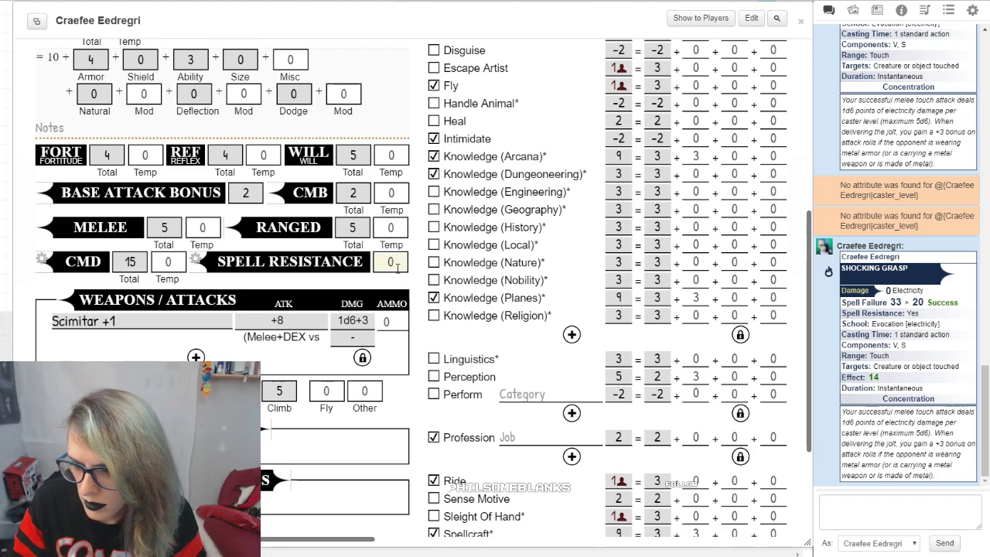
pyautogui.scroll(5, 396, 196)
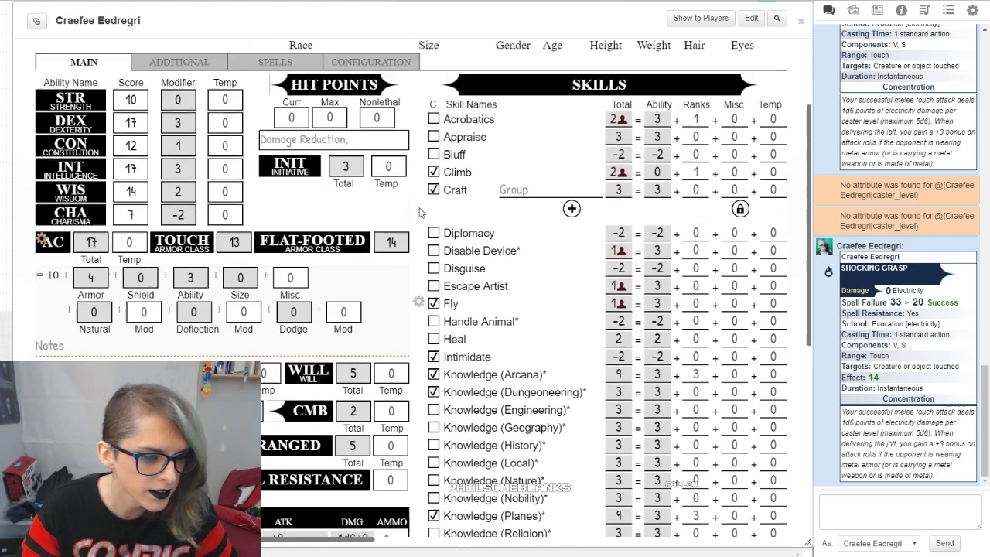
pyautogui.scroll(1, 395, 196)
pyautogui.click(196, 194)
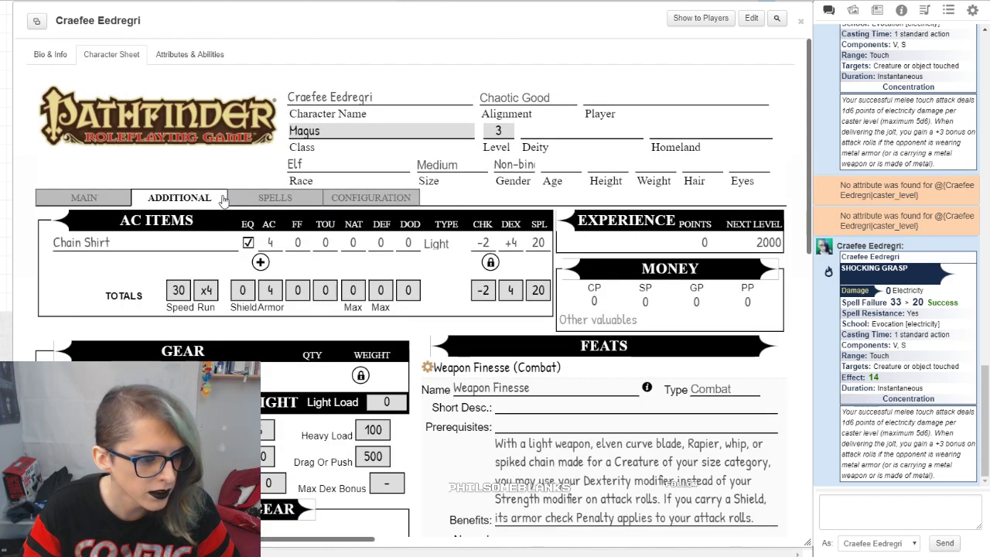
pyautogui.click(267, 202)
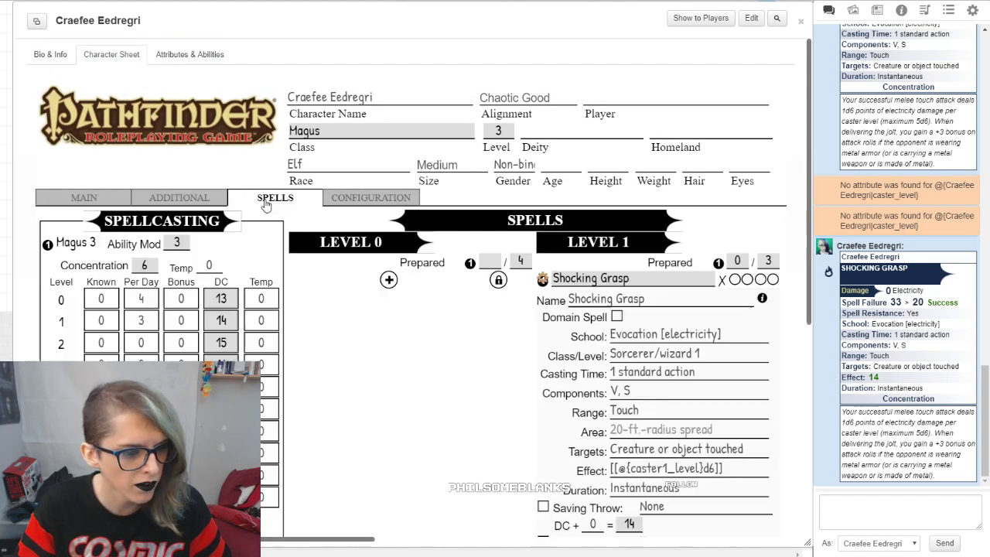
# Step: Set the Magus class's base attack bonus to 11 in the sheet configuration
pyautogui.click(372, 199)
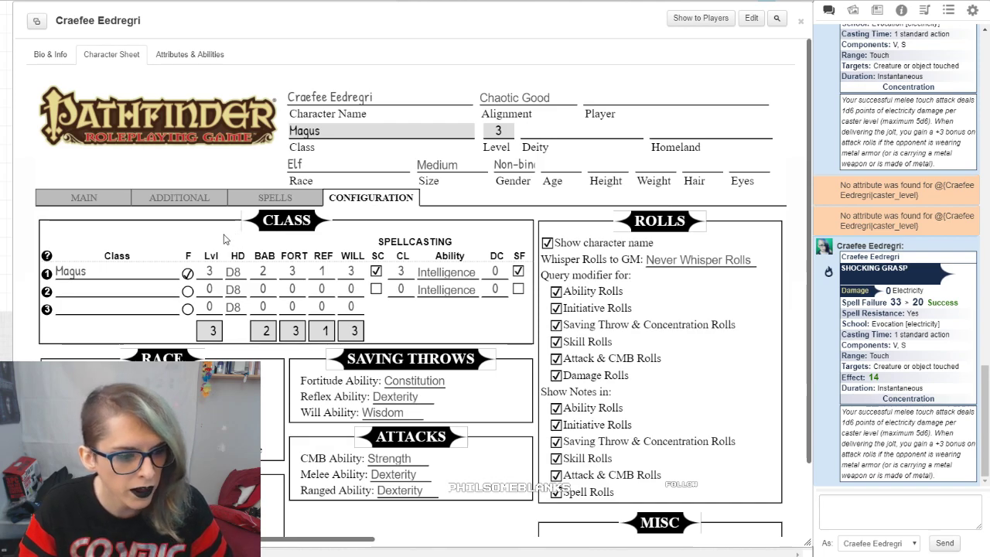
pyautogui.doubleClick(255, 267)
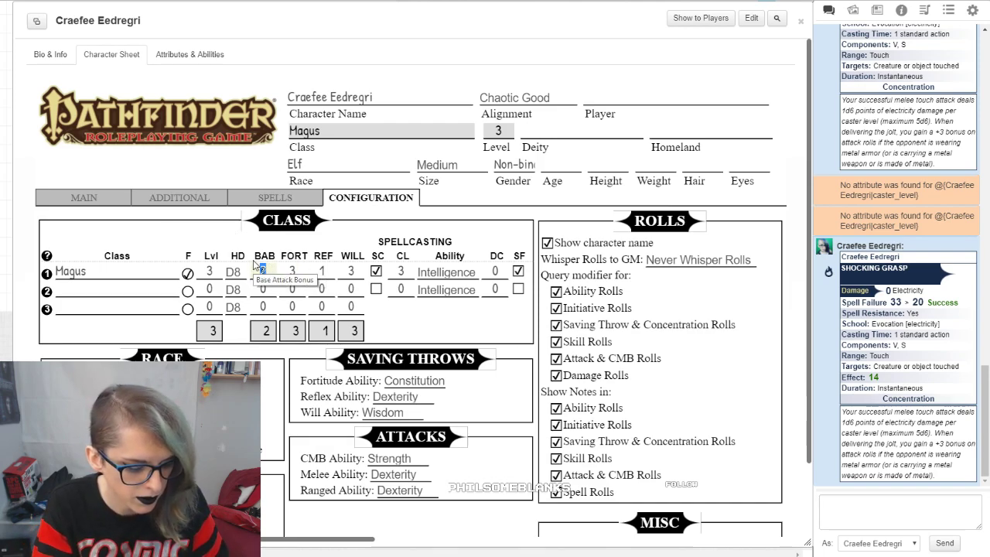
pyautogui.write('11')
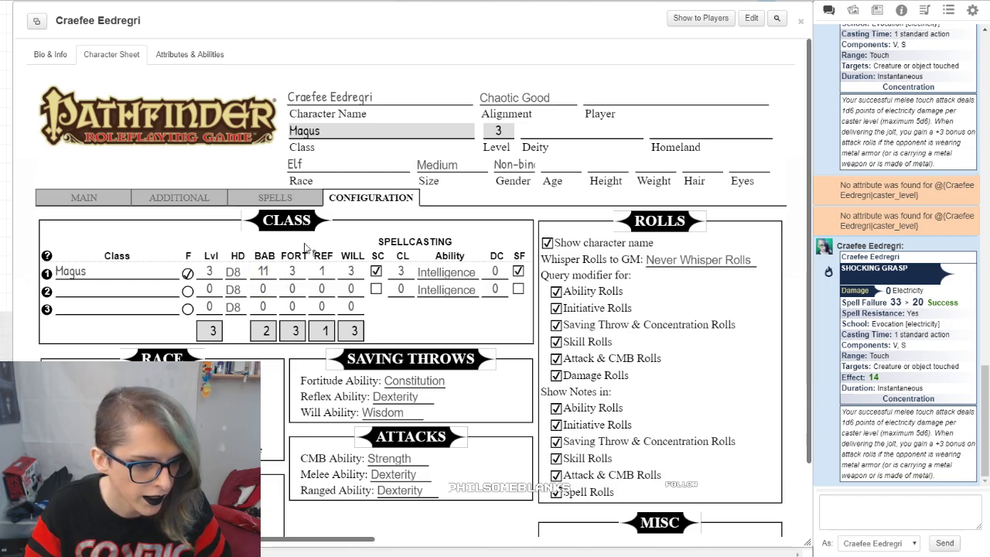
# Step: Roll the Scimitar +1's full attack in chat, and roll its third attack on its own
pyautogui.click(84, 197)
pyautogui.scroll(-1, 217, 271)
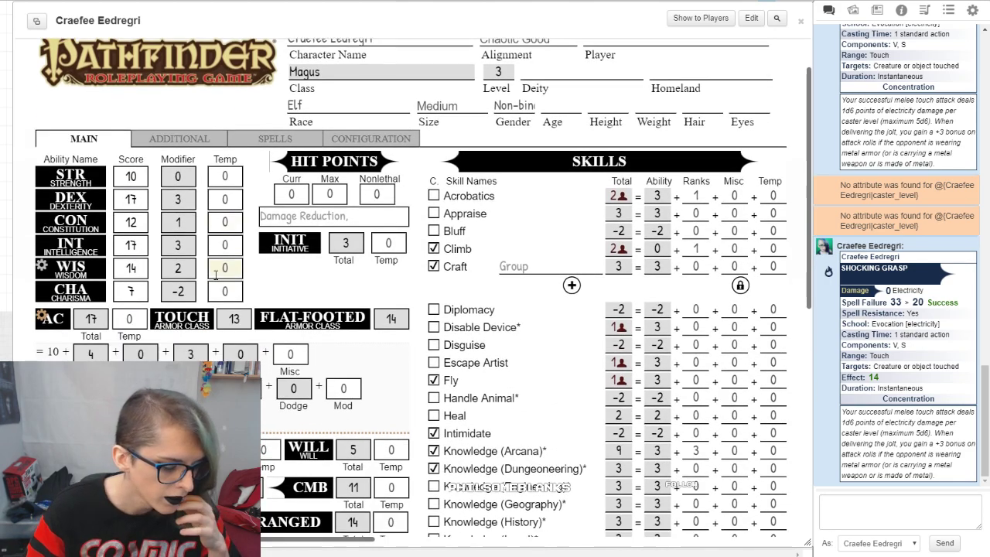
pyautogui.scroll(-7, 215, 273)
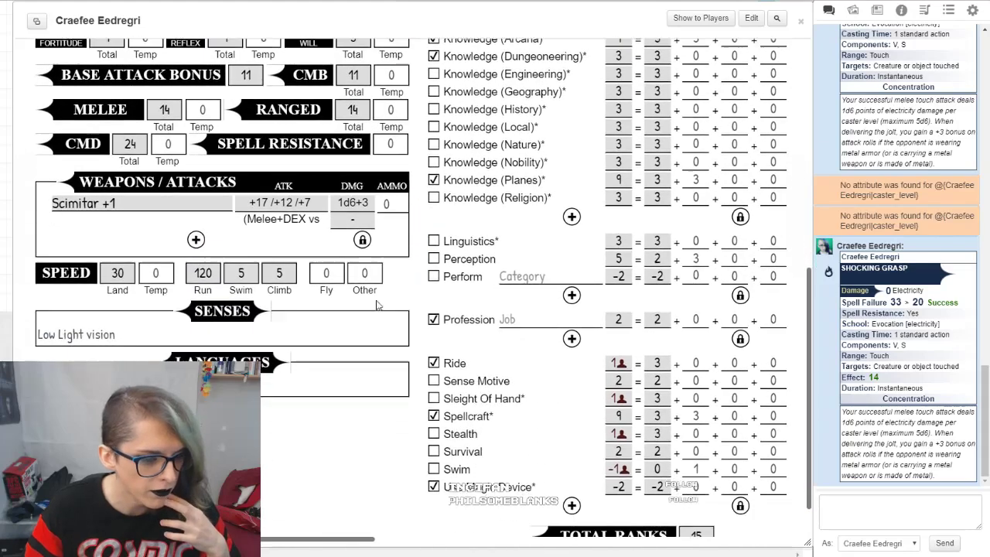
pyautogui.click(302, 204)
pyautogui.click(433, 315)
pyautogui.click(430, 317)
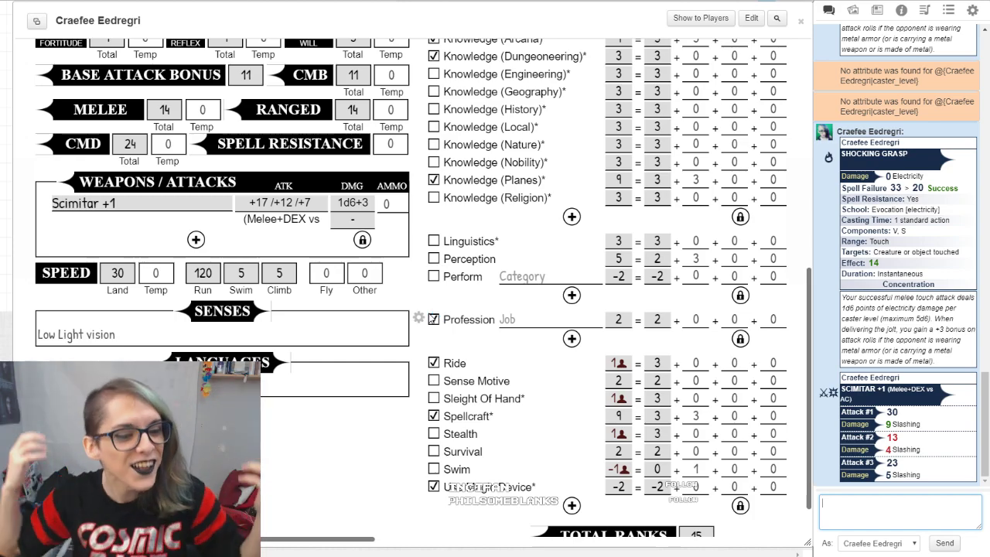
pyautogui.click(308, 206)
pyautogui.click(435, 316)
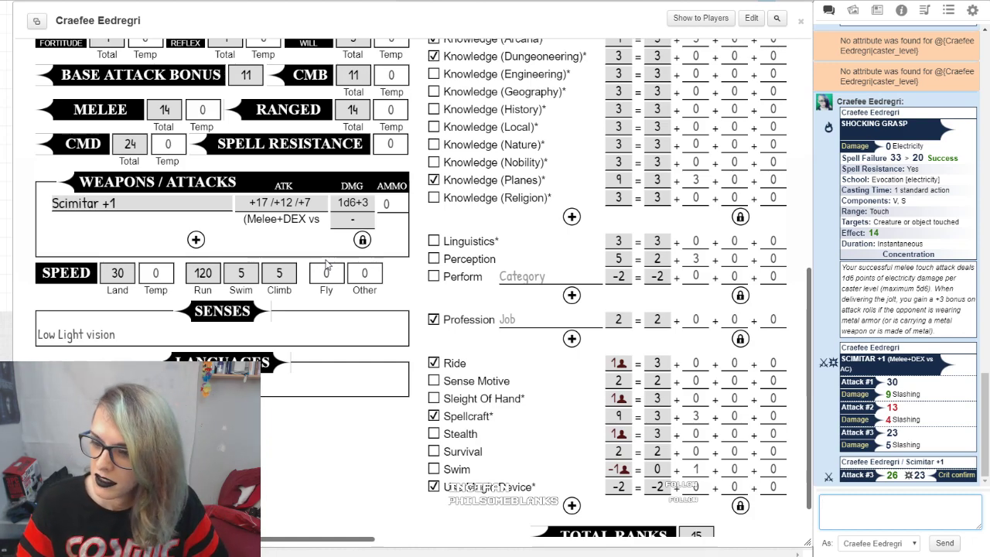
# Step: Move the formula [[@{caster1_level}d6]] from Shocking Grasp's Effect field into its first Damage field
pyautogui.scroll(5, 314, 270)
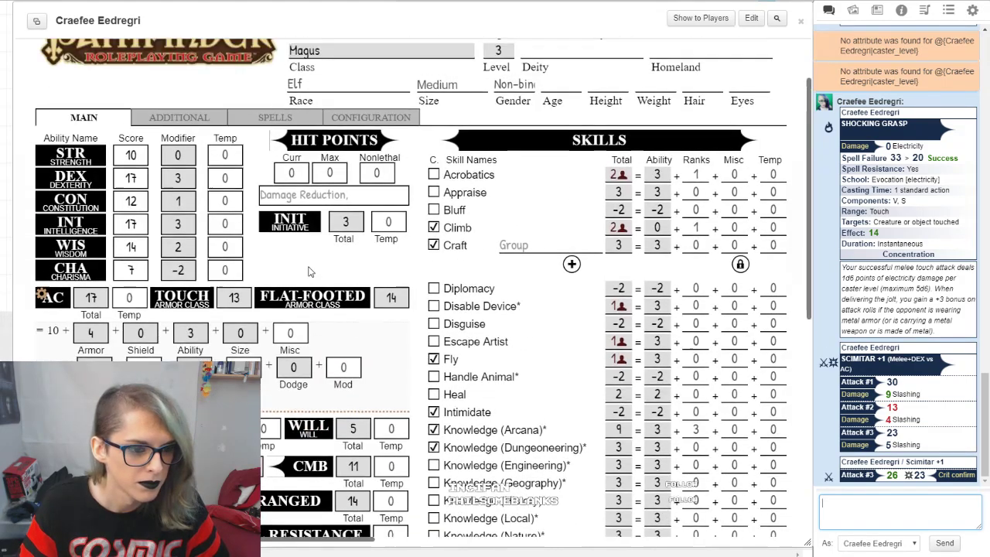
pyautogui.scroll(1, 308, 272)
pyautogui.click(254, 198)
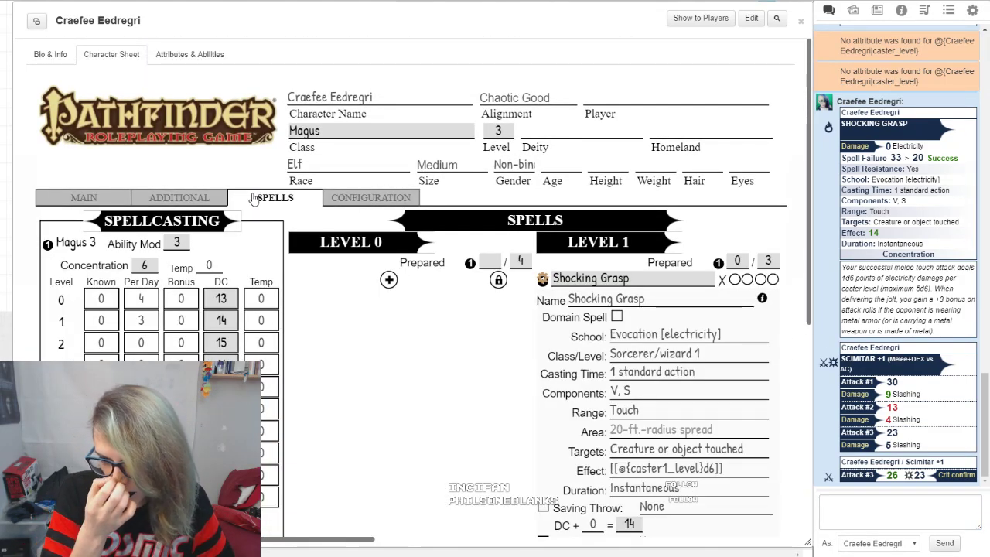
pyautogui.scroll(-3, 719, 232)
pyautogui.moveTo(720, 232); pyautogui.dragTo(579, 240)
pyautogui.click(386, 273)
pyautogui.moveTo(713, 235); pyautogui.dragTo(601, 238)
pyautogui.tripleClick(668, 233)
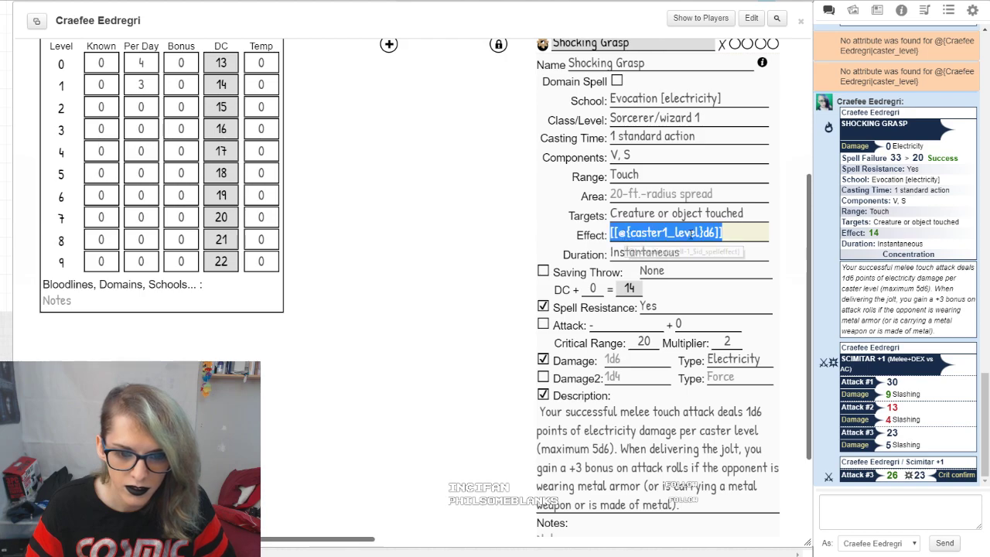
pyautogui.doubleClick(657, 232)
pyautogui.tripleClick(663, 233)
pyautogui.click(417, 244)
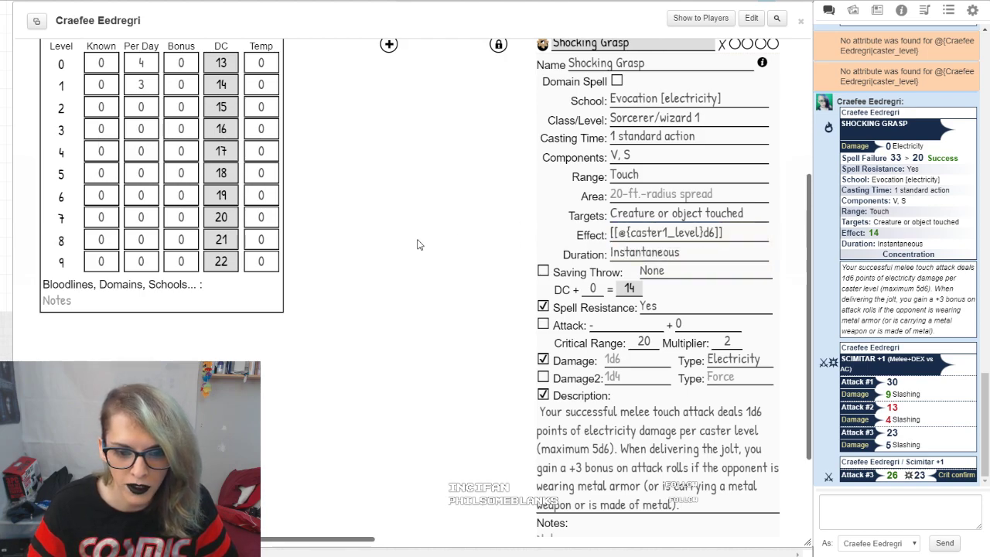
pyautogui.moveTo(734, 235); pyautogui.dragTo(497, 231)
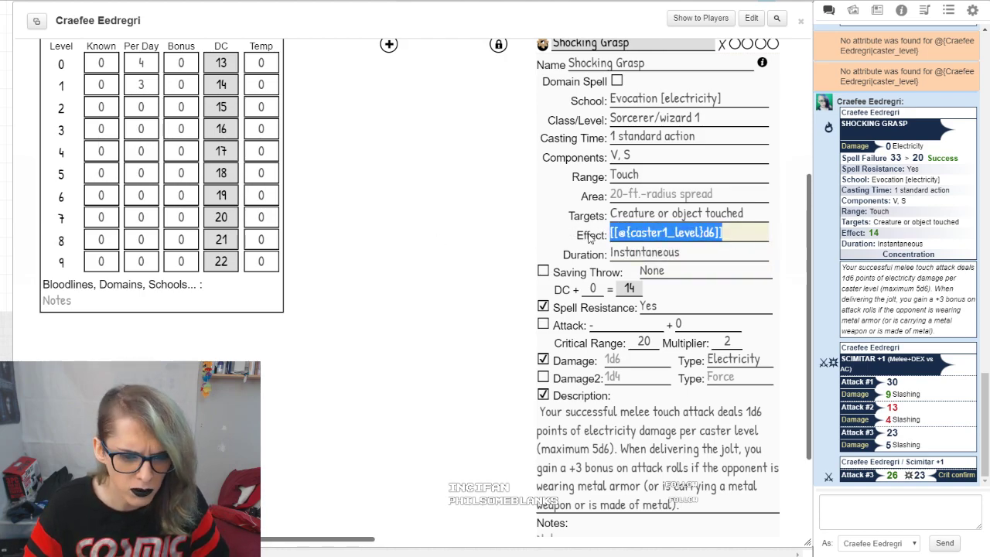
pyautogui.hotkey('ctrl', 'x')
pyautogui.click(647, 360)
pyautogui.hotkey('ctrl', 'v')
pyautogui.click(375, 273)
# Step: Roll Shocking Grasp in chat with a damage modifier of 0 and check its damage
pyautogui.click(578, 46)
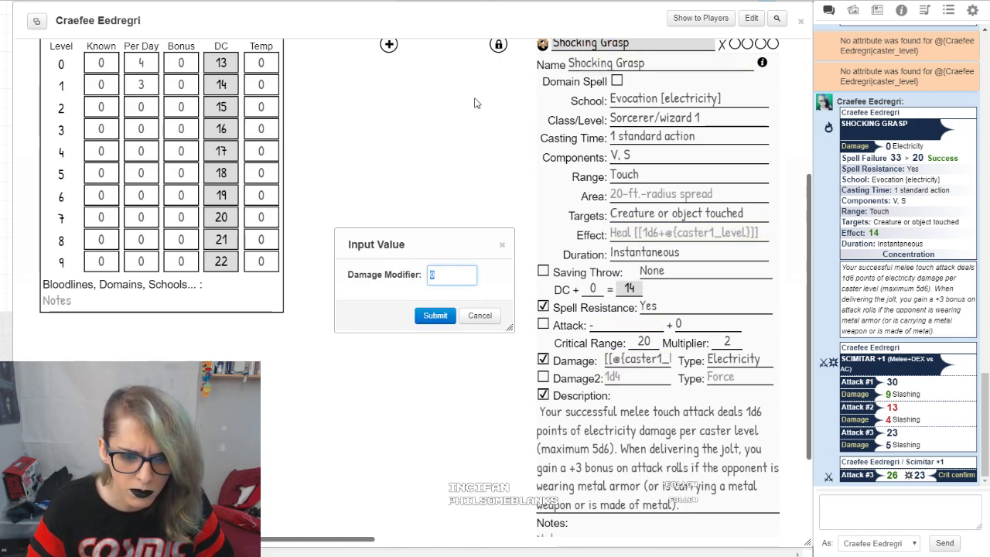
pyautogui.click(434, 317)
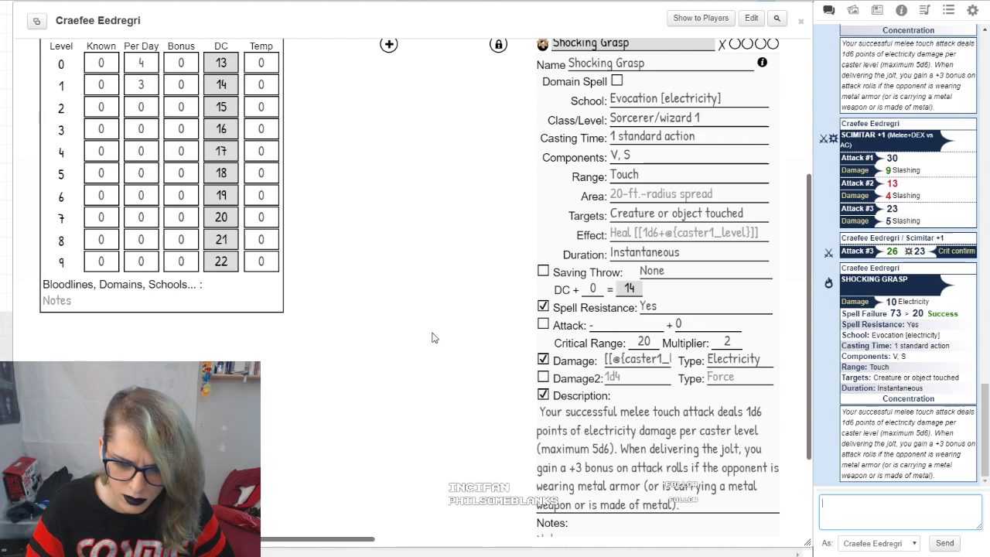
pyautogui.moveTo(890, 302)
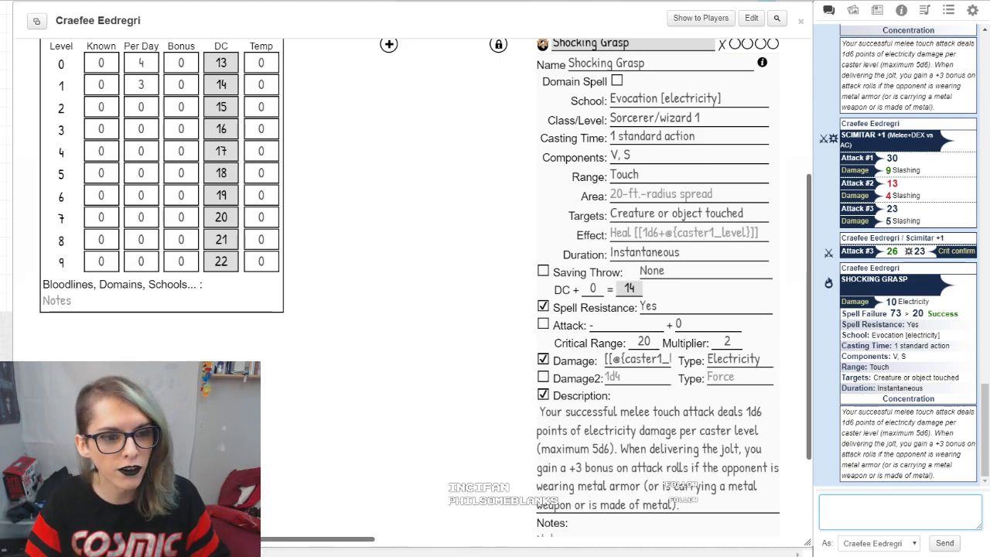
# Step: Switch to the Magus class reference page and examine the base attack bonus progression by level in the class table
pyautogui.hotkey('ctrl', 'Tab')
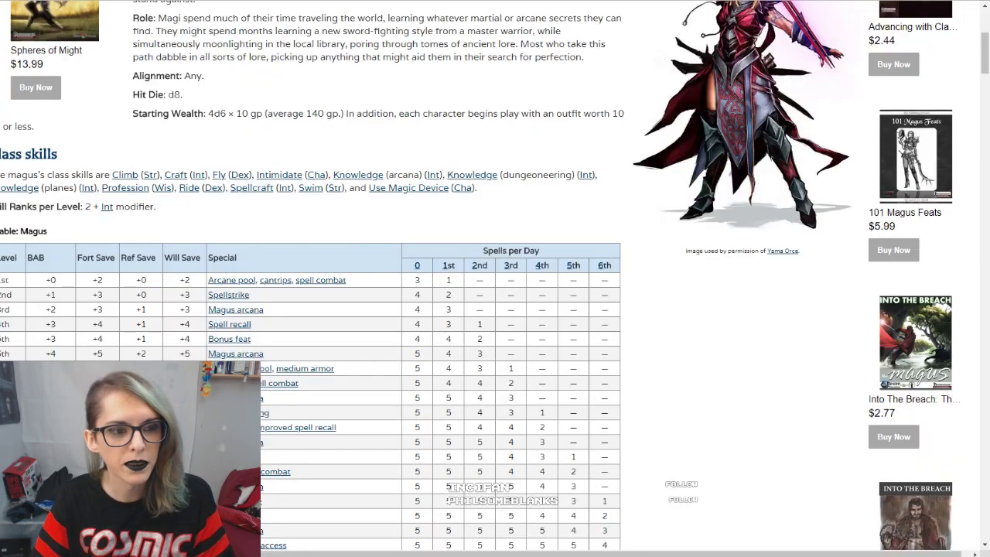
pyautogui.scroll(-3, 390, 159)
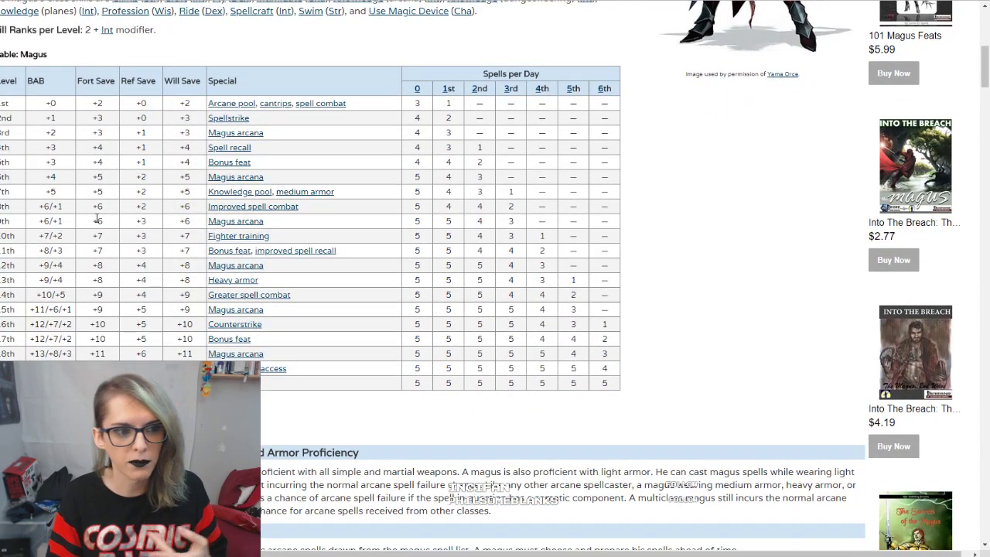
pyautogui.moveTo(44, 104); pyautogui.dragTo(48, 323)
pyautogui.moveTo(44, 147); pyautogui.dragTo(42, 345)
pyautogui.click(41, 285)
pyautogui.moveTo(42, 191); pyautogui.dragTo(32, 322)
pyautogui.moveTo(5, 162); pyautogui.dragTo(23, 249)
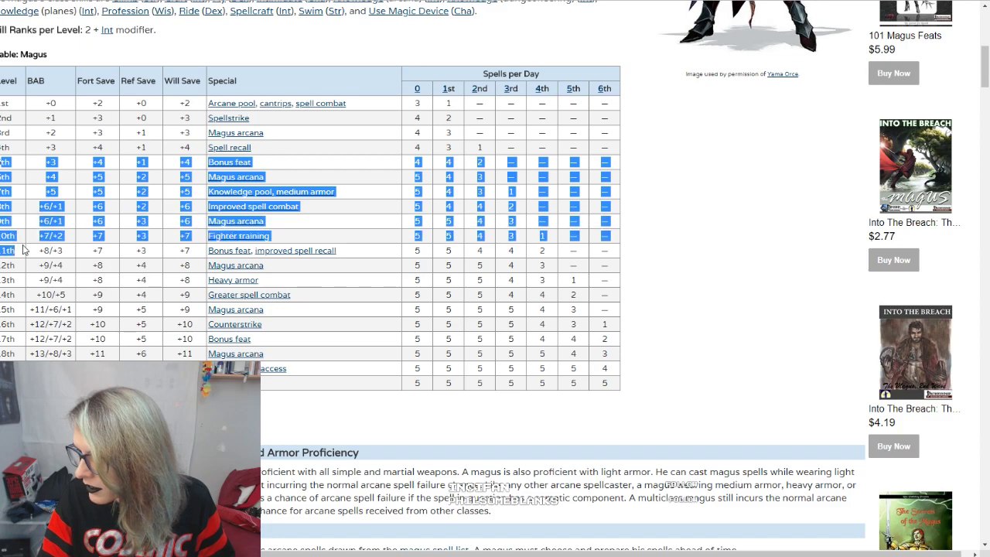
pyautogui.moveTo(35, 178); pyautogui.dragTo(68, 194)
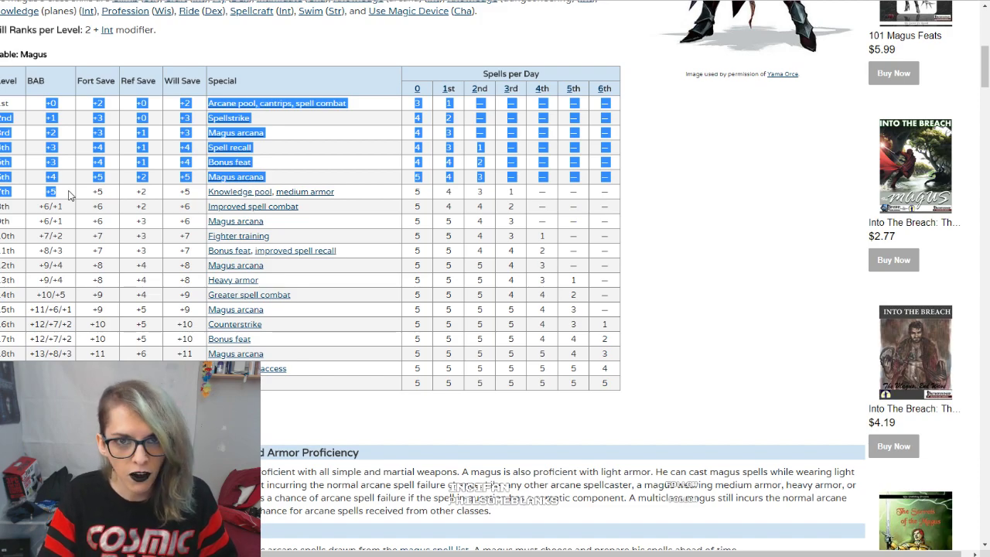
pyautogui.click(69, 194)
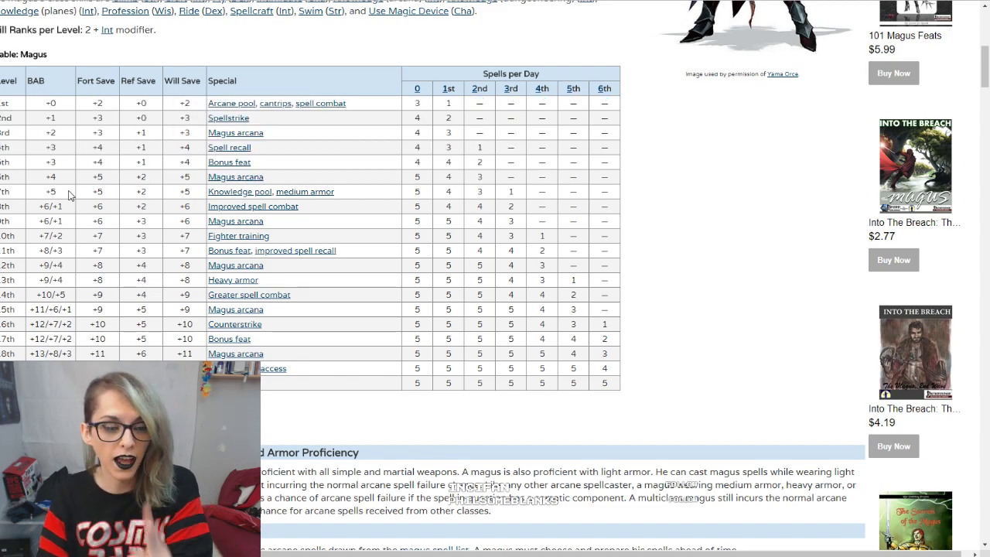
# Step: Examine the base attack bonus entry for 8th level in the Magus class table
pyautogui.moveTo(35, 213); pyautogui.dragTo(68, 213)
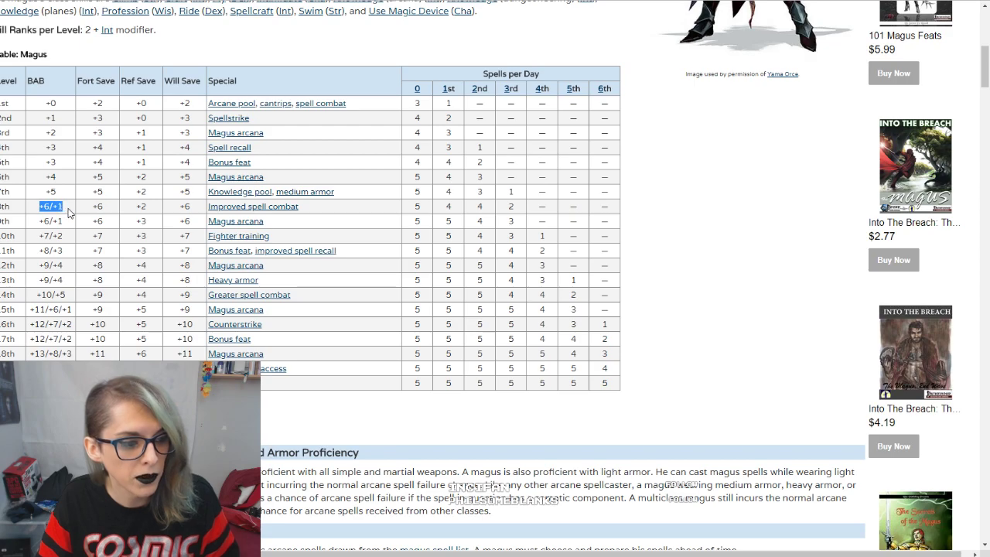
pyautogui.click(68, 213)
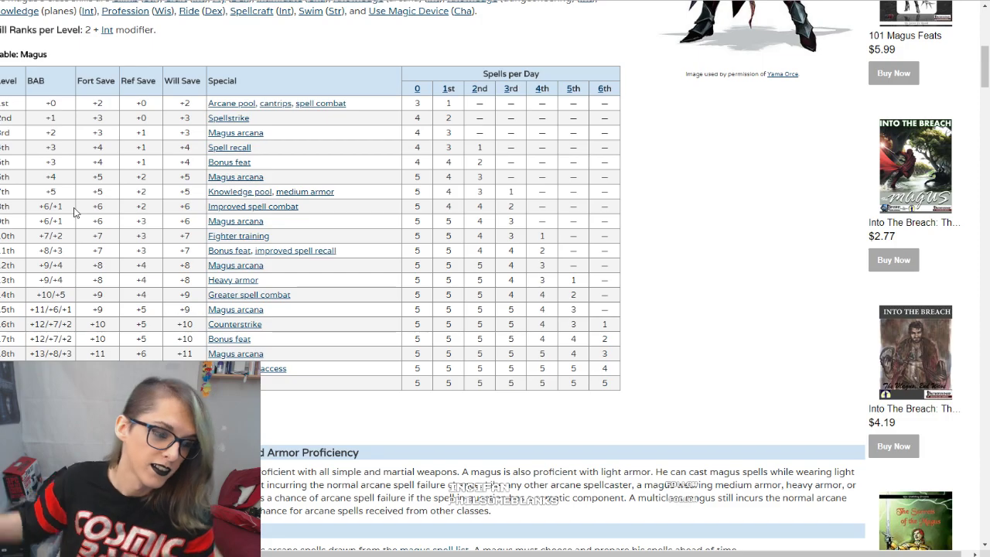
pyautogui.scroll(2, 495, 279)
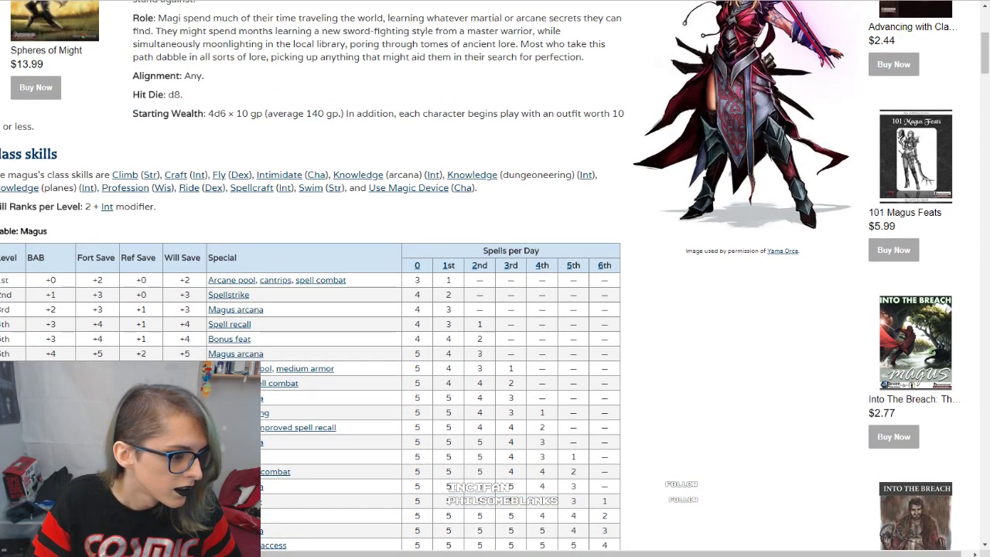
# Step: Switch to the Barbarian class reference page and examine the base attack bonus progression in its class table
pyautogui.hotkey('ctrl', 'Tab')
pyautogui.scroll(-10, 255, 178)
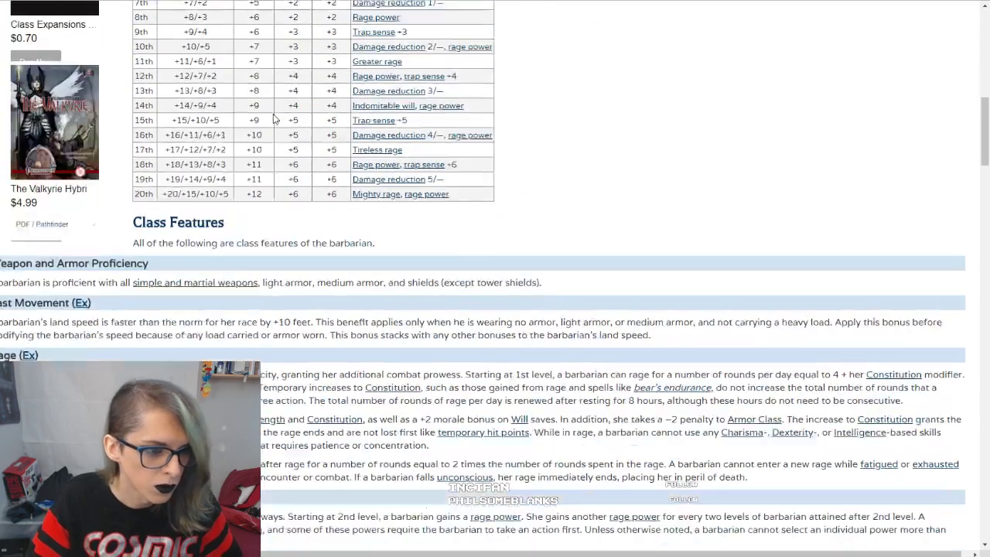
pyautogui.scroll(-1, 276, 119)
pyautogui.moveTo(168, 125); pyautogui.dragTo(215, 137)
pyautogui.click(174, 93)
pyautogui.moveTo(166, 75); pyautogui.dragTo(230, 70)
pyautogui.click(203, 122)
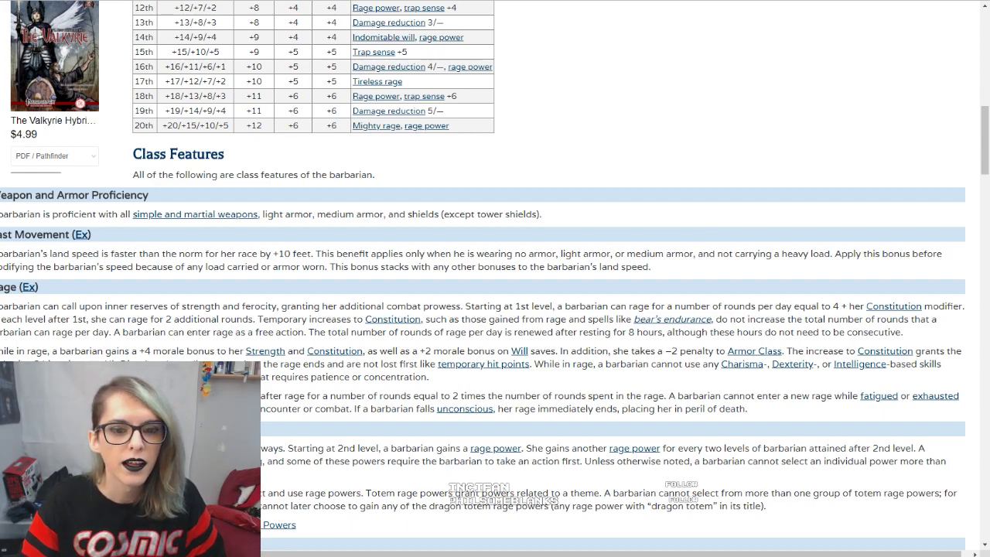
# Step: Return to the Roll20 character sheet and open the Pathfinder compendium
pyautogui.hotkey('ctrl', 'Tab')
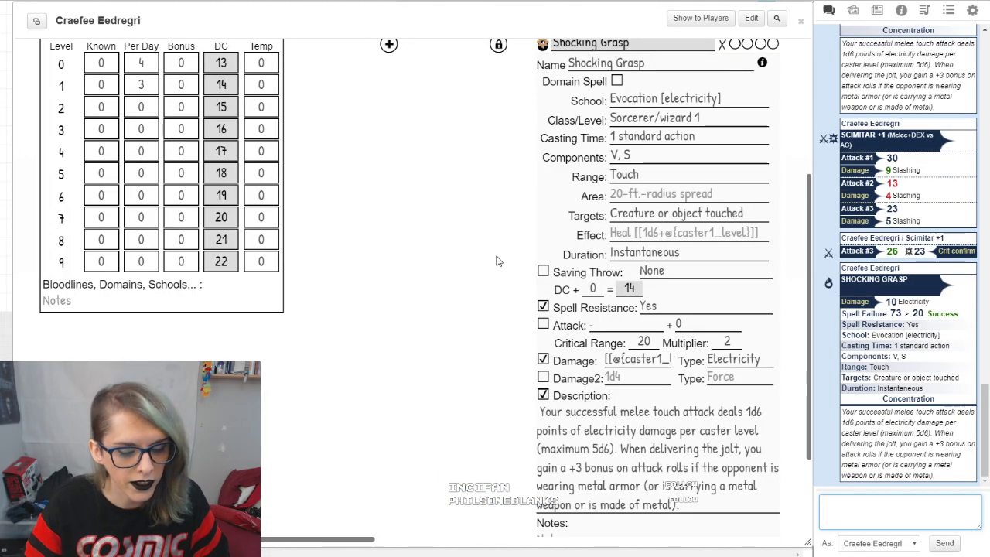
pyautogui.click(901, 10)
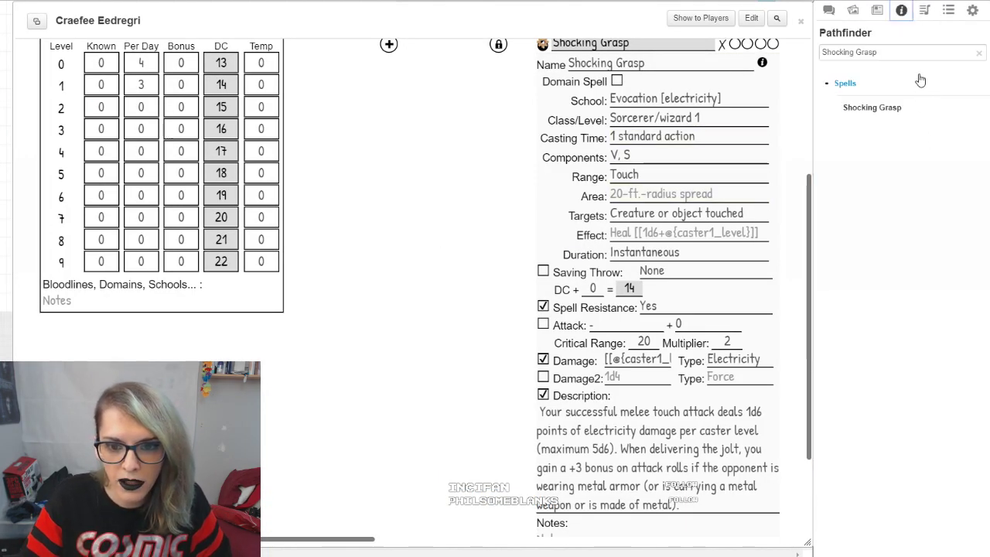
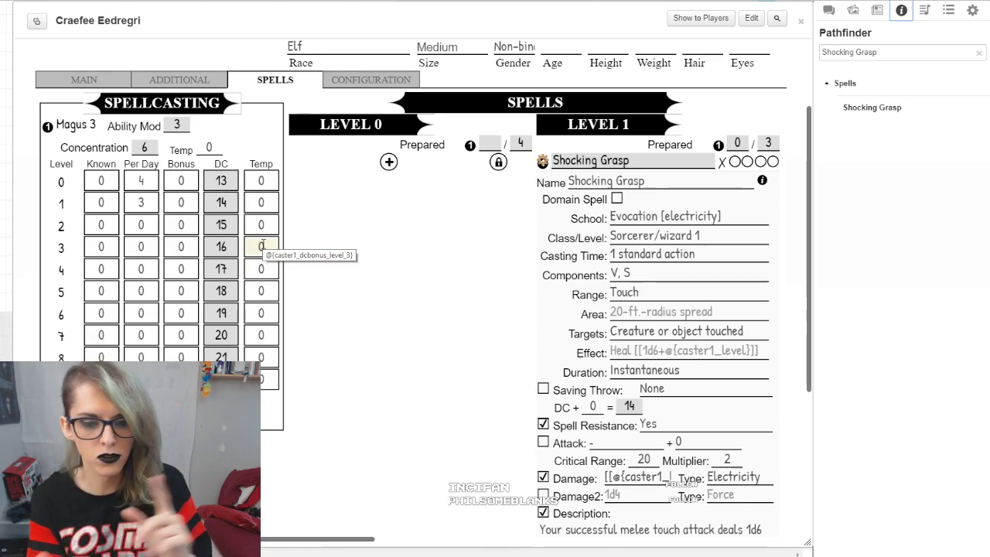
# Step: Enable spellcasting for the second class row in the class configuration and check its block on the spells page
pyautogui.click(336, 81)
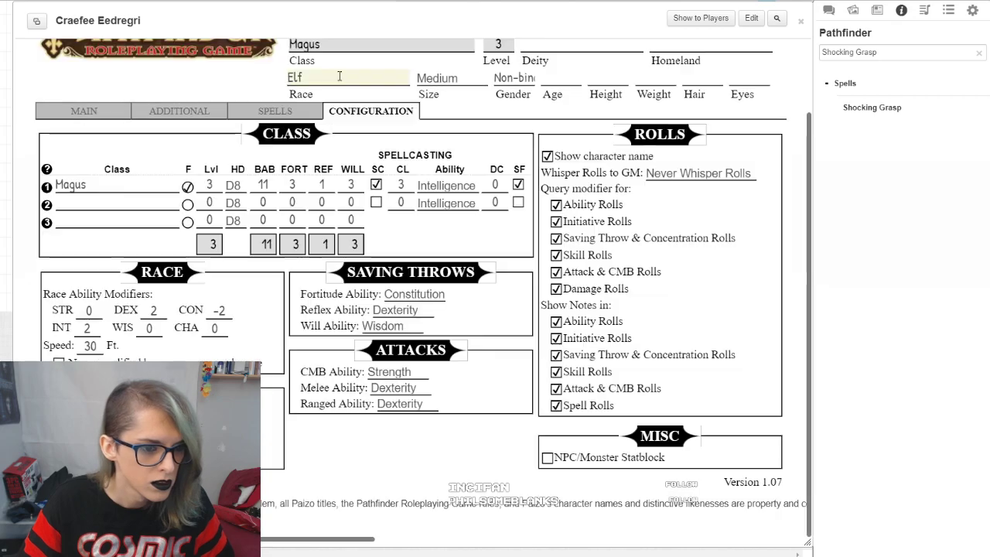
pyautogui.click(301, 110)
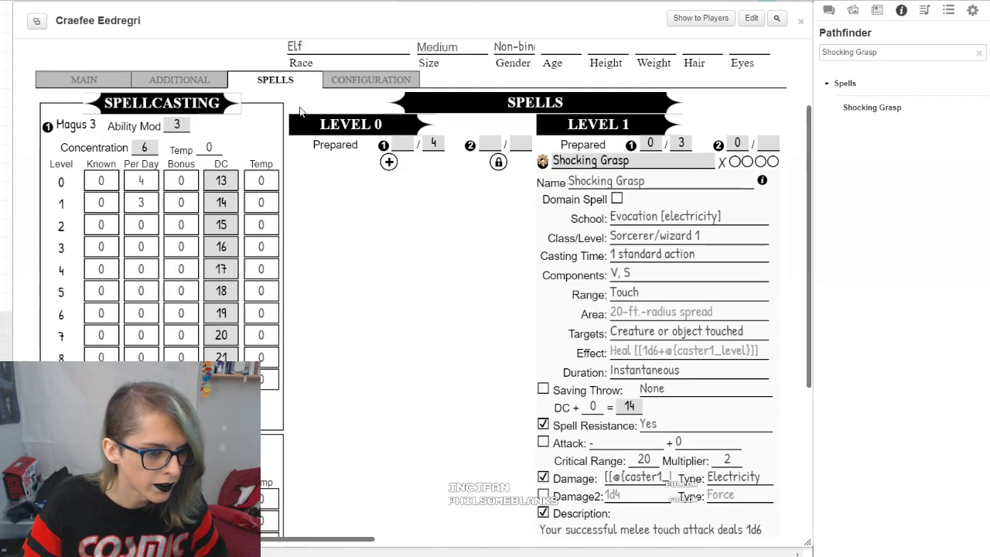
pyautogui.scroll(-3, 491, 338)
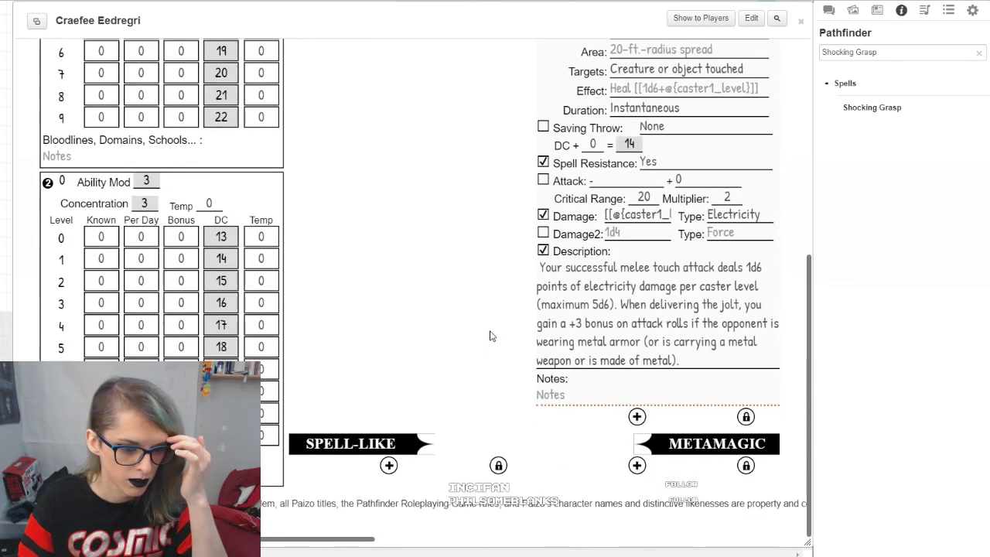
pyautogui.scroll(2, 495, 313)
pyautogui.scroll(2, 503, 309)
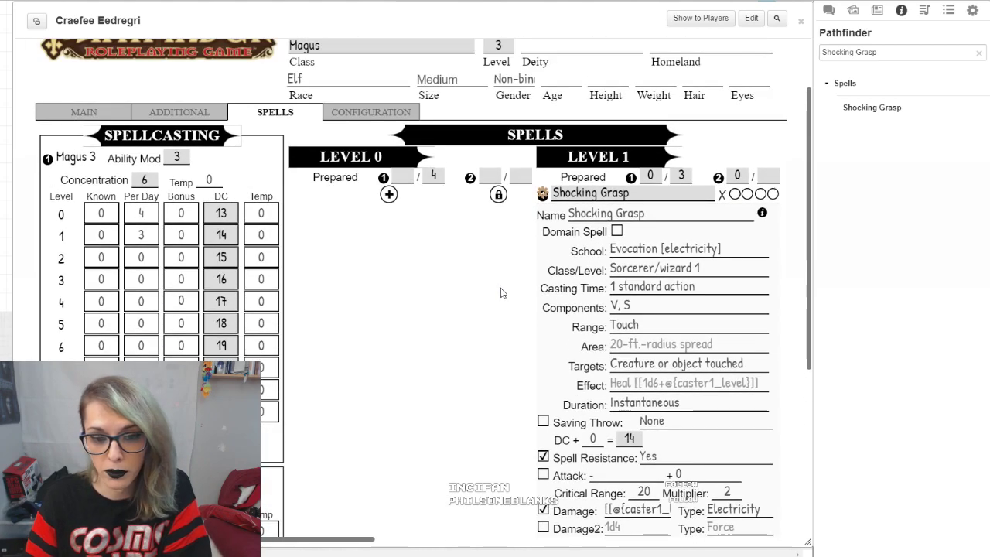
# Step: Set the second spellcasting class's level 1 spells per day to 5
pyautogui.scroll(-3, 497, 293)
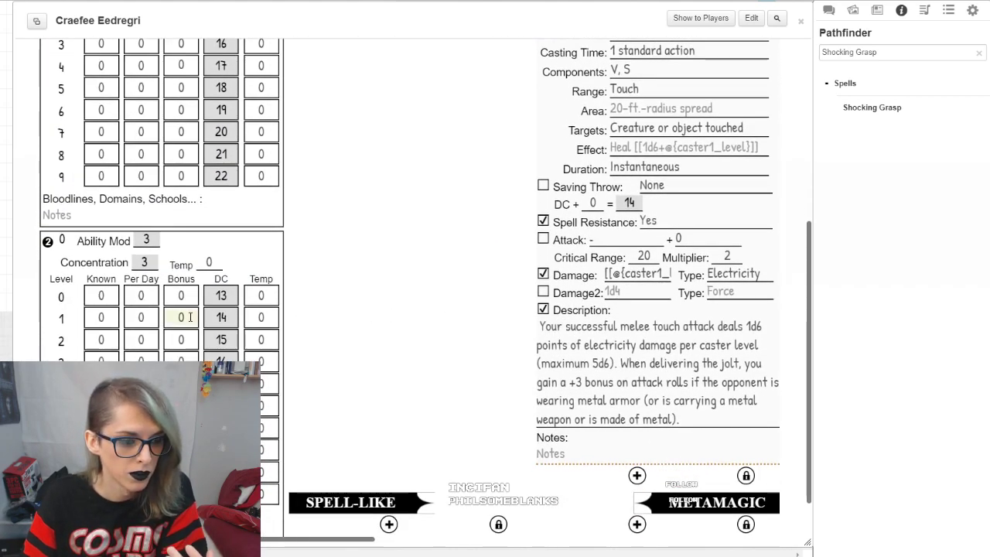
pyautogui.click(143, 316)
pyautogui.write('5')
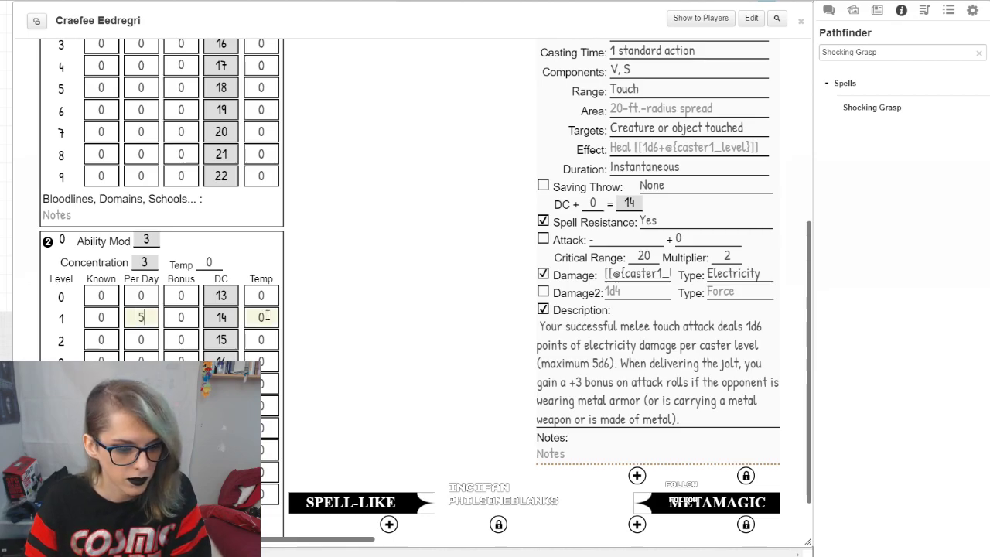
pyautogui.click(422, 260)
pyautogui.scroll(-1, 428, 285)
pyautogui.scroll(2, 424, 323)
pyautogui.scroll(3, 422, 324)
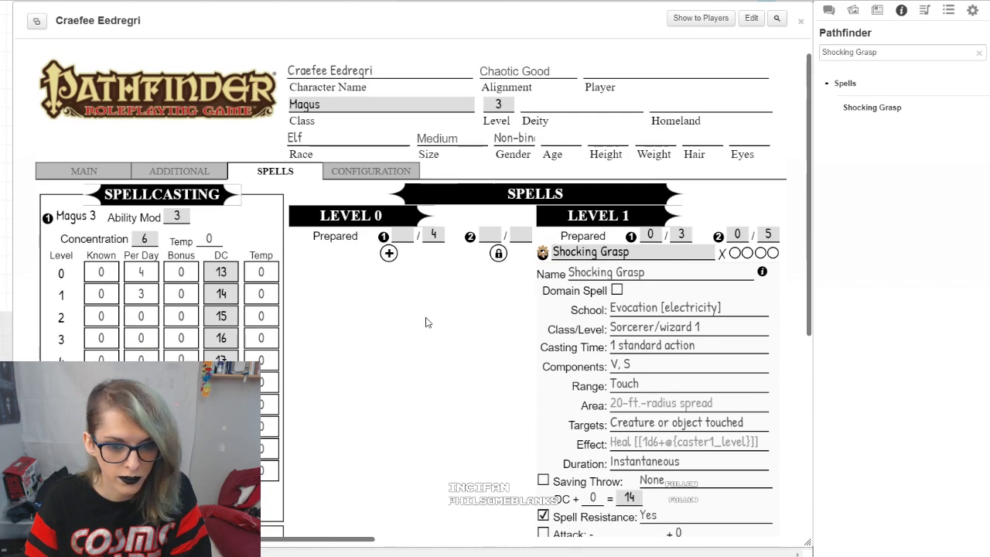
# Step: Review the sheet's spells, armor and gear, main statistics, attacks and class configuration sections
pyautogui.scroll(-2, 464, 310)
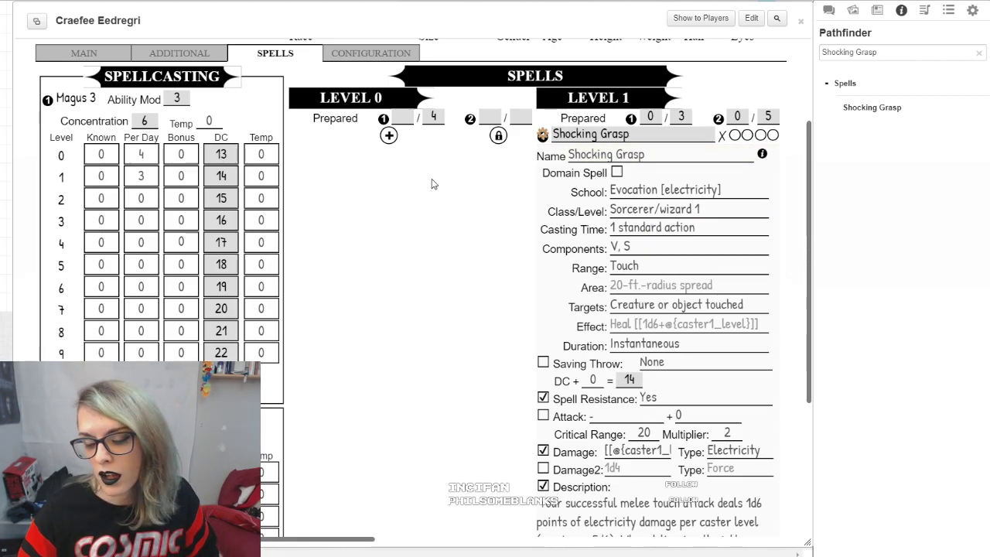
pyautogui.scroll(3, 397, 290)
pyautogui.click(180, 199)
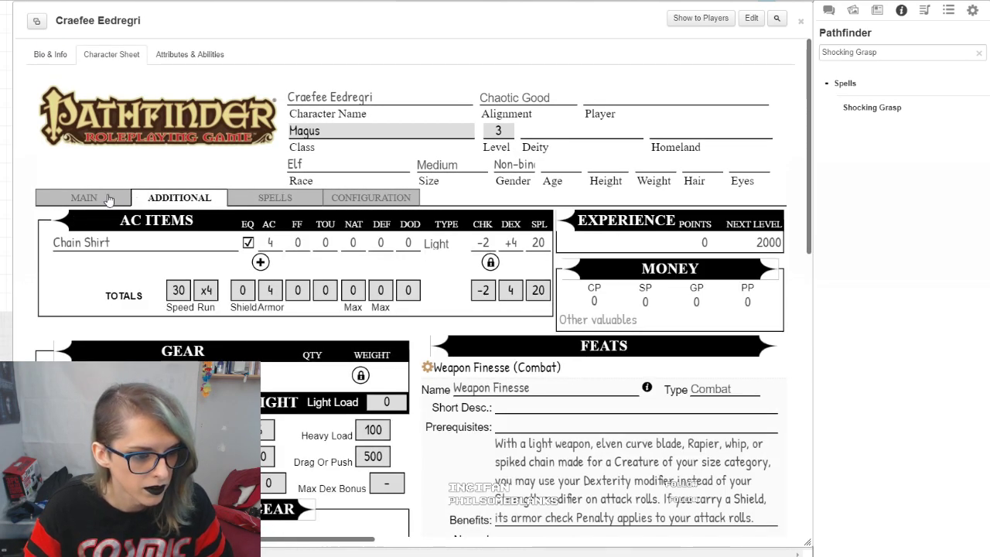
pyautogui.click(108, 199)
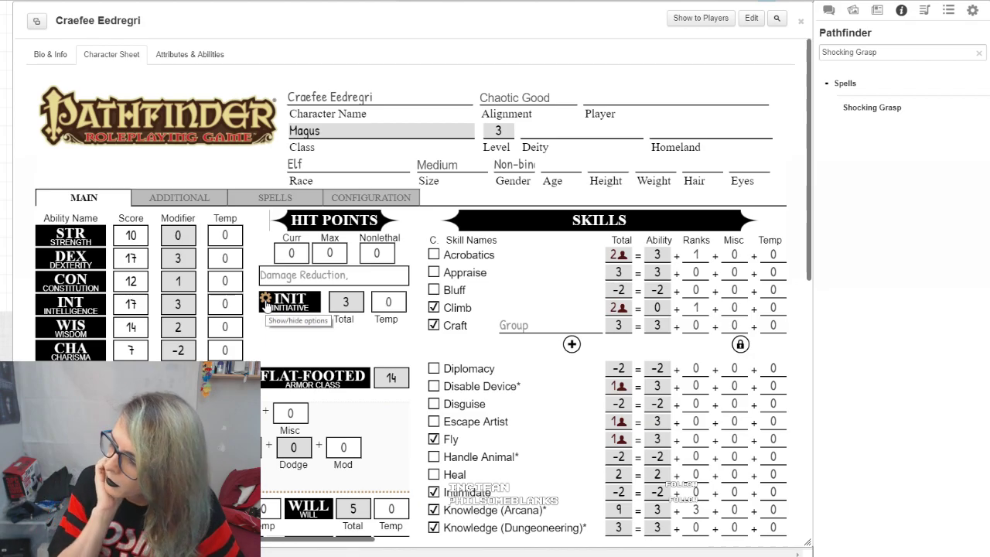
pyautogui.scroll(-6, 265, 305)
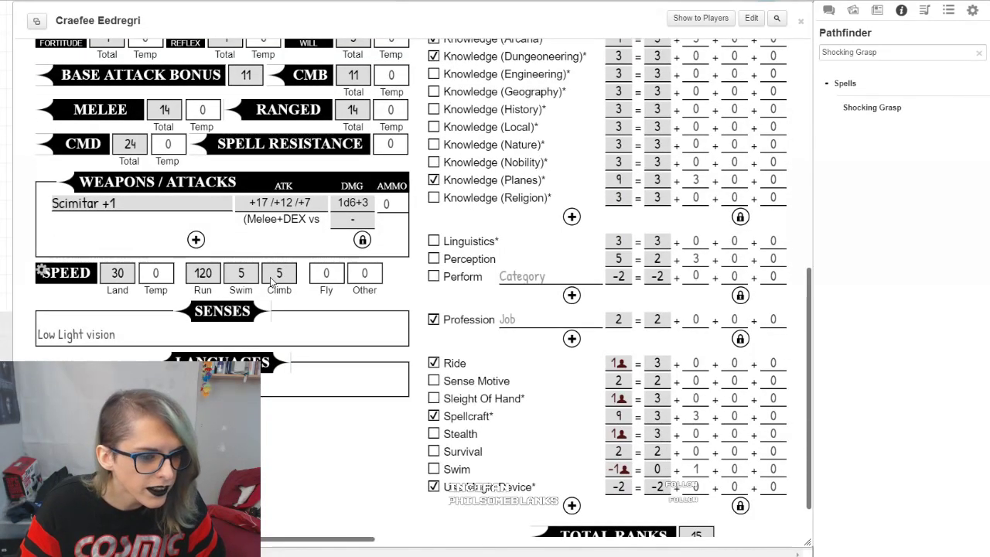
pyautogui.scroll(8, 416, 341)
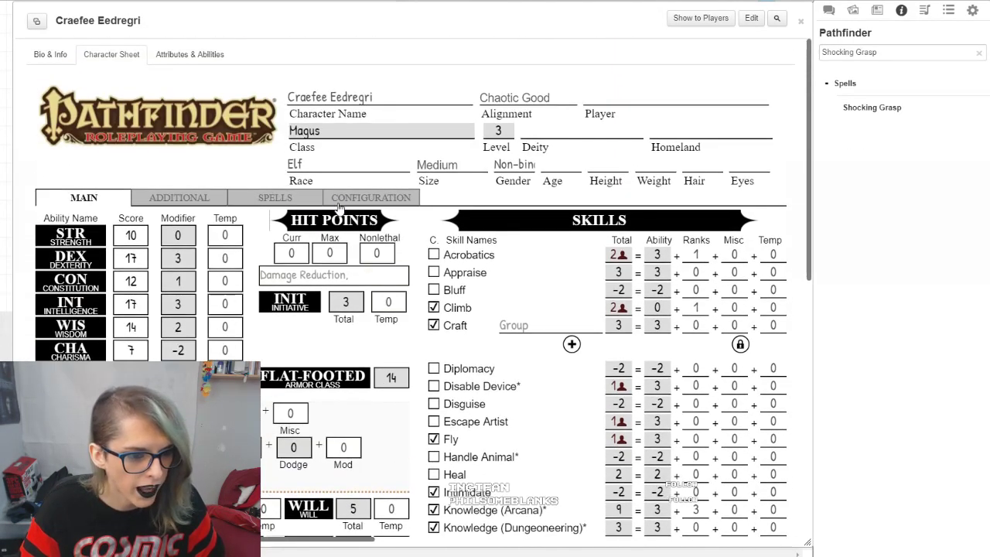
pyautogui.click(344, 194)
pyautogui.scroll(-2, 345, 360)
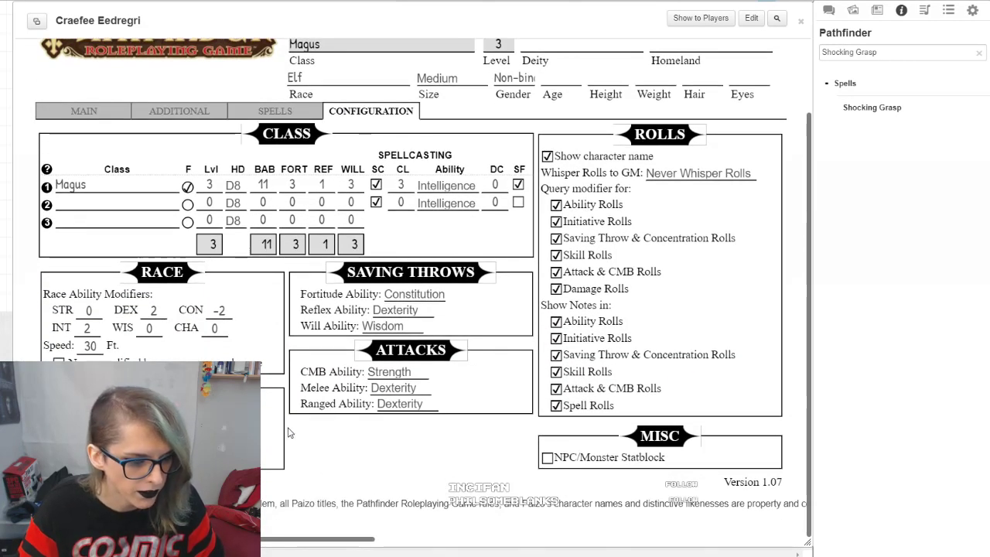
# Step: Add a second weapon entry below the Scimitar +1 on the main sheet and name it Dagger
pyautogui.click(83, 110)
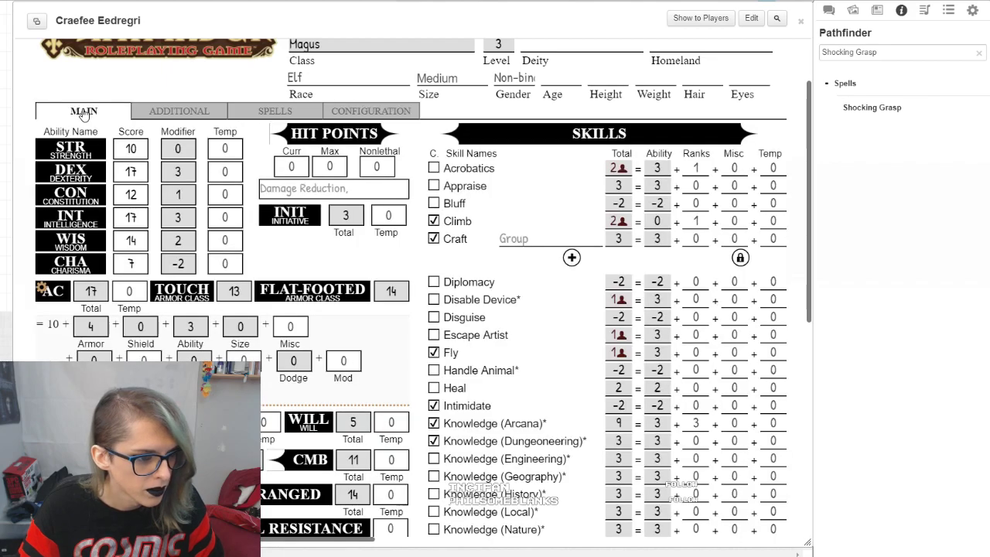
pyautogui.scroll(-1, 184, 310)
pyautogui.scroll(-11, 184, 310)
pyautogui.click(197, 183)
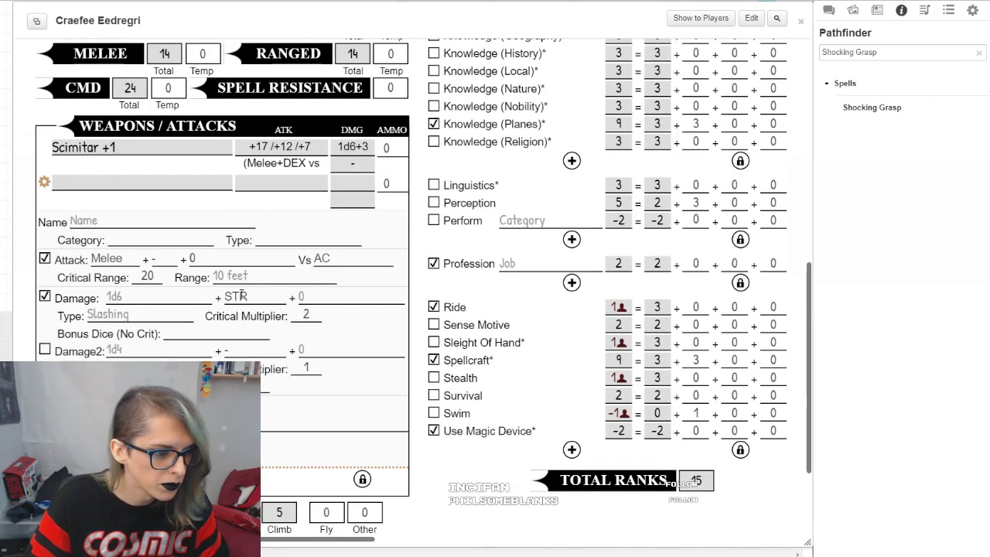
pyautogui.click(123, 222)
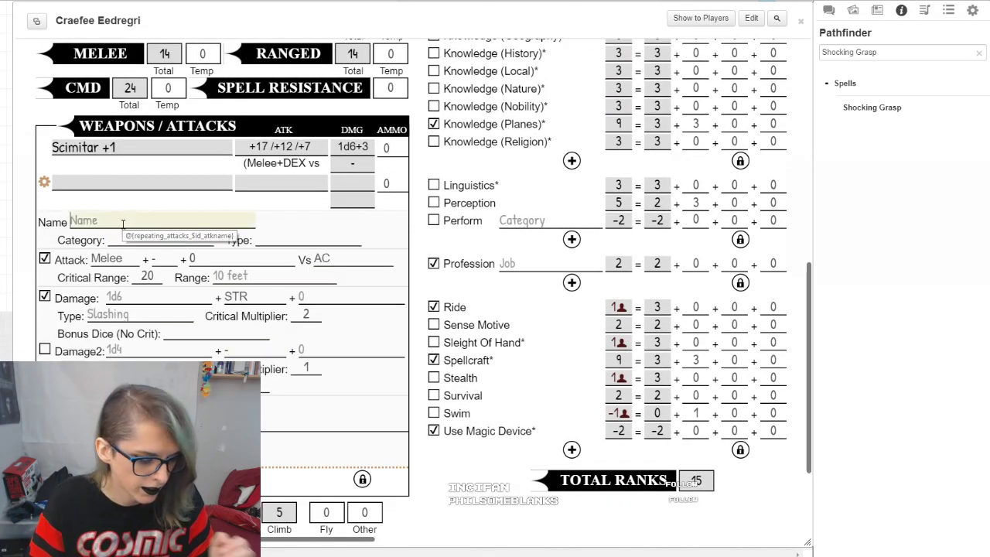
pyautogui.write('Dagger')
pyautogui.click(51, 241)
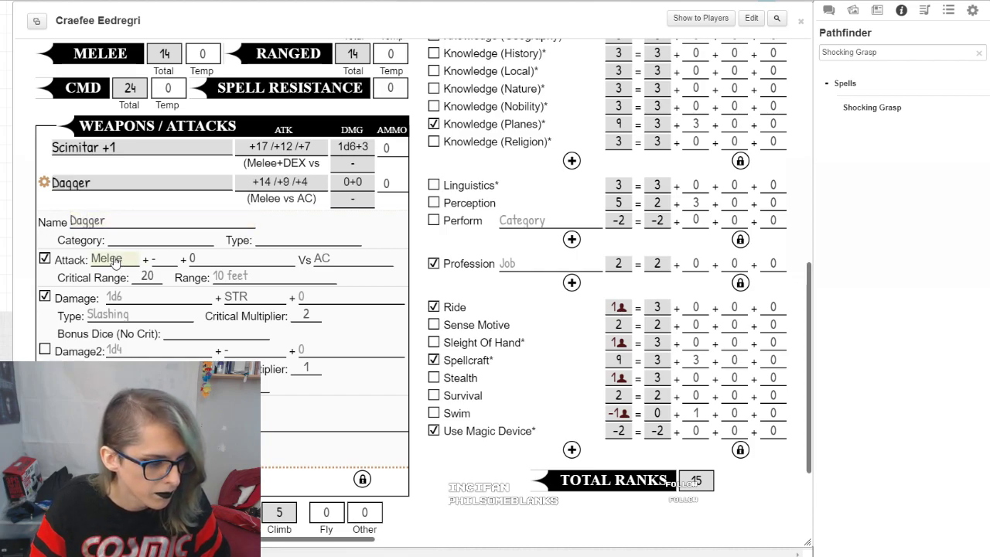
# Step: Set the Dagger's attack to Melee with DEX as the added ability
pyautogui.click(115, 260)
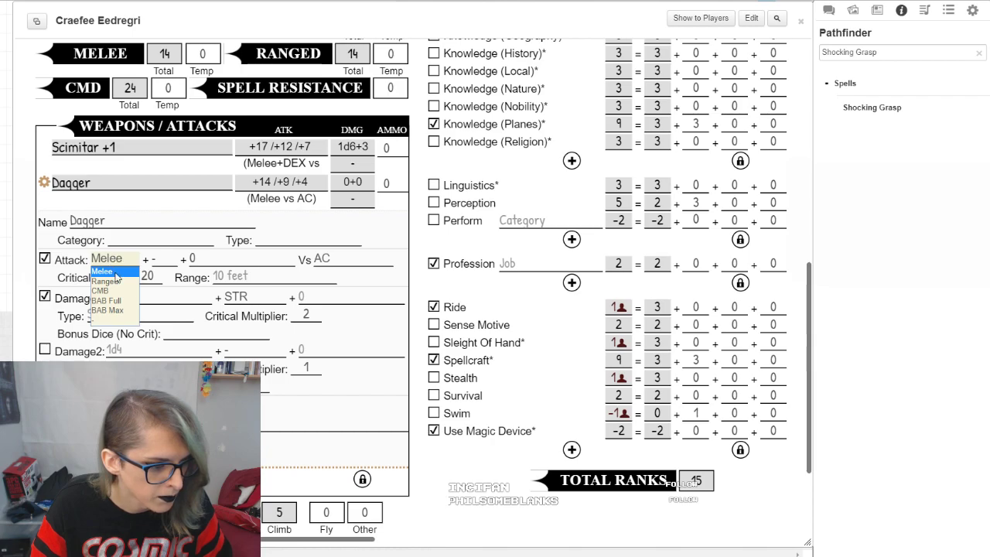
pyautogui.click(115, 269)
pyautogui.click(158, 261)
pyautogui.click(168, 289)
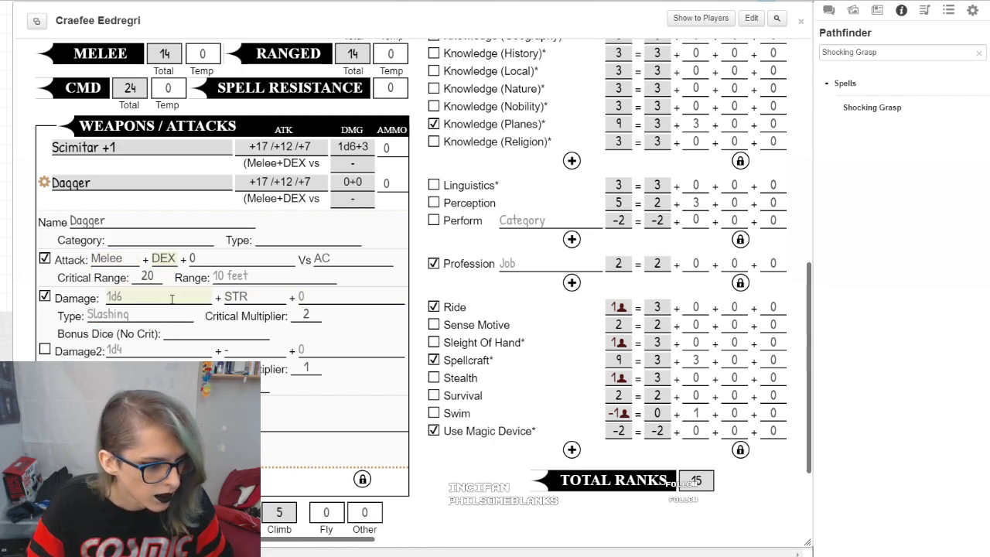
# Step: Set the Dagger's damage to 1d4 with DEX as the added ability
pyautogui.click(172, 299)
pyautogui.write('1')
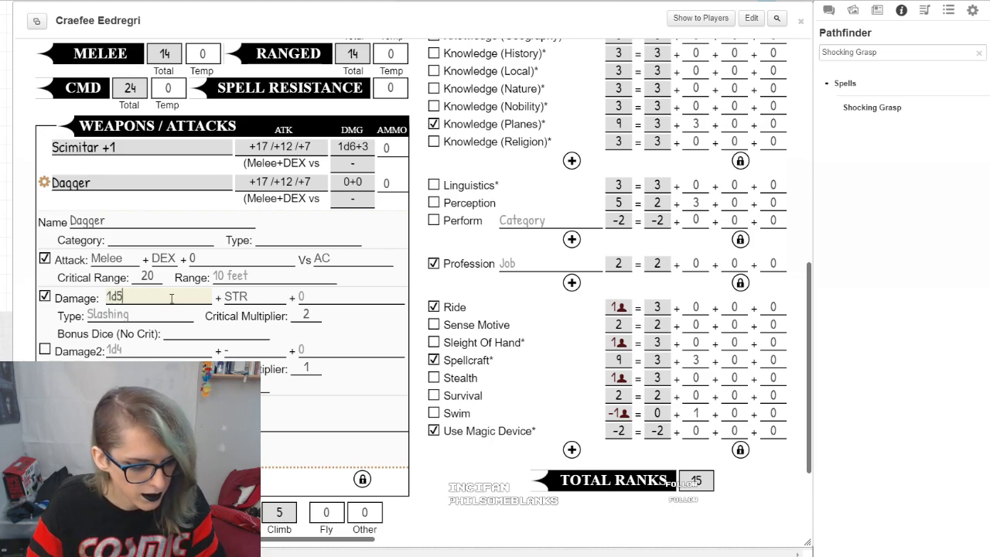
pyautogui.write('d4')
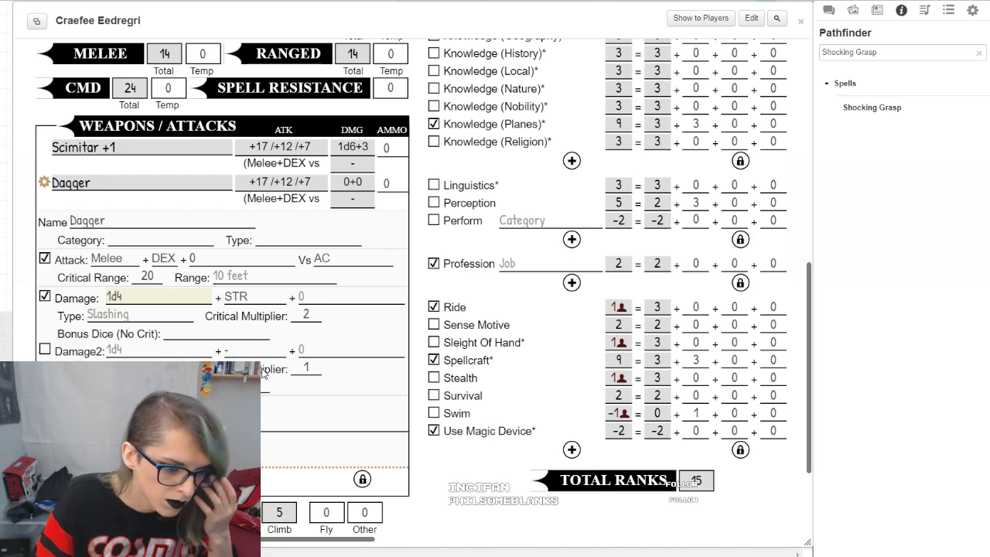
pyautogui.click(351, 408)
pyautogui.click(255, 298)
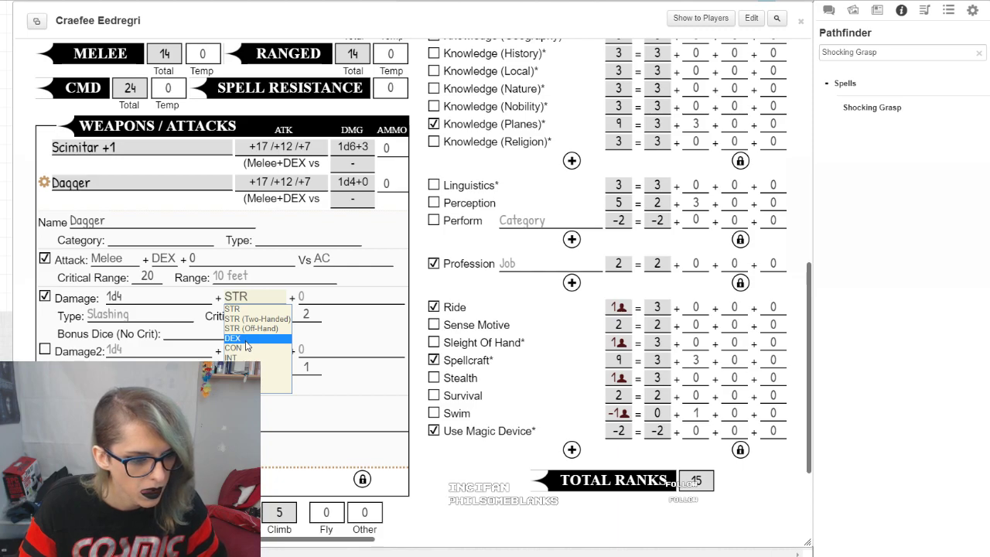
pyautogui.click(245, 340)
pyautogui.click(234, 302)
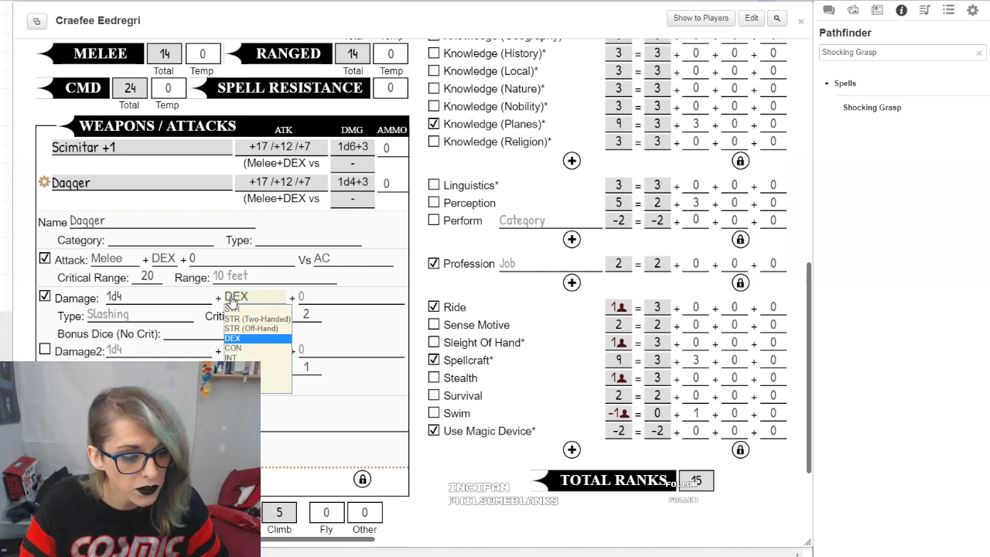
pyautogui.click(241, 340)
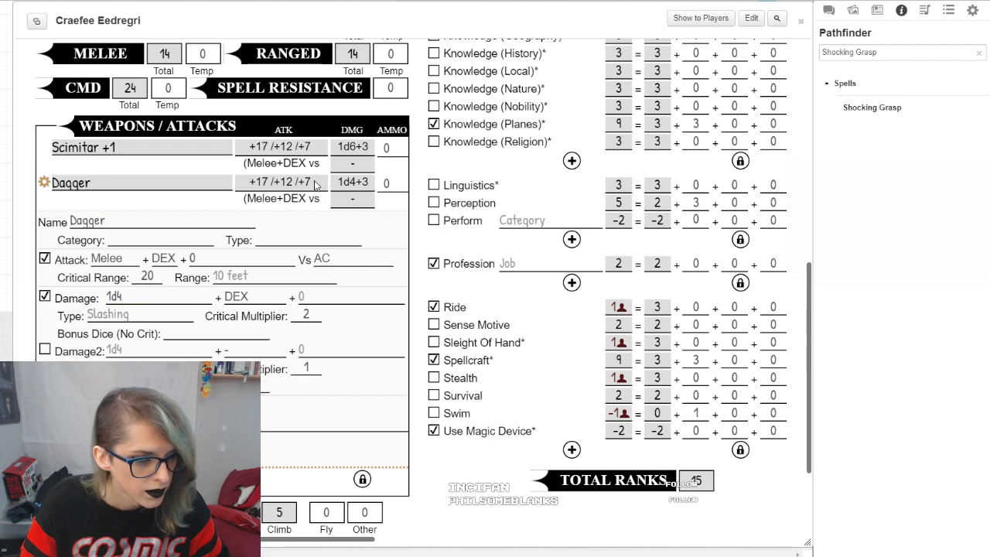
# Step: Set the Dagger's miscellaneous attack bonus to -2
pyautogui.click(281, 264)
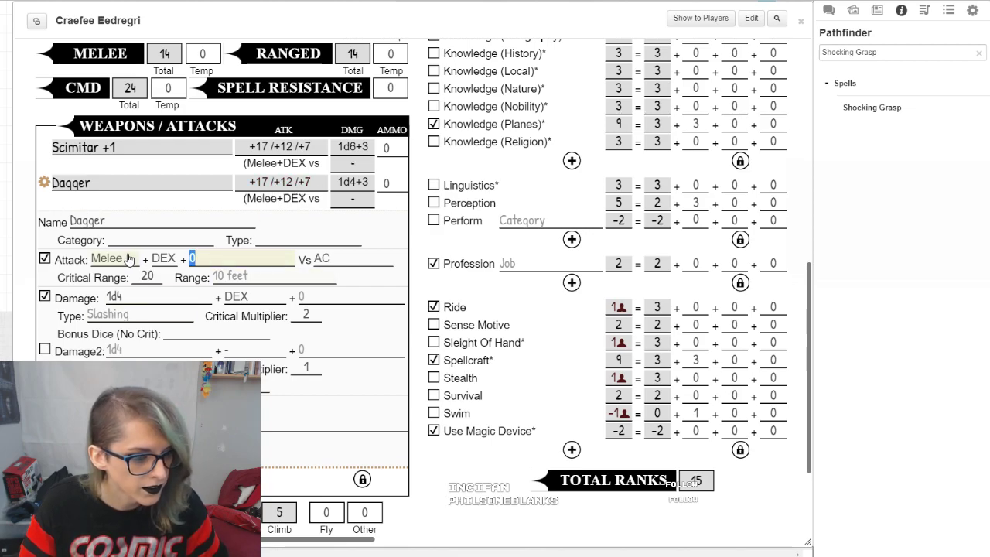
pyautogui.write('-2')
pyautogui.click(399, 238)
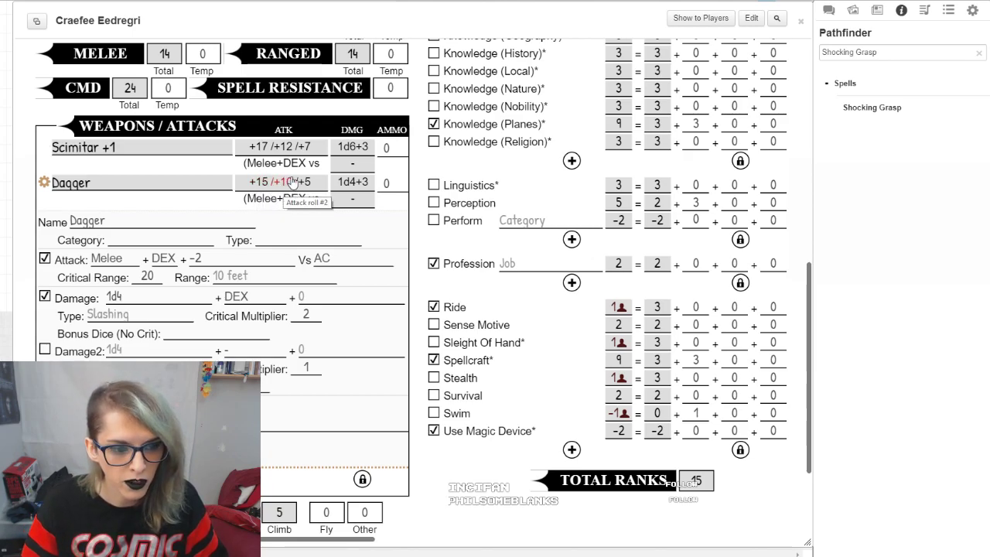
# Step: Roll the Dagger's first attack twice to chat with the attack modifier left at 0
pyautogui.click(265, 184)
pyautogui.click(415, 318)
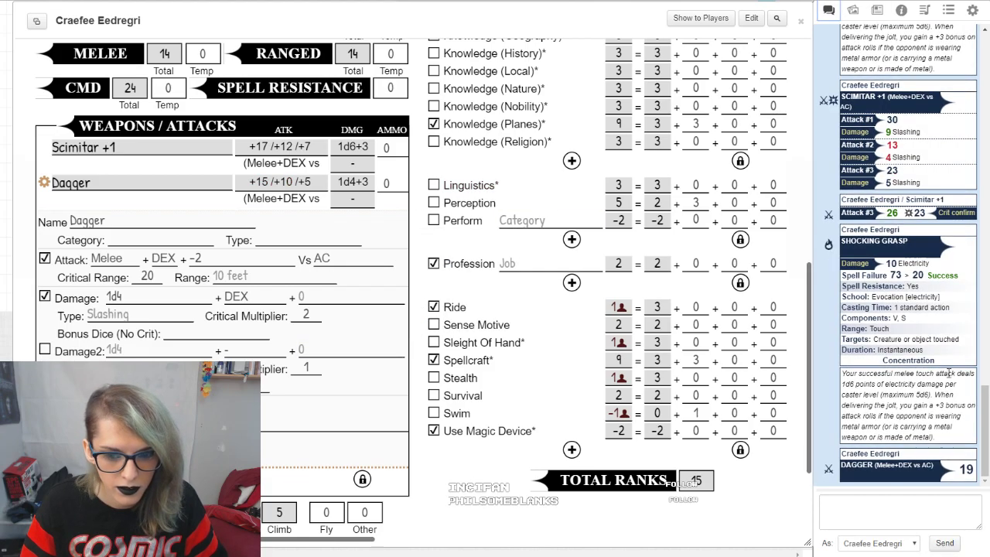
pyautogui.click(264, 184)
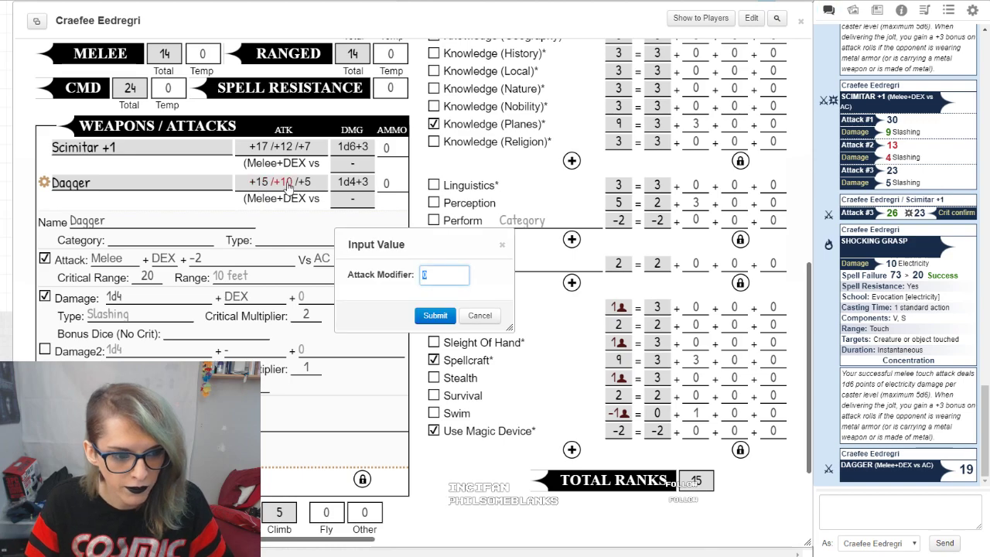
pyautogui.click(423, 319)
# Step: Roll the Dagger's second iterative attack twice to chat
pyautogui.click(283, 186)
pyautogui.click(431, 319)
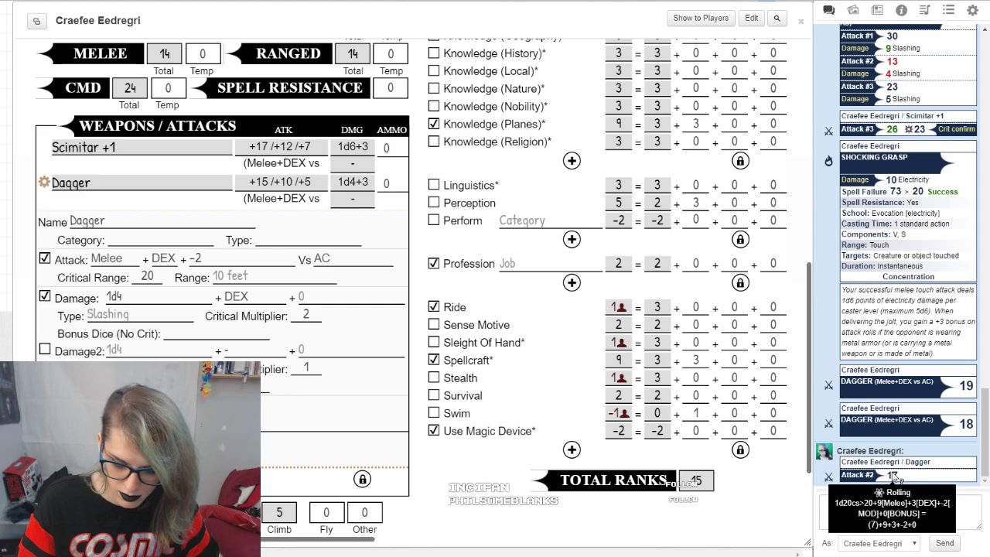
pyautogui.click(280, 182)
pyautogui.click(436, 315)
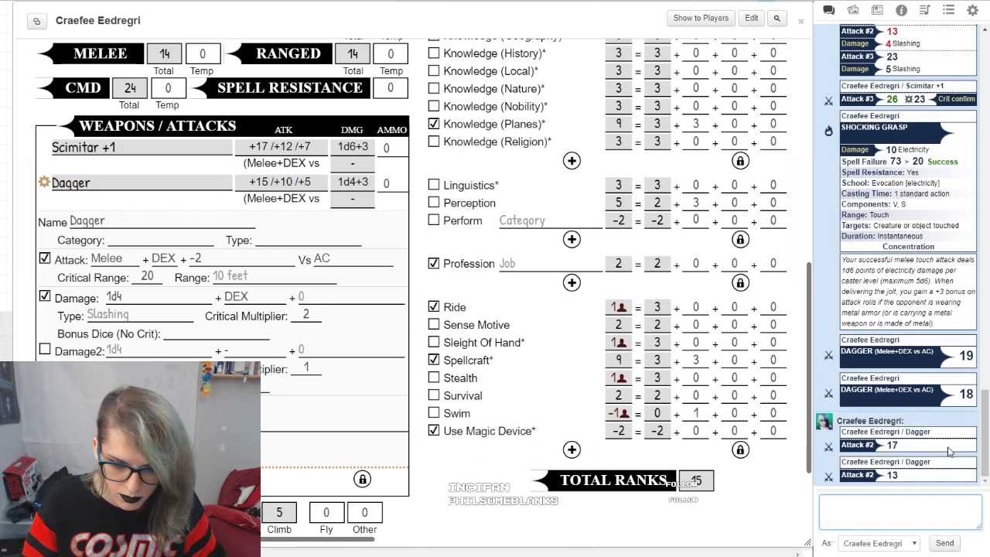
# Step: Roll the Dagger's damage to chat and examine the result alongside the attack rolls
pyautogui.moveTo(893, 475)
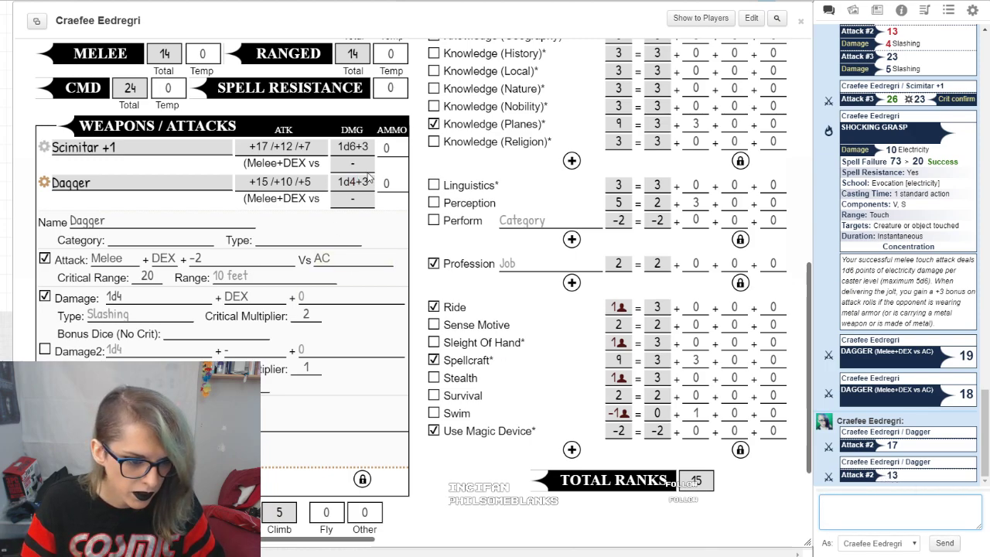
pyautogui.click(364, 181)
pyautogui.click(435, 314)
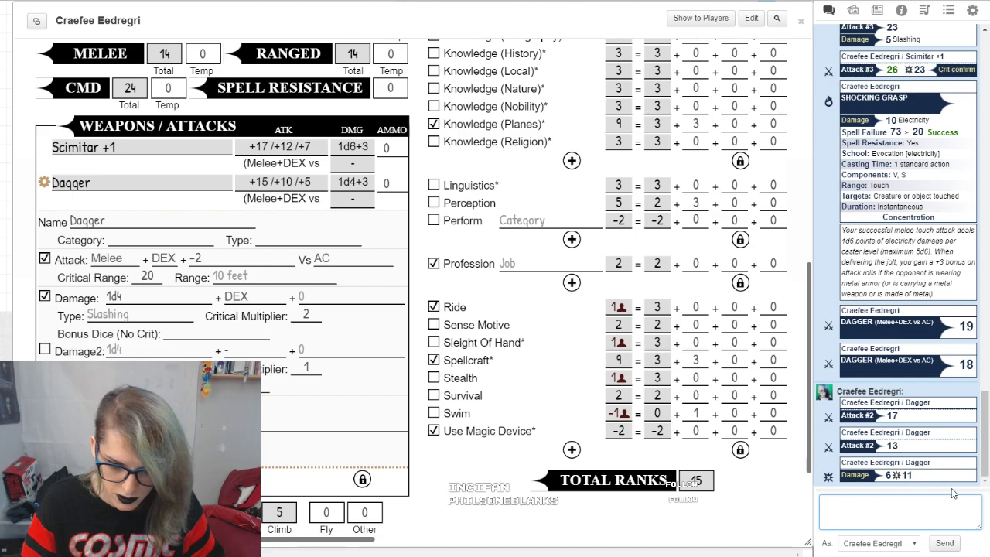
pyautogui.moveTo(969, 368)
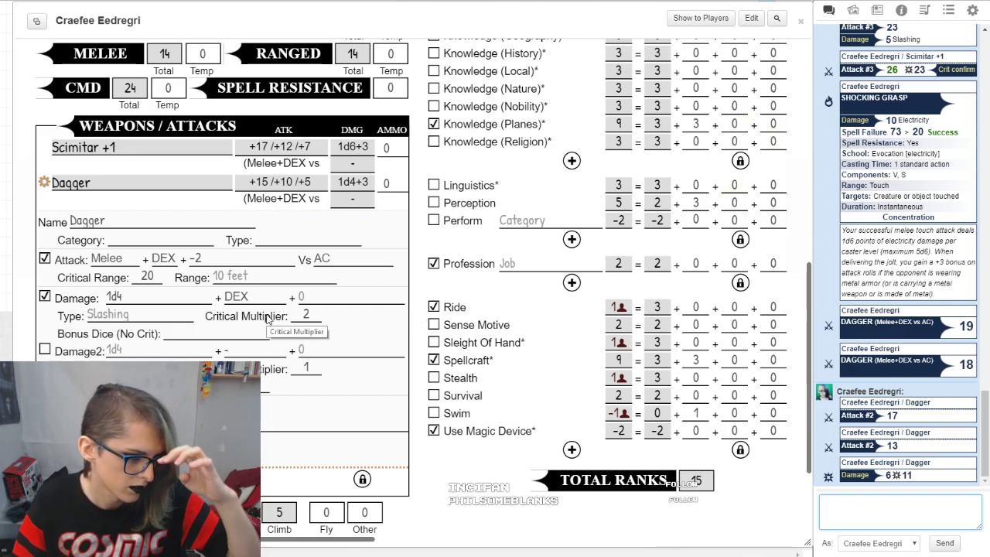
# Step: Return to the spells page and collapse the Shocking Grasp spell's details
pyautogui.scroll(5, 364, 153)
pyautogui.scroll(2, 364, 153)
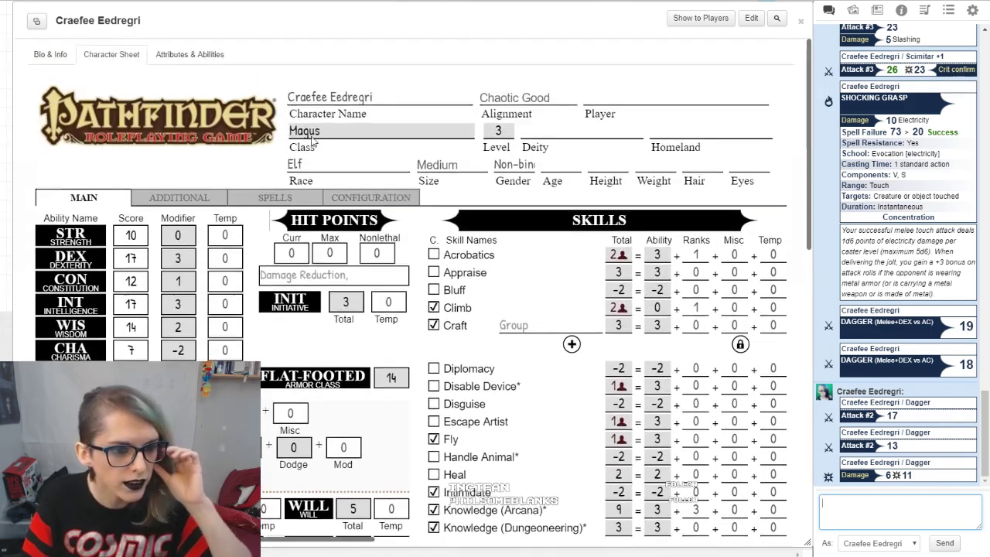
pyautogui.click(275, 198)
pyautogui.click(542, 280)
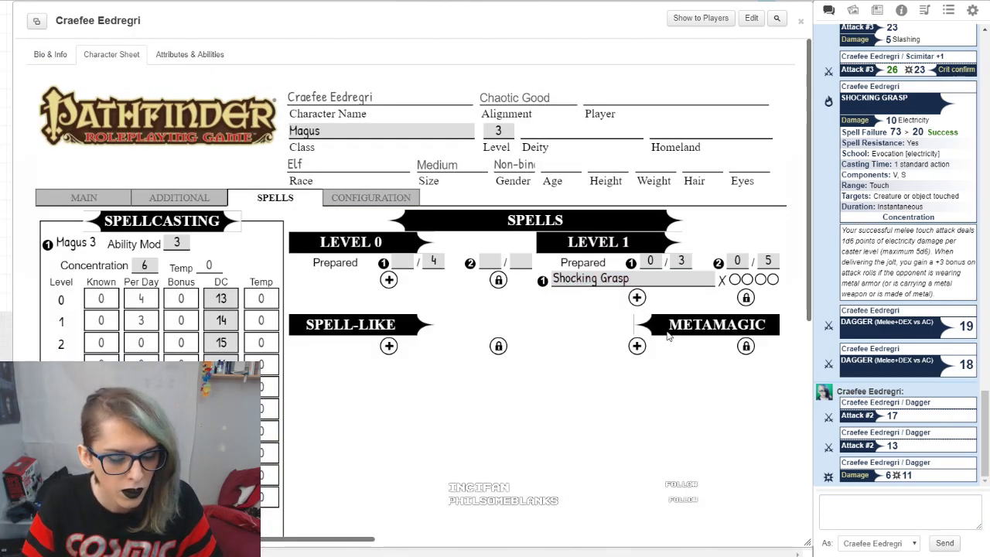
# Step: Set the Magus's spells per day to 2 for each of spell levels 2 through 9
pyautogui.scroll(-3, 613, 241)
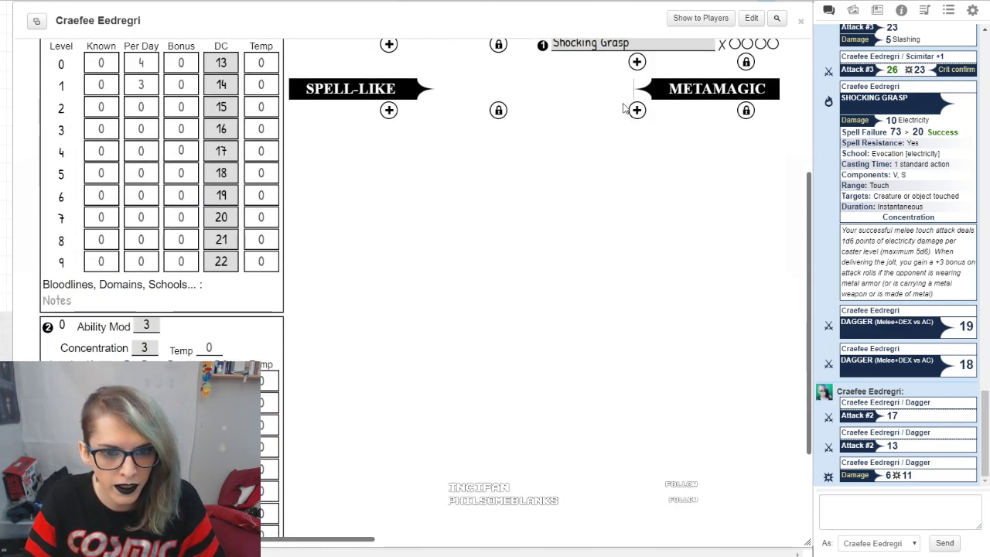
pyautogui.scroll(2, 713, 309)
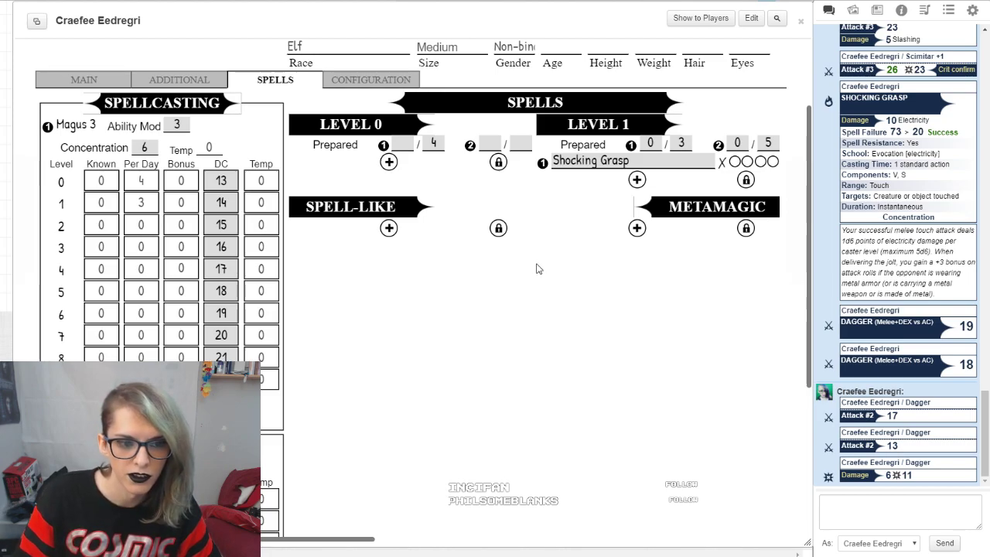
pyautogui.doubleClick(140, 225)
pyautogui.write('2')
pyautogui.doubleClick(138, 247)
pyautogui.write('2')
pyautogui.doubleClick(139, 269)
pyautogui.write('2')
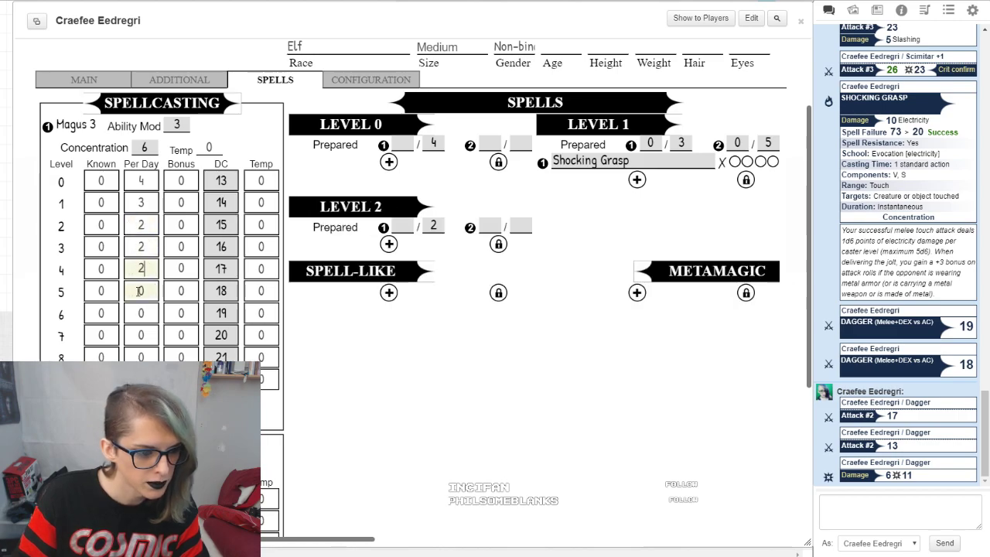
pyautogui.doubleClick(140, 291)
pyautogui.write('2')
pyautogui.doubleClick(149, 314)
pyautogui.write('2')
pyautogui.click(138, 334)
pyautogui.write('2')
pyautogui.moveTo(134, 334); pyautogui.dragTo(156, 344)
pyautogui.write('2')
pyautogui.doubleClick(142, 357)
pyautogui.write('2')
pyautogui.click(531, 462)
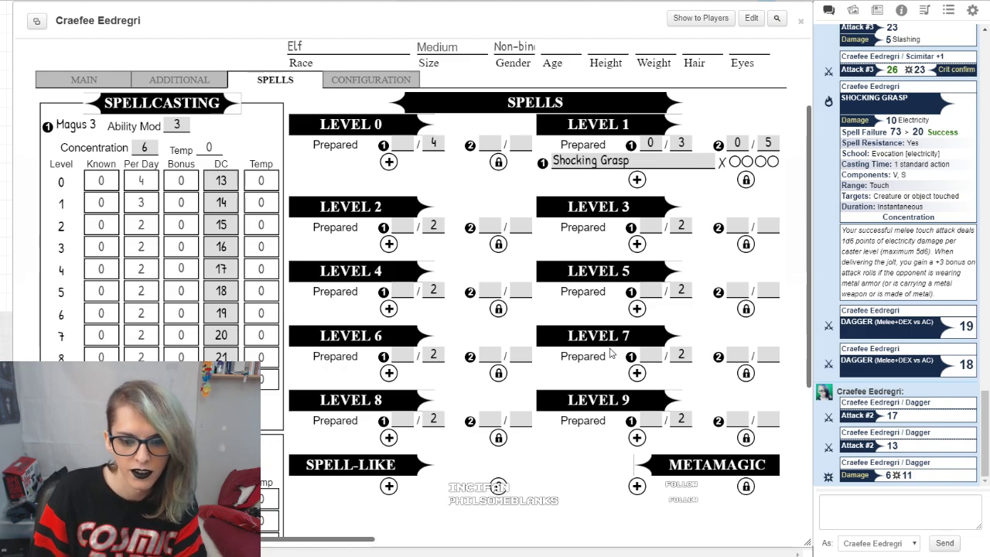
# Step: Add a blank metamagic entry and collapse its details
pyautogui.scroll(-3, 607, 355)
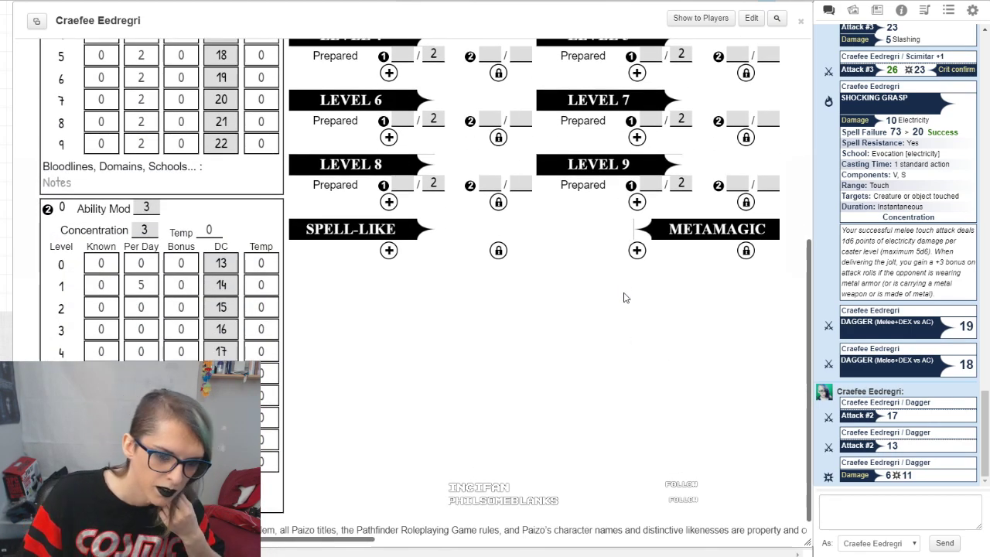
pyautogui.click(633, 260)
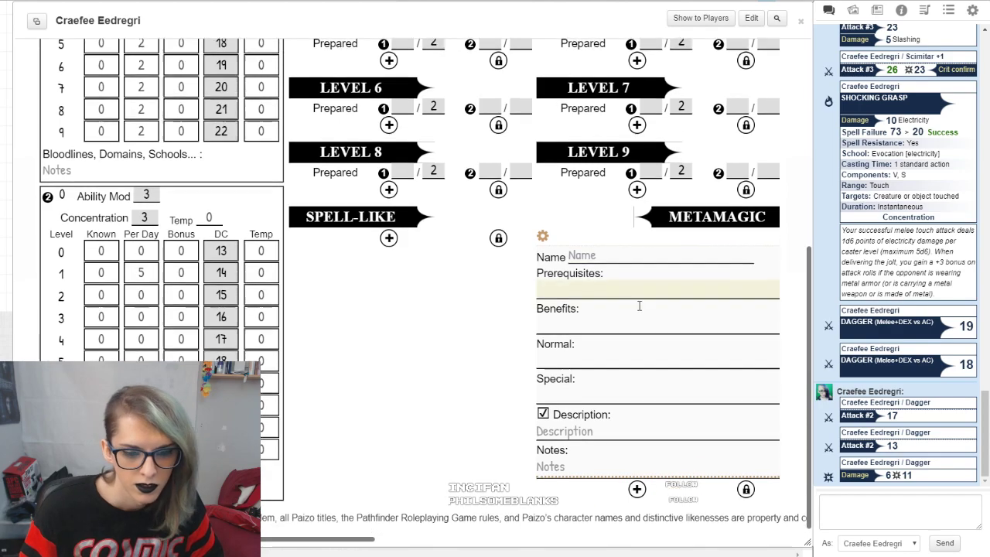
pyautogui.click(543, 224)
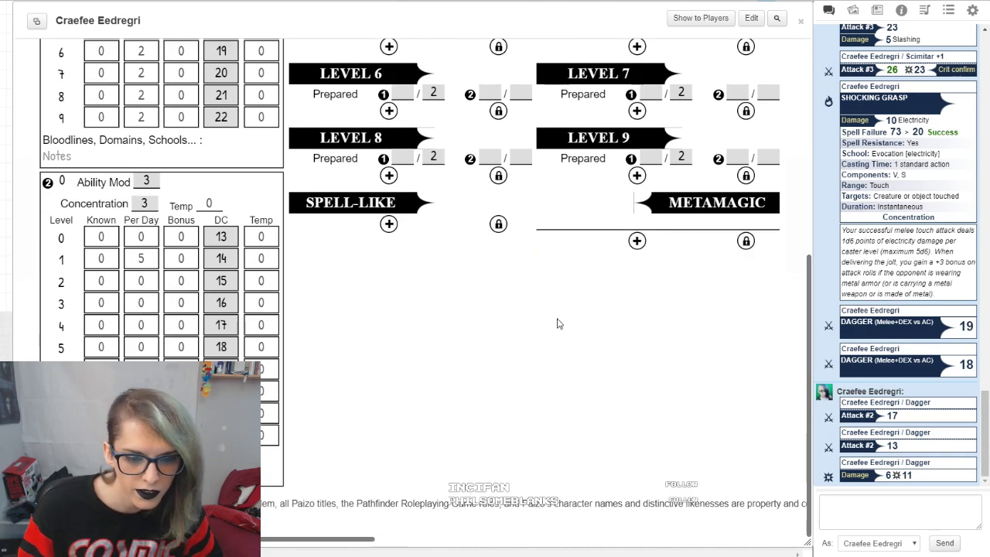
# Step: Unlock the metamagic list and delete the blank entry
pyautogui.scroll(1, 724, 299)
pyautogui.click(746, 301)
pyautogui.click(771, 282)
pyautogui.scroll(5, 579, 327)
pyautogui.scroll(-3, 588, 348)
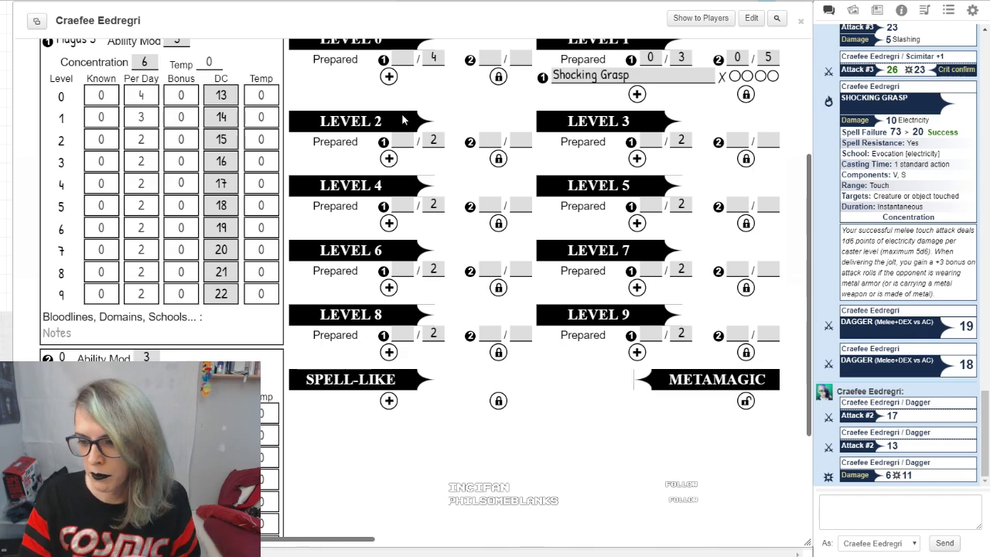
pyautogui.scroll(3, 402, 119)
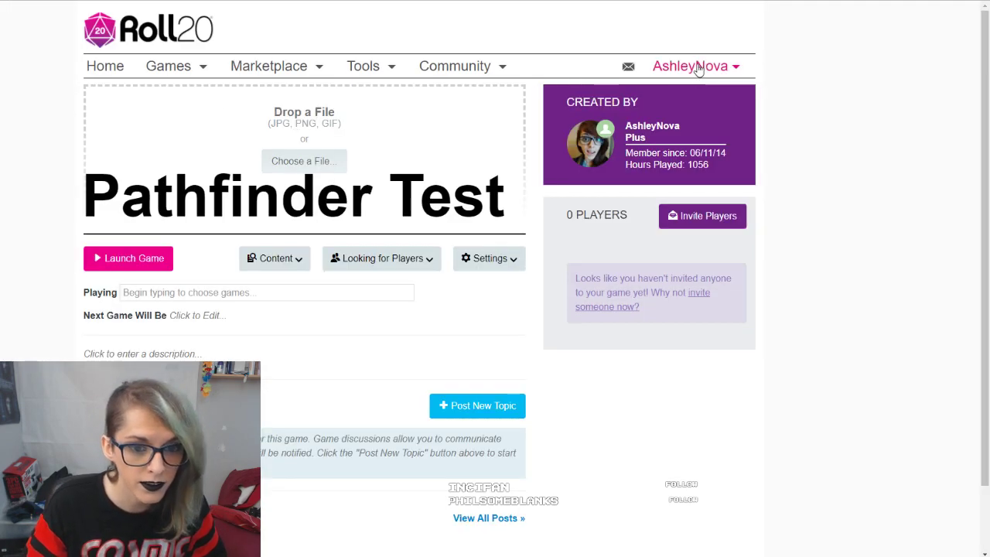
# Step: Open the account profile page and look through it
pyautogui.moveTo(701, 66)
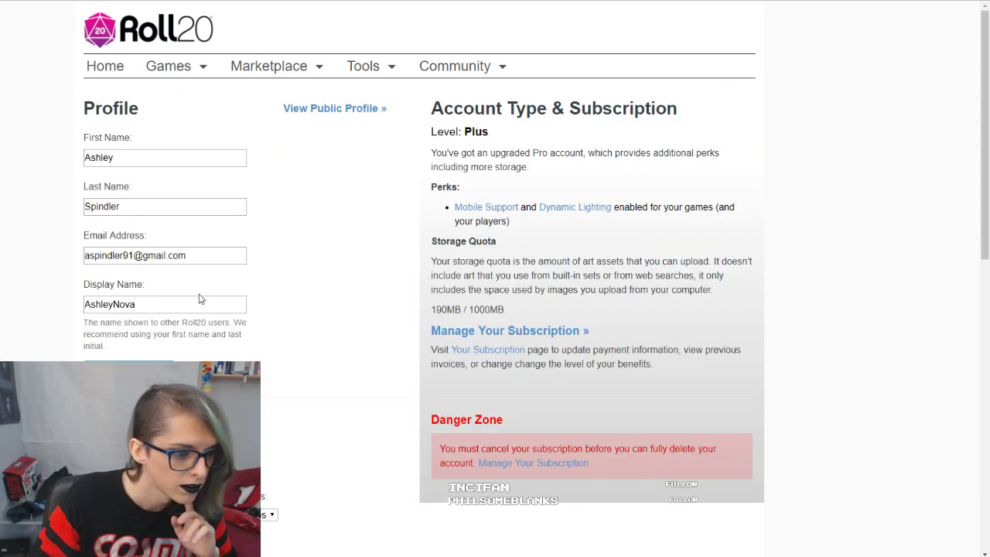
pyautogui.scroll(-10, 325, 234)
pyautogui.scroll(10, 467, 254)
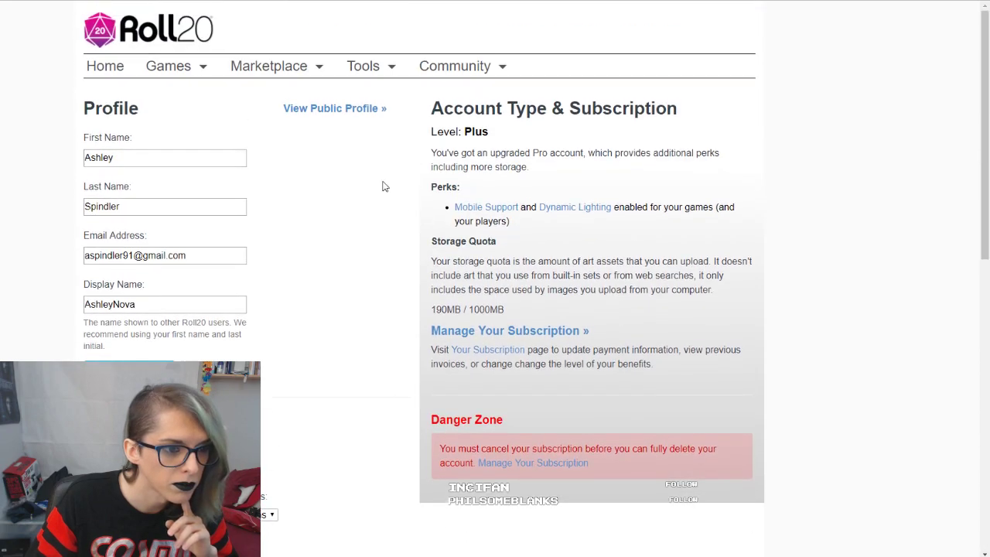
# Step: Go to the My Games list and launch another existing Pathfinder campaign
pyautogui.moveTo(187, 69)
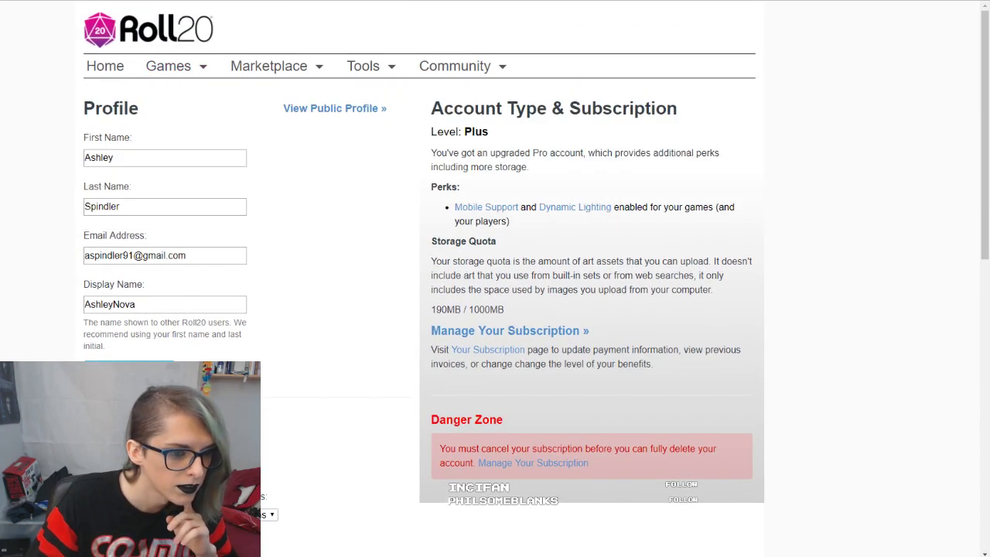
pyautogui.hotkey('alt', 'Left')
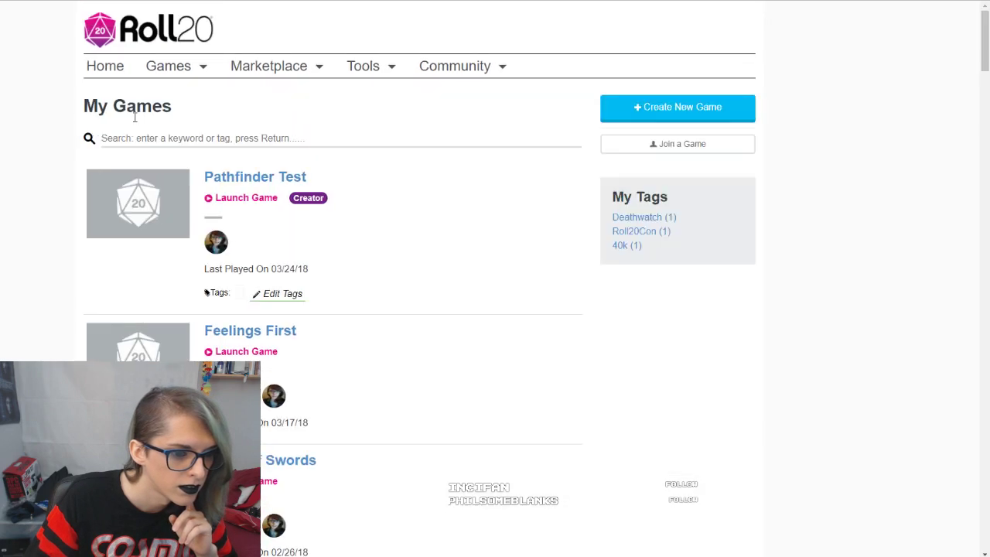
pyautogui.scroll(-5, 433, 205)
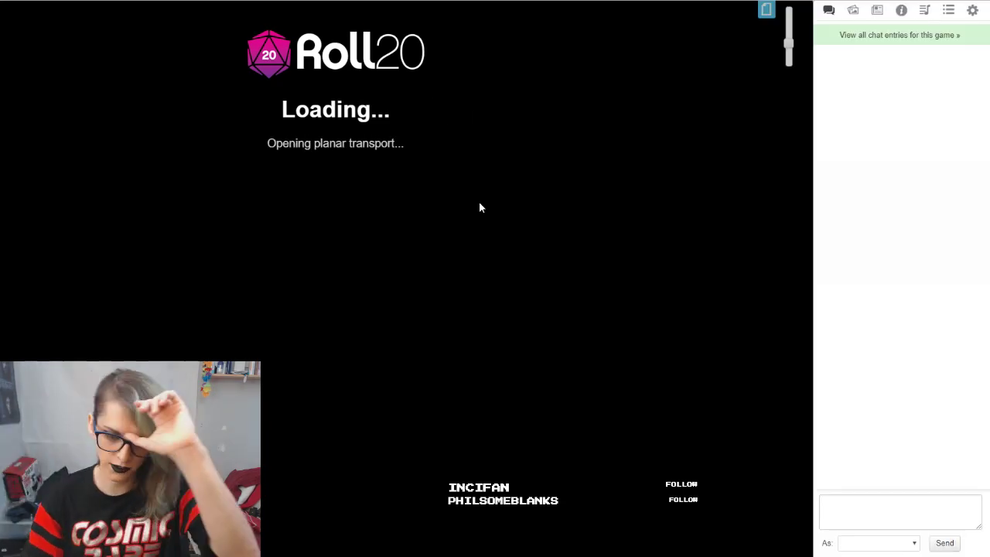
# Step: Open the character sheet of the Investigator listed directly below Solar in the journal, in an enlarged, repositioned window
pyautogui.click(885, 12)
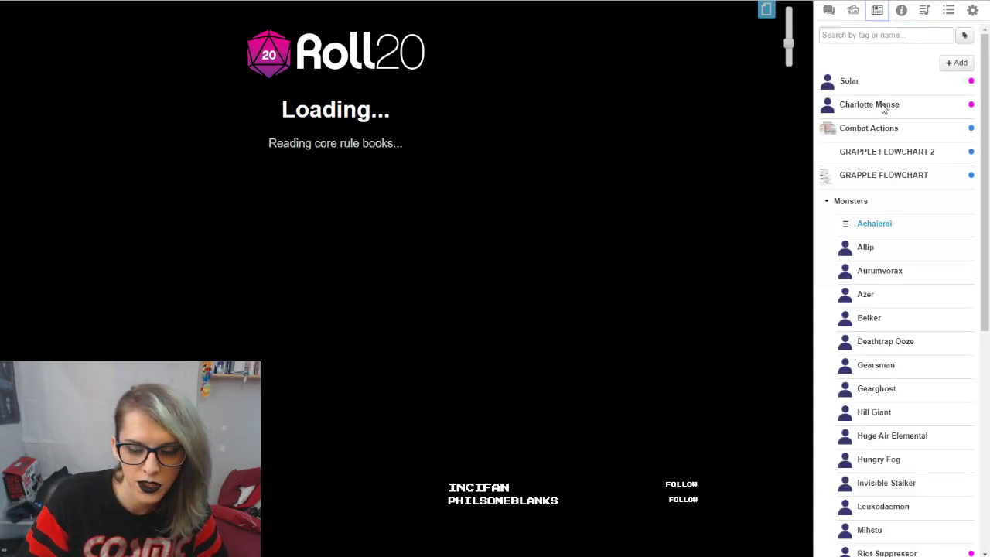
pyautogui.click(883, 108)
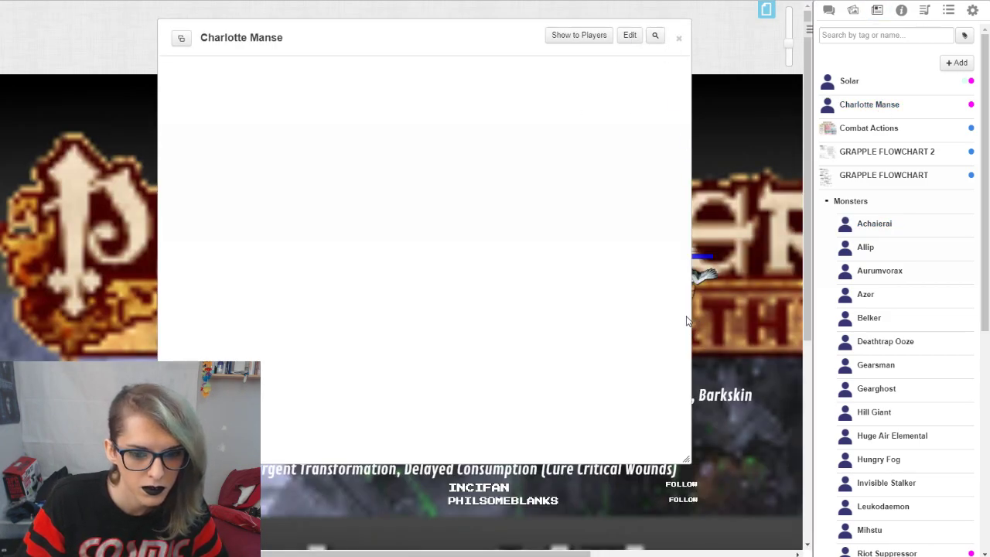
pyautogui.moveTo(683, 459); pyautogui.dragTo(842, 480)
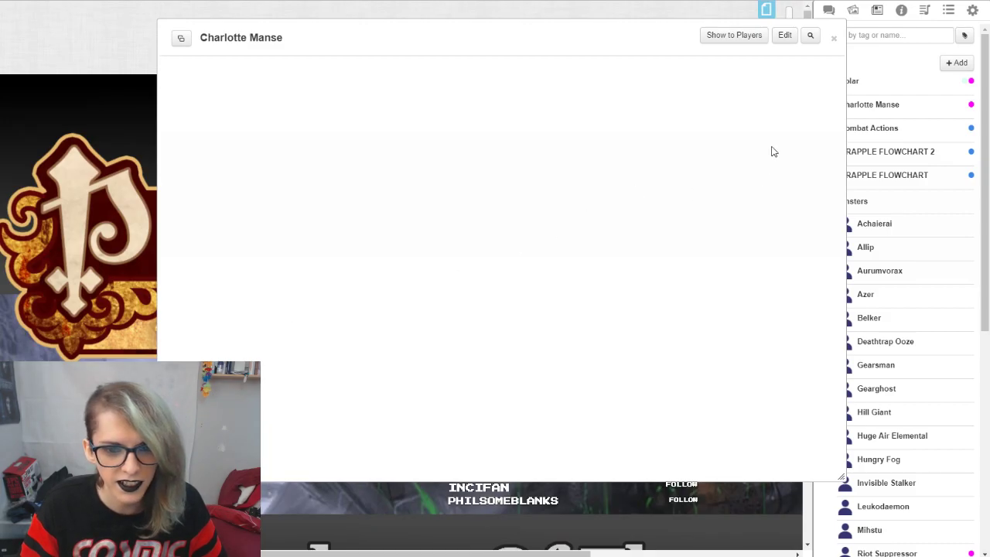
pyautogui.moveTo(557, 44); pyautogui.dragTo(511, 34)
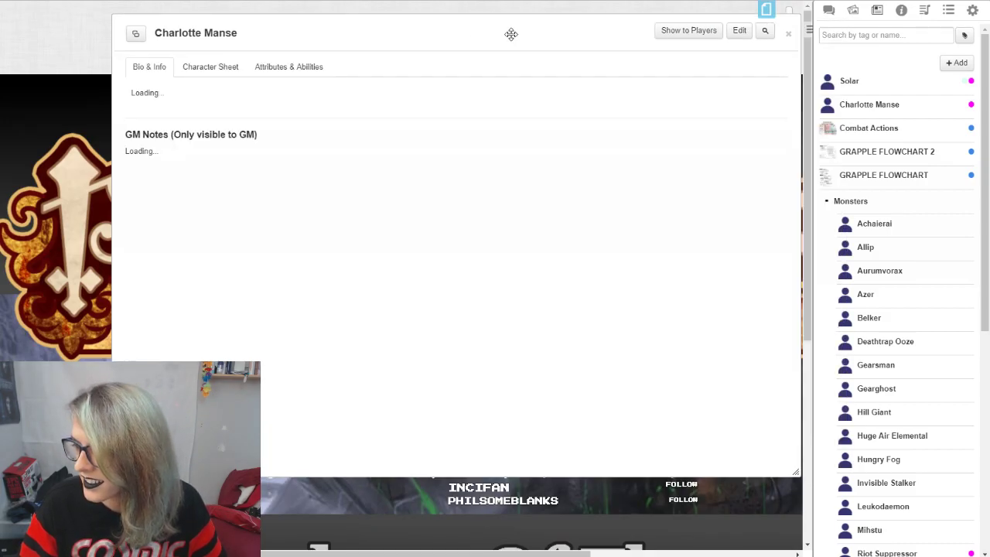
pyautogui.click(214, 71)
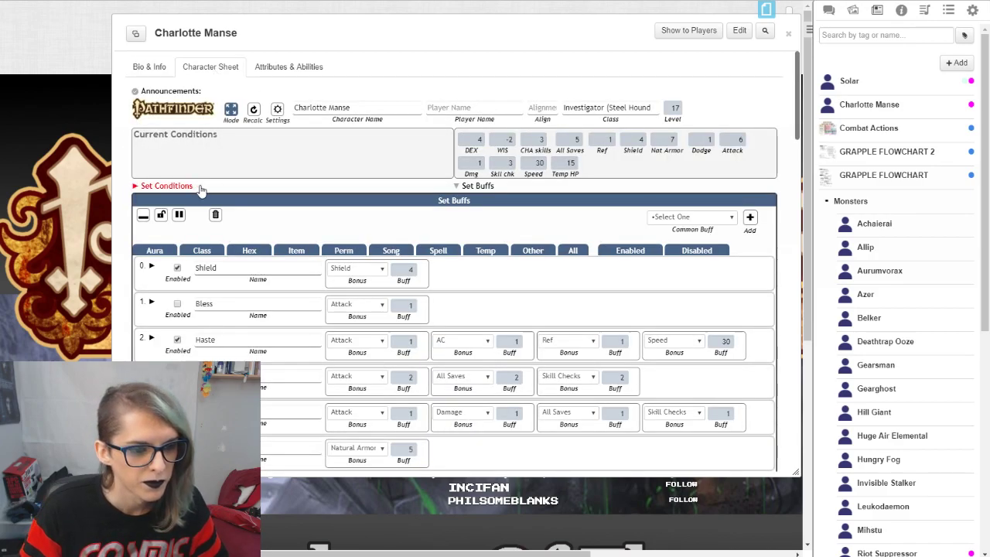
# Step: Collapse the Set Buffs section and examine the Core page's ability scores, class levels, hit points, initiative and speeds
pyautogui.click(485, 186)
pyautogui.scroll(-1, 385, 233)
pyautogui.scroll(-2, 385, 234)
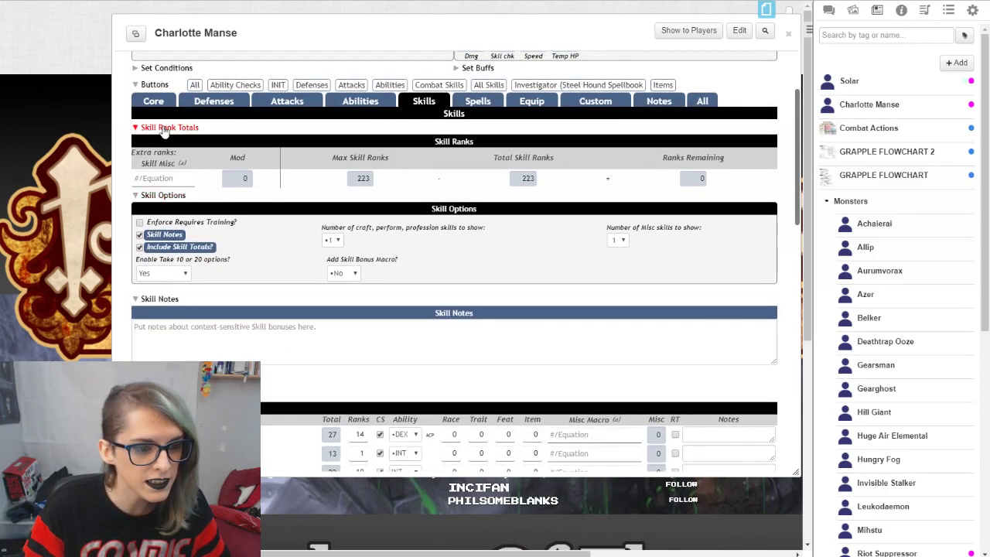
pyautogui.click(170, 106)
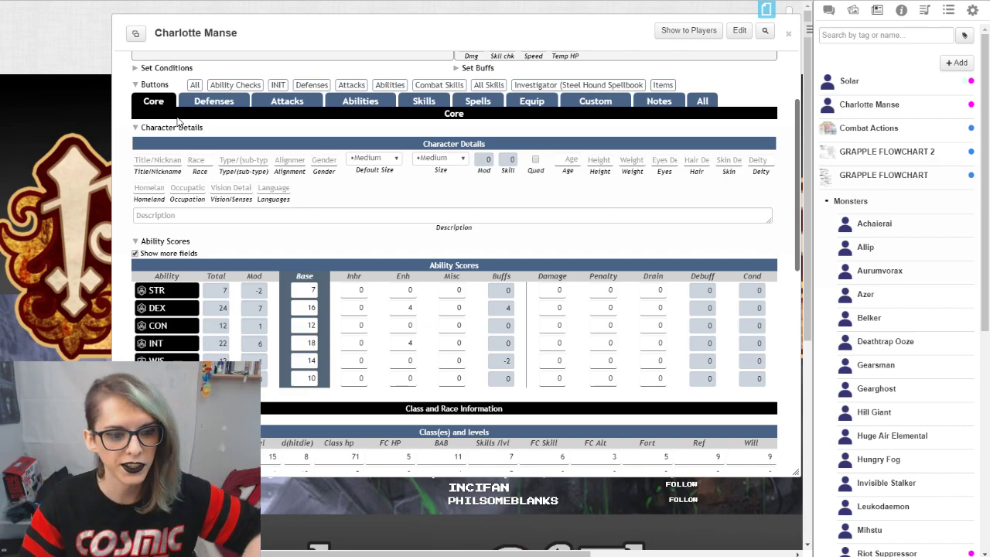
pyautogui.scroll(-9, 618, 243)
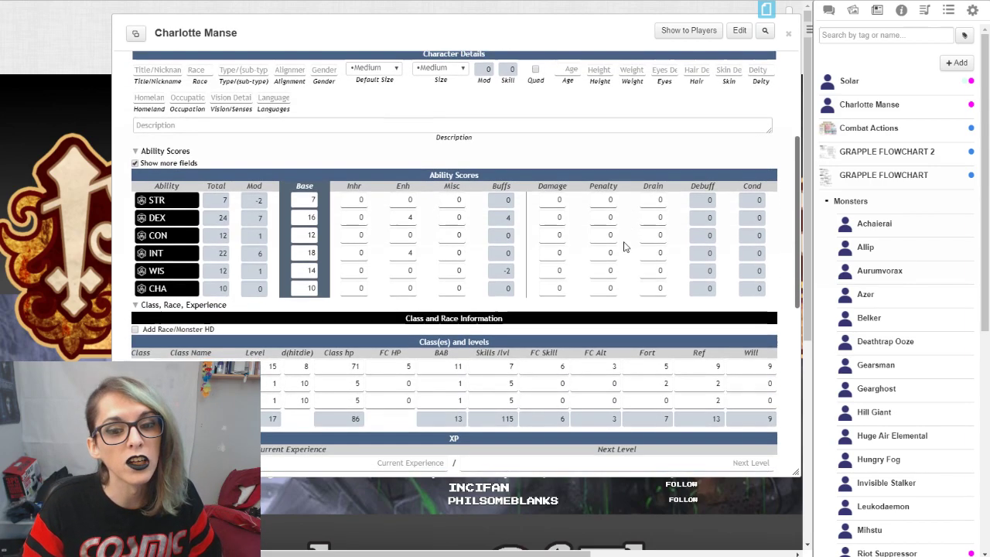
pyautogui.scroll(-5, 606, 248)
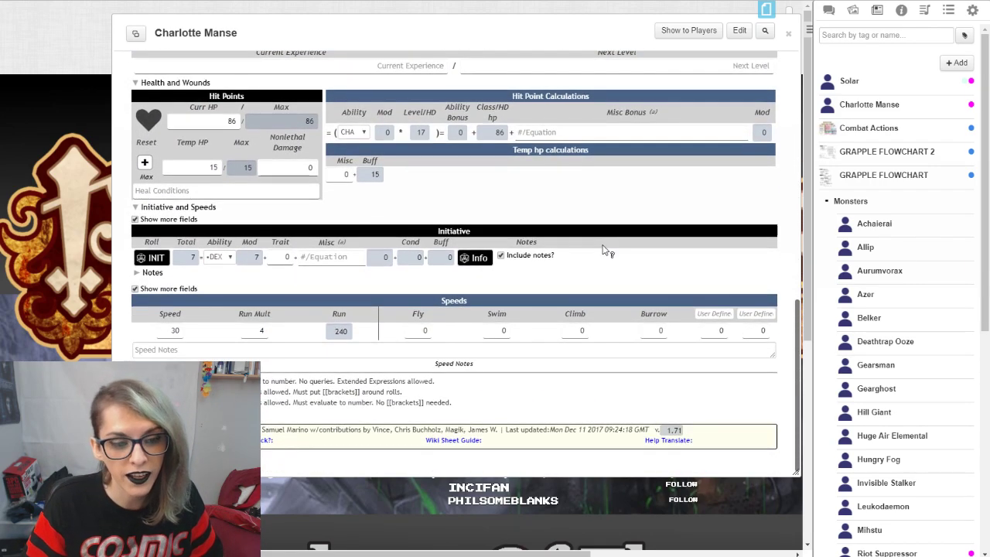
pyautogui.scroll(7, 442, 268)
pyautogui.scroll(3, 443, 267)
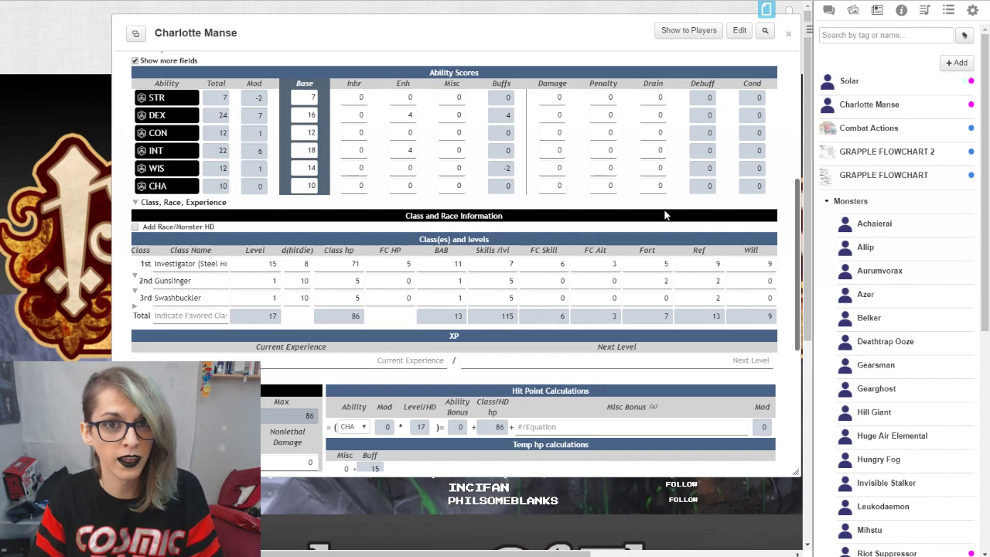
# Step: Expand the Set Buffs section and look through the Investigator's list of buffs
pyautogui.scroll(5, 665, 215)
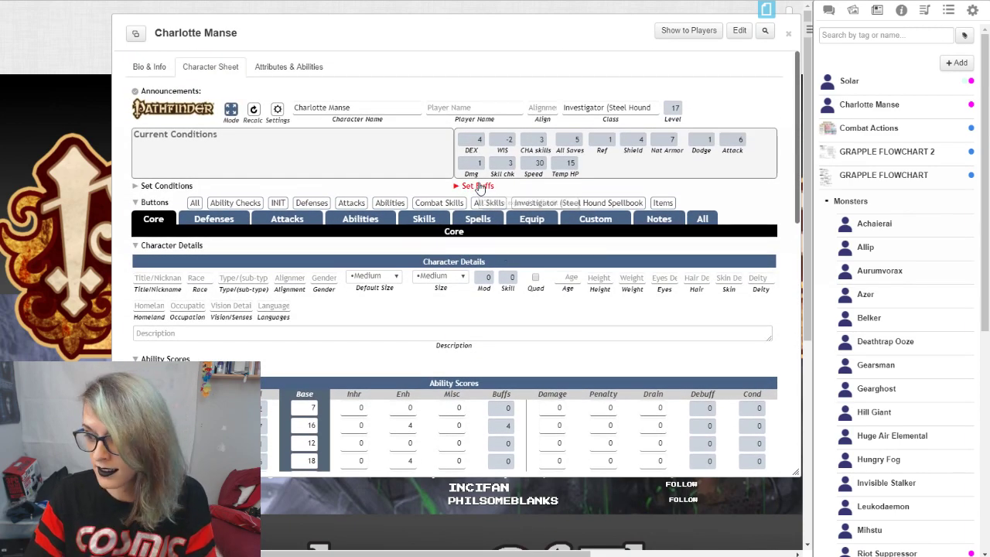
pyautogui.click(477, 186)
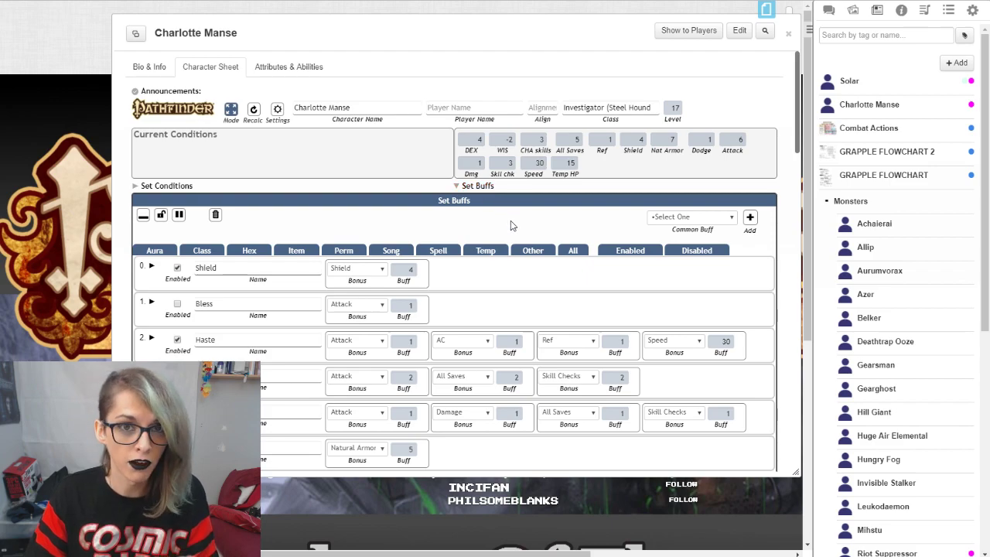
pyautogui.scroll(-1, 525, 231)
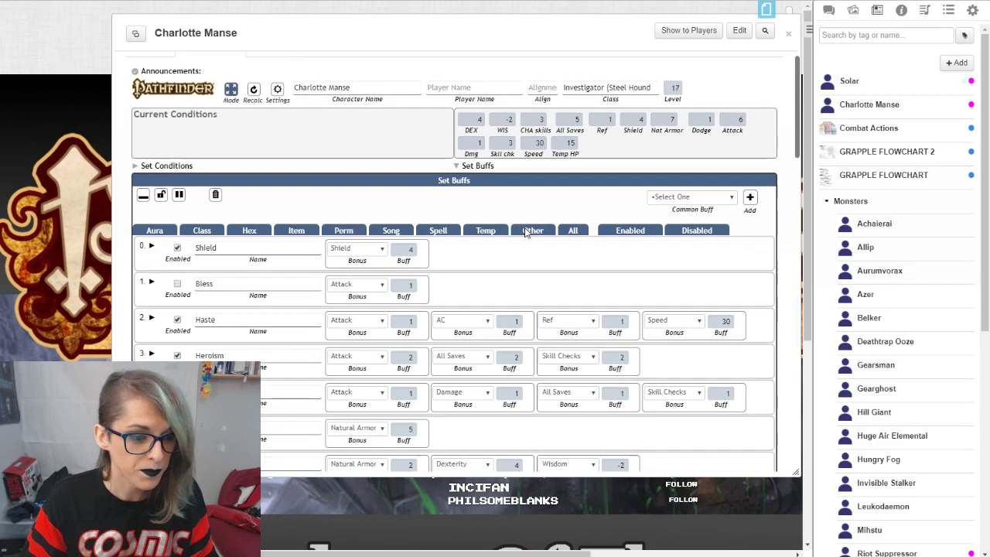
pyautogui.scroll(-10, 495, 232)
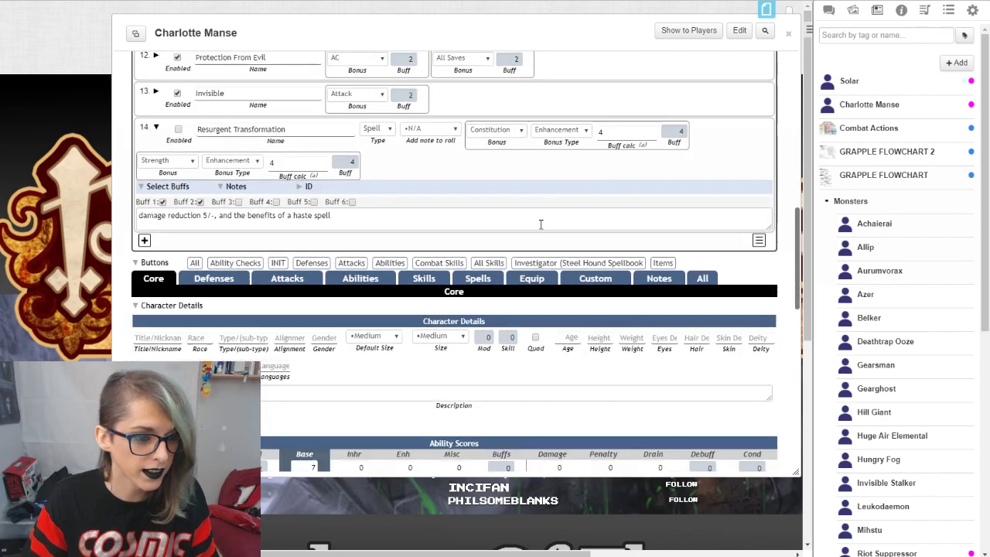
pyautogui.scroll(3, 325, 166)
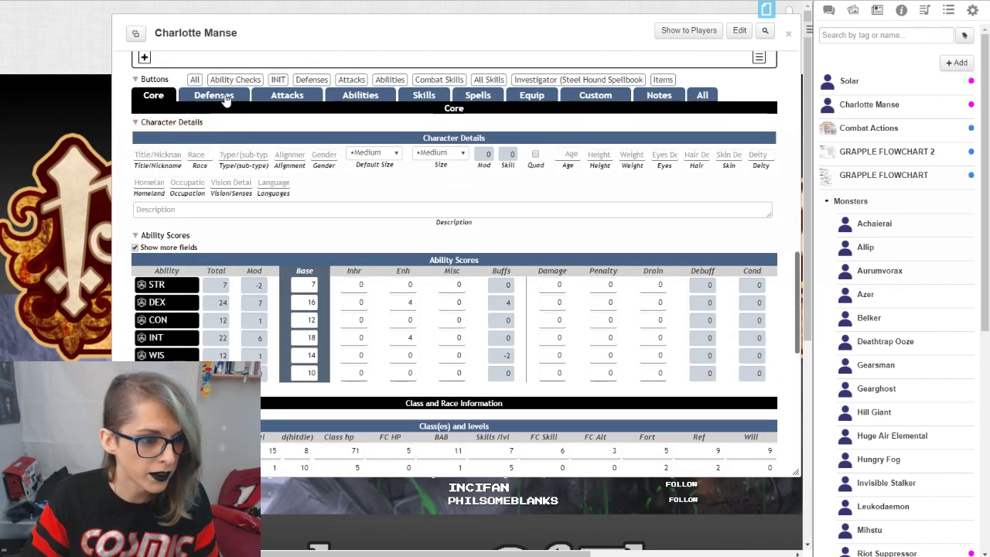
# Step: Show the Investigator's Defenses page and examine the saving throws, defense values and armor
pyautogui.click(214, 95)
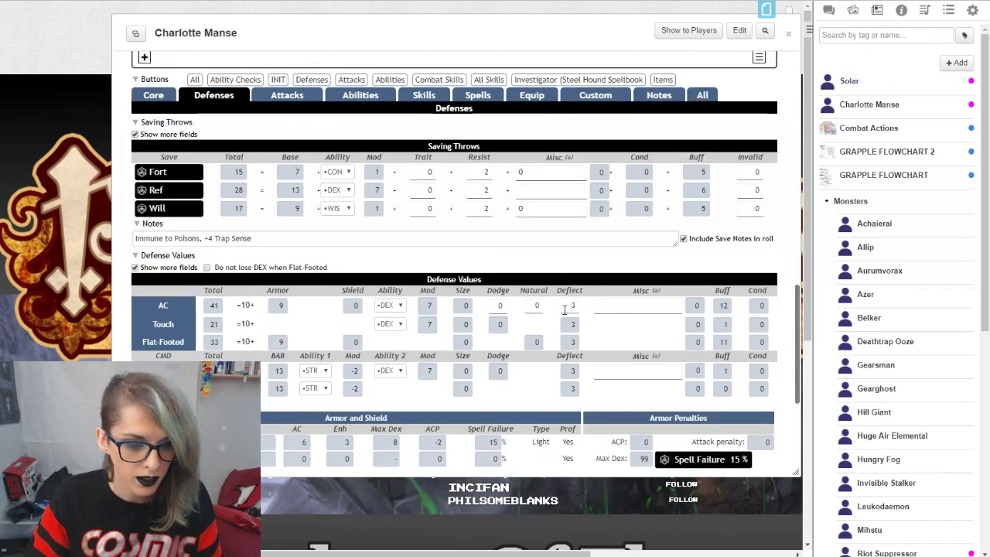
pyautogui.scroll(-3, 571, 314)
pyautogui.scroll(3, 606, 321)
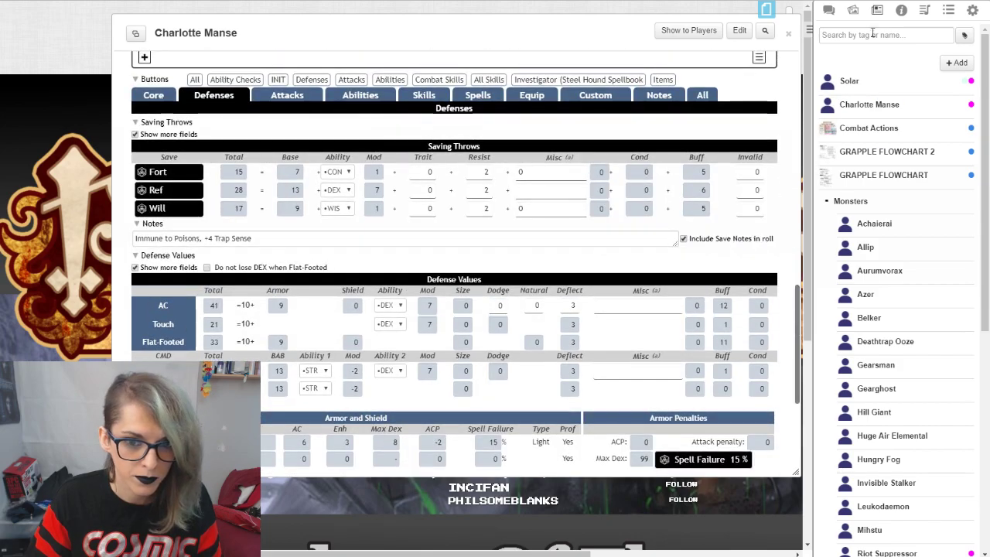
# Step: Review the campaign's earlier attack rolls and spell lists in the chat log, and select the winged creature's token on the map
pyautogui.click(829, 11)
pyautogui.scroll(15, 906, 334)
pyautogui.scroll(-15, 890, 312)
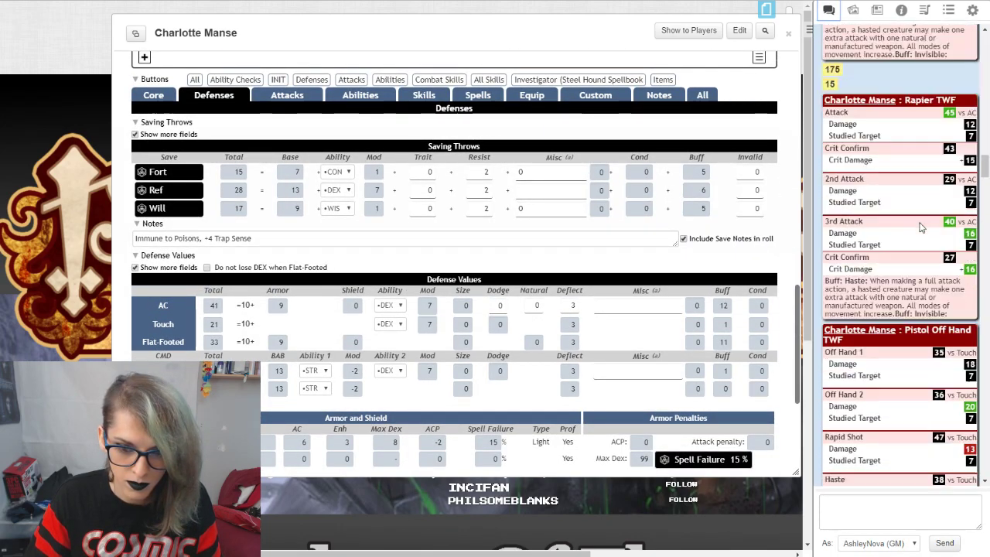
pyautogui.scroll(-10, 894, 243)
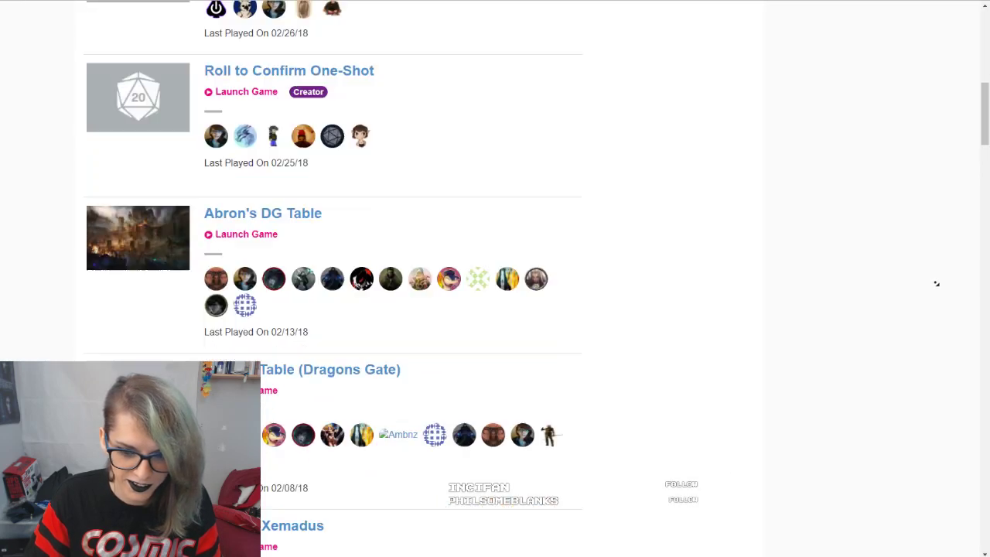
pyautogui.scroll(-2, 937, 283)
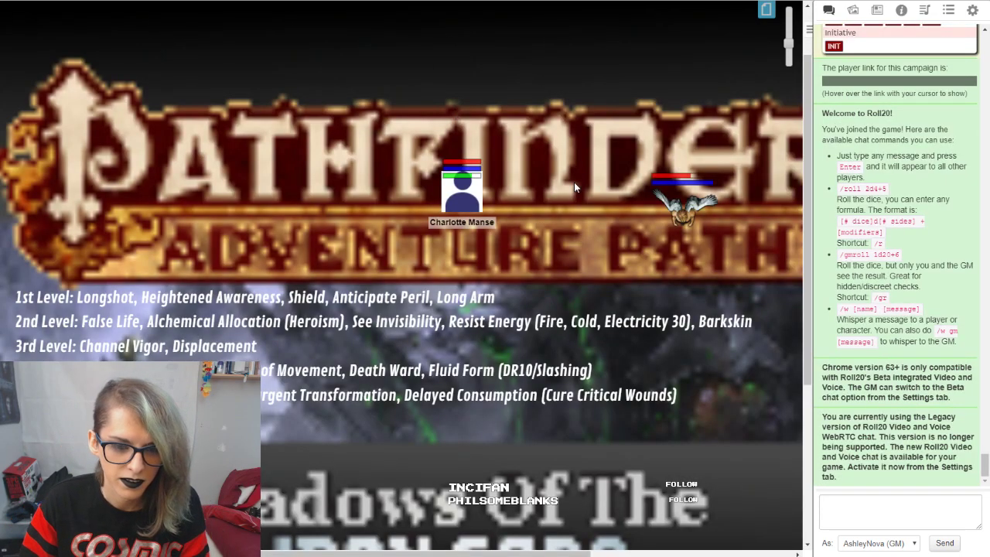
pyautogui.click(708, 216)
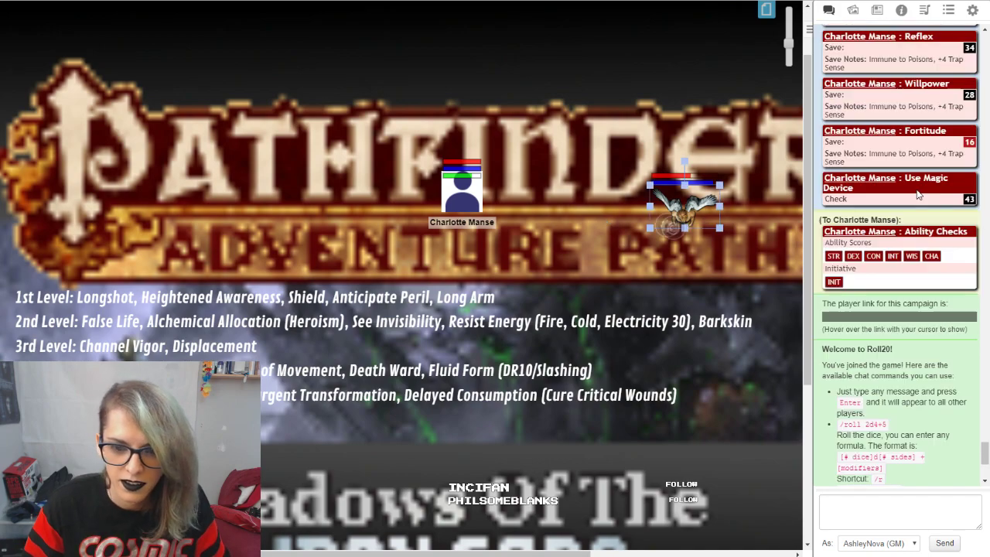
# Step: Examine the chat log's earlier save, Rapier TWF and Pistol Off Hand TWF rolls, including the Rapid Shot's roll formula
pyautogui.scroll(3, 932, 221)
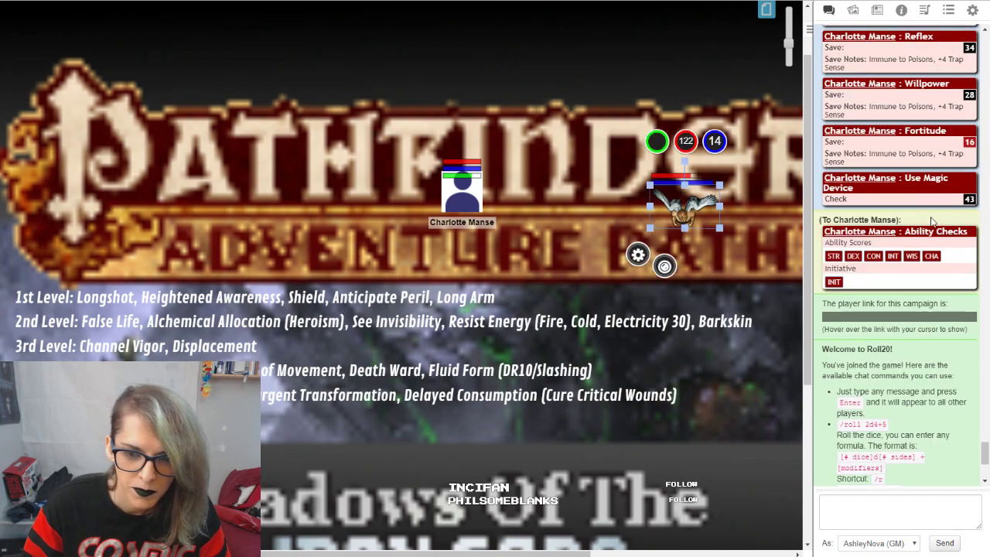
pyautogui.scroll(5, 928, 232)
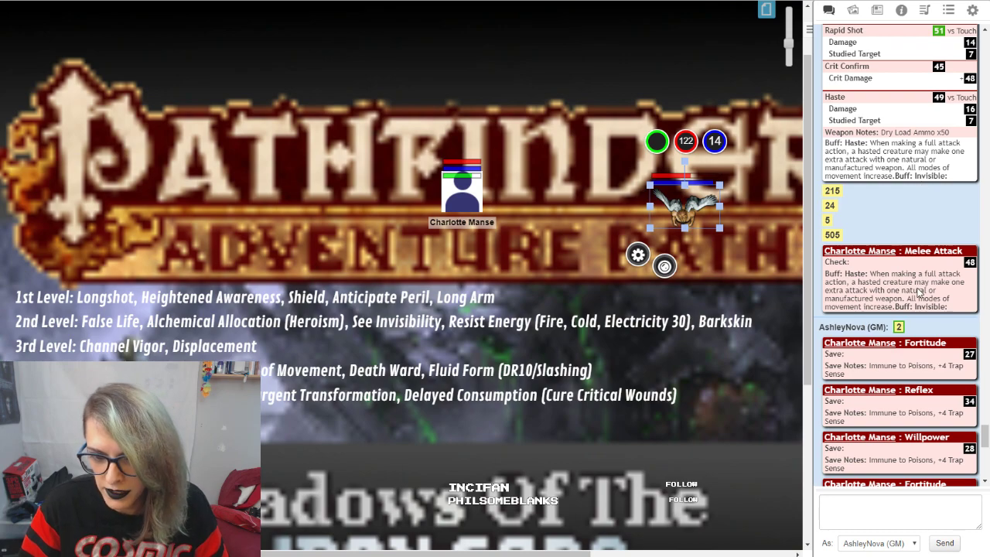
pyautogui.scroll(5, 914, 290)
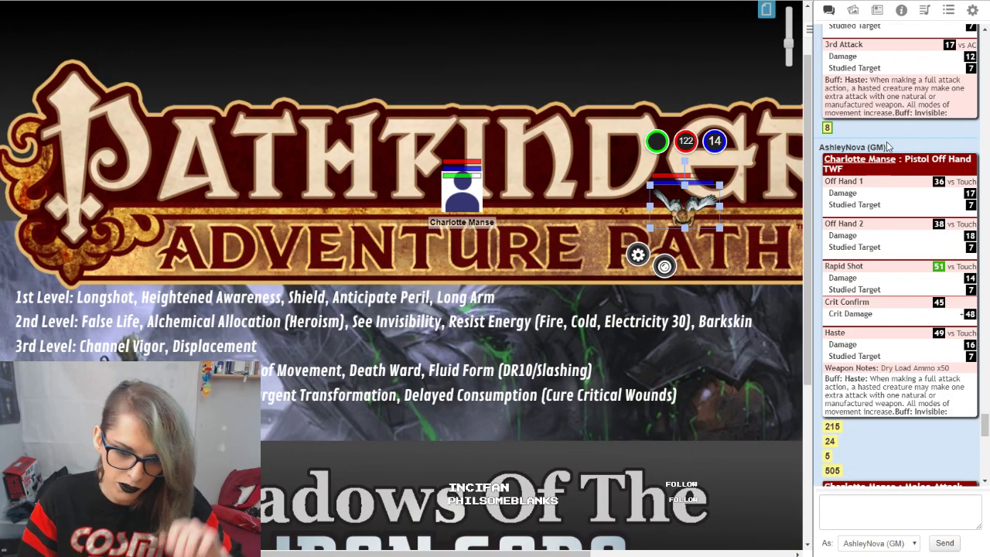
pyautogui.scroll(3, 905, 343)
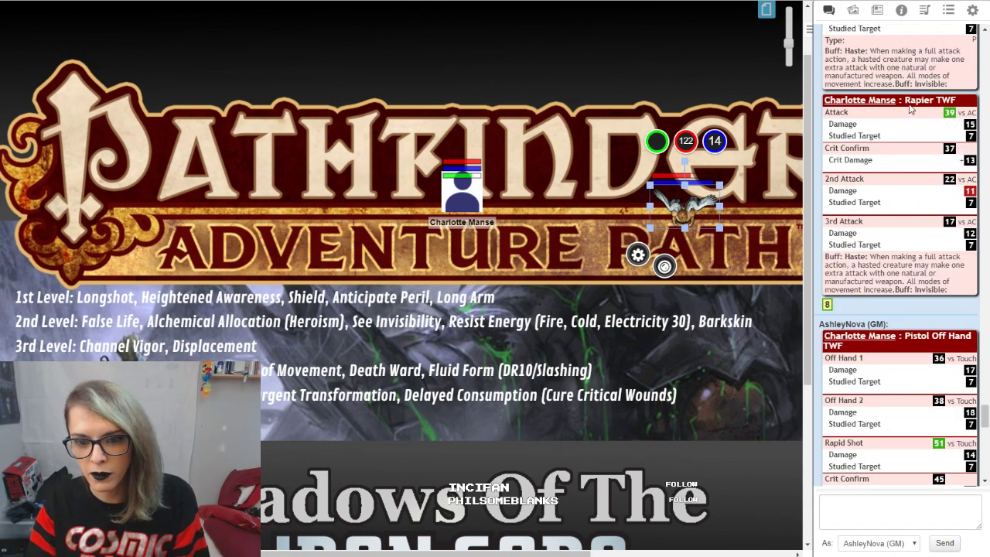
pyautogui.scroll(-1, 893, 117)
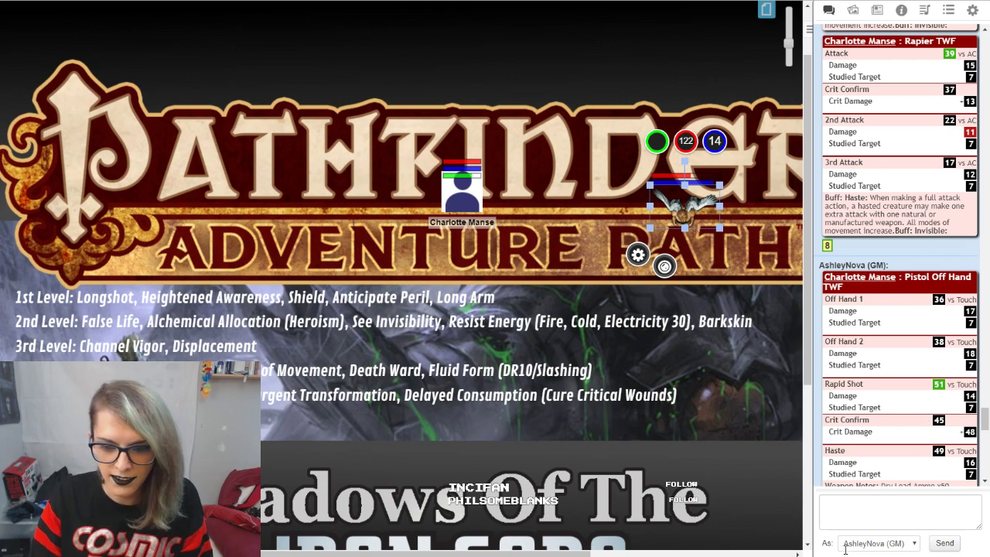
pyautogui.moveTo(939, 385)
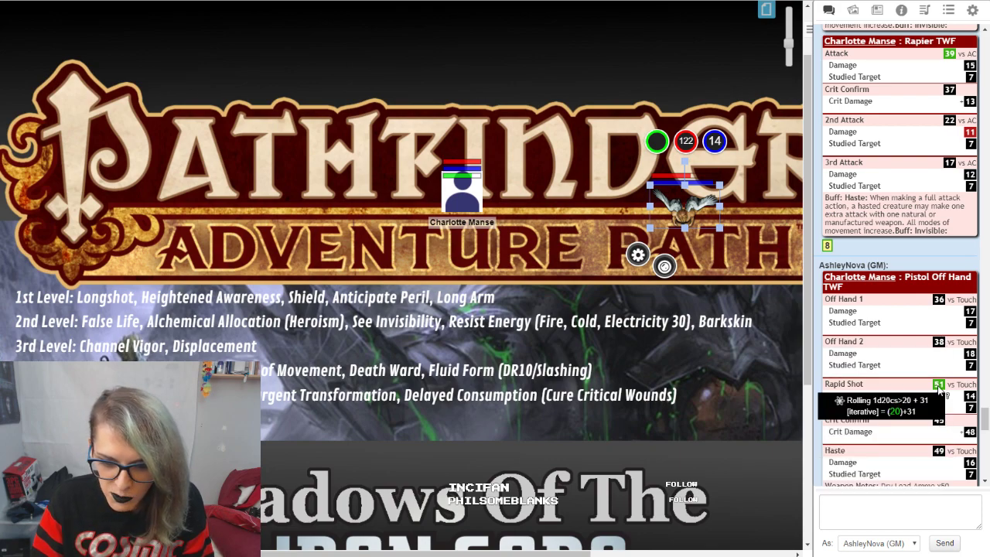
pyautogui.moveTo(949, 352)
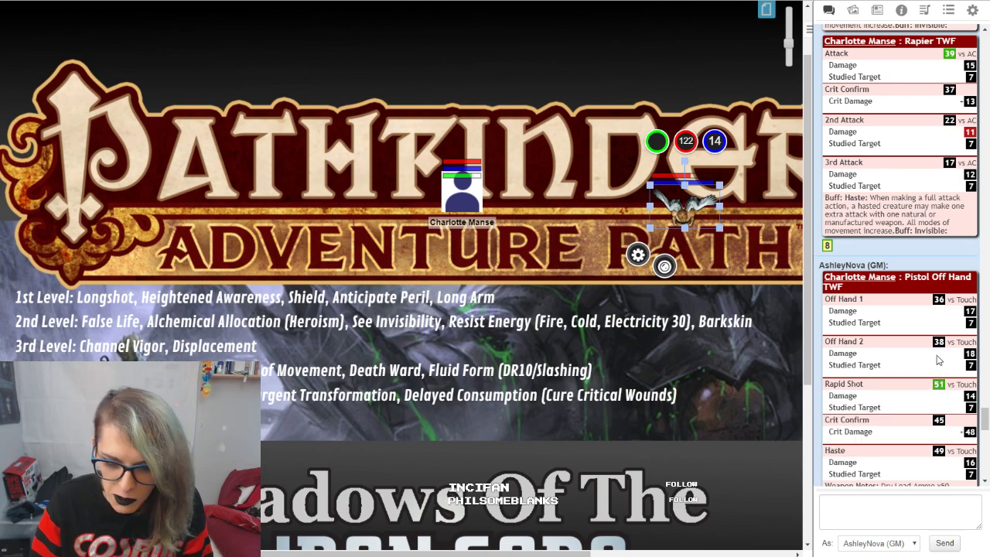
pyautogui.scroll(-1, 939, 358)
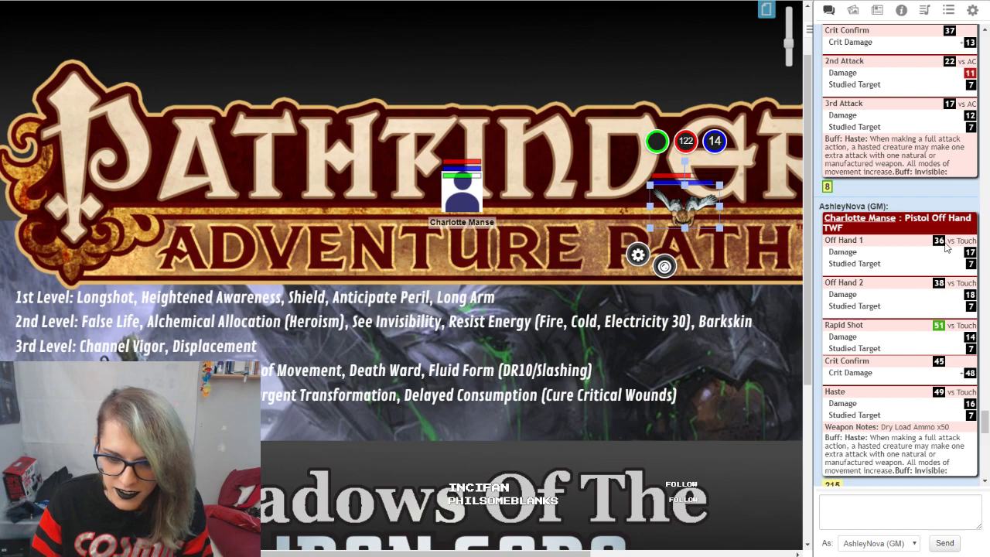
pyautogui.moveTo(950, 244)
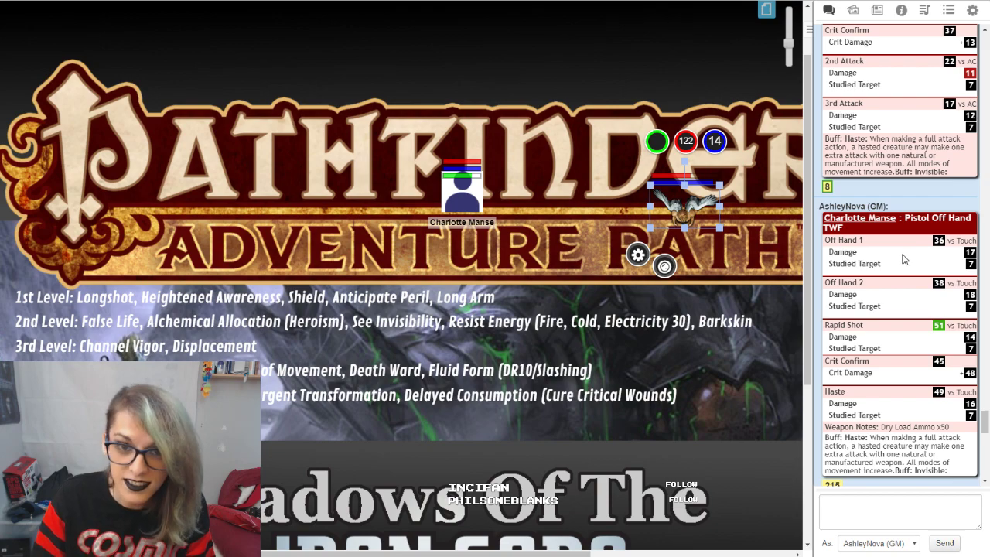
# Step: Clear the journal's search filter and open the Investigator's character sheet
pyautogui.click(855, 10)
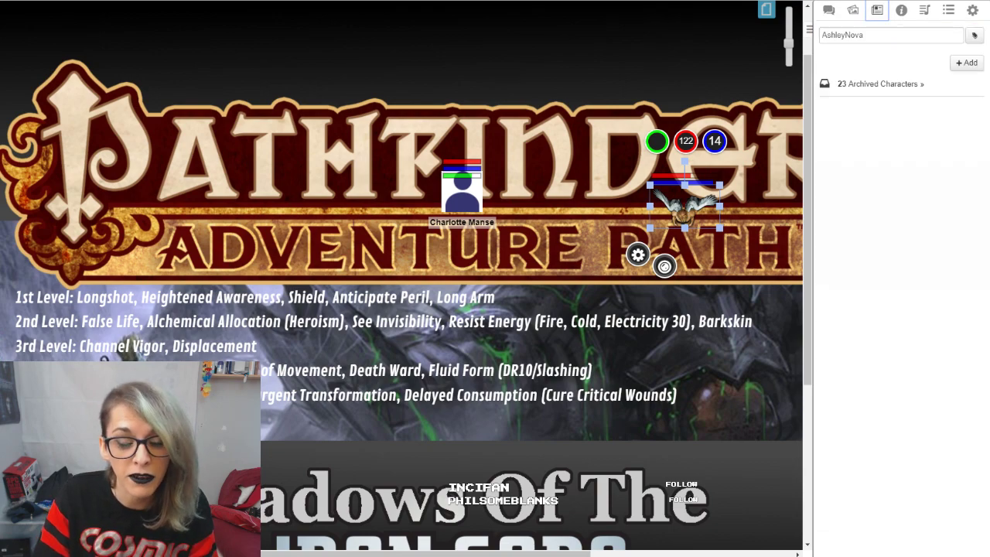
pyautogui.click(855, 10)
pyautogui.click(876, 10)
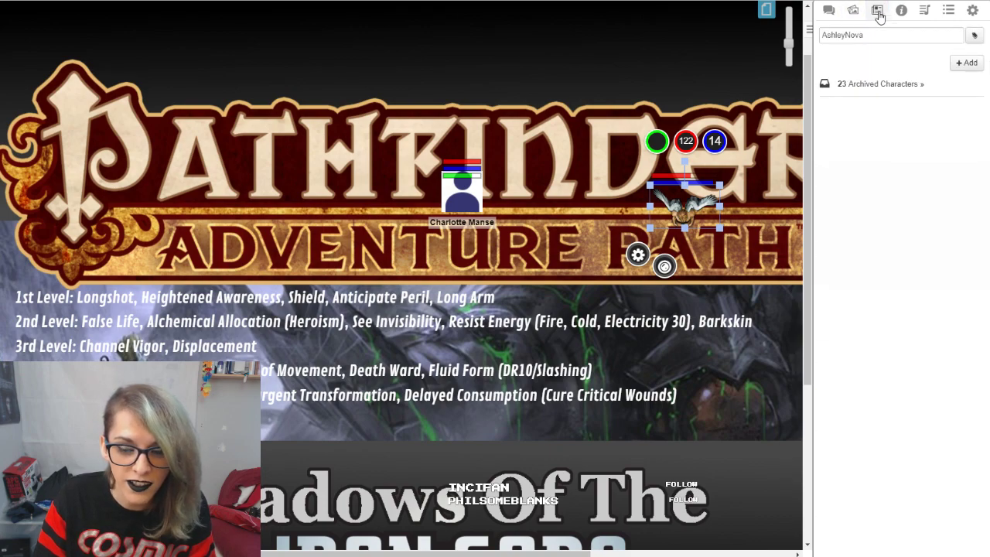
pyautogui.click(903, 12)
pyautogui.click(877, 10)
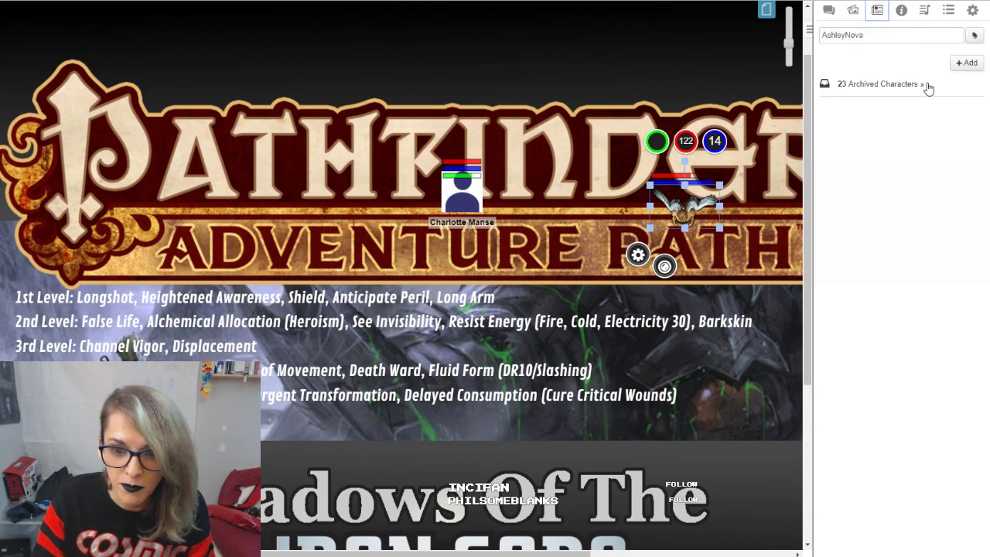
pyautogui.doubleClick(903, 35)
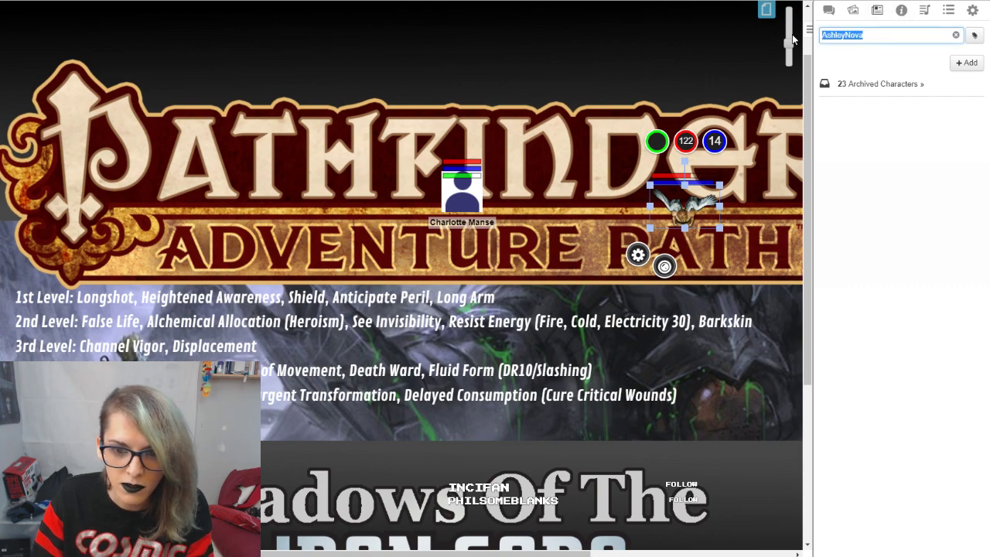
pyautogui.press('BackSpace')
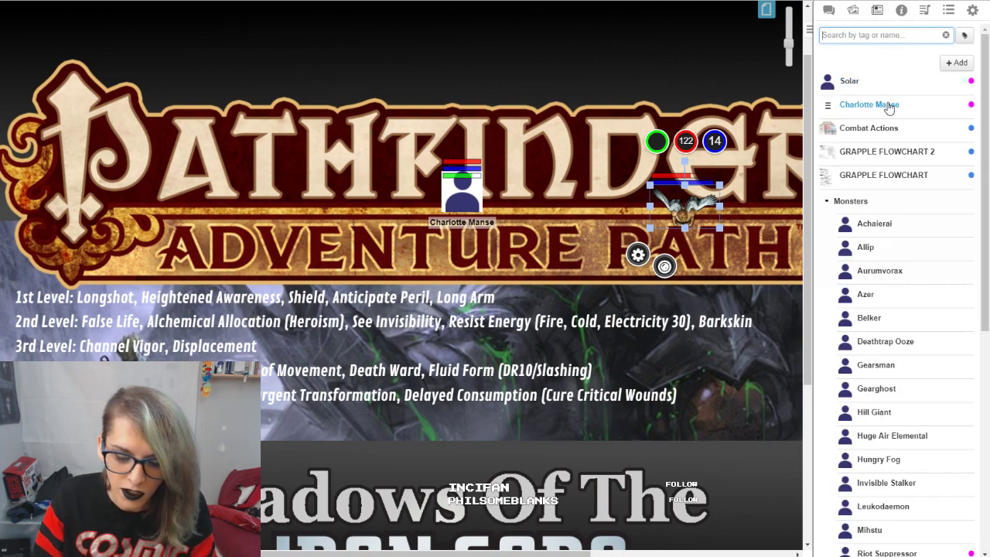
pyautogui.click(888, 108)
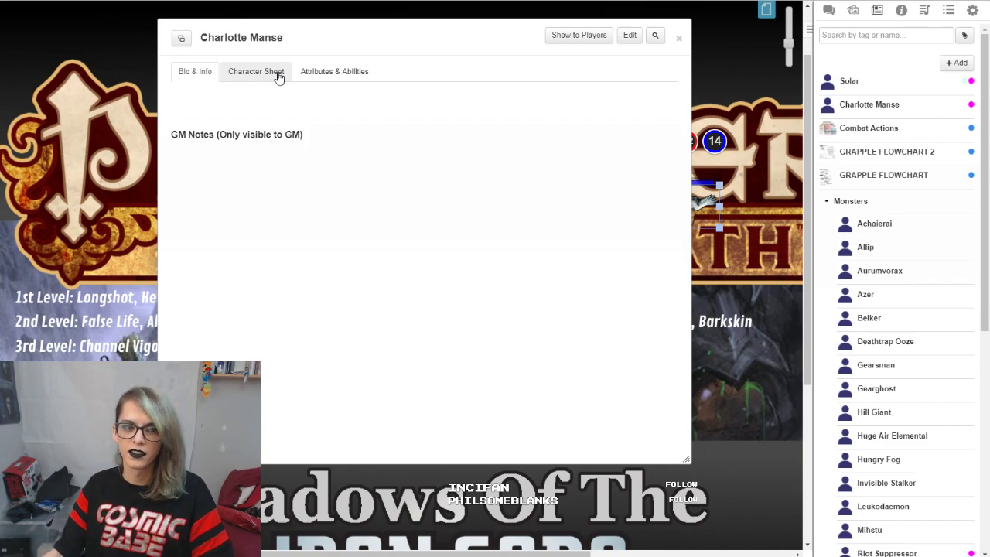
pyautogui.click(279, 74)
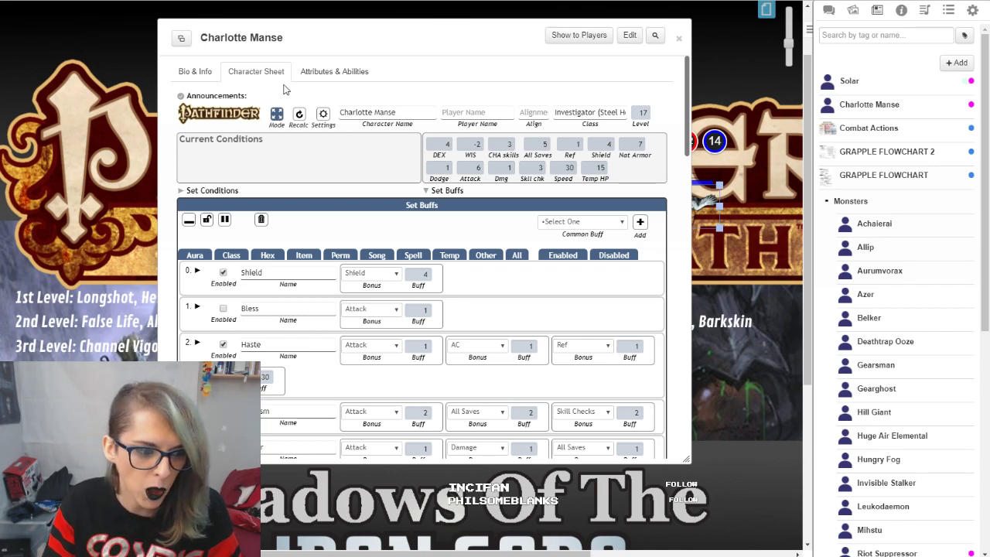
# Step: Disable the Invisible, False Life, Circlet of Persuasion, Mutagen and Barkskin buffs on the Investigator's sheet
pyautogui.scroll(-3, 603, 197)
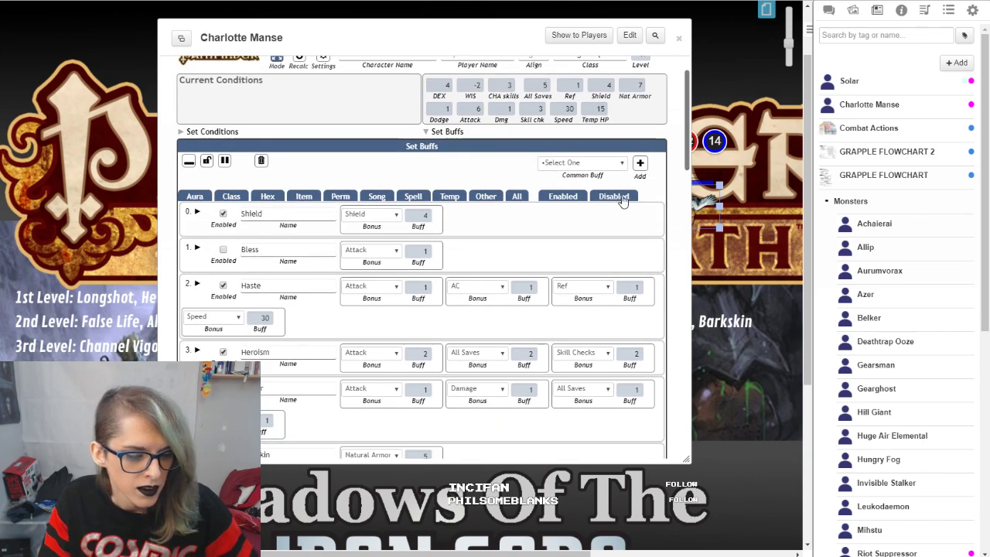
pyautogui.scroll(-10, 639, 161)
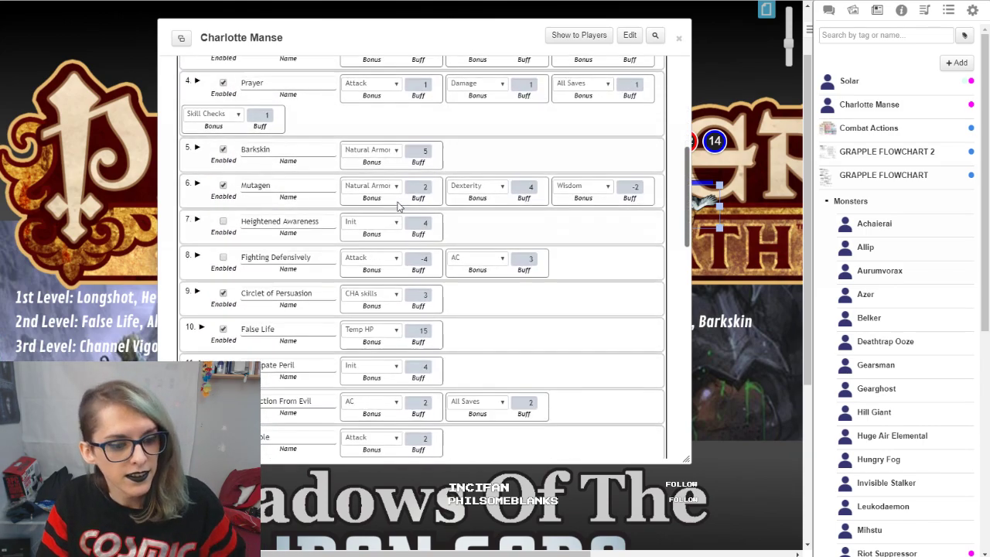
pyautogui.scroll(-2, 290, 230)
pyautogui.scroll(10, 227, 264)
pyautogui.click(223, 270)
pyautogui.click(224, 234)
pyautogui.click(224, 163)
pyautogui.click(224, 128)
# Step: Disable the Prayer, Heroism, Haste and Shield buffs in the Set Buffs section
pyautogui.scroll(3, 263, 235)
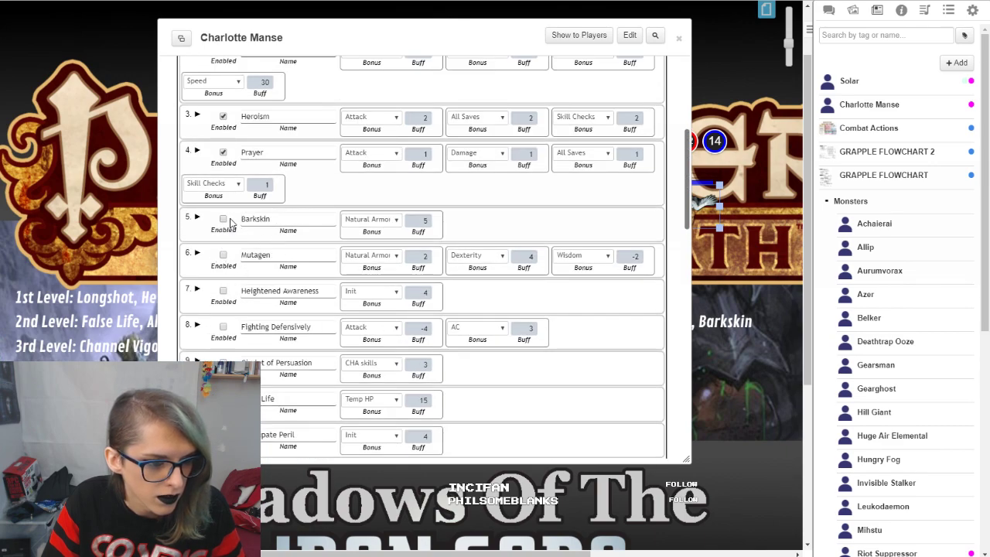
pyautogui.scroll(3, 232, 220)
pyautogui.click(223, 328)
pyautogui.click(223, 293)
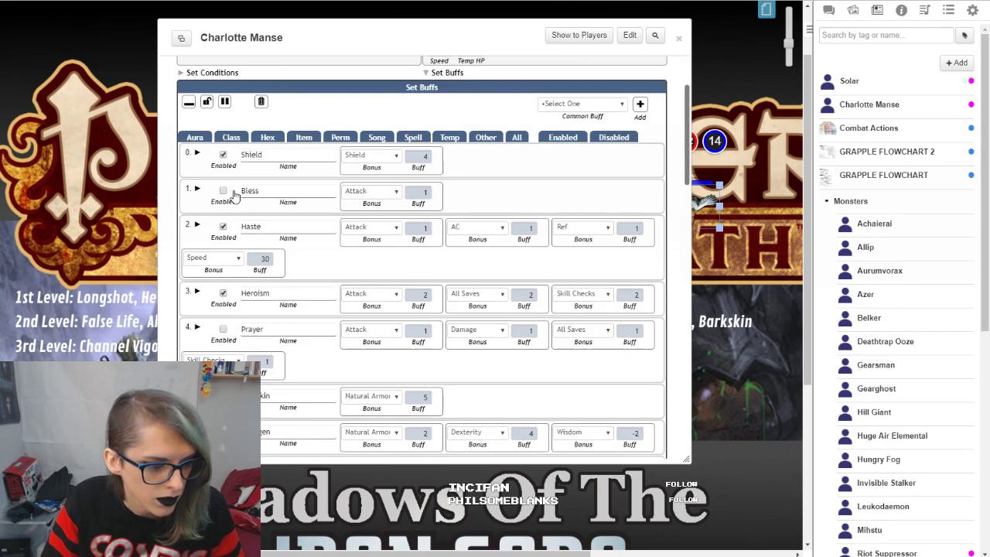
pyautogui.click(224, 226)
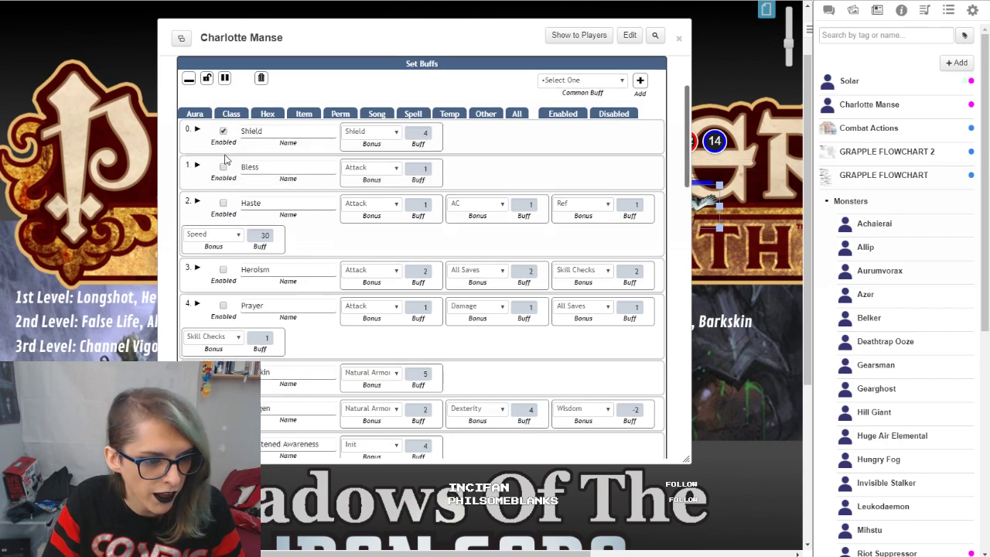
pyautogui.click(224, 132)
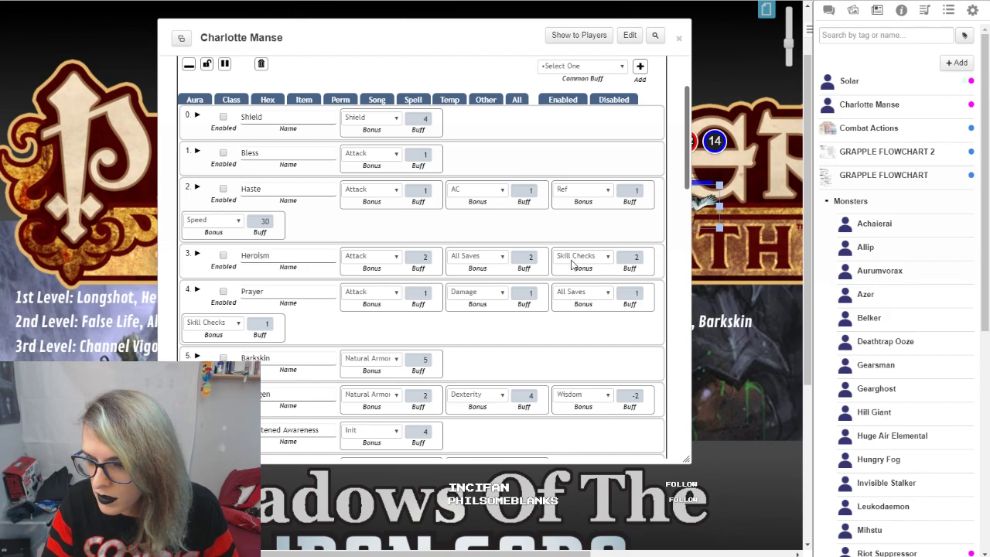
pyautogui.scroll(1, 571, 265)
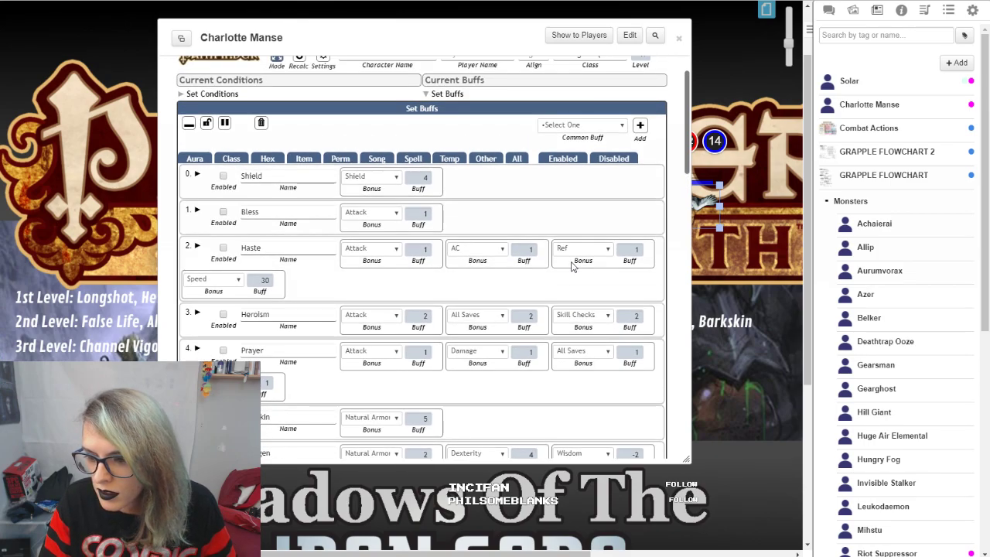
# Step: Examine the unbuffed defenses, including the AC's armor, Dexterity modifier and deflection values
pyautogui.scroll(-8, 570, 265)
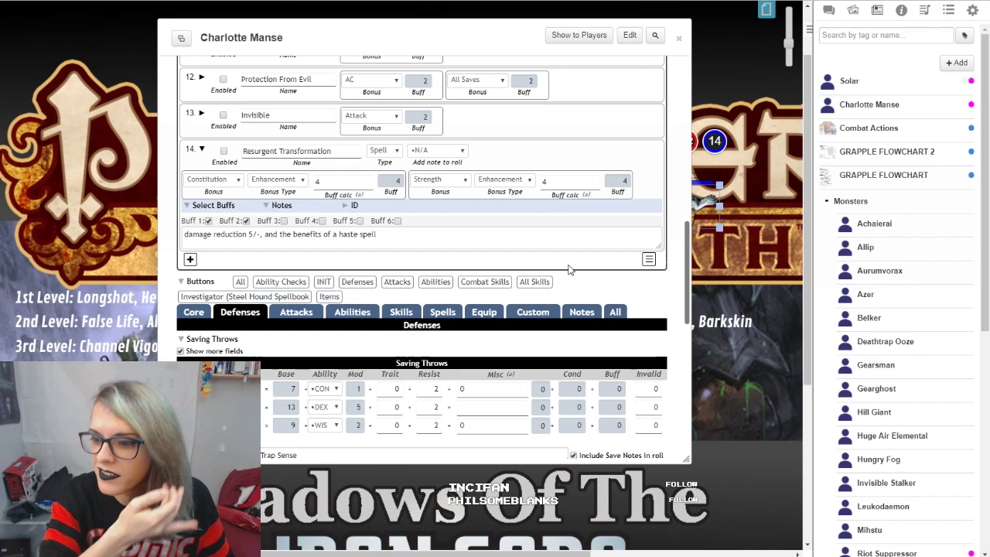
pyautogui.scroll(-4, 563, 268)
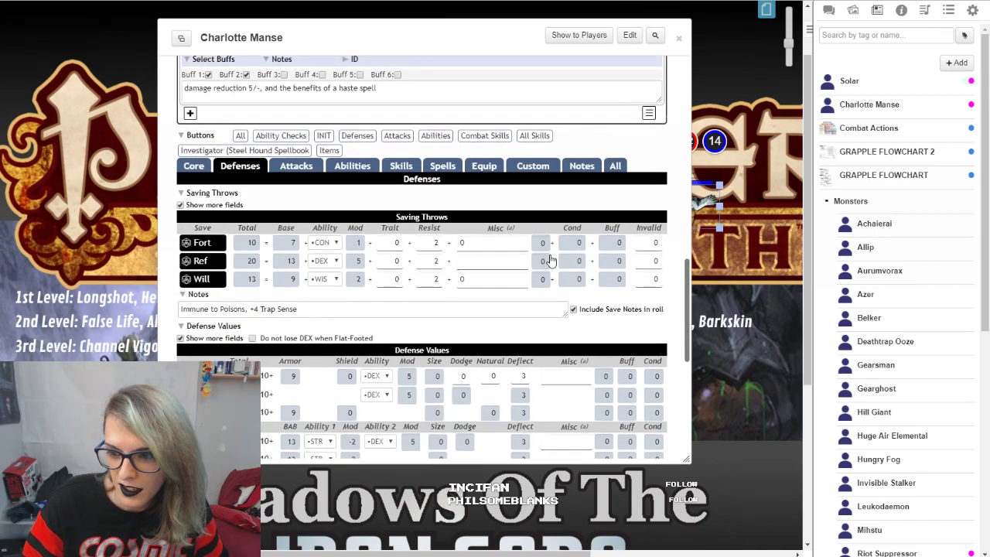
pyautogui.scroll(-2, 551, 260)
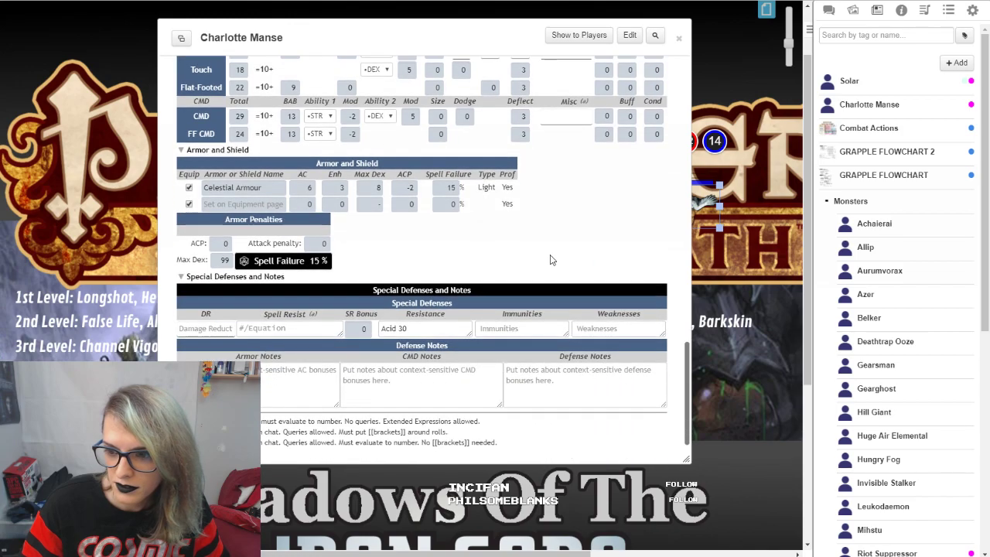
pyautogui.scroll(6, 543, 259)
pyautogui.scroll(-4, 287, 265)
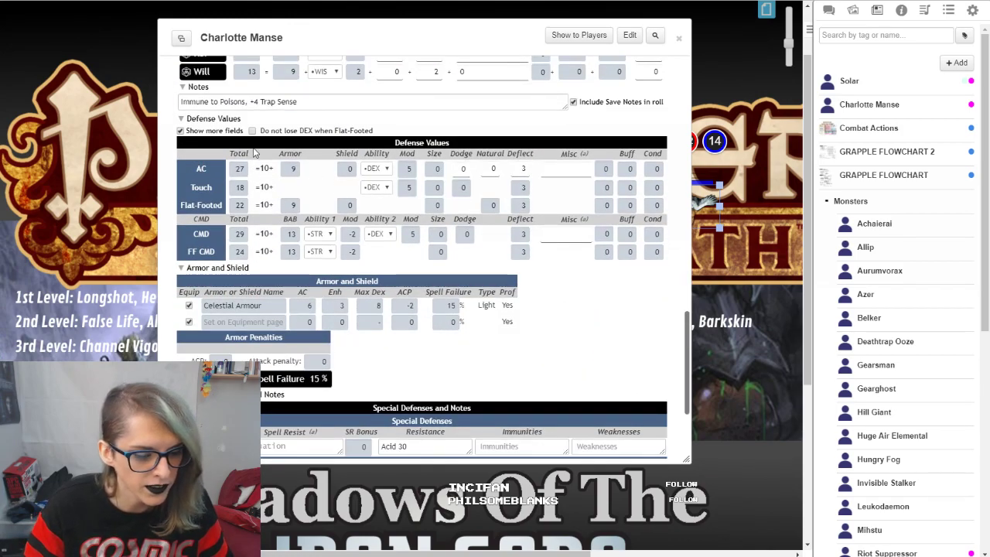
pyautogui.doubleClick(291, 169)
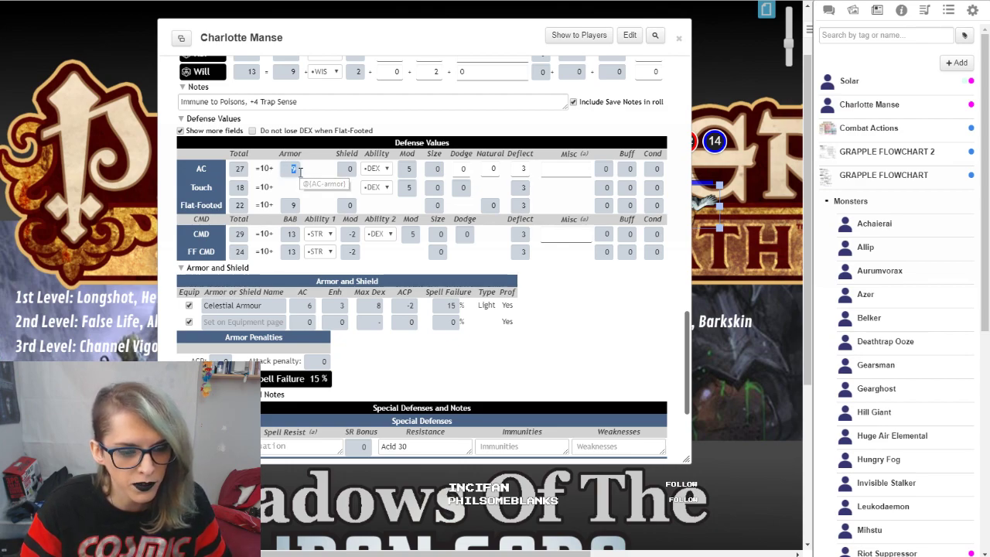
pyautogui.doubleClick(415, 170)
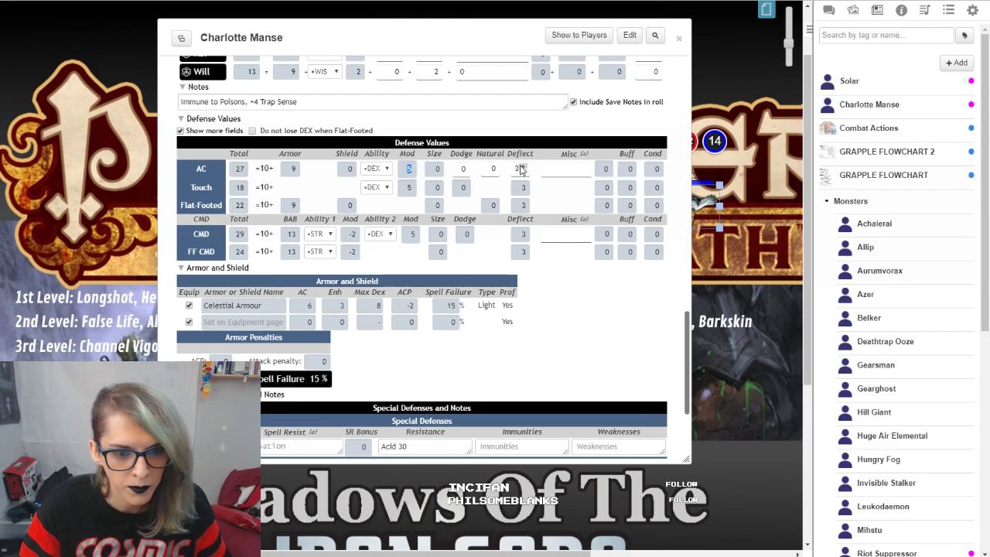
pyautogui.doubleClick(523, 169)
pyautogui.click(595, 293)
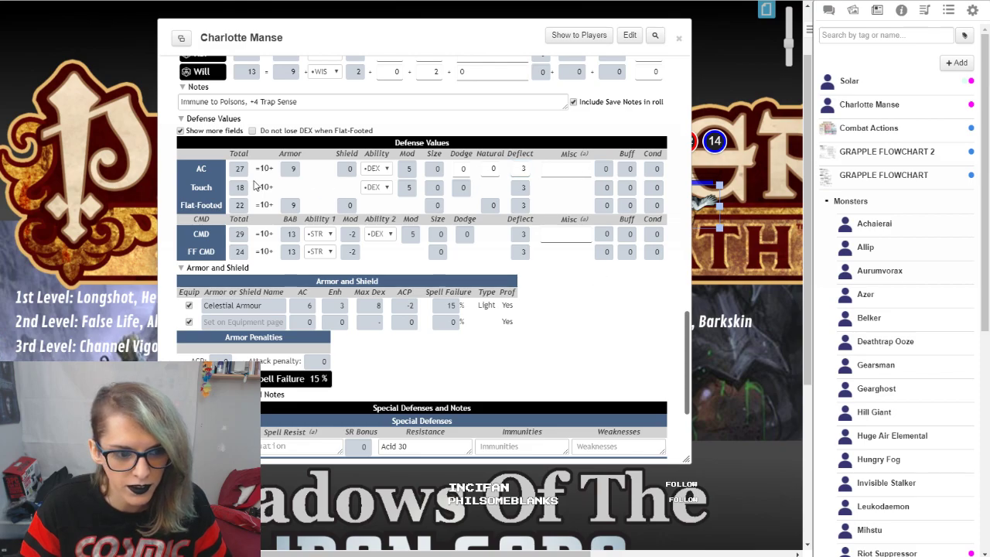
# Step: Enable the Shield buff again and return to the Defense Values table
pyautogui.scroll(10, 459, 315)
pyautogui.scroll(5, 459, 314)
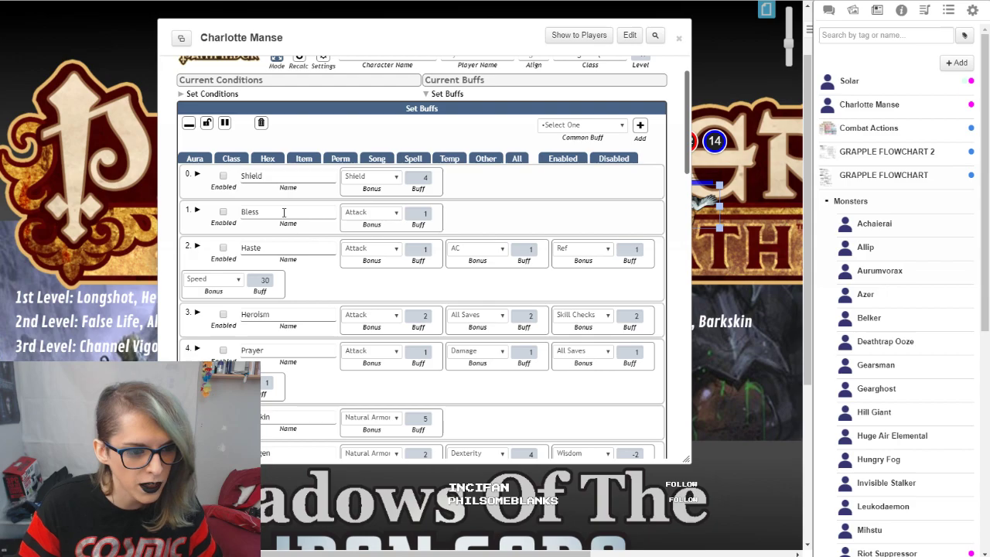
pyautogui.scroll(-5, 412, 324)
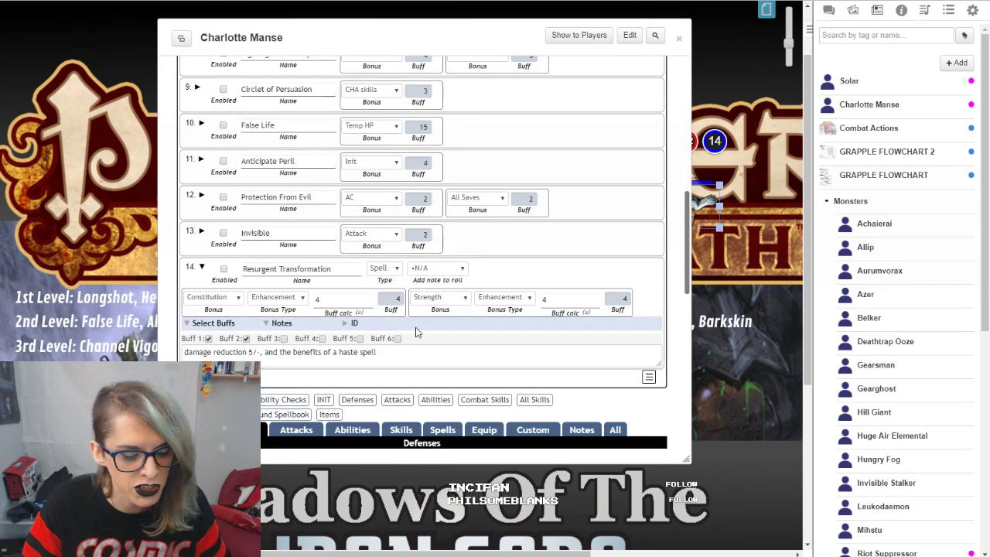
pyautogui.scroll(-12, 412, 325)
pyautogui.scroll(4, 369, 195)
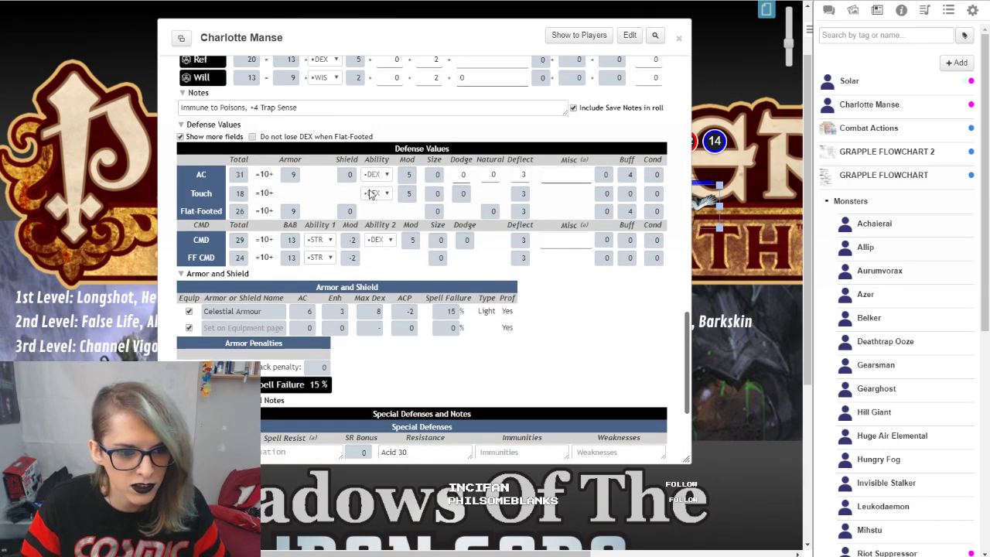
# Step: Inspect the shield, buff and total values in the AC row
pyautogui.click(341, 174)
pyautogui.click(628, 176)
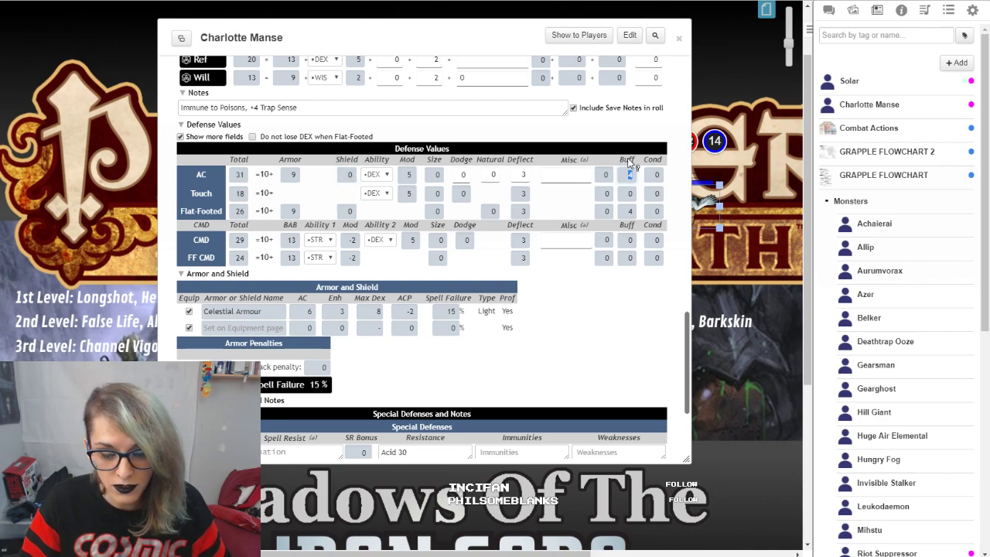
pyautogui.click(237, 175)
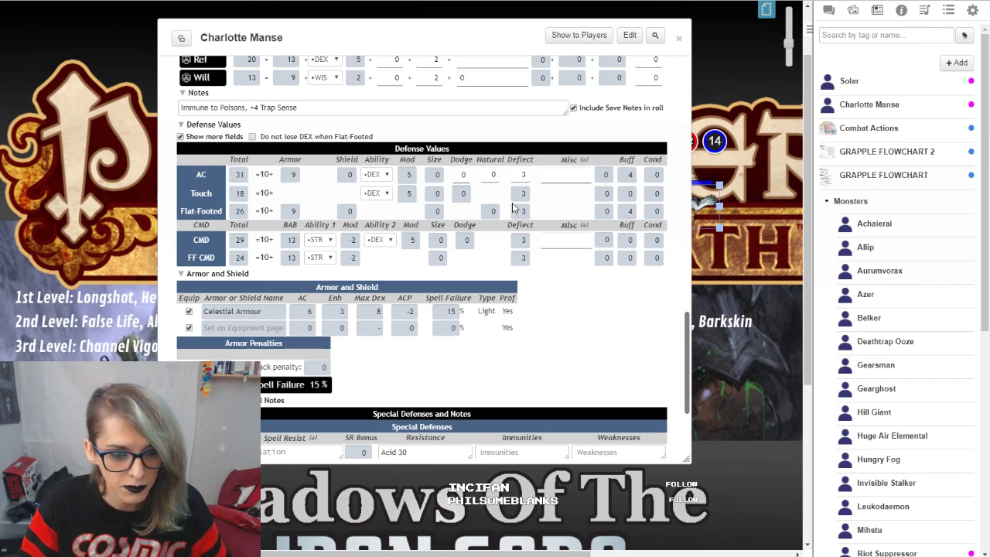
# Step: Expand the Shield buff's details and examine its bonus and bonus type options, leaving them as they are
pyautogui.scroll(5, 487, 304)
pyautogui.scroll(5, 487, 304)
pyautogui.scroll(5, 354, 256)
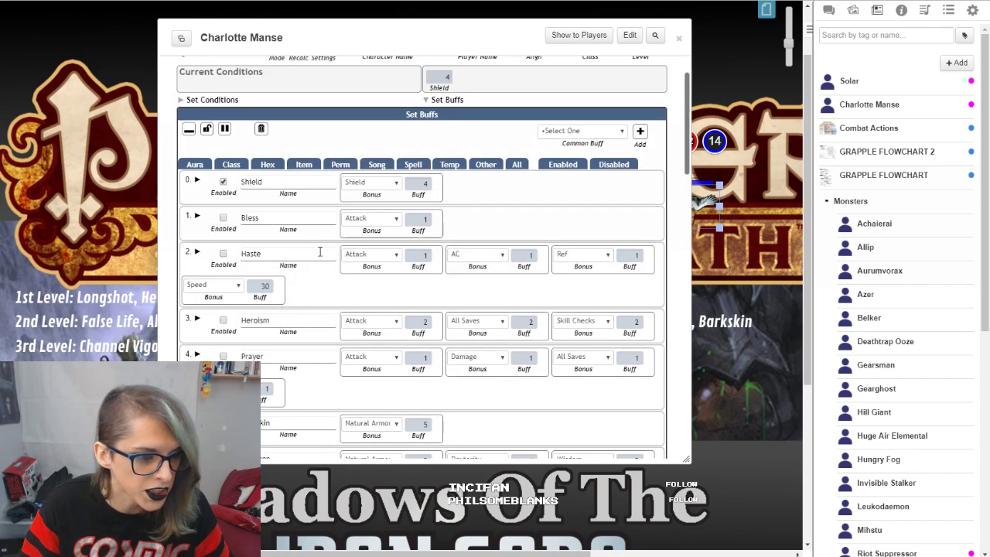
pyautogui.click(196, 180)
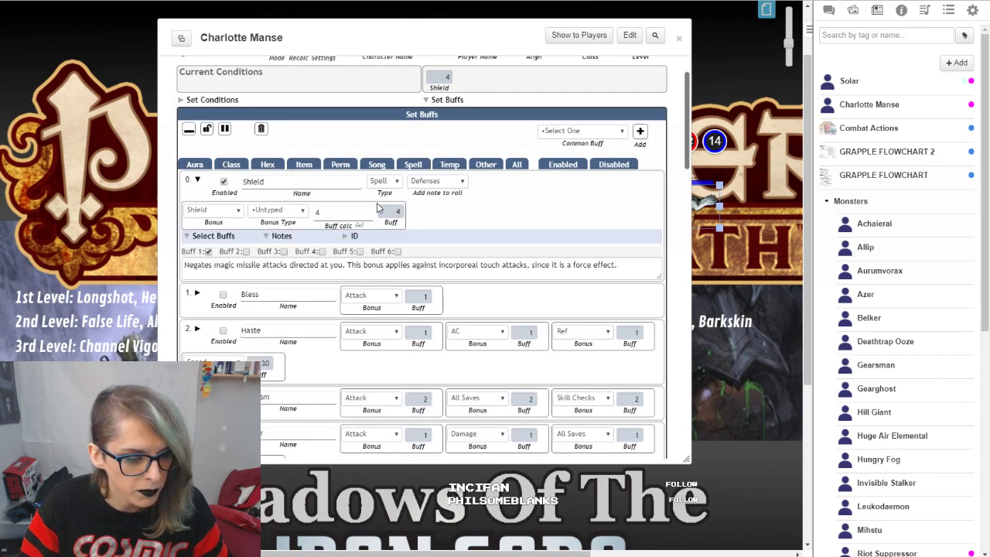
pyautogui.click(225, 209)
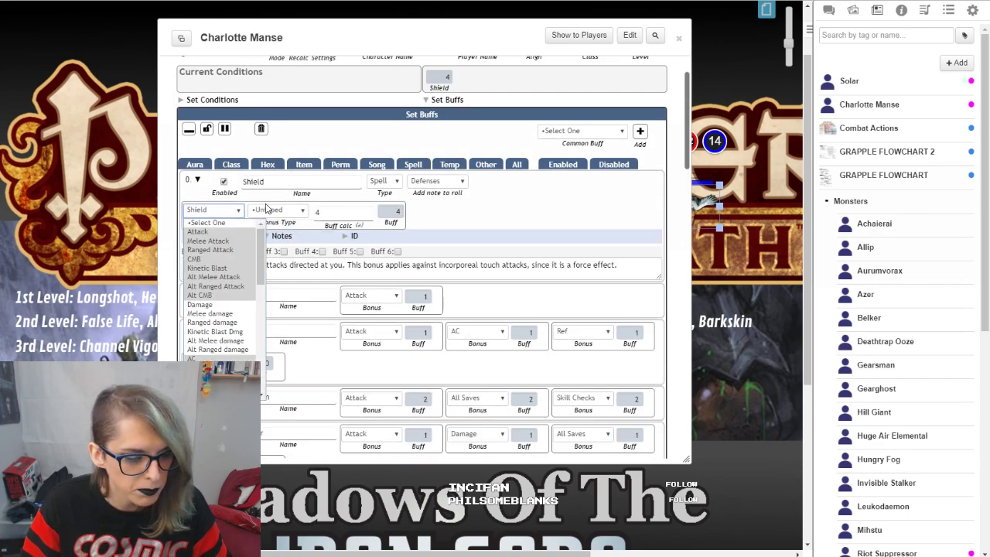
pyautogui.click(267, 211)
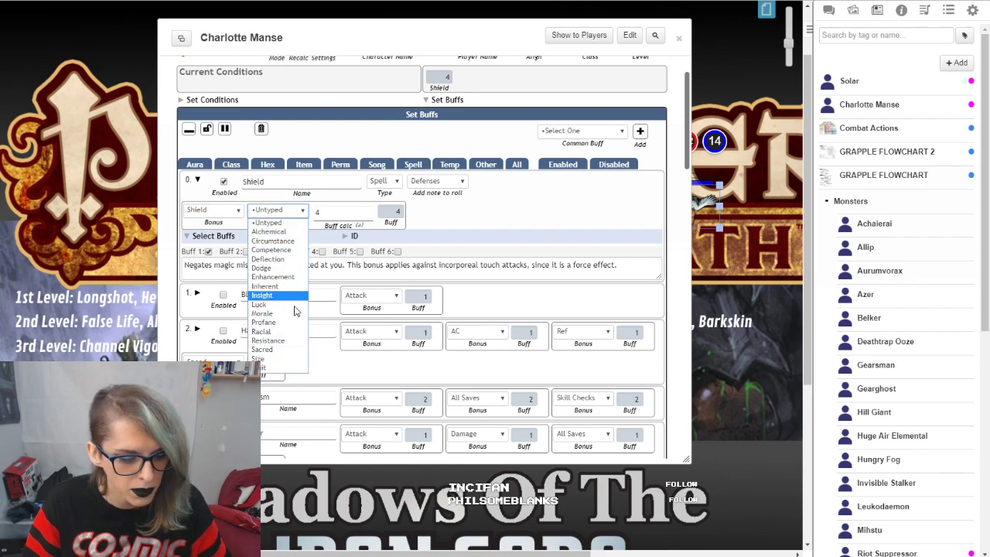
pyautogui.click(609, 174)
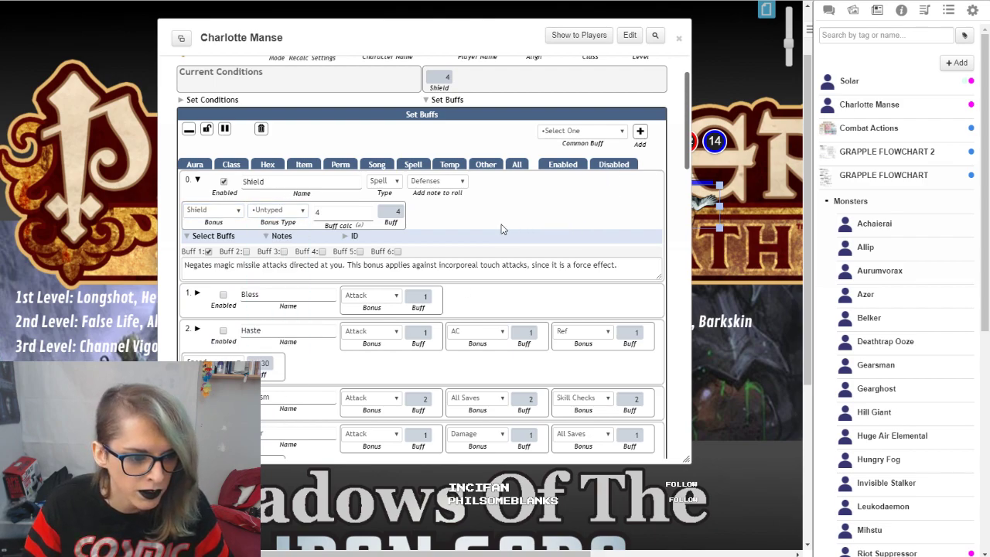
pyautogui.click(197, 179)
# Step: Enable the Barkskin, Fighting Defensively and Invisible buffs in the Set Buffs list
pyautogui.scroll(-1, 225, 283)
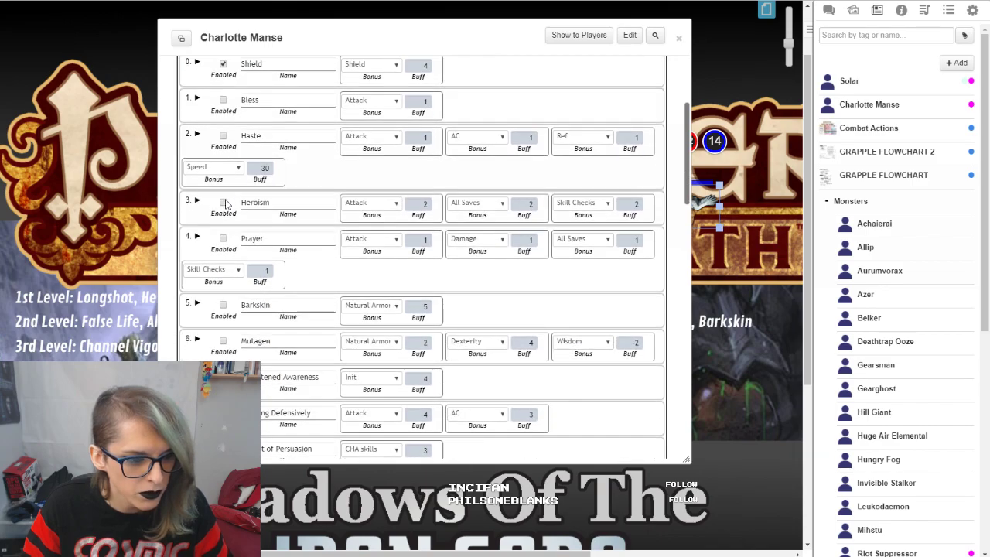
pyautogui.scroll(-2, 230, 282)
pyautogui.click(224, 249)
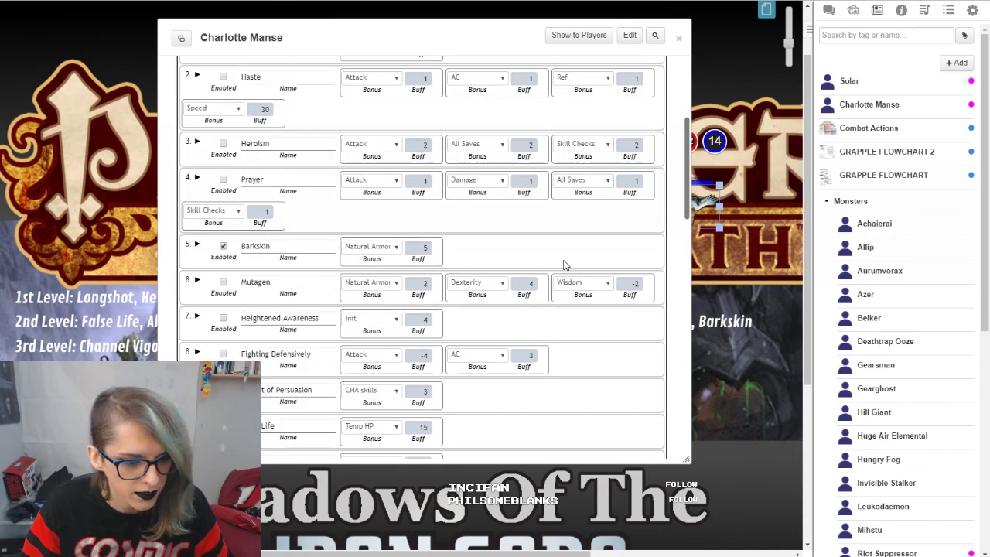
pyautogui.scroll(-4, 232, 269)
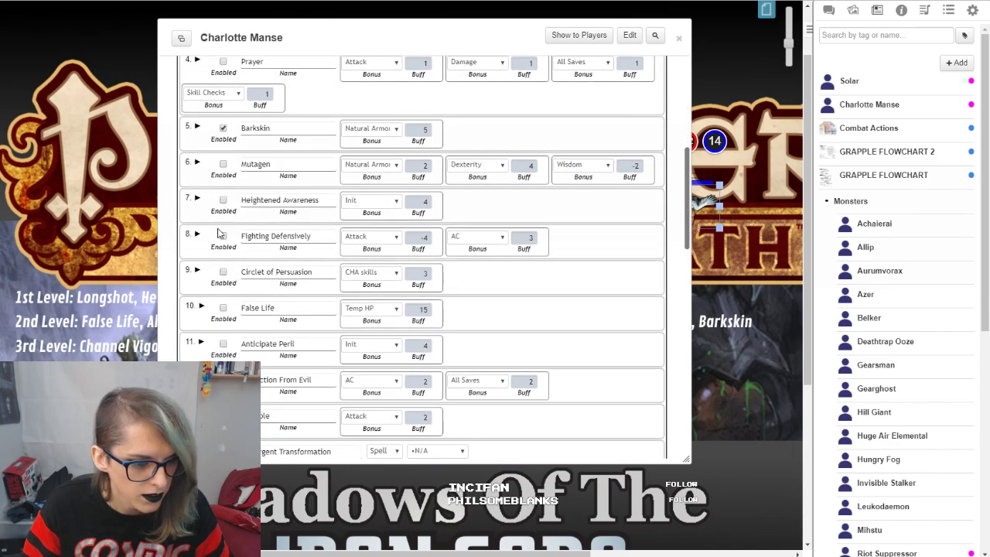
pyautogui.scroll(-2, 219, 233)
pyautogui.click(223, 177)
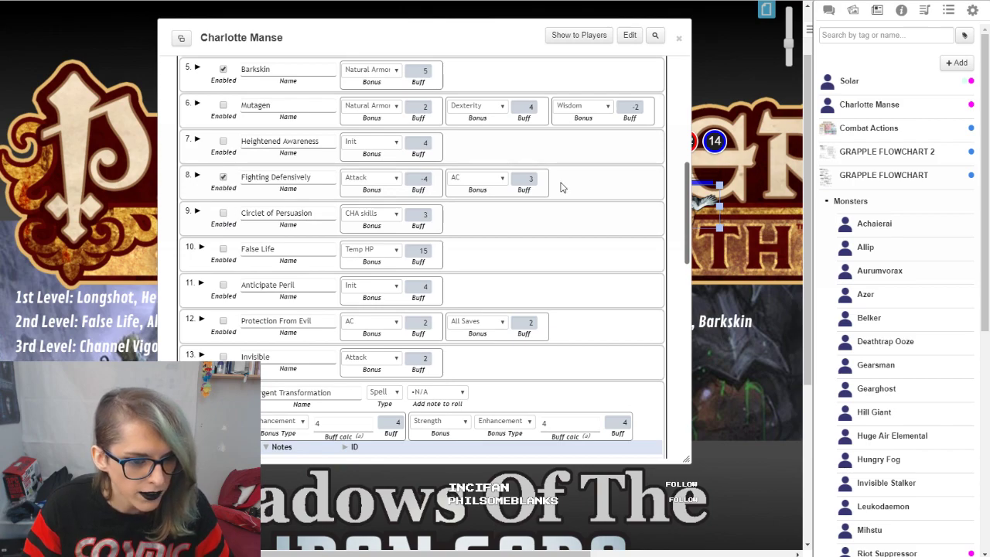
pyautogui.scroll(-2, 209, 229)
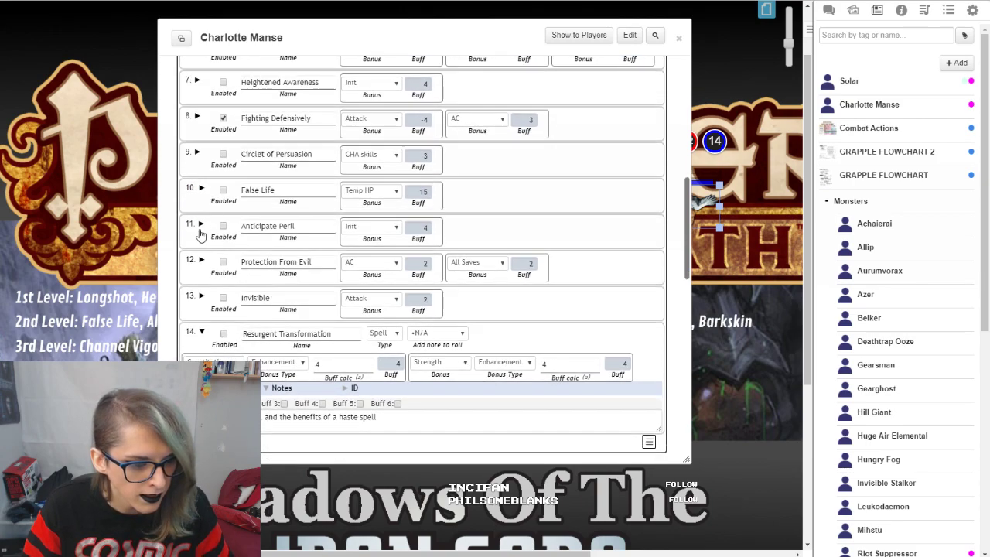
pyautogui.click(223, 298)
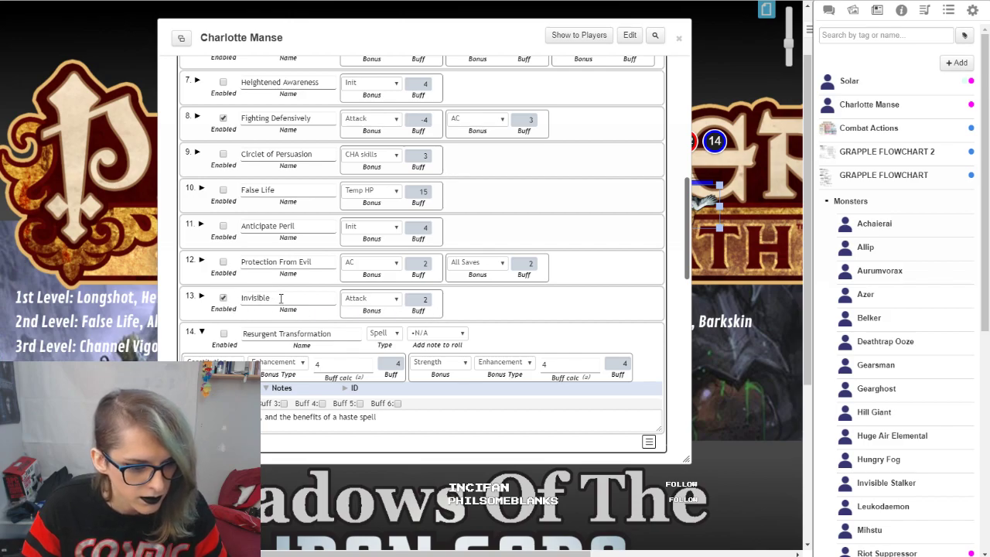
# Step: Inspect the AC total and buff values in the Defense Values table
pyautogui.scroll(-12, 371, 324)
pyautogui.scroll(1, 476, 344)
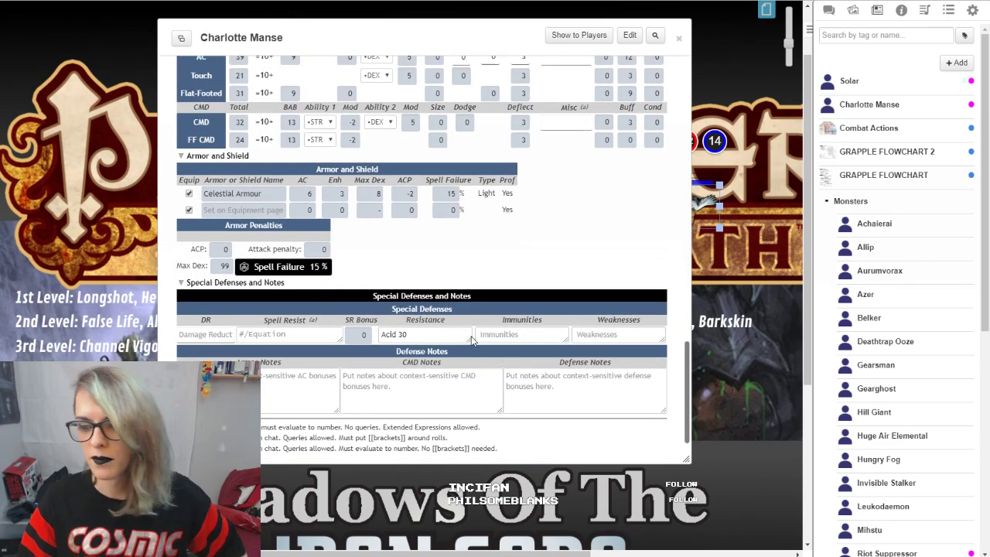
pyautogui.scroll(1, 472, 345)
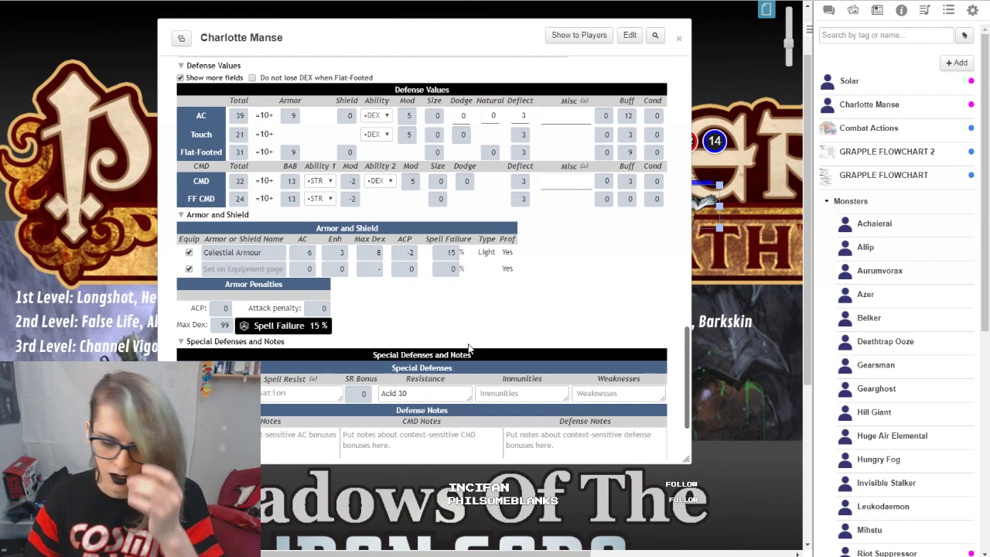
pyautogui.doubleClick(237, 116)
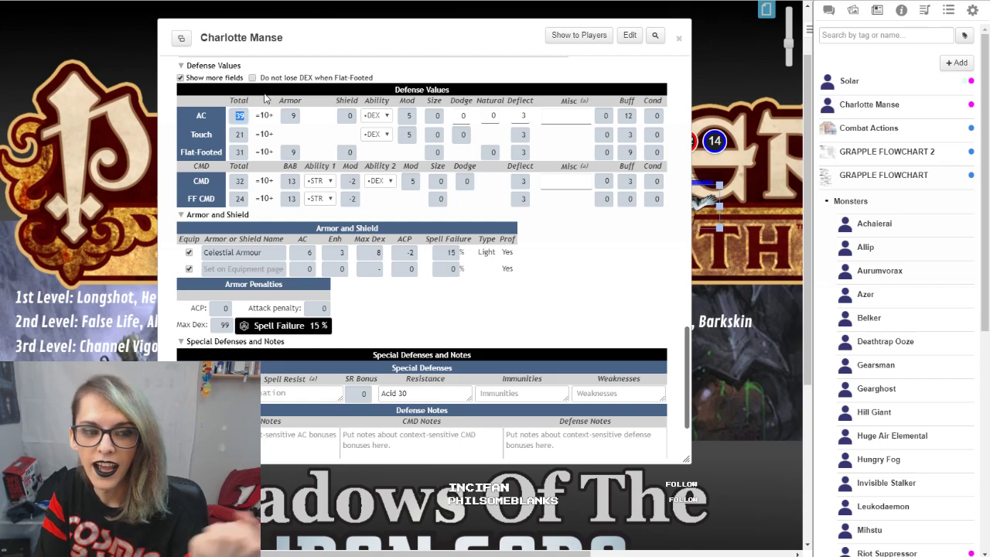
pyautogui.scroll(4, 608, 347)
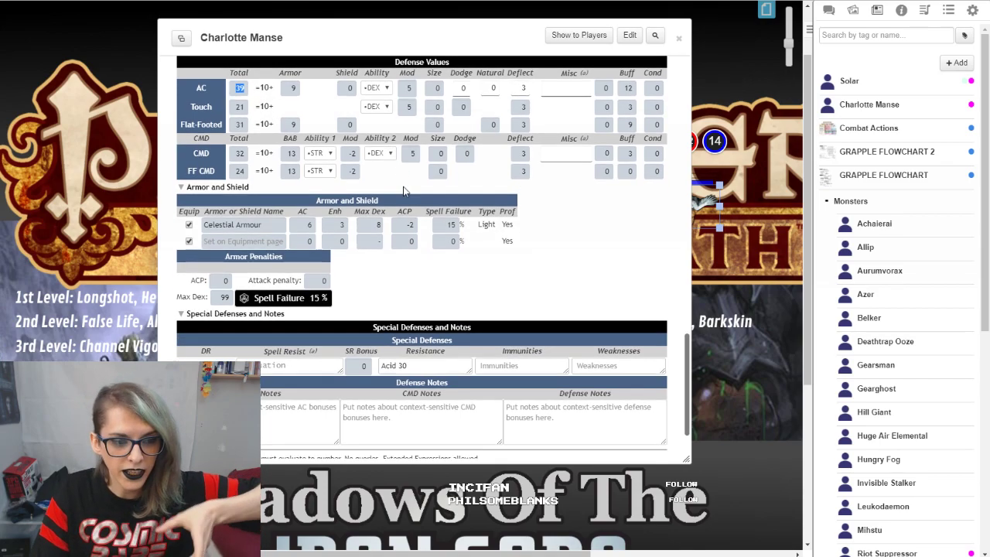
# Step: Return to the Set Buffs section and filter the list to show only Item buffs
pyautogui.scroll(15, 609, 347)
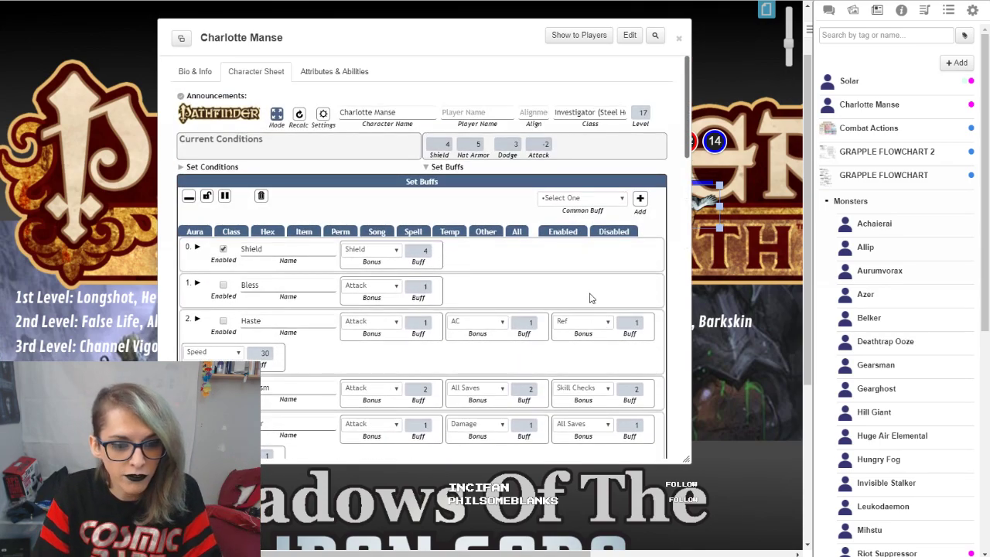
pyautogui.scroll(-1, 516, 218)
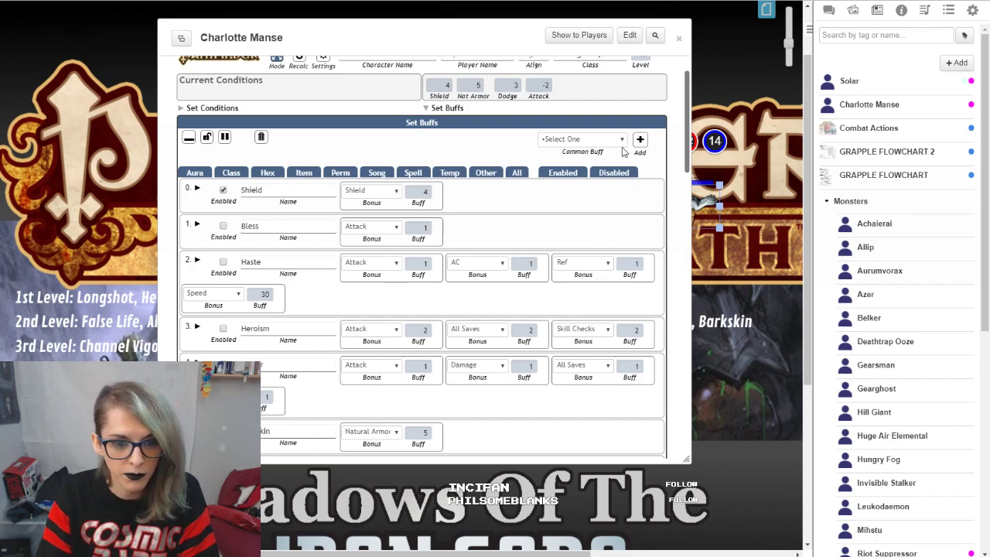
pyautogui.scroll(-6, 345, 240)
pyautogui.scroll(6, 345, 240)
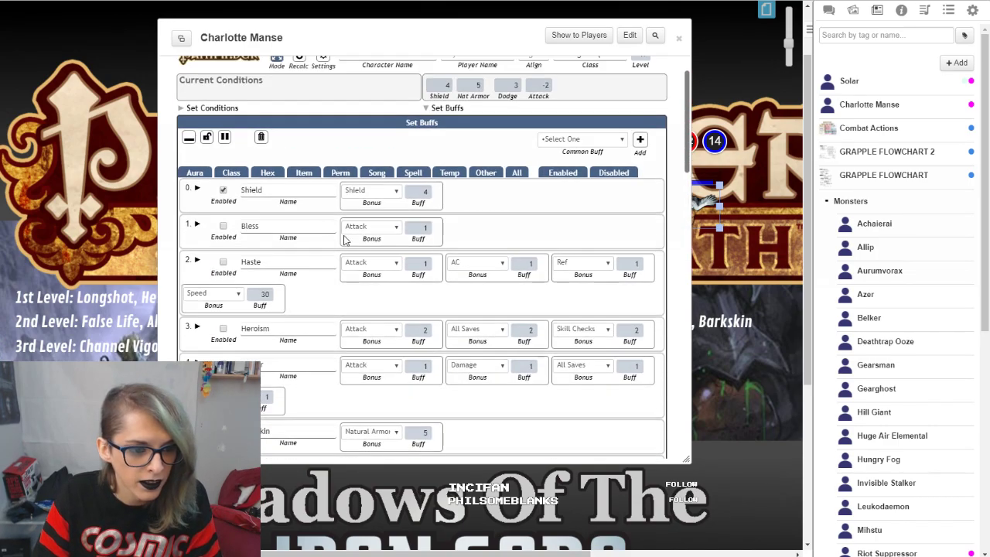
pyautogui.click(300, 173)
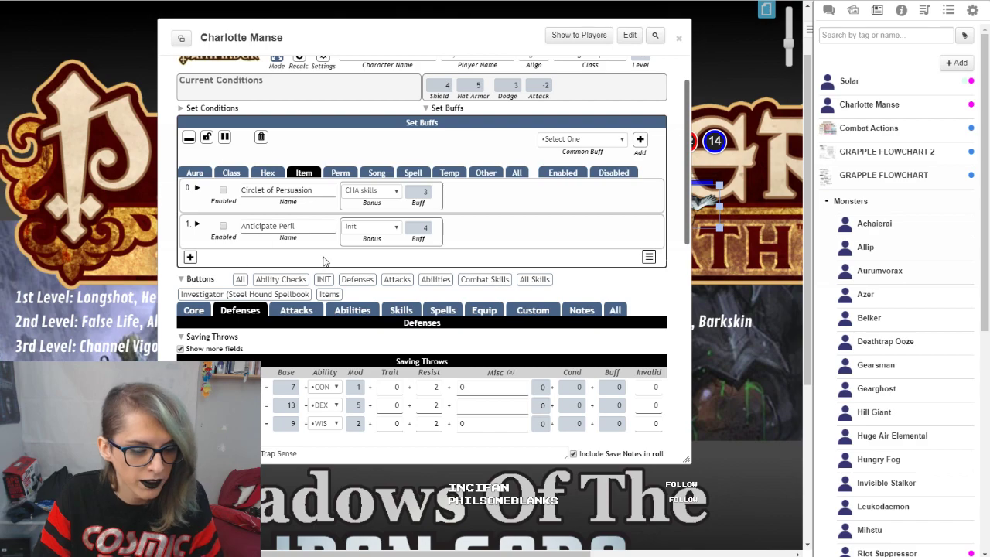
# Step: Enable the Circlet of Persuasion buff, expand its details, and disable it again
pyautogui.click(223, 189)
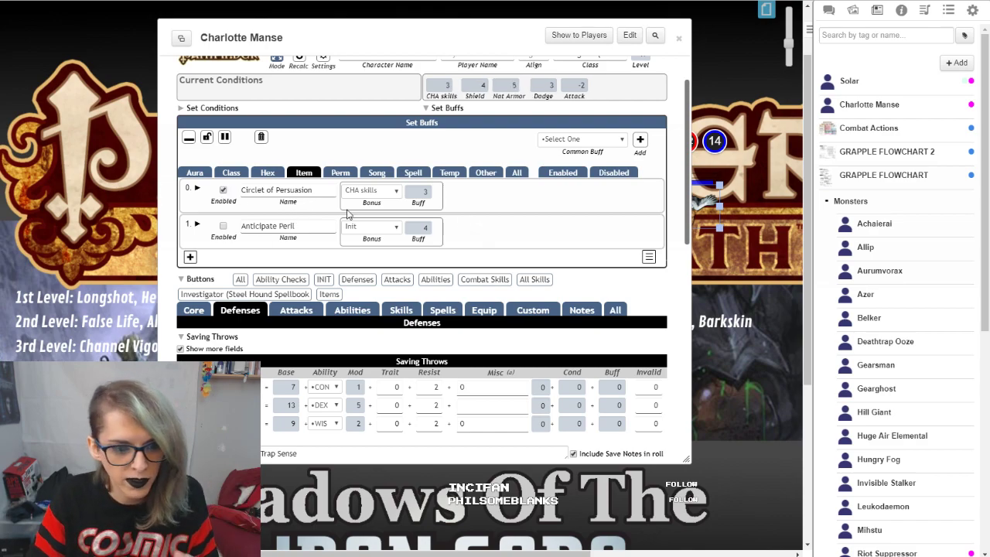
pyautogui.click(197, 188)
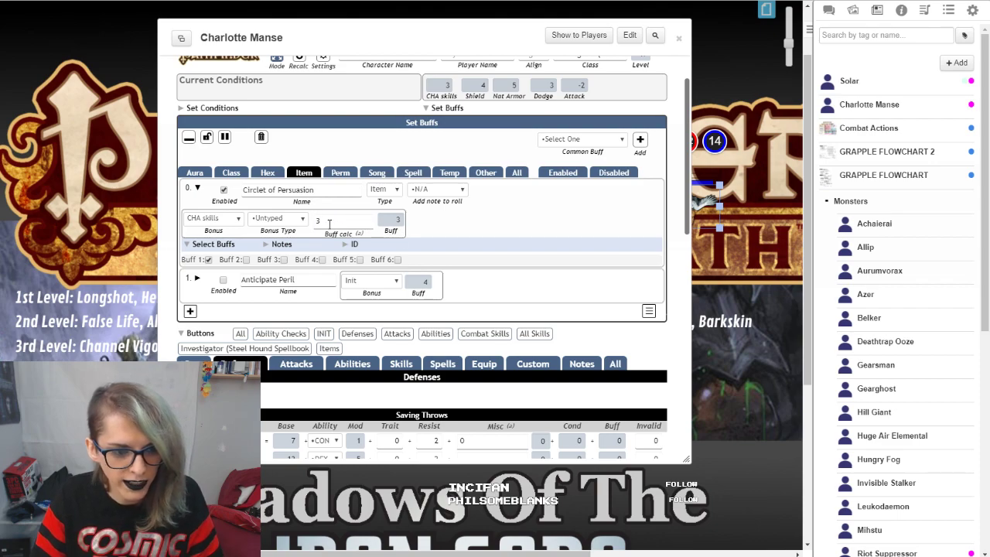
pyautogui.click(224, 192)
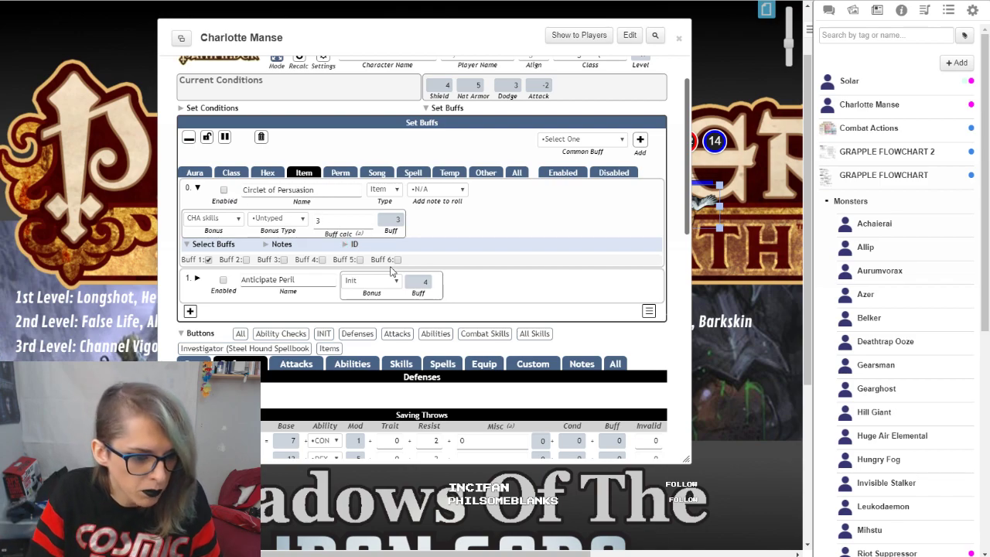
# Step: Expand the Anticipate Peril buff, change its type to Spell, and filter the list to Spell buffs
pyautogui.click(191, 285)
pyautogui.click(275, 309)
pyautogui.click(274, 311)
pyautogui.click(508, 309)
pyautogui.click(430, 280)
pyautogui.click(391, 283)
pyautogui.click(391, 283)
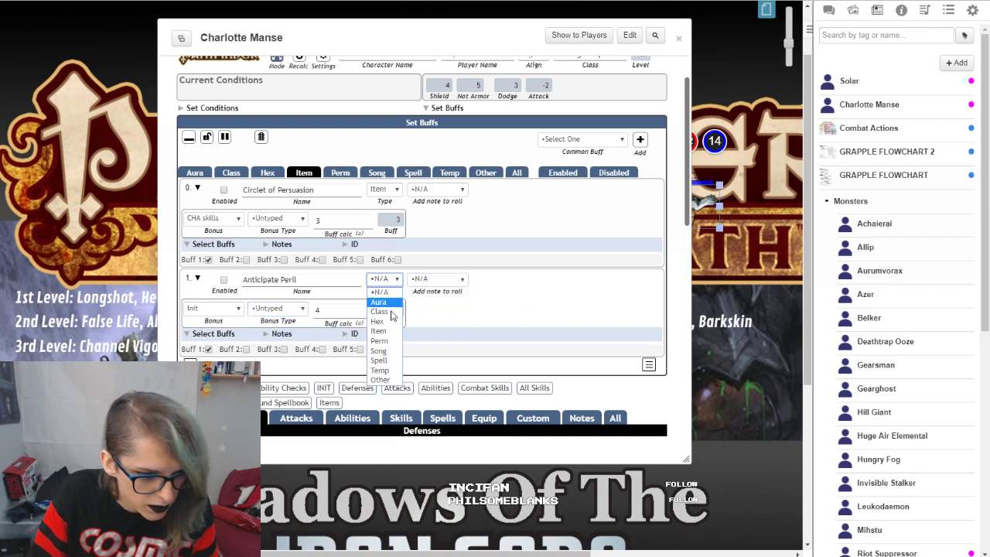
pyautogui.click(383, 362)
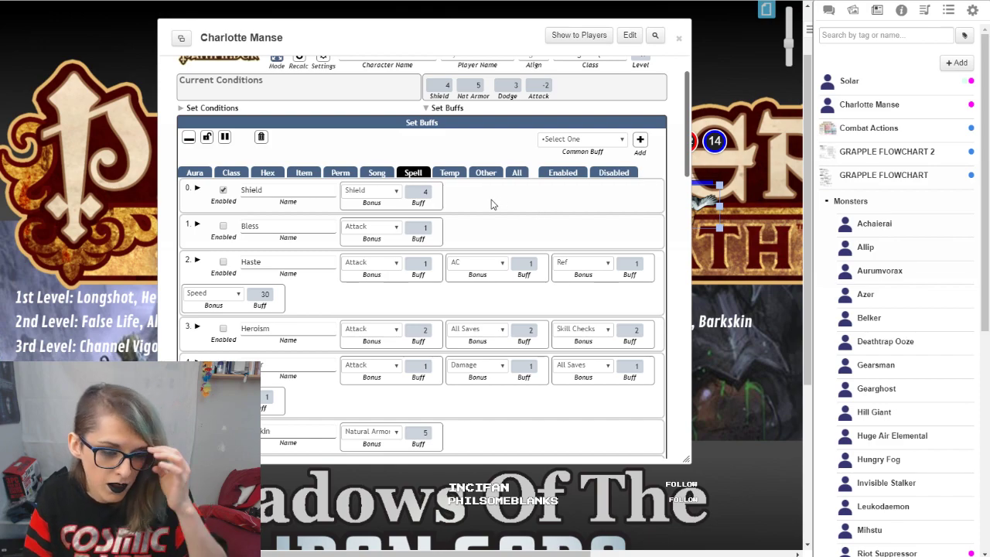
# Step: Add the Shield of Faith common buff to the character's buffs
pyautogui.click(569, 139)
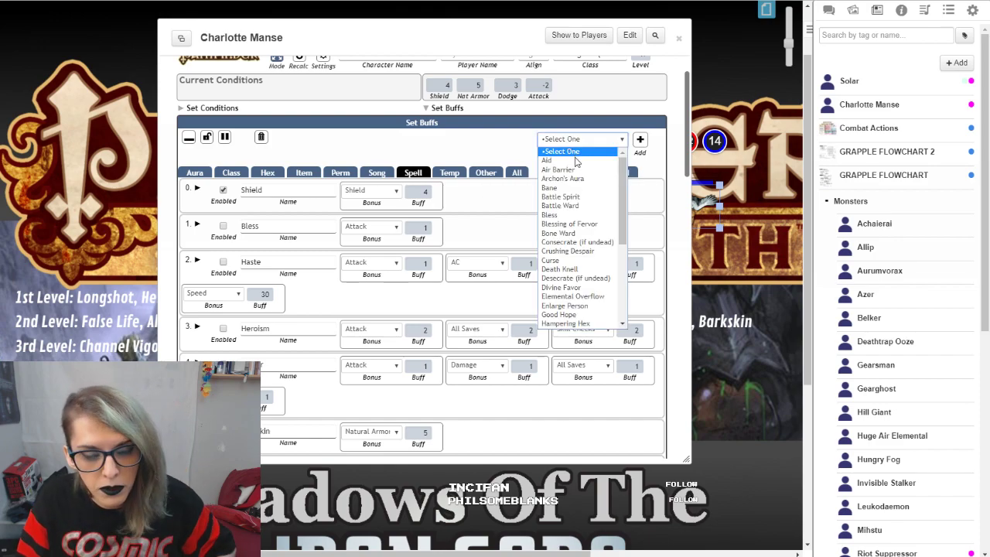
pyautogui.scroll(-4, 578, 232)
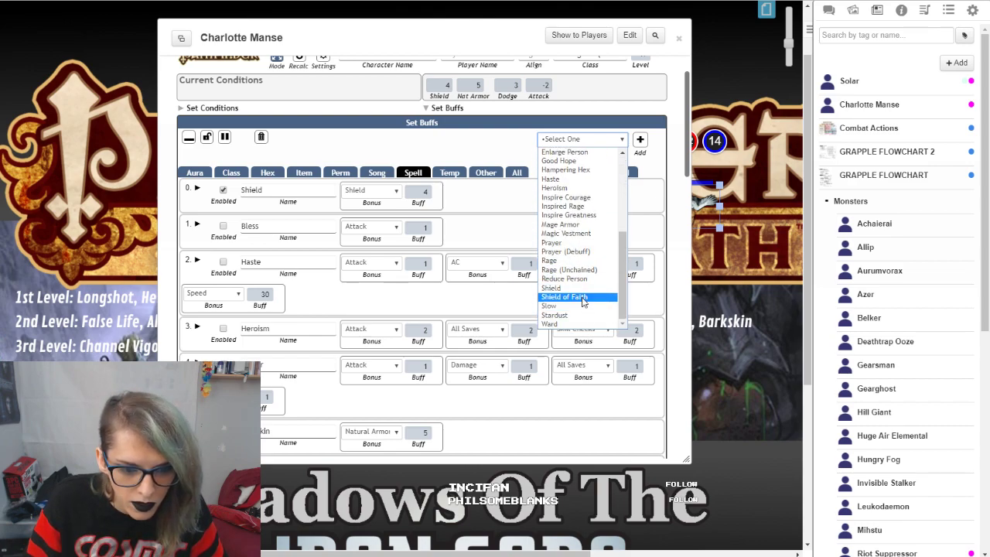
pyautogui.click(583, 298)
pyautogui.click(635, 145)
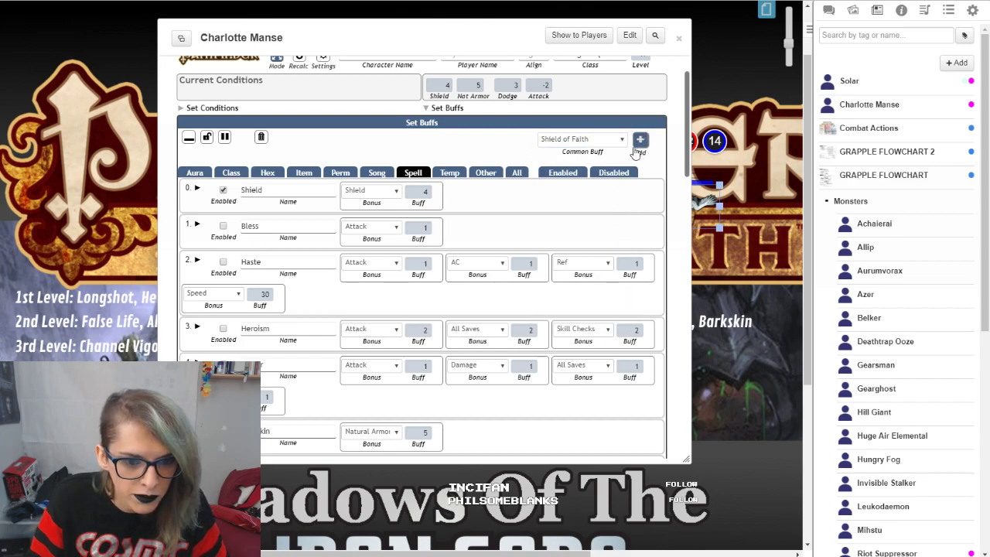
# Step: Examine the new Shield of Faith buff's calculation formula and the summary of active buffs
pyautogui.scroll(-10, 452, 297)
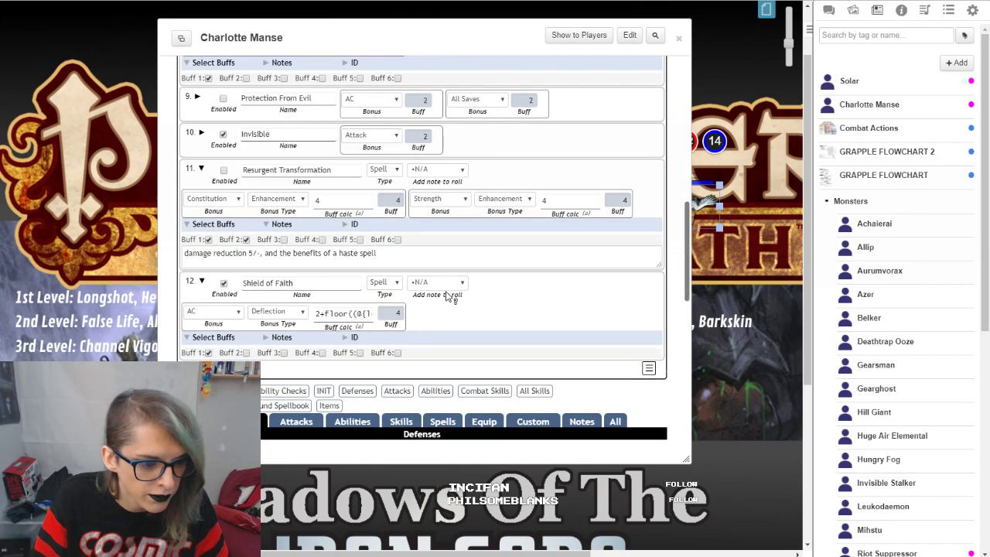
pyautogui.scroll(-1, 284, 308)
pyautogui.moveTo(336, 255); pyautogui.dragTo(398, 265)
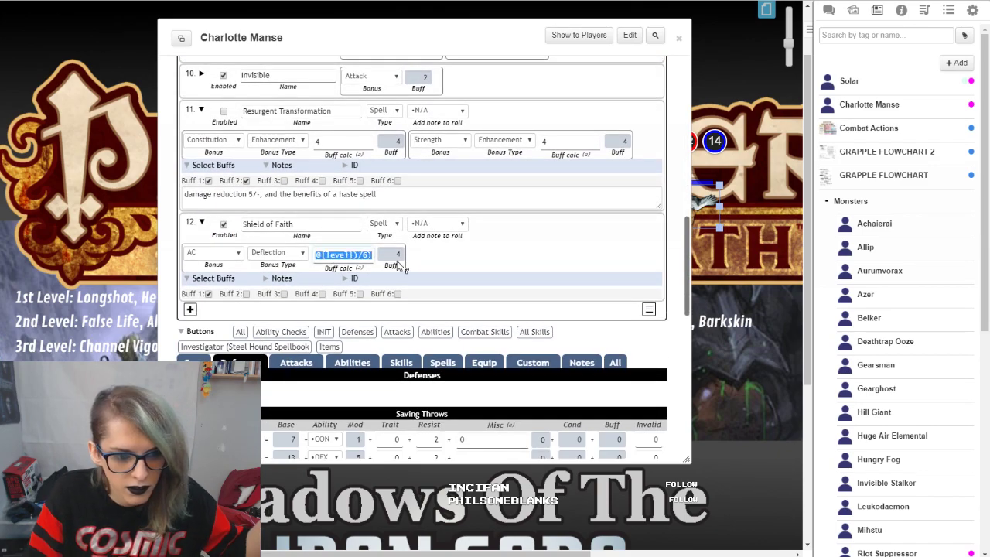
pyautogui.click(477, 267)
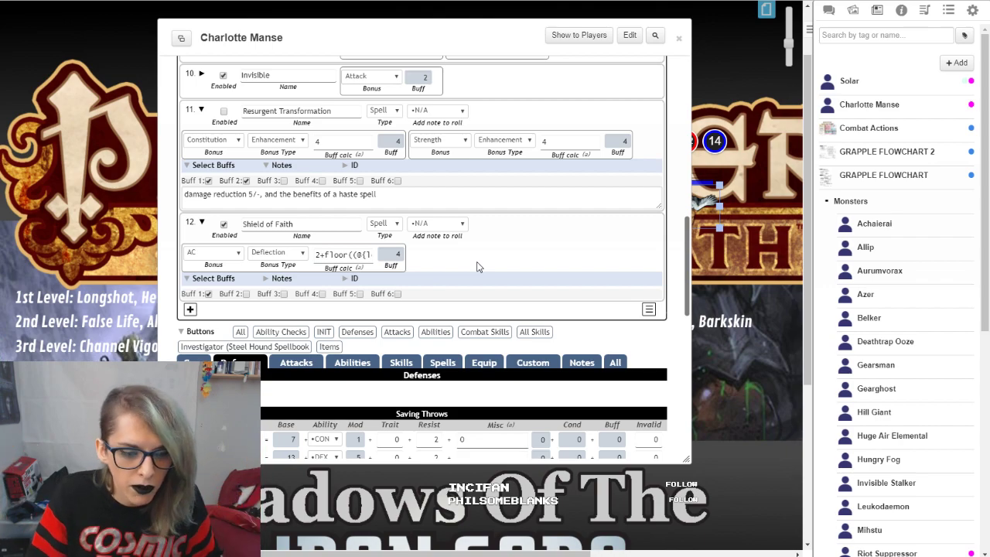
pyautogui.moveTo(328, 254); pyautogui.dragTo(394, 256)
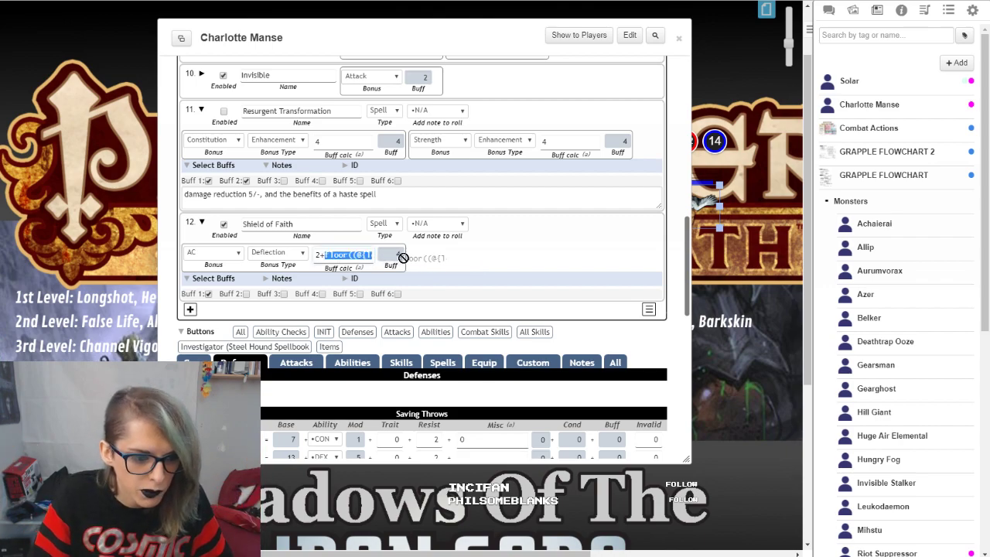
pyautogui.click(564, 245)
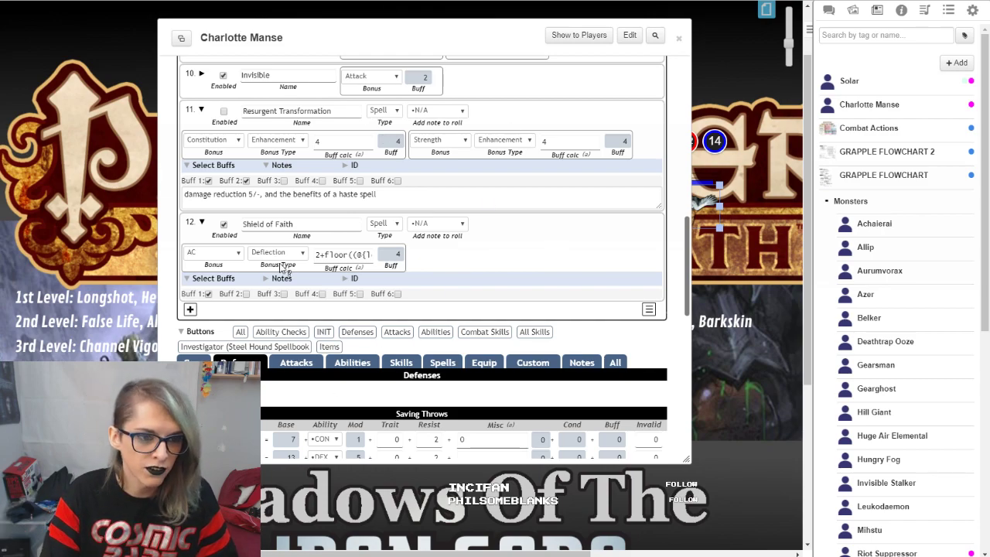
pyautogui.scroll(3, 633, 299)
pyautogui.scroll(5, 633, 299)
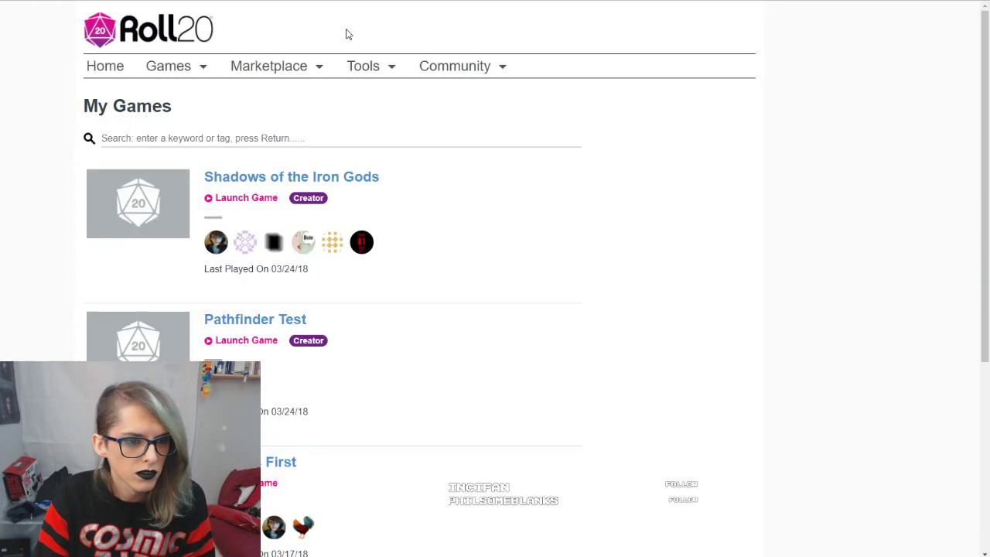
# Step: Switch to the other Roll20 game and open its journal of characters and handouts
pyautogui.scroll(-15, 526, 174)
pyautogui.scroll(15, 527, 173)
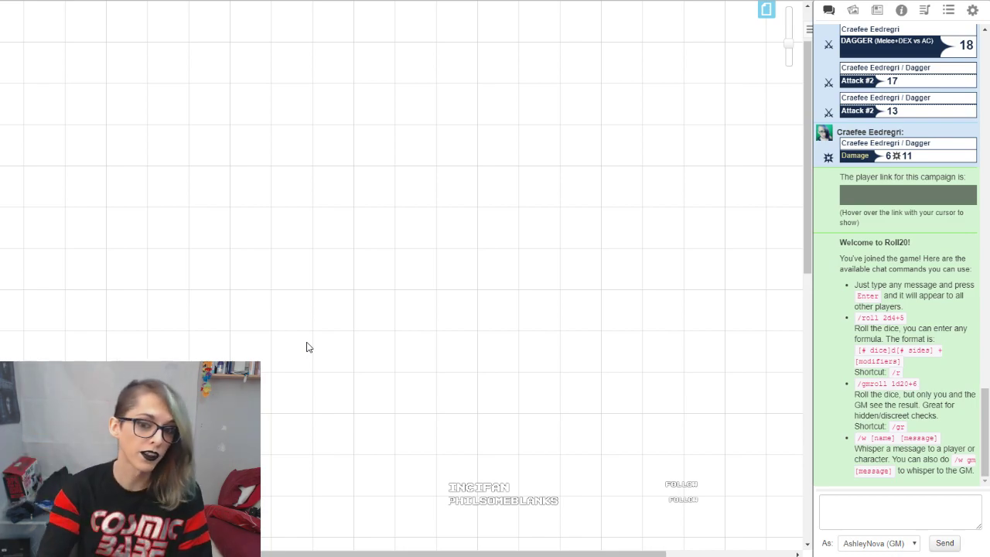
pyautogui.click(876, 8)
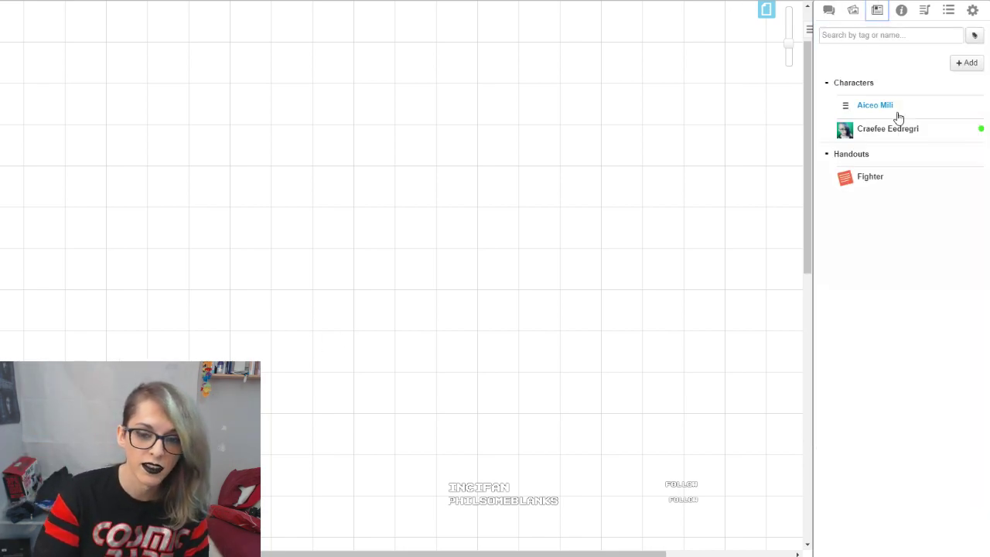
# Step: Open the Magus character's sheet and show its main page
pyautogui.click(282, 74)
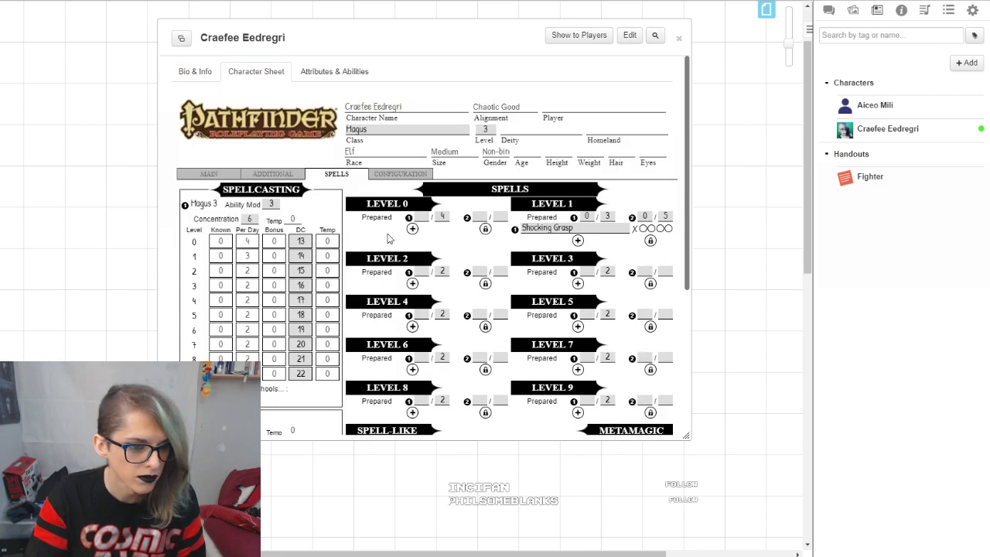
pyautogui.scroll(-3, 388, 239)
pyautogui.scroll(3, 517, 281)
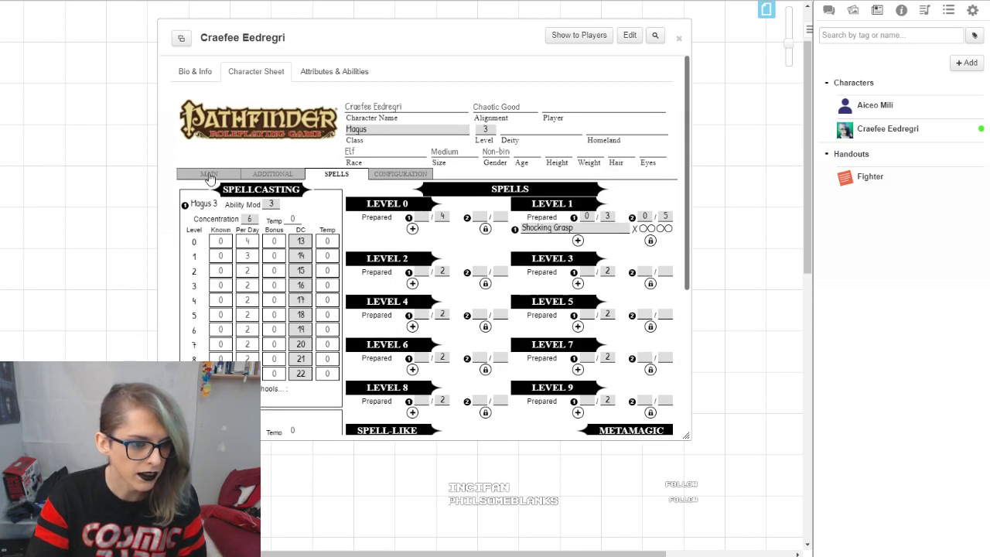
pyautogui.click(209, 174)
# Step: Enlarge the character sheet window and zoom the sheet to 150%
pyautogui.moveTo(684, 435); pyautogui.dragTo(902, 513)
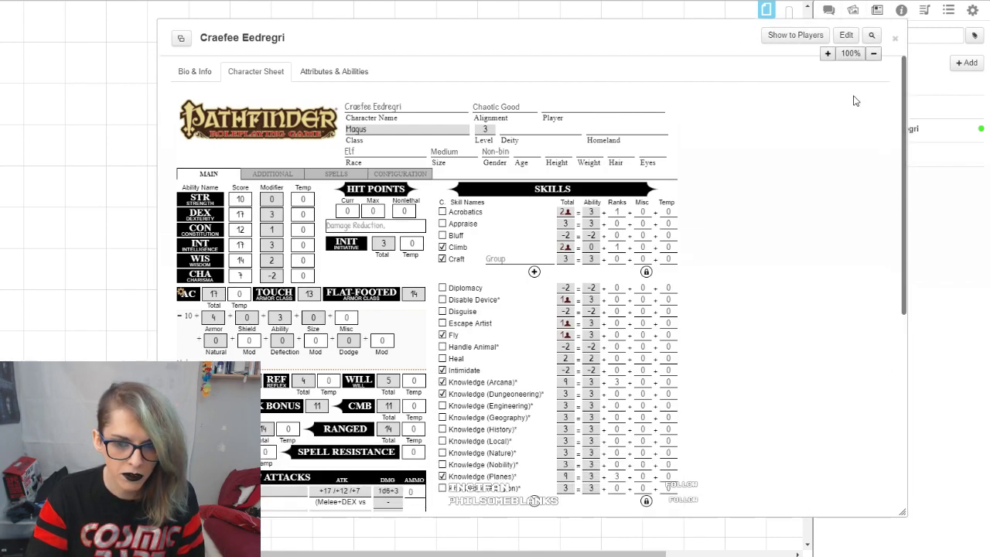
pyautogui.click(827, 53)
pyautogui.click(828, 54)
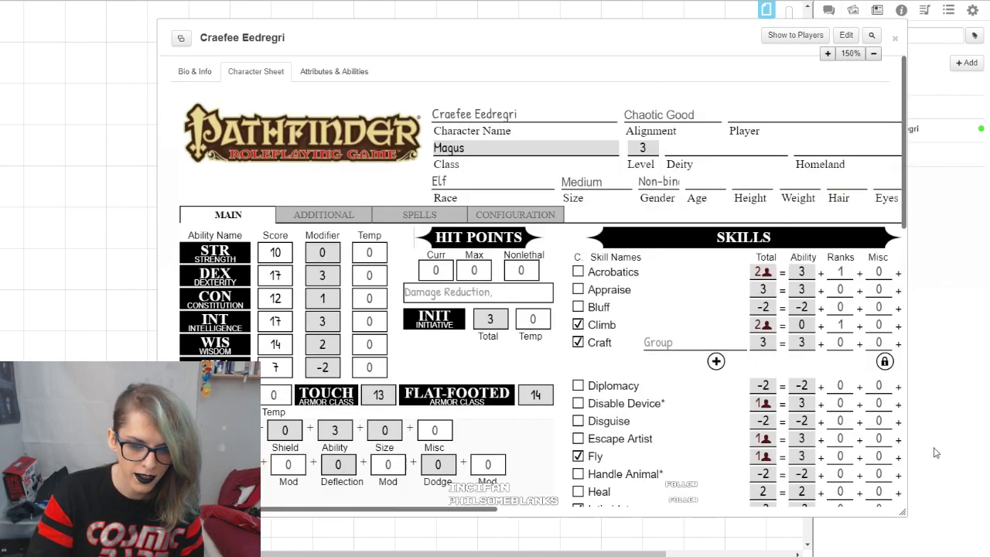
pyautogui.moveTo(902, 511); pyautogui.dragTo(937, 538)
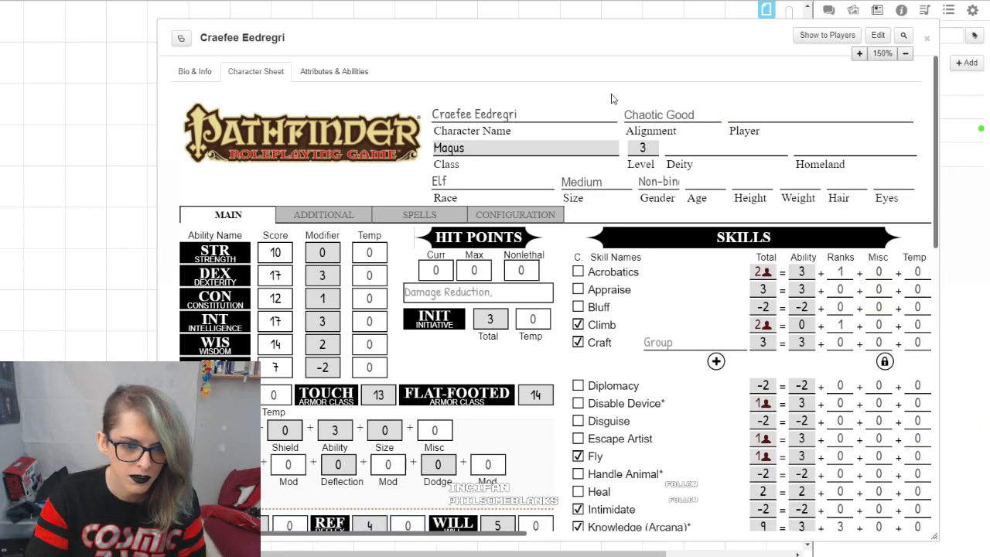
# Step: Collapse the Dagger attack's details and look through the sheet's weapons, defenses and skills
pyautogui.scroll(-5, 497, 214)
pyautogui.scroll(-5, 498, 214)
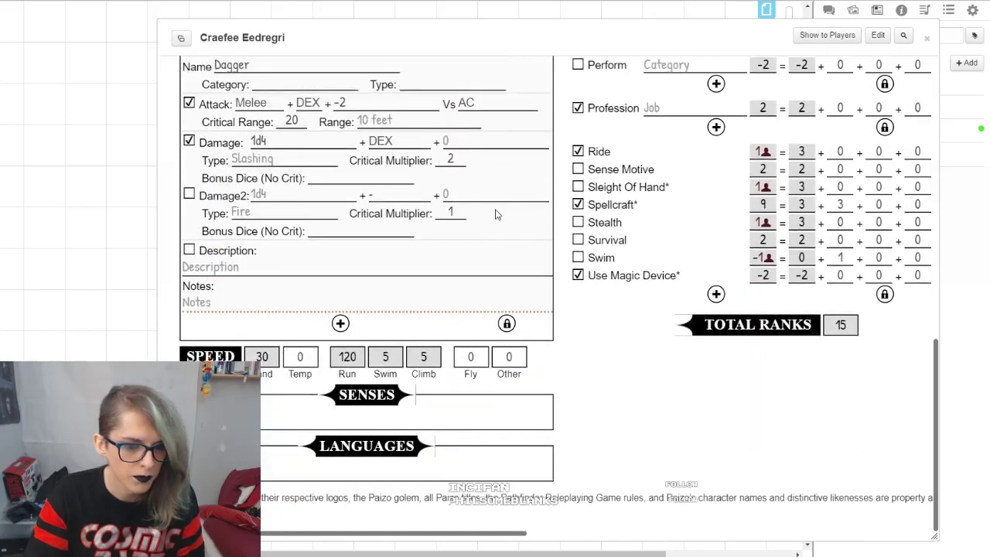
pyautogui.scroll(3, 685, 338)
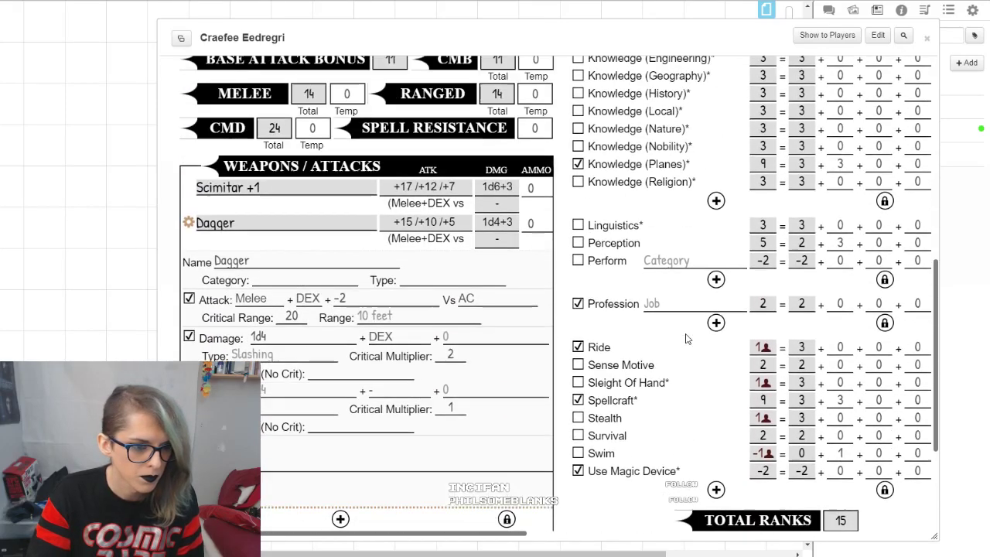
pyautogui.click(207, 266)
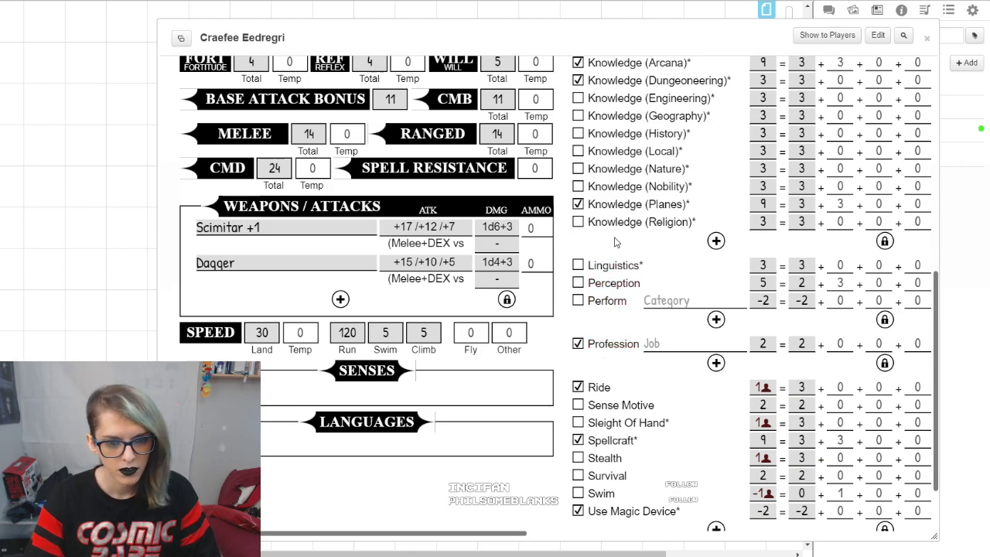
pyautogui.scroll(1, 618, 246)
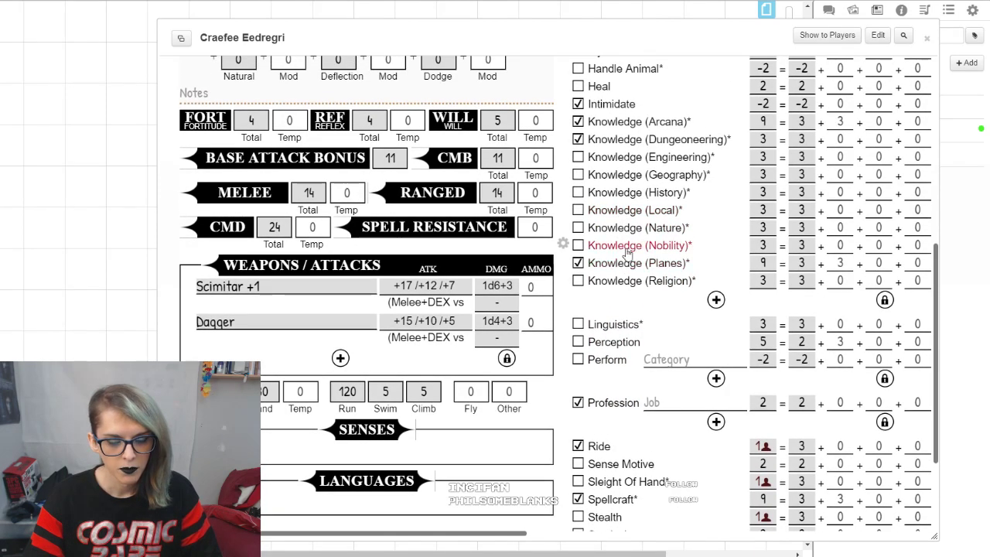
pyautogui.scroll(2, 628, 253)
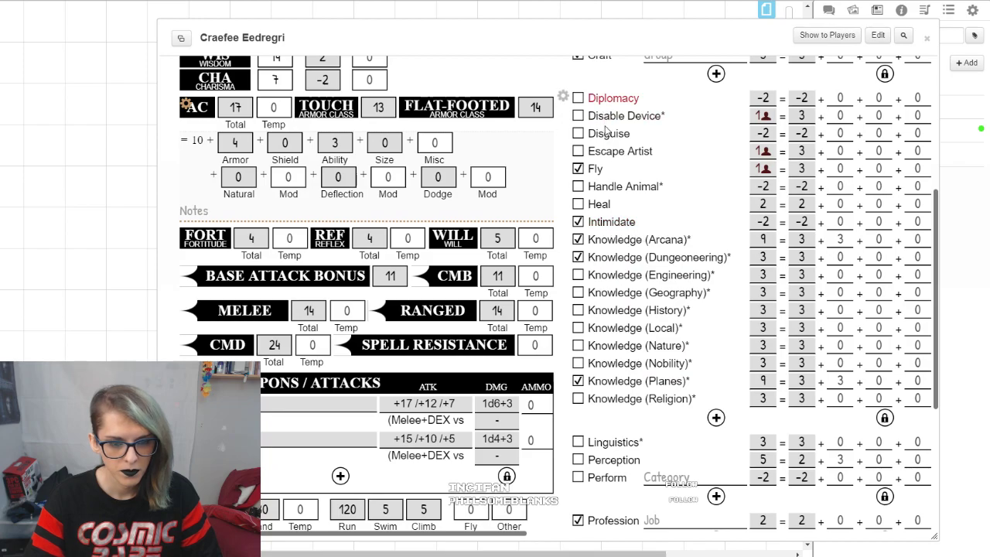
pyautogui.scroll(5, 641, 412)
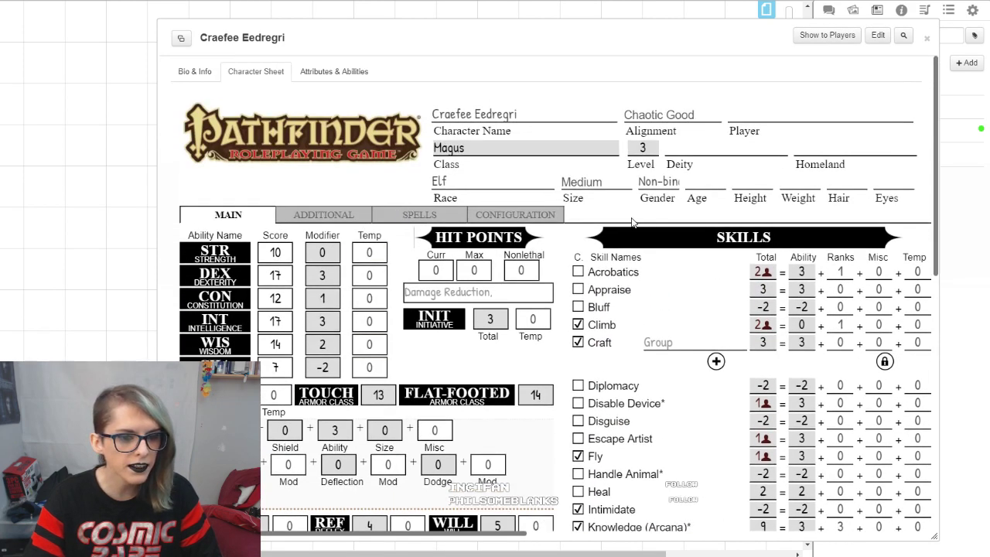
# Step: View the Strength ability's notes field on the main page and hide it again
pyautogui.click(534, 220)
pyautogui.click(223, 219)
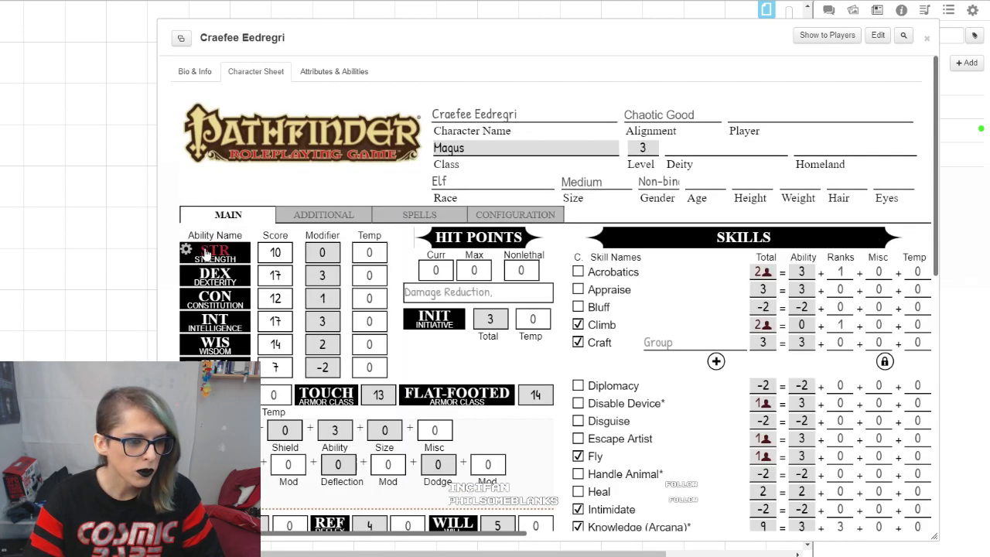
pyautogui.click(185, 249)
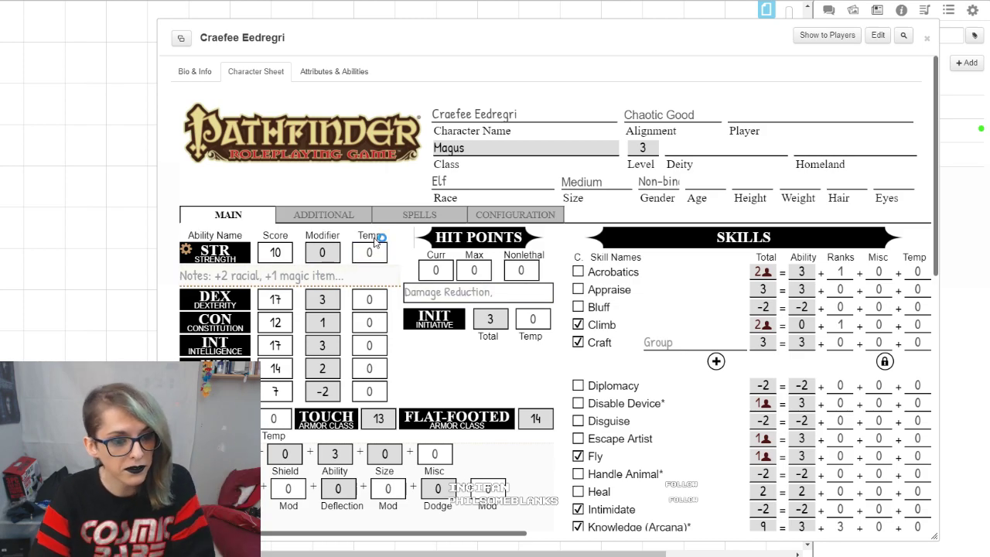
pyautogui.click(186, 250)
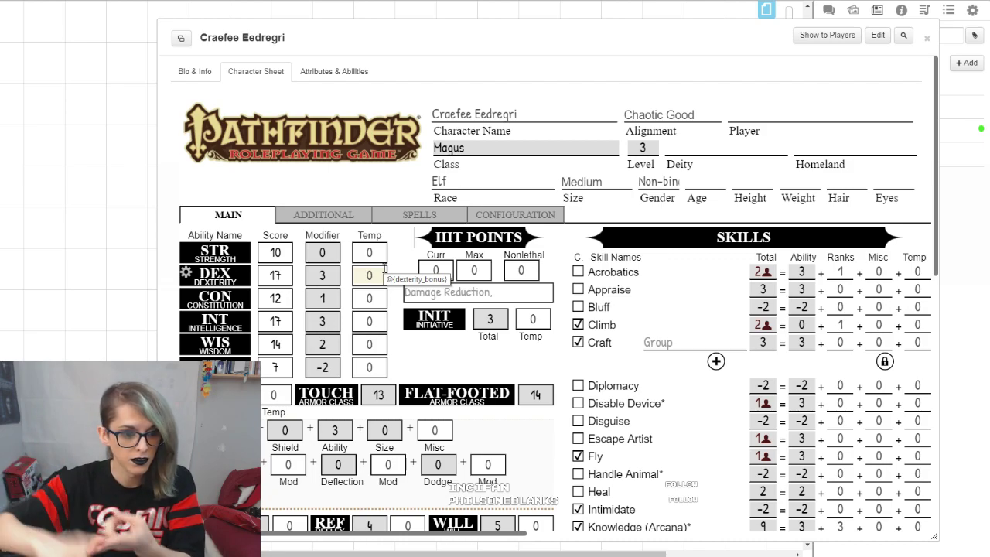
# Step: Try temporary Strength modifiers of -1 and -5, and reset the modifier to 0
pyautogui.doubleClick(370, 252)
pyautogui.write('-1')
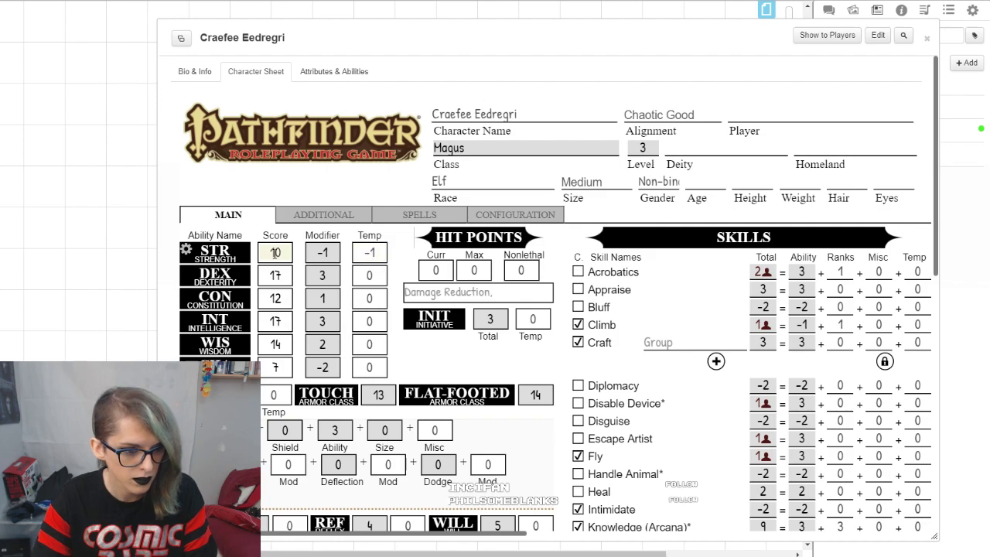
pyautogui.doubleClick(370, 254)
pyautogui.write('-5')
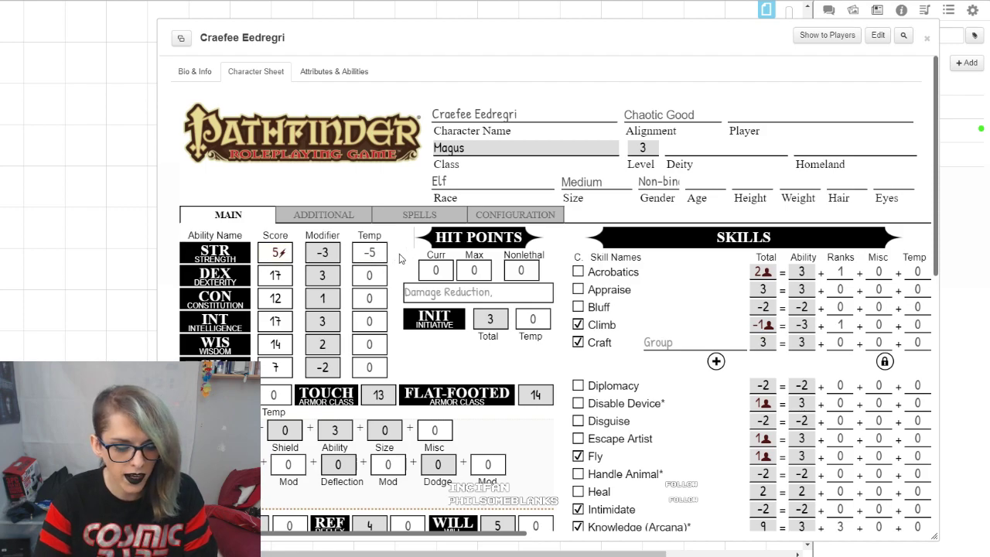
pyautogui.moveTo(378, 254); pyautogui.dragTo(347, 250)
pyautogui.write('0')
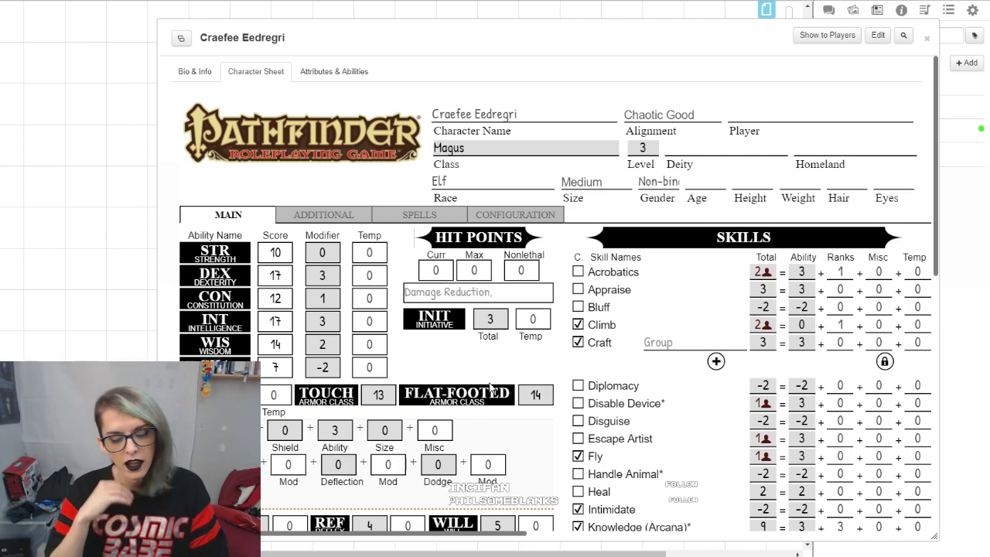
# Step: Set the Magus character's size to Colossal
pyautogui.scroll(-1, 545, 325)
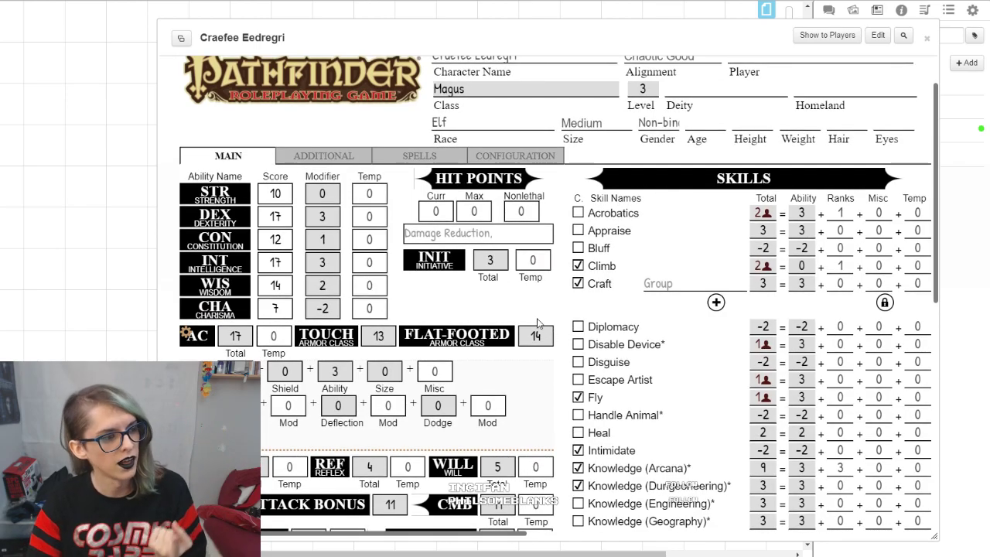
pyautogui.scroll(-5, 539, 323)
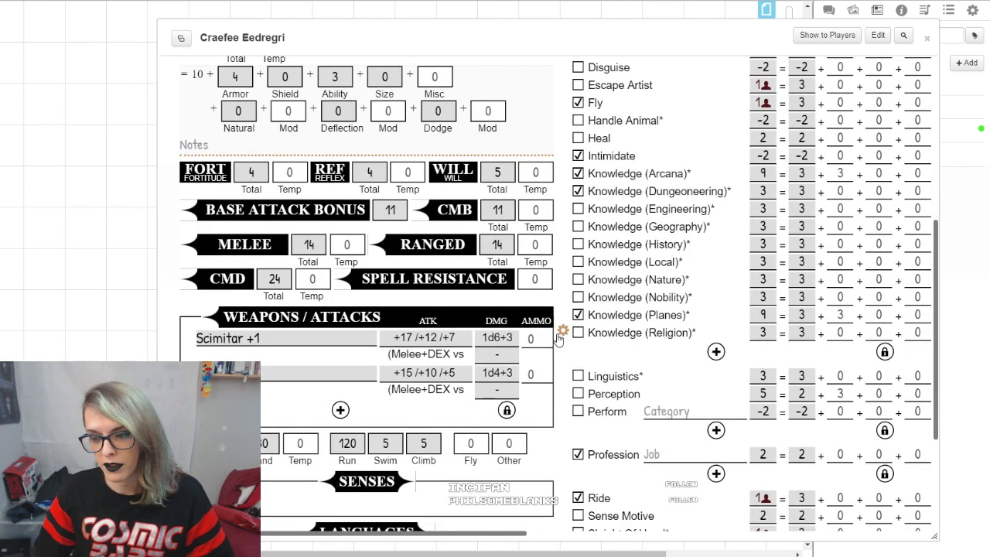
pyautogui.scroll(5, 559, 344)
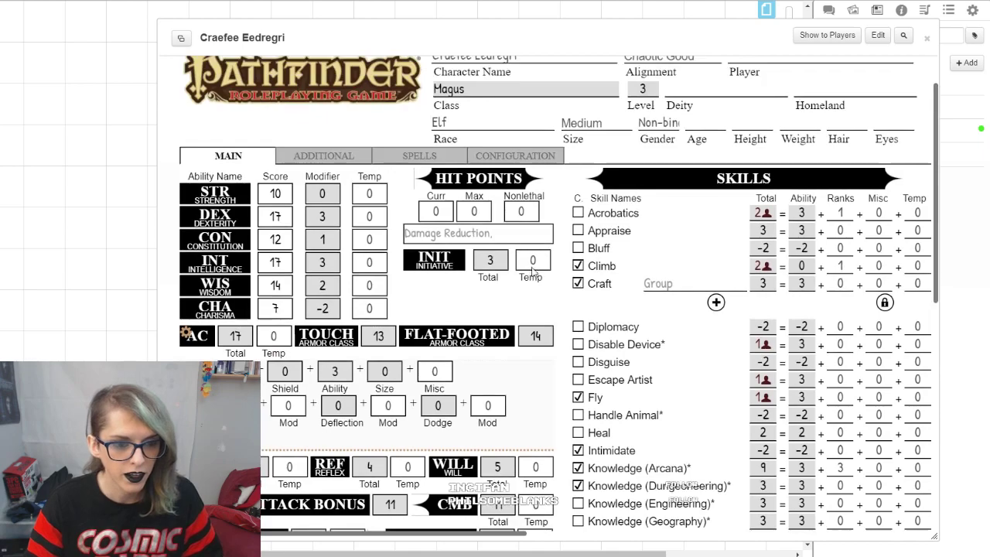
pyautogui.click(588, 123)
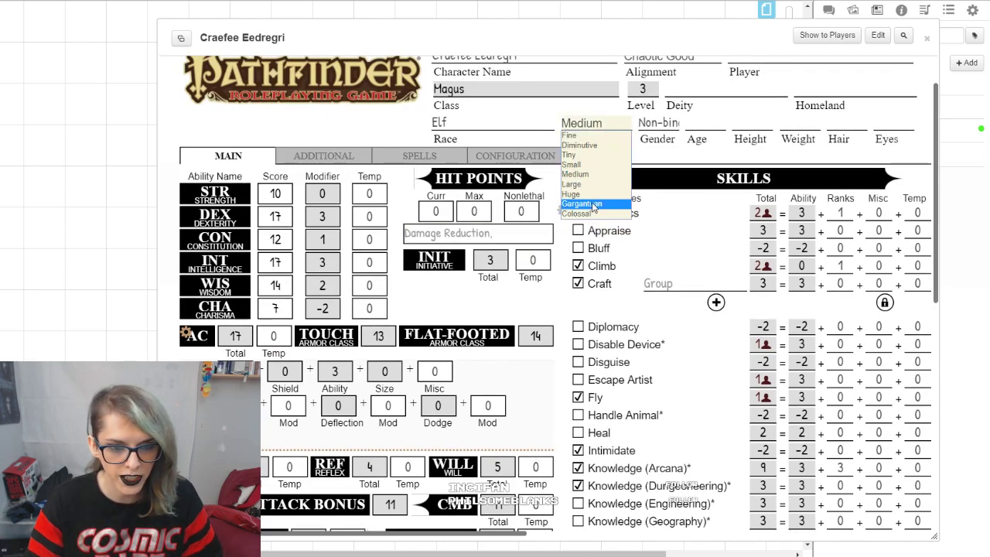
pyautogui.click(595, 214)
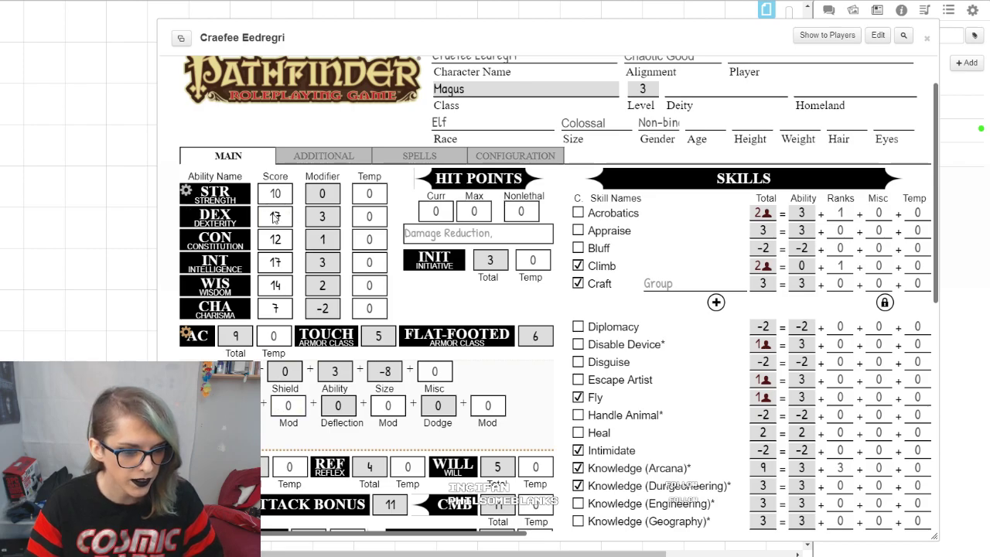
# Step: Roll the Scimitar +1 attack and show its result in the chat beside the sheet
pyautogui.scroll(-3, 406, 350)
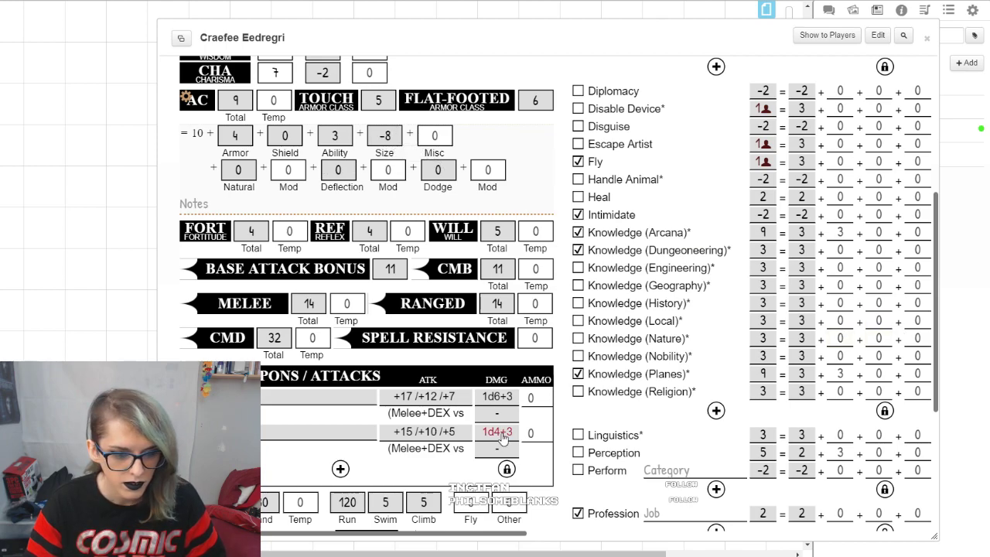
pyautogui.scroll(-1, 534, 429)
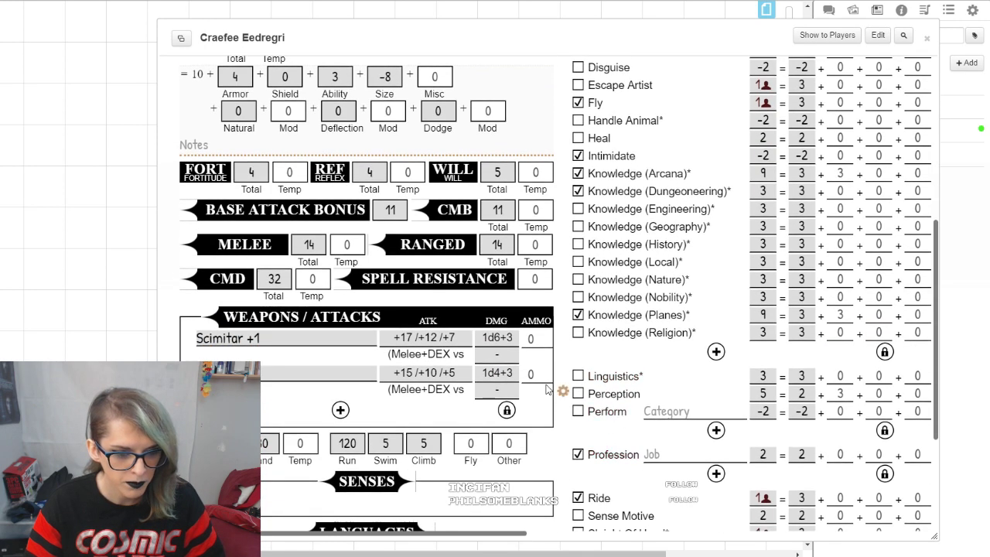
pyautogui.click(202, 338)
pyautogui.click(439, 316)
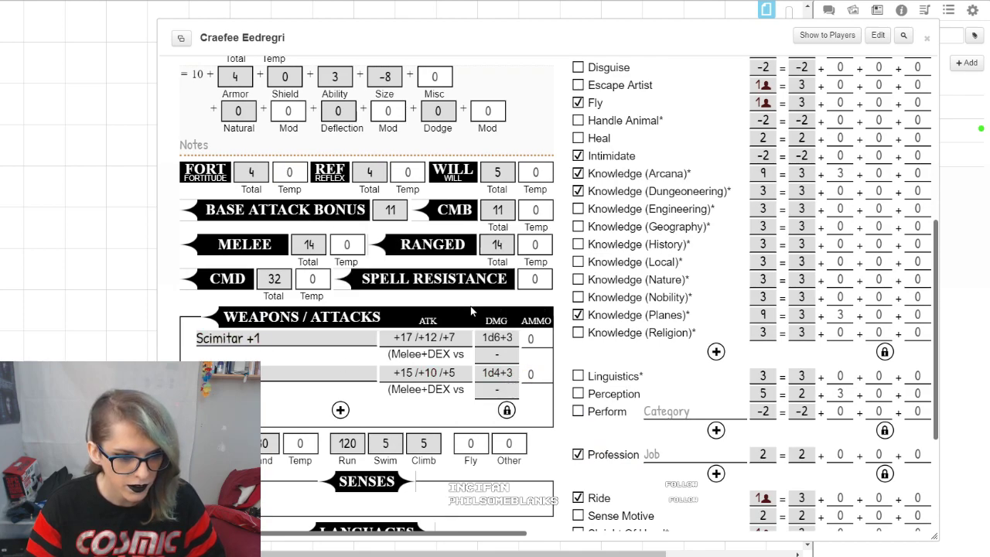
pyautogui.moveTo(628, 42); pyautogui.dragTo(501, 35)
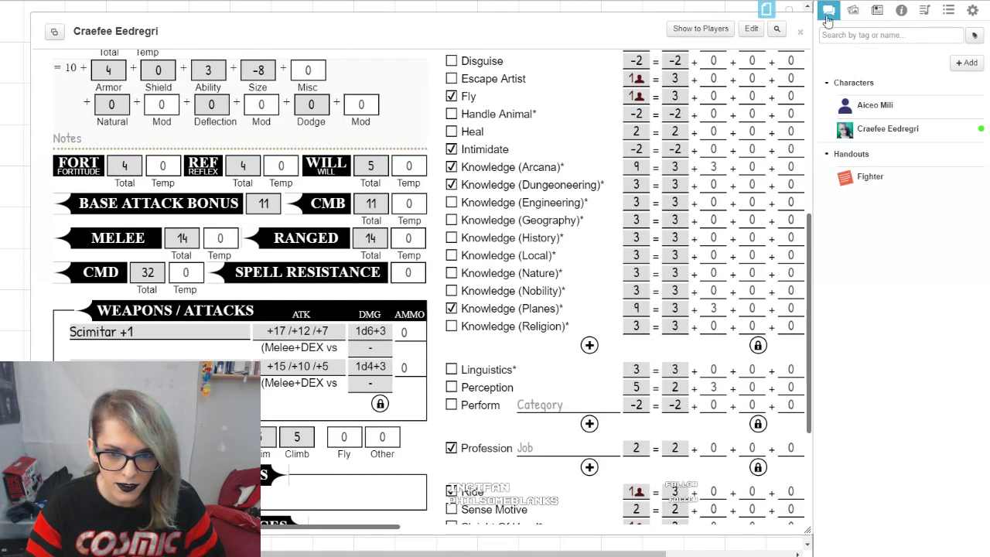
pyautogui.click(829, 9)
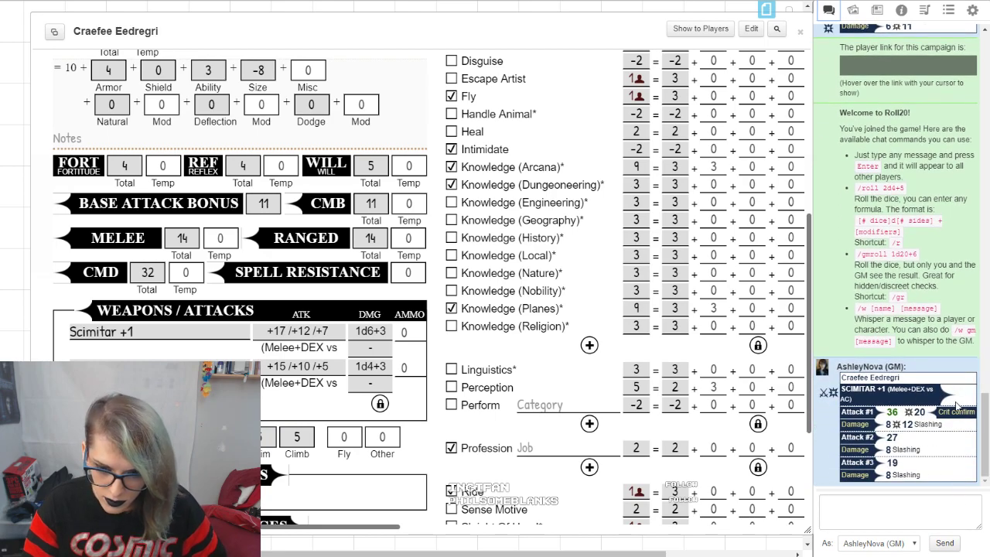
# Step: Inspect the Scimitar attack's roll breakdown and view the base attack bonus details
pyautogui.moveTo(897, 415)
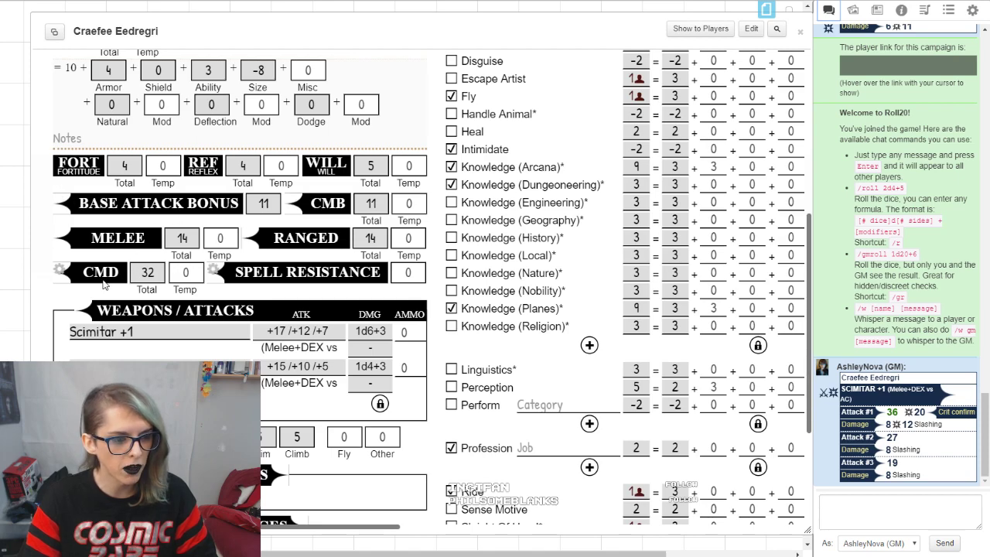
pyautogui.click(60, 200)
pyautogui.click(60, 200)
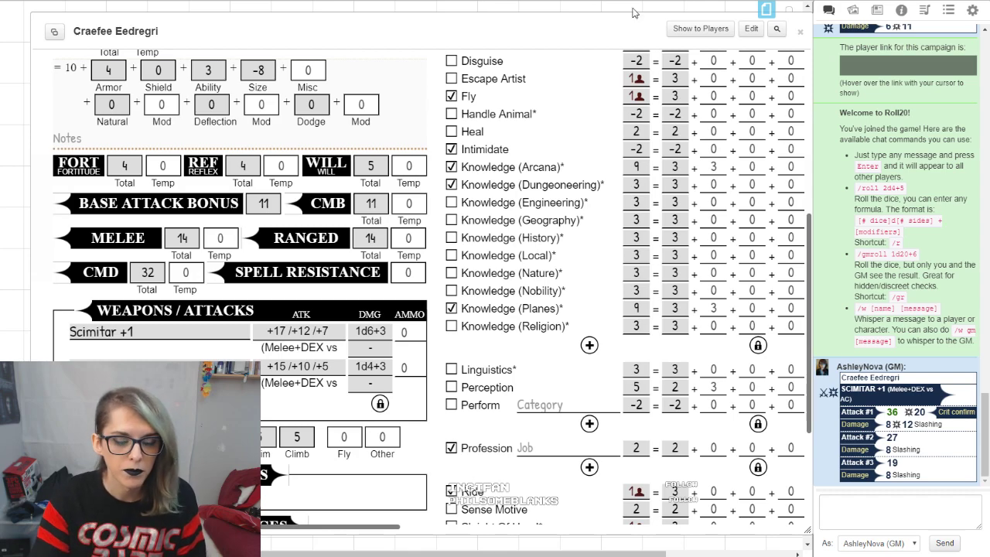
# Step: Close the Magus sheet and add a new character to the journal
pyautogui.click(800, 31)
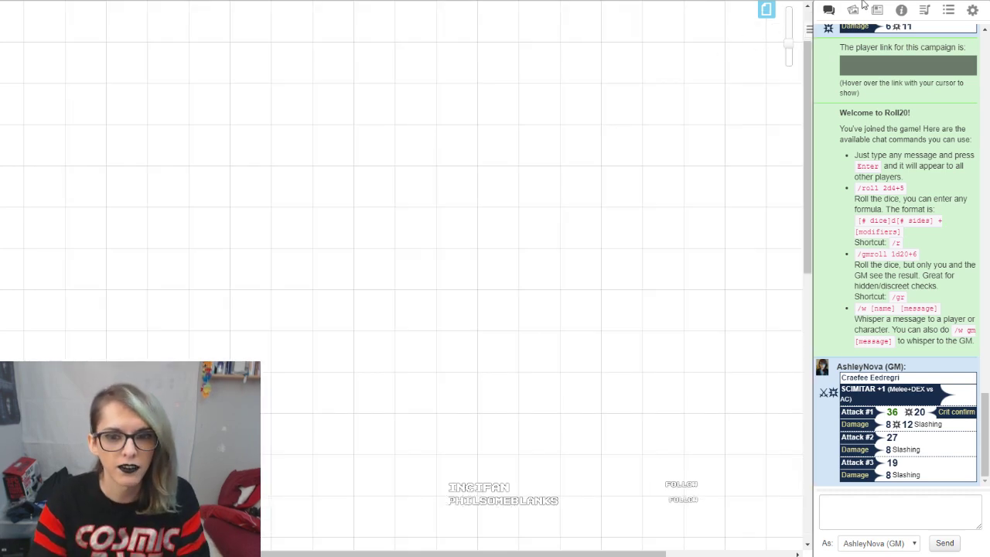
pyautogui.click(854, 10)
pyautogui.click(879, 10)
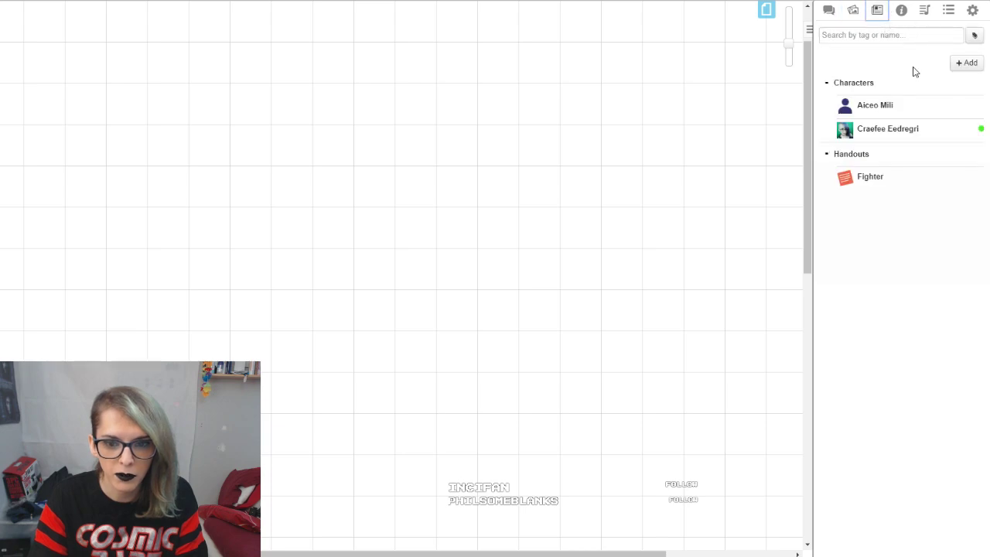
pyautogui.click(966, 65)
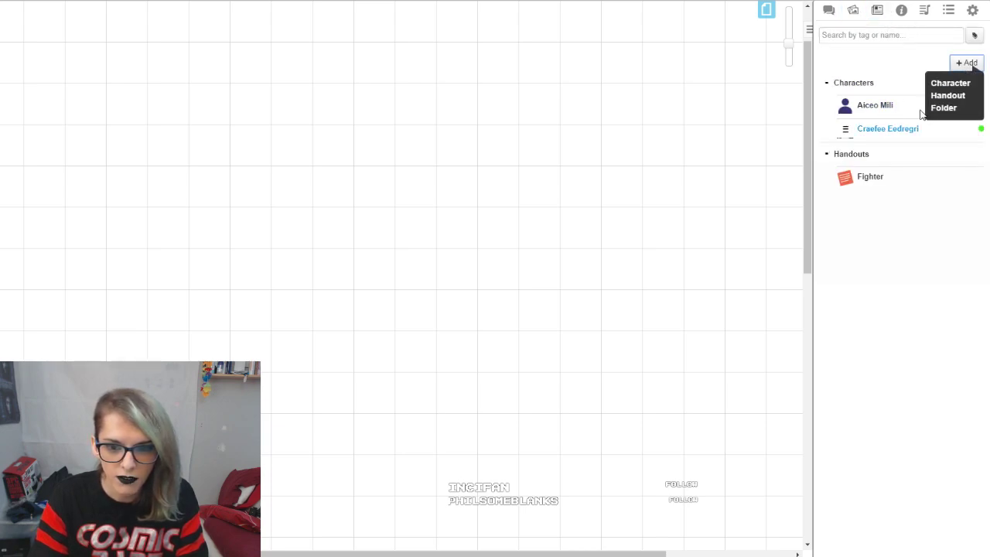
pyautogui.click(949, 83)
pyautogui.click(533, 436)
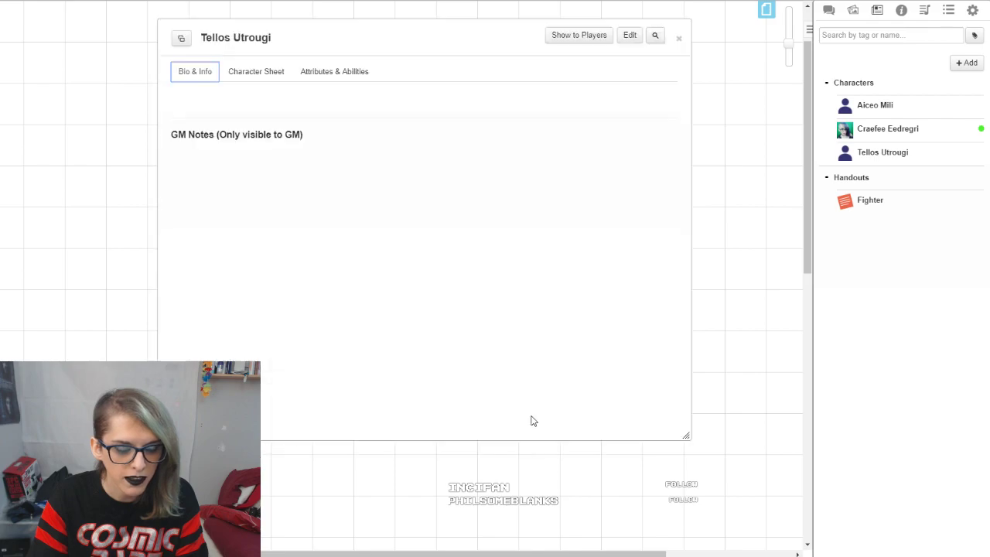
# Step: Open the new character's sheet and enable the NPC/Monster Statblock option in its configuration
pyautogui.click(340, 73)
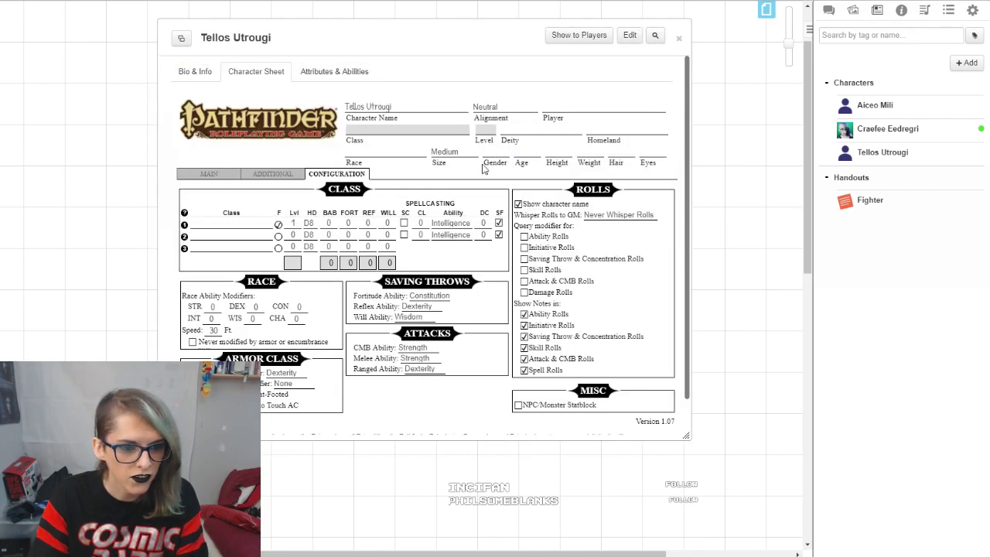
pyautogui.scroll(-1, 378, 185)
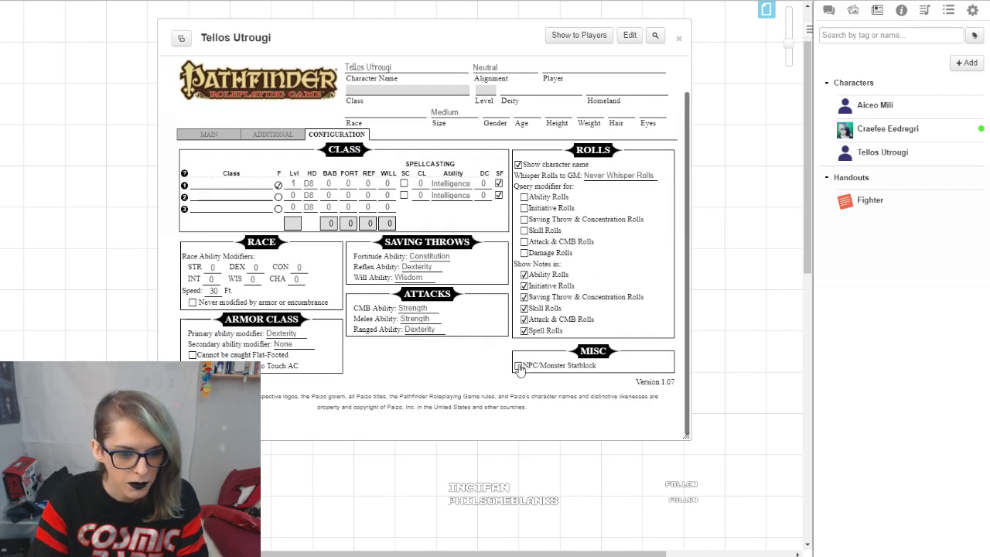
pyautogui.click(519, 365)
pyautogui.scroll(10, 509, 372)
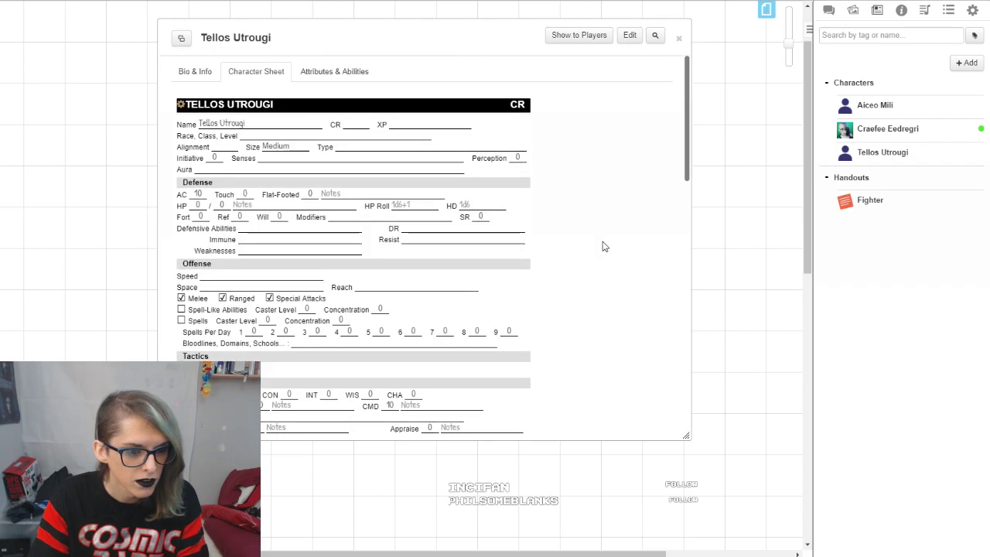
# Step: Search the Pathfinder compendium for goblin and apply the Goblin bestiary entry to the new character's sheet
pyautogui.click(901, 10)
pyautogui.click(905, 51)
pyautogui.write('dragon')
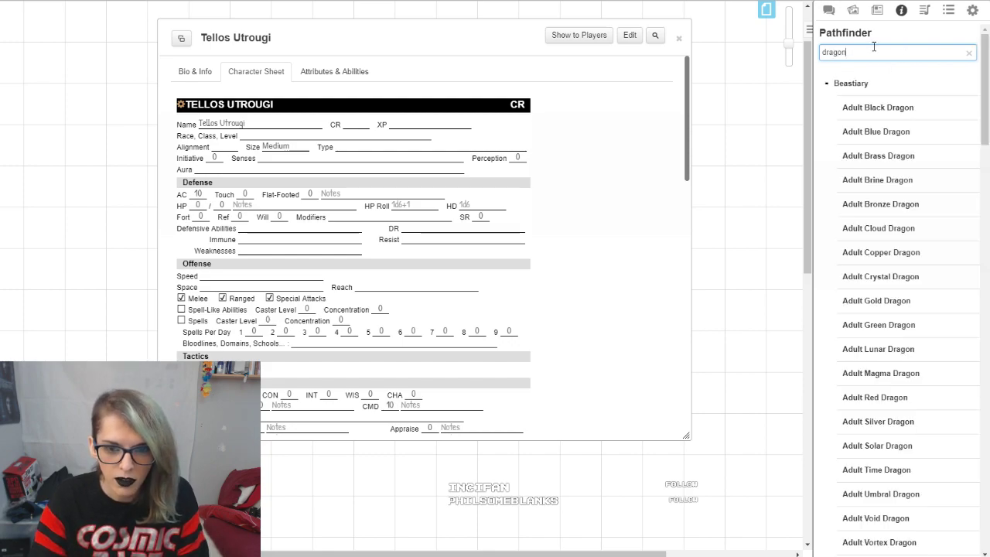
pyautogui.moveTo(897, 52); pyautogui.dragTo(791, 51)
pyautogui.press('BackSpace')
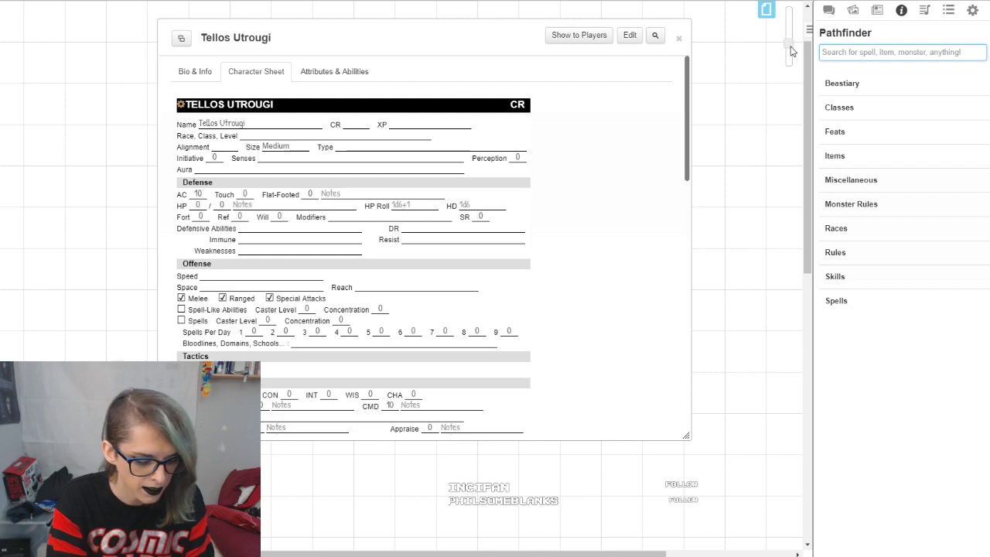
pyautogui.write('goblin')
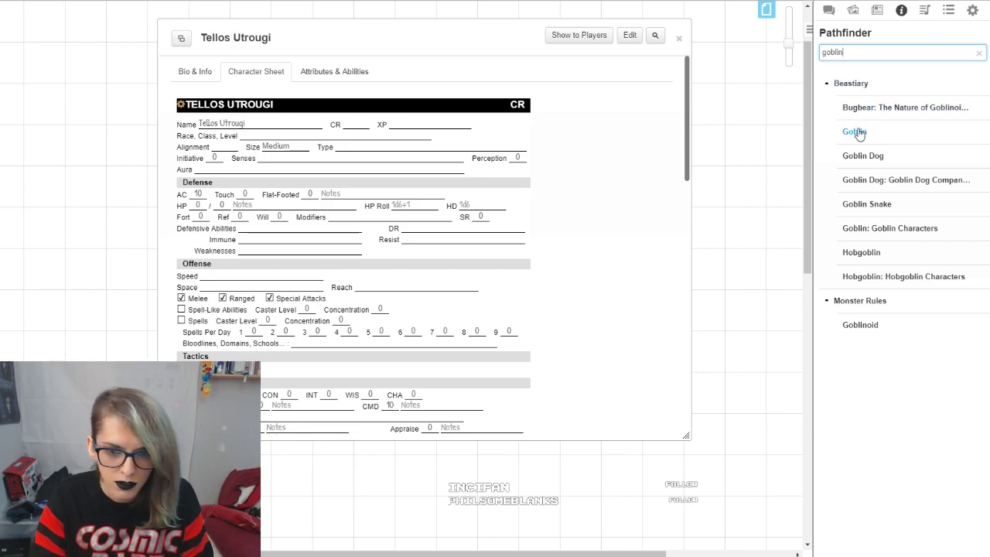
pyautogui.moveTo(855, 132); pyautogui.dragTo(295, 194)
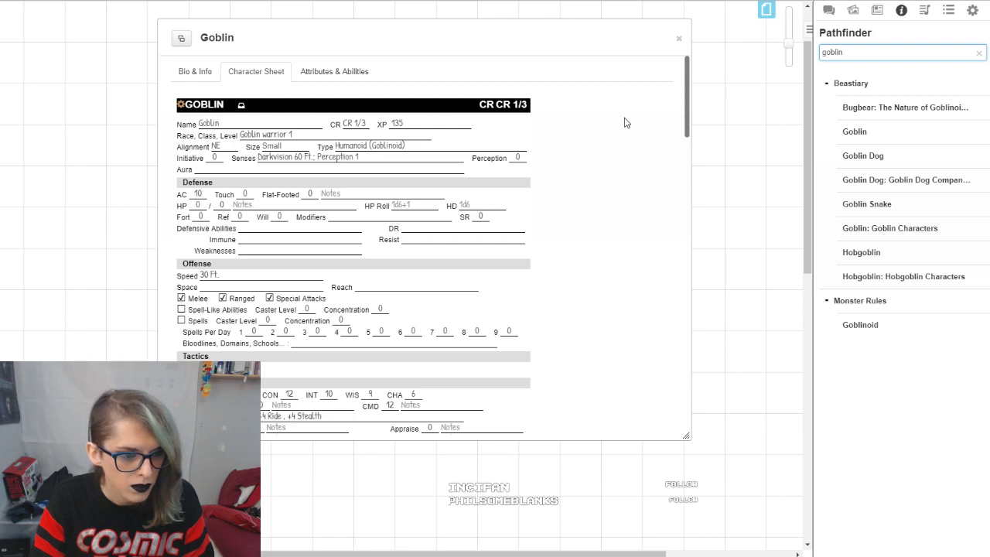
# Step: Examine the Goblin sheet's editable fields and the formatted statblock below them, including defense, offense and statistics
pyautogui.scroll(-3, 622, 118)
pyautogui.scroll(3, 623, 177)
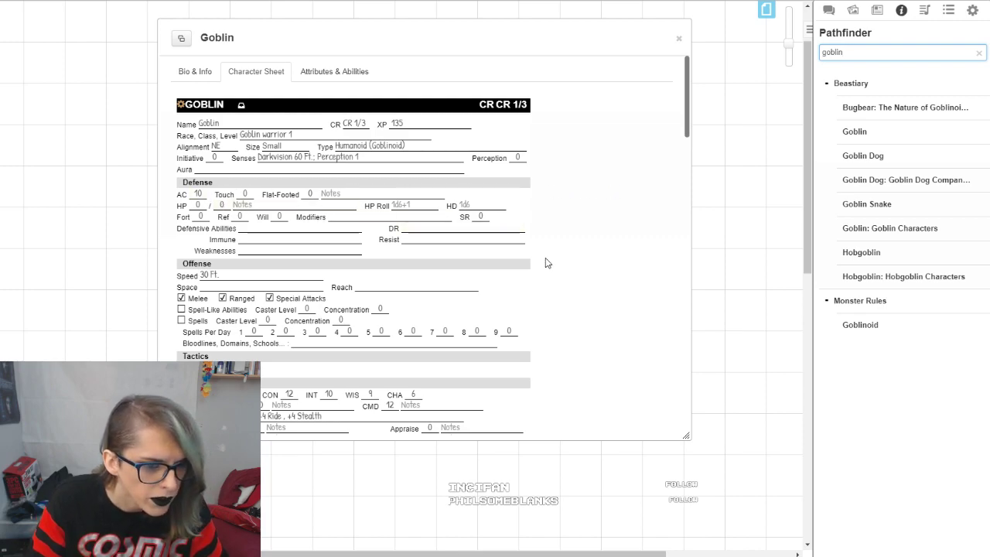
pyautogui.scroll(-15, 588, 177)
pyautogui.scroll(-1, 596, 185)
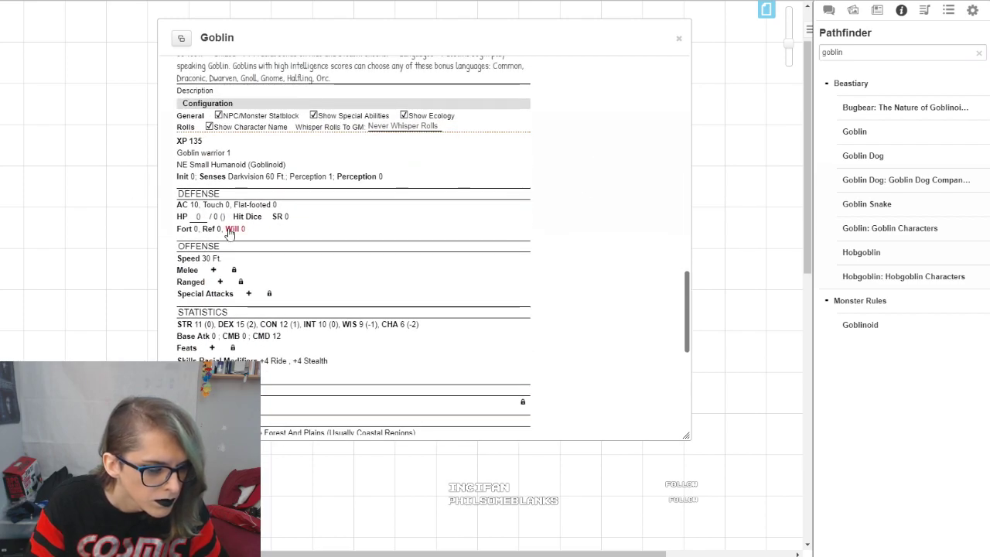
pyautogui.scroll(-6, 294, 215)
pyautogui.scroll(6, 285, 214)
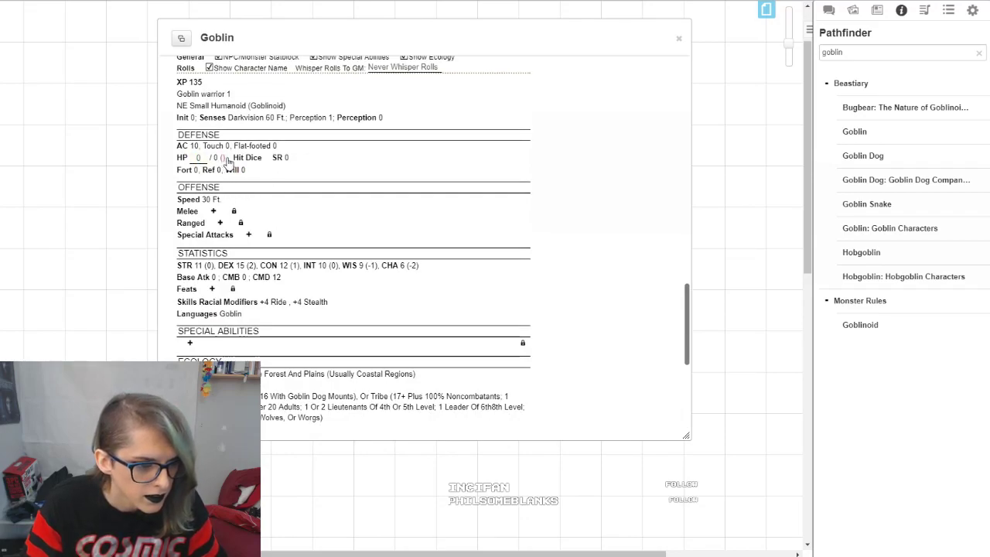
pyautogui.scroll(15, 623, 193)
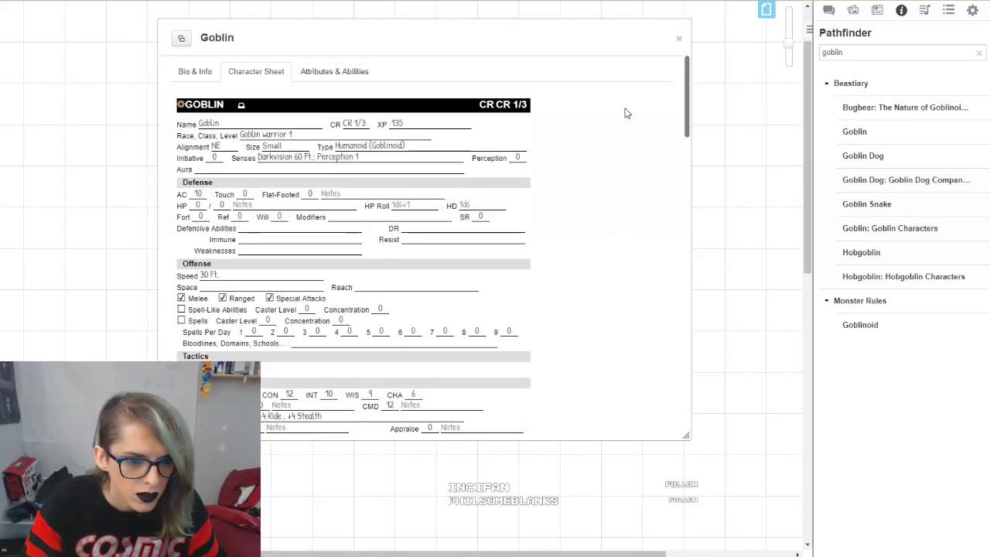
# Step: Enlarge the Goblin sheet window and set both the maximum and current HP to 10
pyautogui.moveTo(693, 432); pyautogui.dragTo(719, 498)
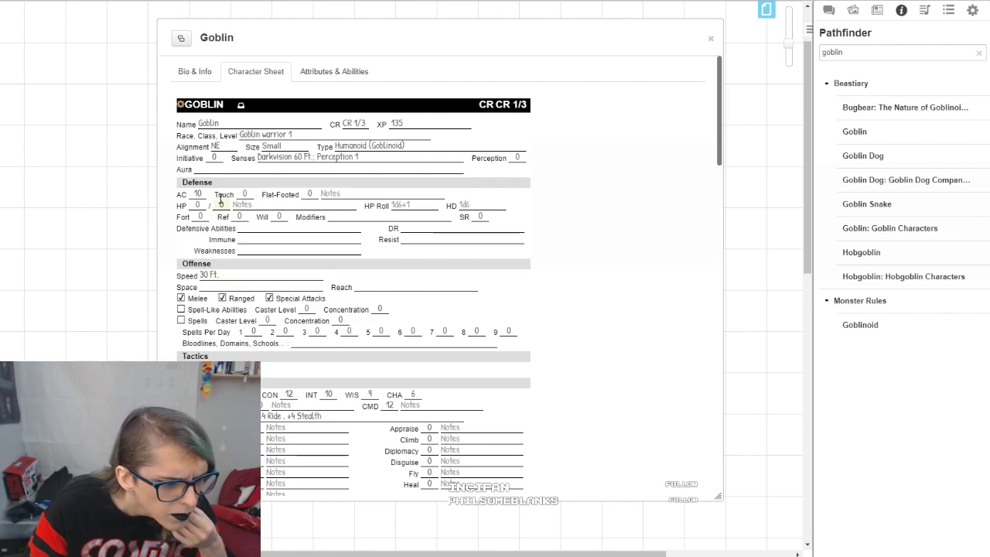
pyautogui.moveTo(217, 205); pyautogui.dragTo(238, 206)
pyautogui.write('10')
pyautogui.doubleClick(198, 204)
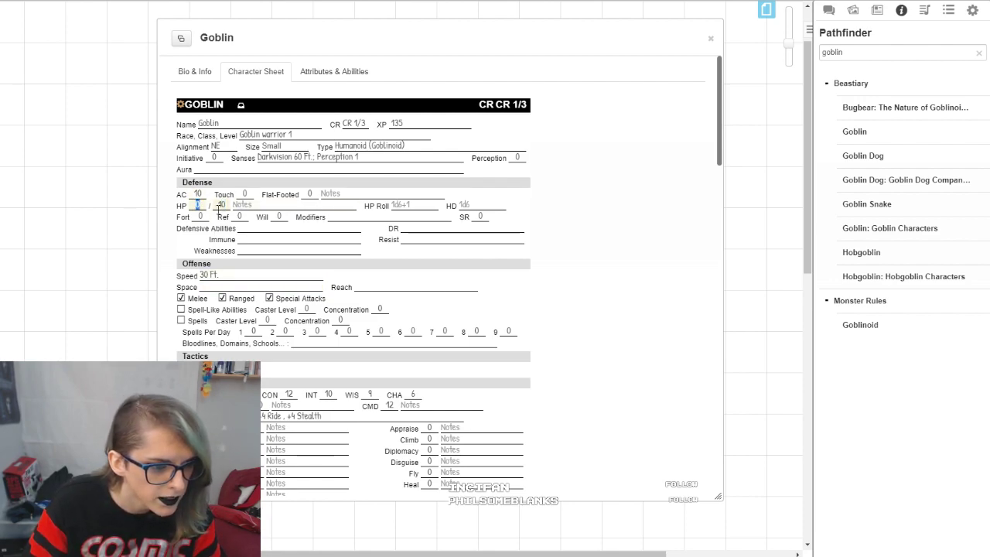
pyautogui.write('10')
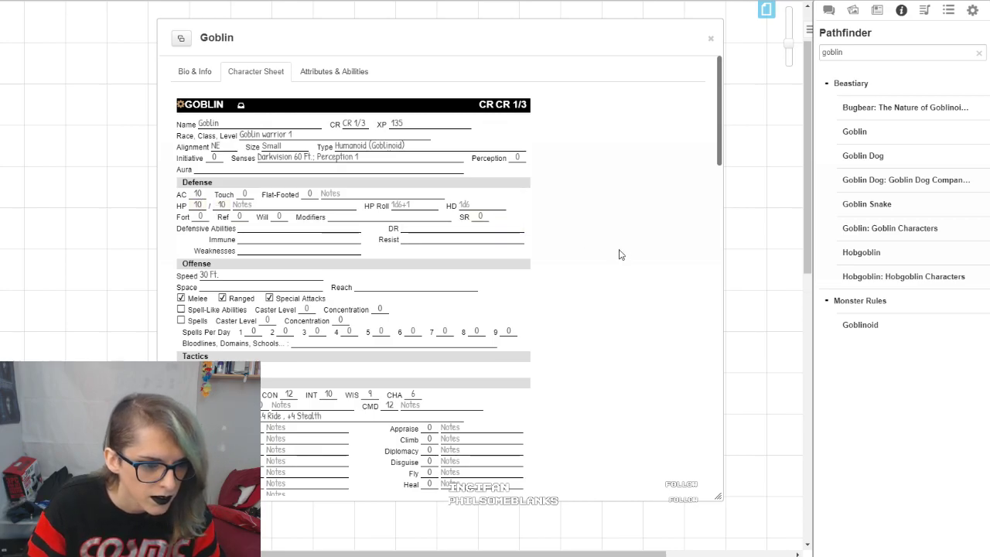